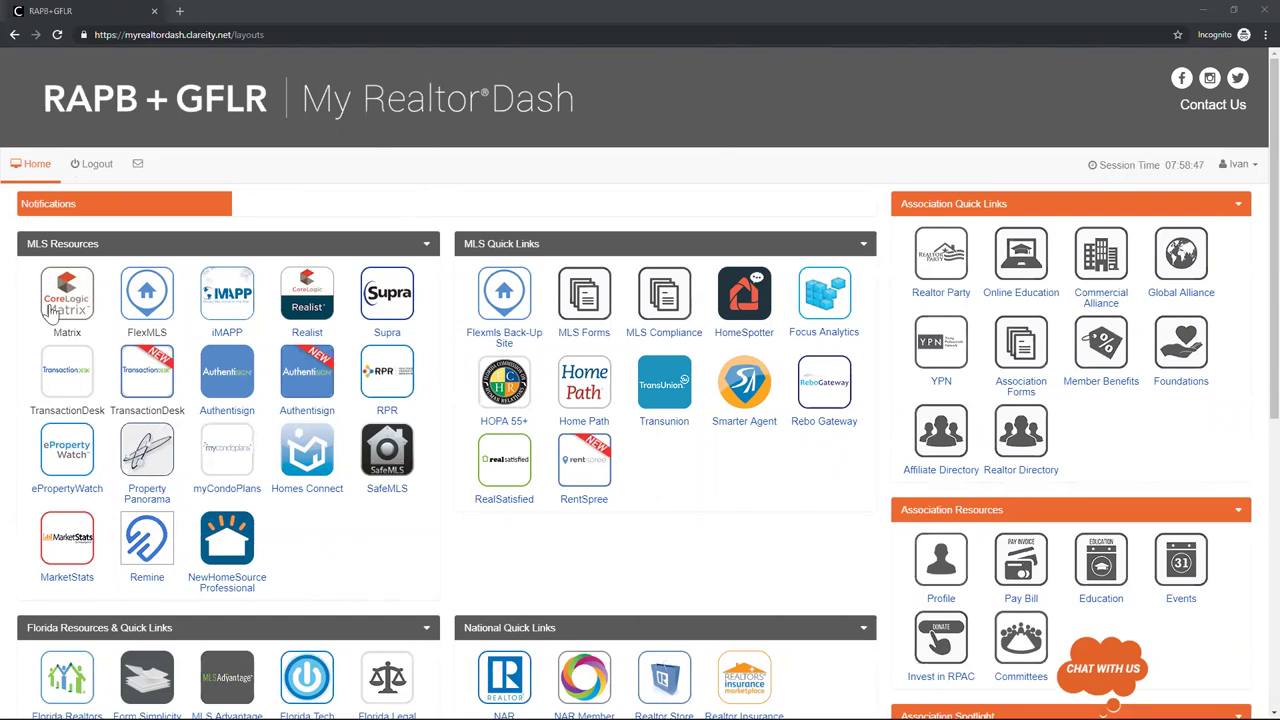
Launch TransactionDesk from the MLS Resources icon in My Realtor Dash, opening a new tab.
left_click(78, 373)
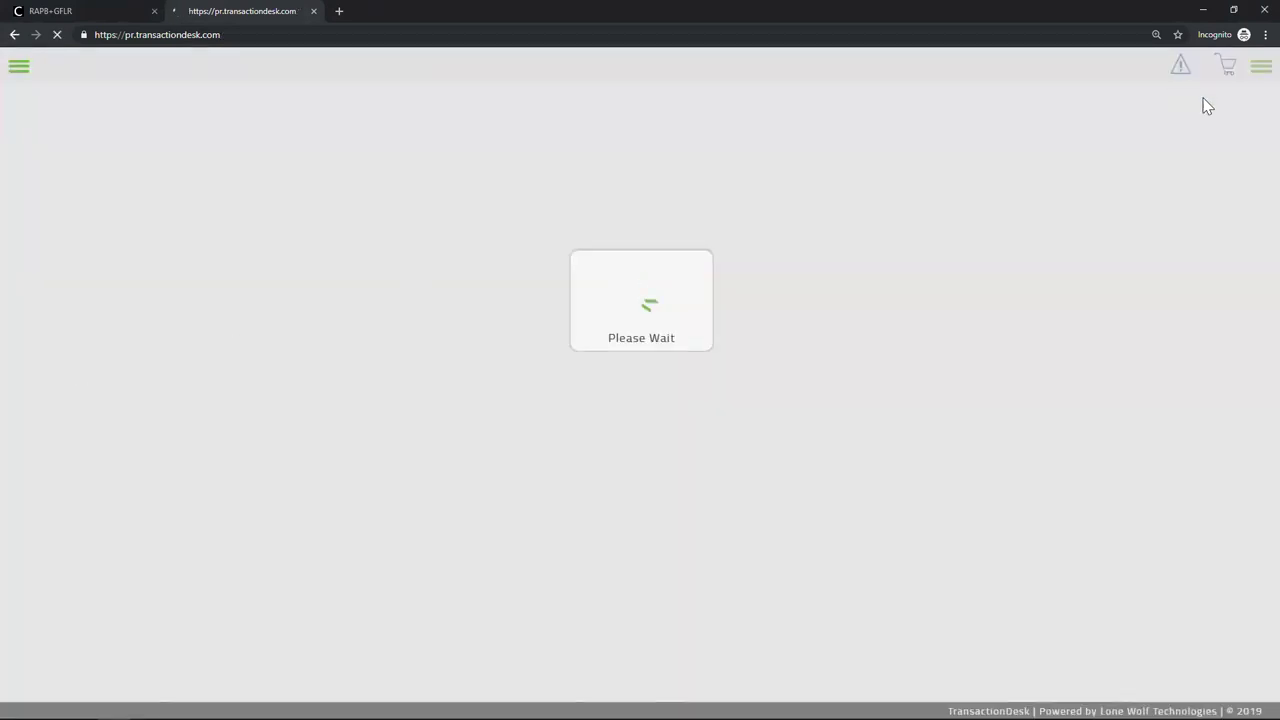
Zoom the Agent Dashboard to 150%, expand the labelled sidebar, then collapse it to icons.
left_click(1262, 35)
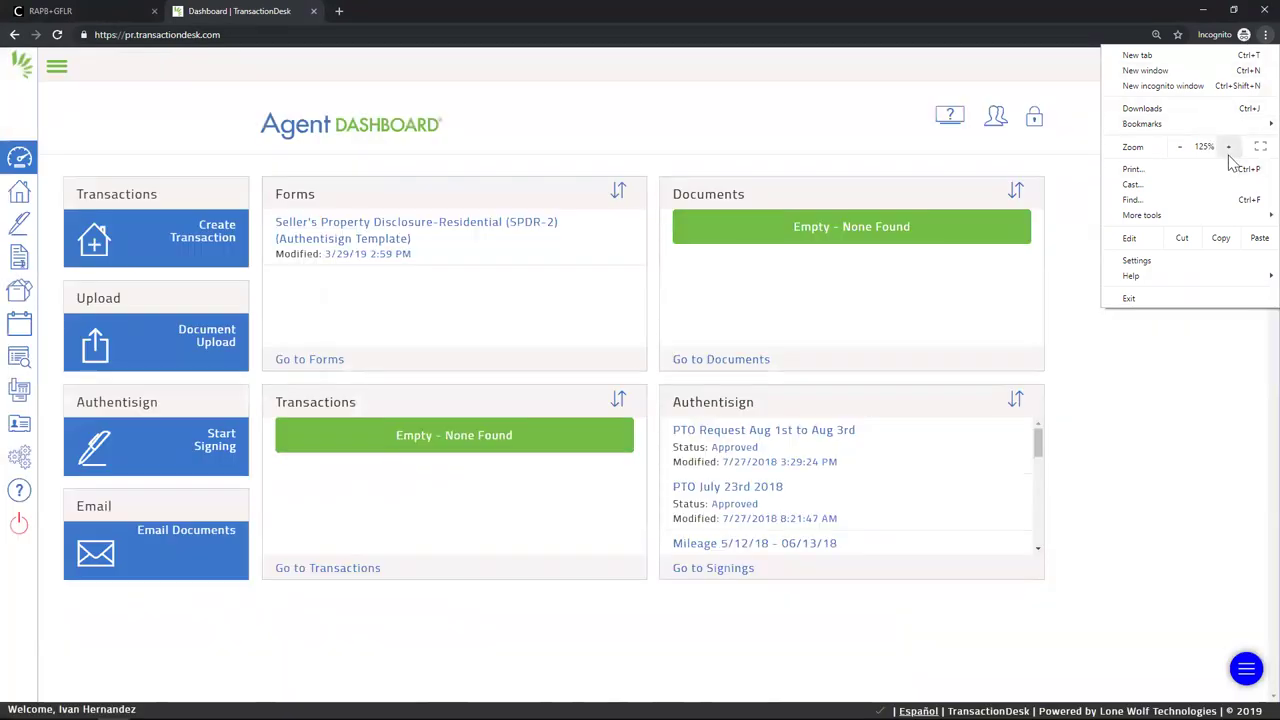
left_click(1229, 148)
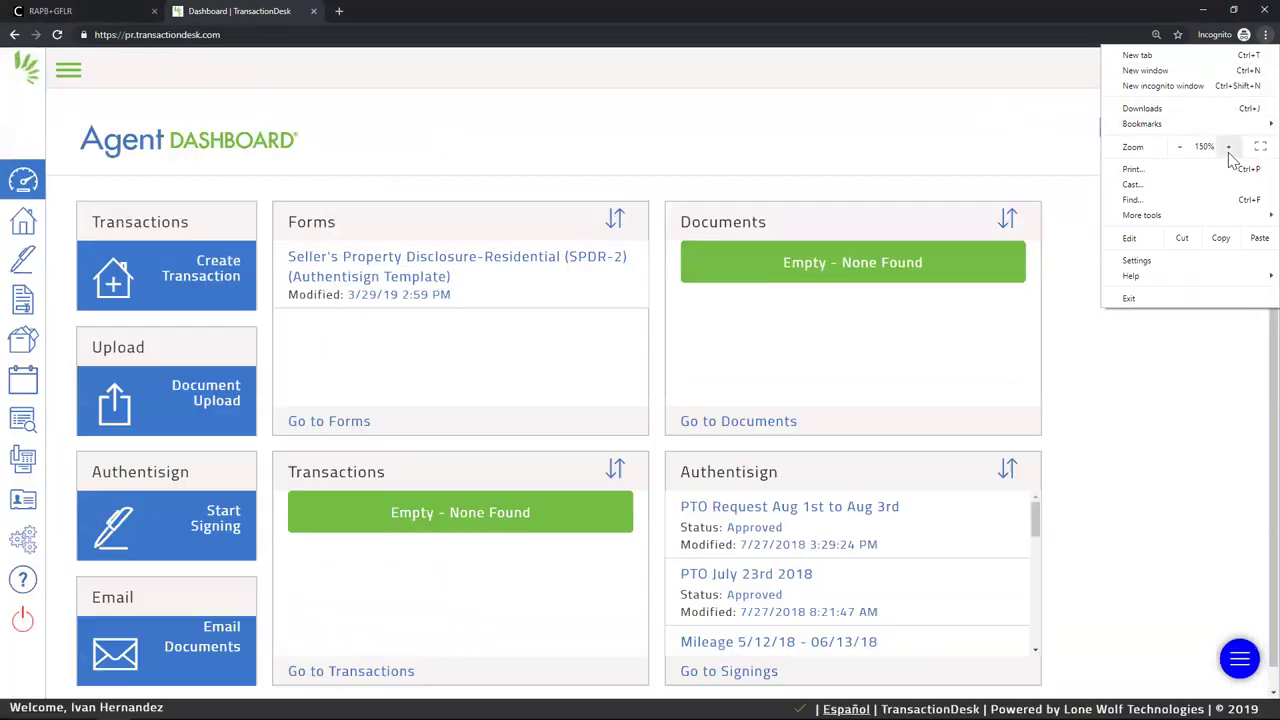
left_click(632, 114)
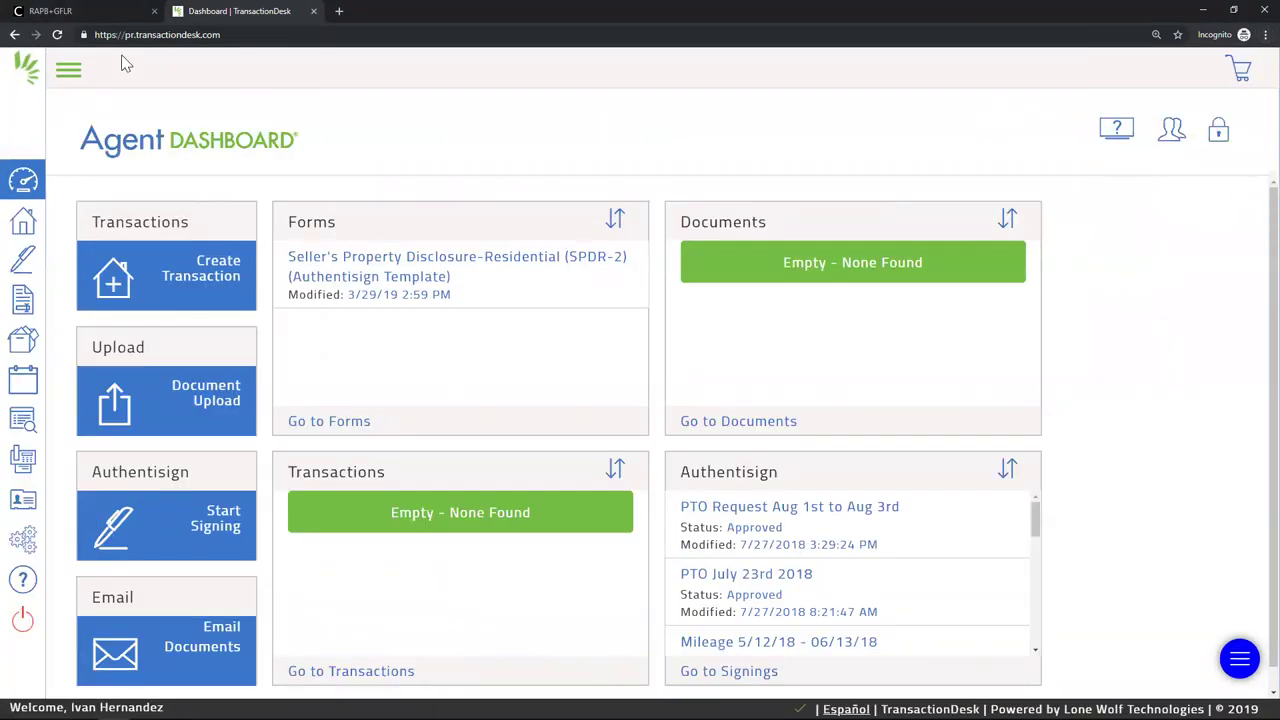
left_click(68, 69)
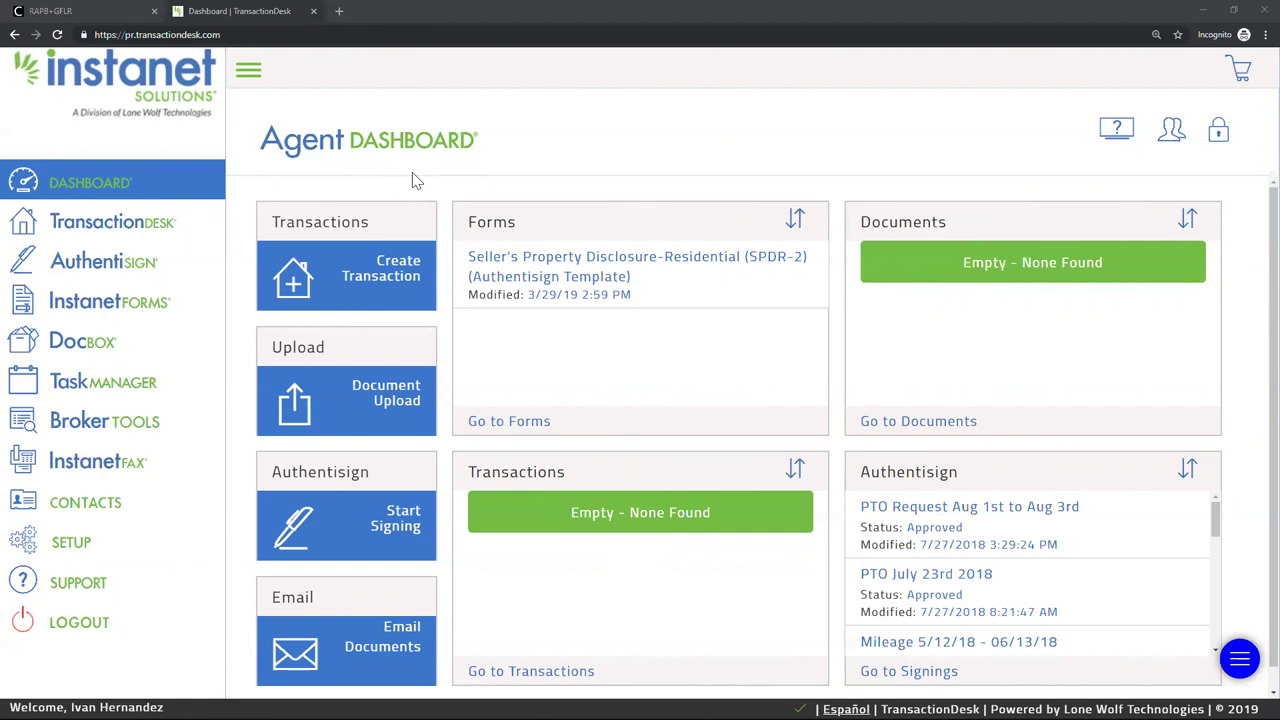
left_click(248, 76)
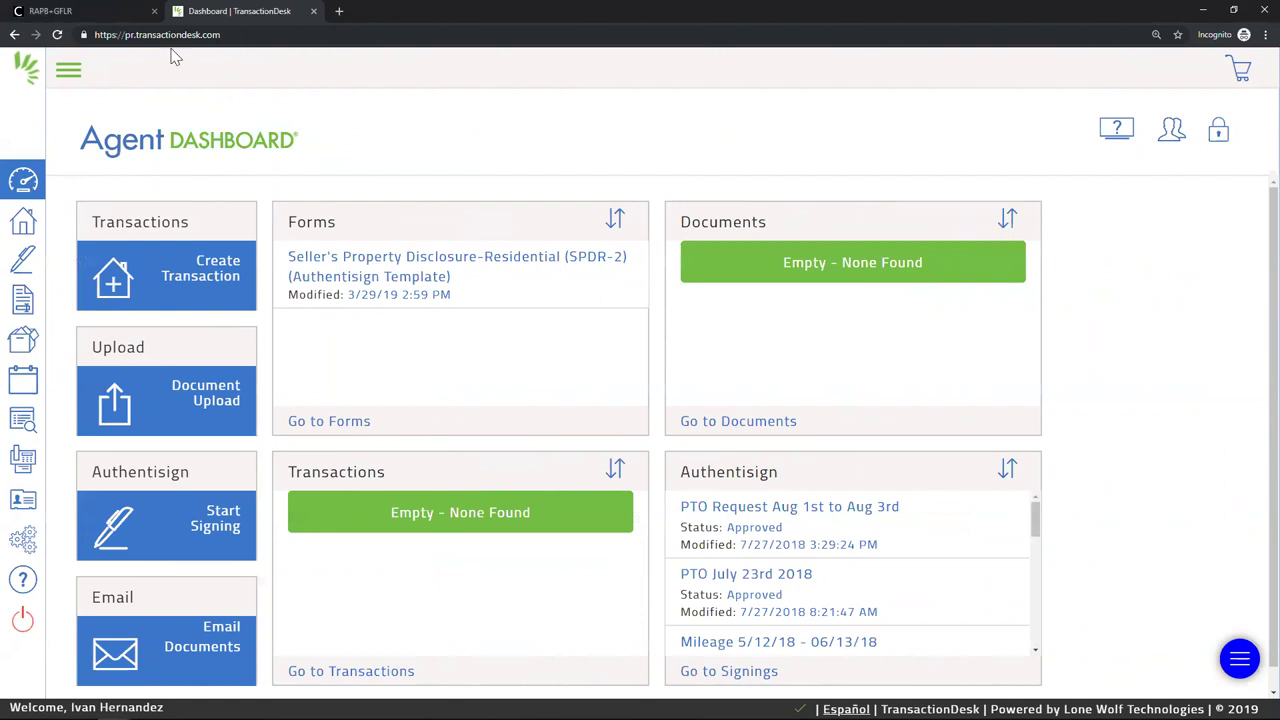
Expand the labelled navigation sidebar on the Agent Dashboard again.
left_click(68, 72)
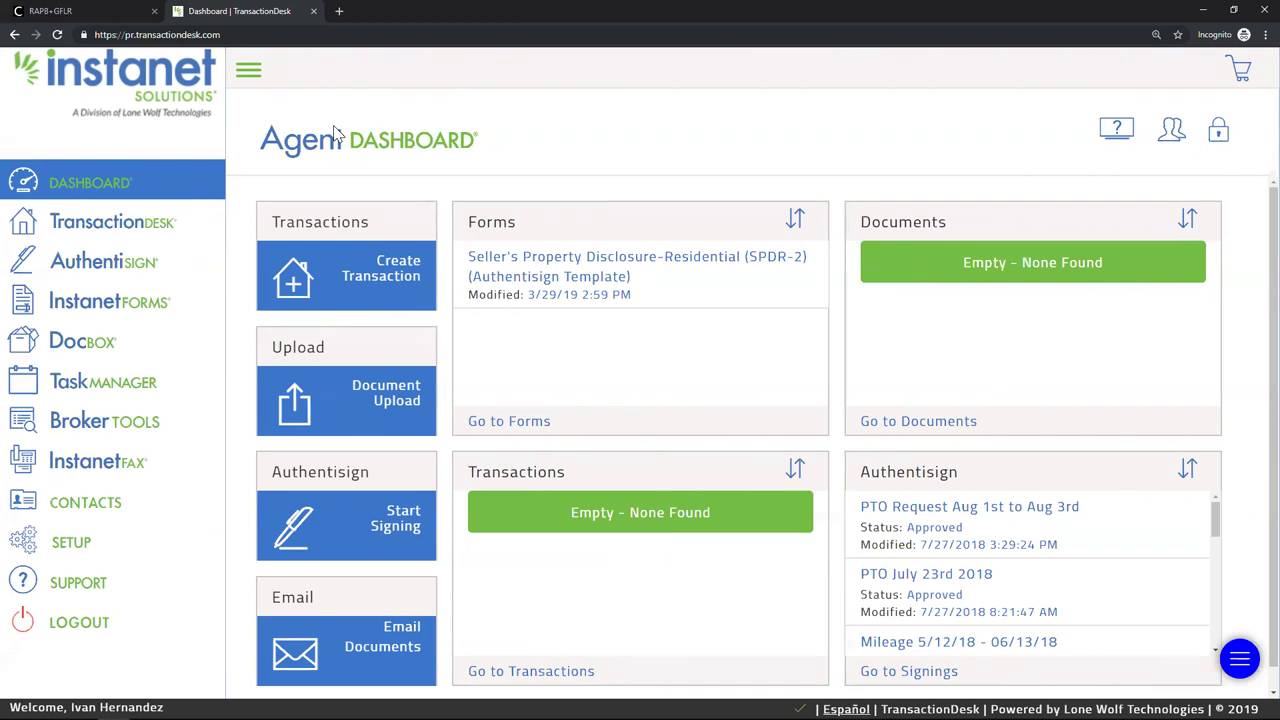
Return to the RAPB+GFLR My Realtor Dash browser tab.
left_click(62, 12)
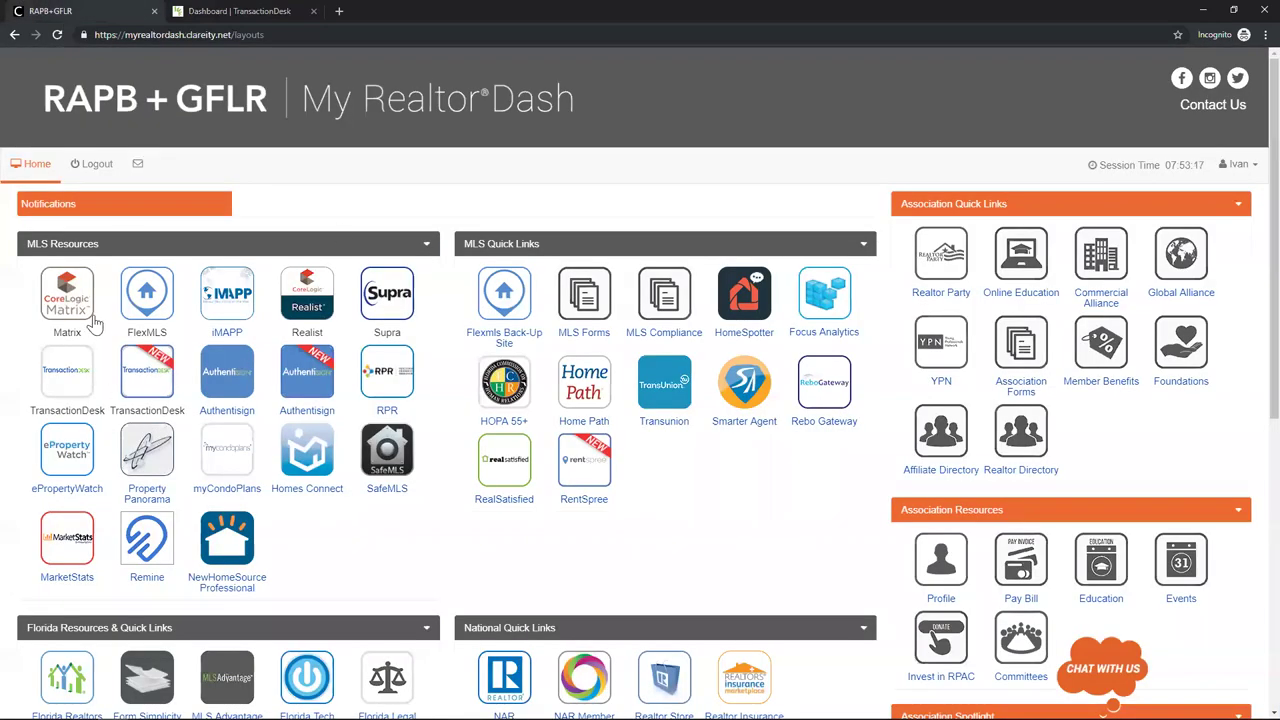
Launch CoreLogic Matrix from My Realtor Dash and open the Search > RNT Res Rental form.
left_click(63, 303)
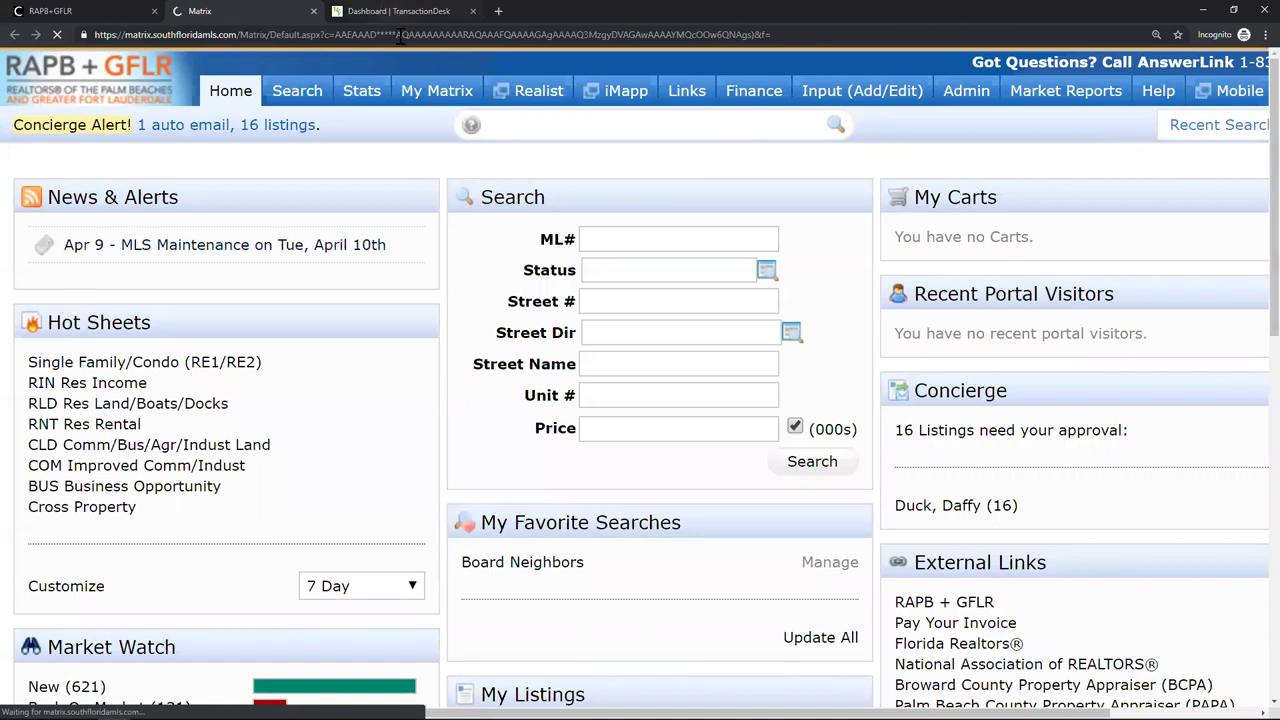
mouse_move(297, 92)
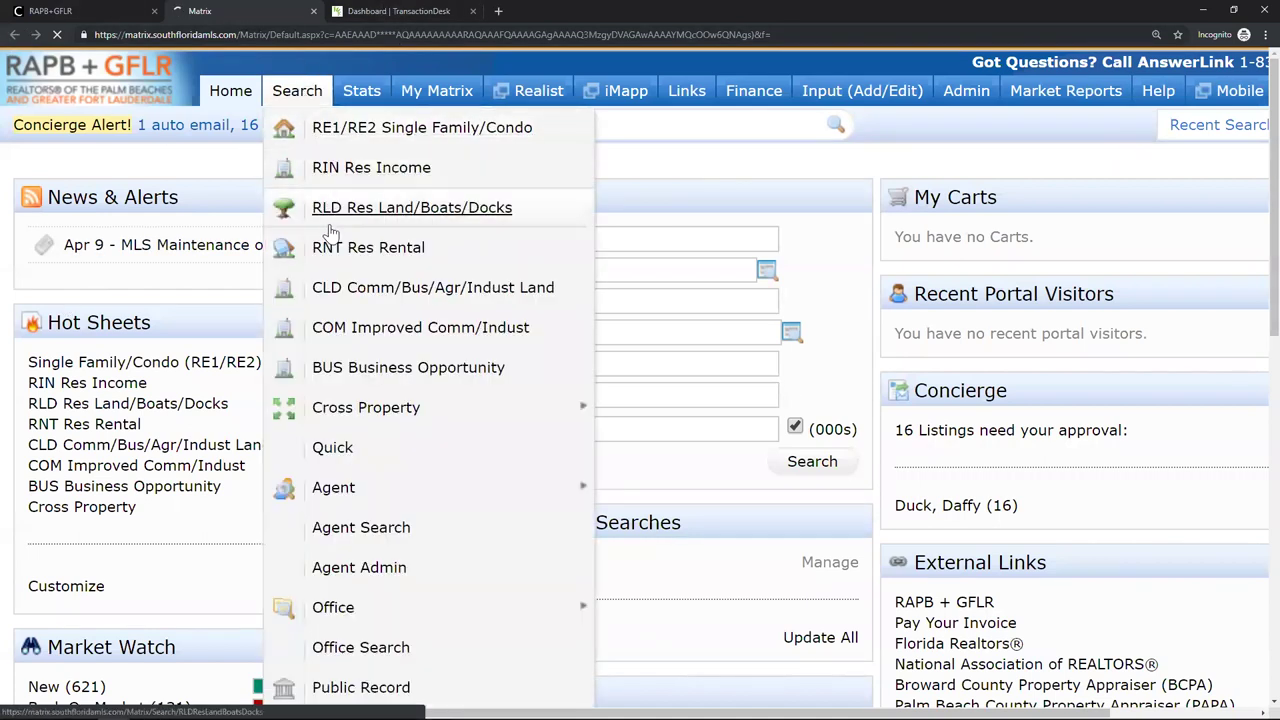
left_click(370, 250)
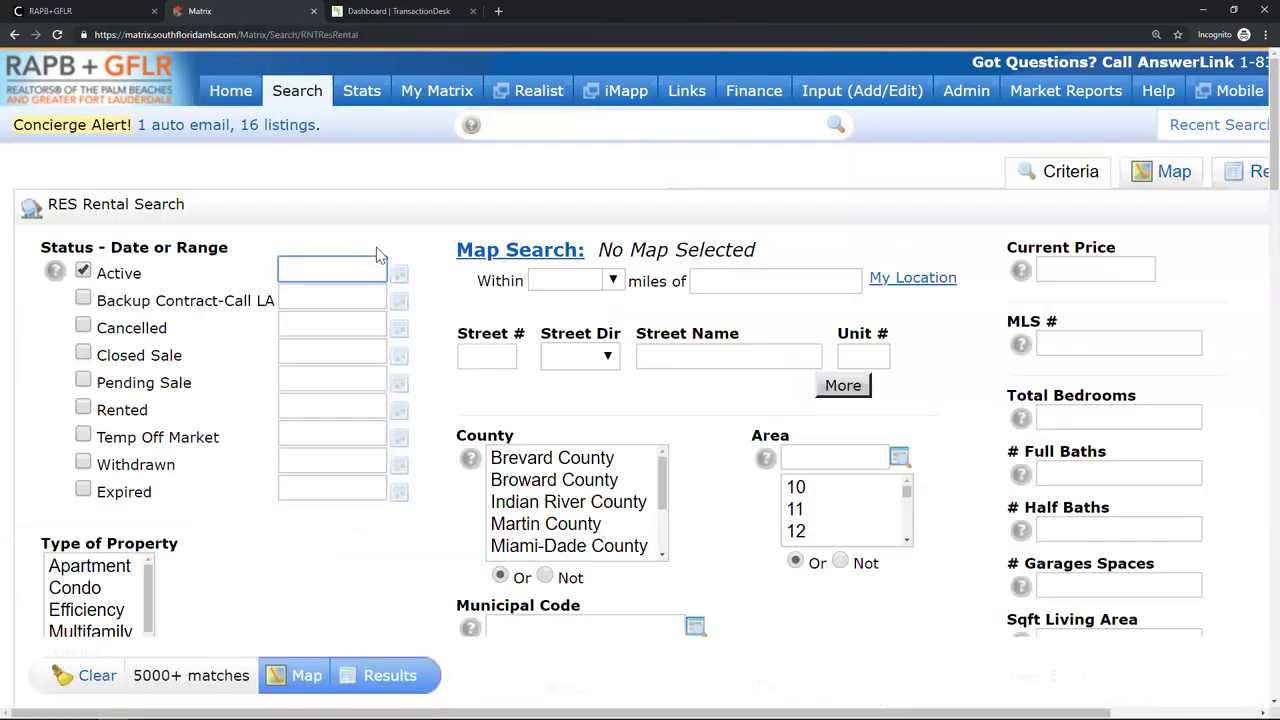
Set Type of Property to Single and view the 3479 matching rentals on the Map tab.
scroll(229, 514, "down", 2)
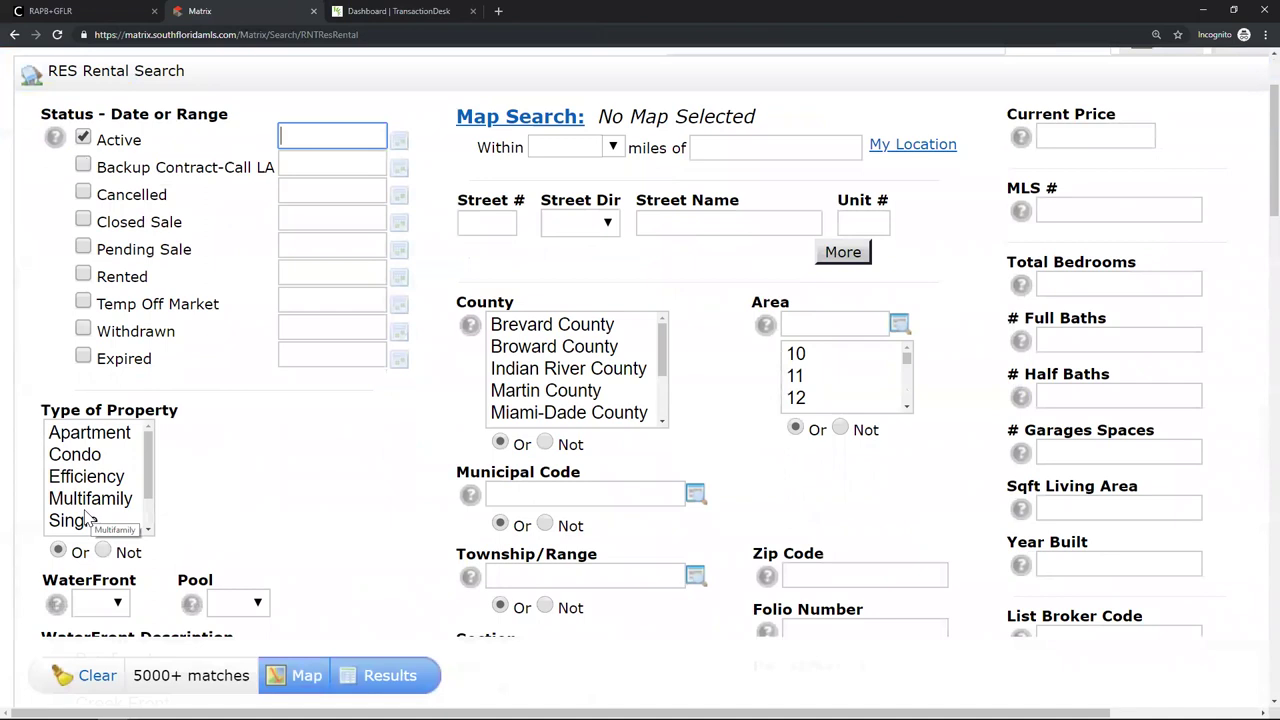
left_click(94, 507)
left_click(96, 524)
scroll(391, 583, "up", 2)
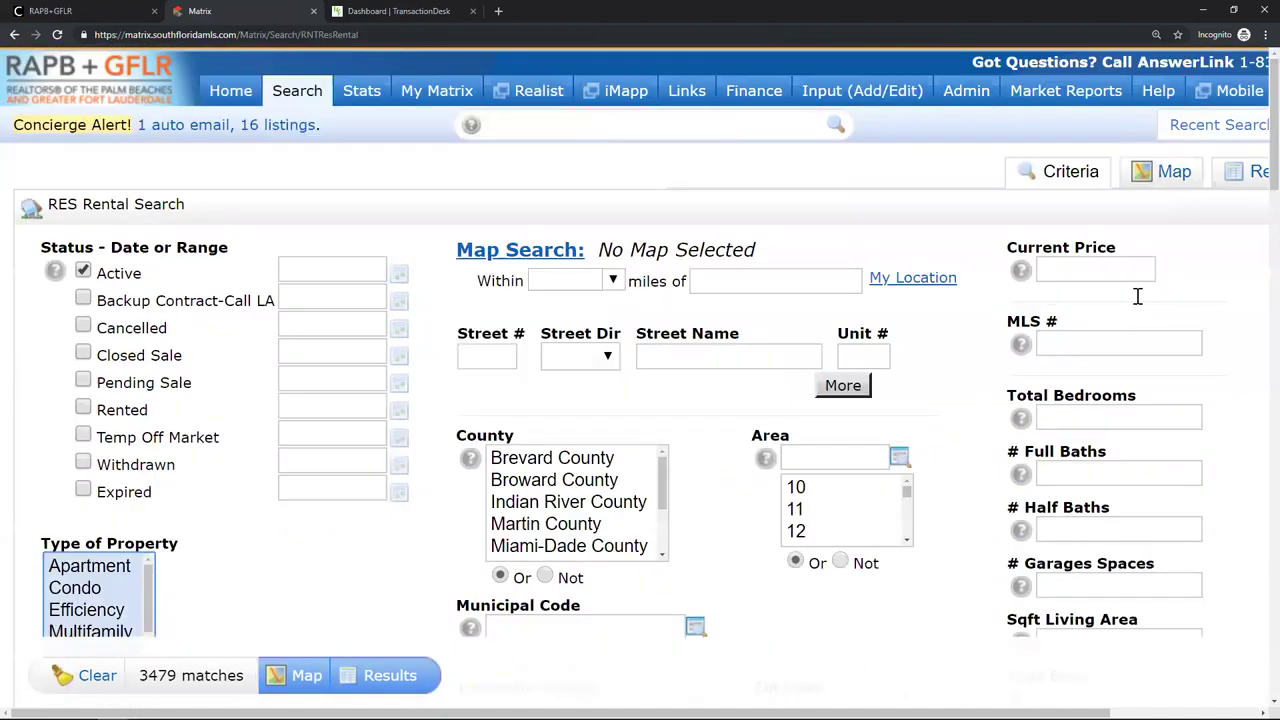
left_click(1155, 172)
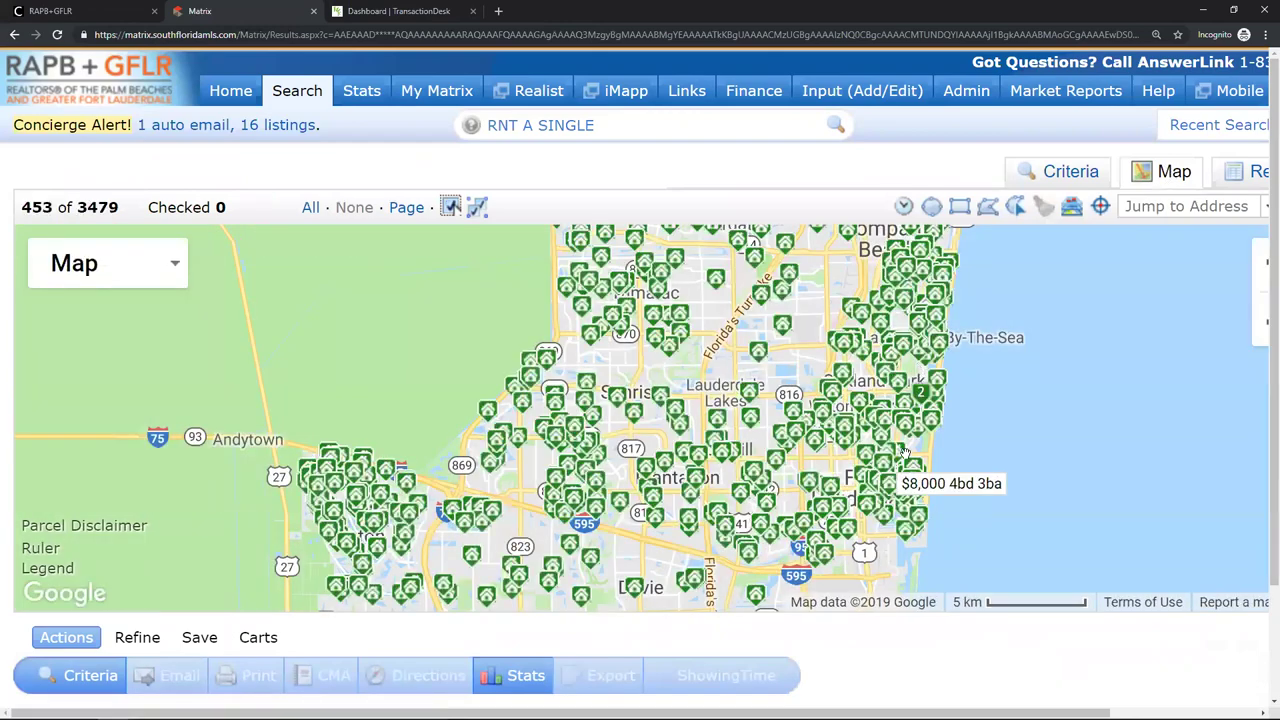
Zoom in and pan the map north to E Atlantic Blvd, leaving 20 listings plotted.
scroll(922, 372, "up", 3)
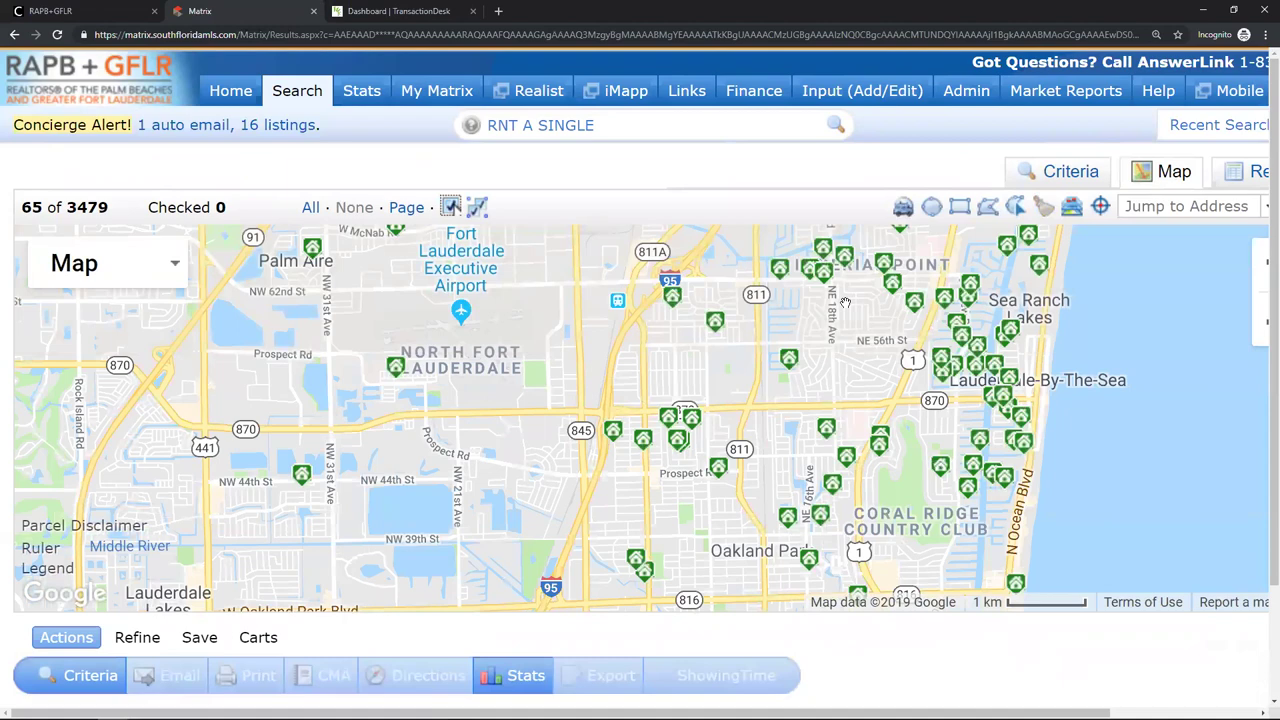
scroll(850, 291, "up", 2)
left_click_drag(861, 335, 852, 534)
left_click_drag(809, 251, 809, 291)
left_click_drag(848, 199, 848, 253)
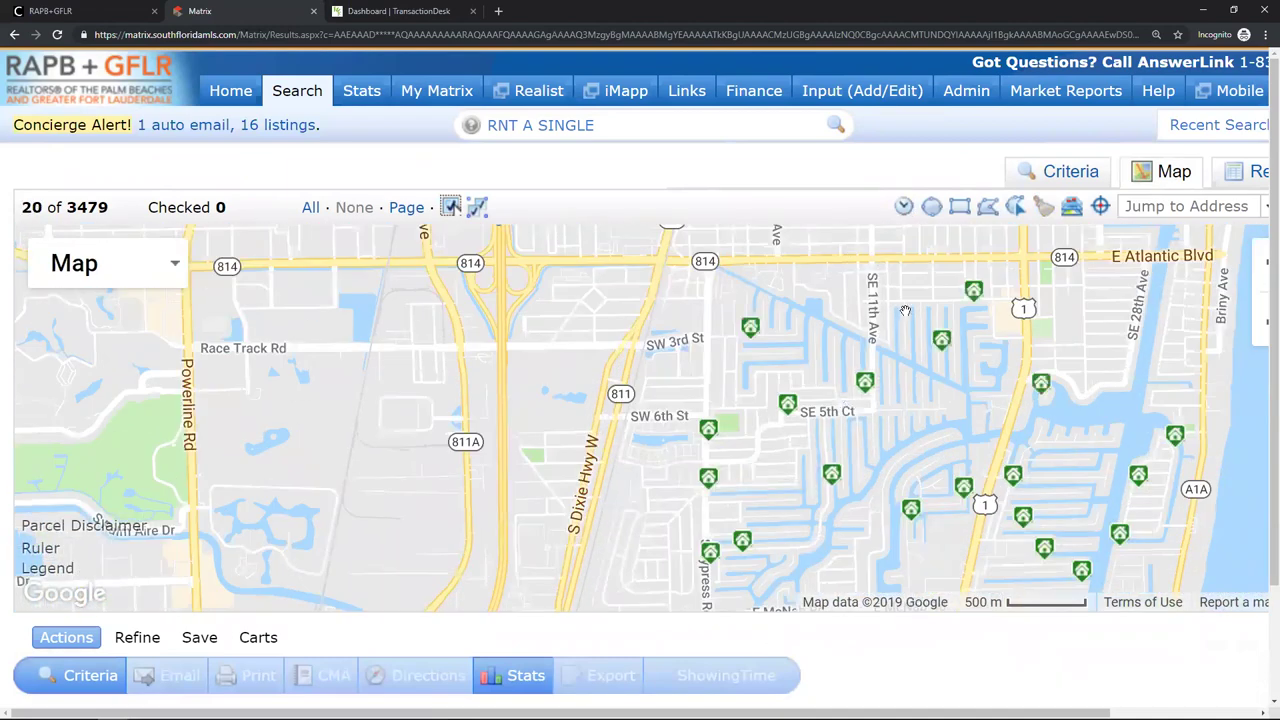
scroll(904, 288, "up", 2)
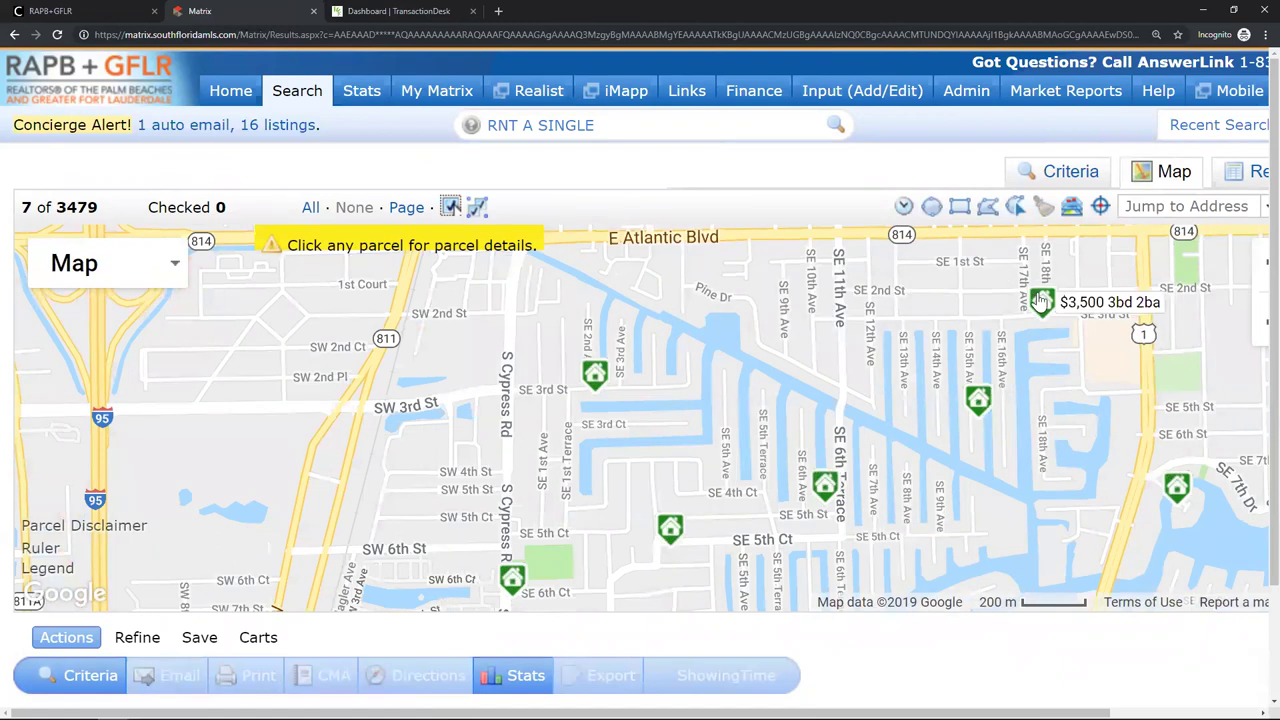
Open the $3,500 3bd 2ba map marker and its full listing, MLS# F10163765.
left_click(1040, 300)
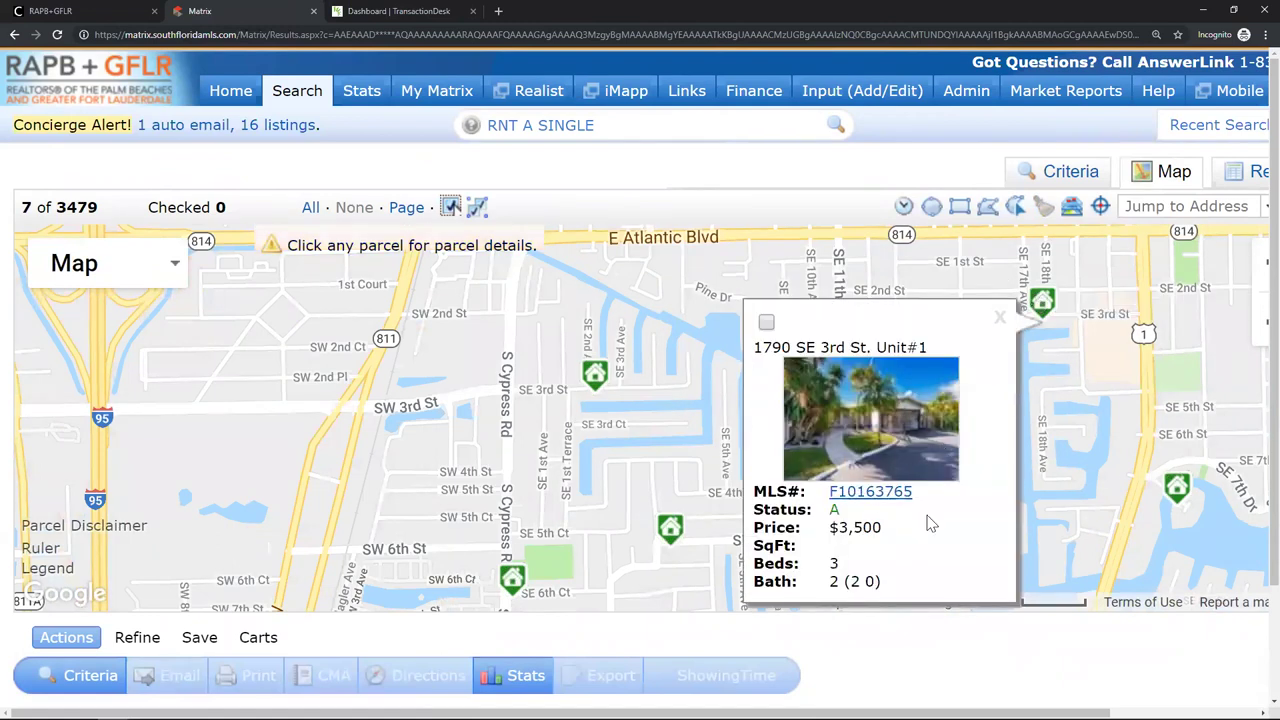
left_click(869, 492)
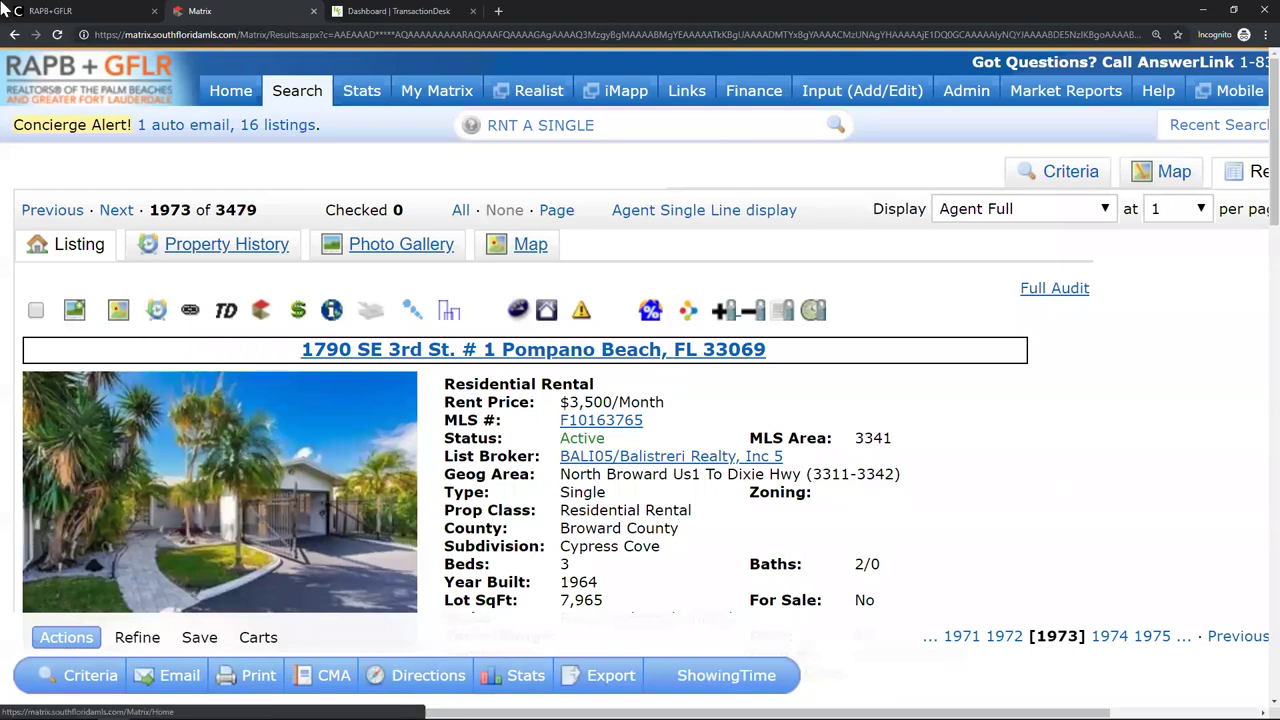
Start a new TransactionDesk transaction importing data from RAPB+GFLR (Matrix).
left_click(428, 12)
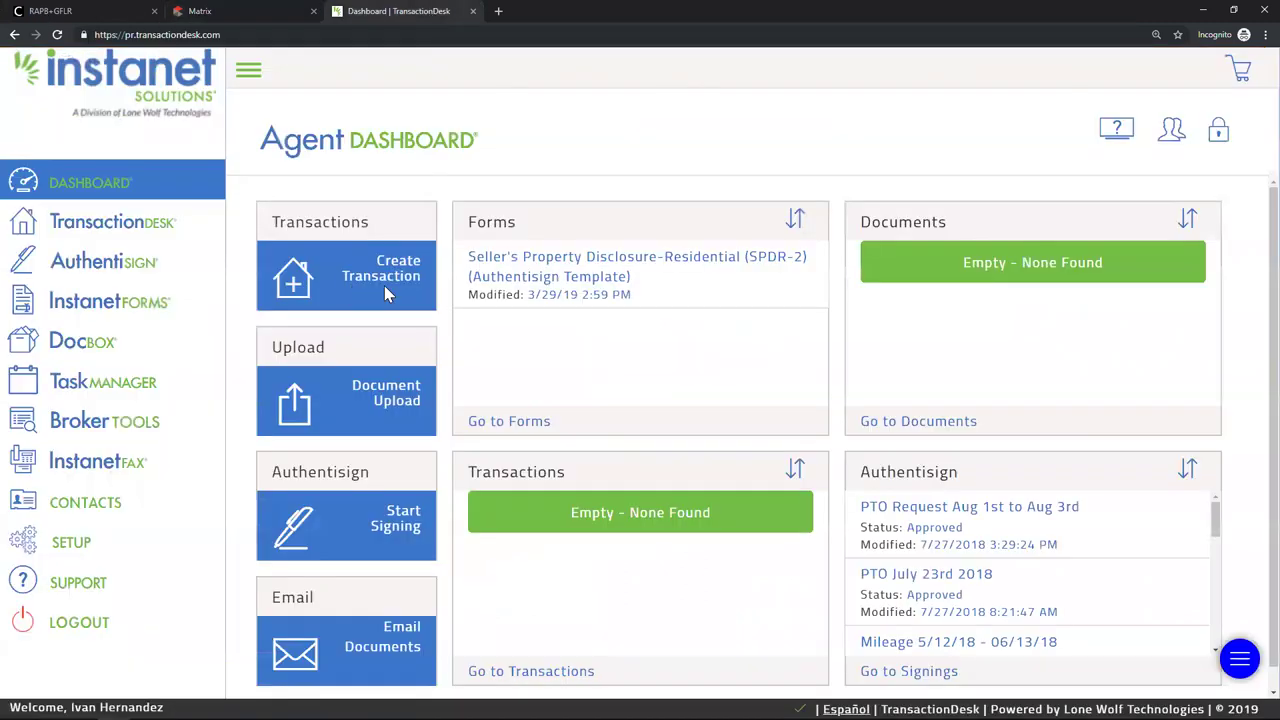
left_click(306, 288)
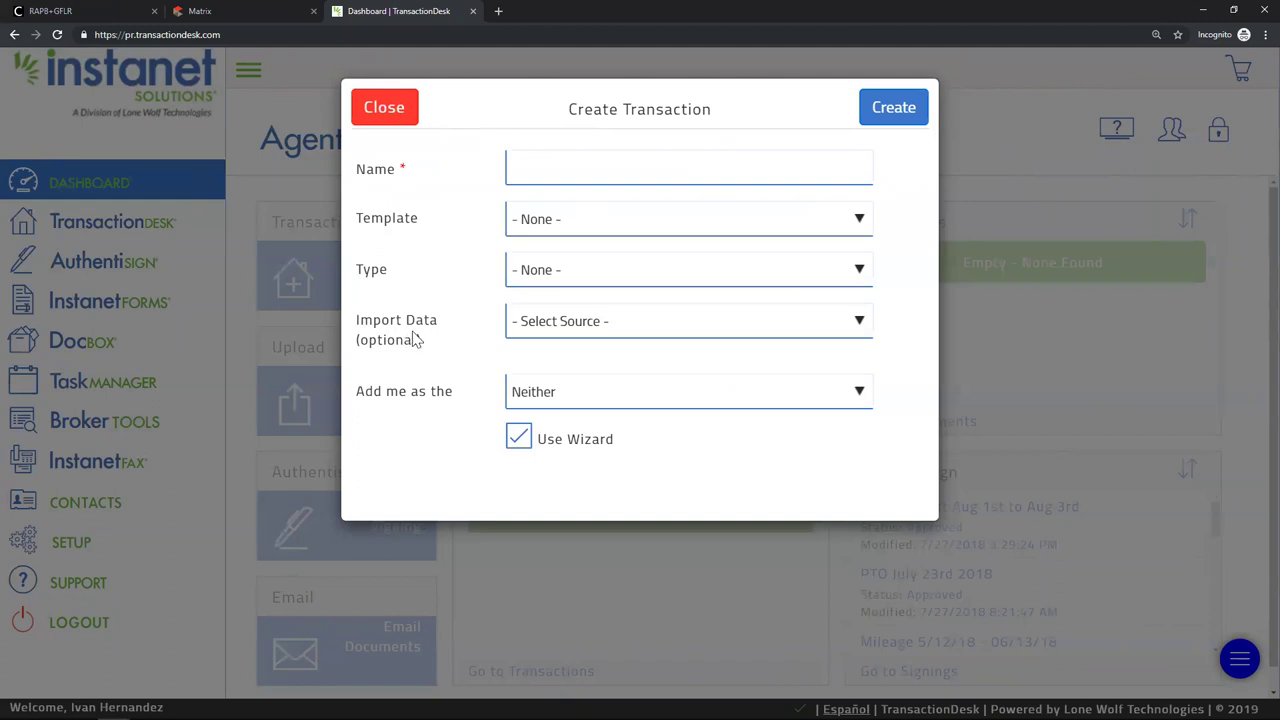
key("alt+Down")
key("Down")
key("Down")
key("Down")
key("Down")
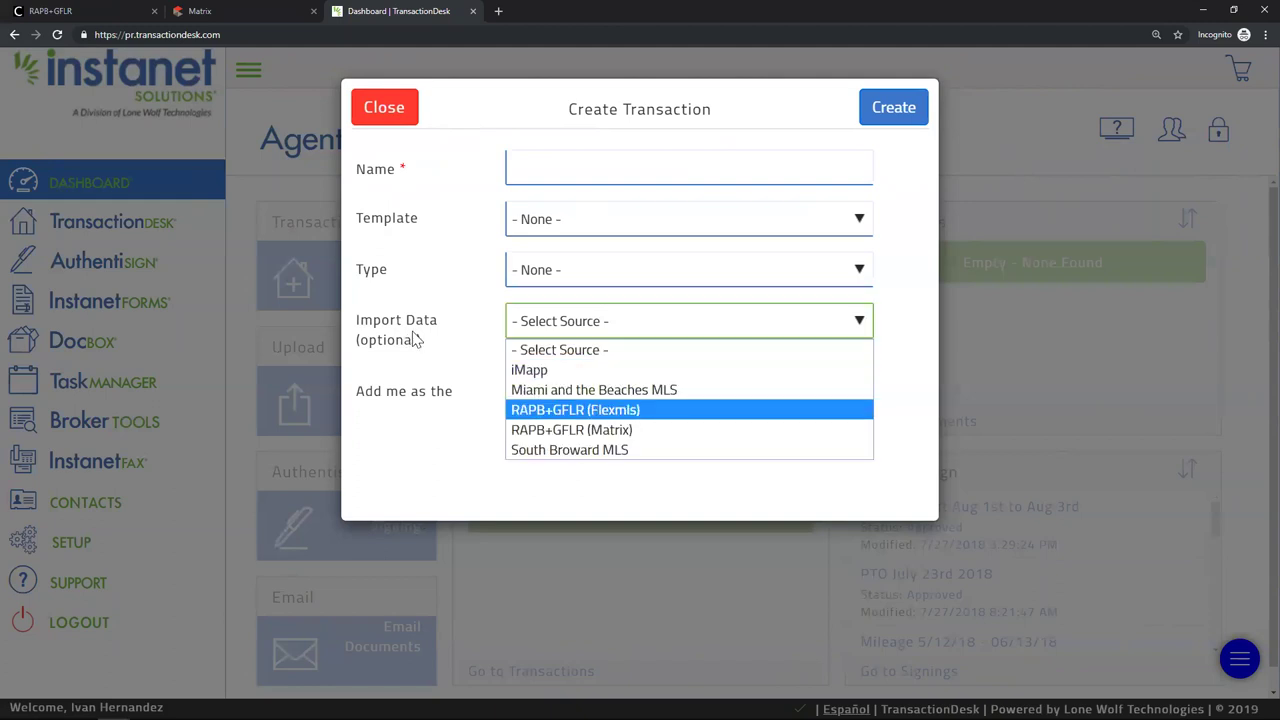
key("Return")
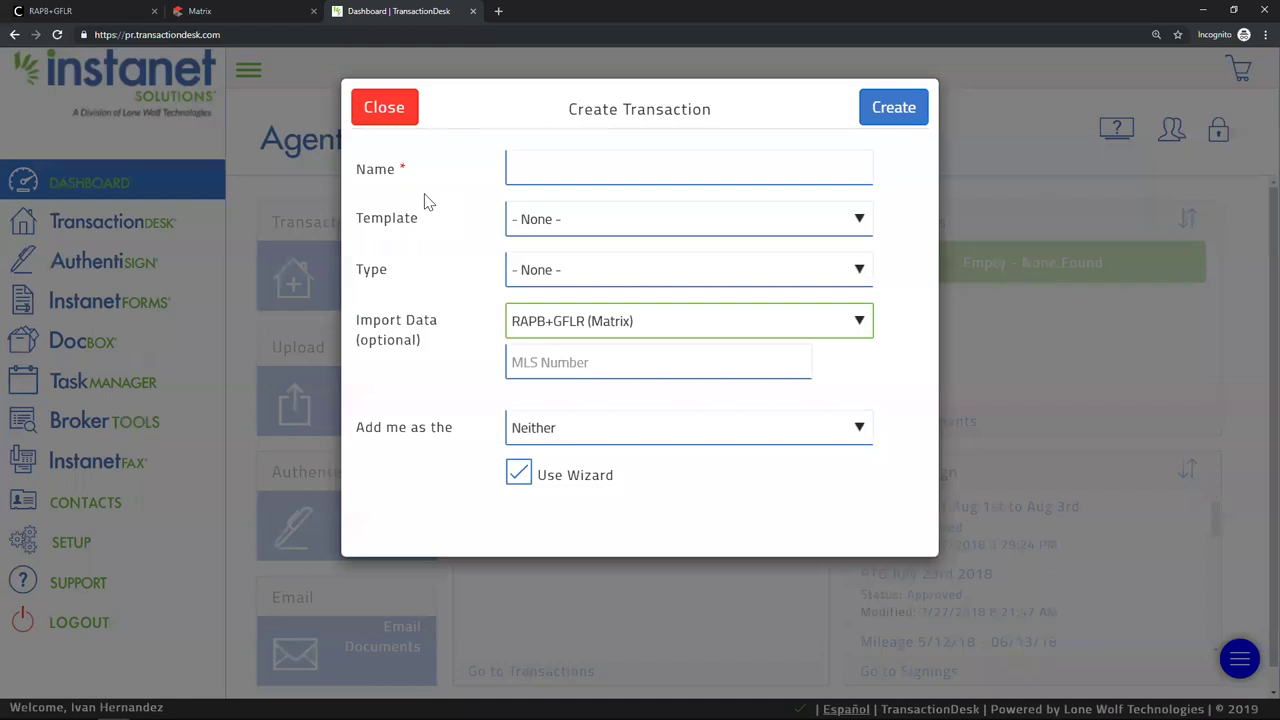
Copy the listing's MLS number F10163765 from the Matrix tab.
left_click(240, 12)
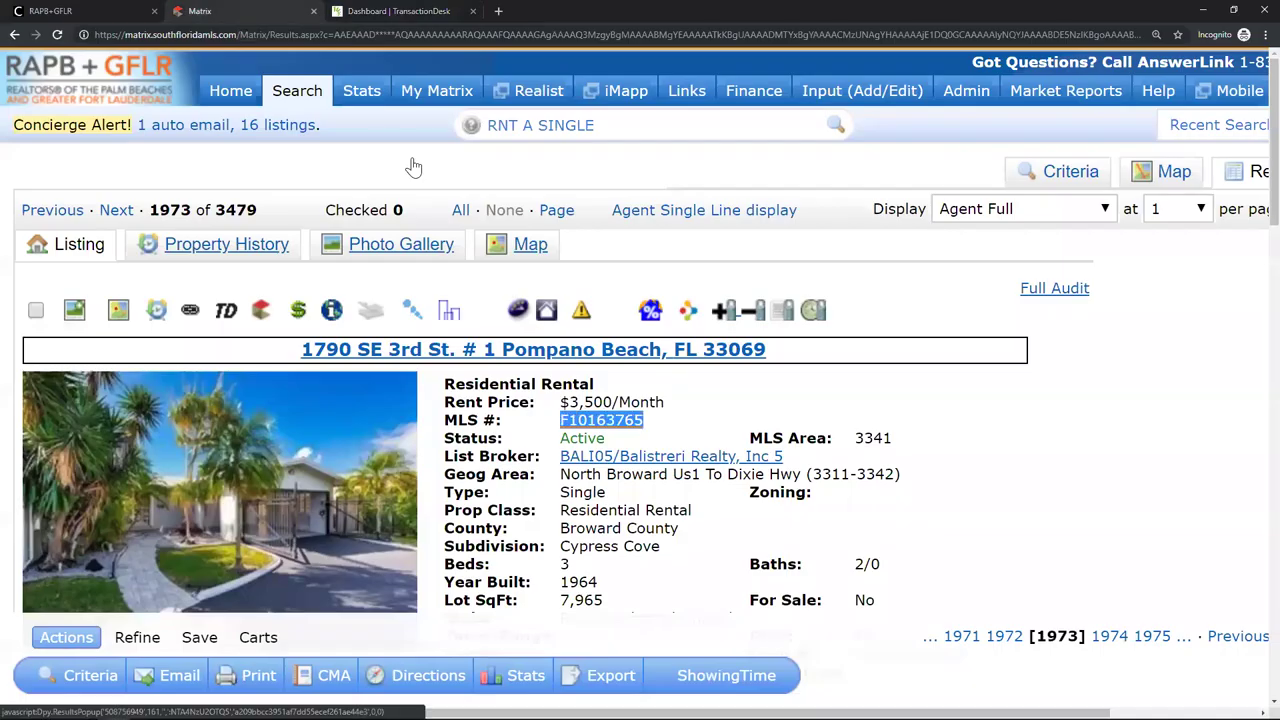
left_click(424, 10)
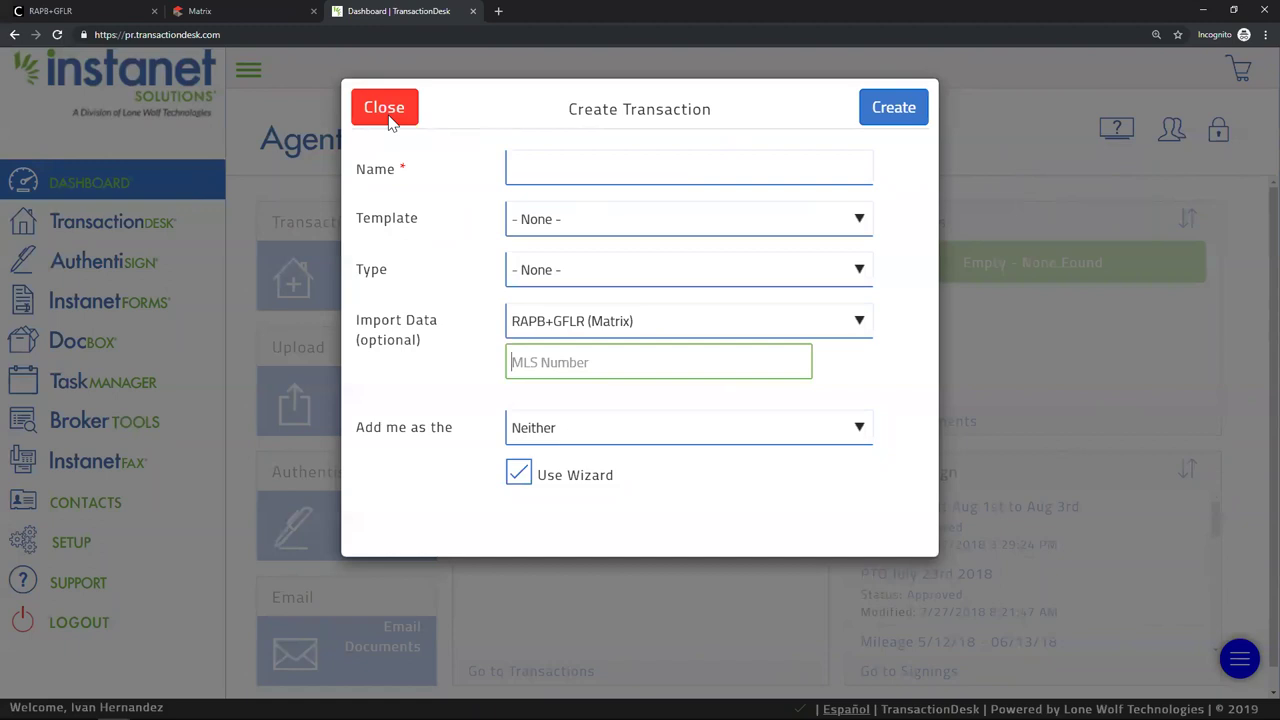
key("shift+F10")
left_click(289, 10)
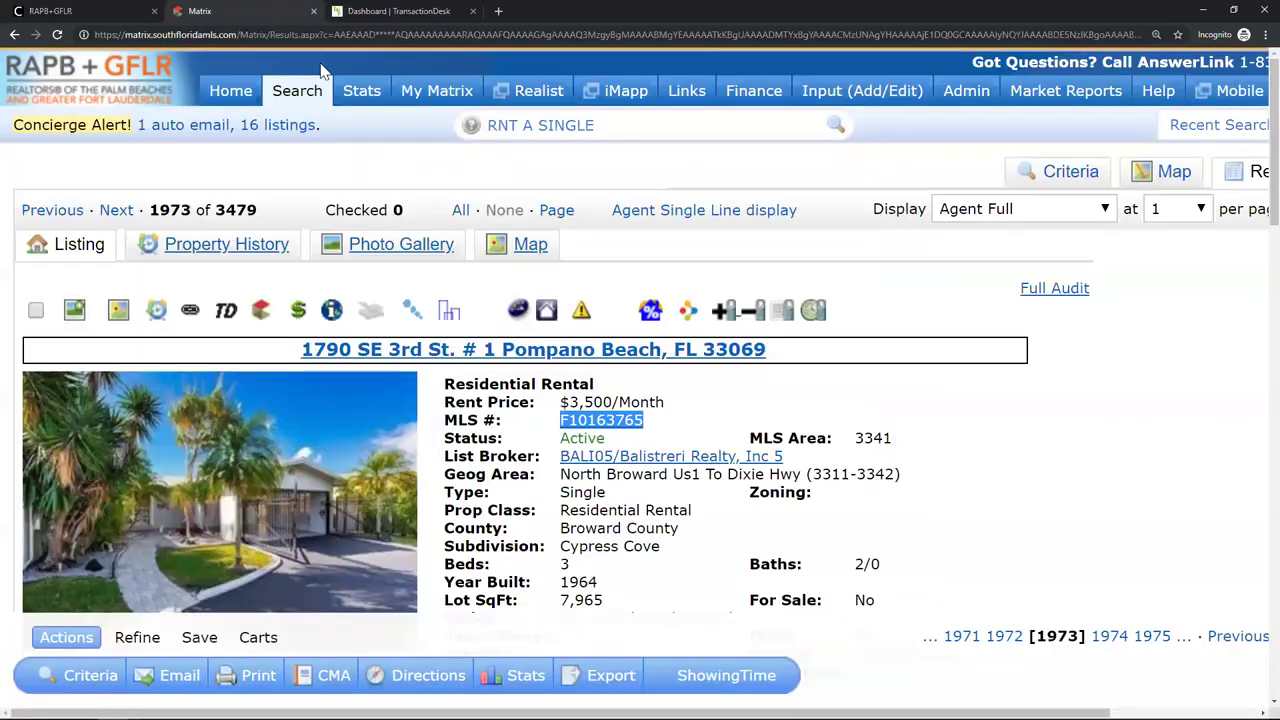
key("shift+F10")
key("Down")
key("Down")
key("Down")
key("Down")
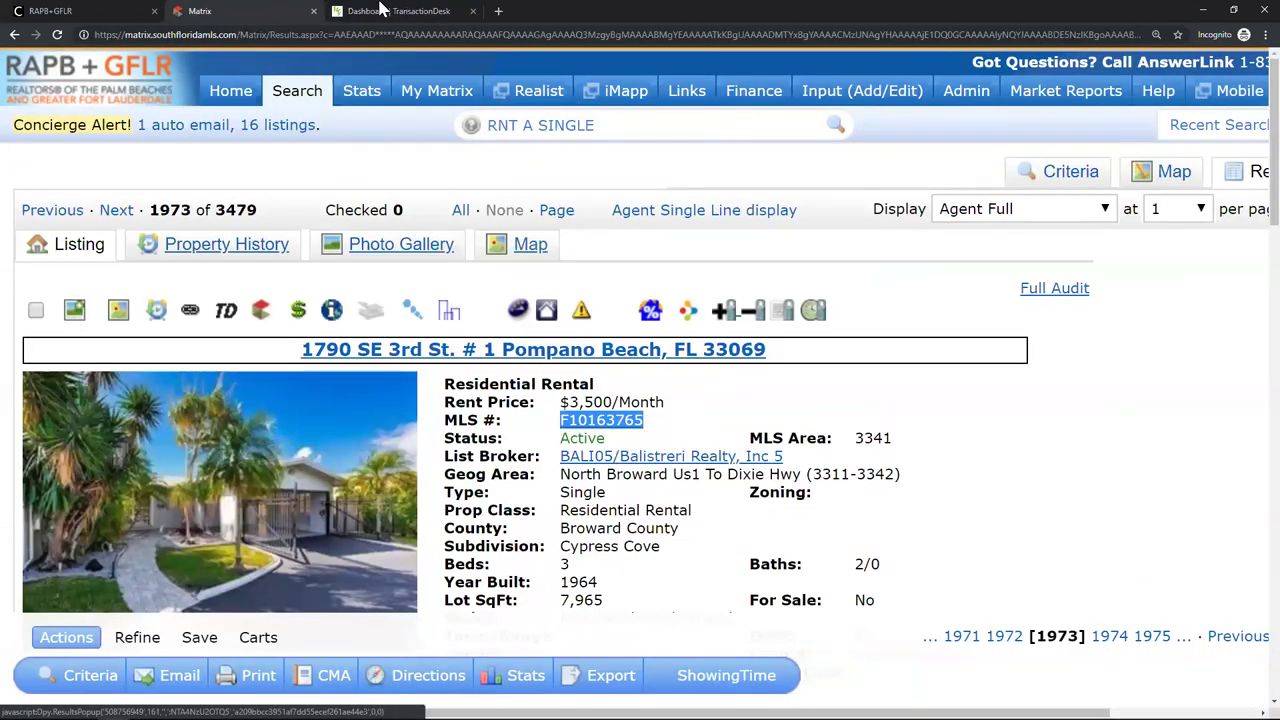
key("Return")
Paste F10163765 into the Create Transaction form's MLS Number field.
left_click(390, 11)
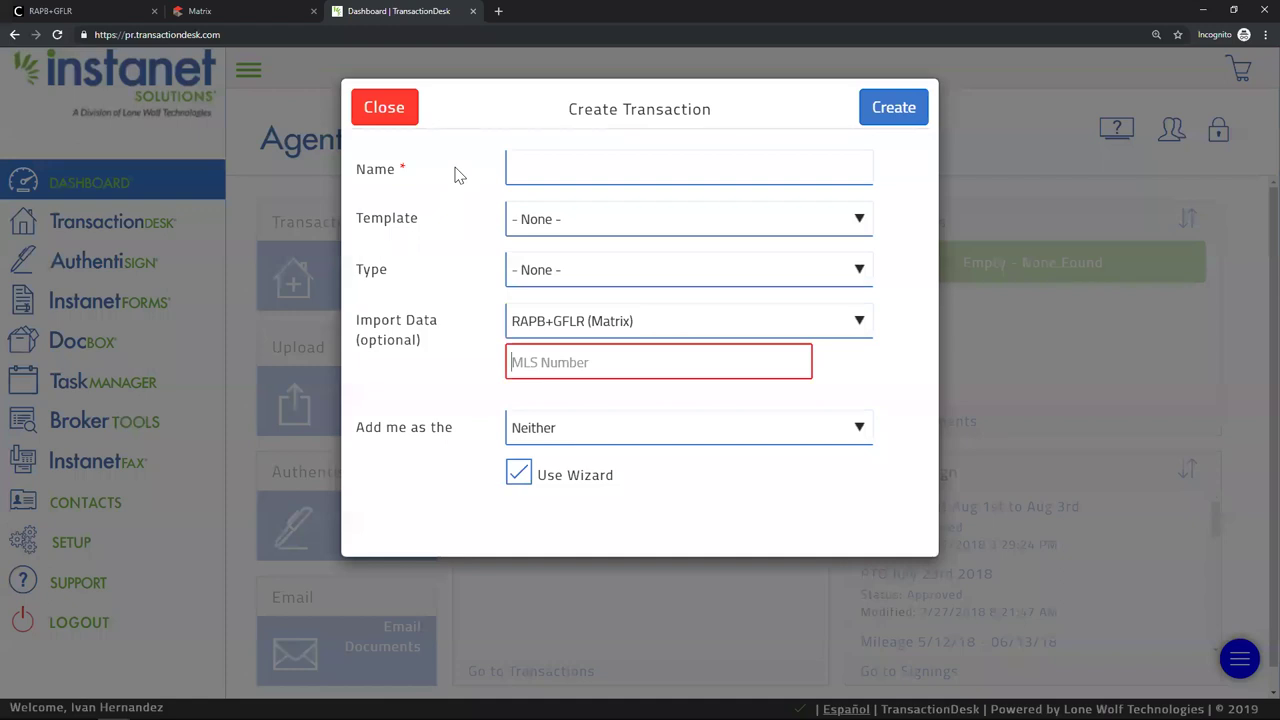
key("shift+F10")
key("Down")
key("Down")
key("Down")
key("Up")
key("Return")
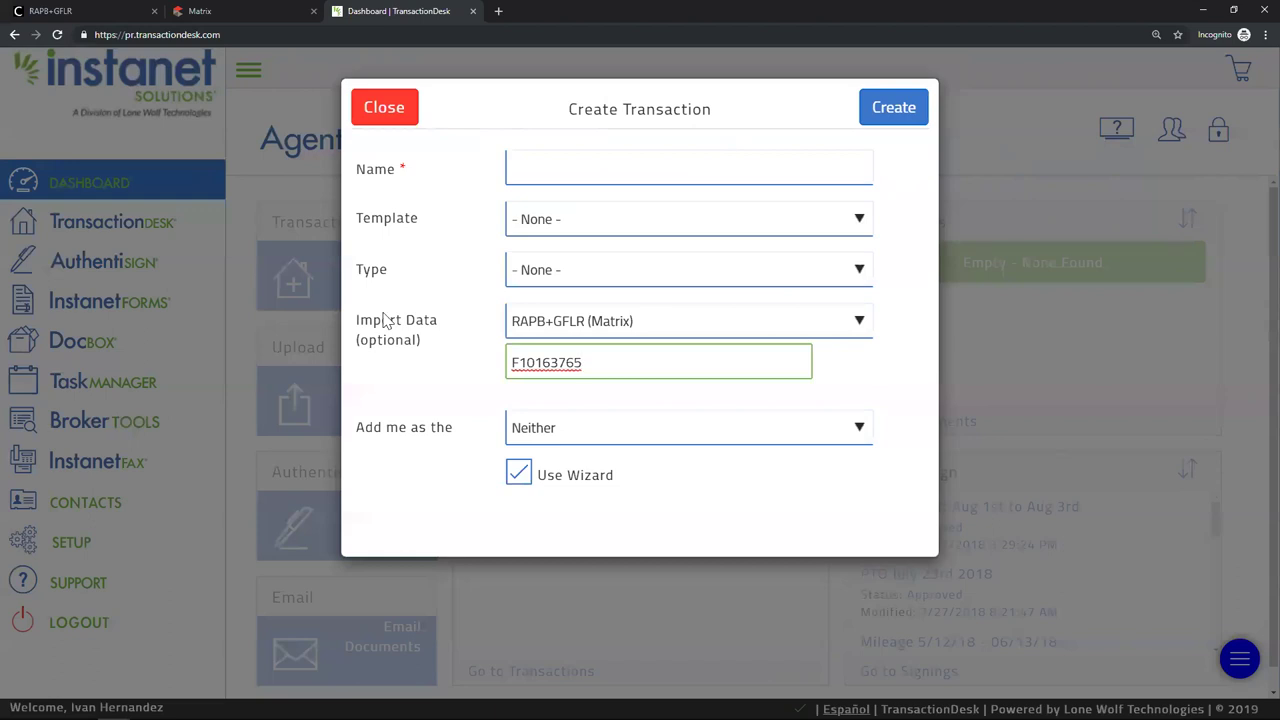
key("shift+Tab")
key("alt+Down")
Switch the import source to iMapp, keeping Miami-Dade as the county.
key("i")
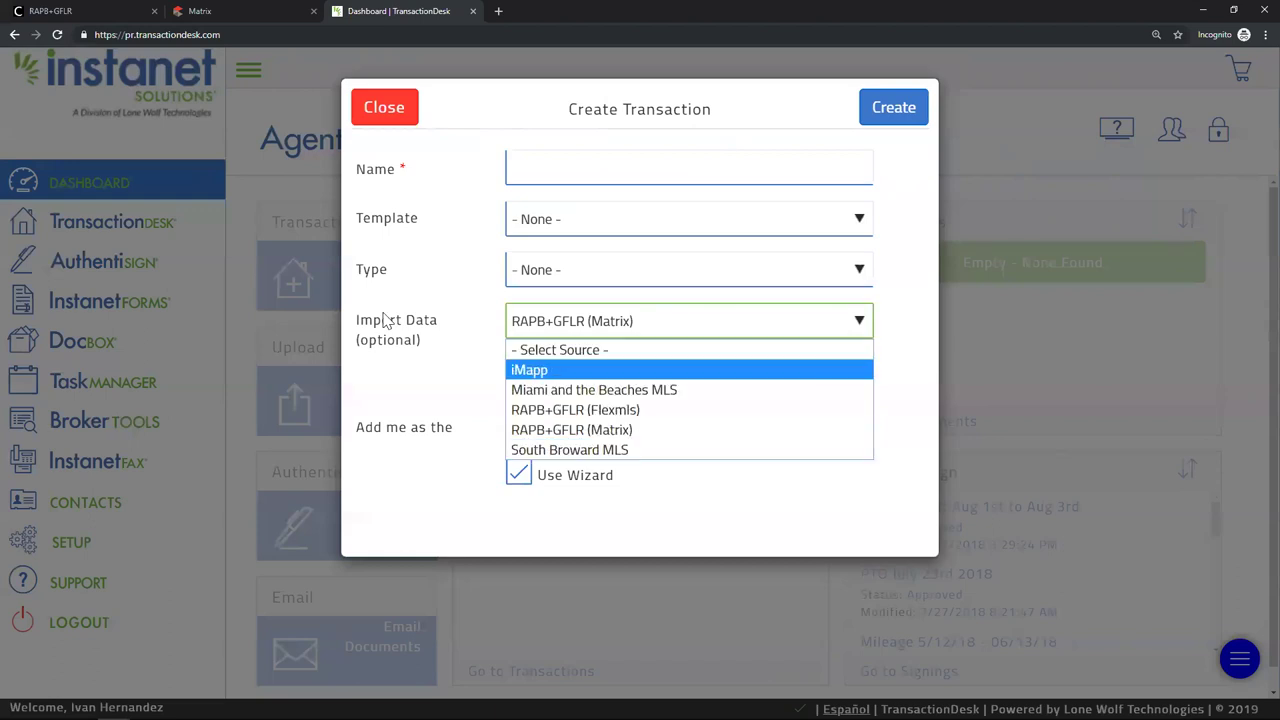
key("Return")
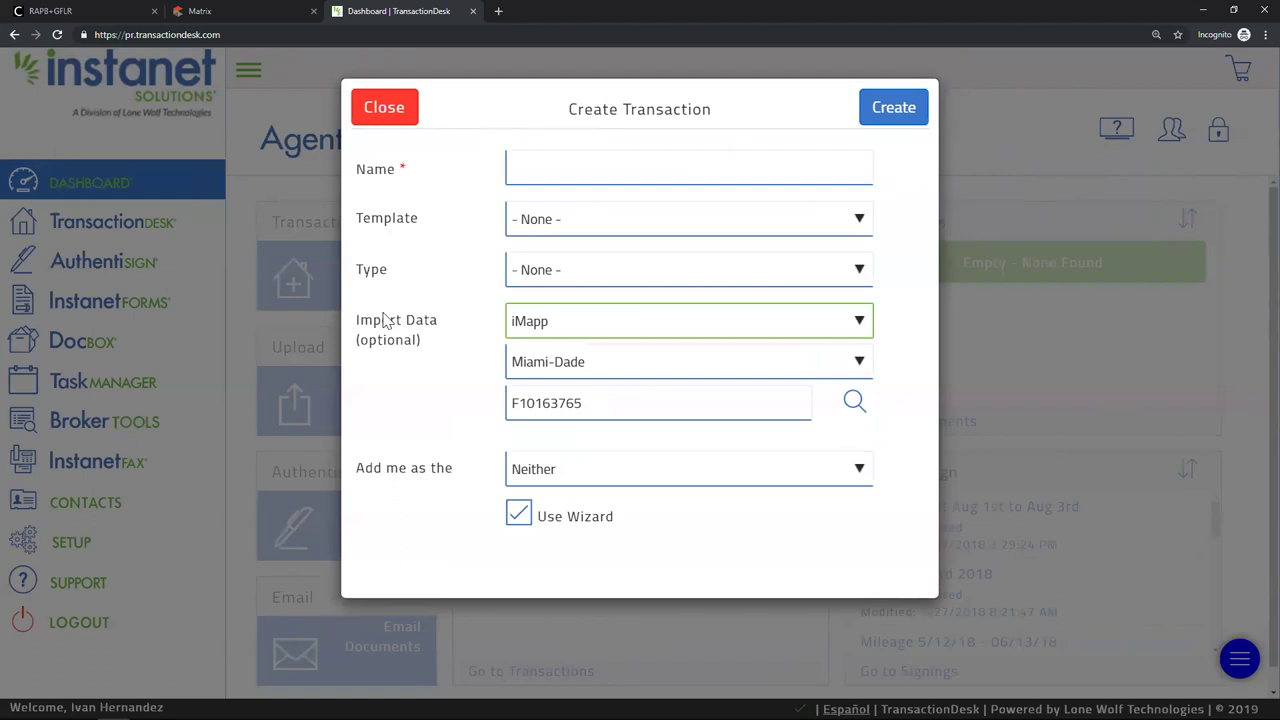
key("Tab")
key("alt+Down")
key("Up")
key("Up")
key("Escape")
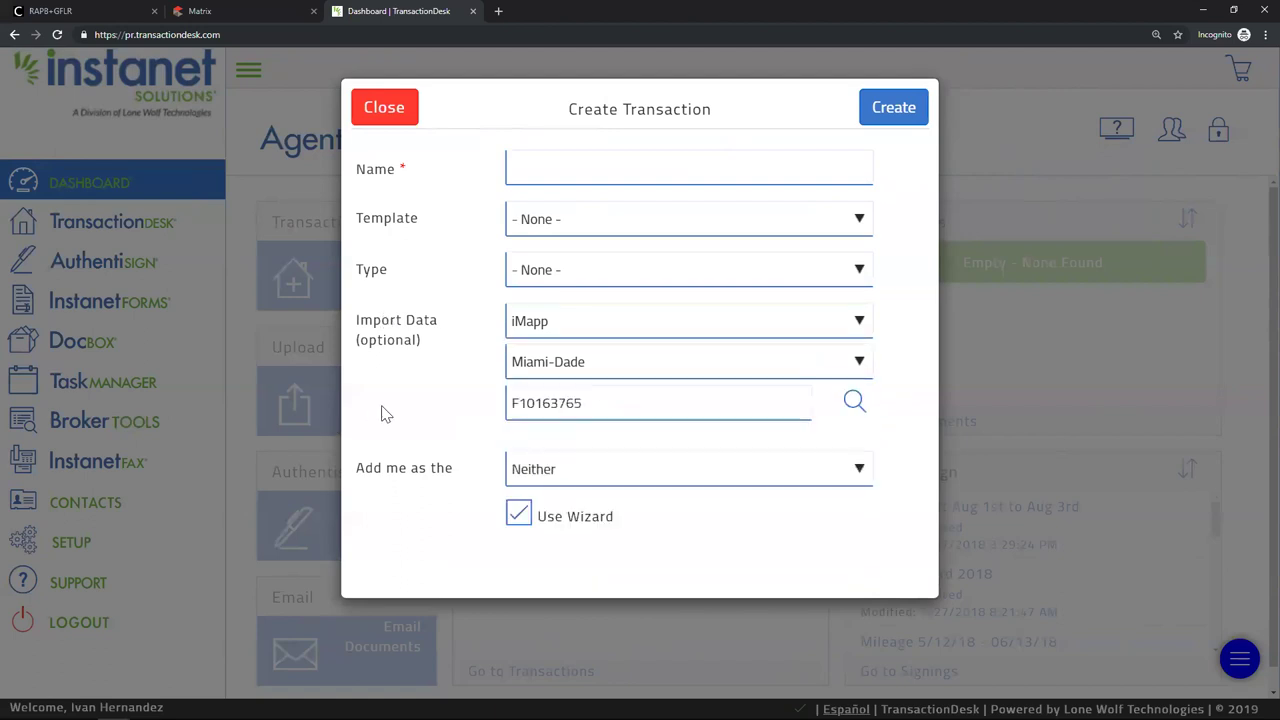
key("Tab")
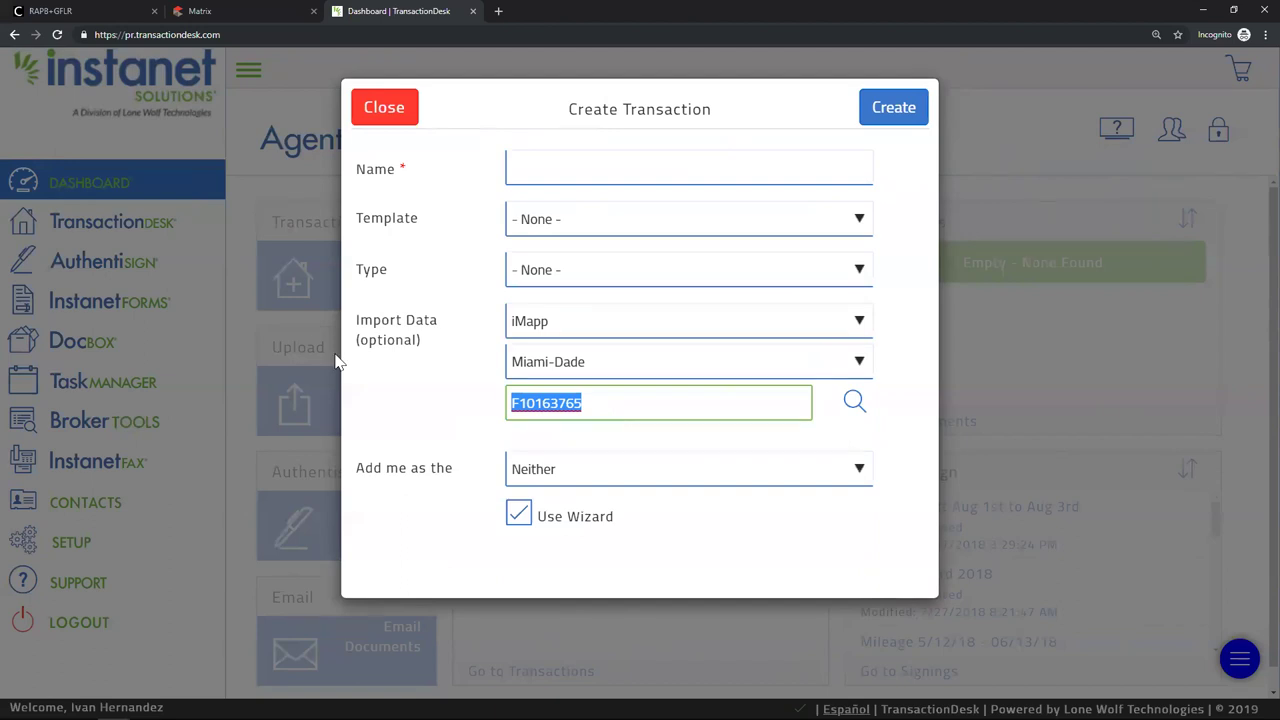
key("Right")
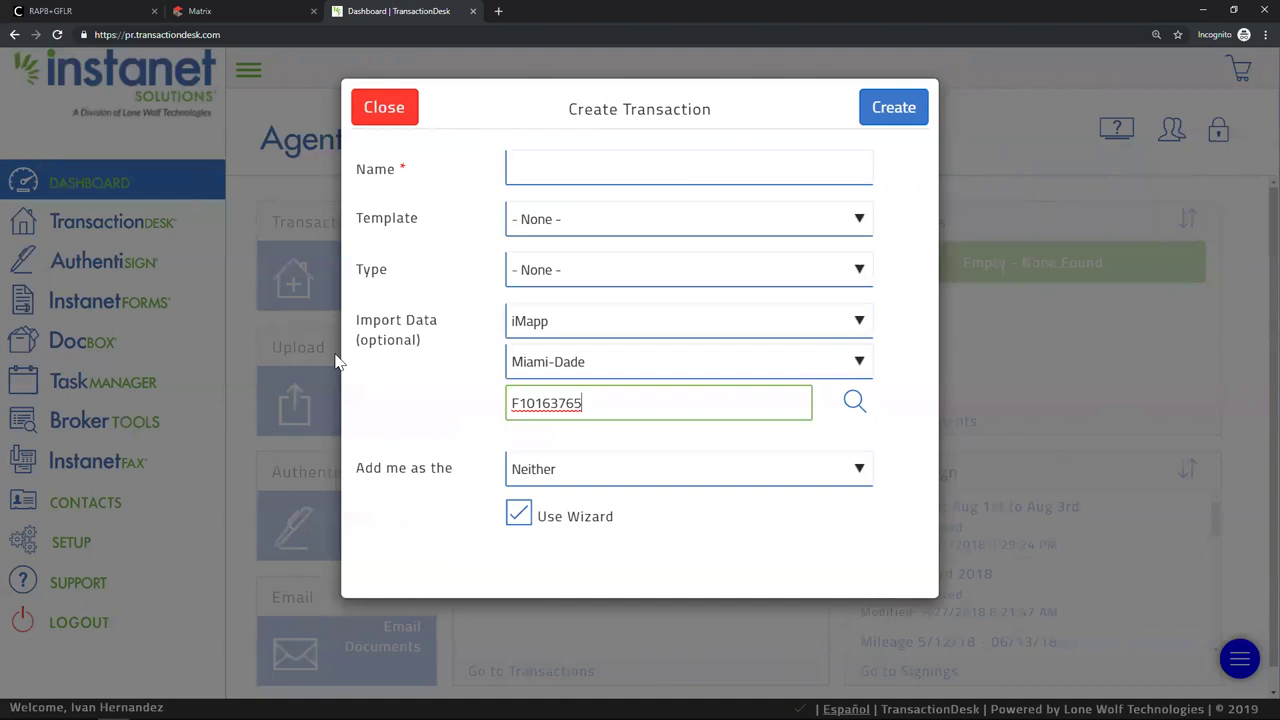
key("ctrl+a")
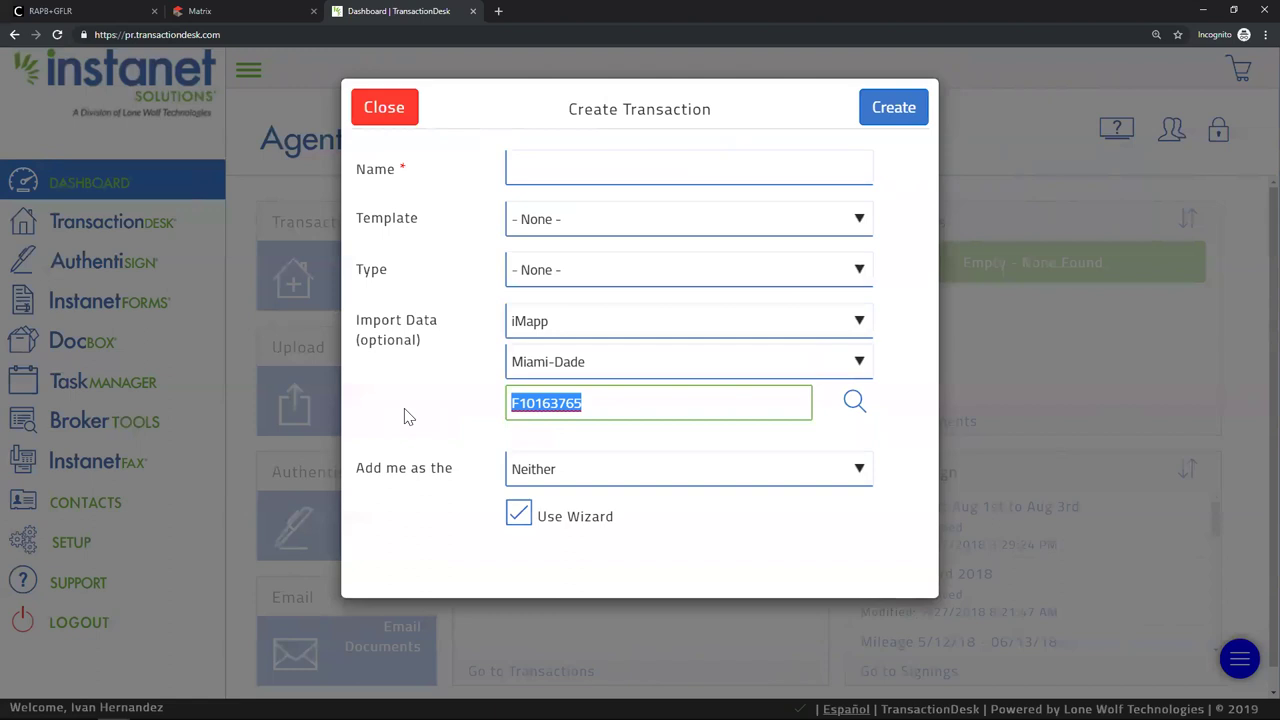
key("BackSpace")
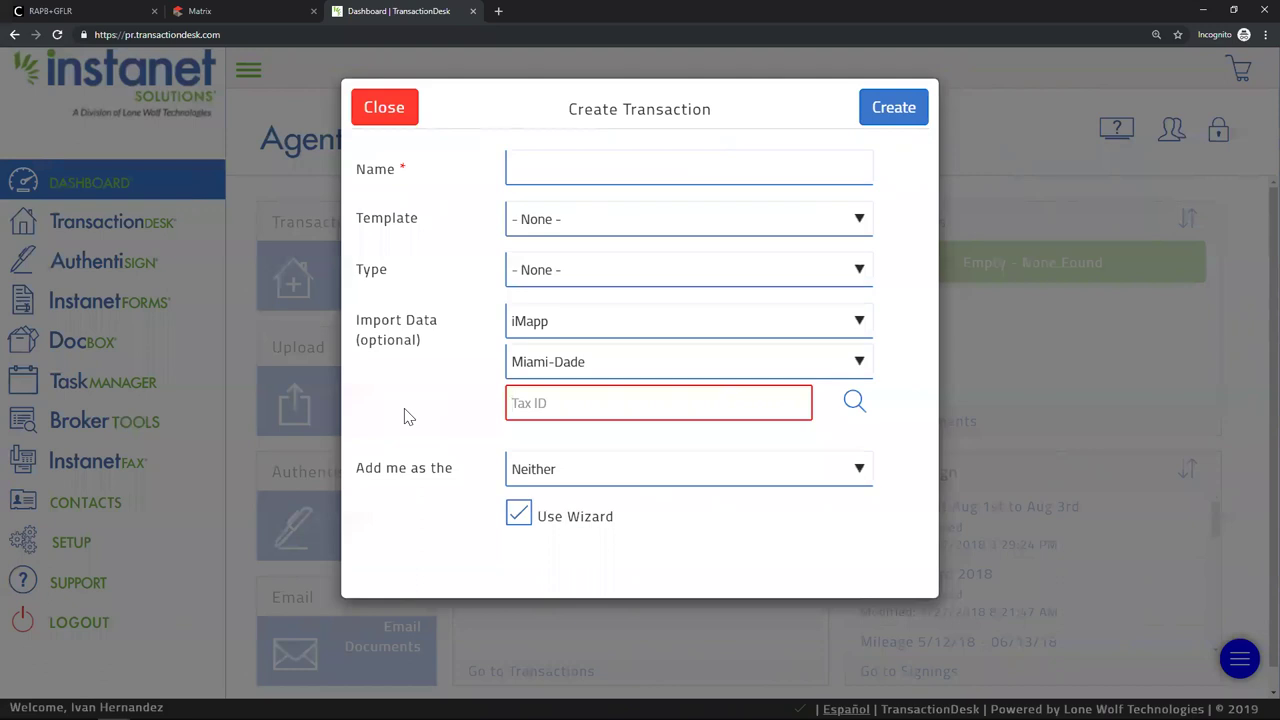
left_click(852, 406)
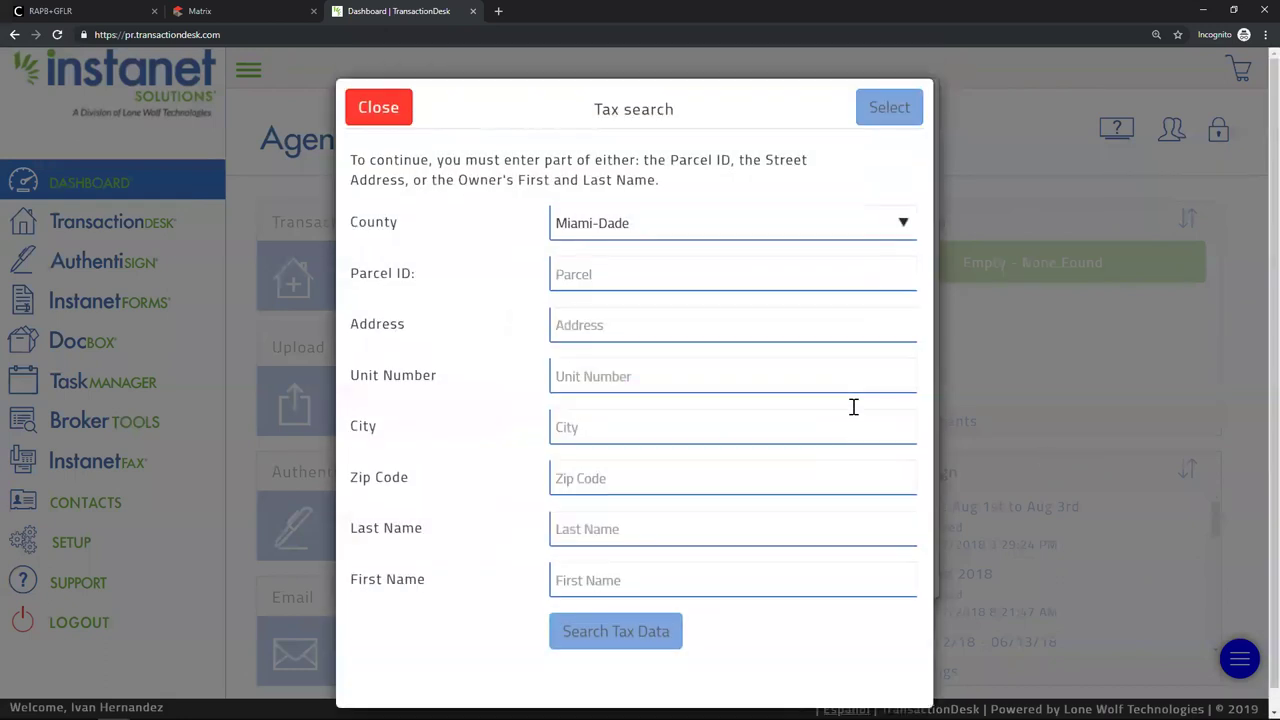
key("alt+Down")
key("b")
key("Down")
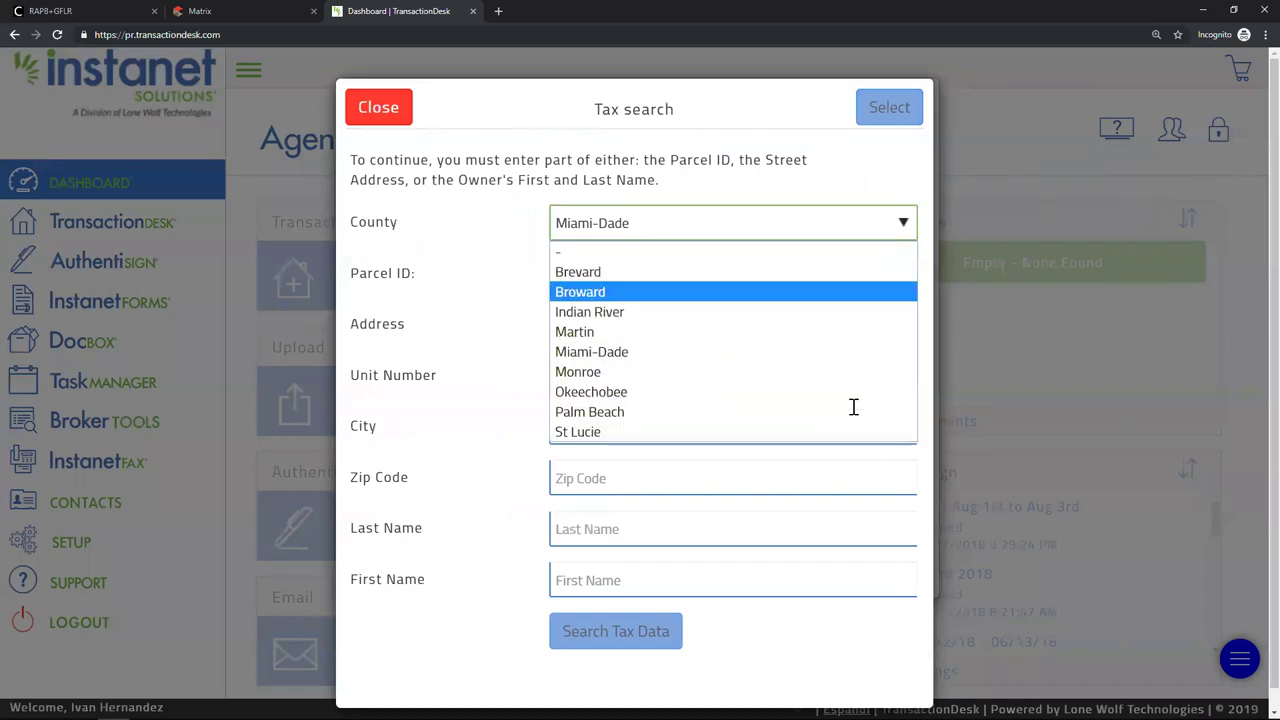
key("Return")
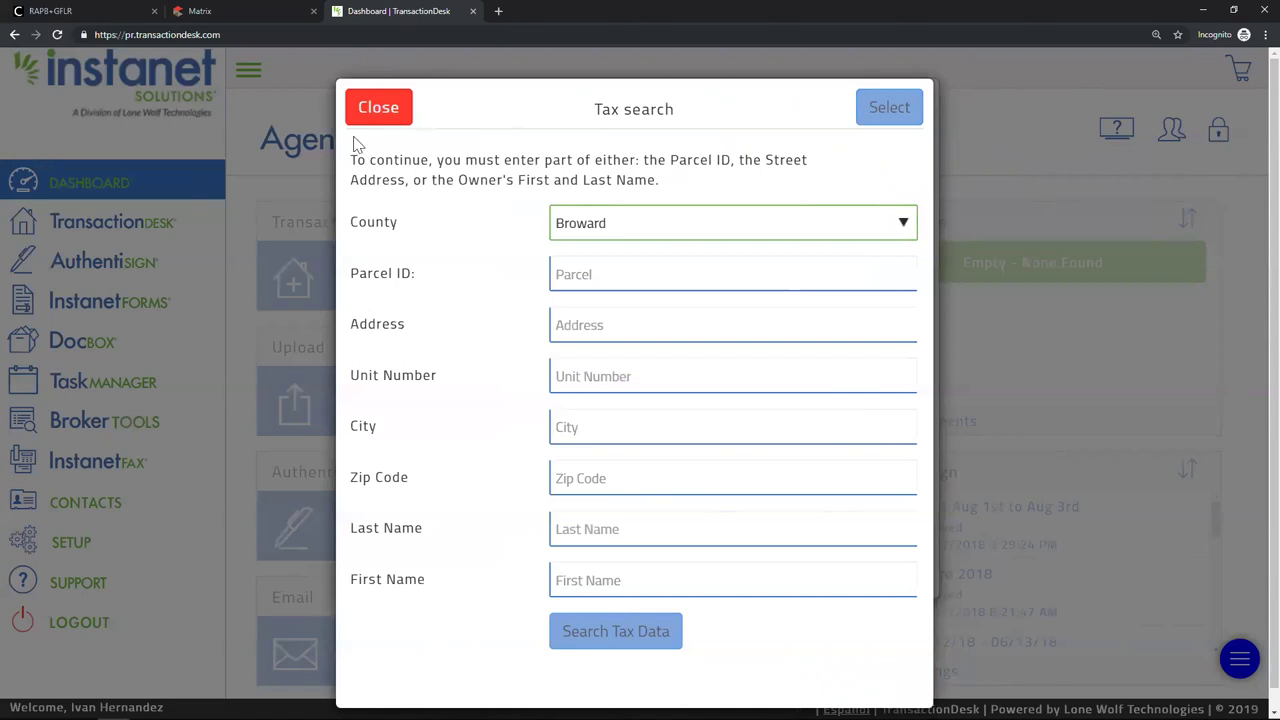
left_click(378, 110)
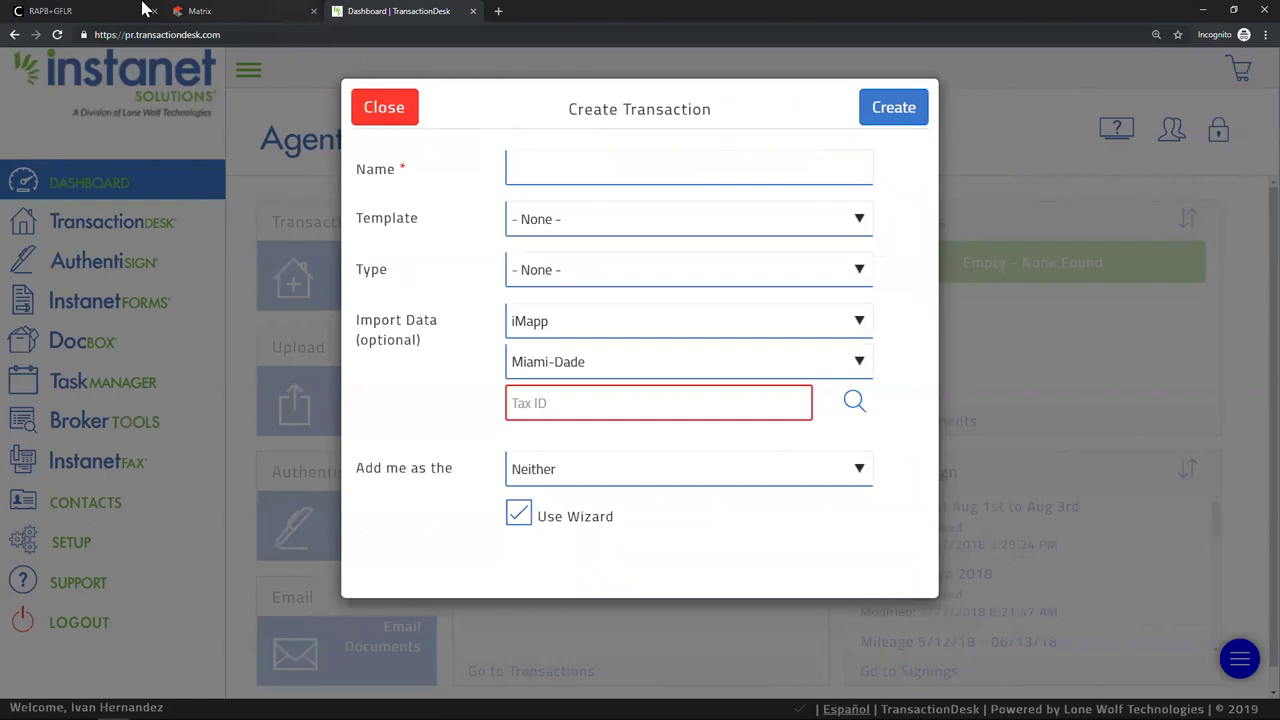
left_click(250, 10)
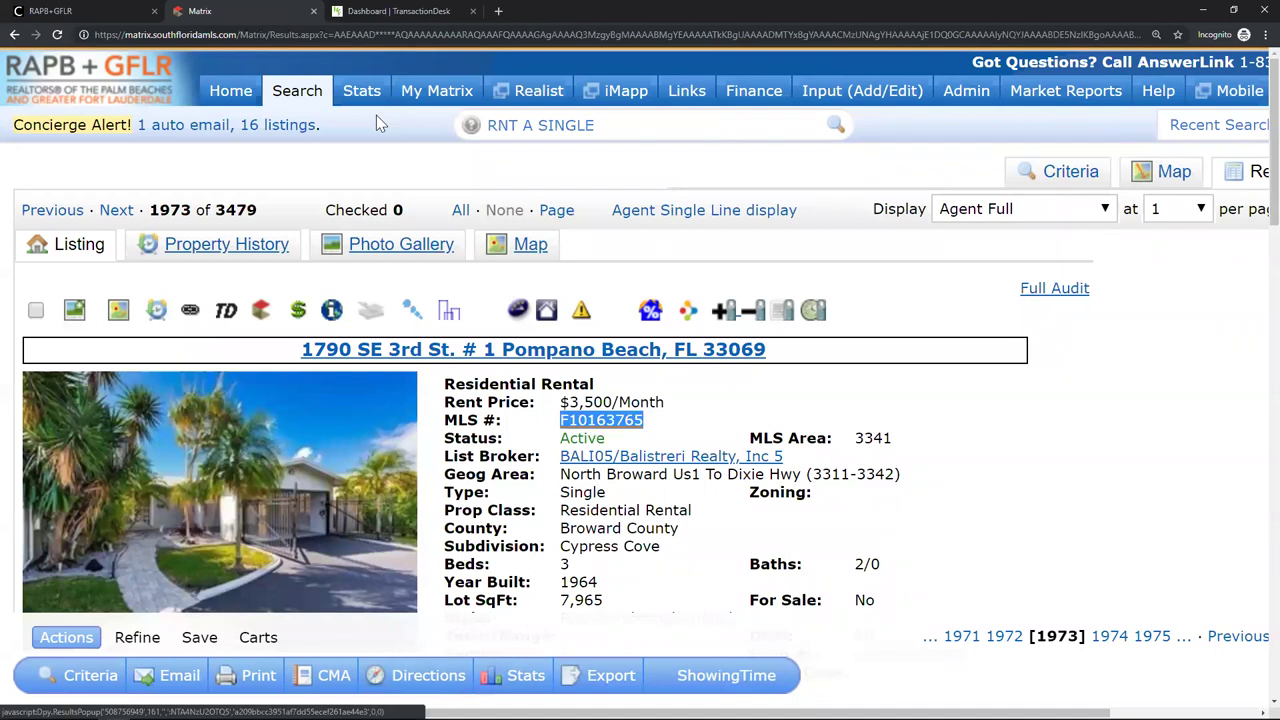
Return from the Matrix rental listing to the TransactionDesk Create Transaction form.
left_click(408, 12)
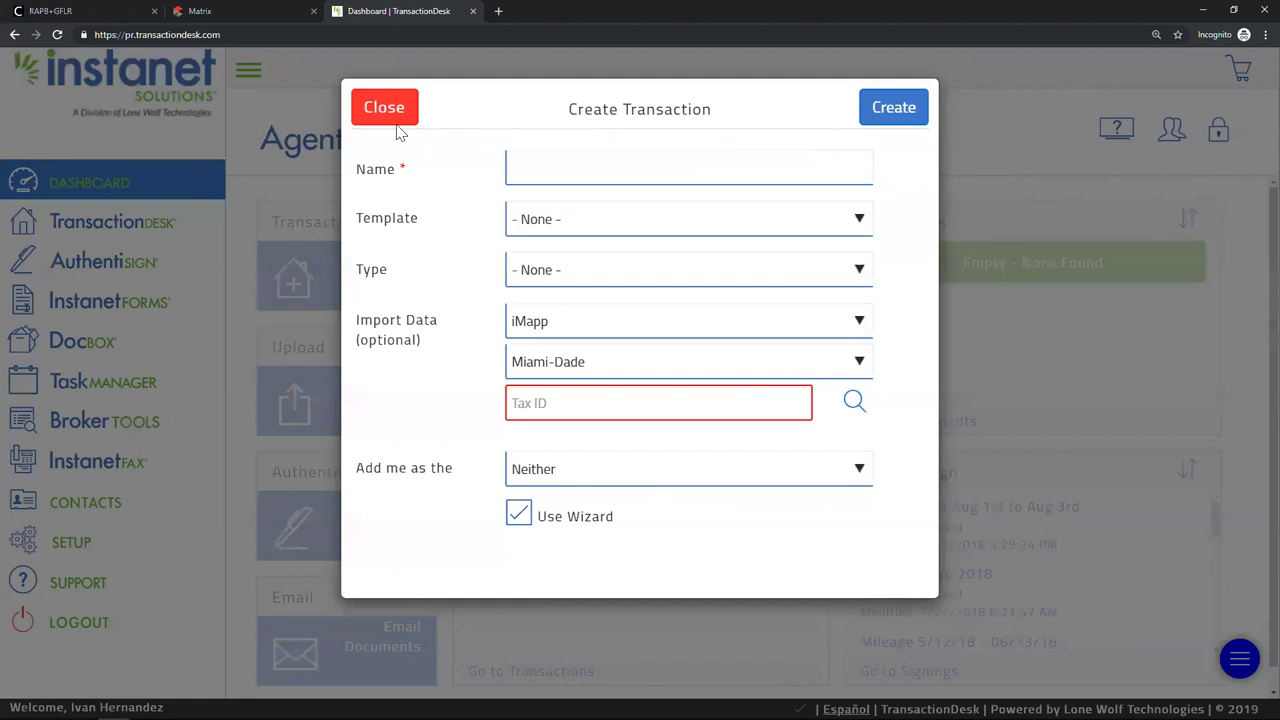
Switch the import source to RAPB+GFLR (Matrix) and paste MLS number F10163765.
key("alt+Down")
key("Down")
key("Down")
key("Down")
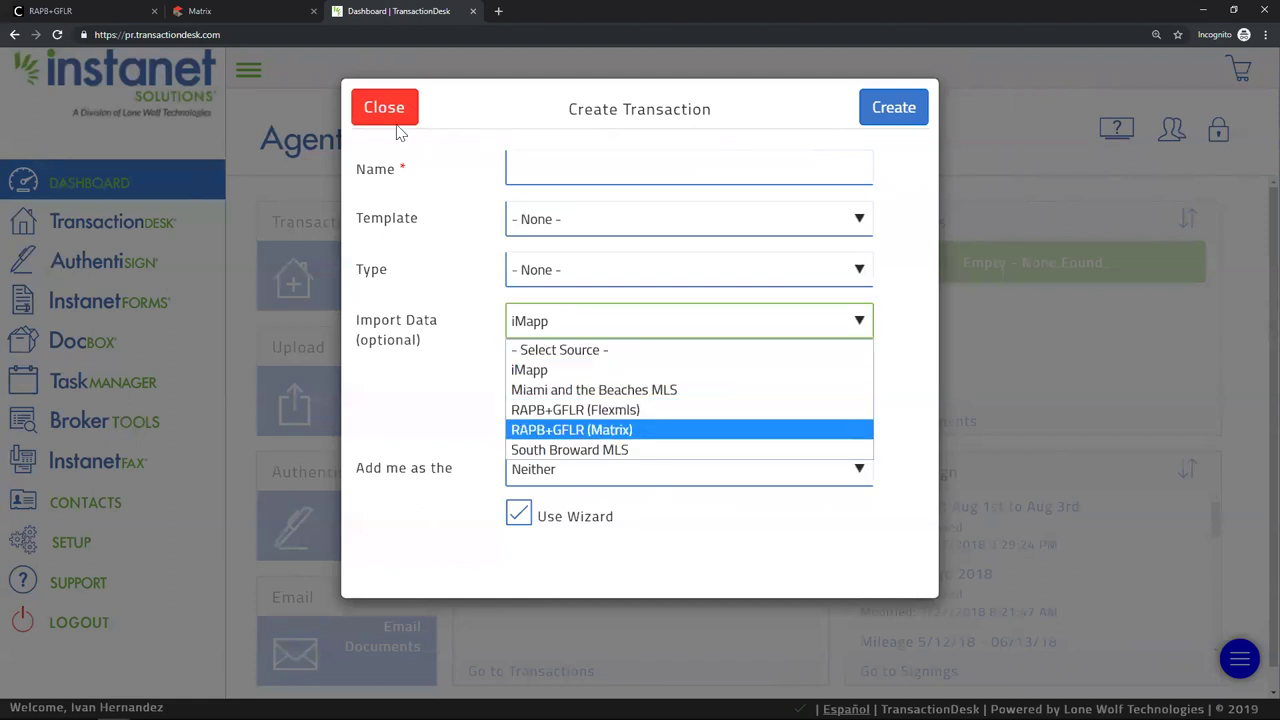
key("Return")
key("Tab")
key("shift+F10")
key("Down")
key("Down")
key("Return")
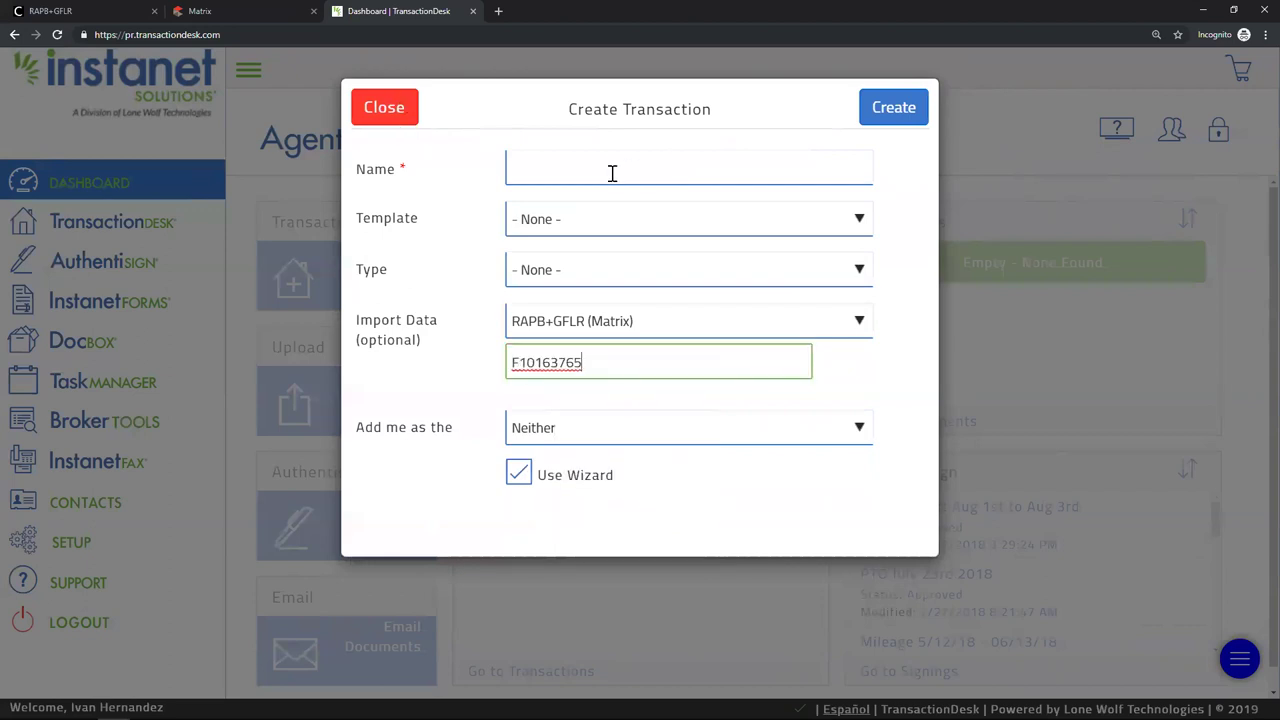
Glance at the Matrix rental listing, then come back to the transaction Name field.
left_click(610, 171)
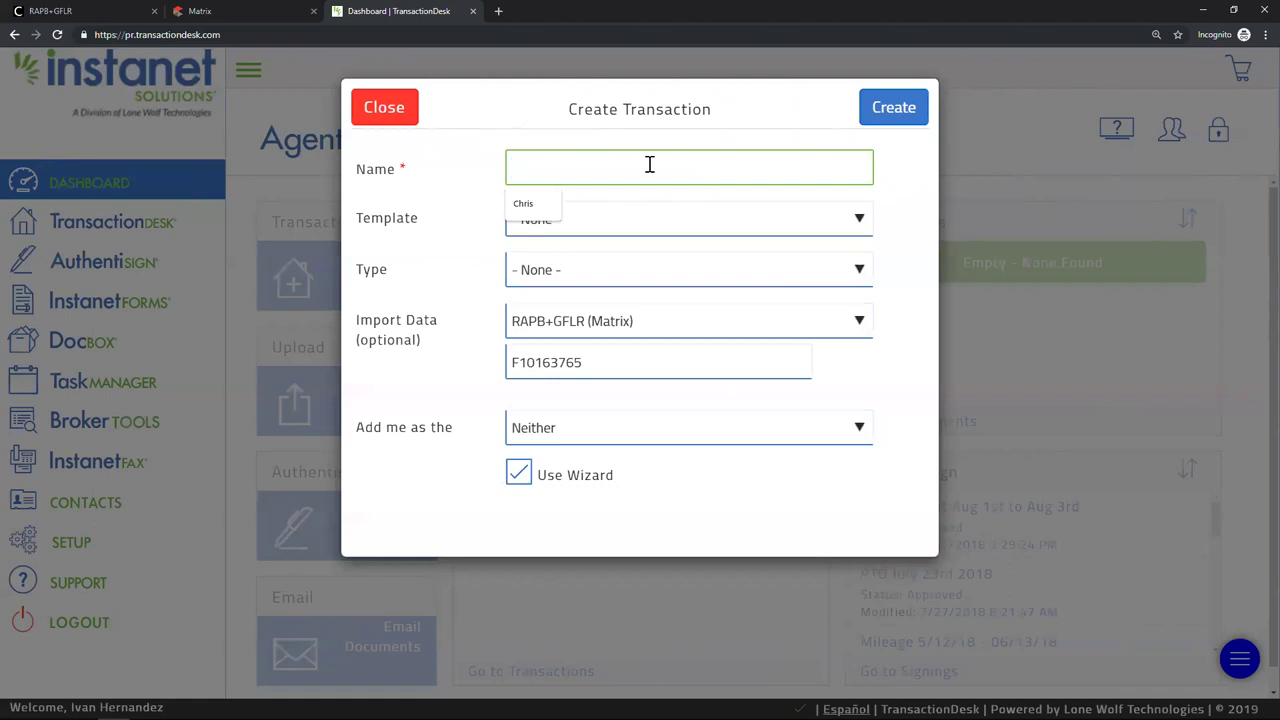
left_click(213, 10)
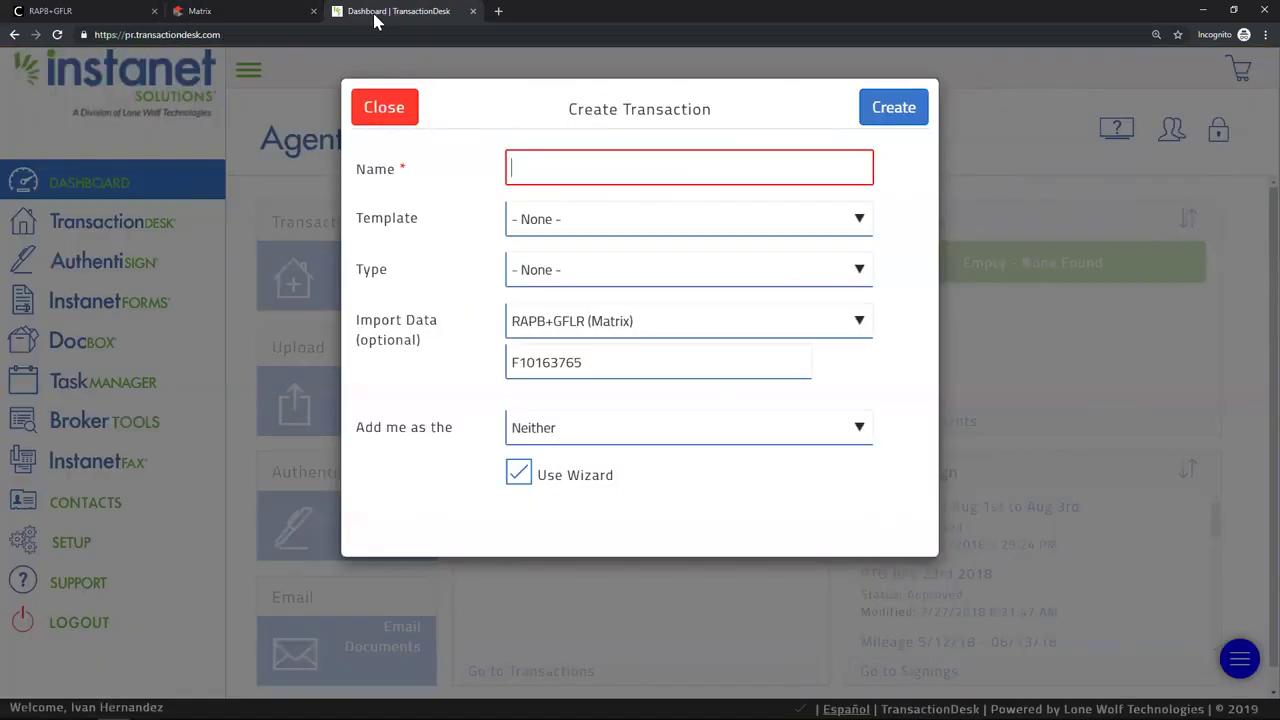
left_click(376, 14)
left_click(553, 170)
type("911")
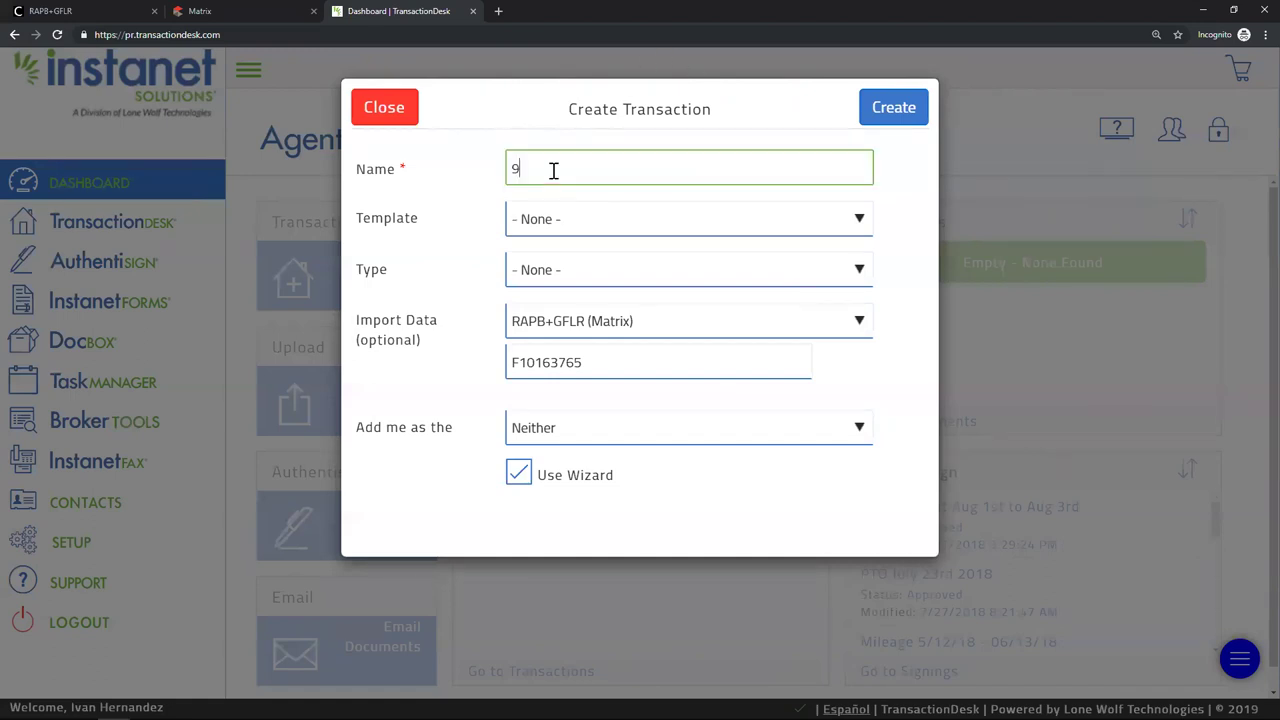
key("BackSpace")
key("BackSpace")
key("BackSpace")
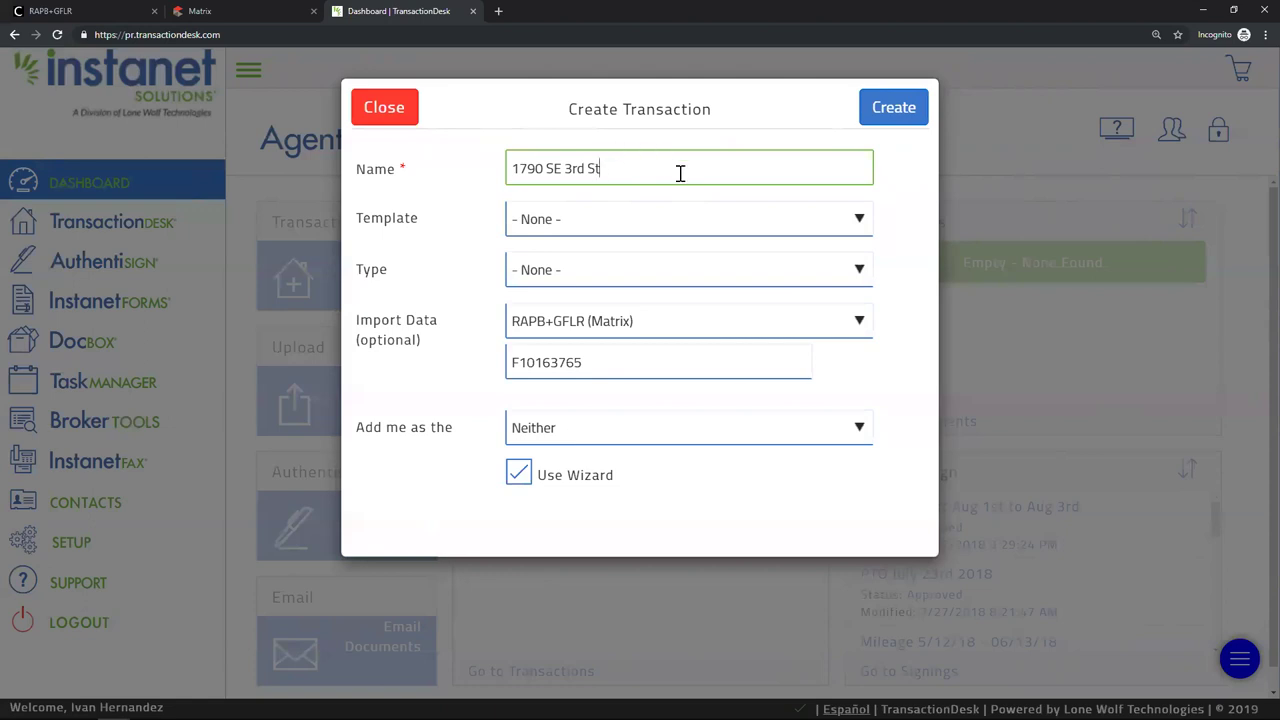
type("/")
type("ental / ")
type("Map")
type("dan")
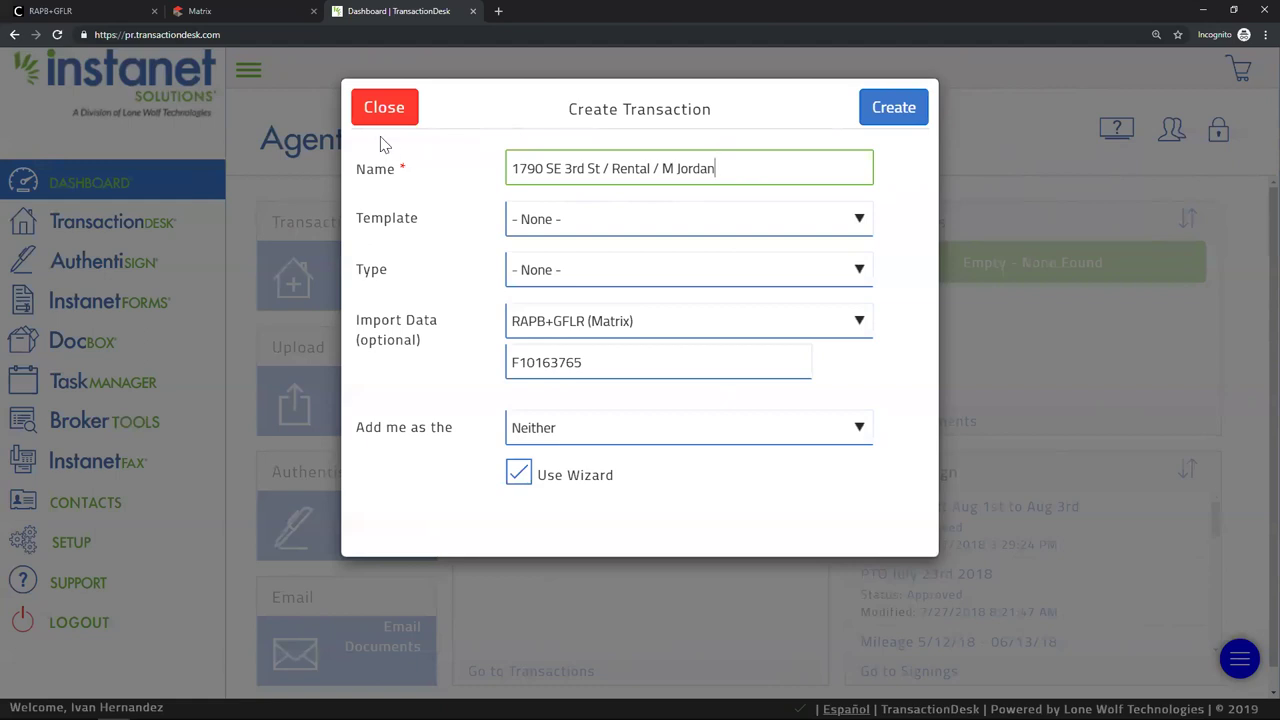
Look over the Template choices, then duplicate the dashboard into a second browser tab.
key("Tab")
key("alt+Down")
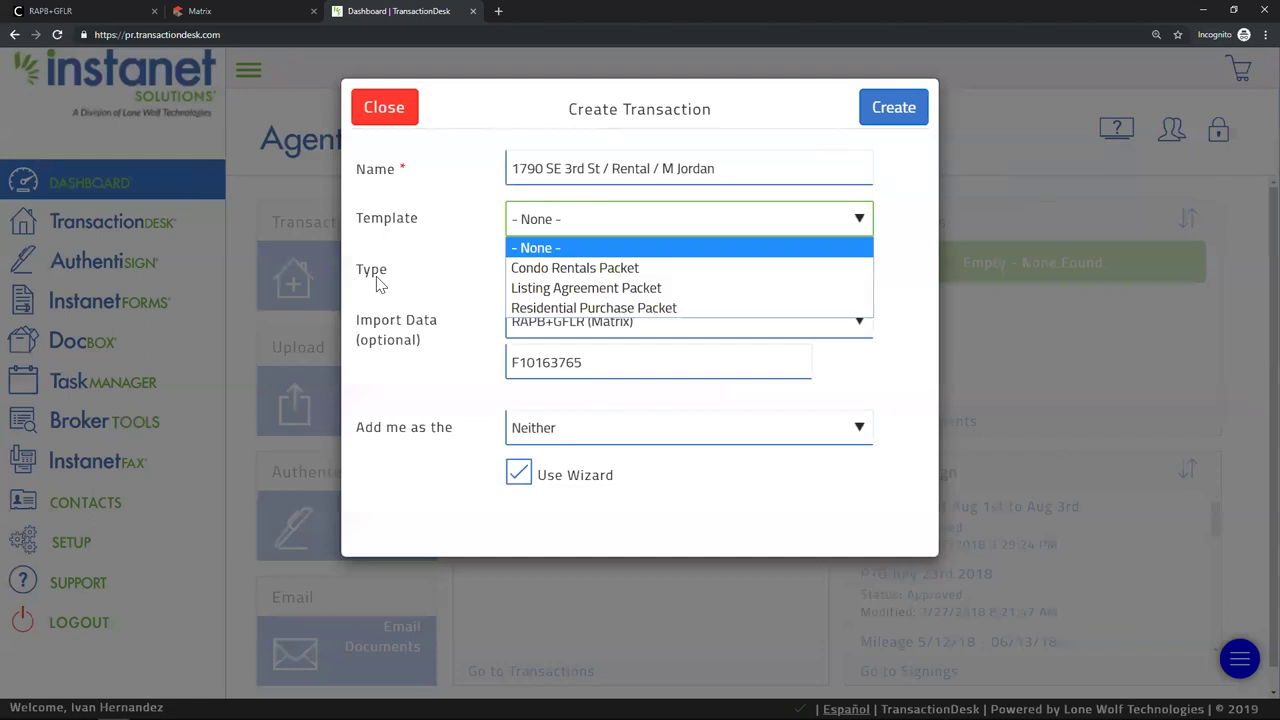
key("Down")
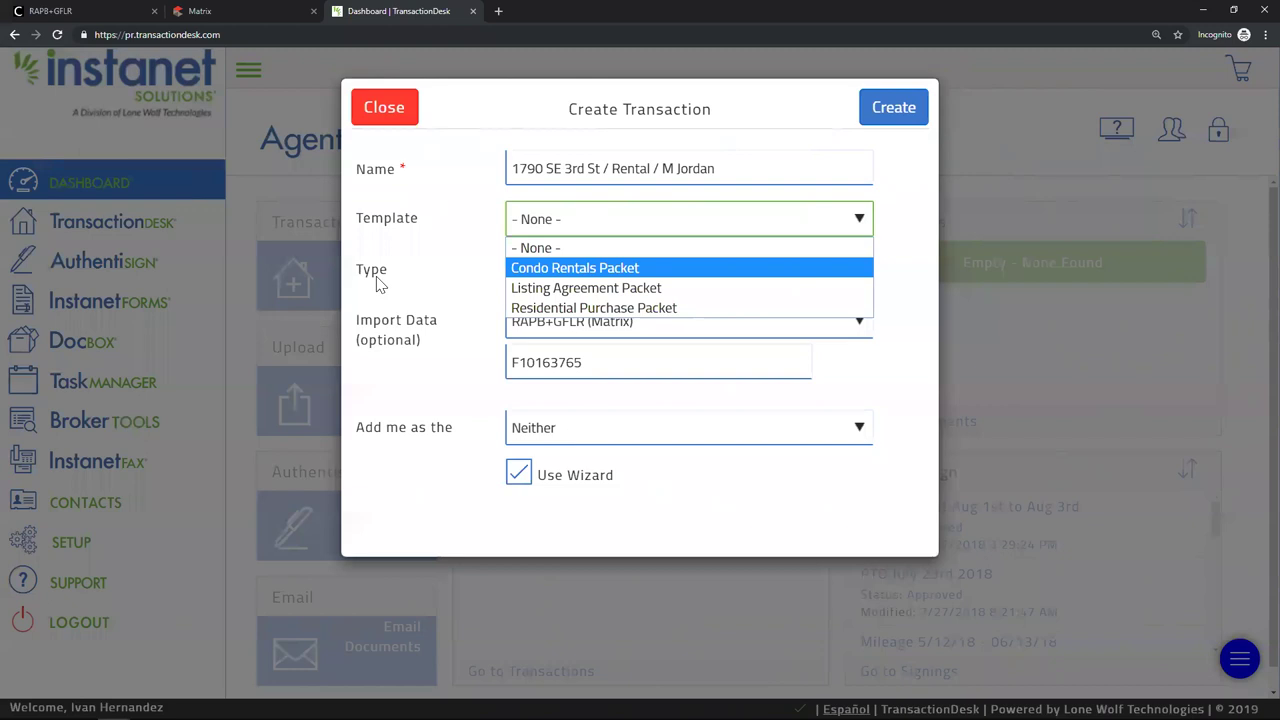
right_click(386, 9)
left_click(443, 60)
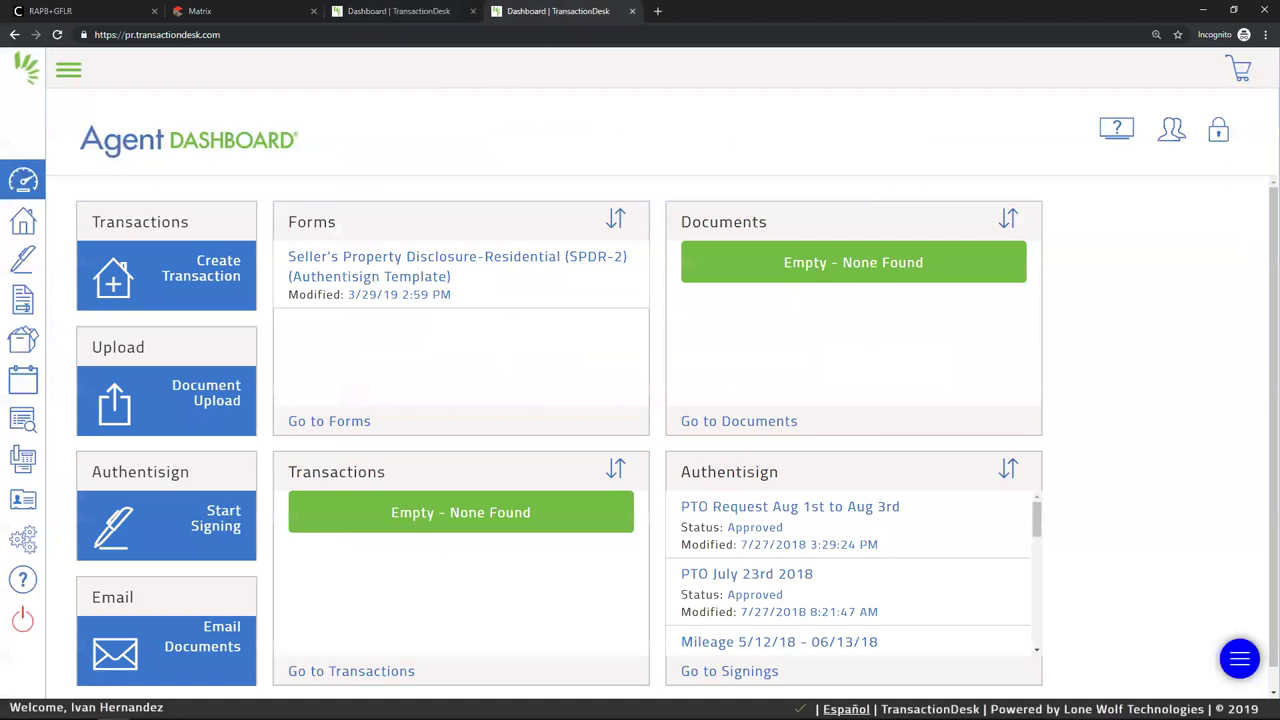
Go through the sidebar's Setup area to the Transaction Templates settings page.
left_click(69, 72)
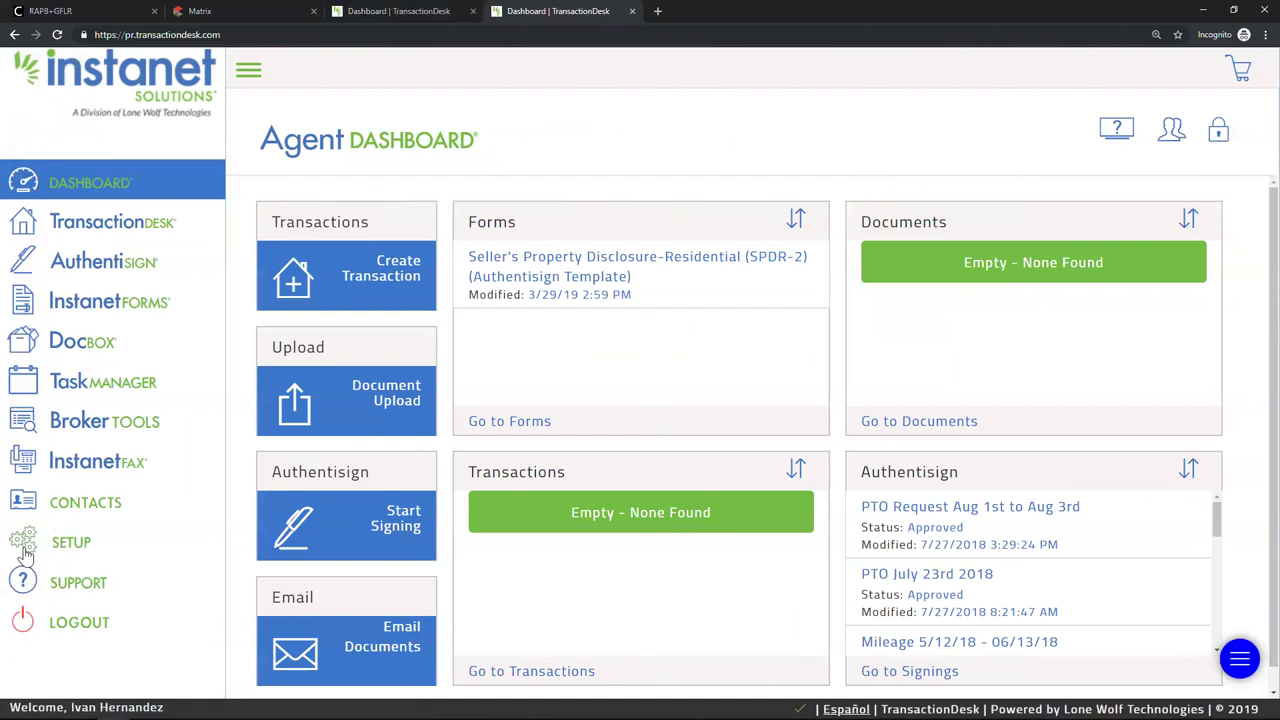
left_click(23, 545)
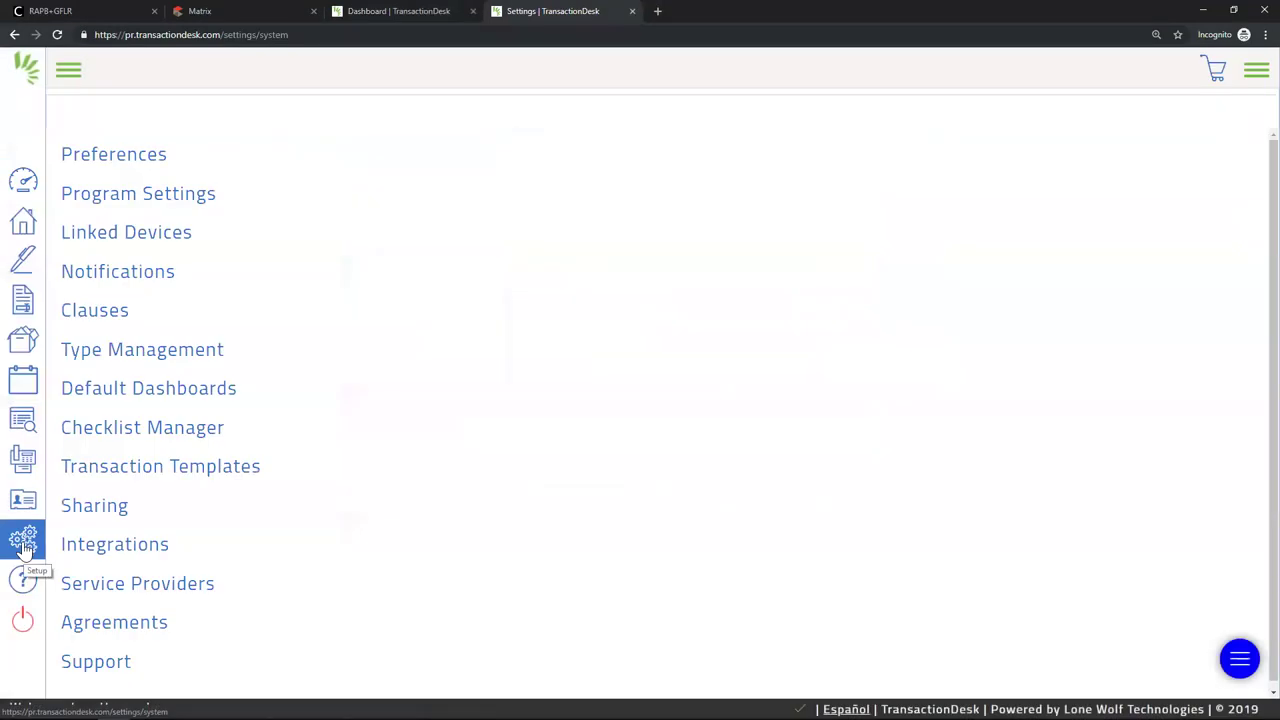
left_click(160, 468)
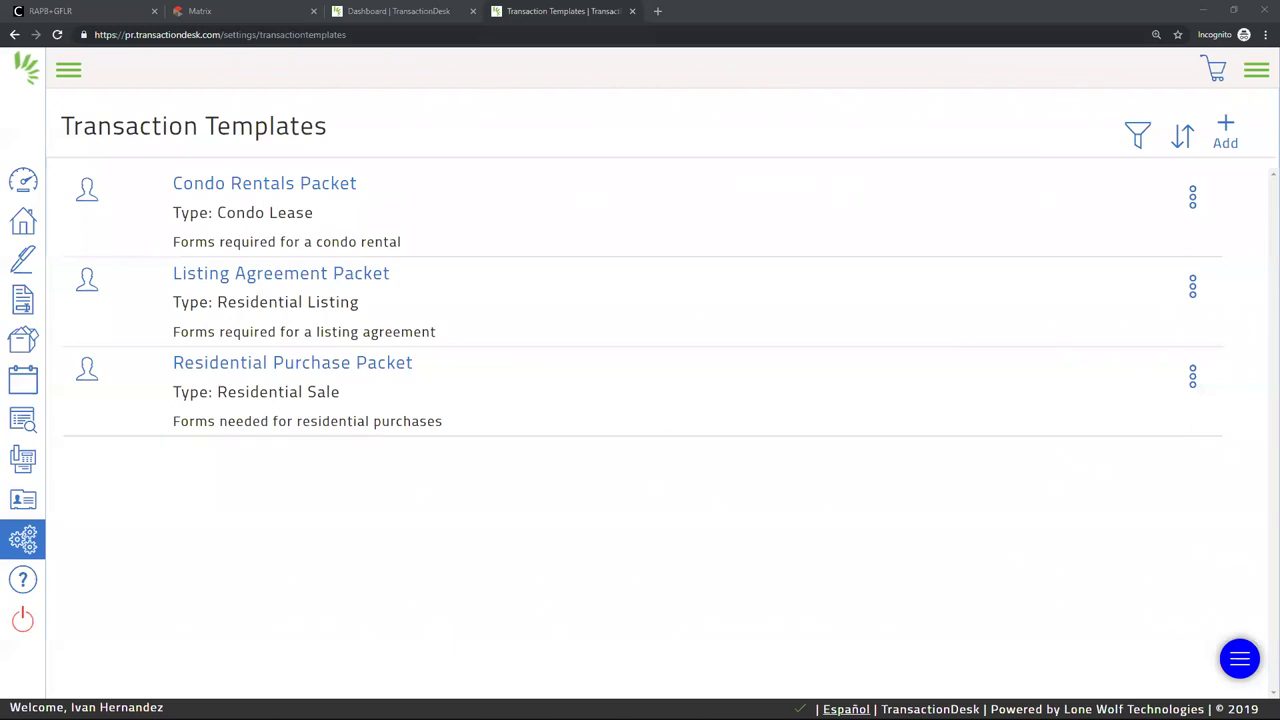
Start a new template with Add, leaving the pending transaction's Template at None.
left_click(1232, 133)
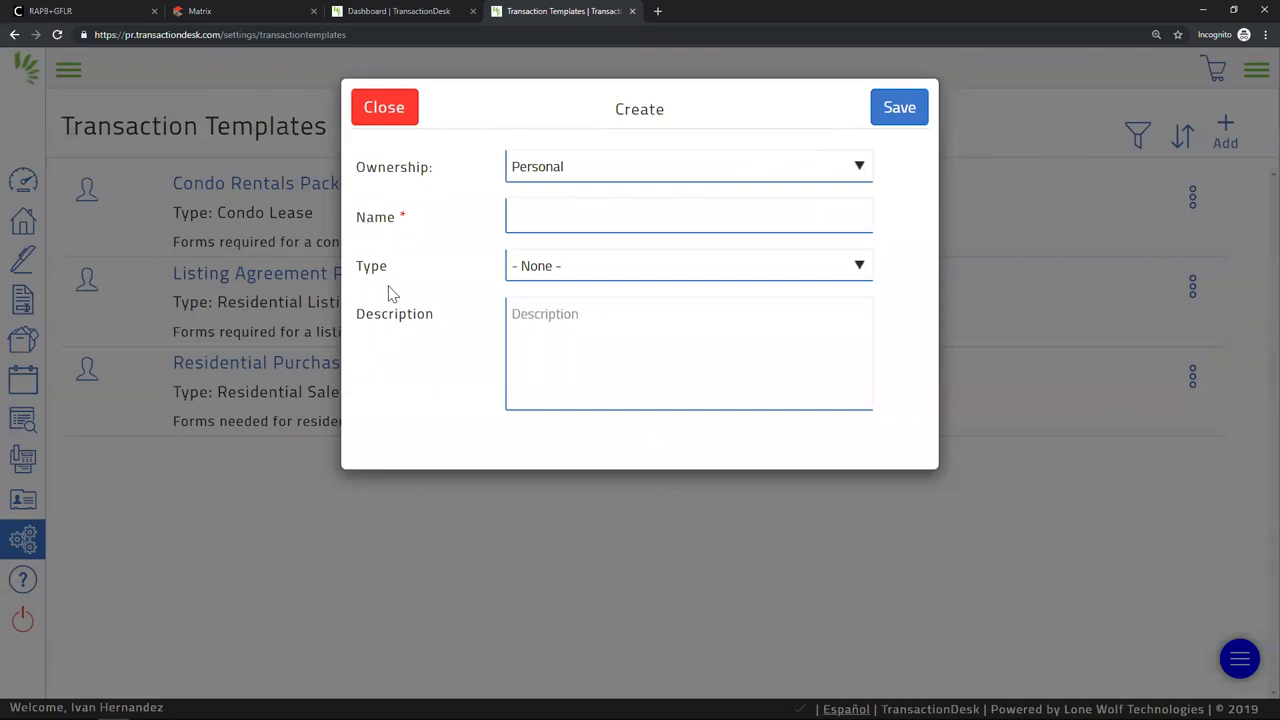
key("Tab")
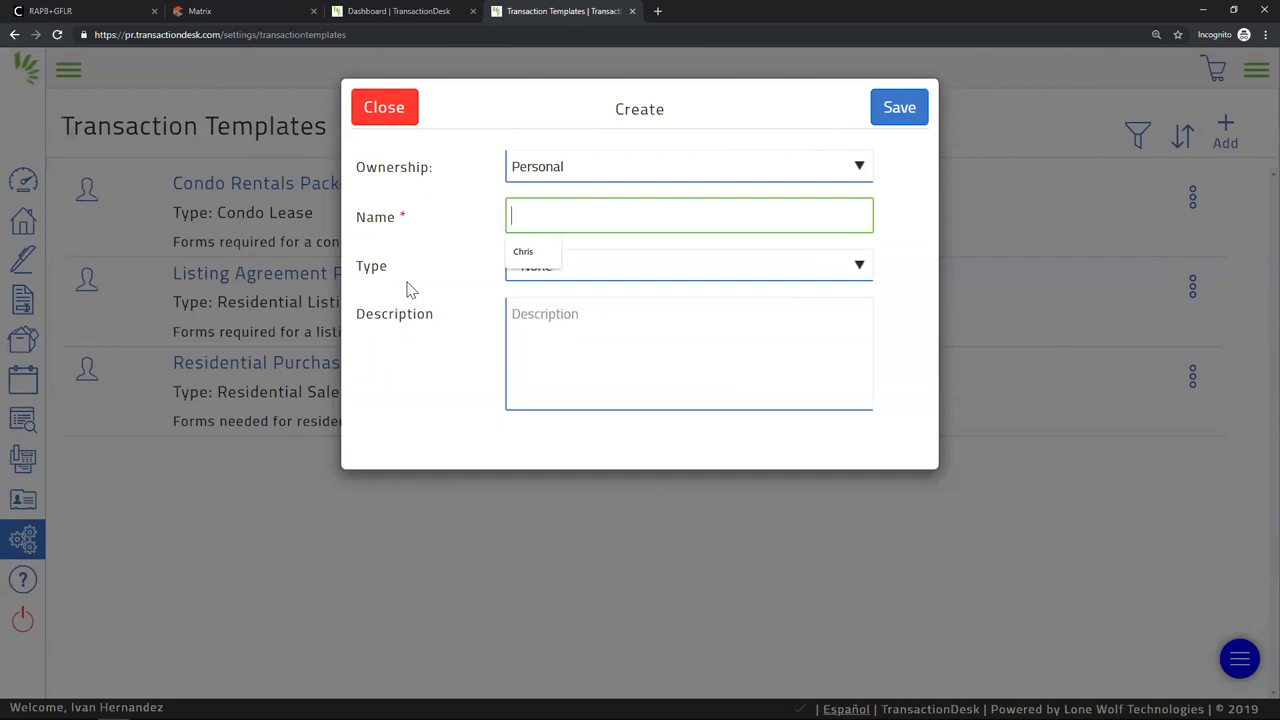
left_click(438, 12)
key("alt+Down")
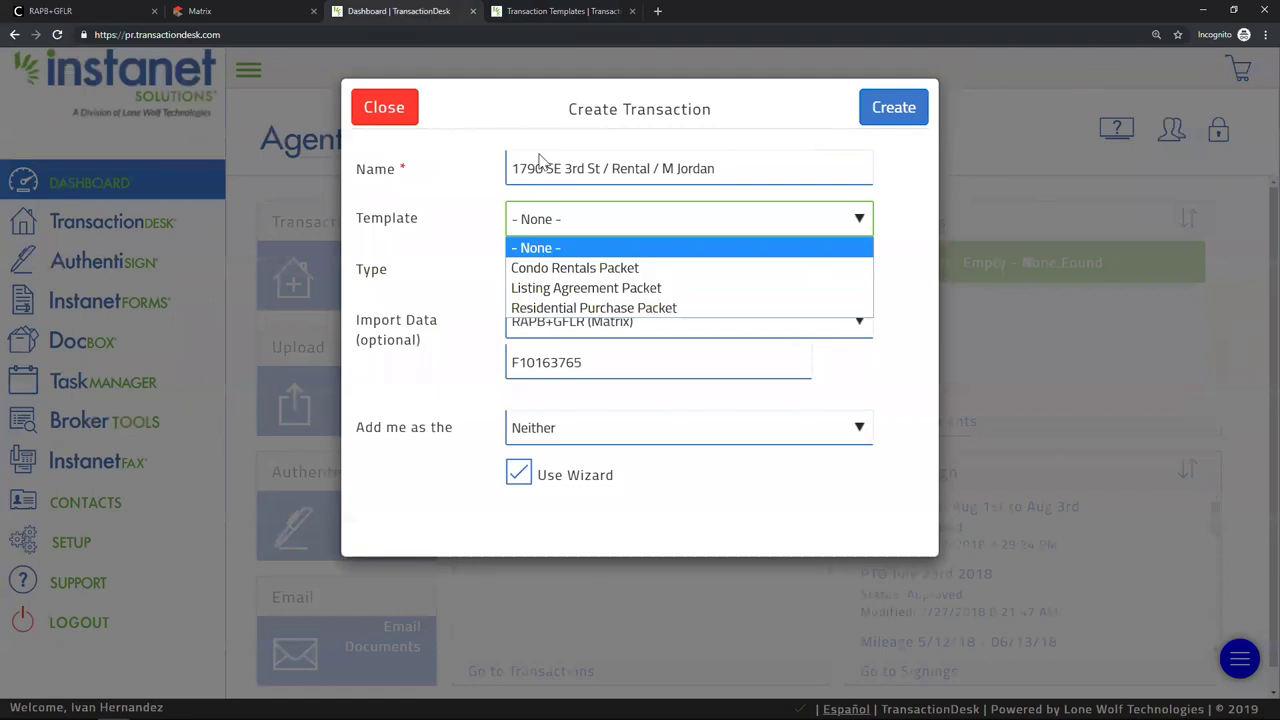
key("Down")
key("Down")
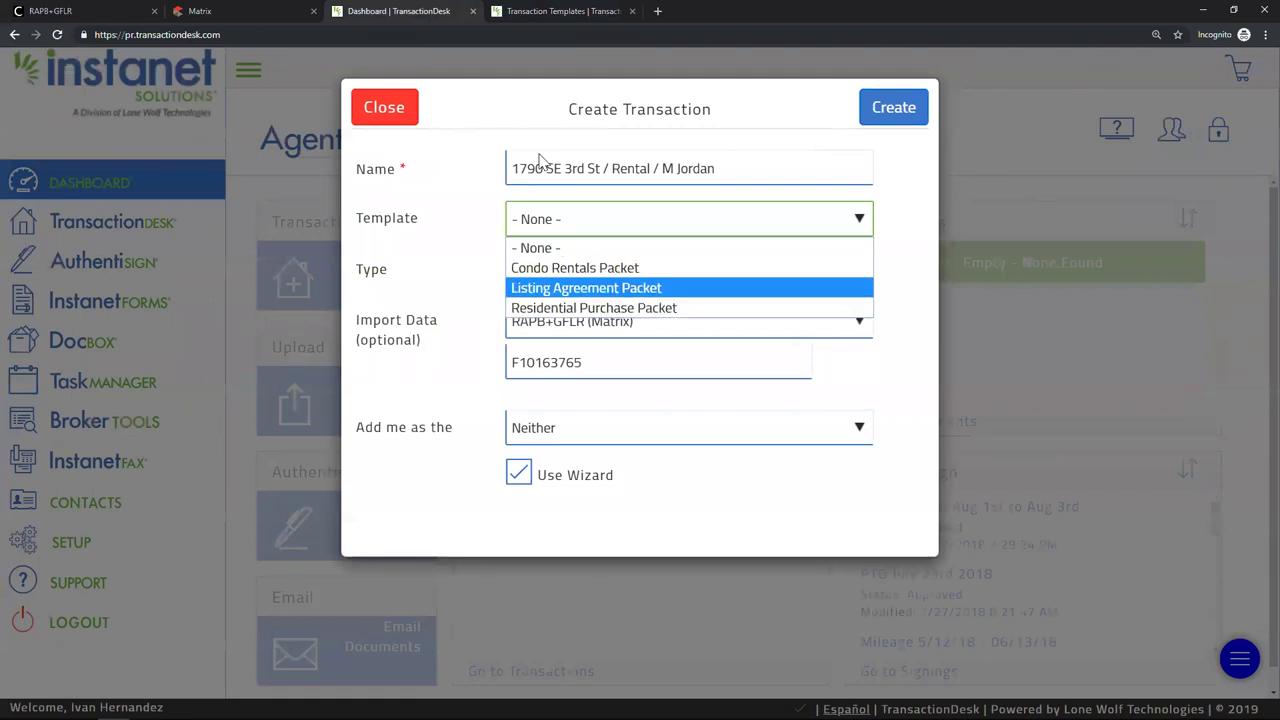
key("Up")
key("Up")
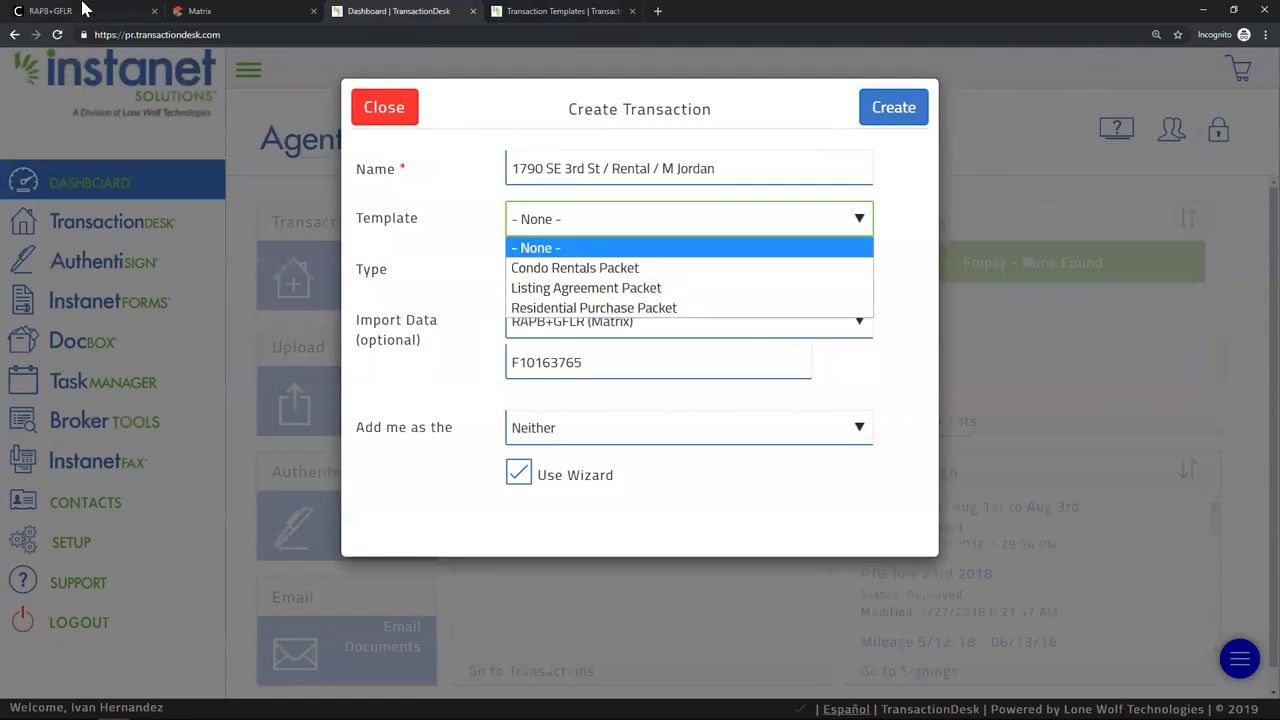
left_click(541, 11)
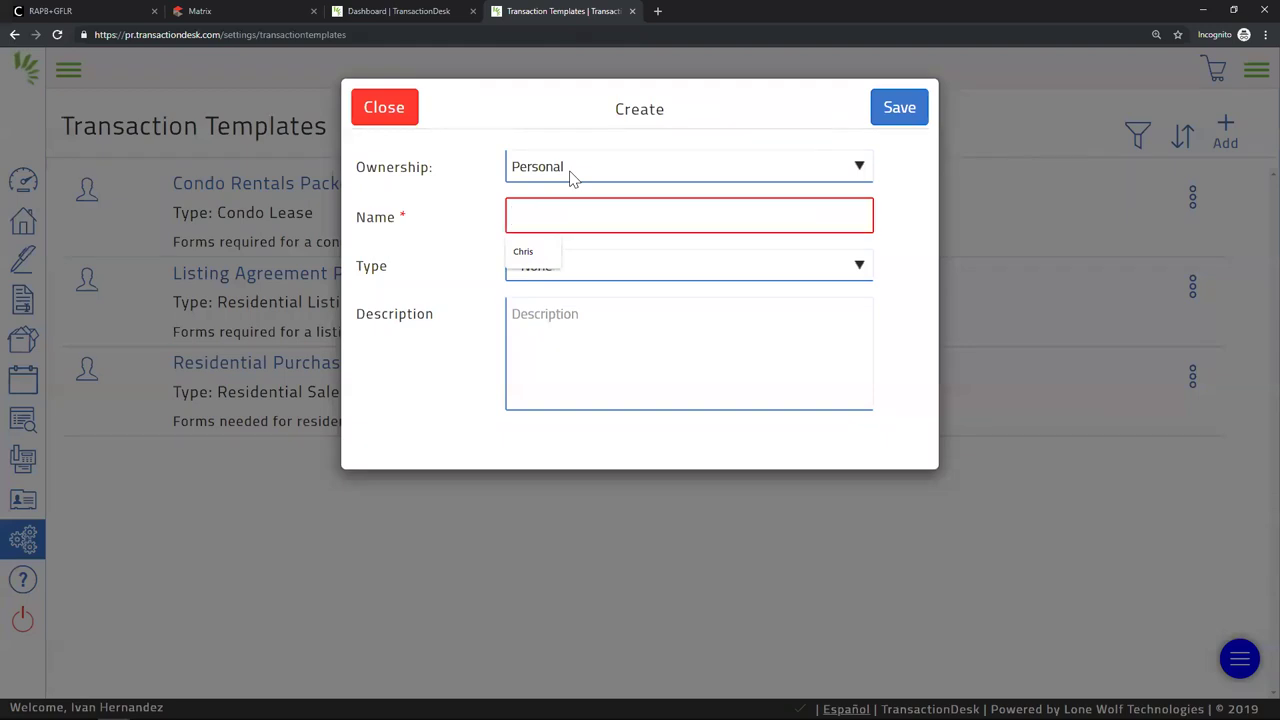
Enter 'Single Family Rental Package' as the template name and pick Residential Lease as Type.
type("singlefam")
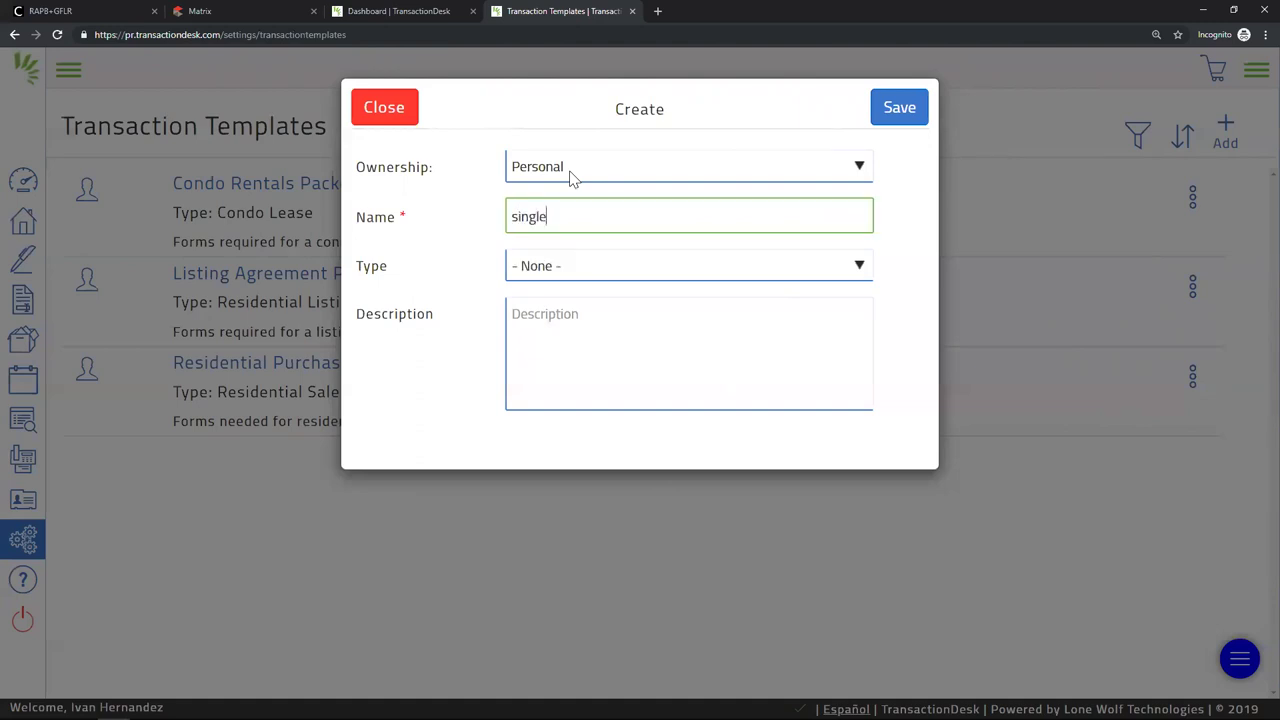
key("BackSpace")
key("BackSpace")
key("BackSpace")
key("BackSpace")
key("BackSpace")
key("BackSpace")
key("BackSpace")
key("BackSpace")
key("BackSpace")
type("Single Family Renta")
type("ackage")
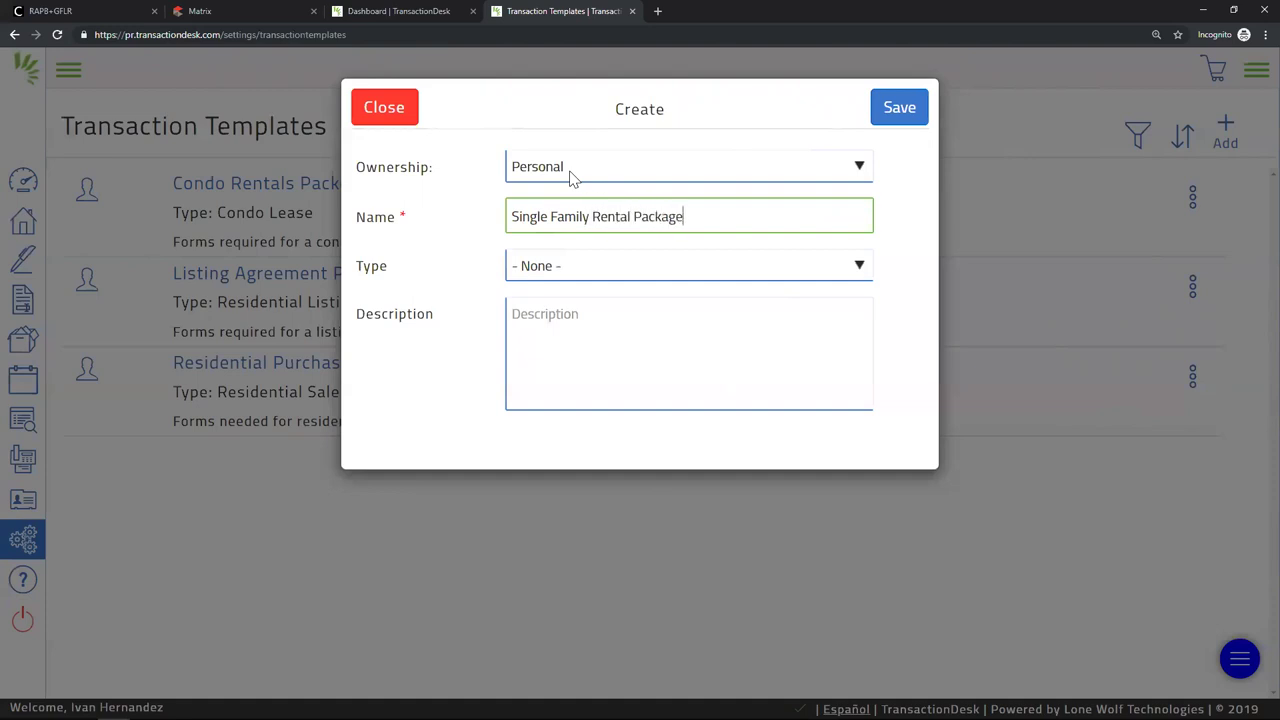
left_click(428, 260)
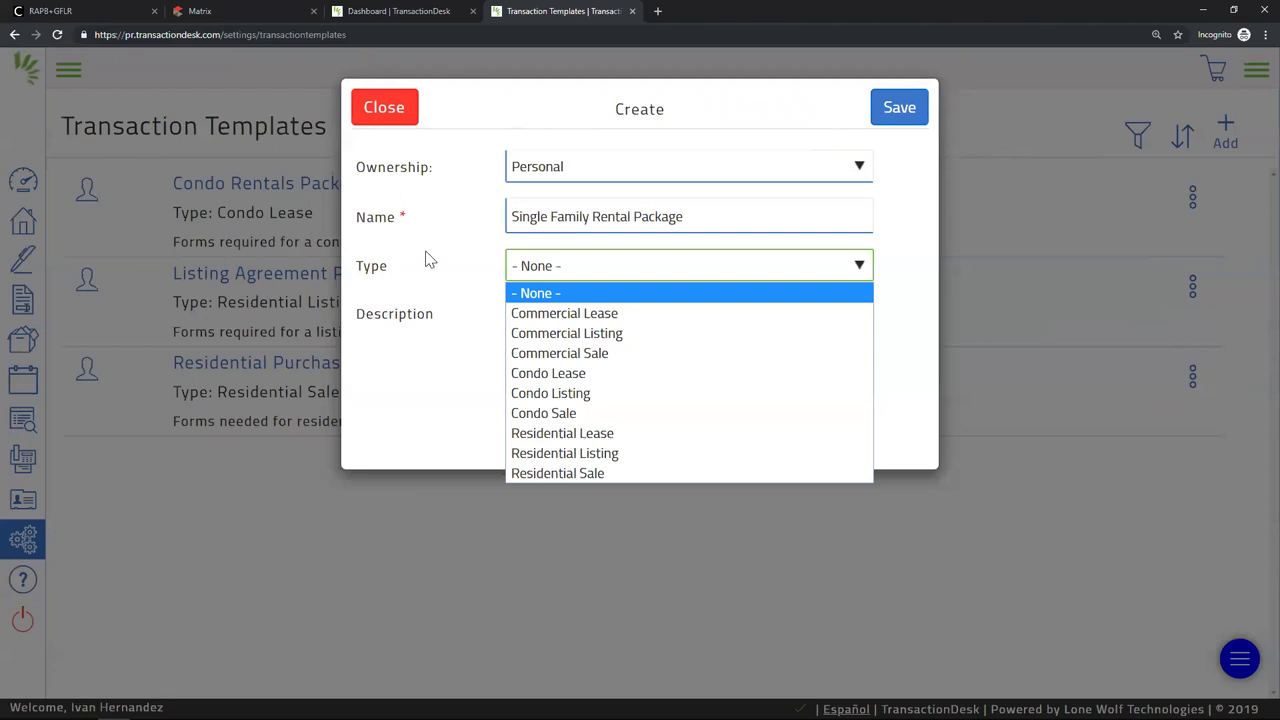
key("Up")
key("Up")
key("Return")
key("Tab")
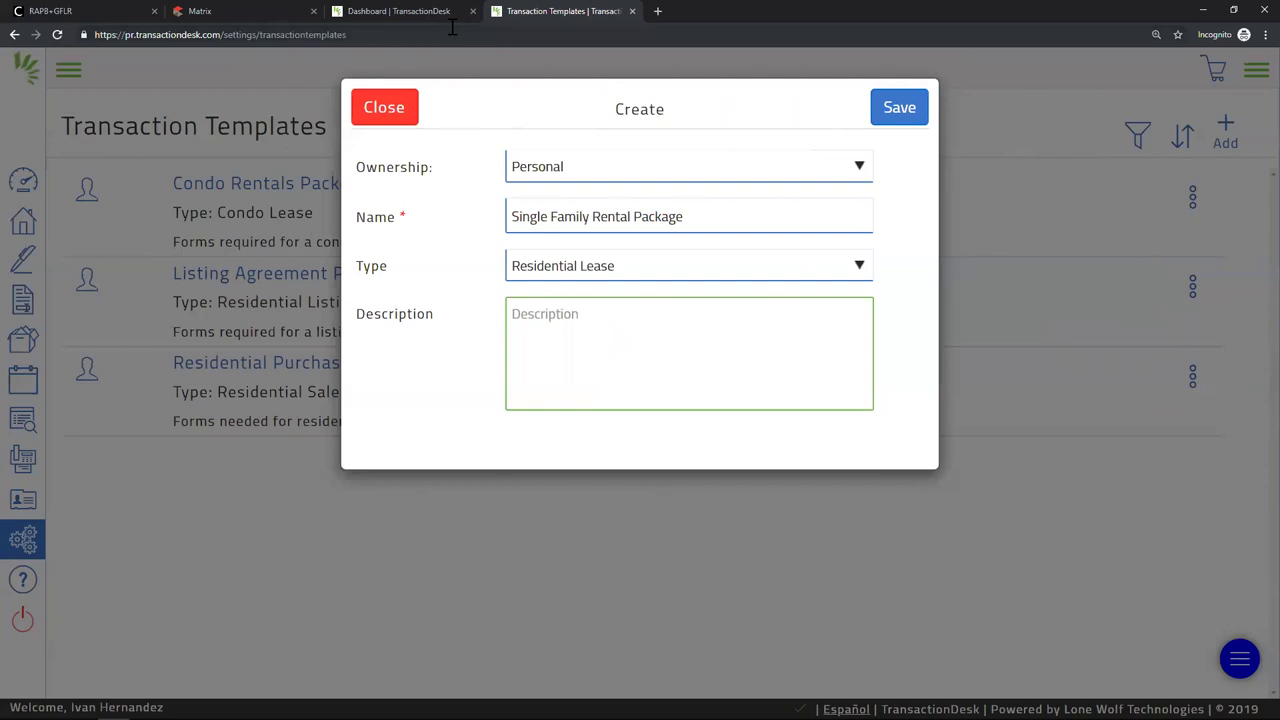
Save the new template and scroll its page down to the Forms section.
left_click(912, 108)
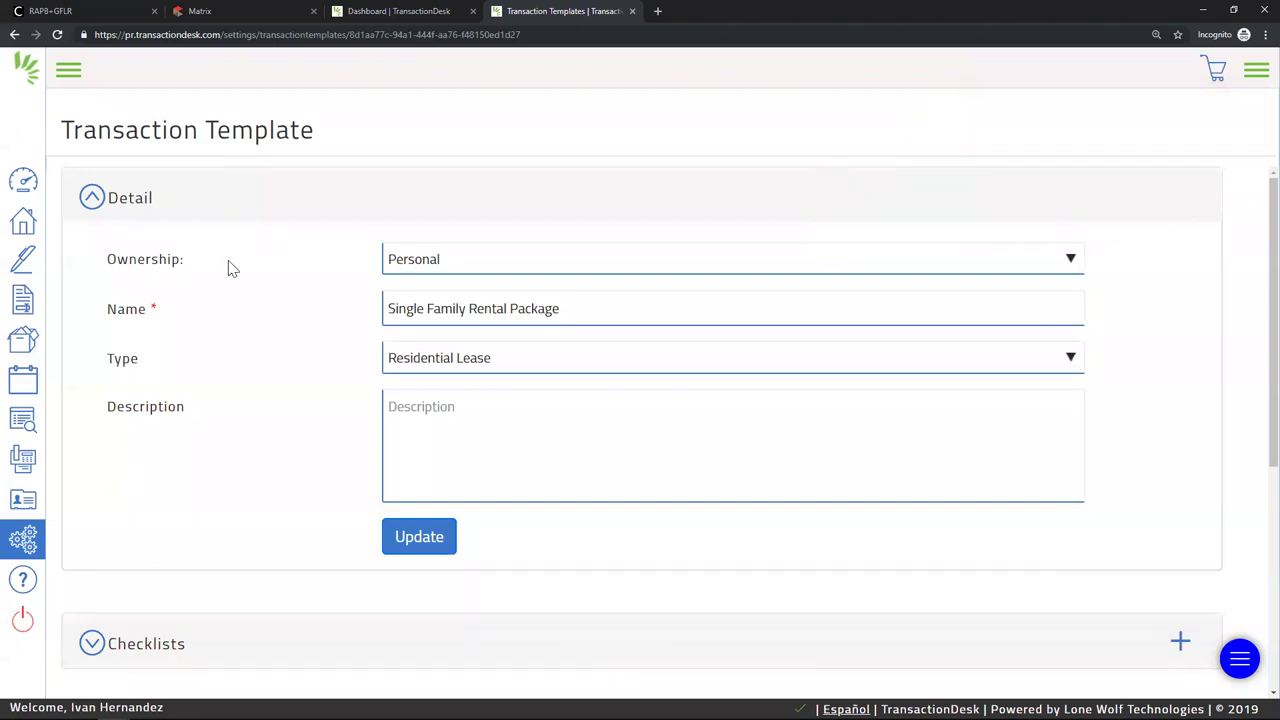
scroll(230, 268, "down", 2)
scroll(230, 268, "down", 2)
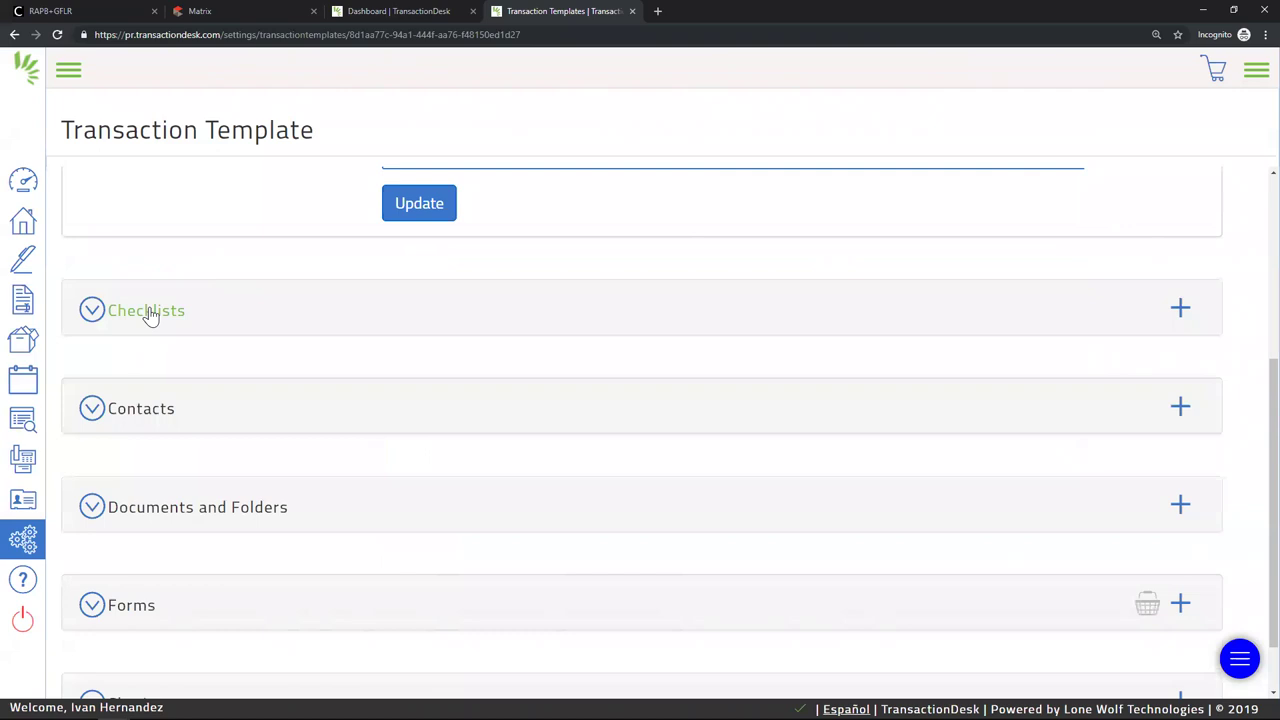
scroll(149, 315, "down", 1)
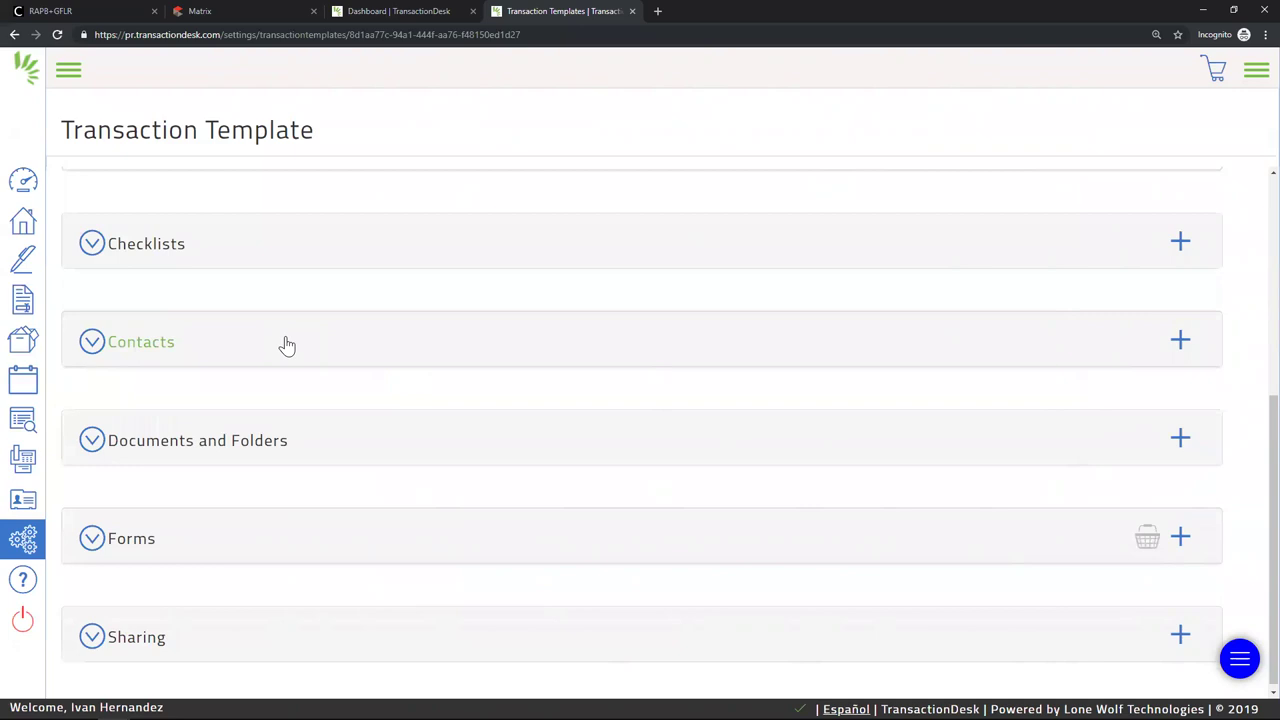
scroll(287, 345, "down", 1)
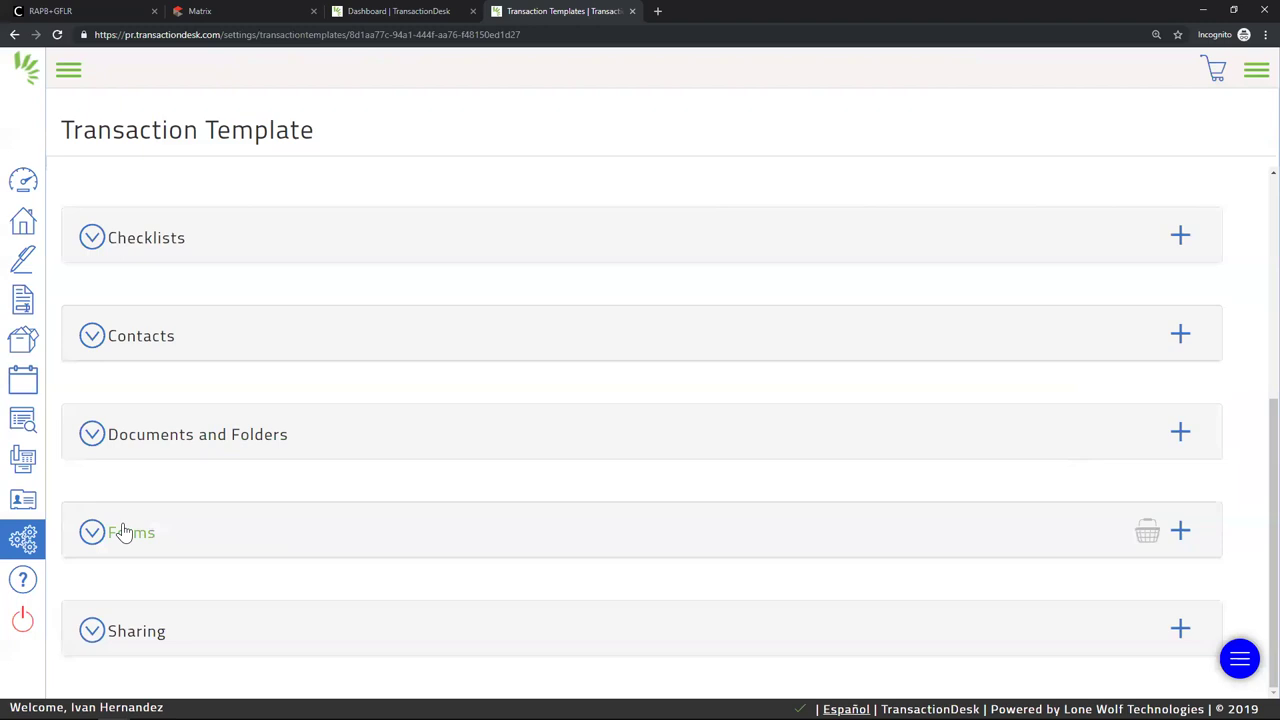
From the template's Forms section, search 'contract lease' and basket Contract to Lease (CL-6).
left_click(112, 529)
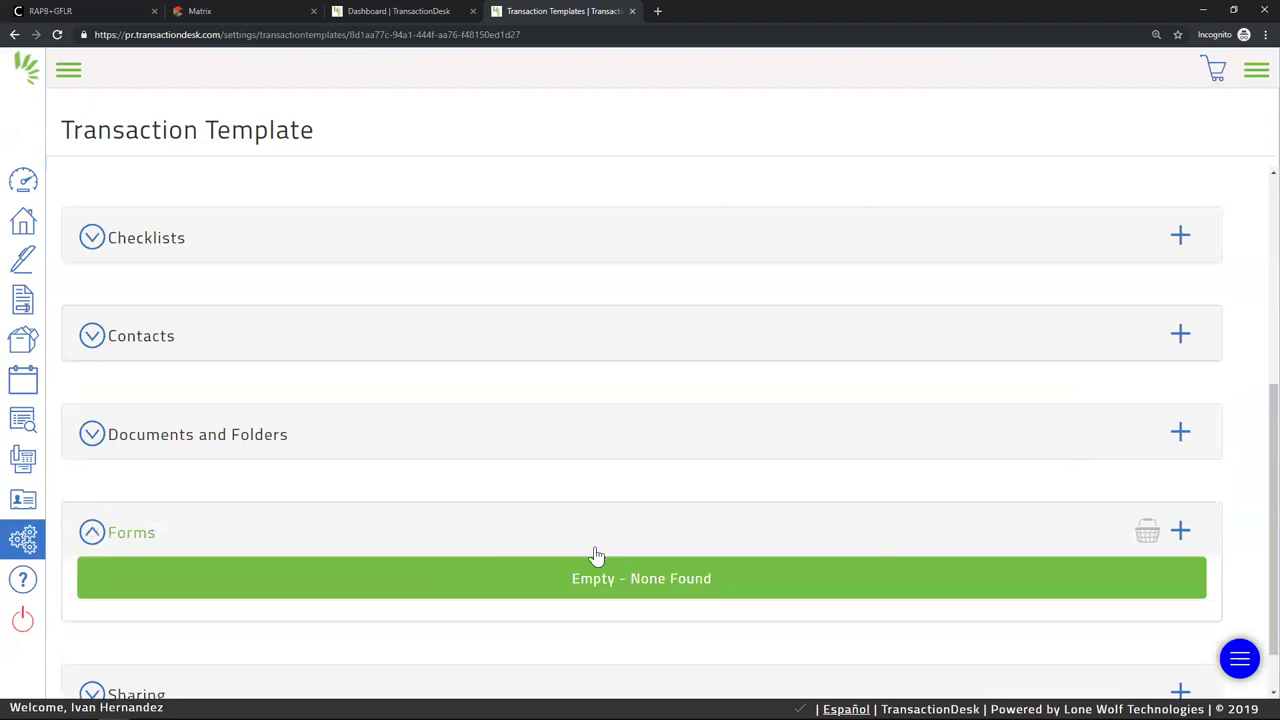
left_click(1180, 540)
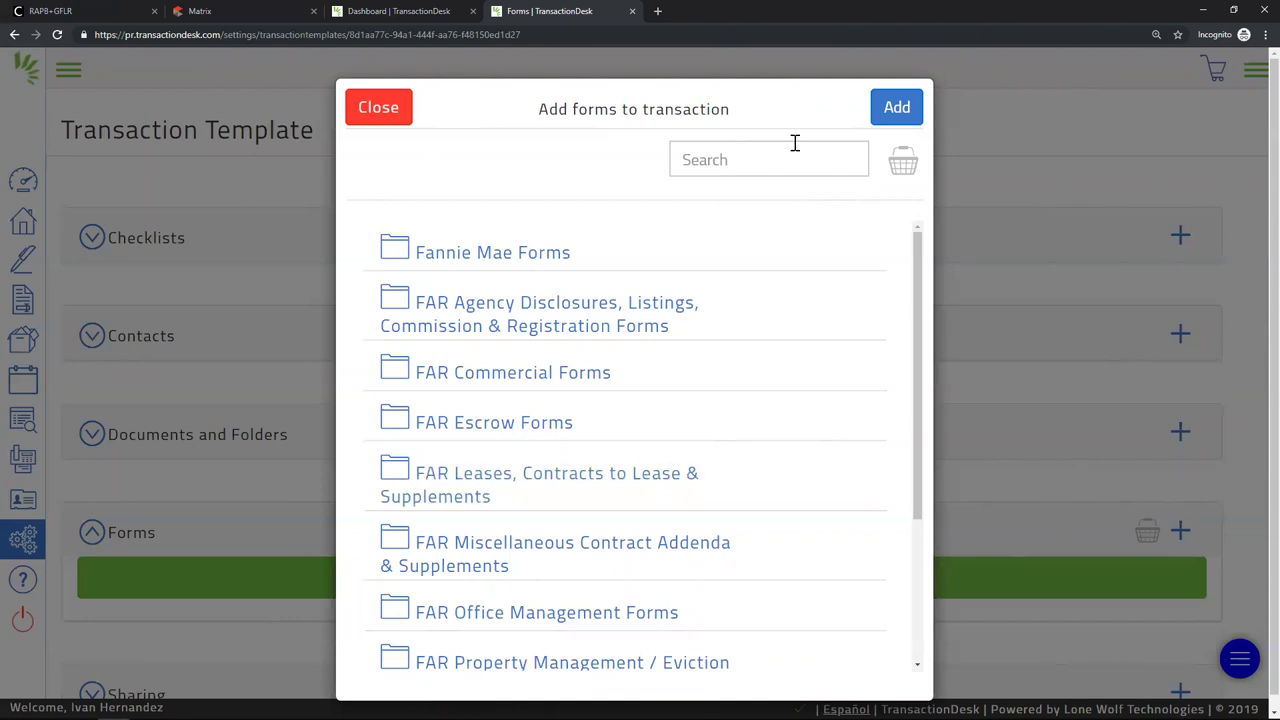
left_click(748, 167)
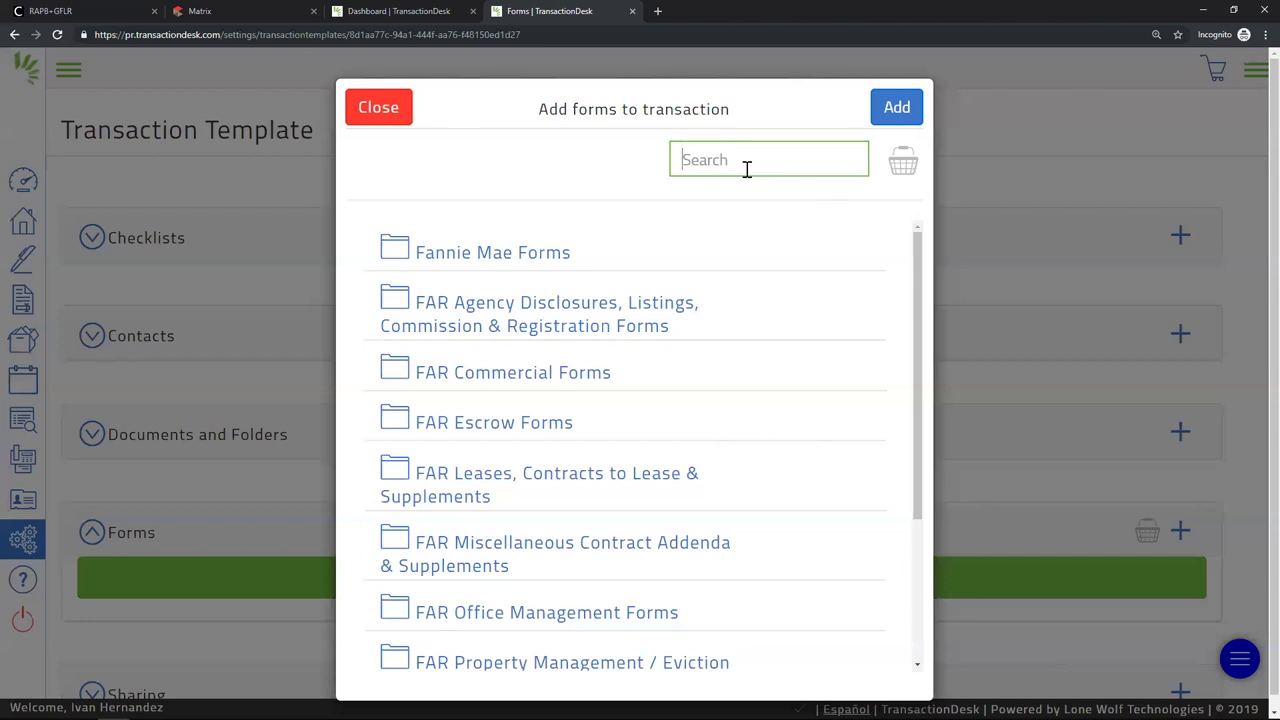
type("c")
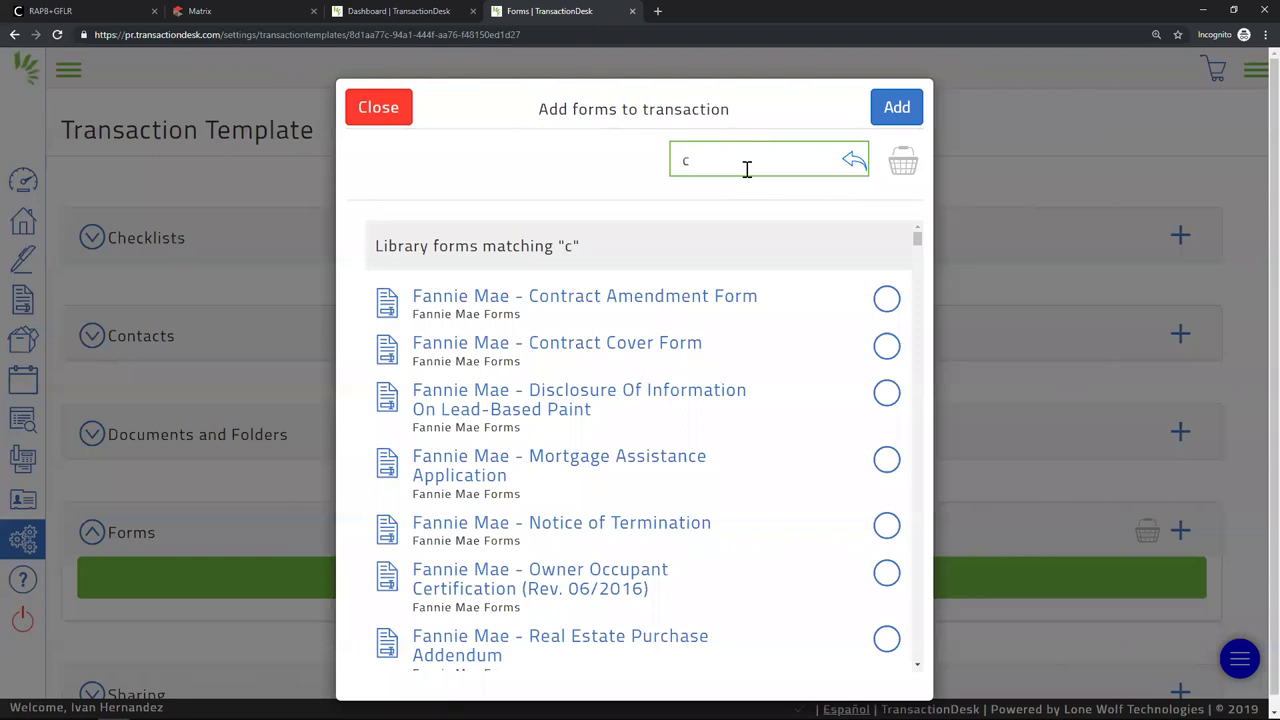
type("oco")
key("BackSpace")
key("BackSpace")
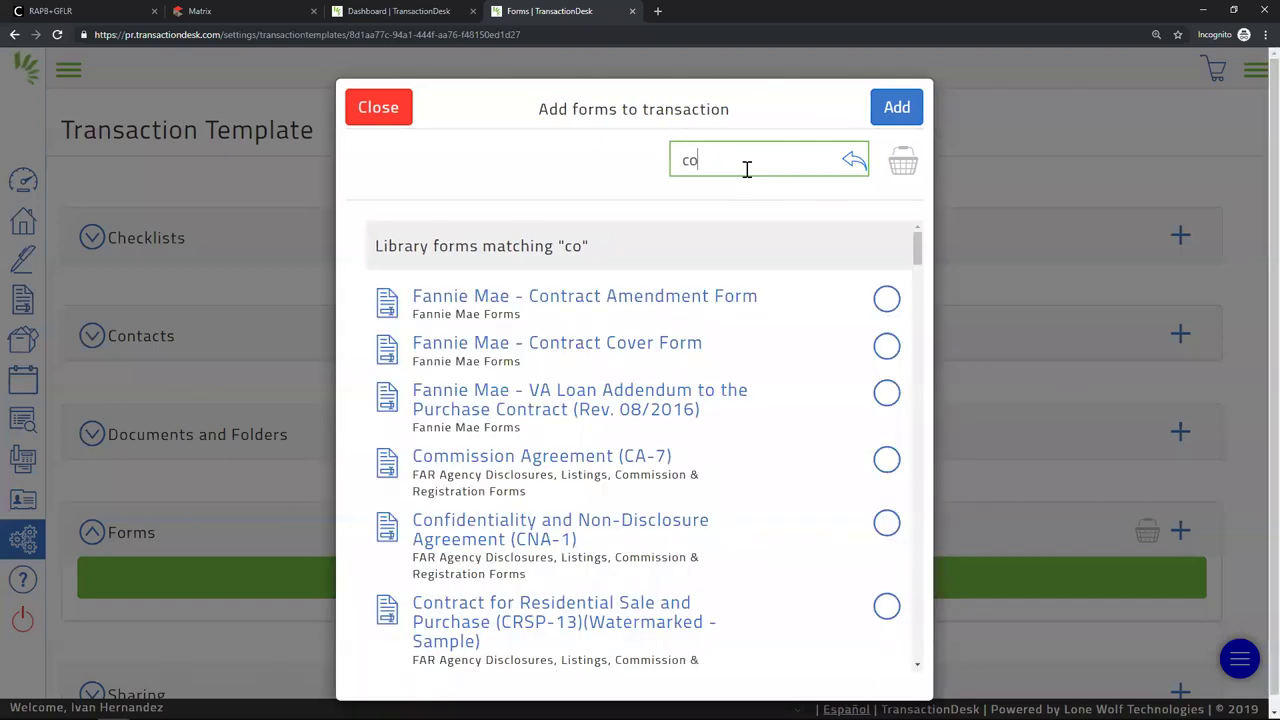
type("ntract lease")
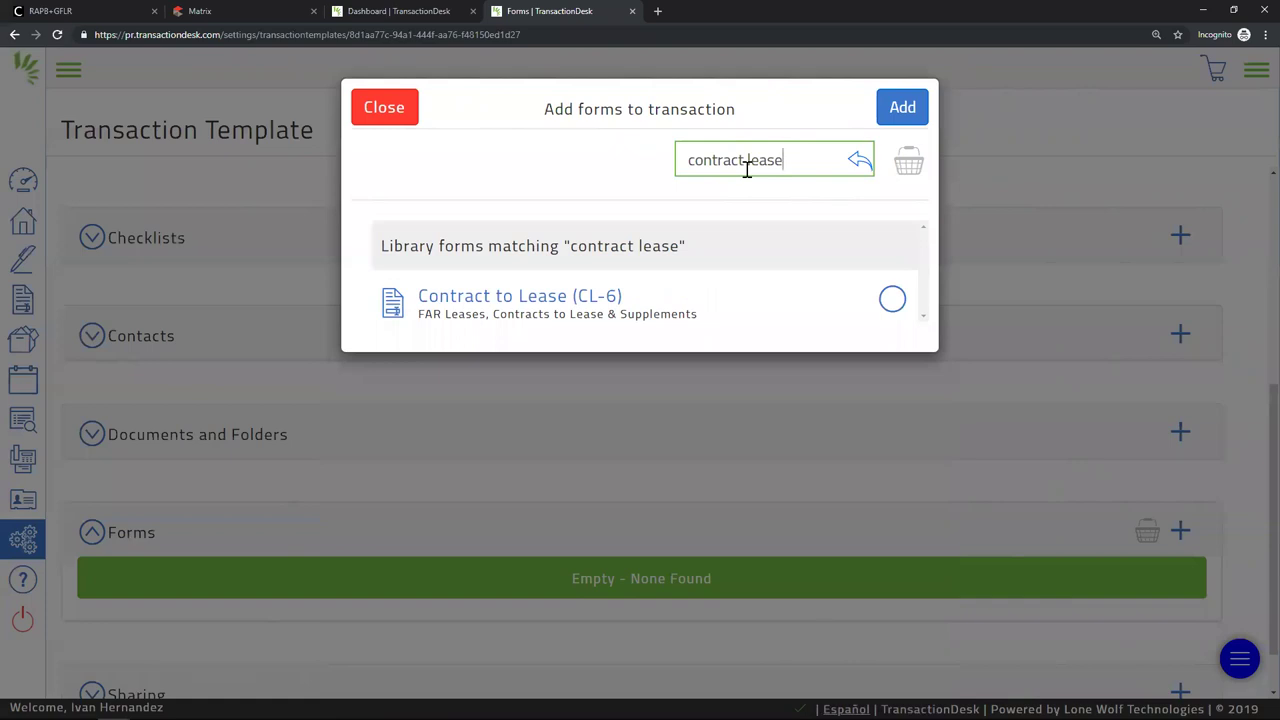
left_click(893, 302)
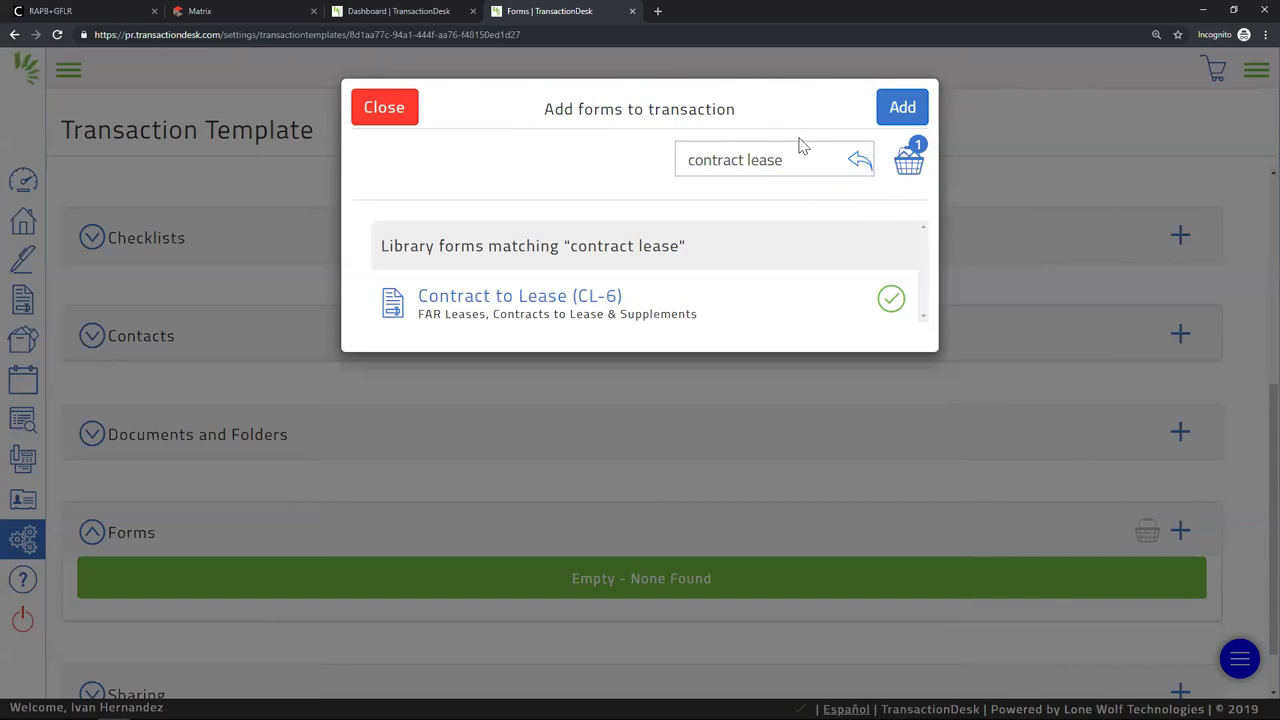
Search 'single family' and put the RLHD-3x single family lease form in the basket.
triple_click(714, 160)
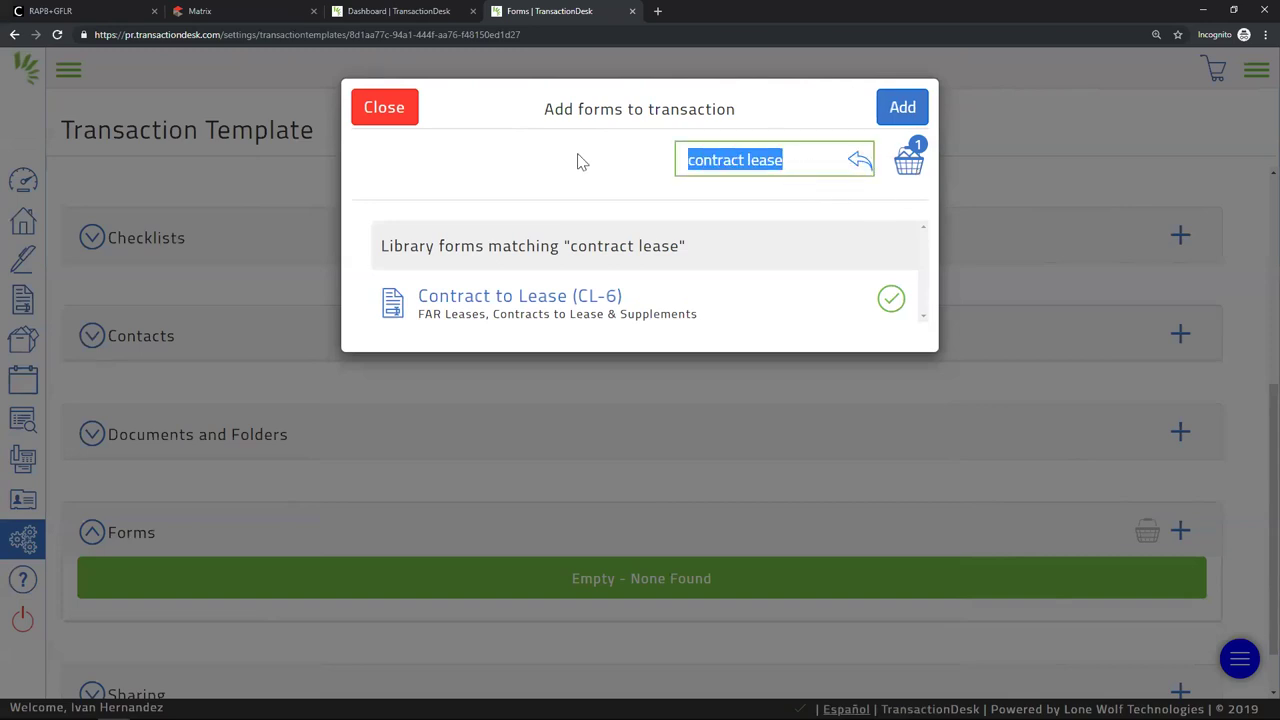
key("BackSpace")
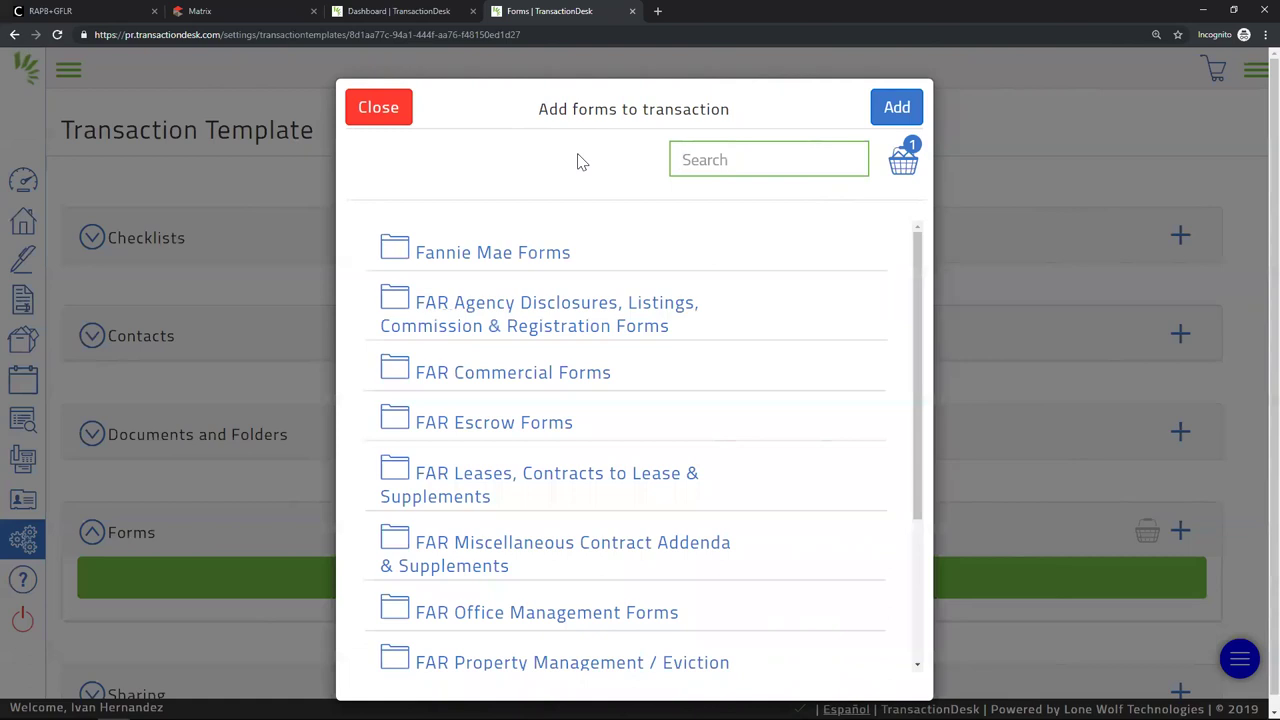
type("single family lea")
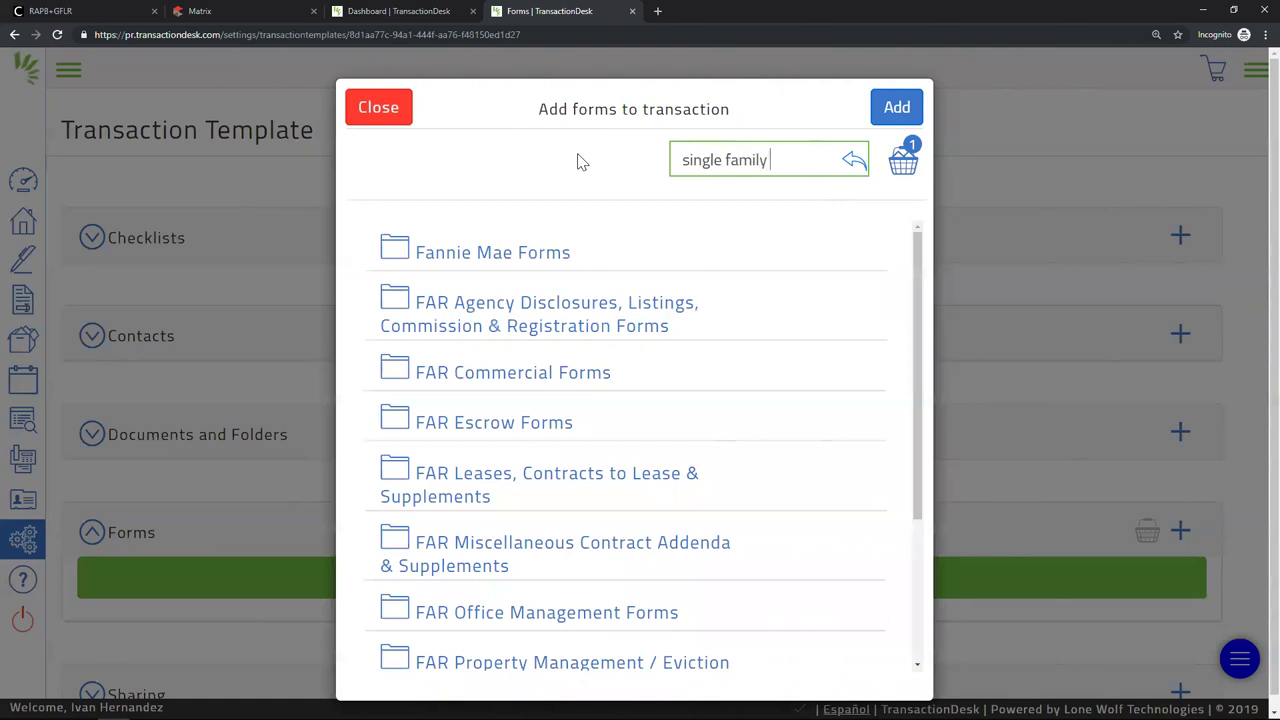
type("se")
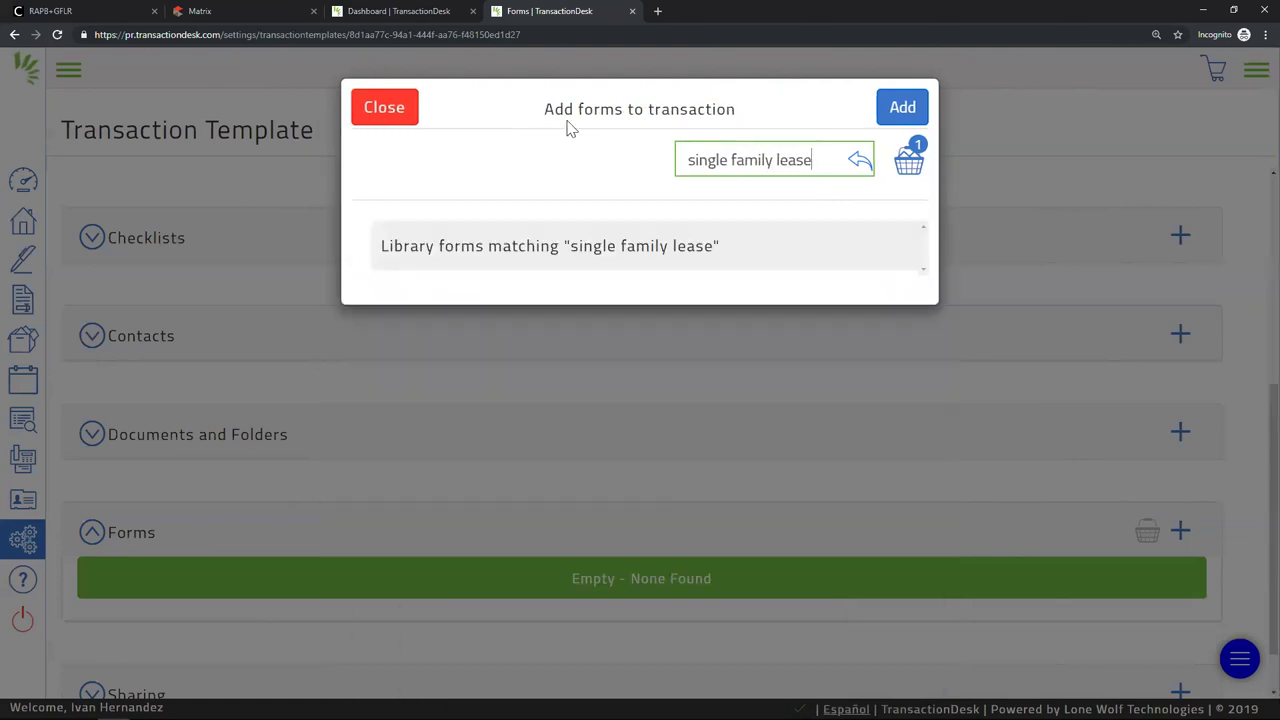
key("BackSpace")
key("BackSpace")
key("BackSpace")
key("BackSpace")
key("BackSpace")
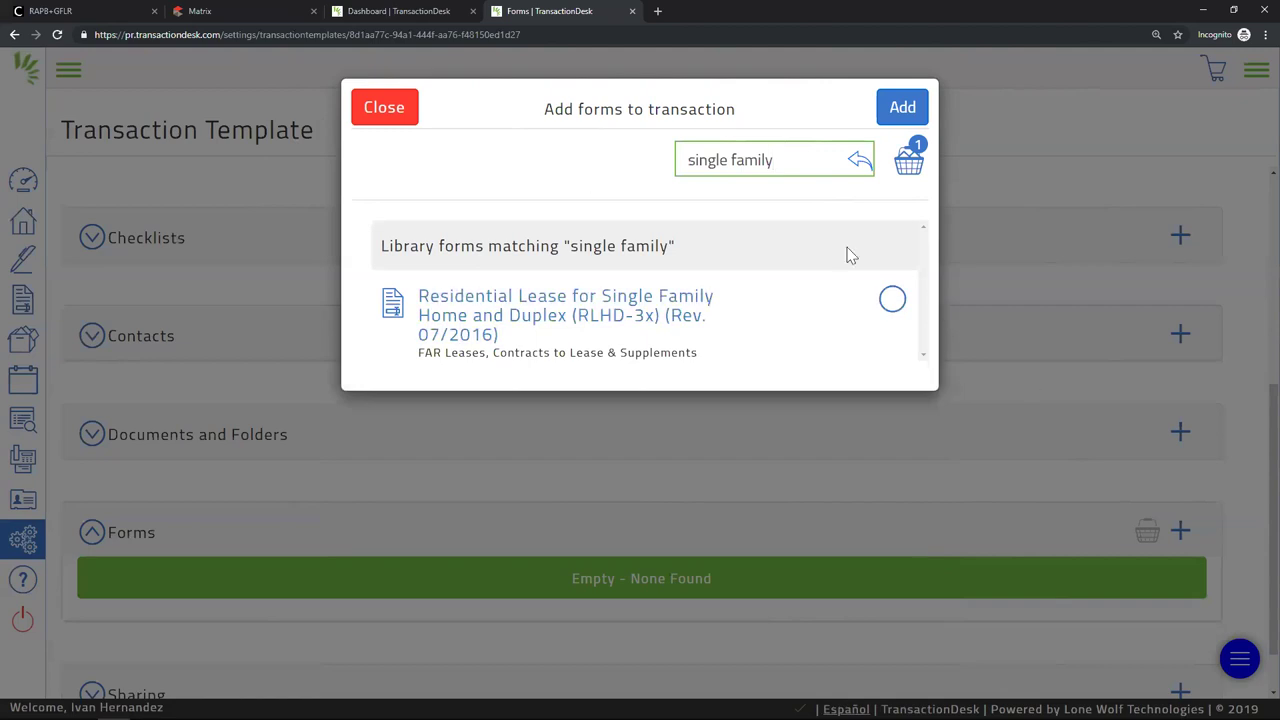
left_click(895, 303)
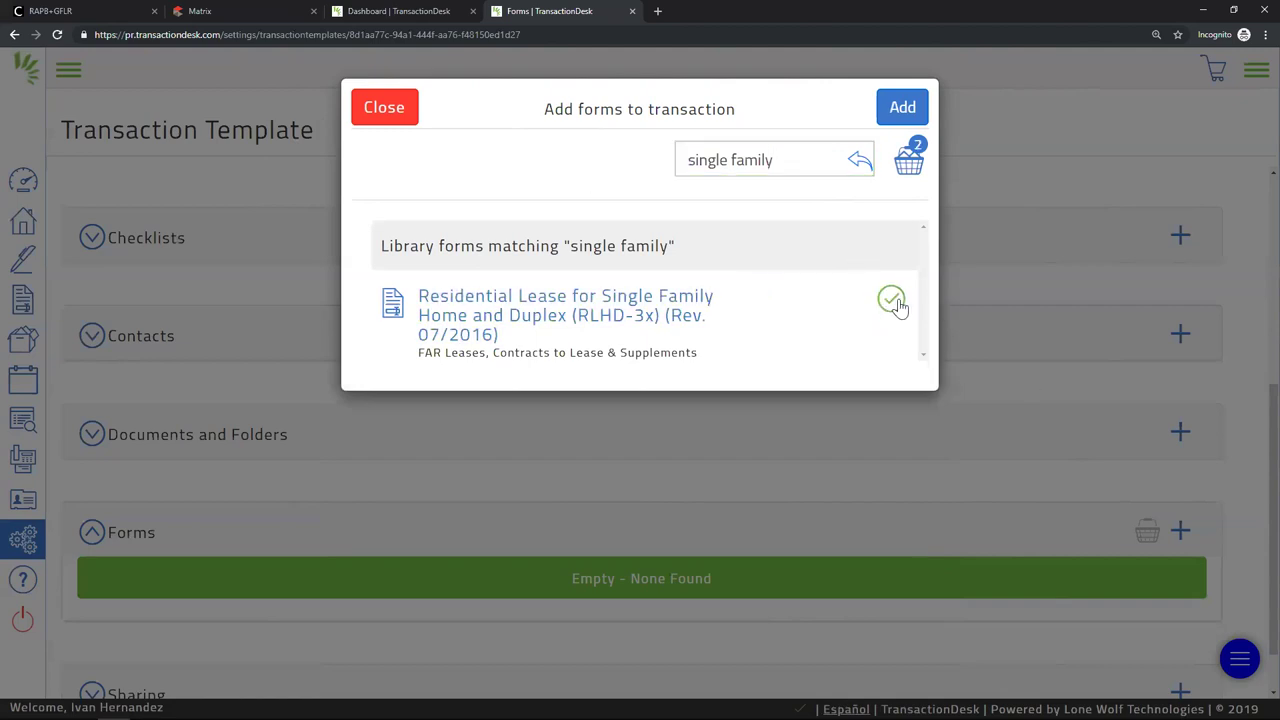
Review the basket's two forms and add them to the template.
left_click(910, 168)
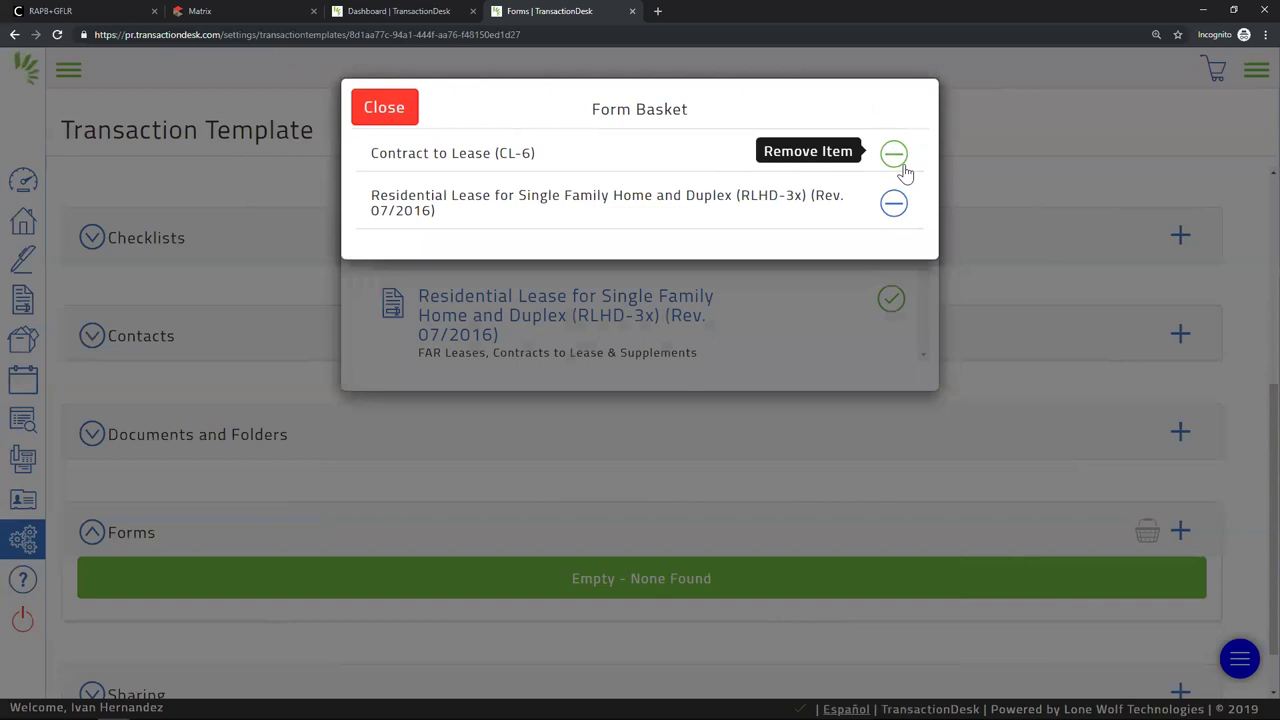
left_click(408, 118)
left_click(902, 109)
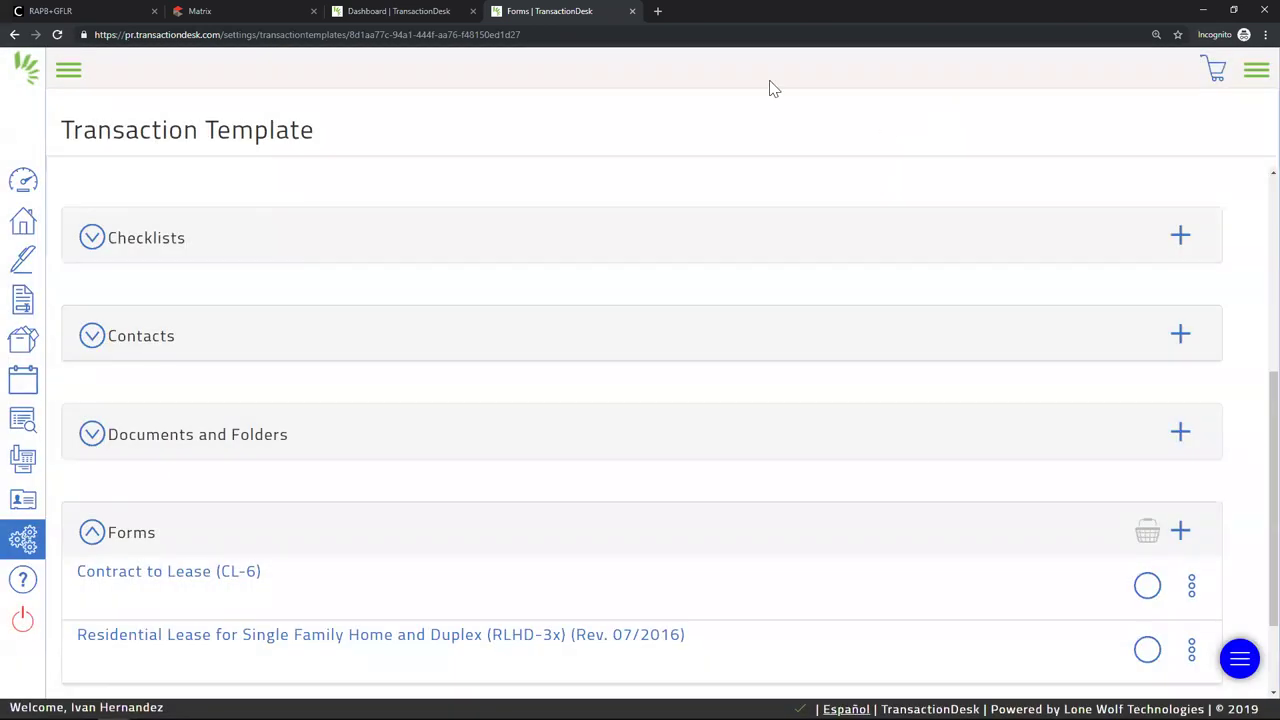
Confirm the Forms section lists both lease forms, then go back to the Dashboard's unfinished Create Transaction form.
scroll(266, 630, "down", 2)
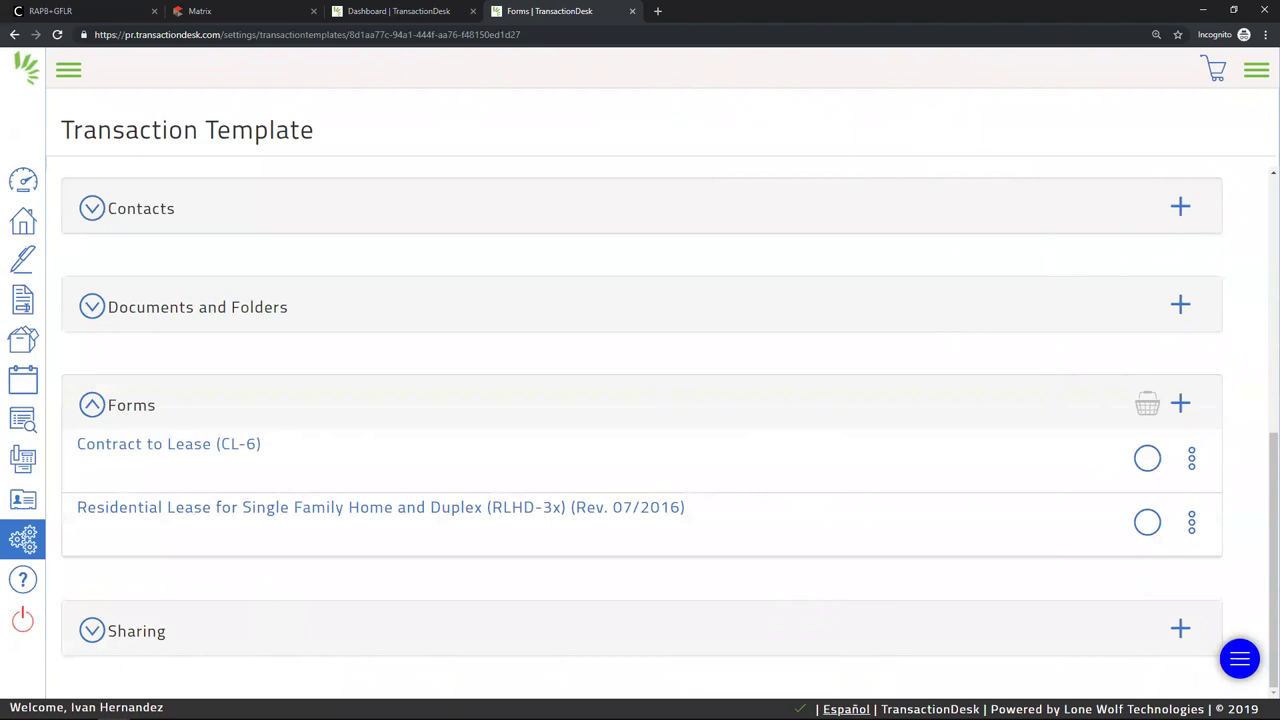
left_click(380, 12)
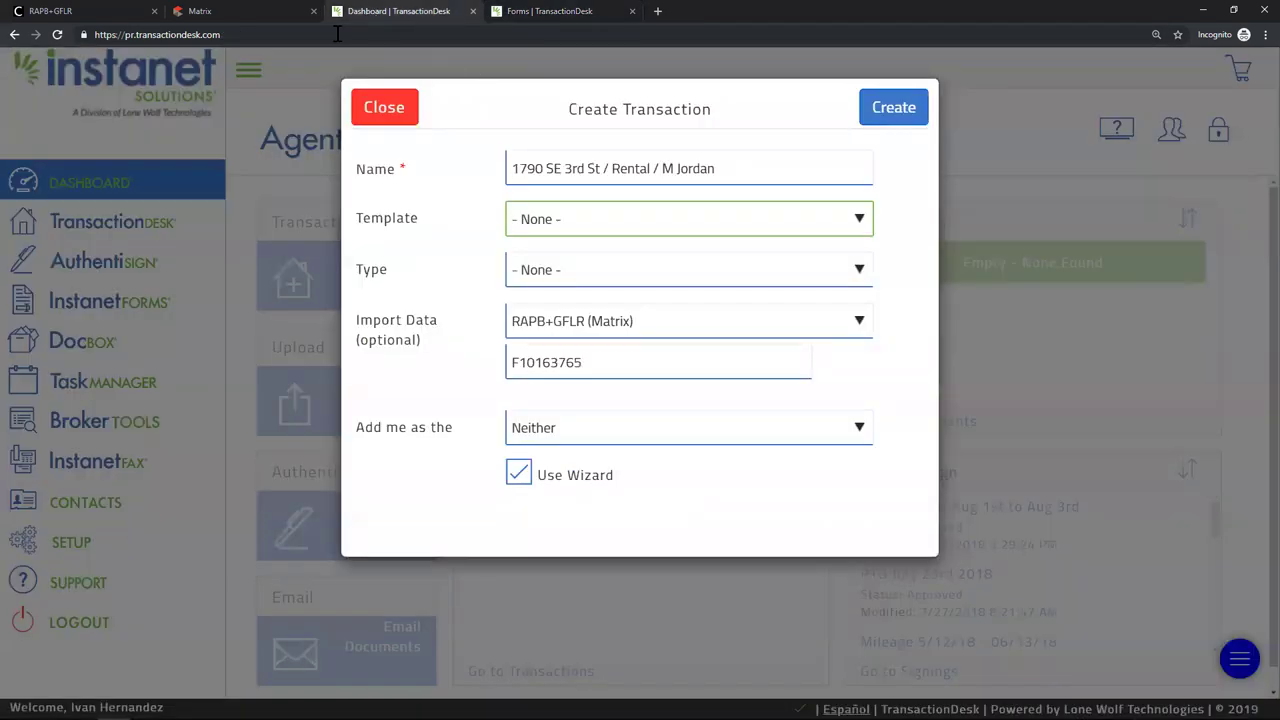
Browse the transaction templates and leave the Template set to None.
left_click(398, 210)
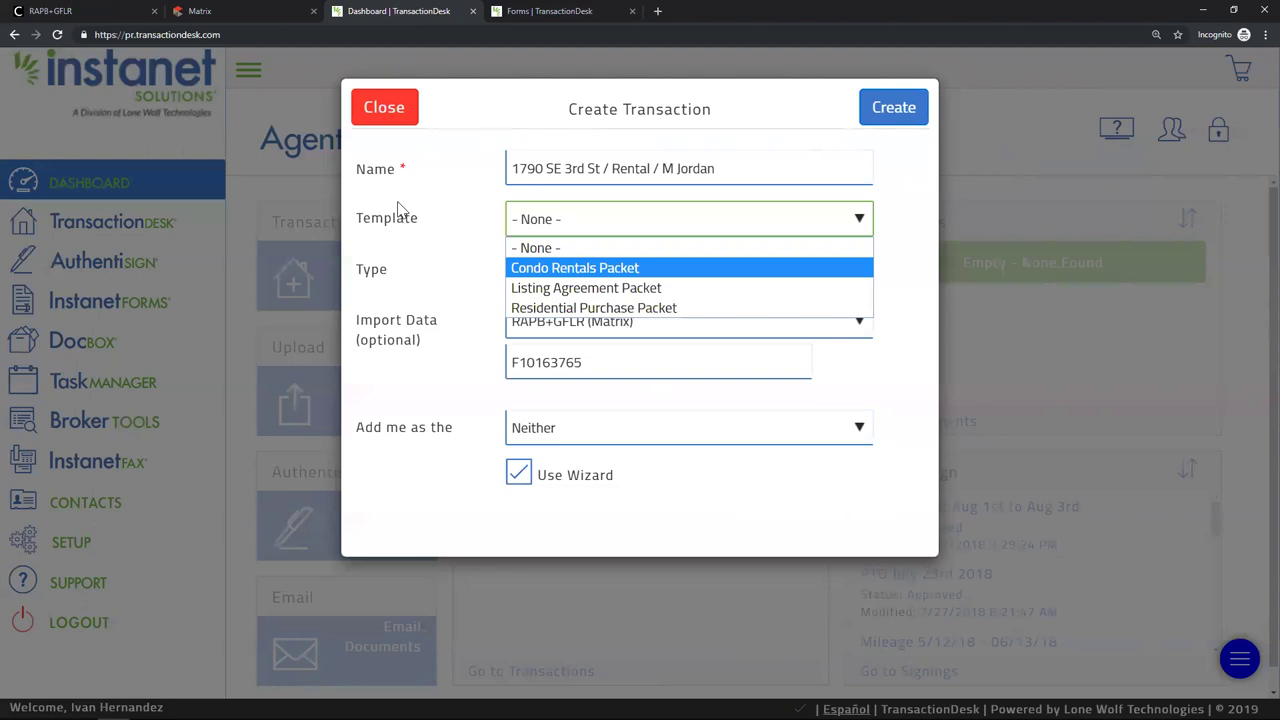
key("Up")
key("Down")
key("Down")
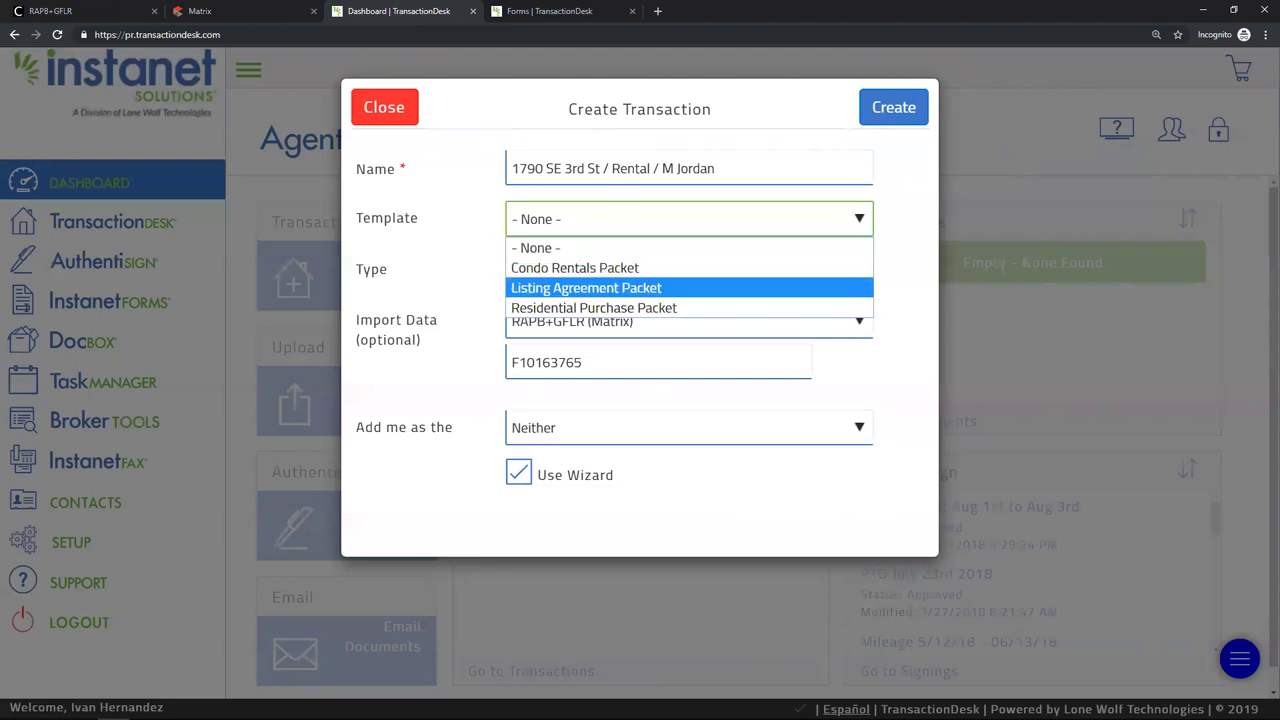
key("alt+Tab")
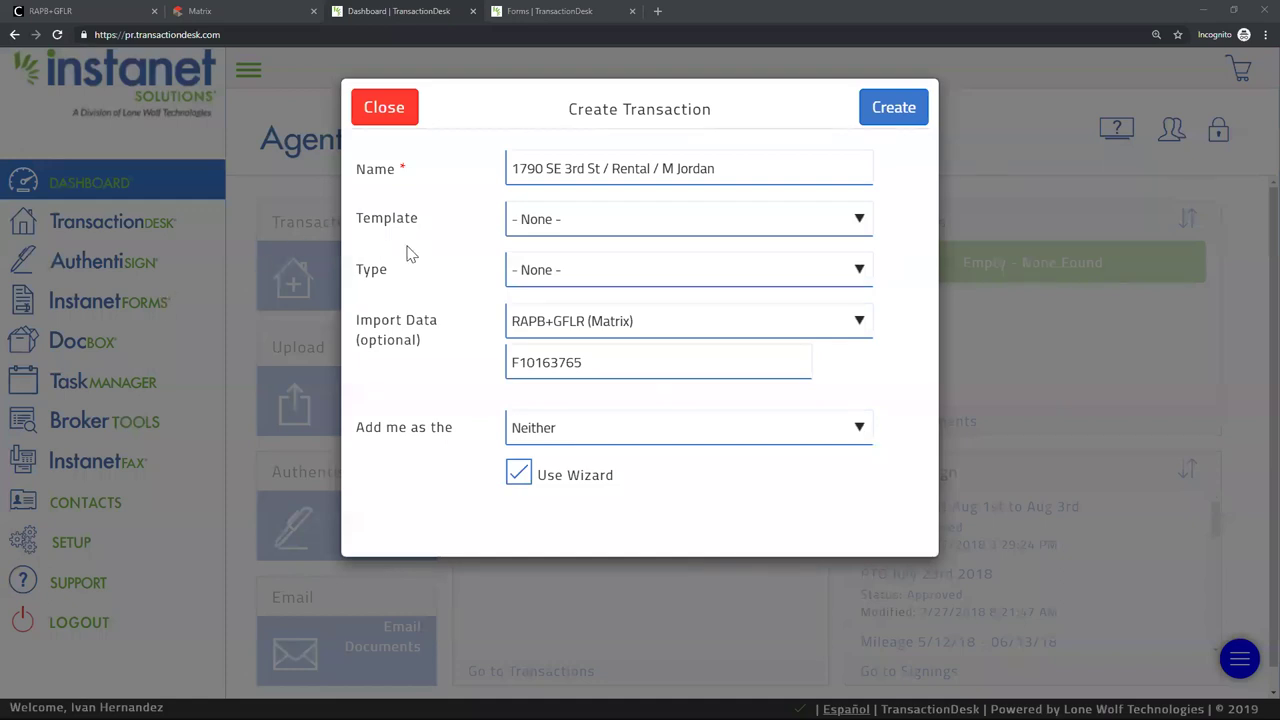
Set the transaction Type to Residential Lease.
key("alt+Down")
key("Down")
key("Down")
key("Down")
key("Down")
key("Down")
key("Down")
key("Down")
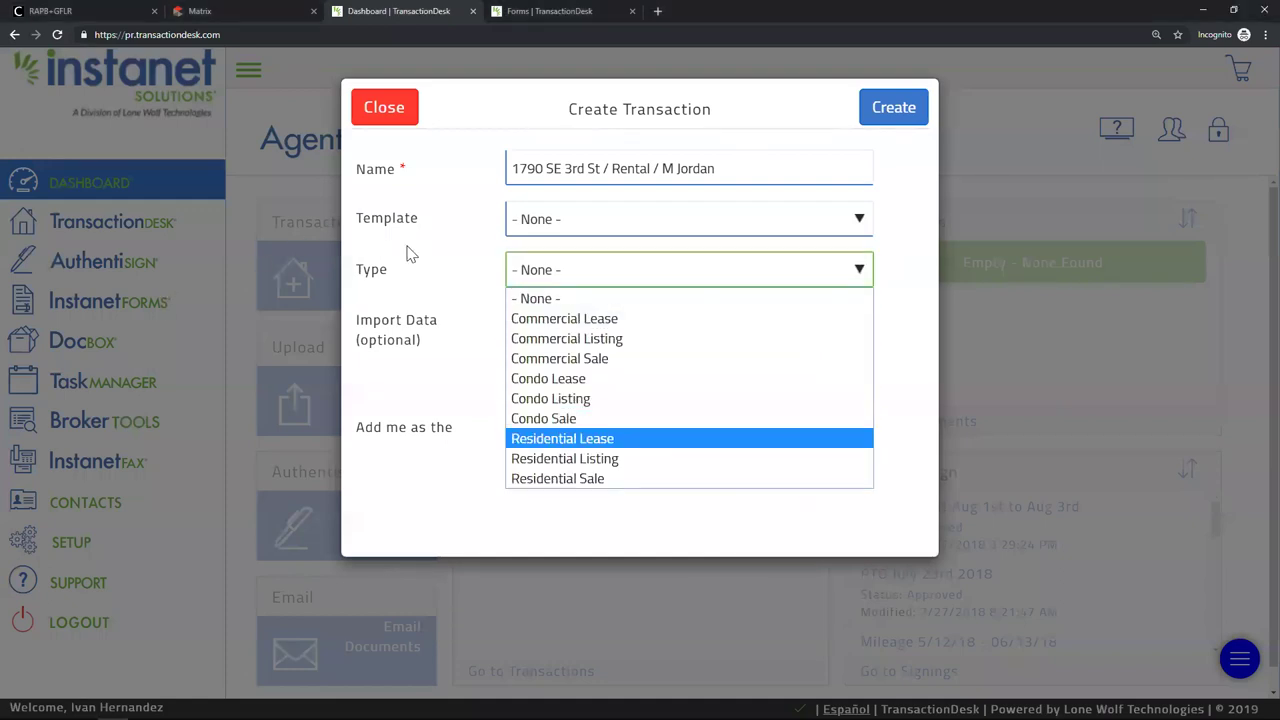
key("Return")
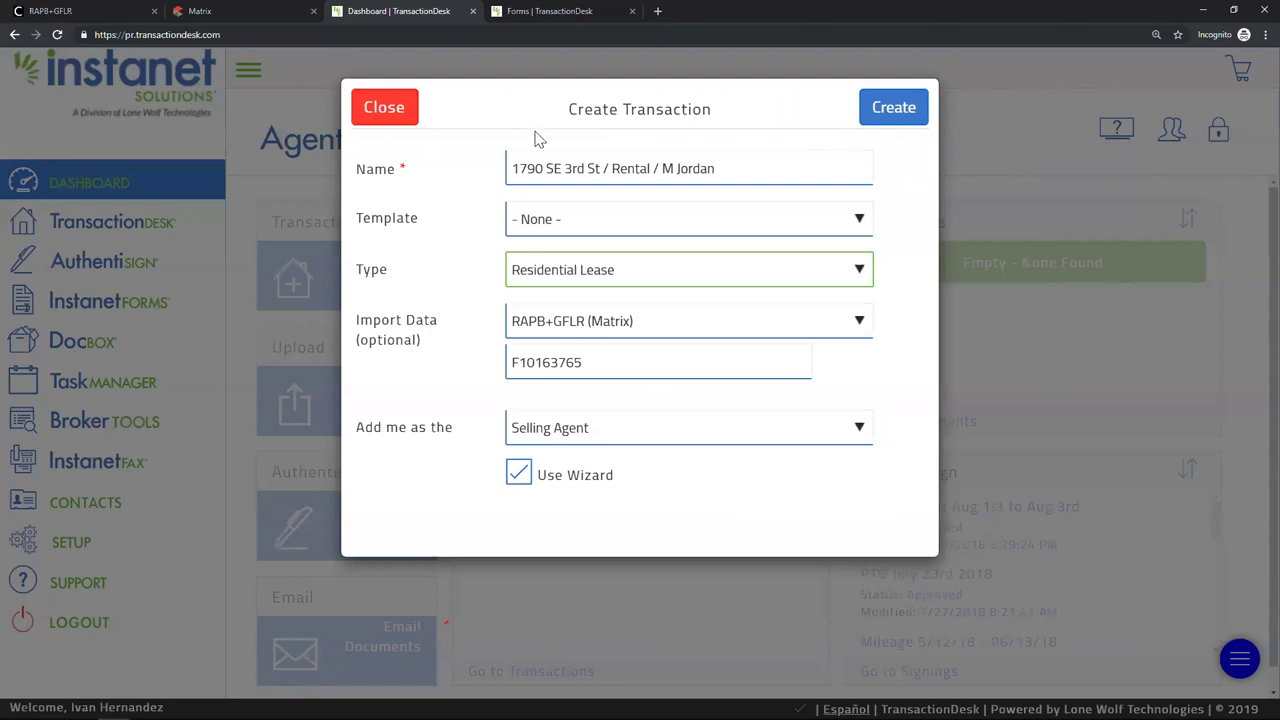
left_click(895, 106)
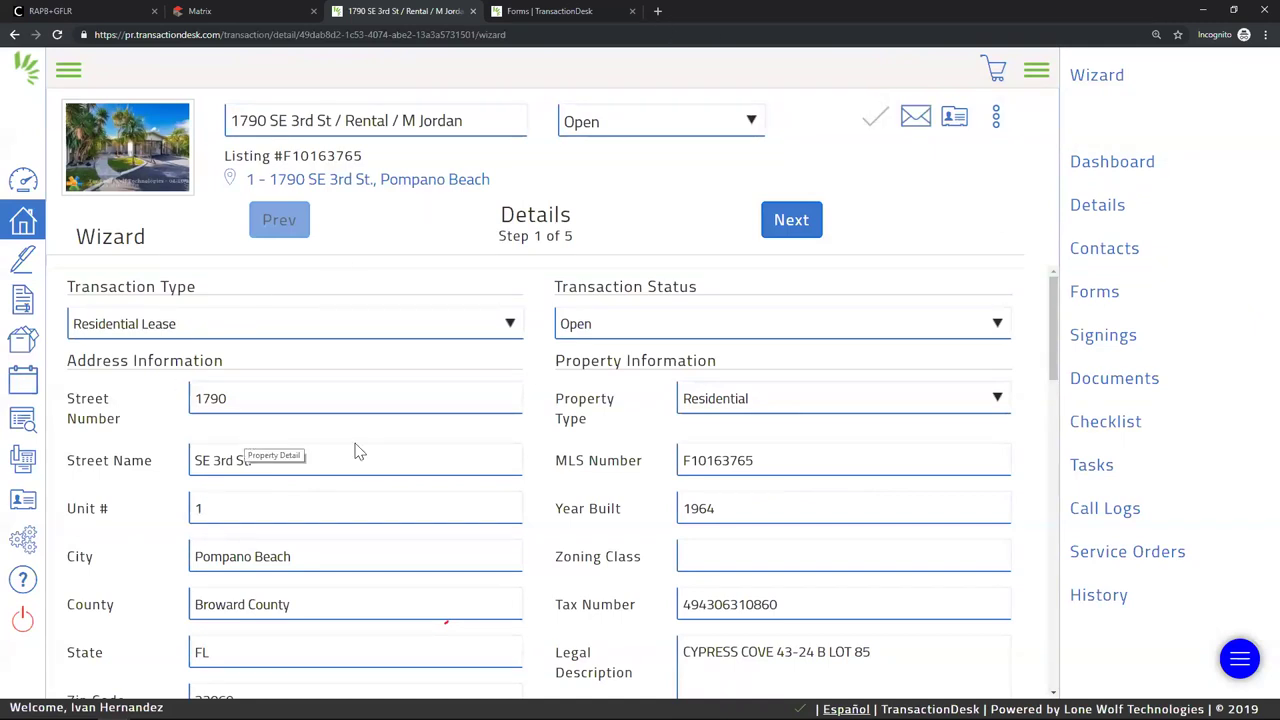
scroll(312, 397, "down", 1)
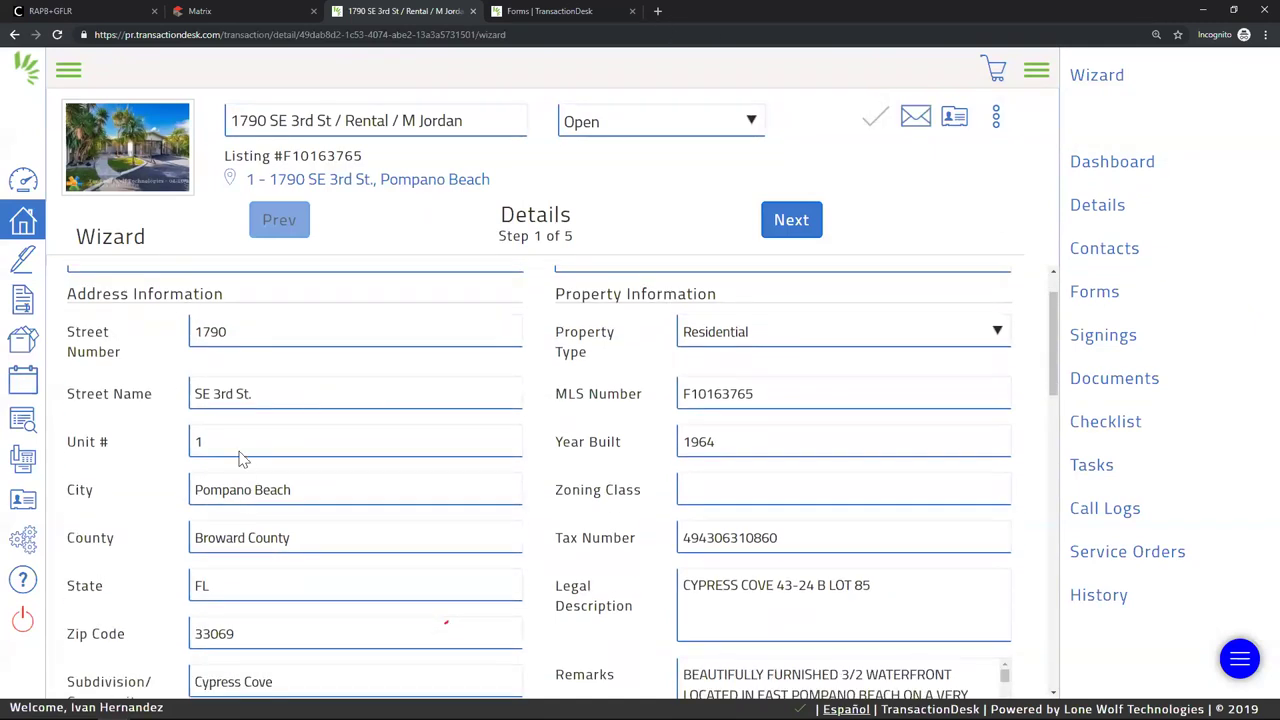
scroll(220, 403, "down", 1)
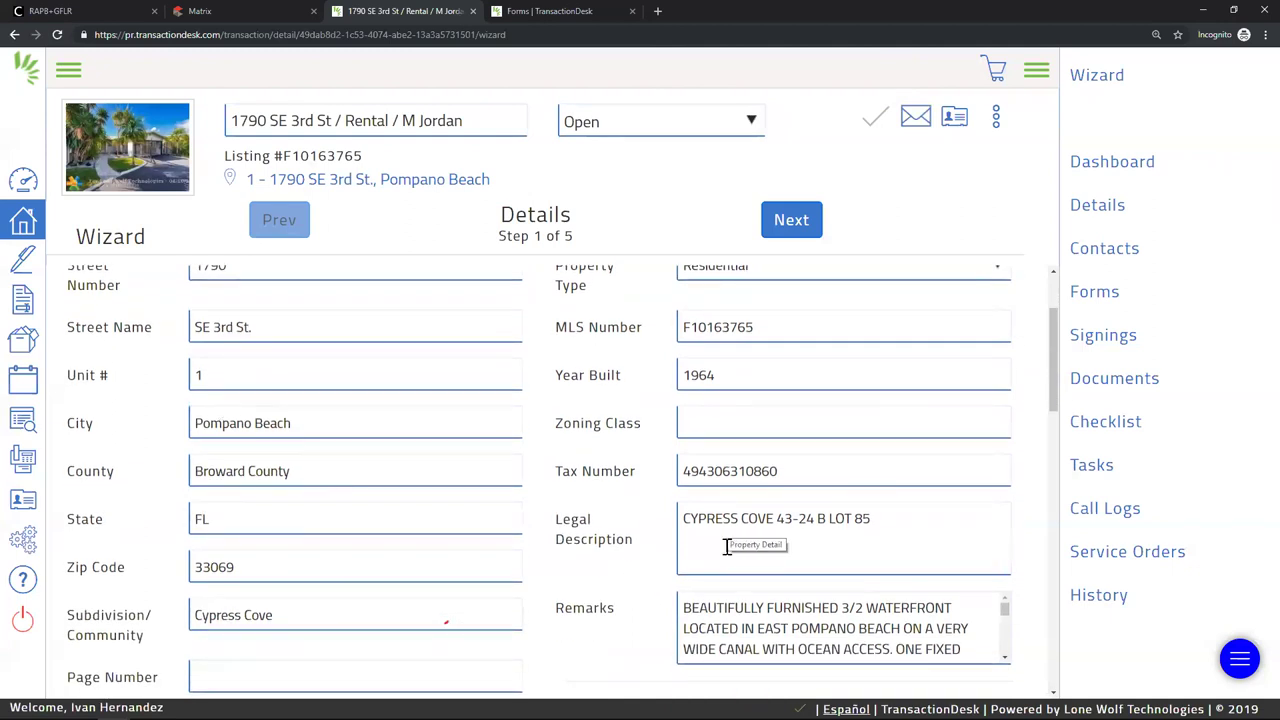
scroll(728, 543, "down", 1)
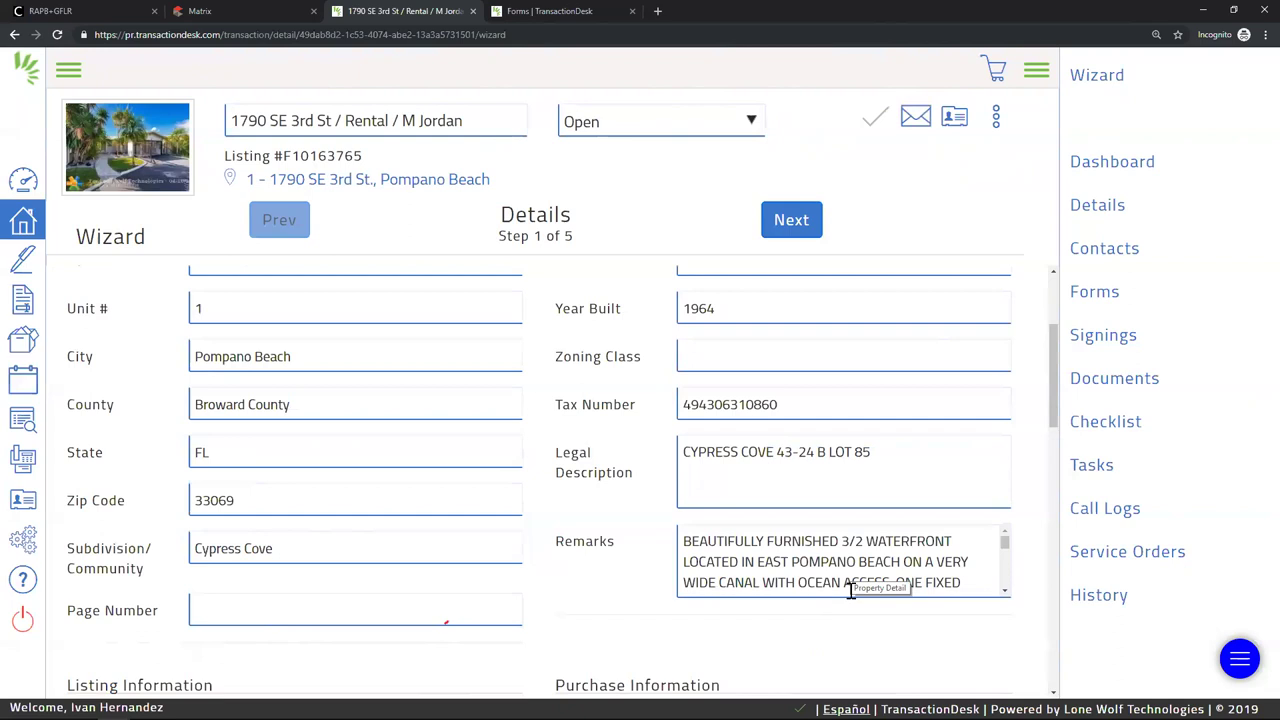
Delete all of the imported listing description from the Remarks box, leaving it empty.
left_click(790, 578)
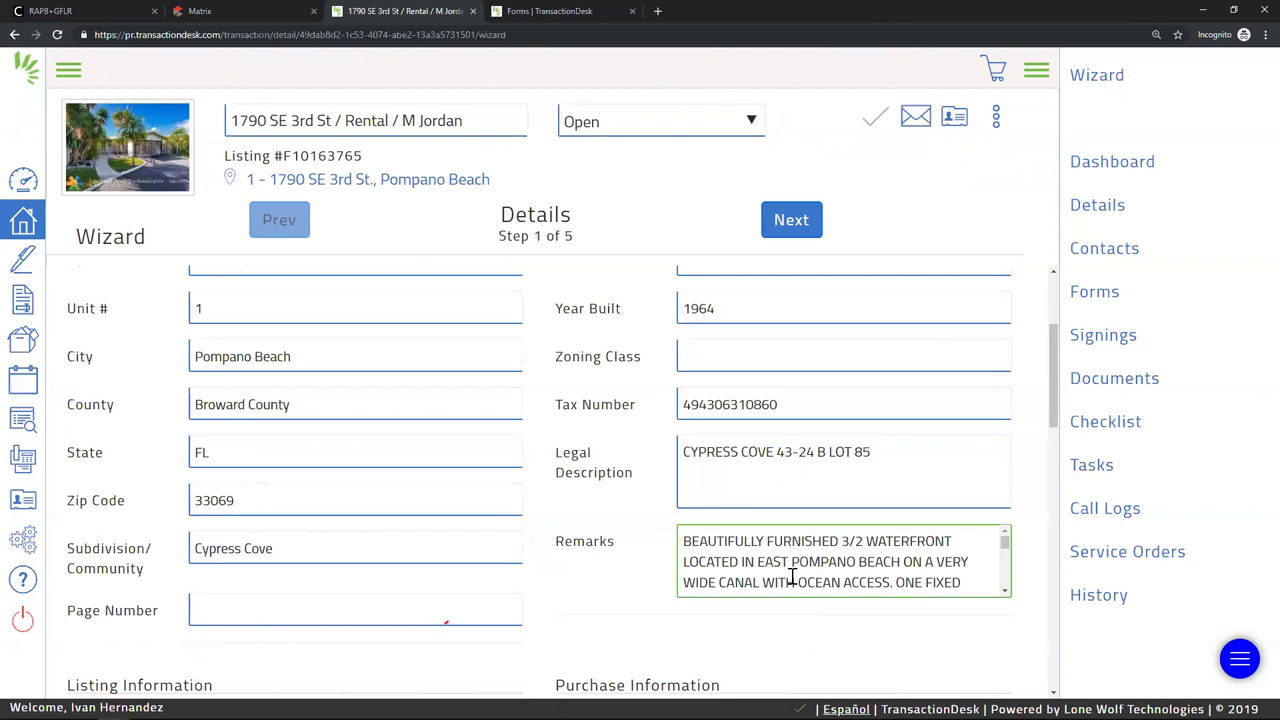
key("ctrl+a")
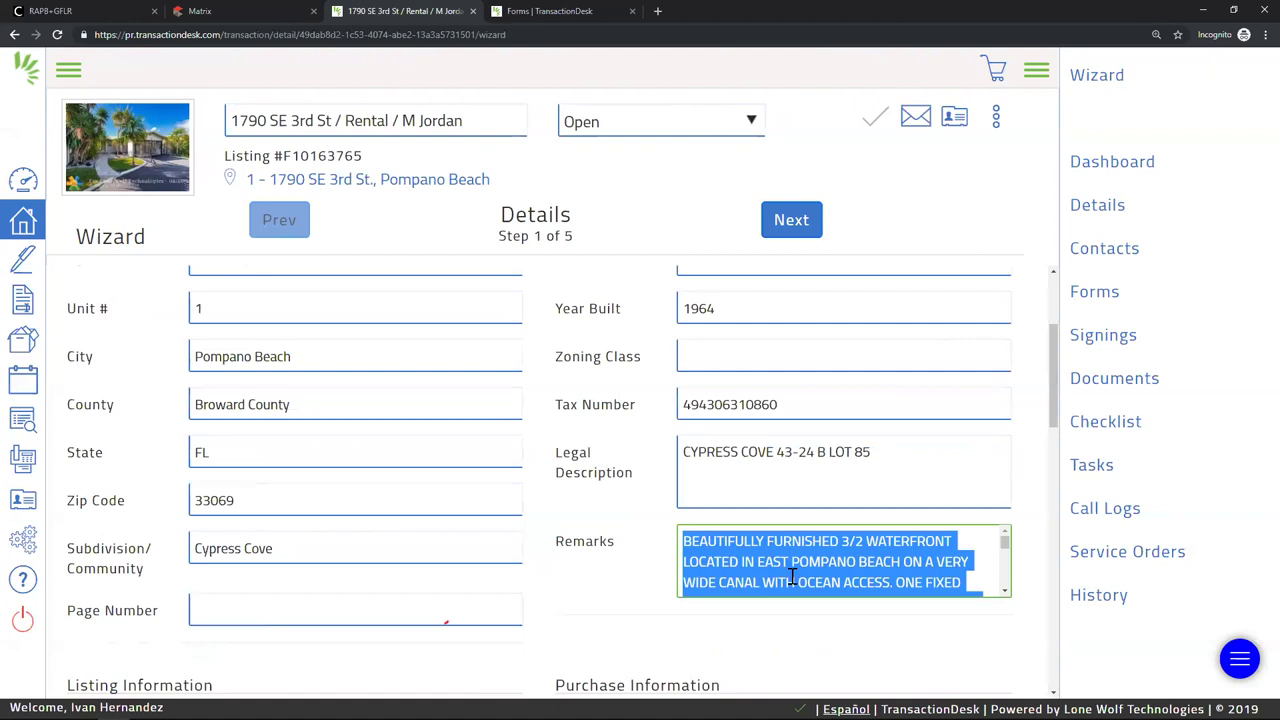
key("BackSpace")
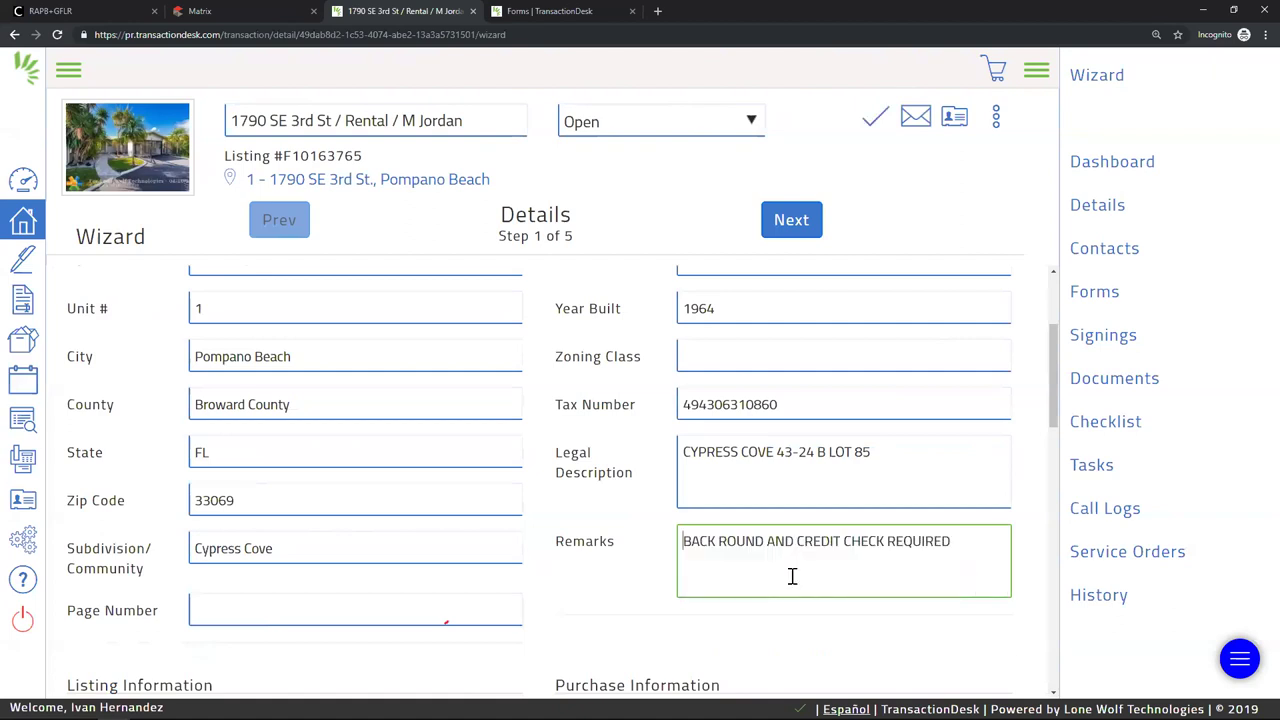
left_click_drag(920, 543, 849, 543)
key("ctrl+a")
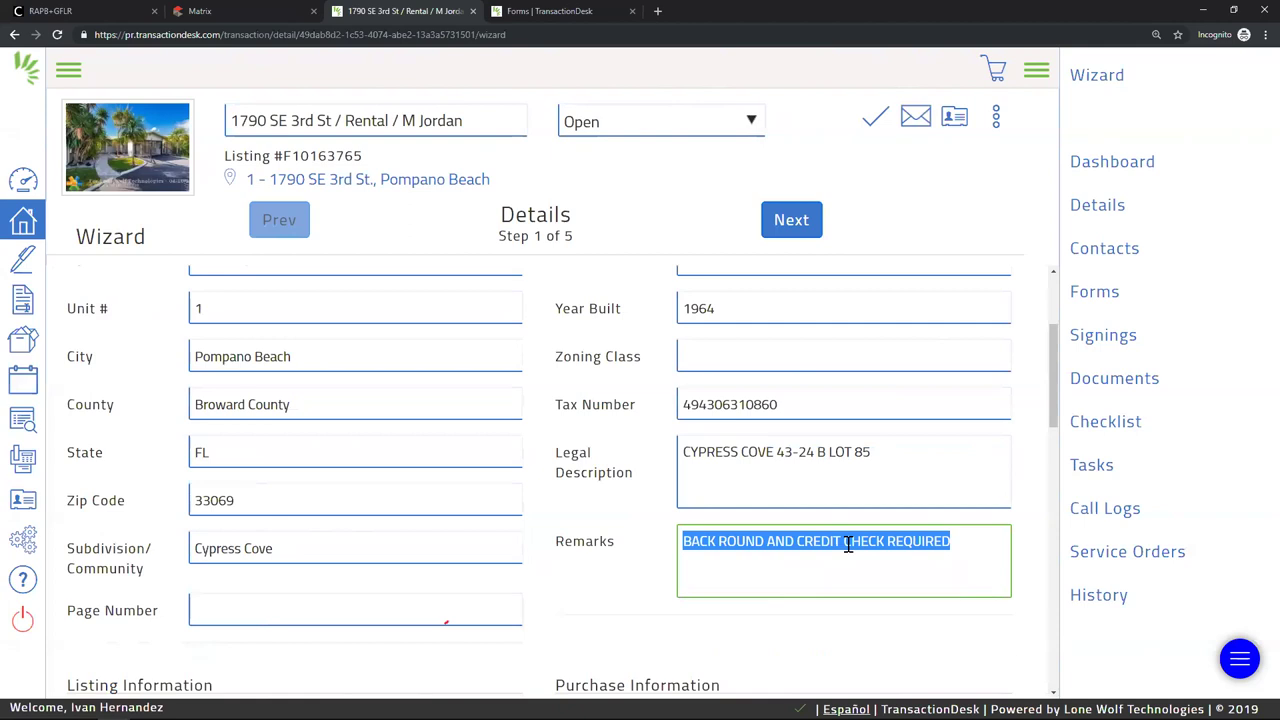
left_click(962, 547)
left_click_drag(962, 547, 679, 552)
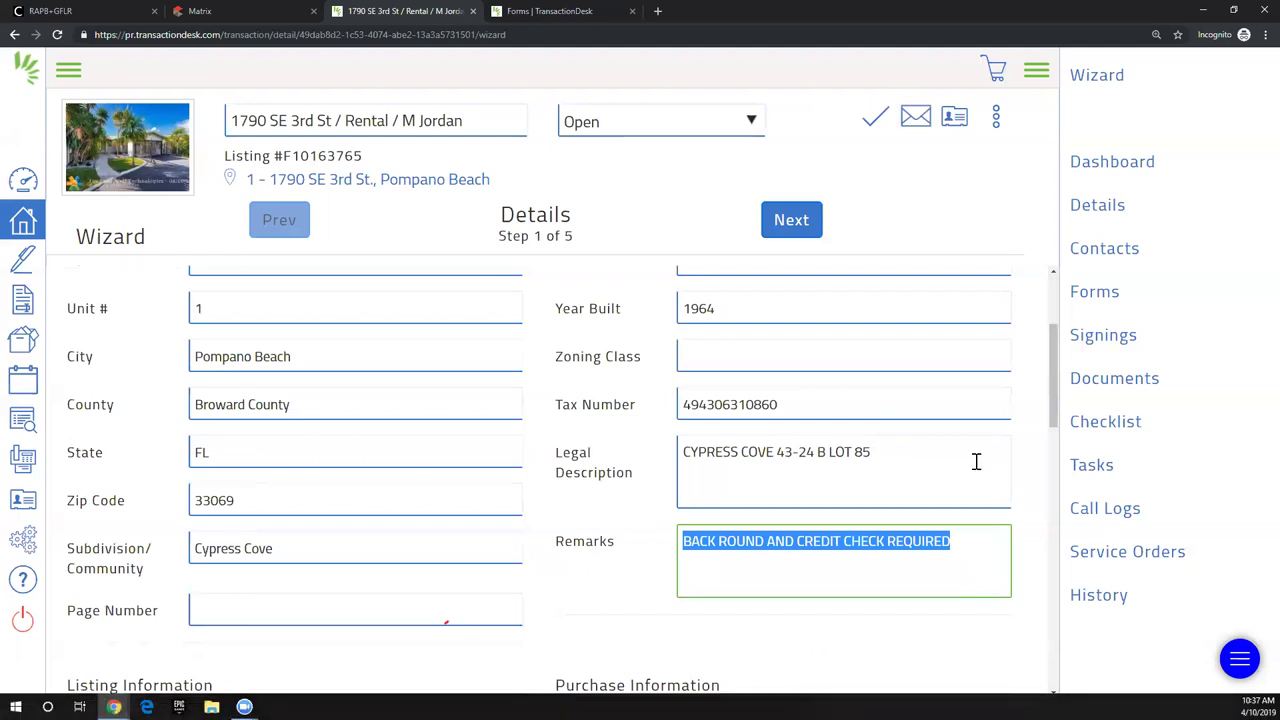
left_click(970, 542)
left_click_drag(970, 542, 657, 557)
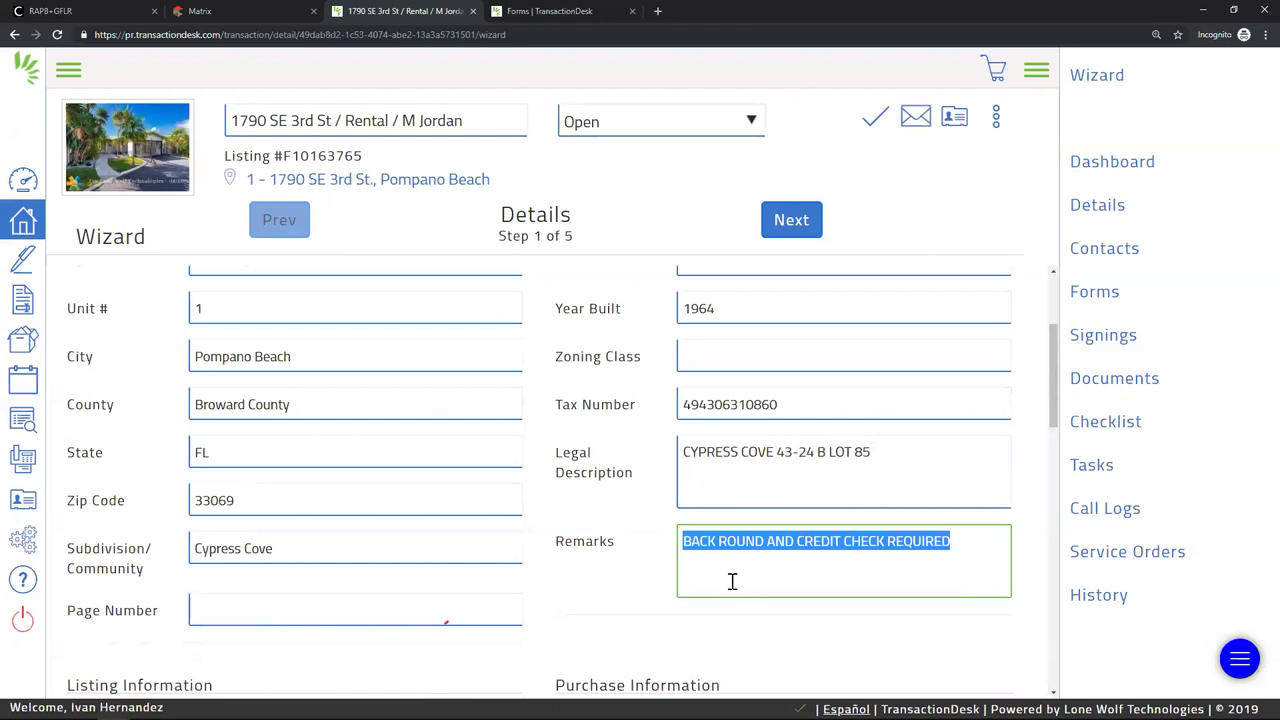
key("BackSpace")
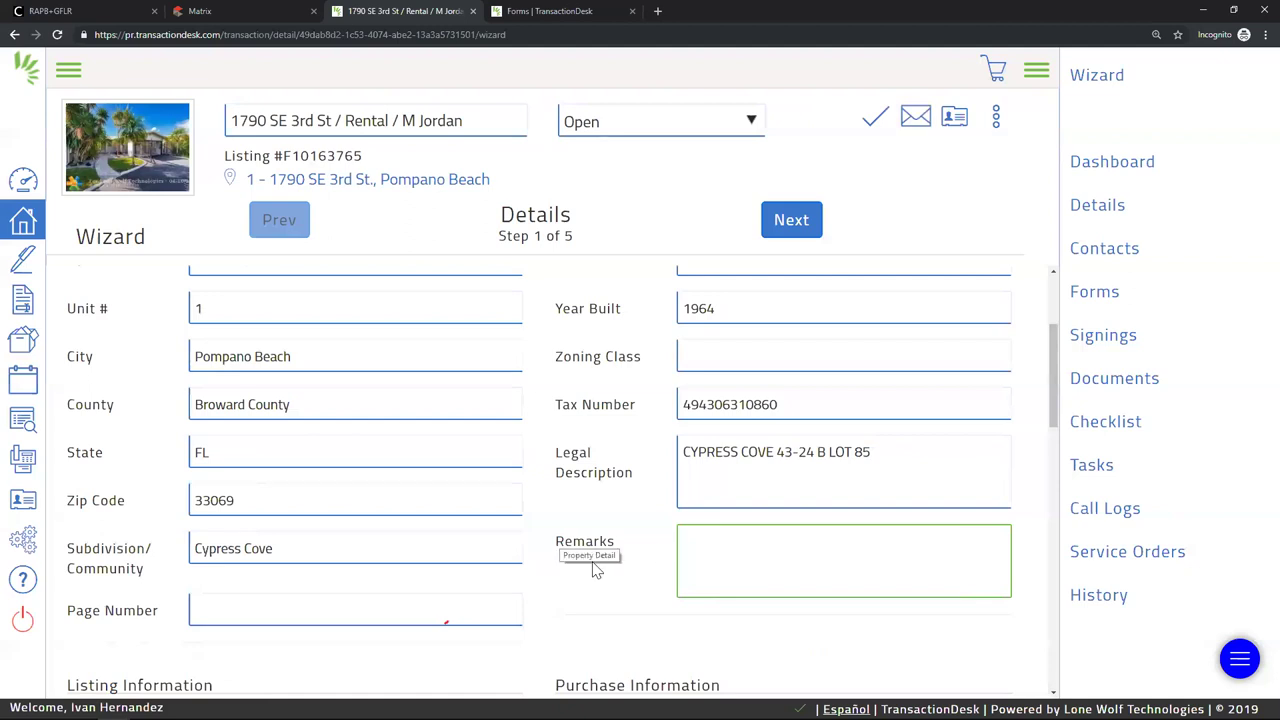
scroll(597, 568, "down", 2)
scroll(595, 569, "down", 3)
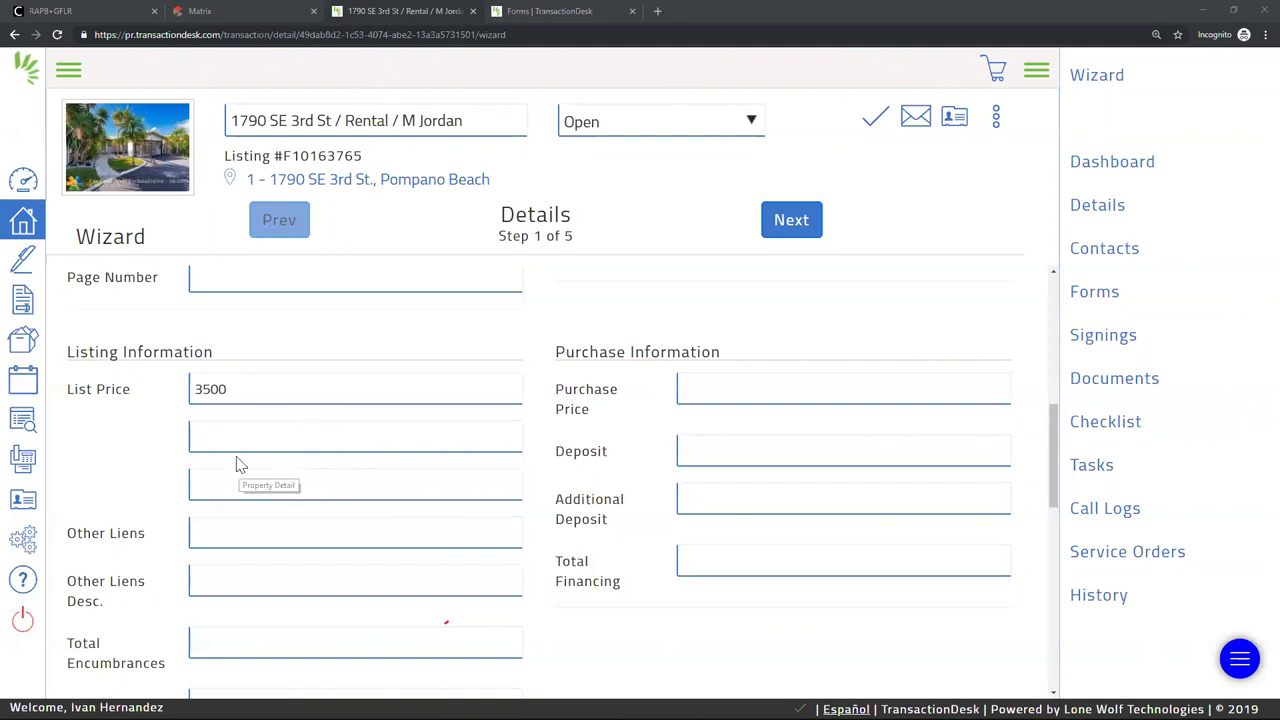
left_click(238, 12)
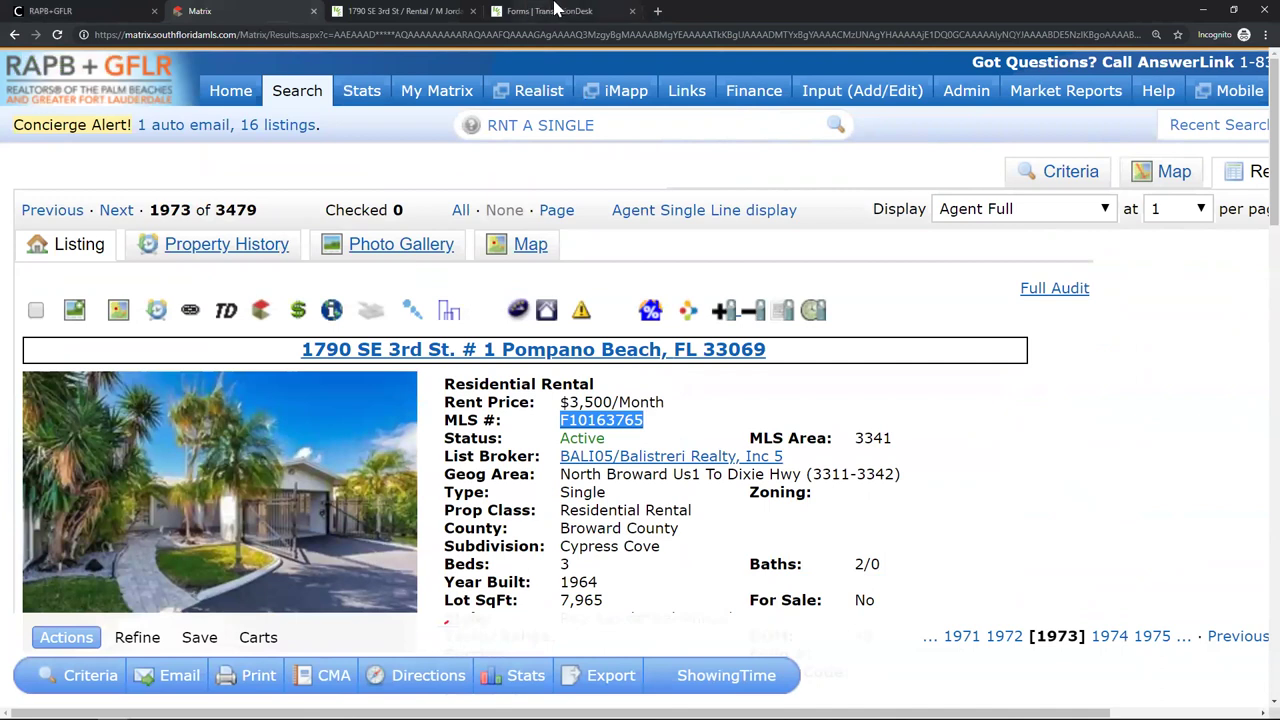
left_click(430, 10)
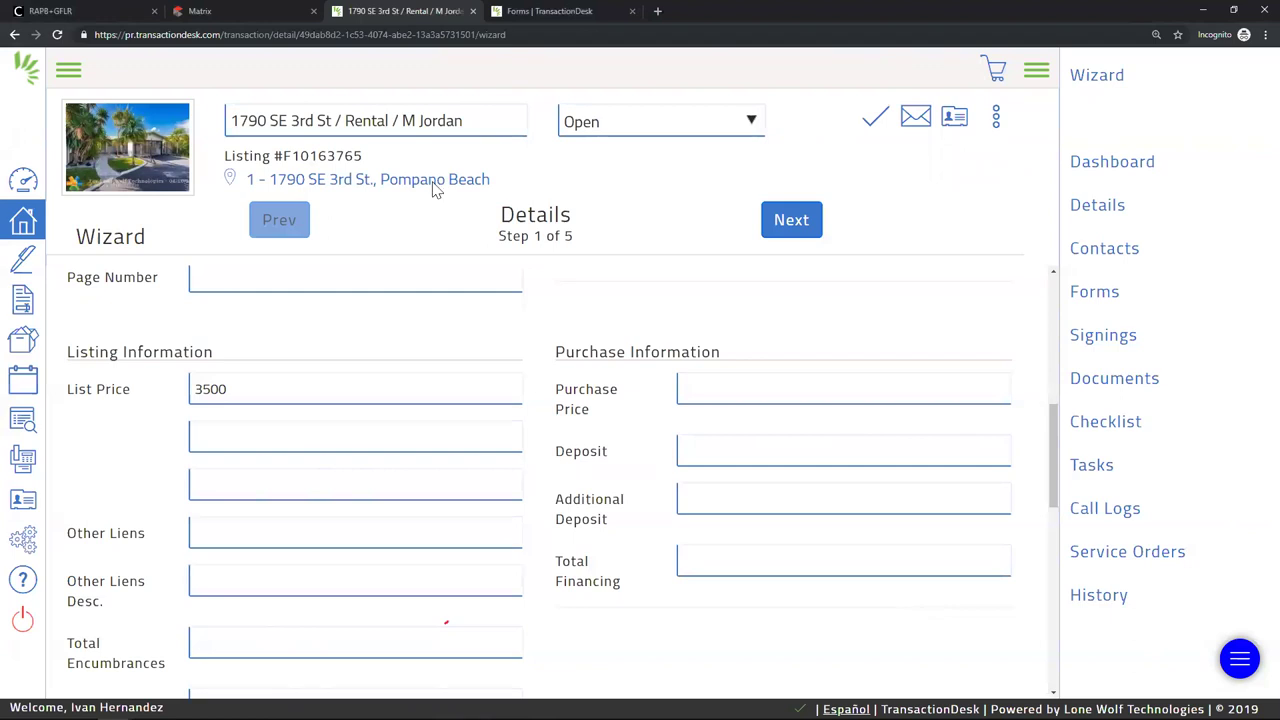
Enter Monthly Rent Amount 3333 and Total Lease Value 39996 under Lease Information.
scroll(436, 190, "down", 5)
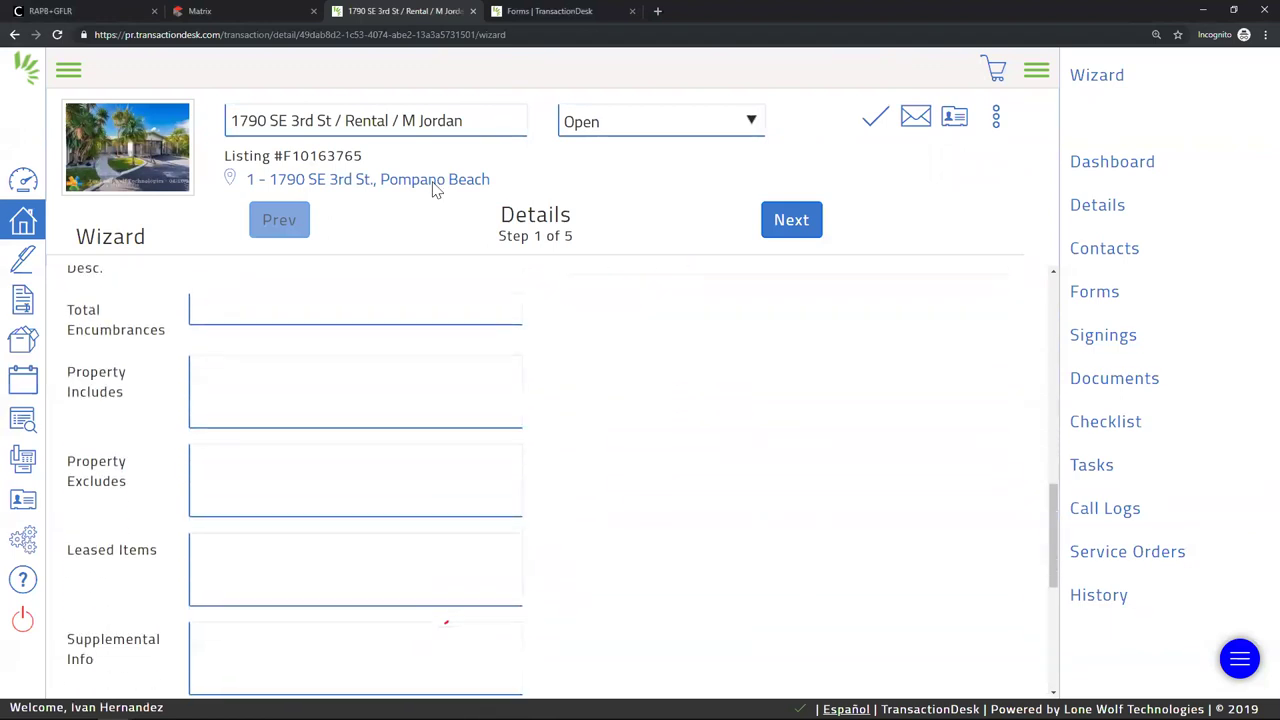
scroll(436, 190, "down", 2)
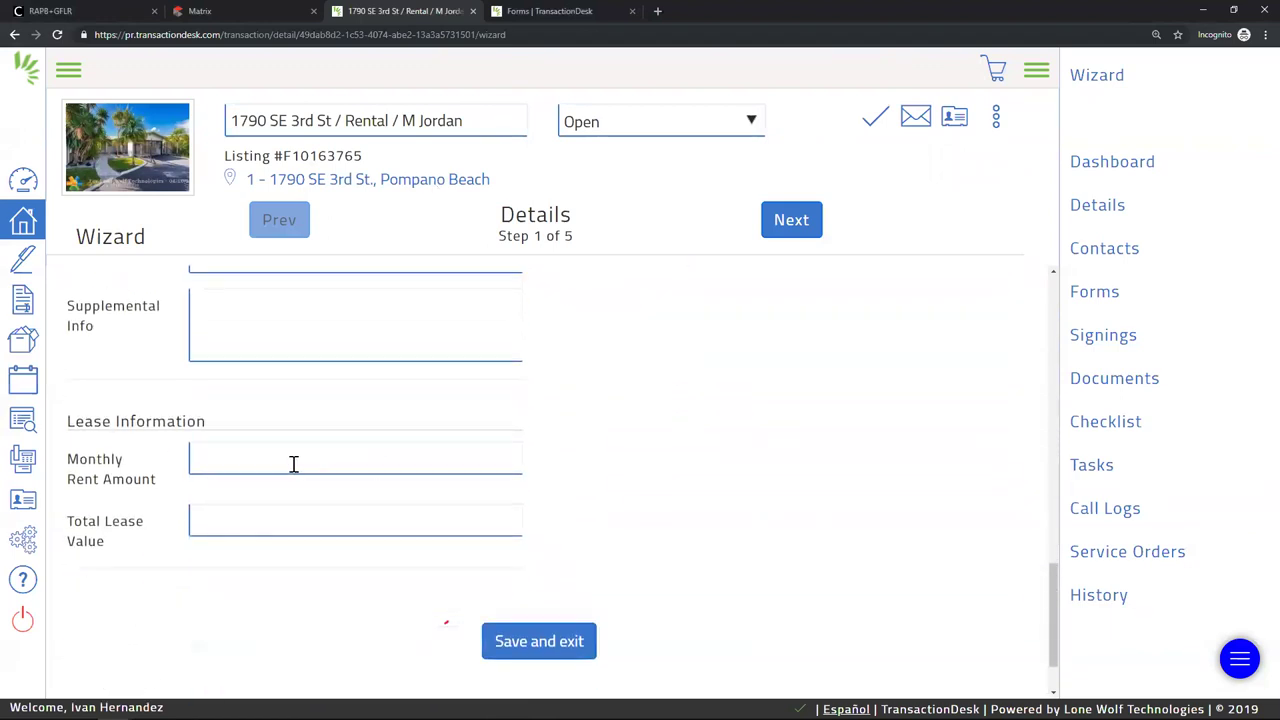
left_click(208, 461)
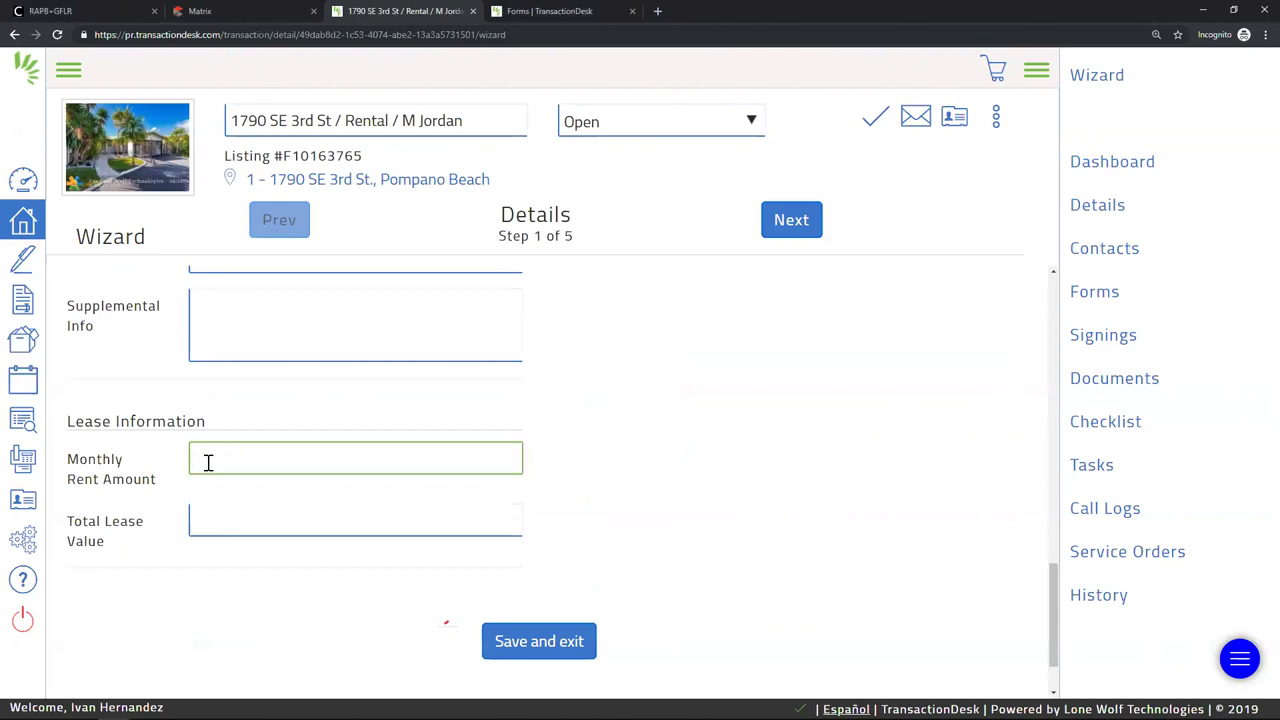
type("3333")
left_click(243, 528)
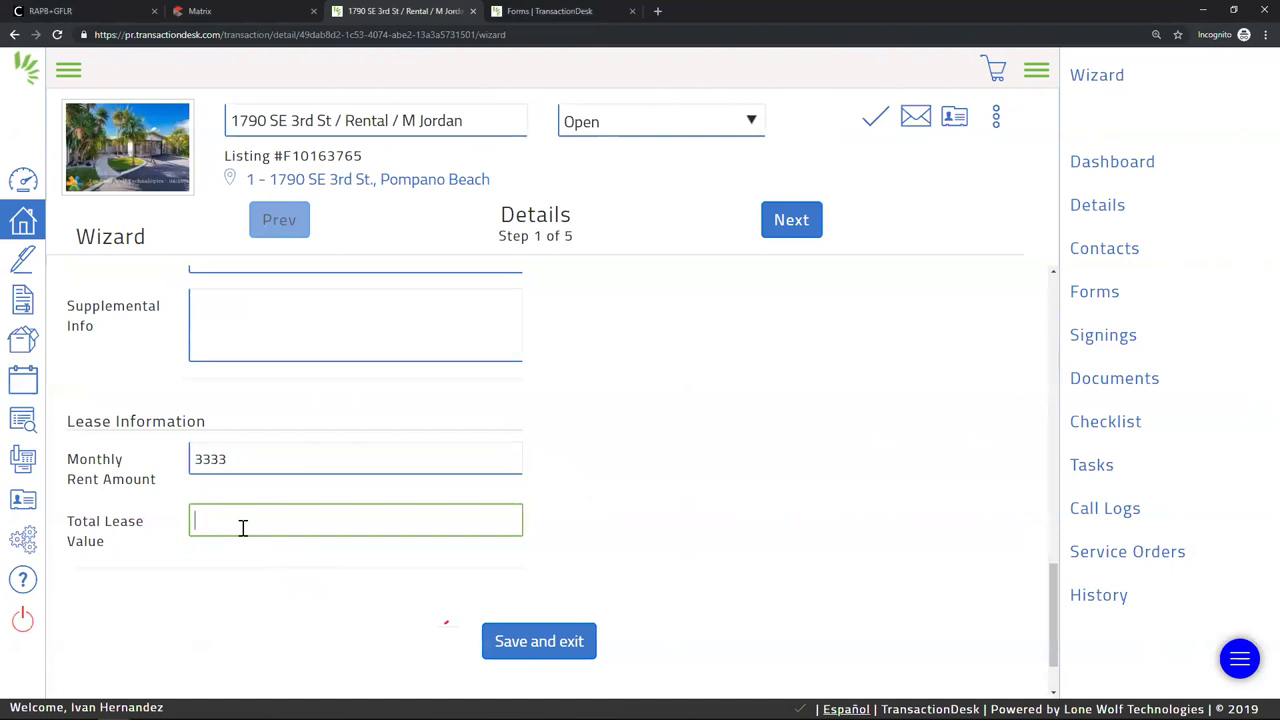
type("333333")
key("BackSpace")
key("BackSpace")
key("BackSpace")
key("BackSpace")
key("BackSpace")
type("9996")
scroll(281, 491, "up", 5)
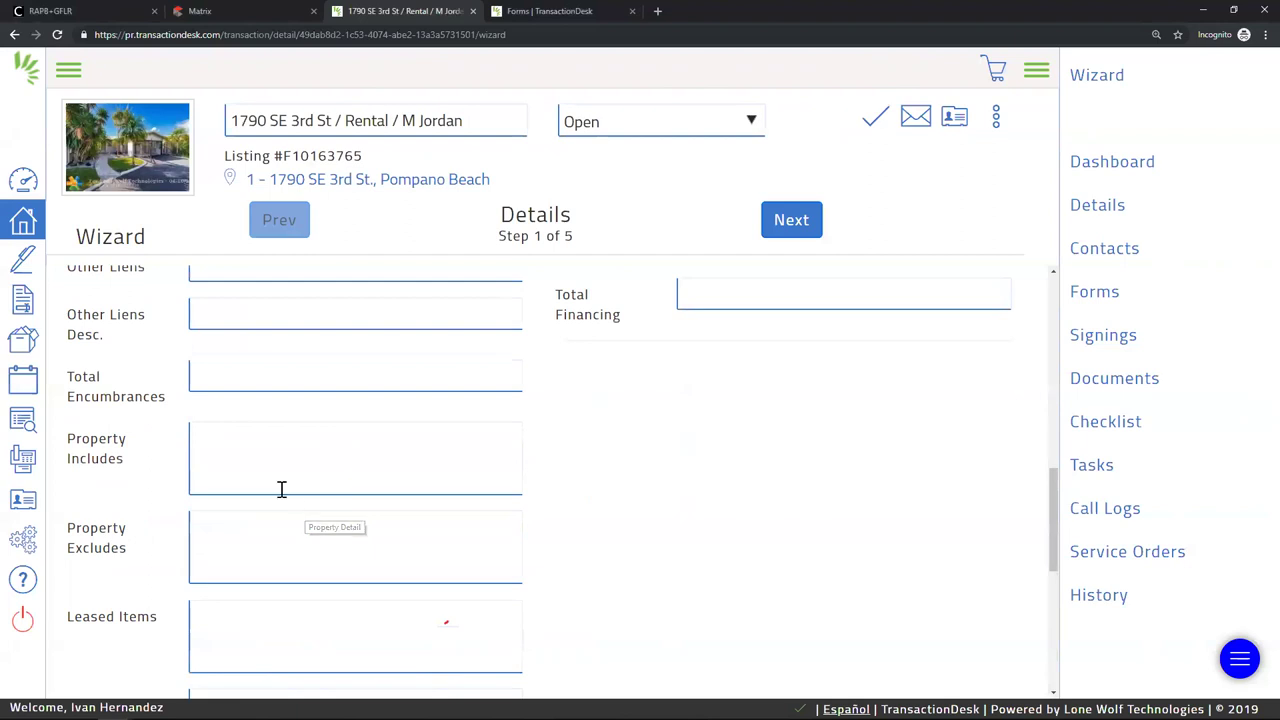
Advance the lease wizard to step 2 of 5, Transaction Dates.
scroll(411, 440, "up", 5)
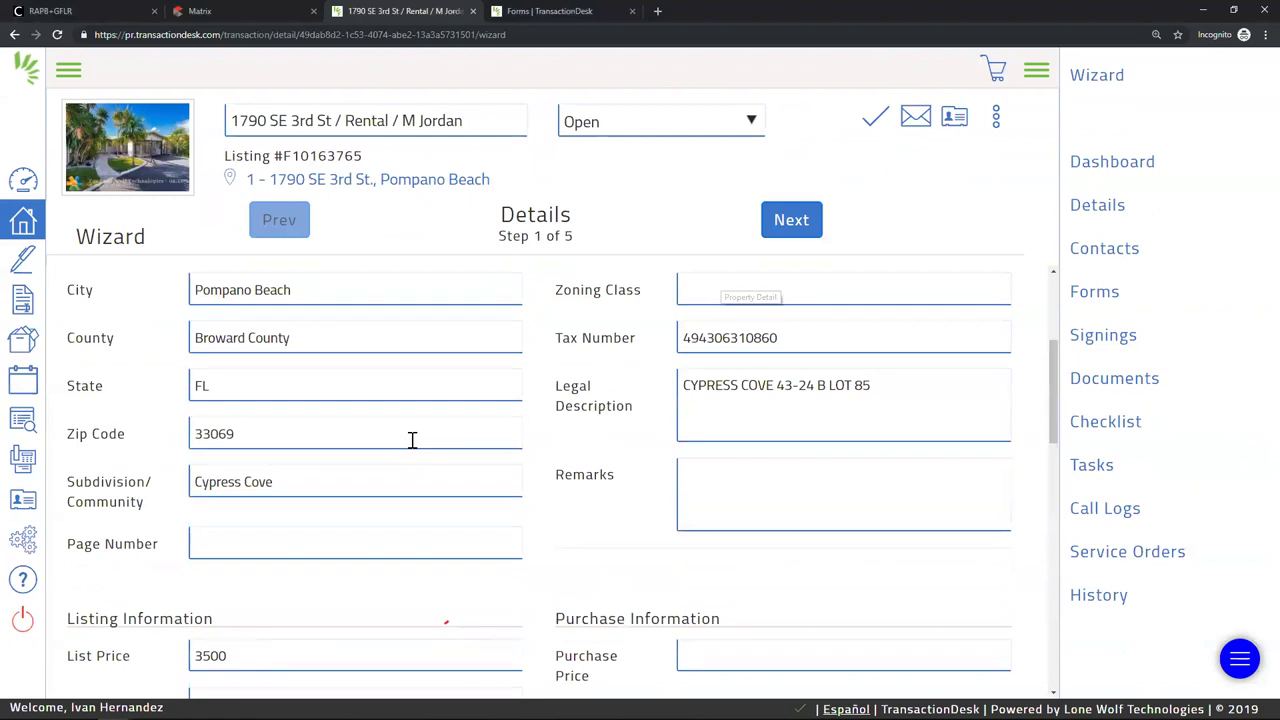
key("Tab")
key("Return")
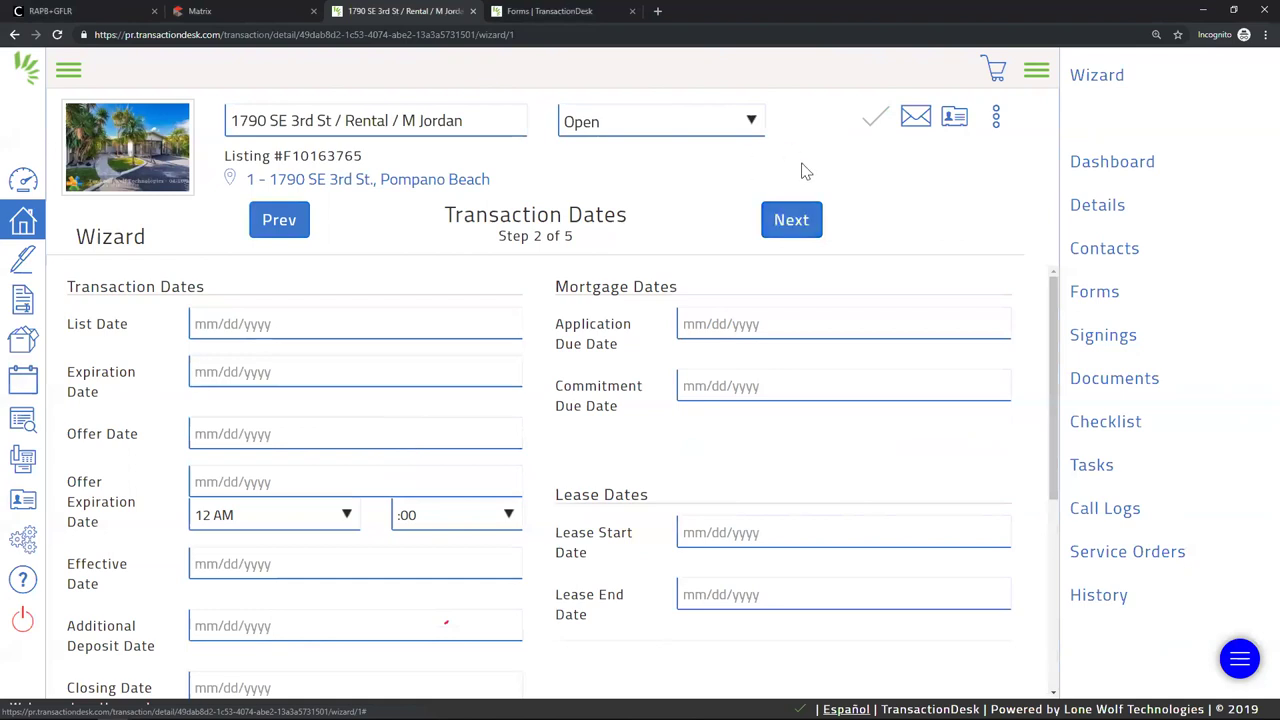
Pick May 1, 2019 as the Lease Start Date from the calendar.
scroll(806, 172, "down", 1)
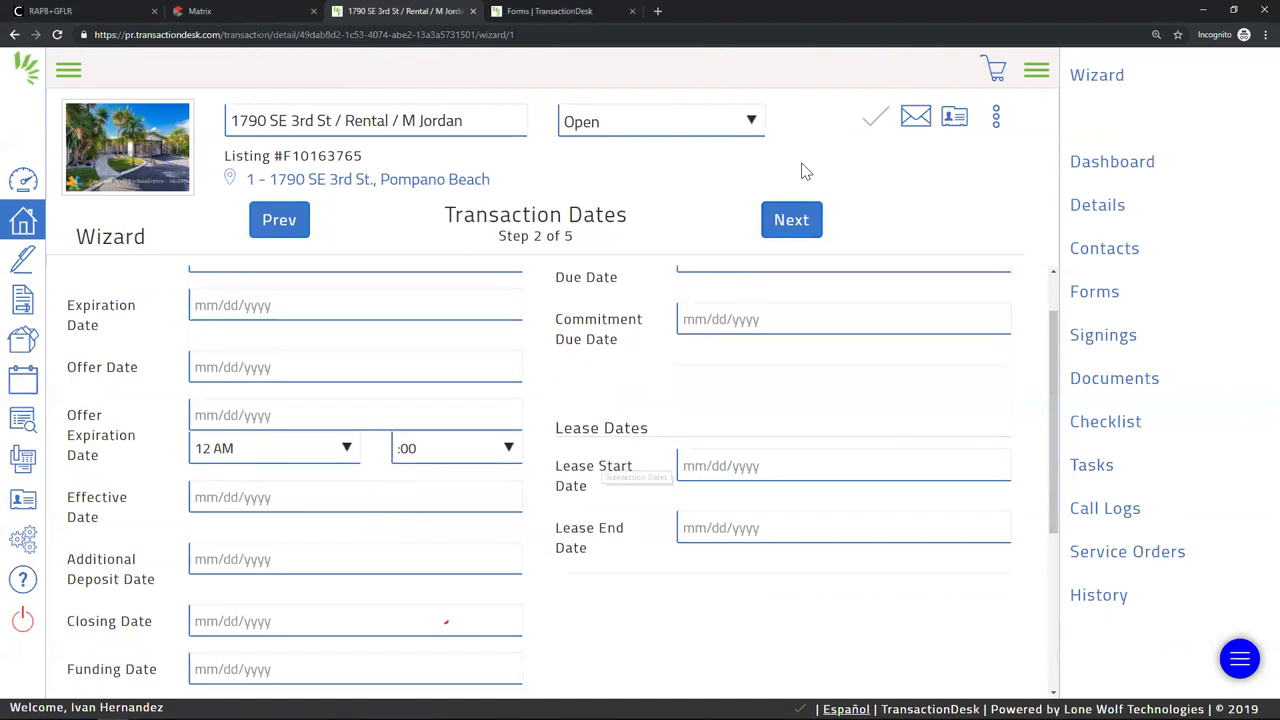
left_click(736, 462)
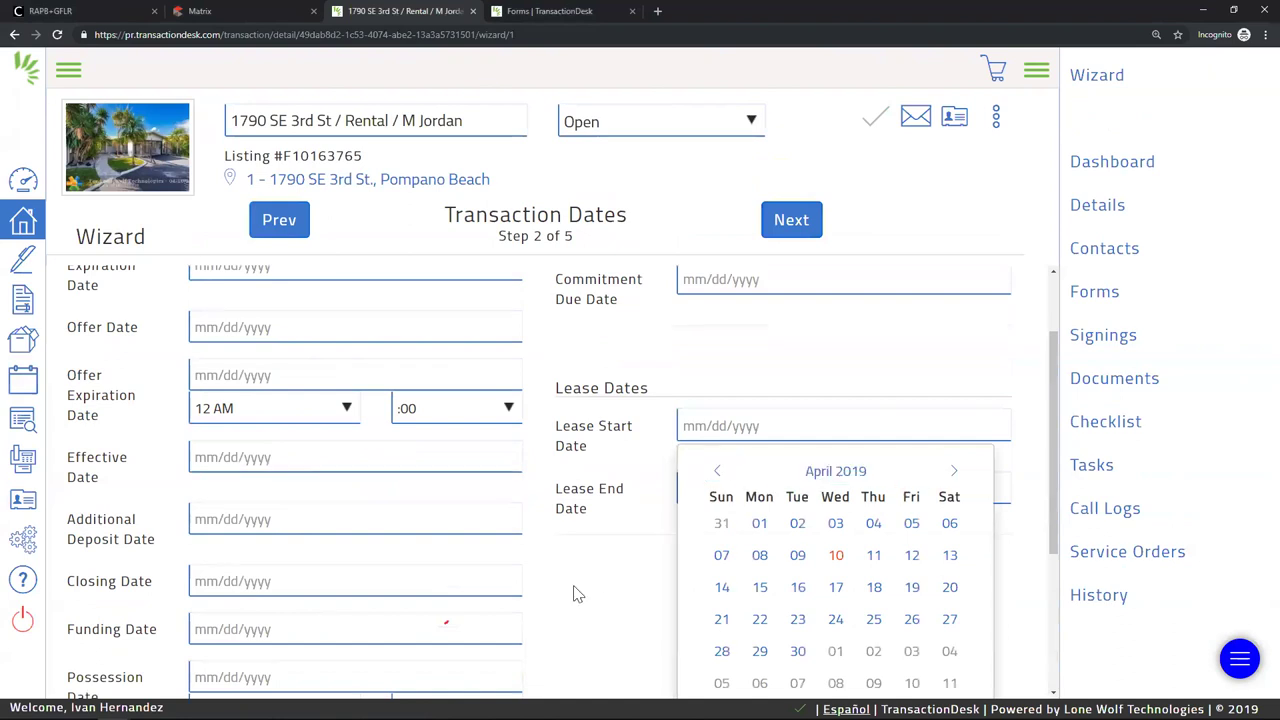
scroll(589, 594, "down", 1)
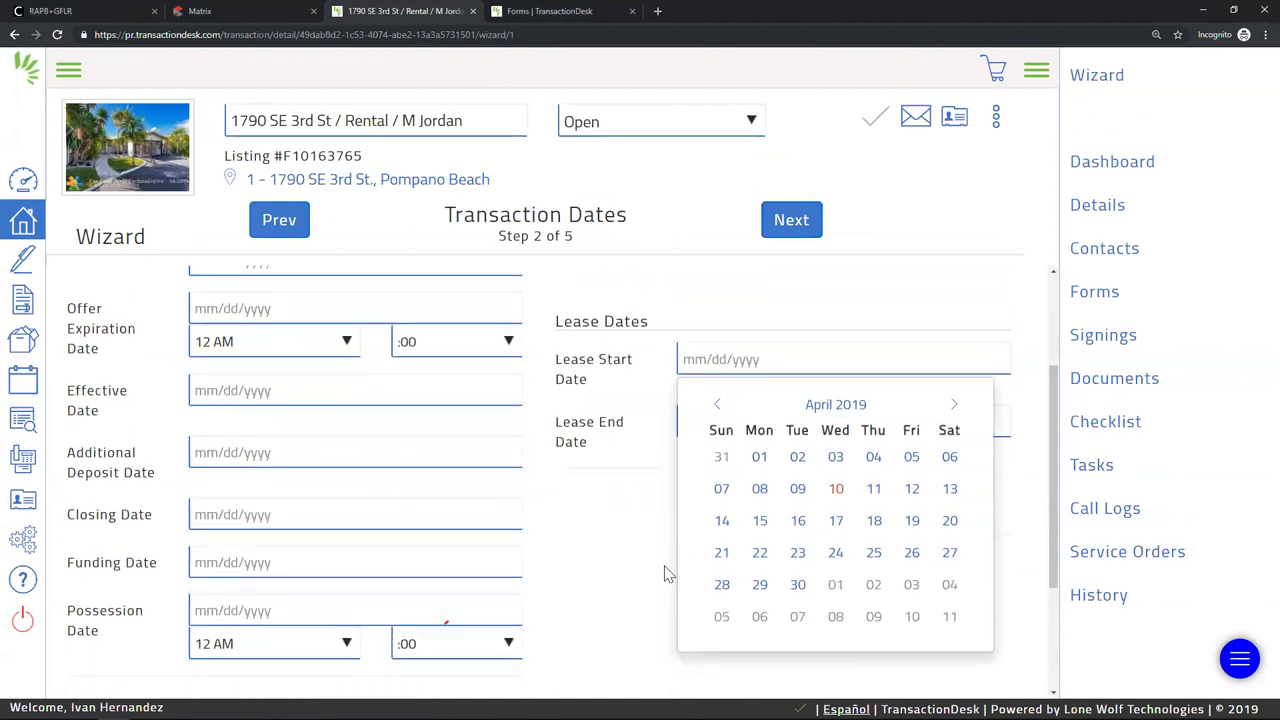
left_click(836, 586)
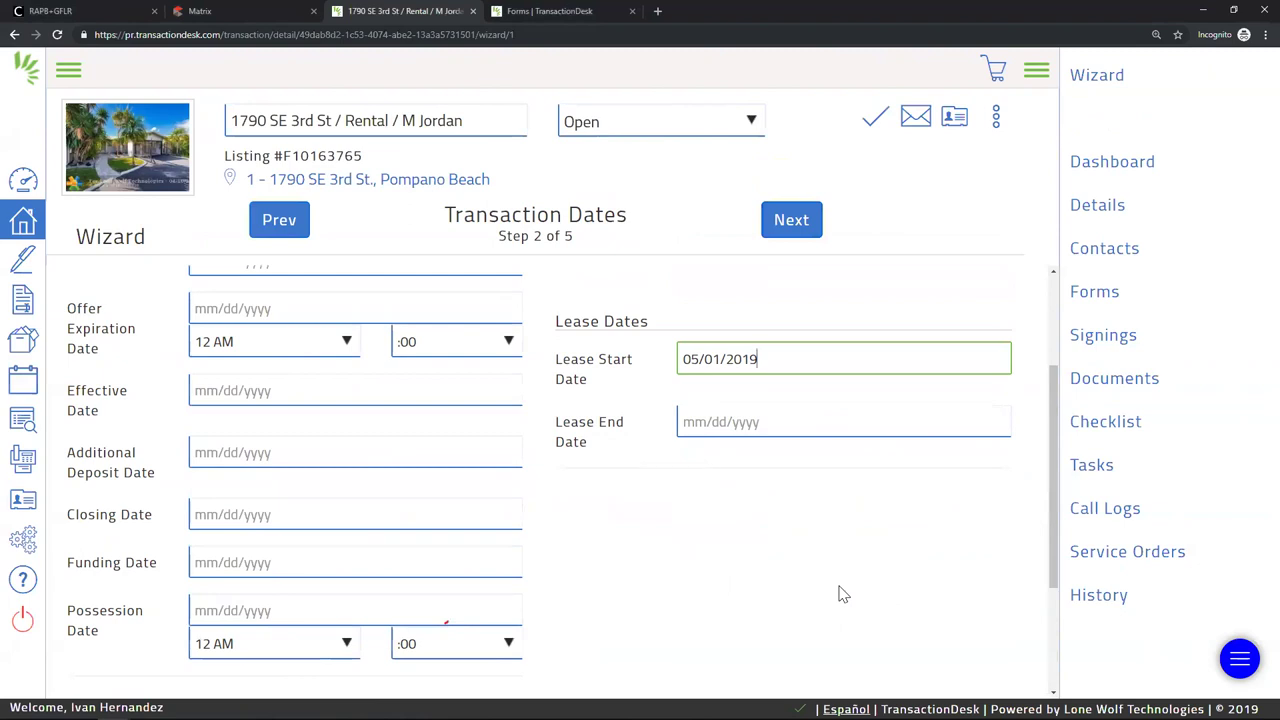
key("Tab")
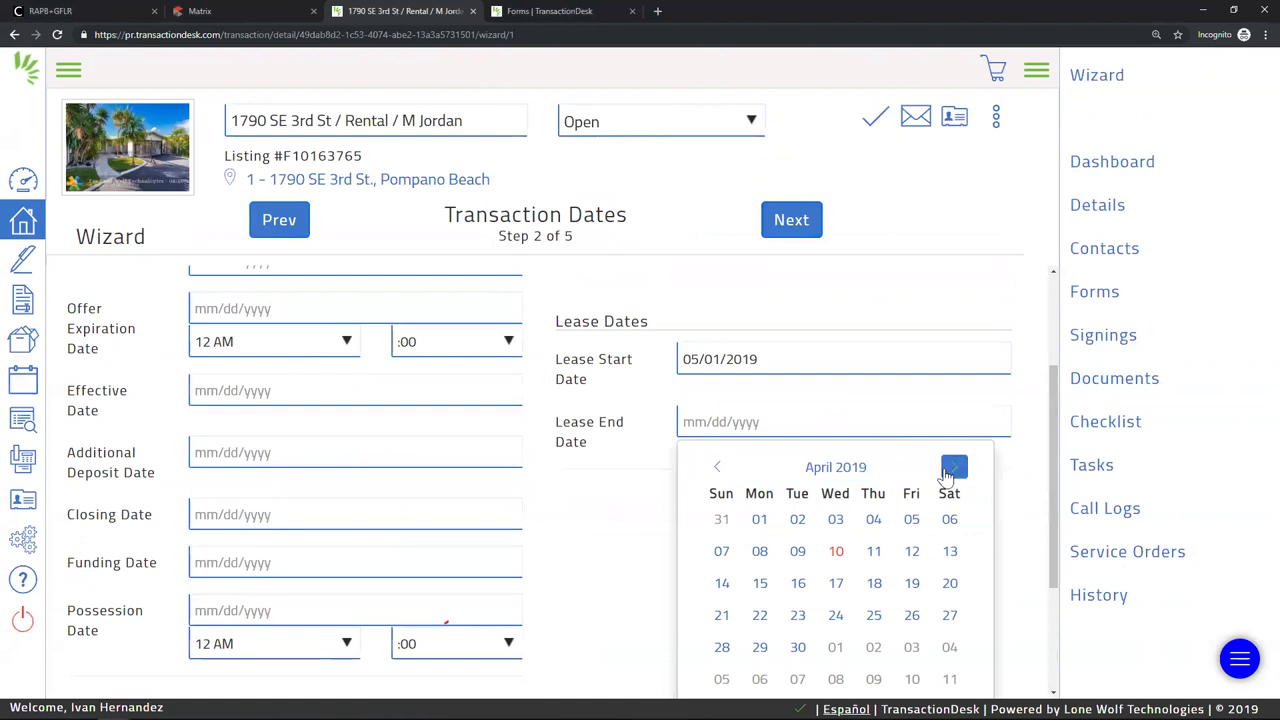
Choose April 30, 2020 as the Lease End Date in the calendar.
left_click(850, 483)
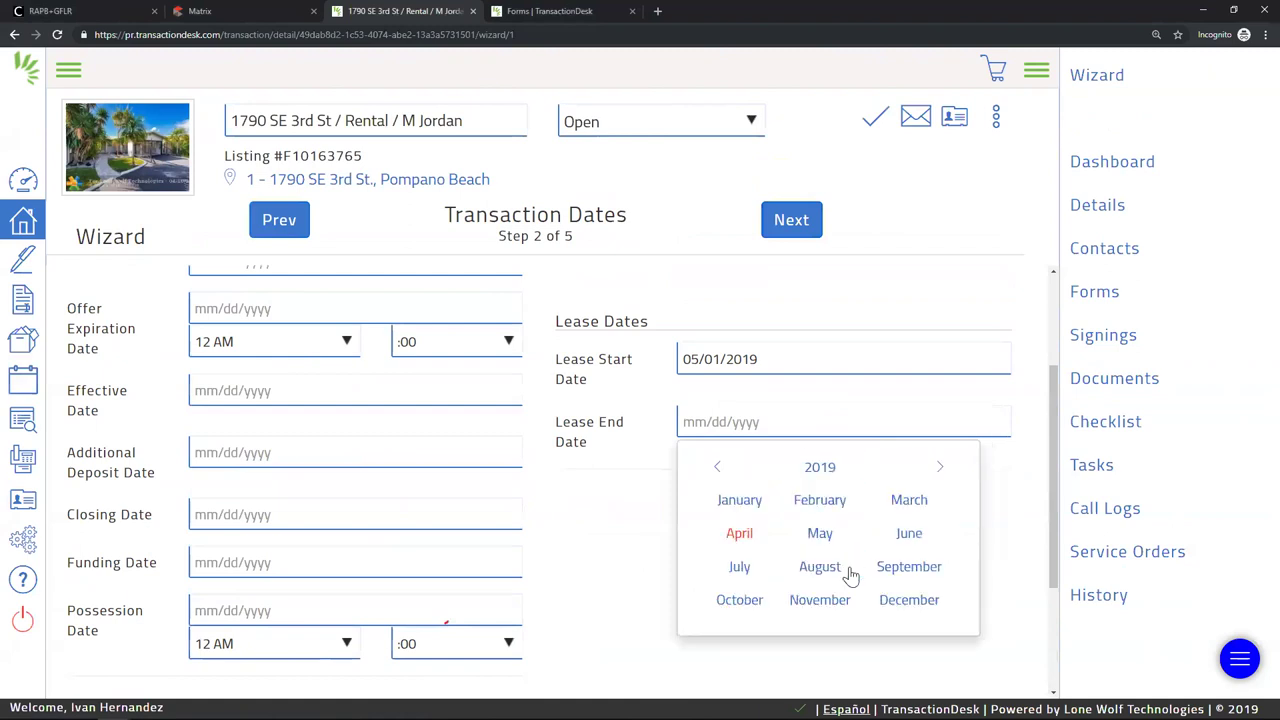
left_click(941, 470)
left_click(738, 540)
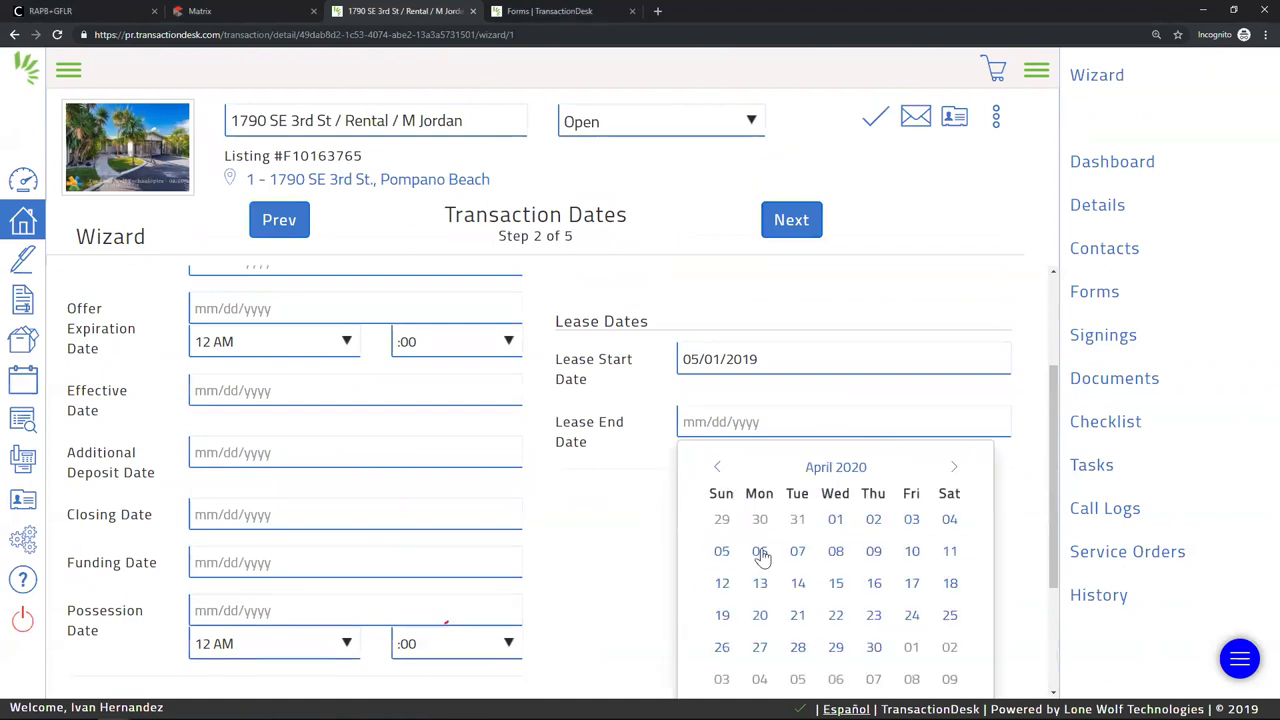
left_click(874, 650)
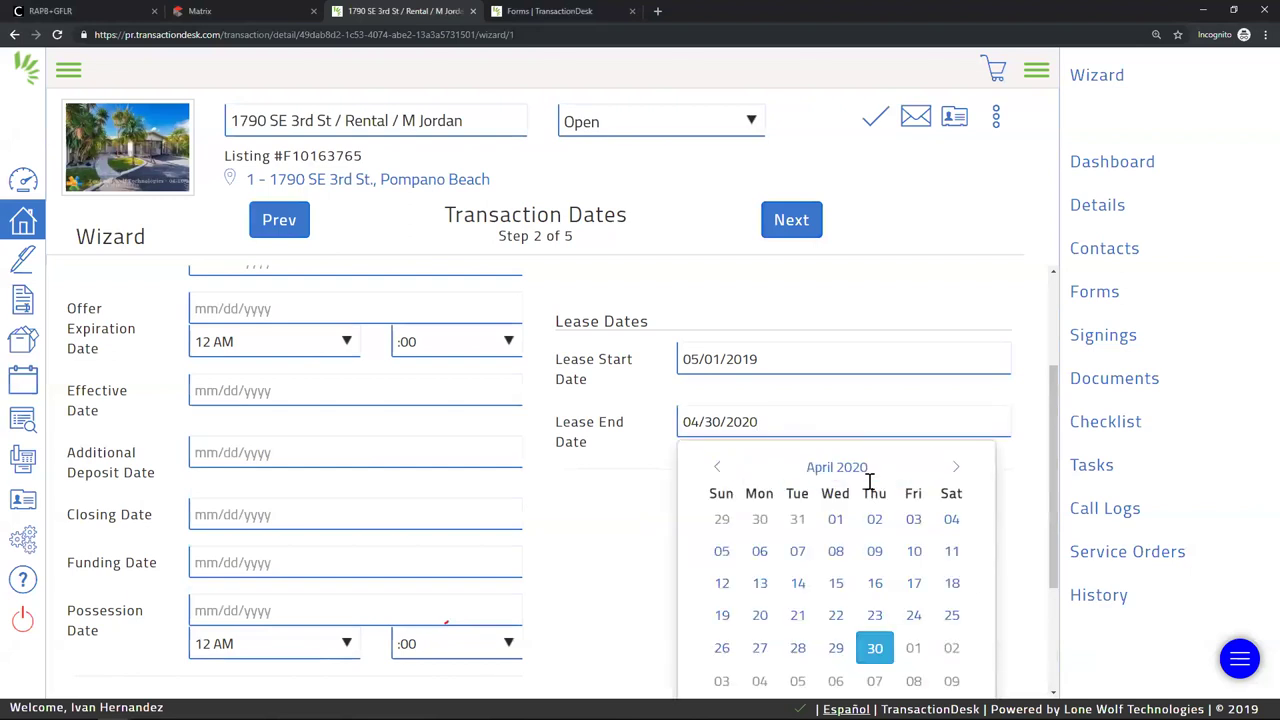
left_click(878, 472)
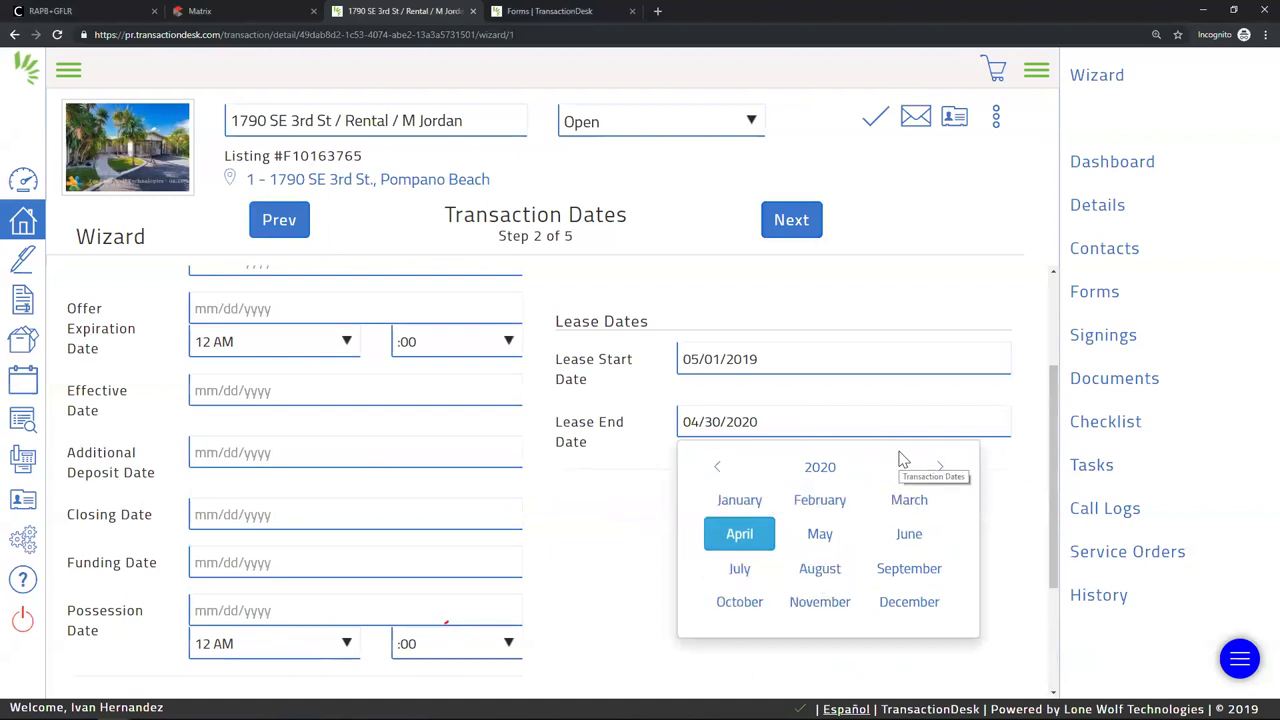
left_click(851, 425)
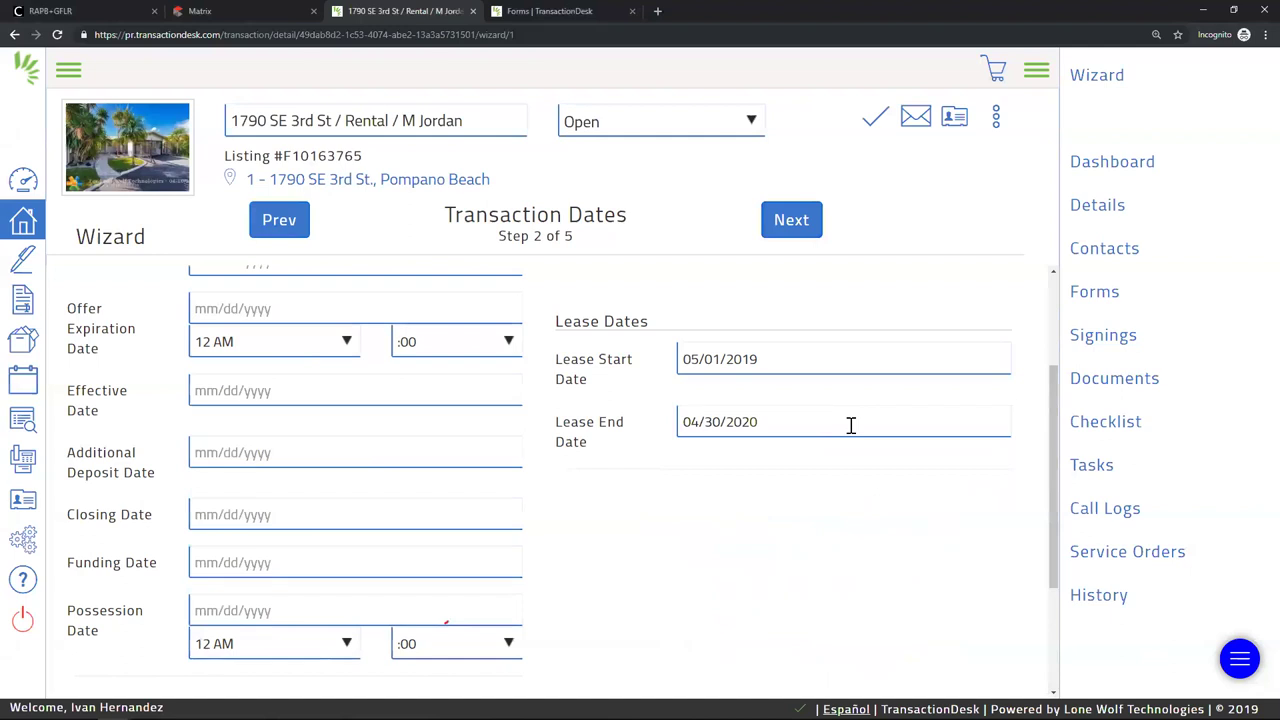
Continue the lease wizard to the Contacts step.
scroll(851, 425, "down", 1)
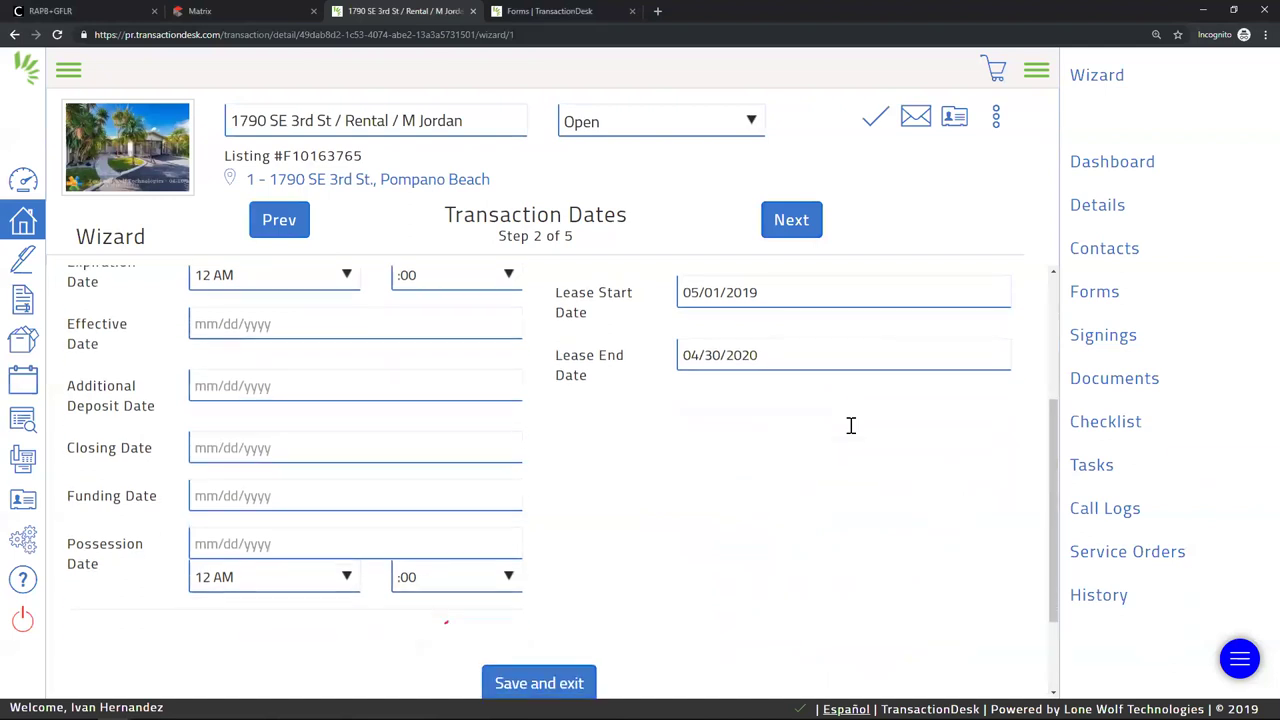
scroll(851, 425, "up", 3)
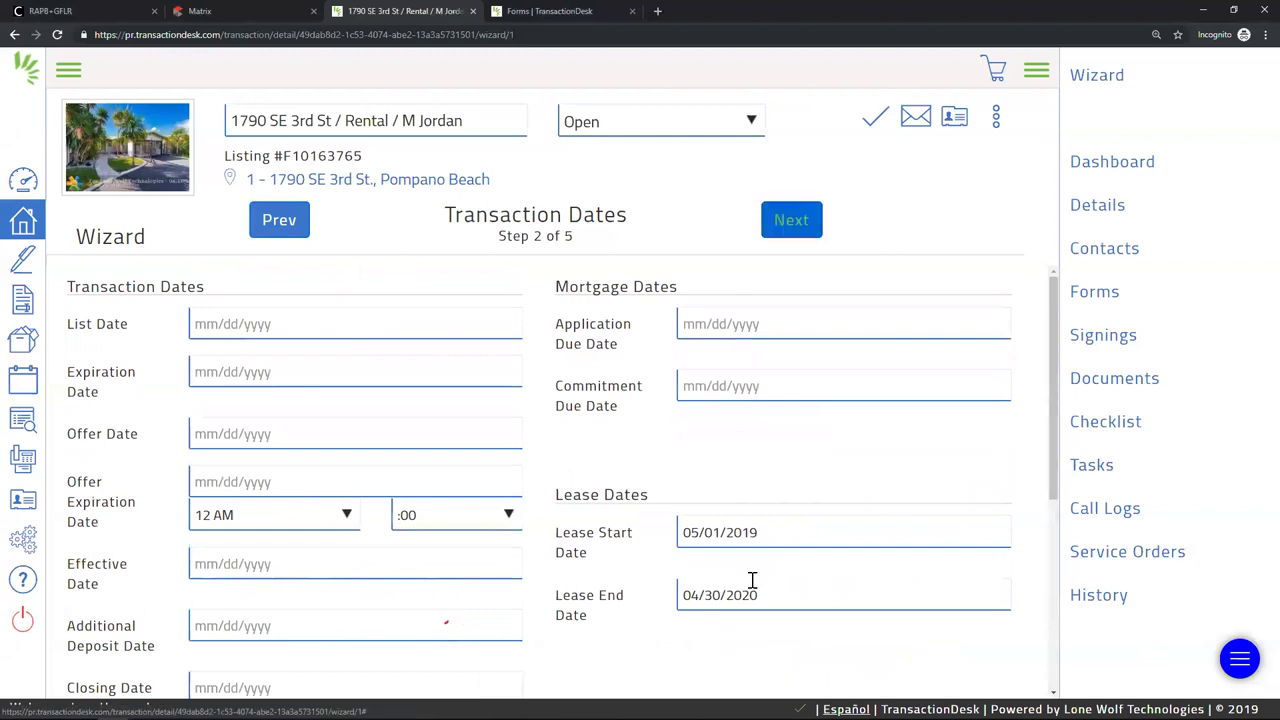
key("Return")
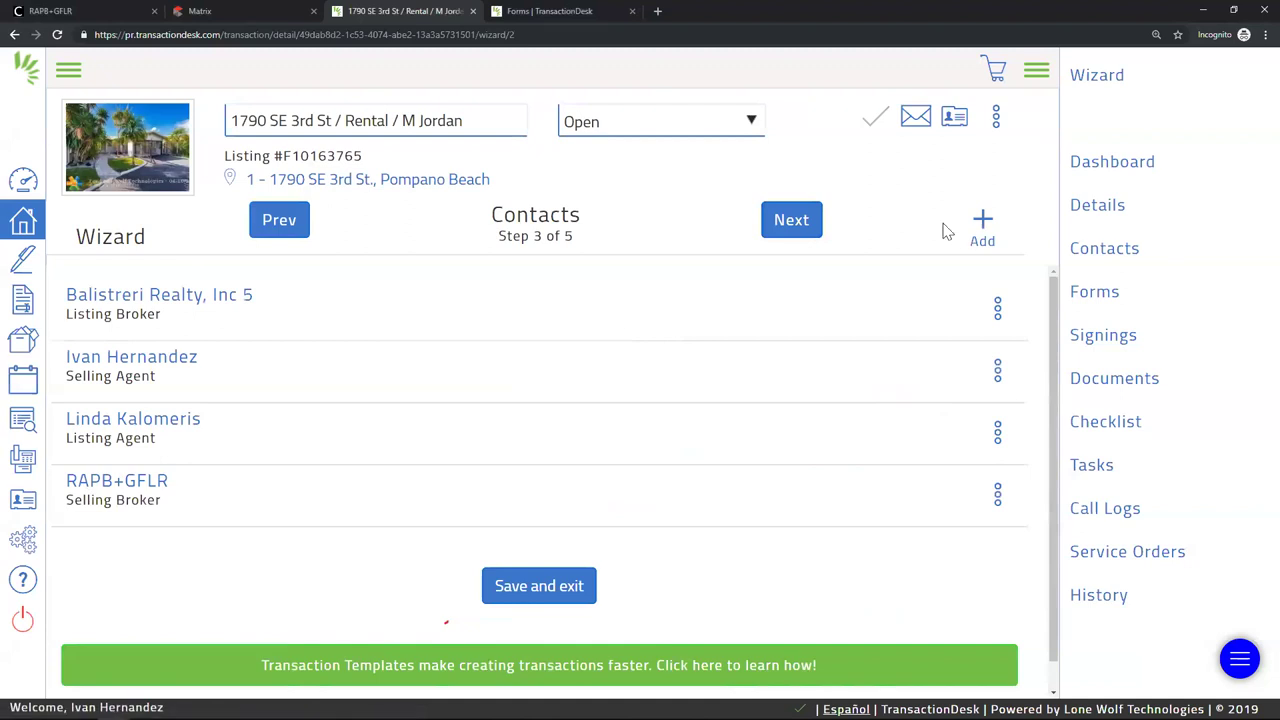
Open the + Add menu on the Contacts step to add another contact.
left_click(985, 226)
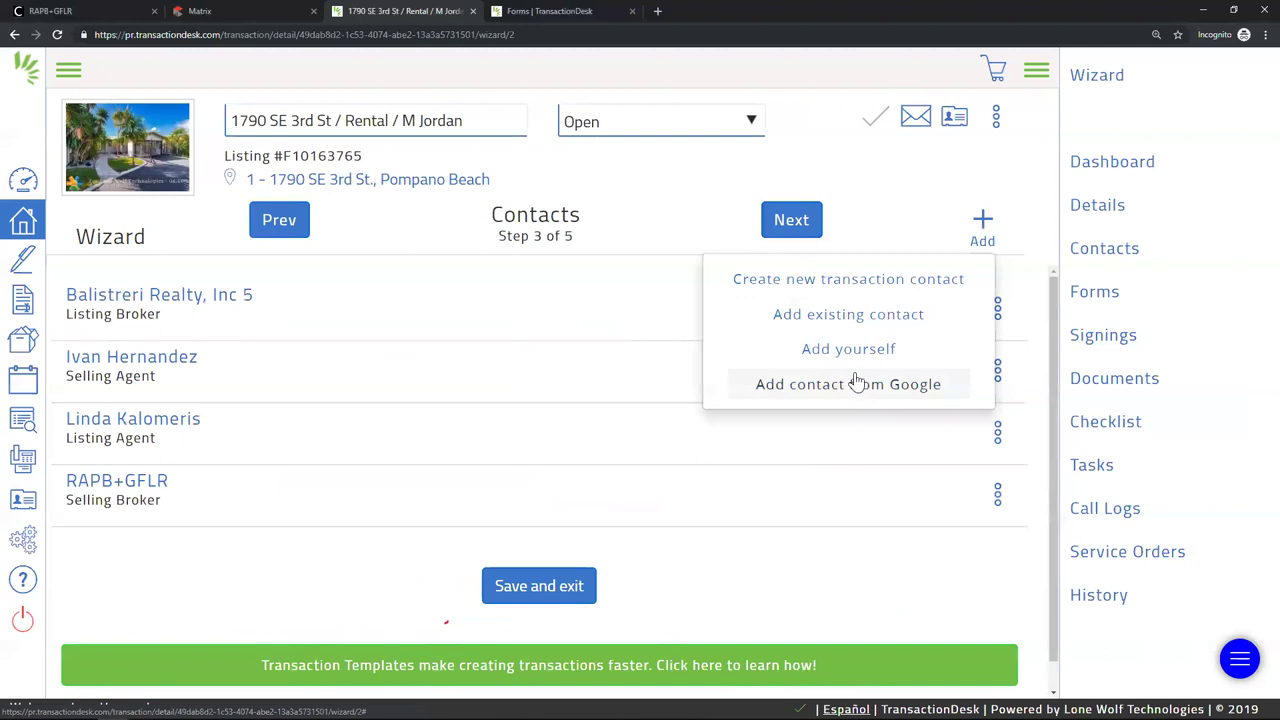
Add the existing Tenant contact to the transaction and save its contact details.
left_click(866, 322)
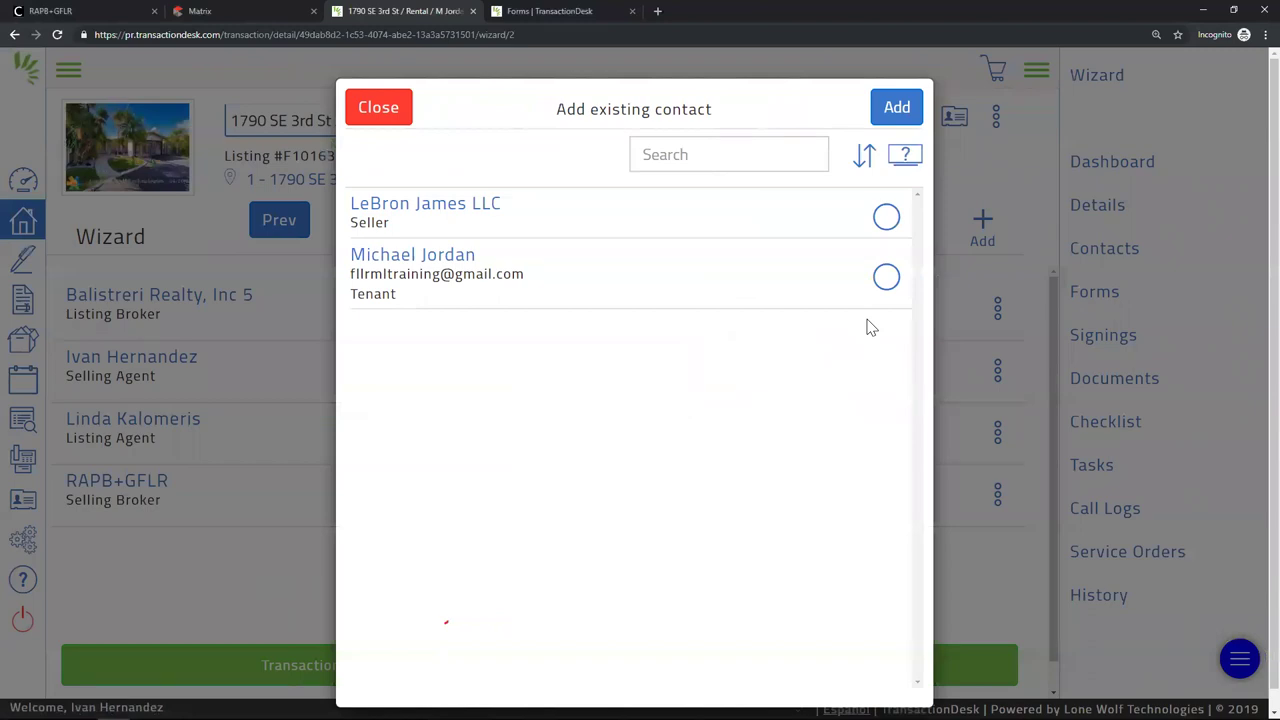
left_click(884, 290)
left_click(893, 106)
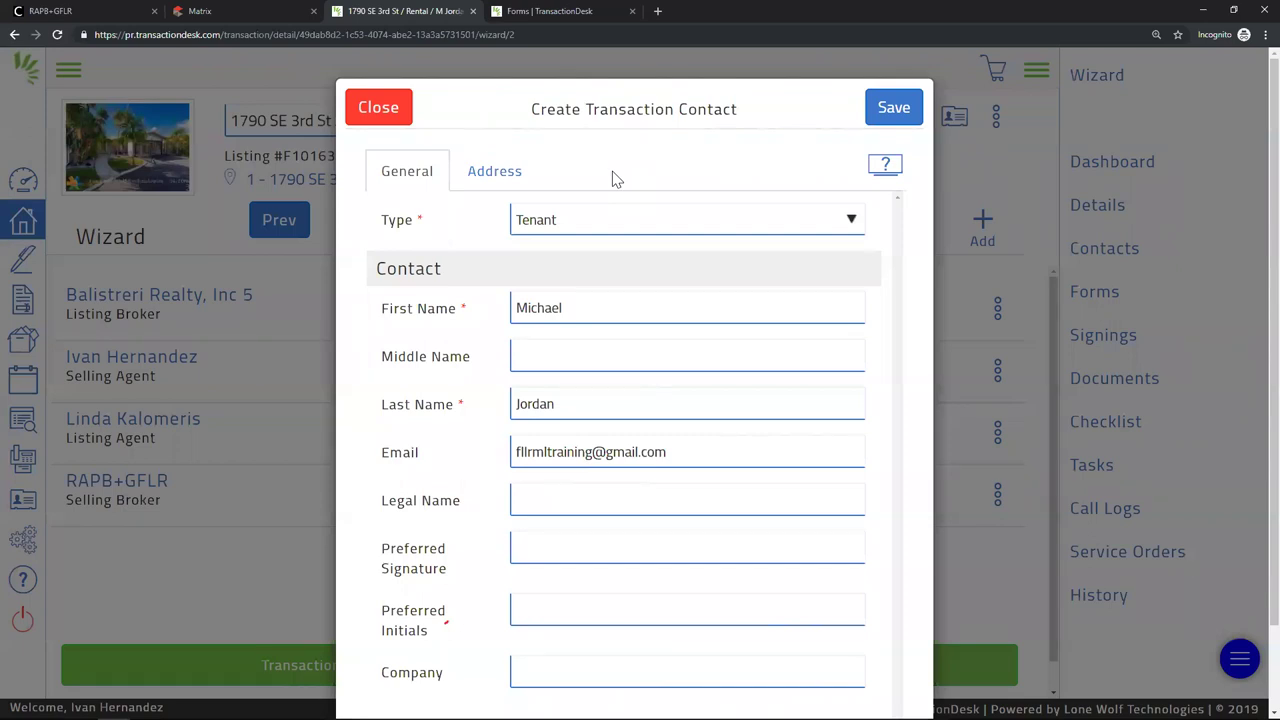
left_click(885, 118)
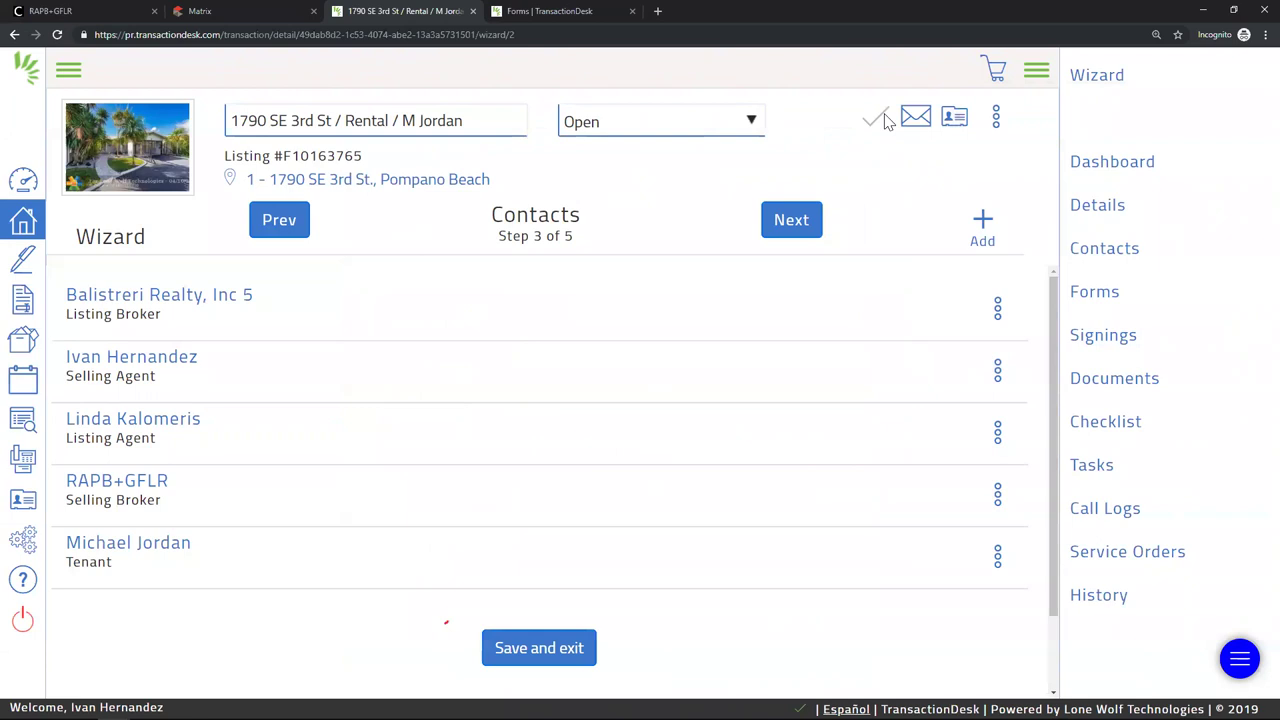
Save the transaction and exit the lease wizard.
key("Tab")
left_click(510, 634)
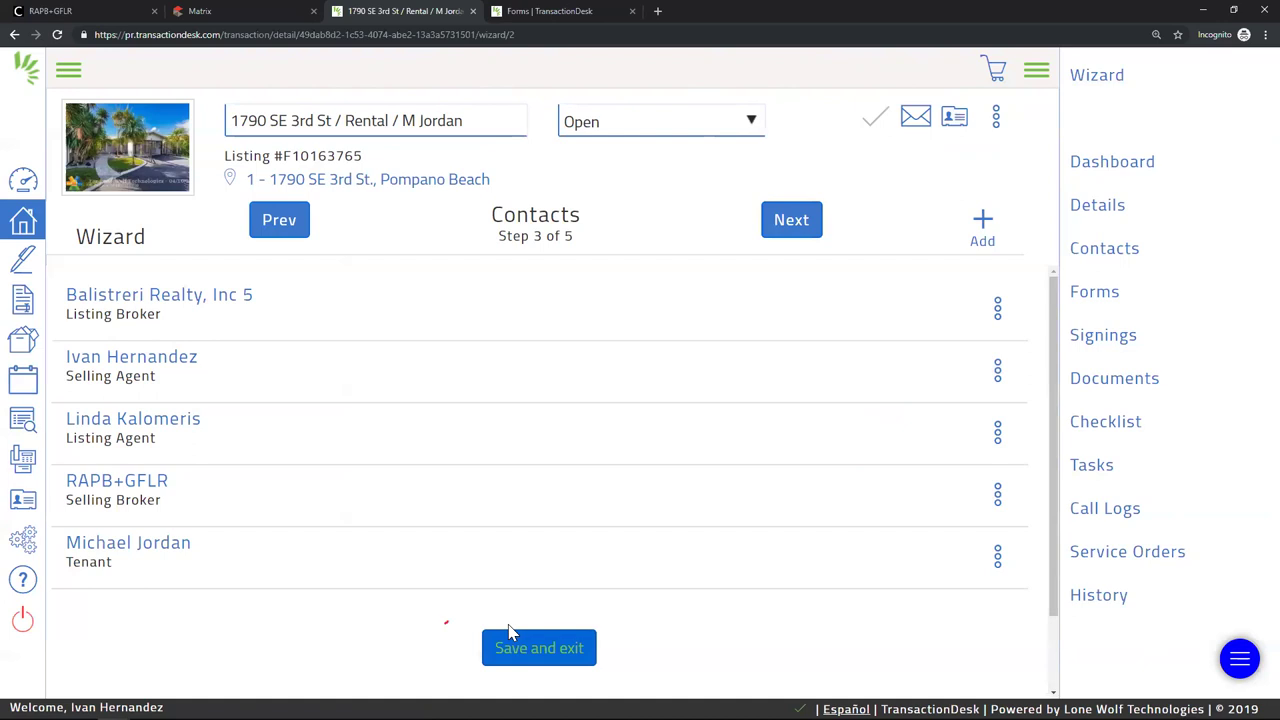
left_click(510, 640)
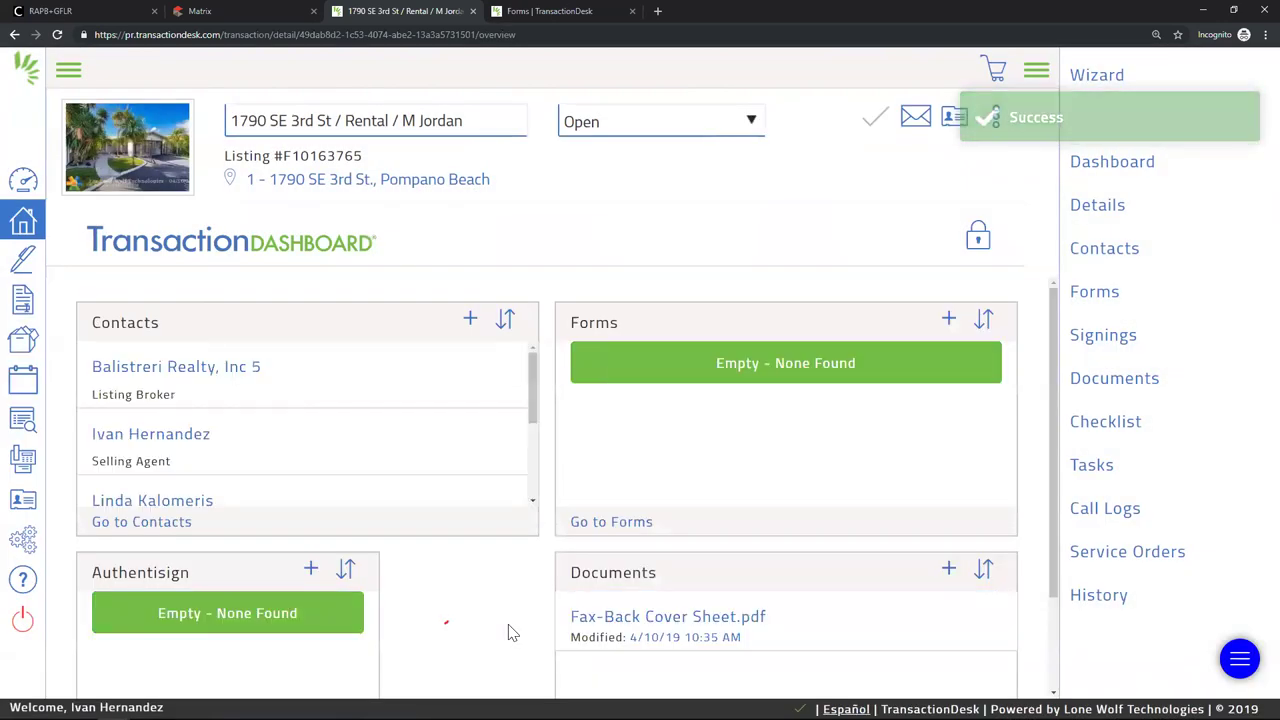
Close the Forms and transaction tabs and relaunch TransactionDesk from My Realtor Dash.
left_click(626, 11)
left_click(631, 11)
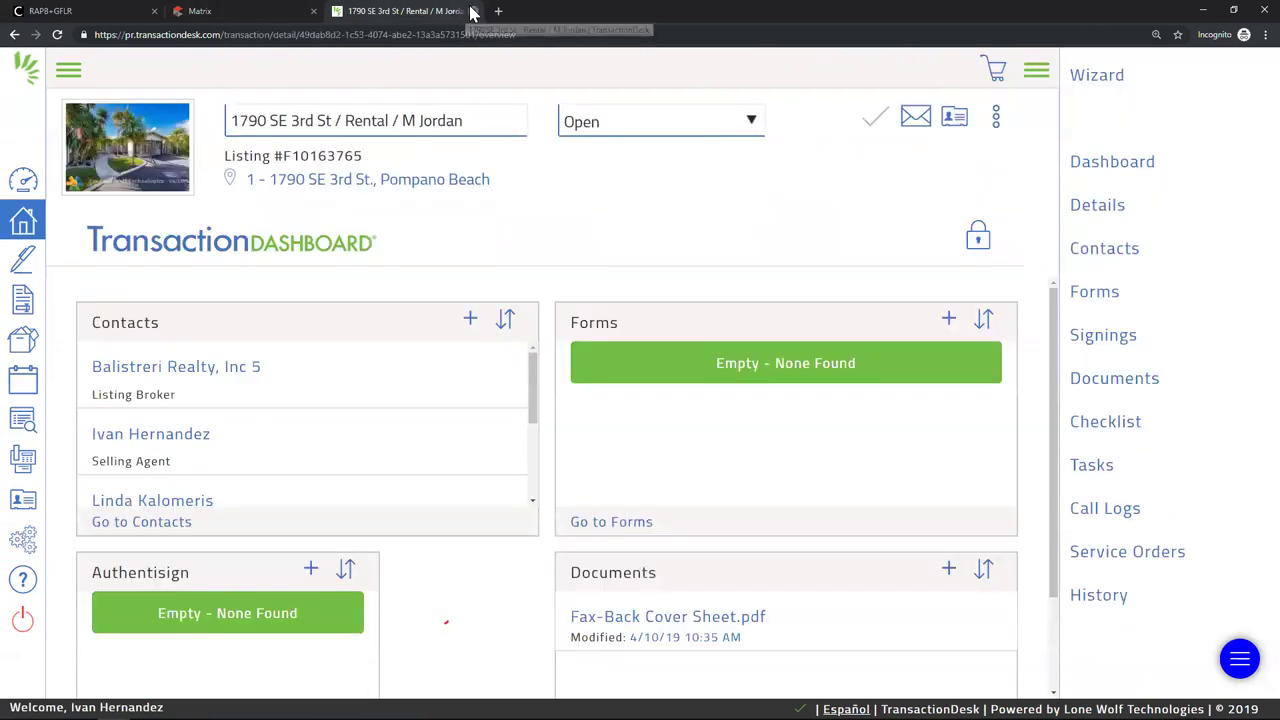
left_click(465, 11)
left_click(75, 11)
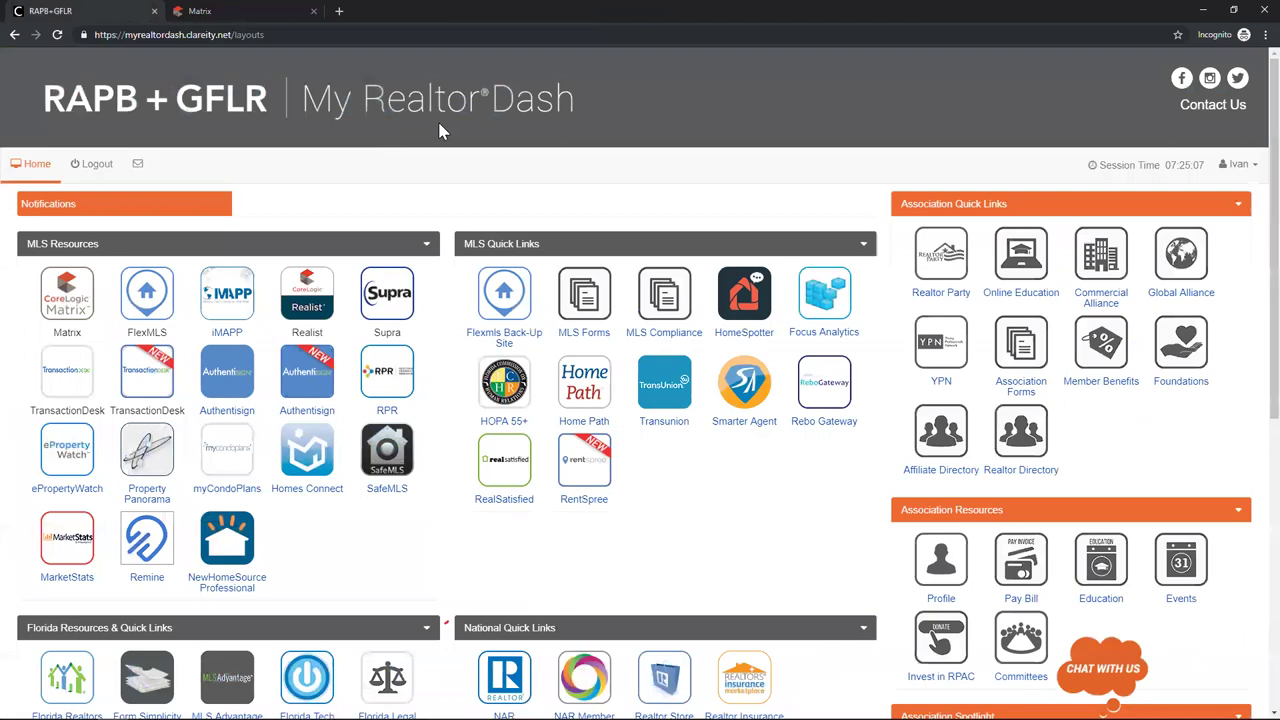
left_click(64, 379)
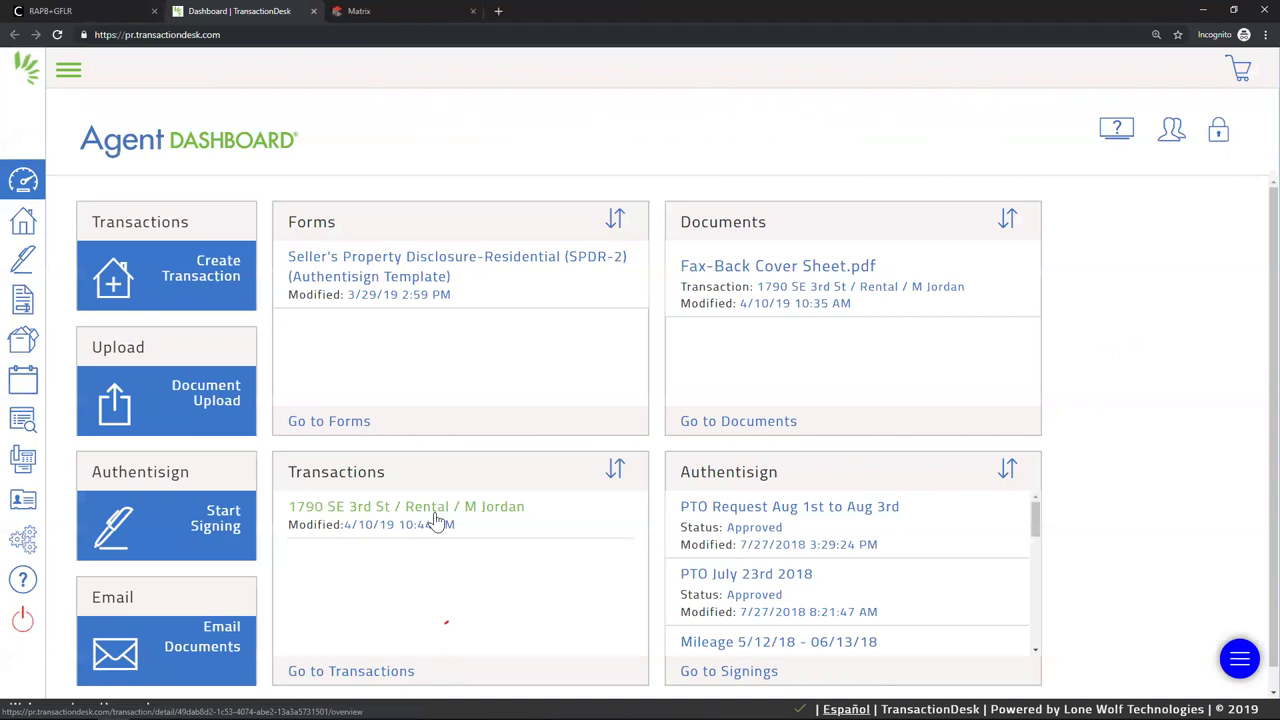
left_click(376, 508)
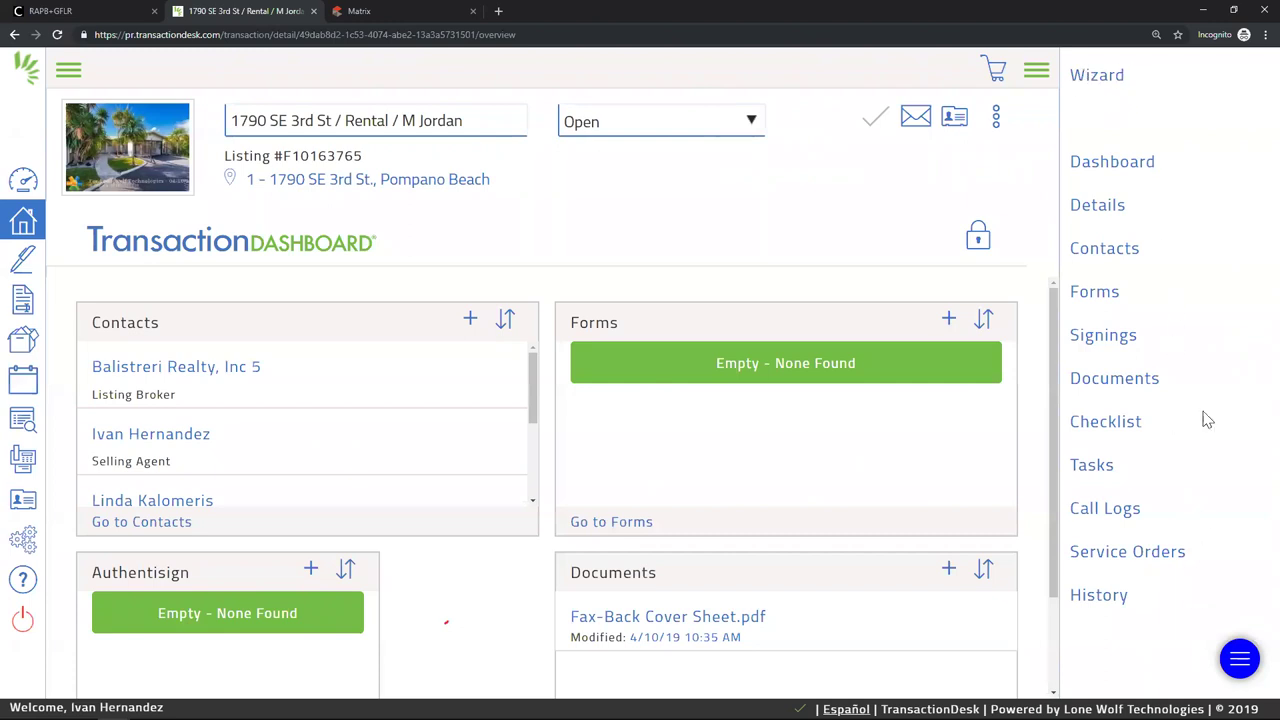
Hide and reshow the Wizard sidebar twice to return to Contacts step 3 of 5.
left_click(1038, 72)
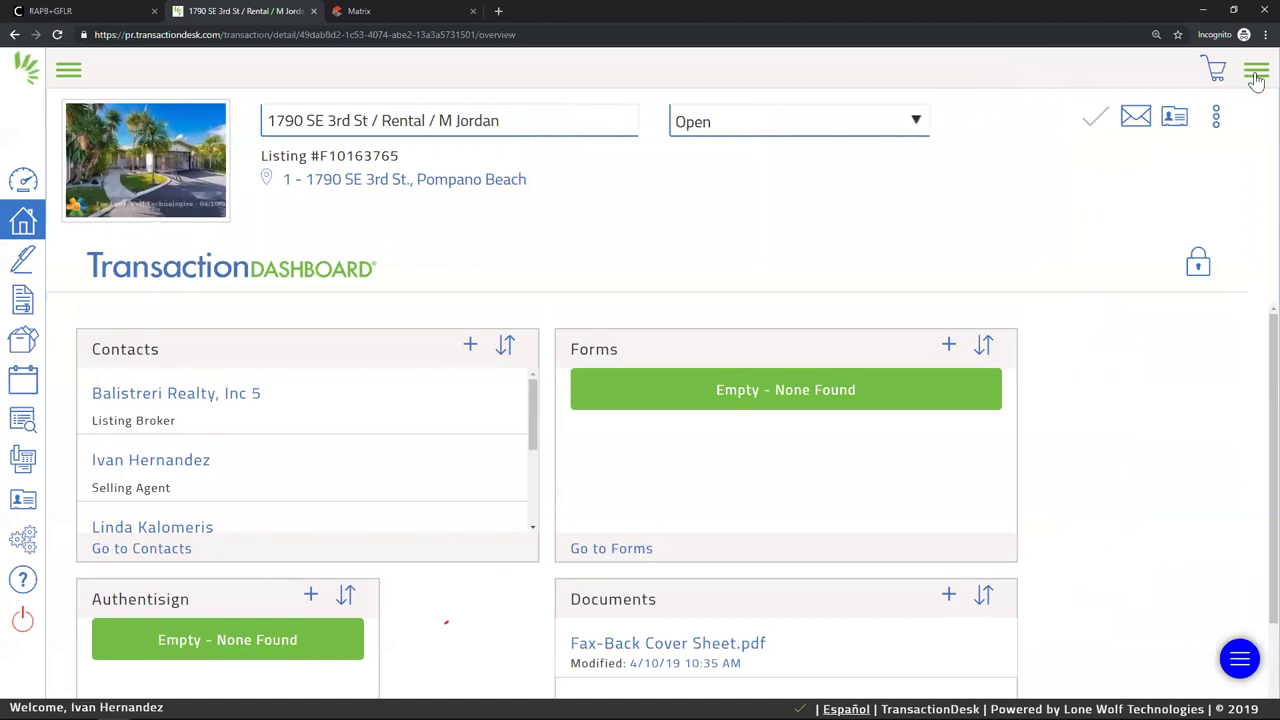
left_click(1256, 76)
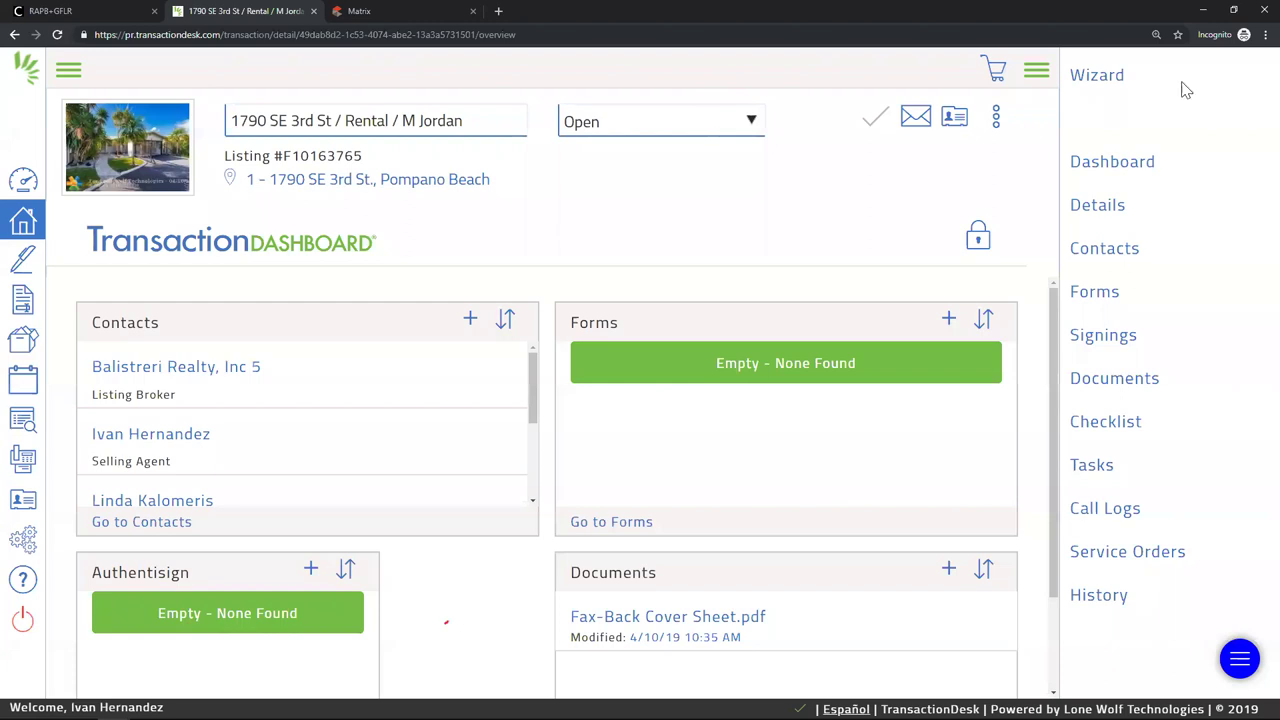
left_click(1036, 70)
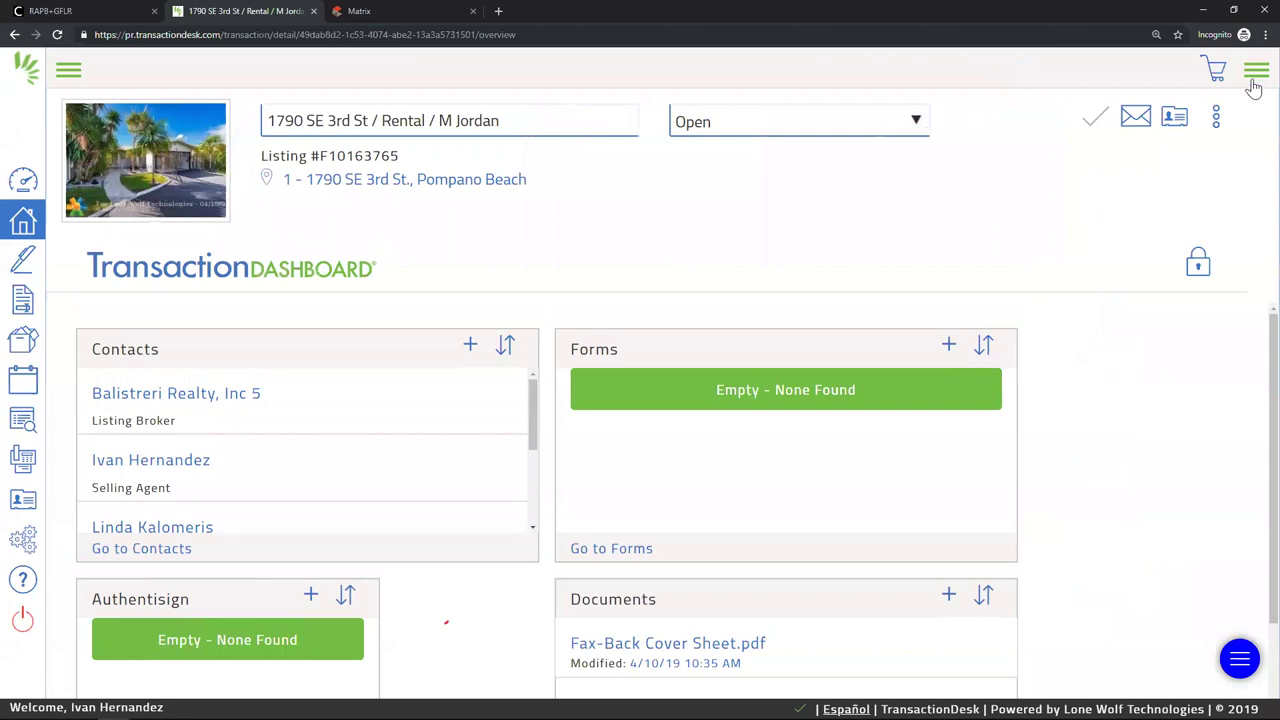
left_click(1256, 73)
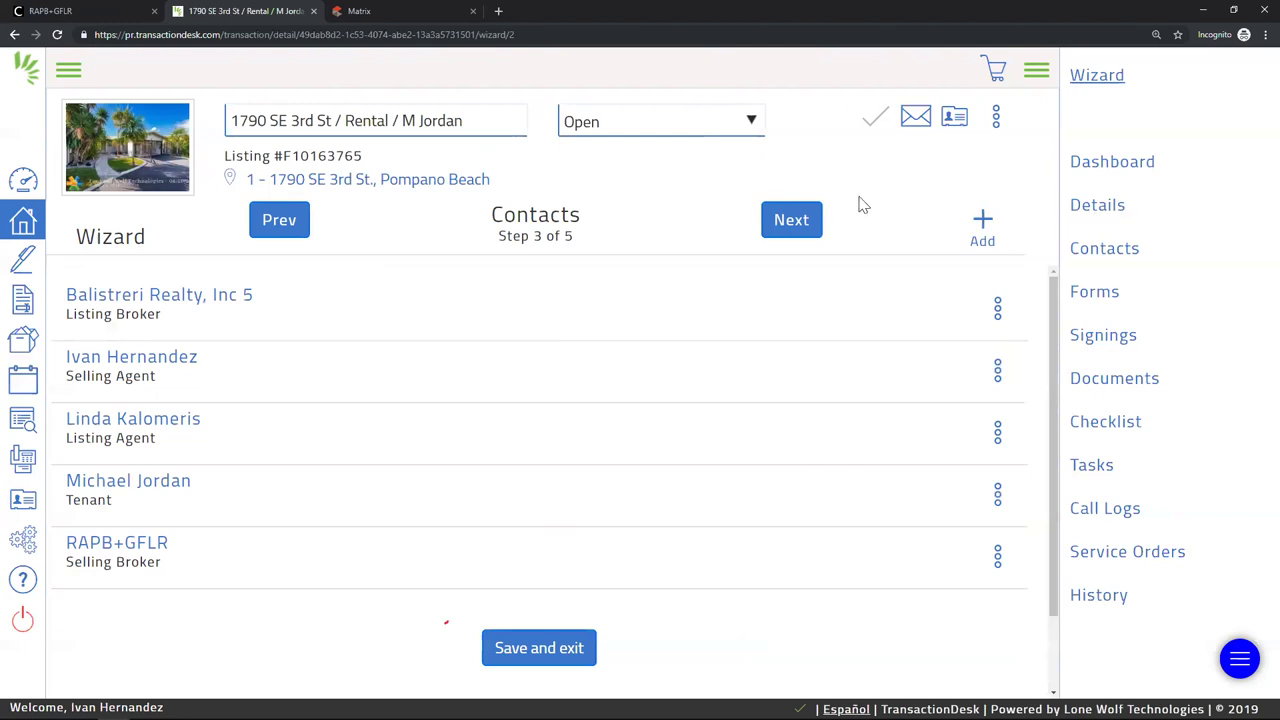
Advance the rental wizard from Contacts to Forms step 4 of 5, currently empty.
key("Tab")
key("Return")
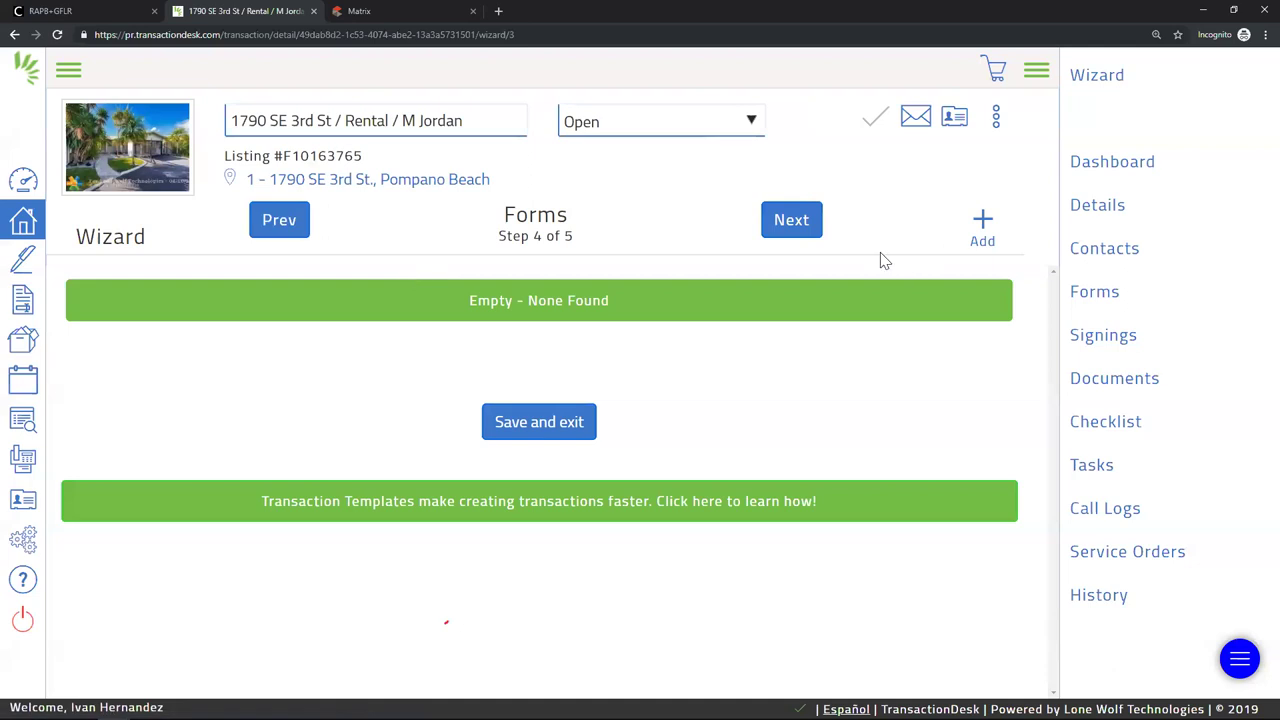
Search the form library for 'contract lease' and add the Contract to Lease (CL-6) form.
left_click(983, 225)
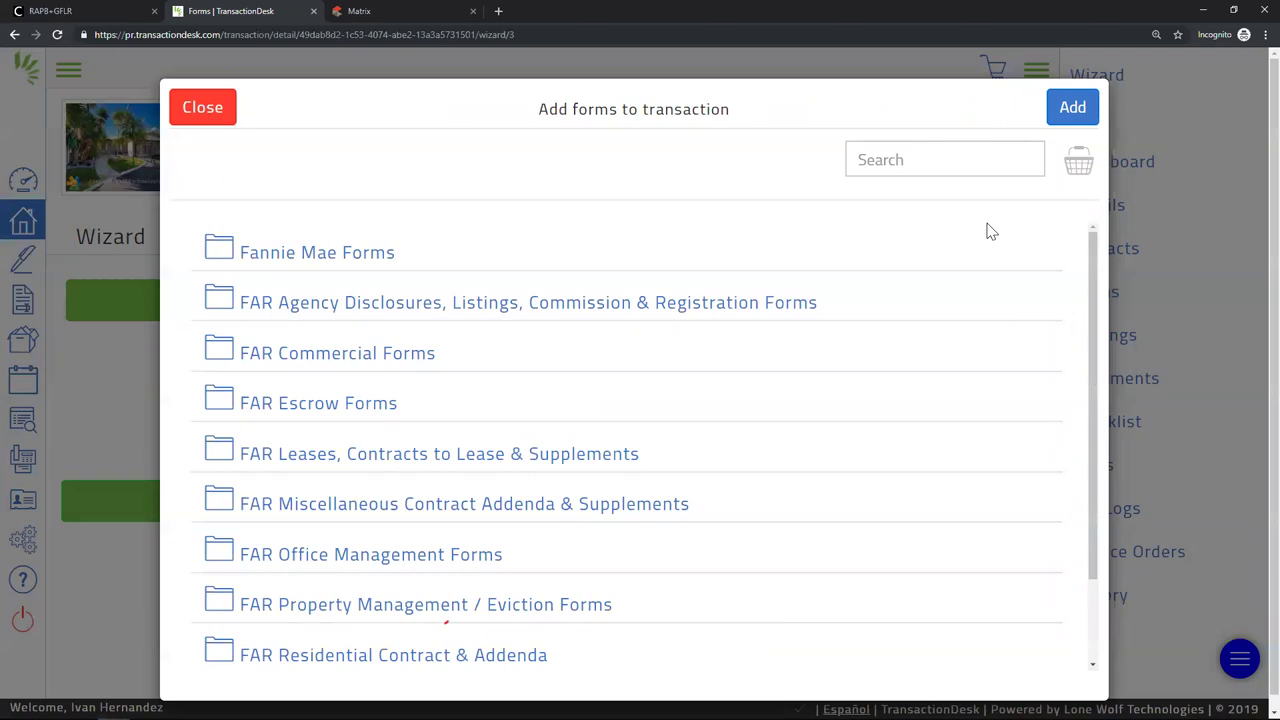
left_click(904, 158)
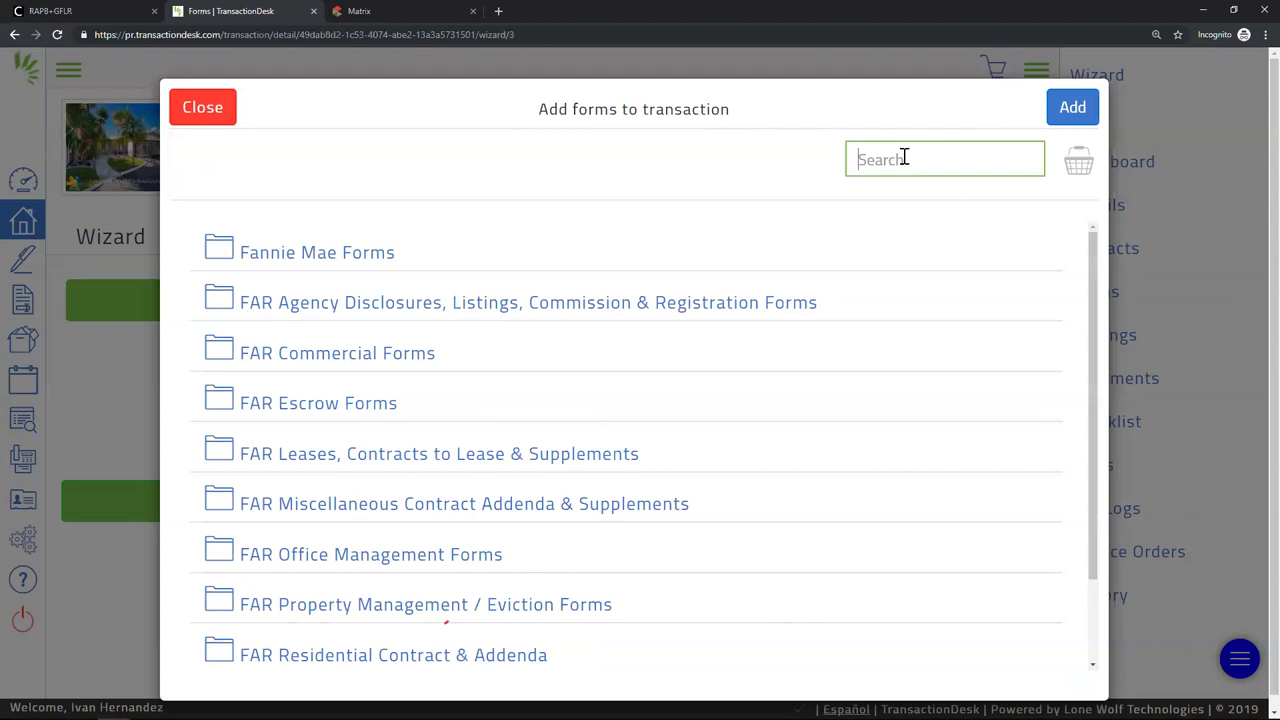
type("contract lease")
key("Return")
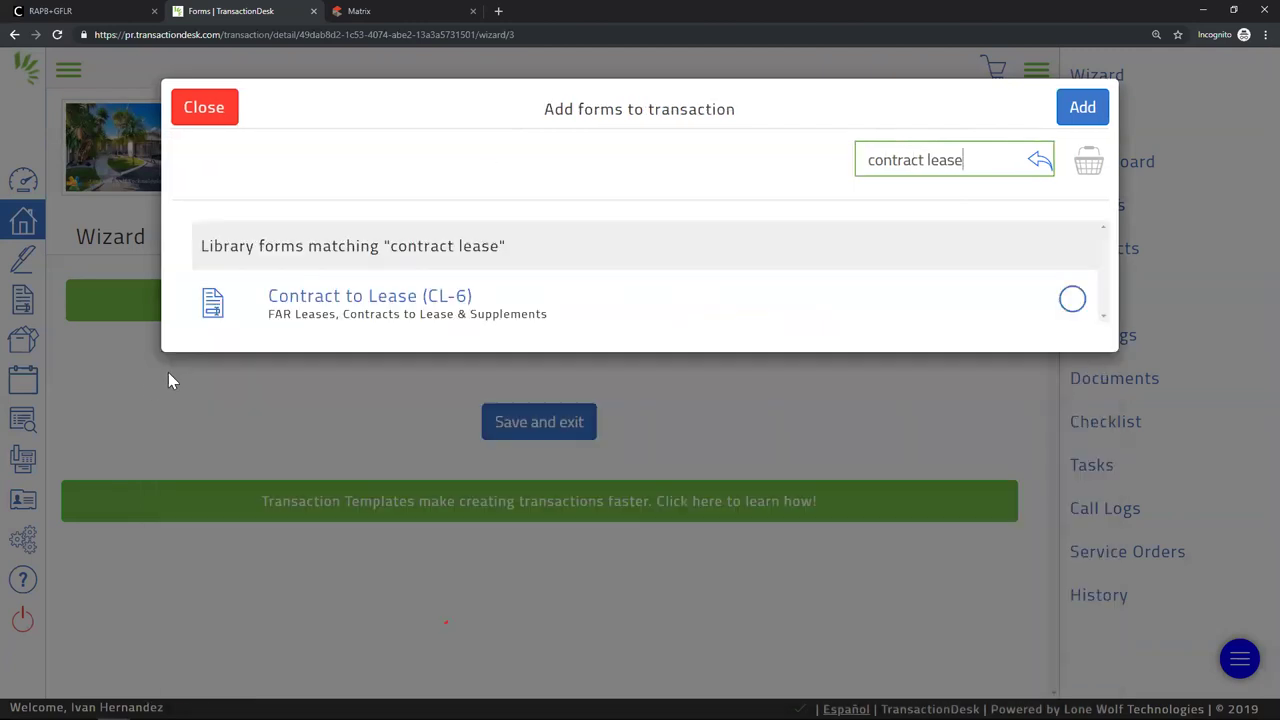
left_click(1070, 299)
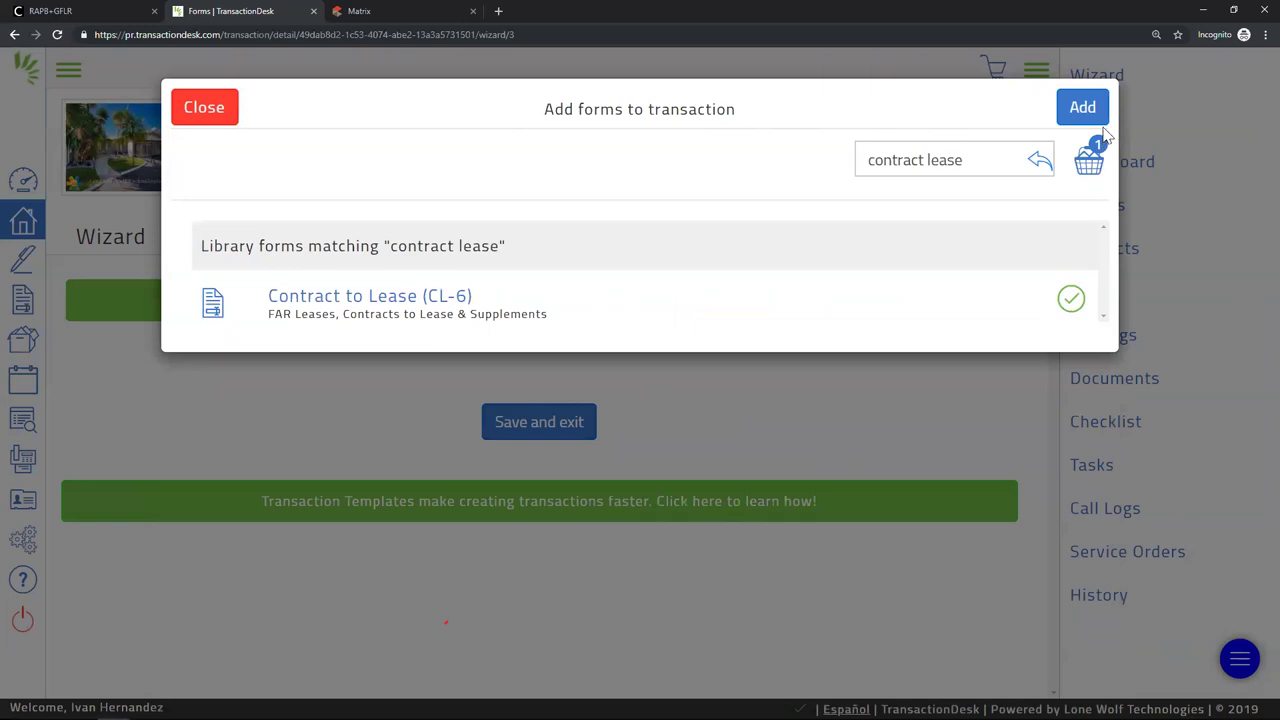
left_click(1082, 107)
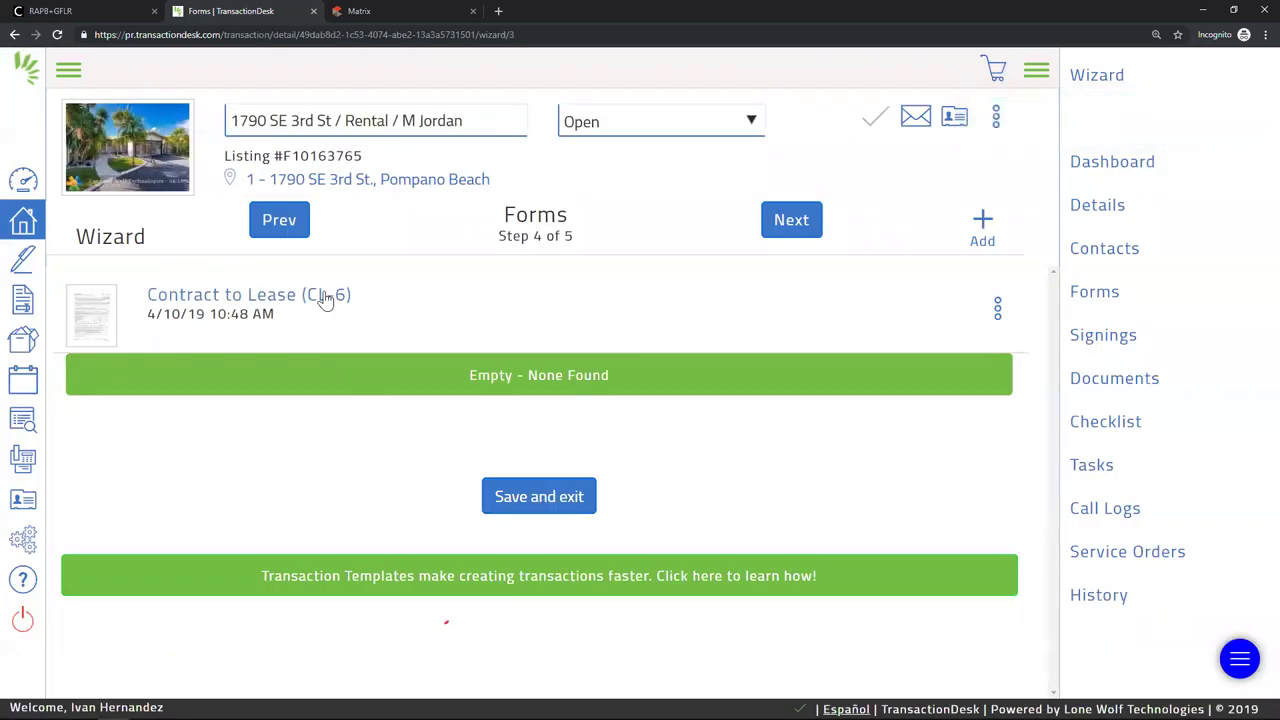
Advance to Documents step 5 of 5 and preview Fax-Back Cover Sheet.pdf.
key("Return")
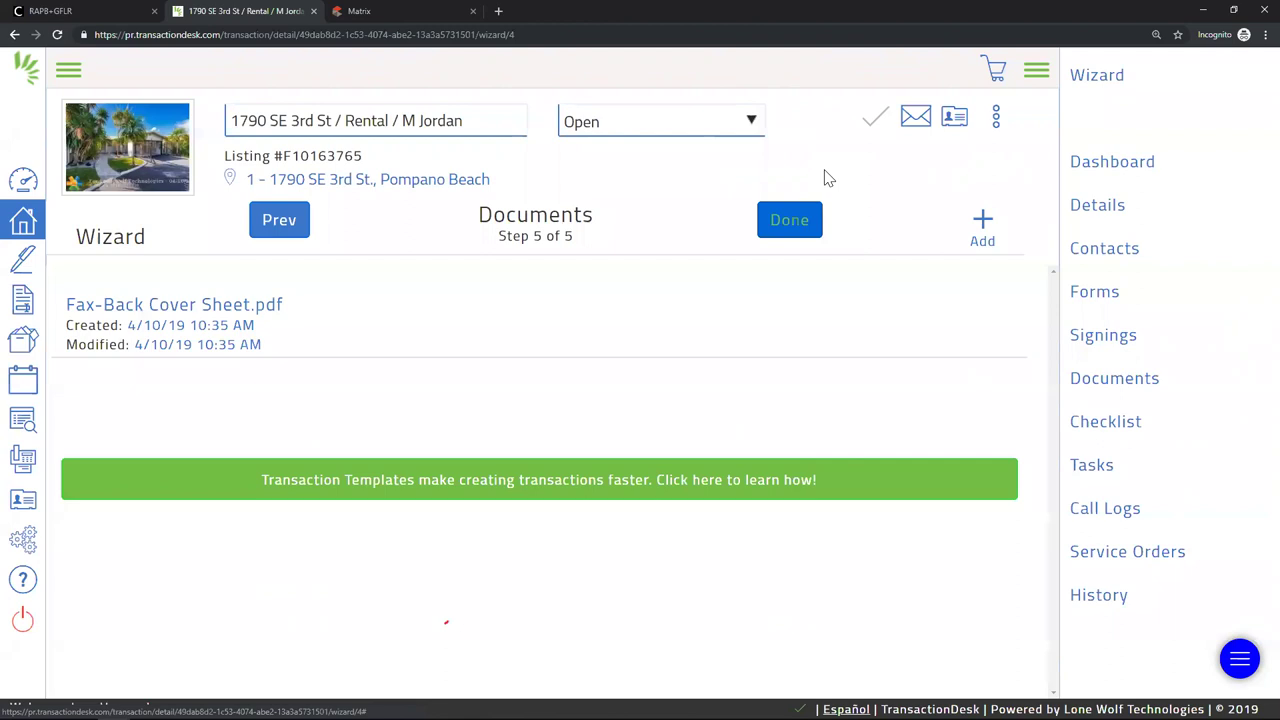
left_click(200, 305)
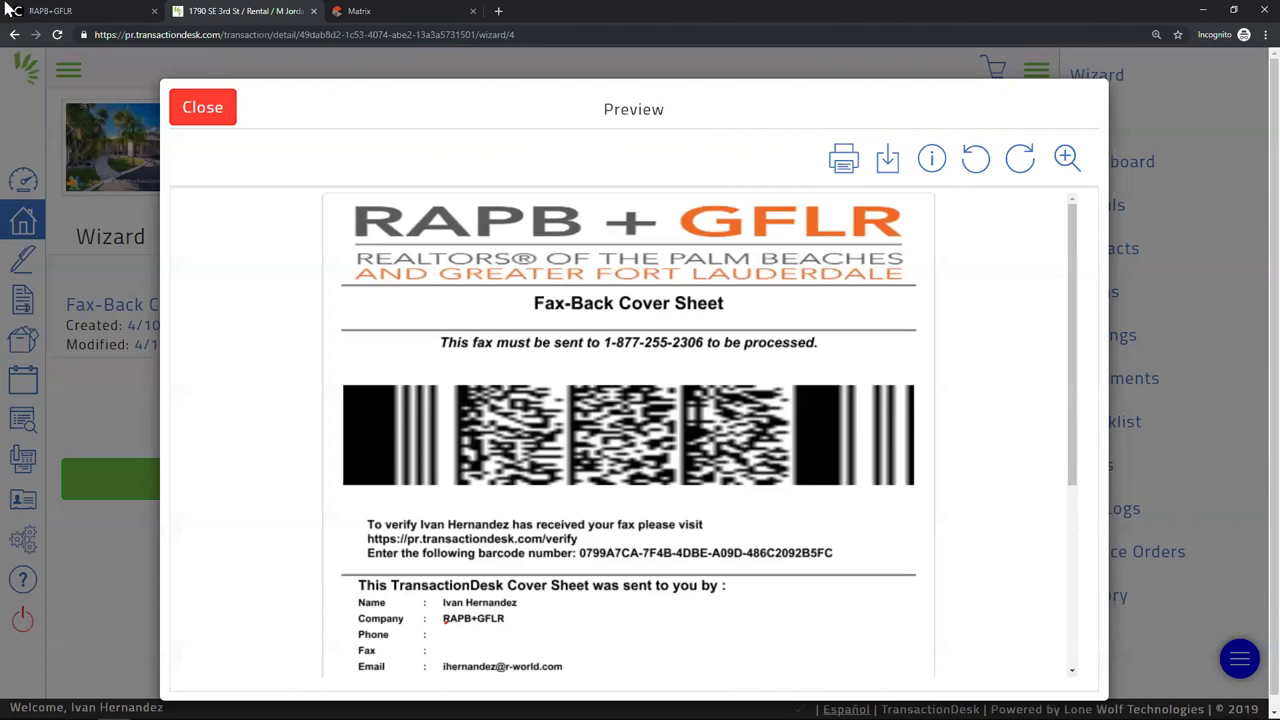
Duplicate the transaction tab and open the SETUP settings page from the Agent Dashboard.
right_click(265, 9)
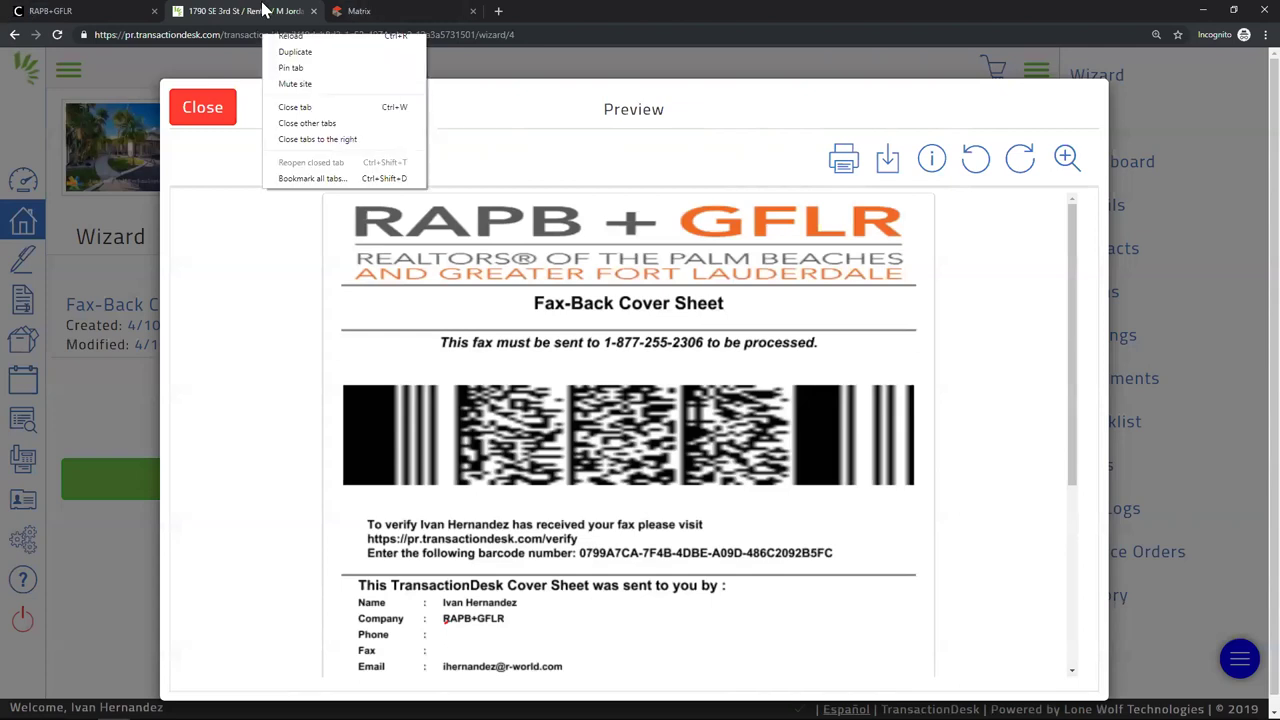
left_click(304, 51)
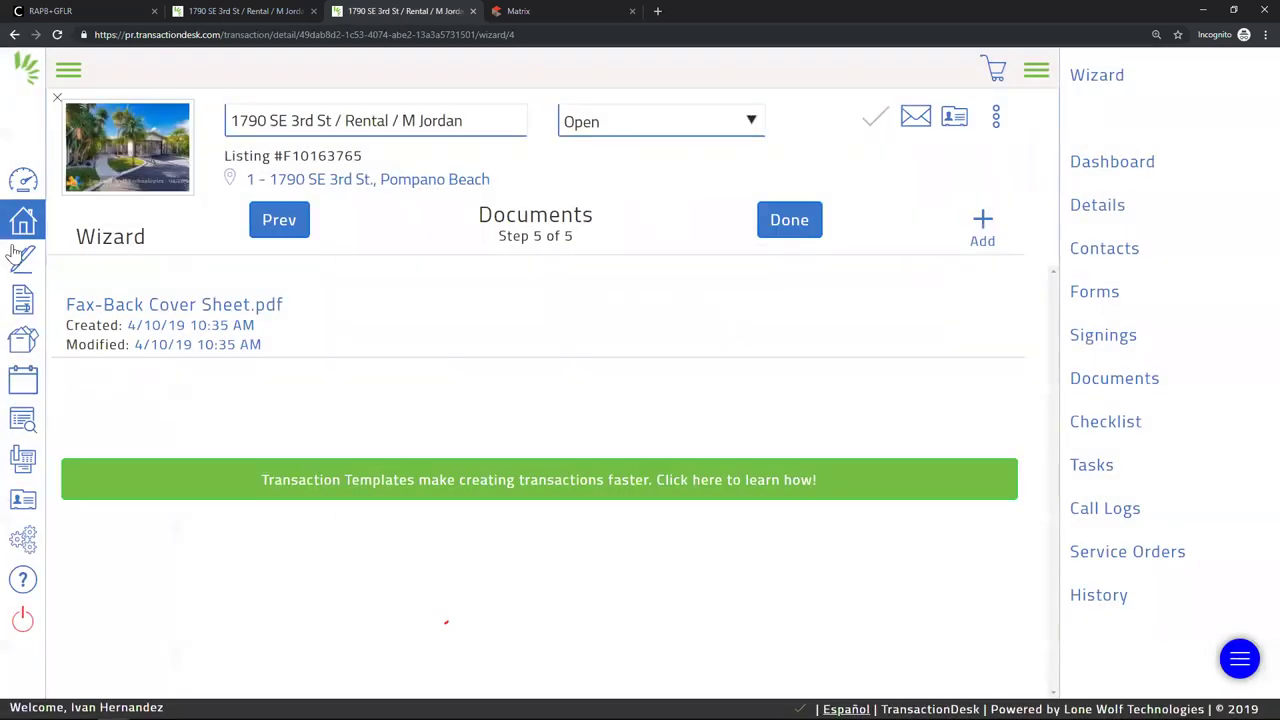
left_click(19, 194)
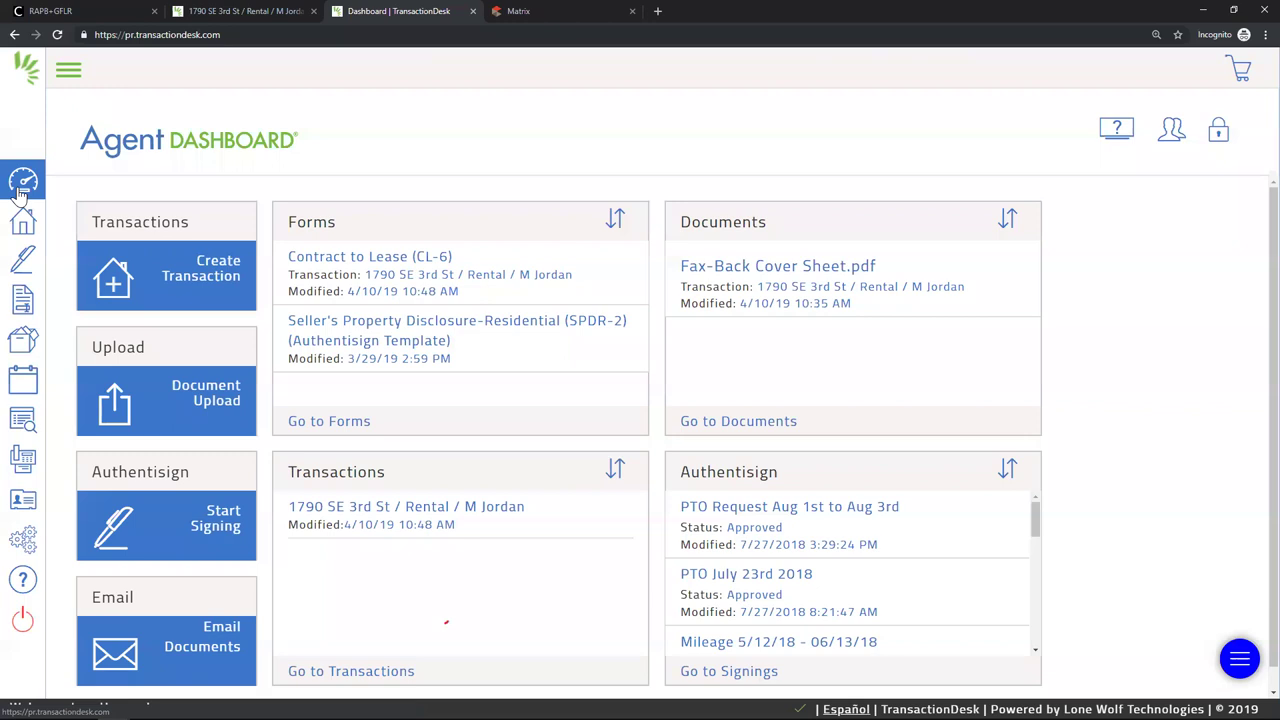
left_click(64, 74)
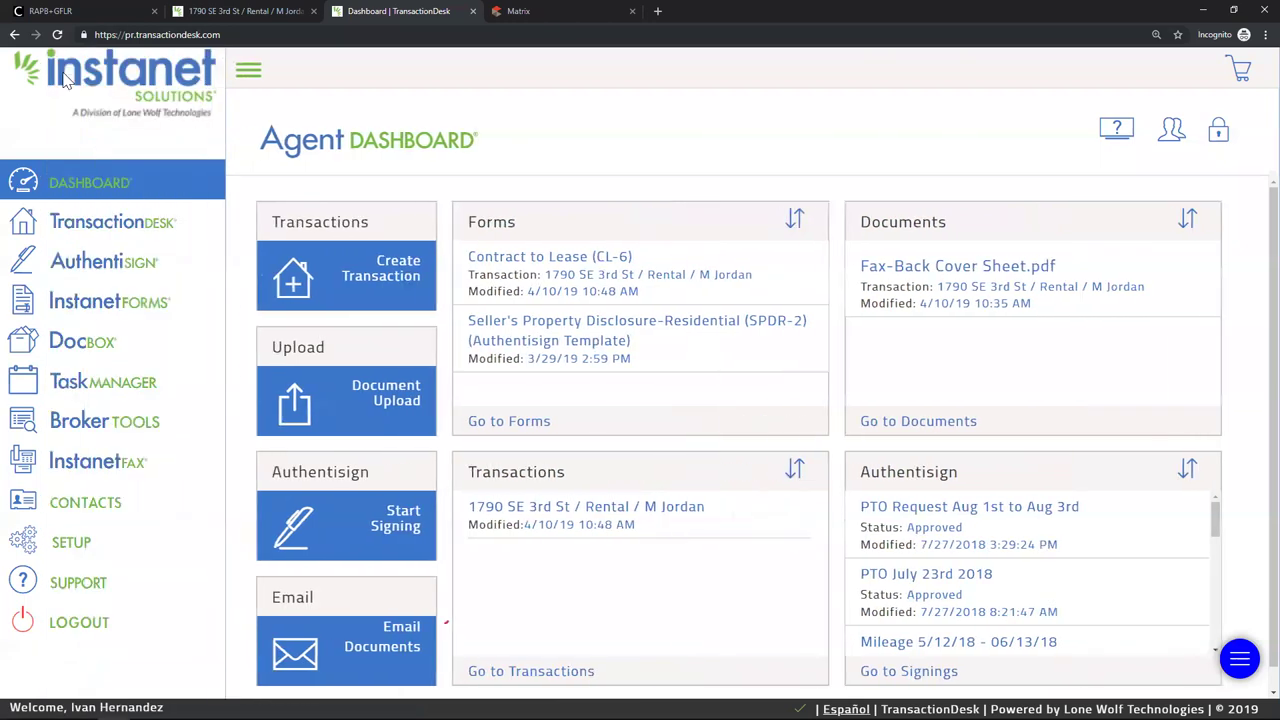
left_click(69, 545)
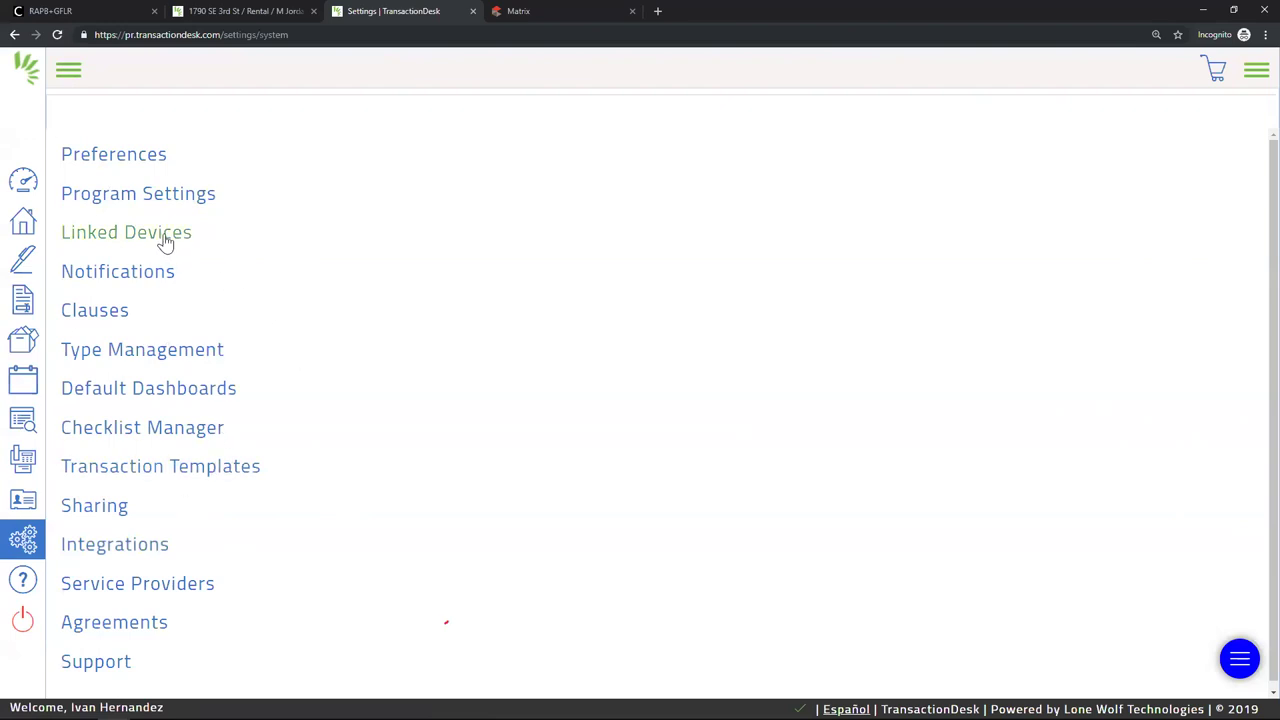
Expand Fax Settings in Program Settings and follow the link to renew the expired fax number.
left_click(114, 194)
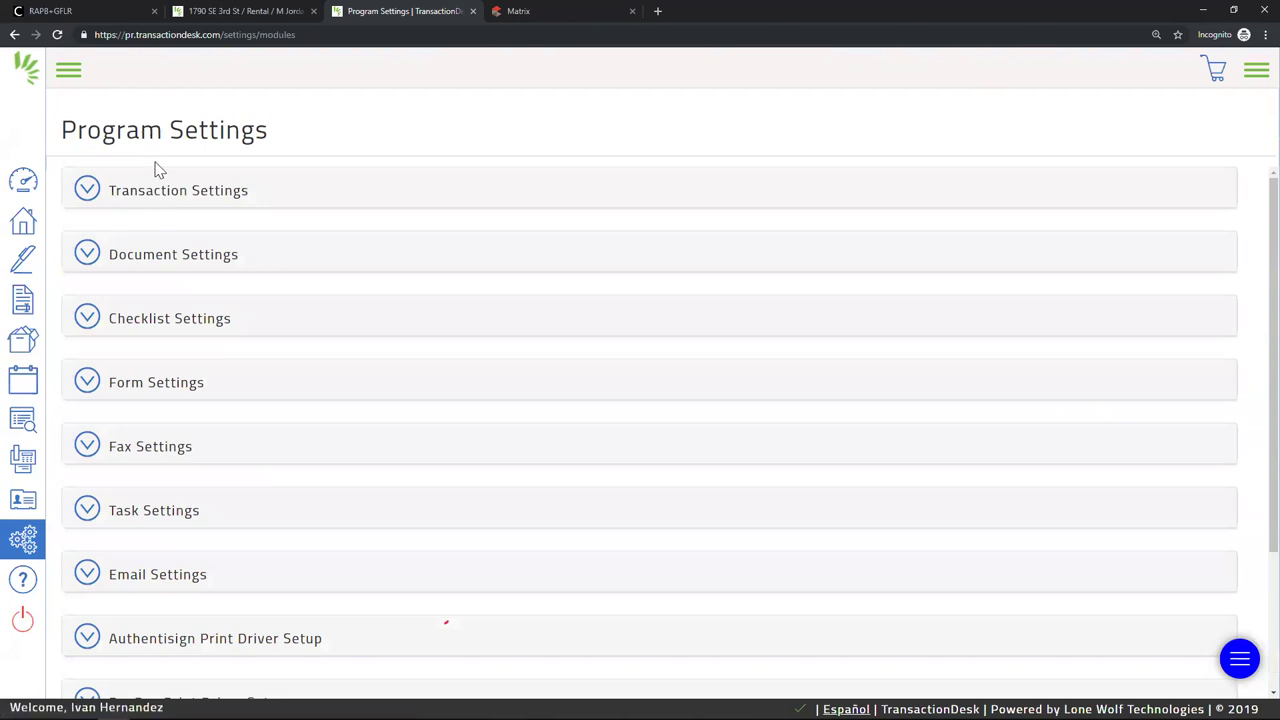
scroll(396, 344, "down", 1)
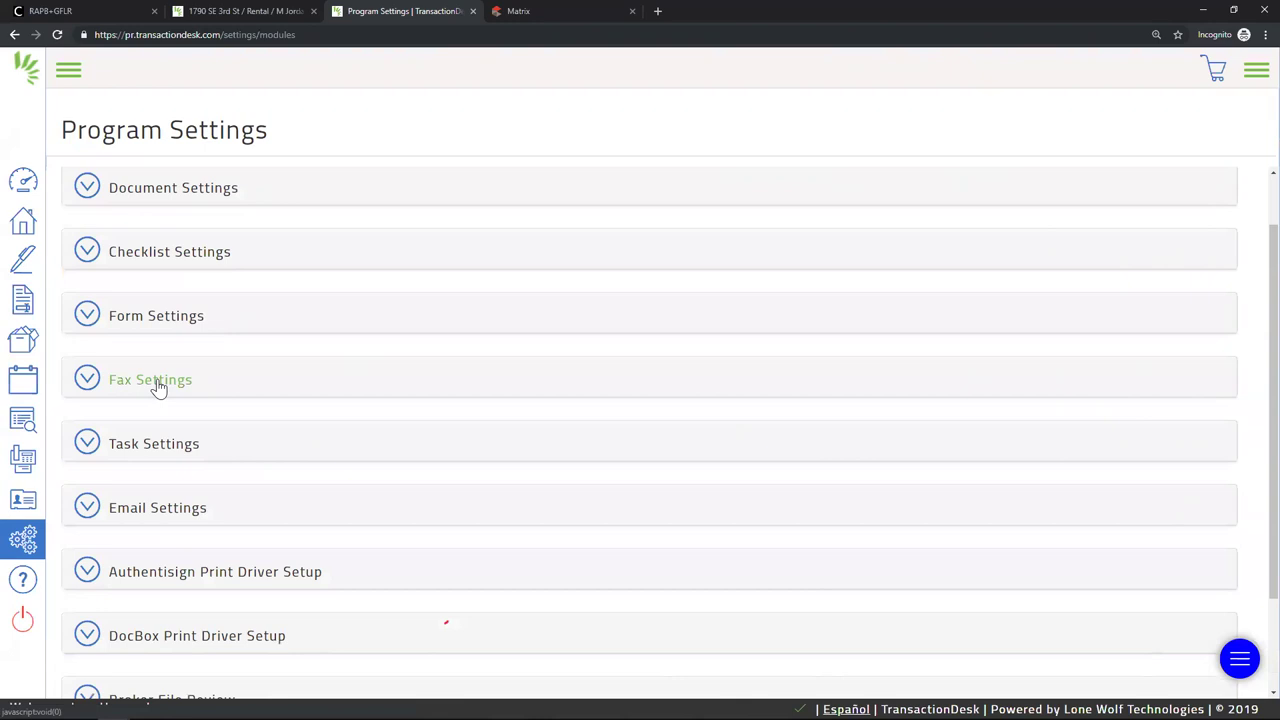
left_click(157, 390)
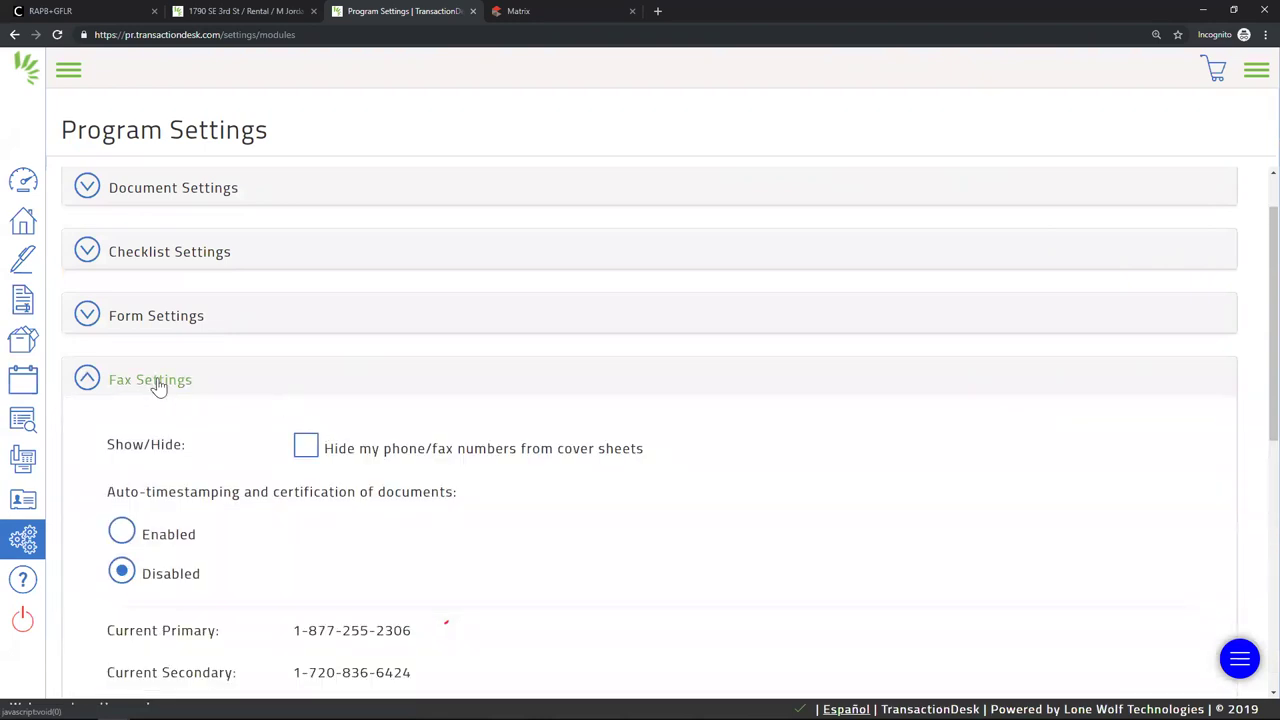
scroll(283, 428, "down", 3)
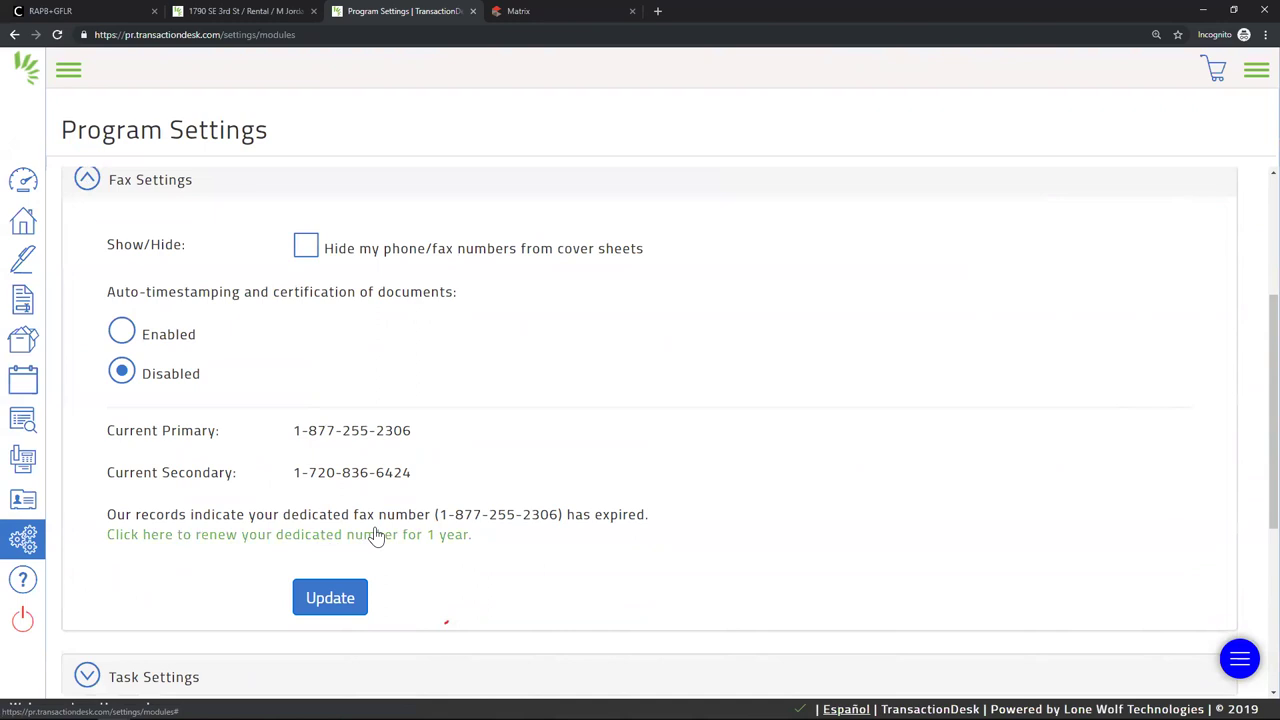
left_click(376, 537)
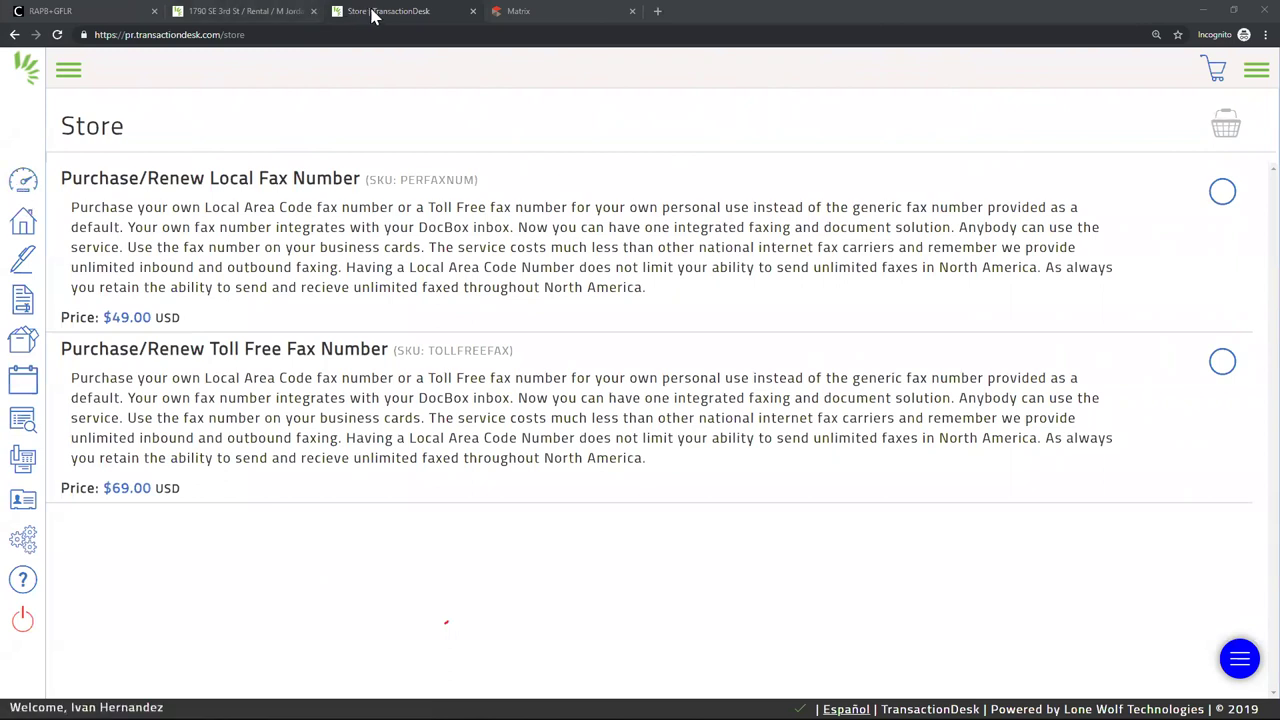
left_click(255, 11)
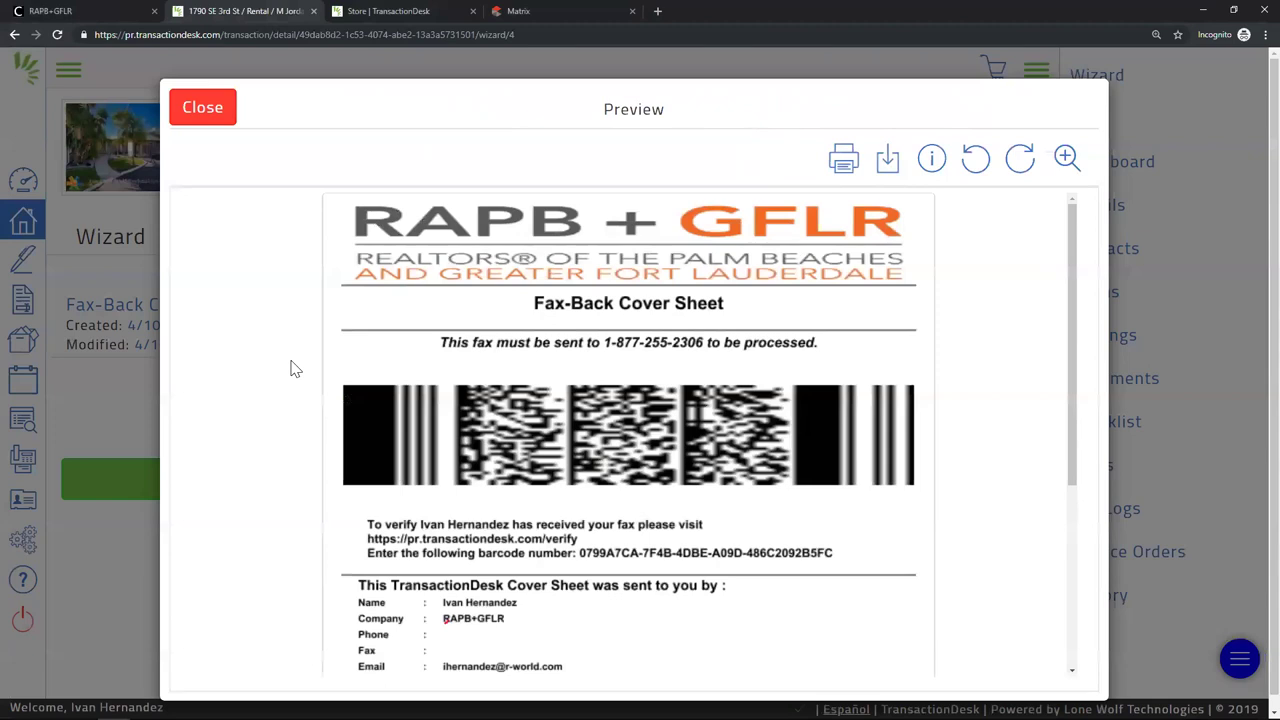
left_click(203, 108)
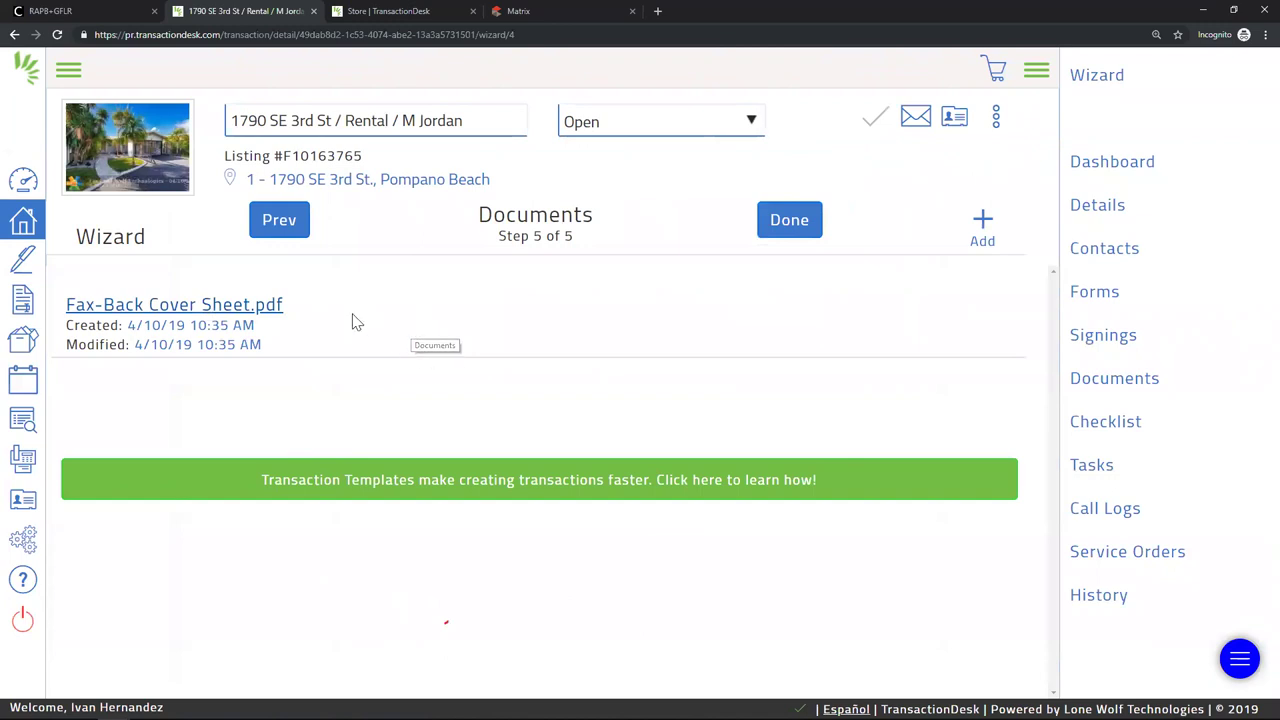
Re-preview and close Fax-Back Cover Sheet.pdf, then open the Create New upload dialog.
left_click(218, 314)
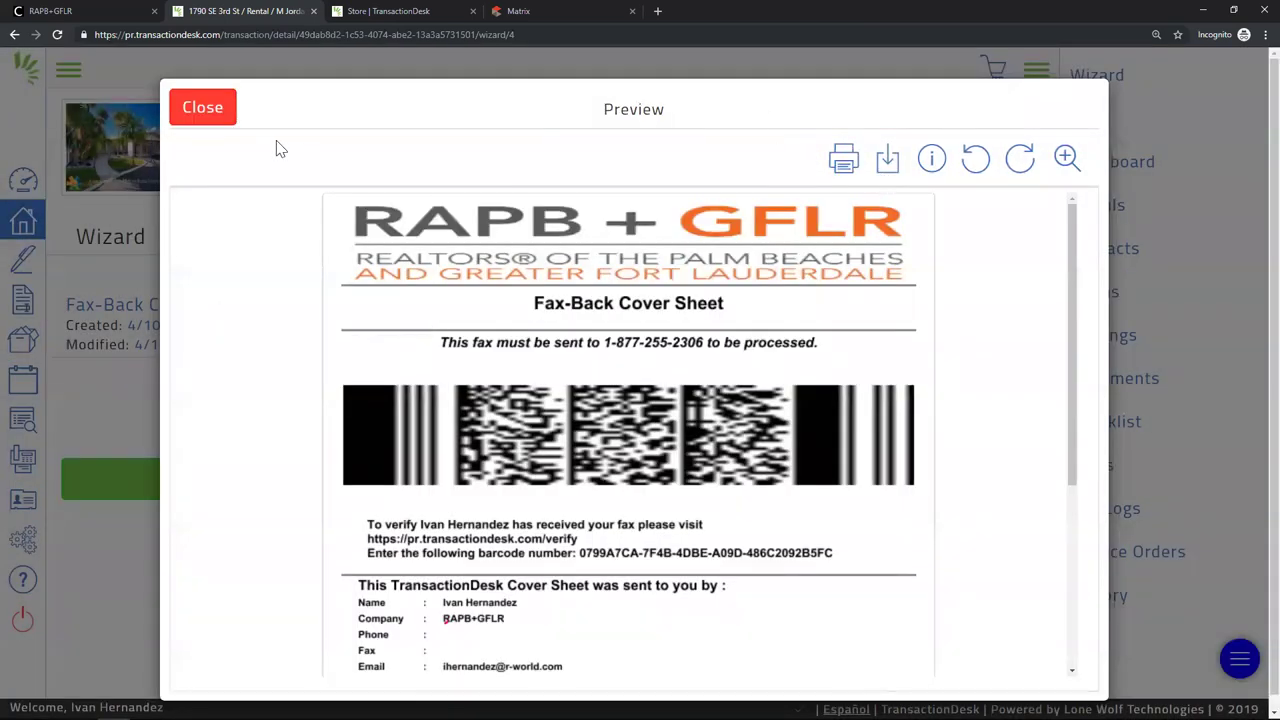
left_click(215, 120)
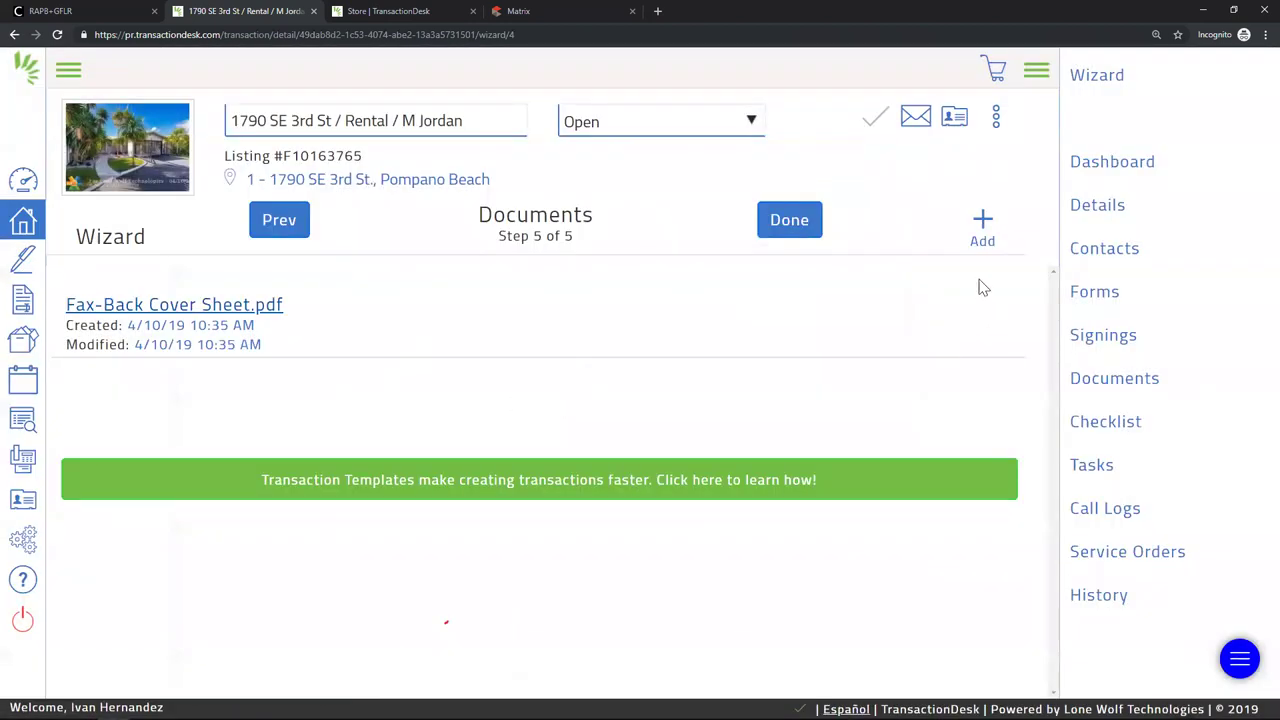
left_click(984, 225)
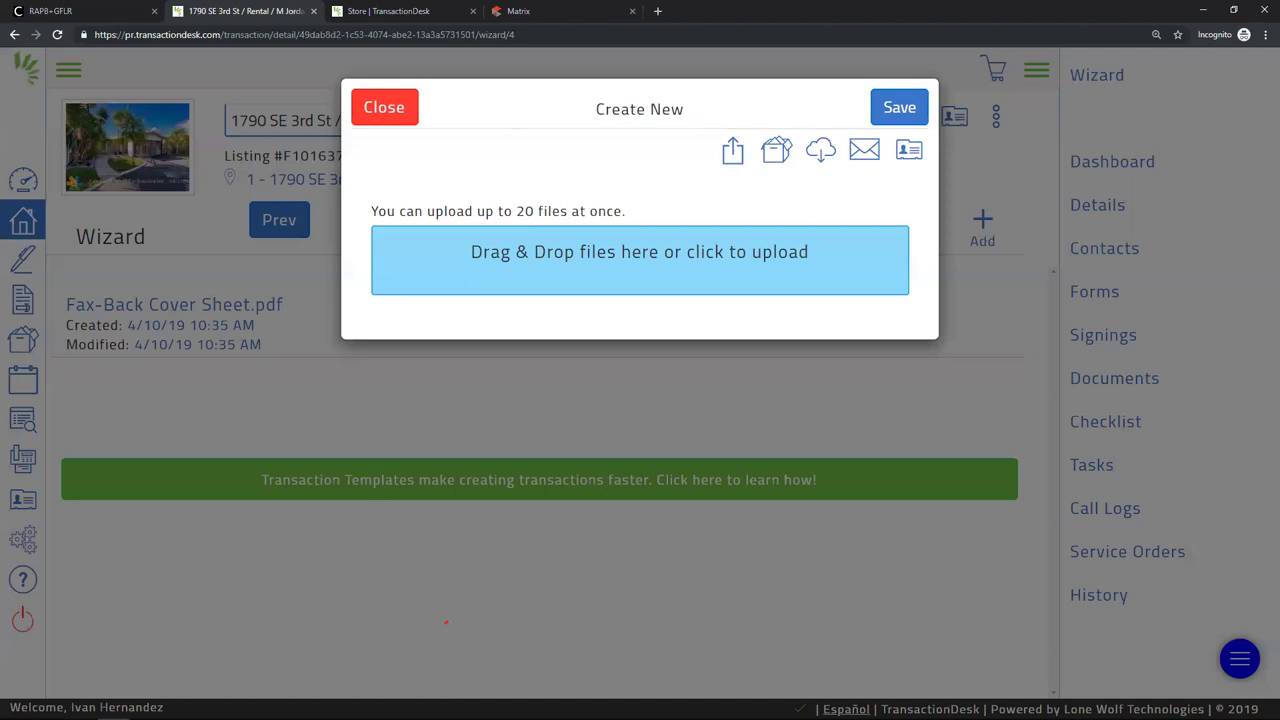
left_click(1233, 10)
left_click(1201, 10)
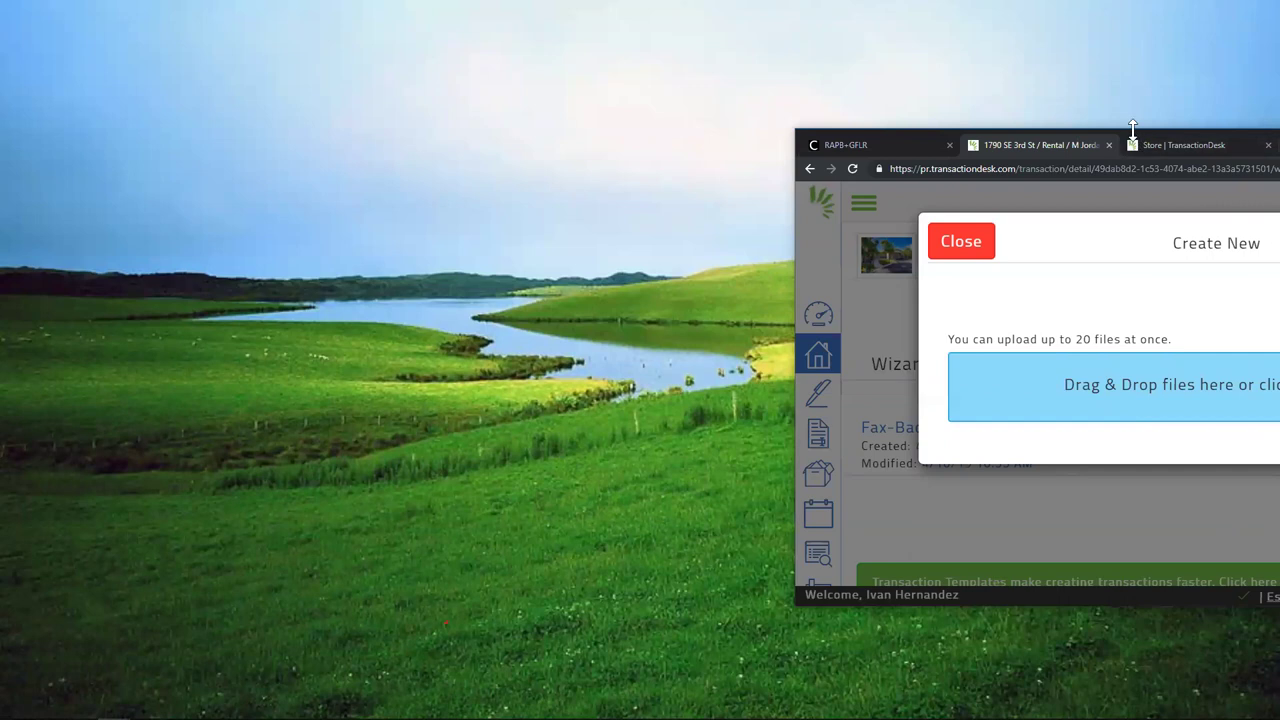
left_click_drag(1132, 127, 1103, 126)
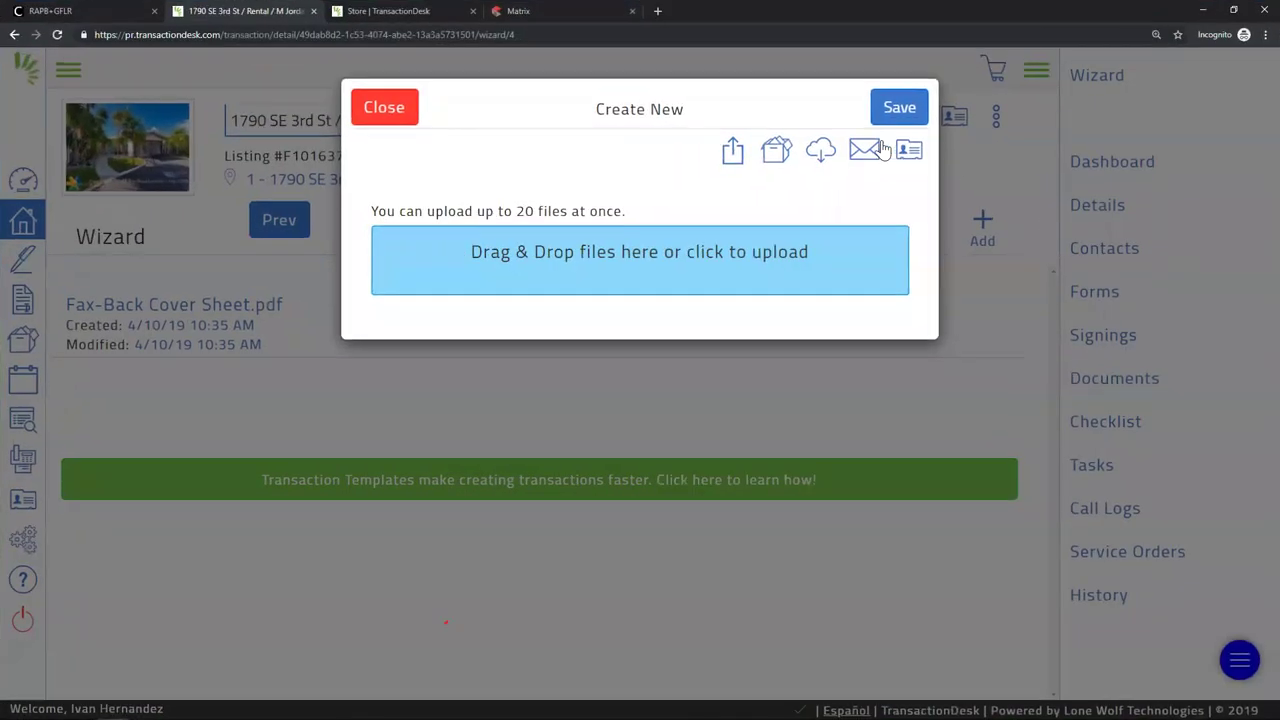
Cancel the file browse without choosing a file and switch to the Store tab's fax number offers.
left_click(822, 155)
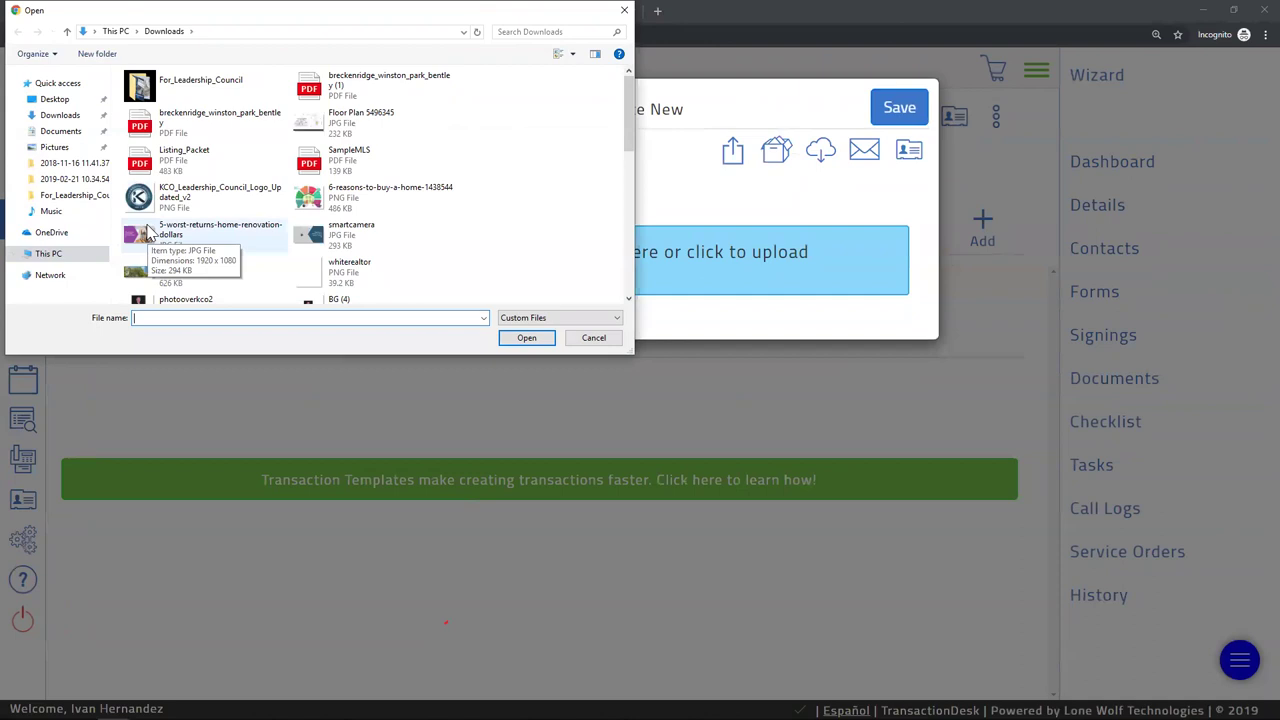
left_click(624, 12)
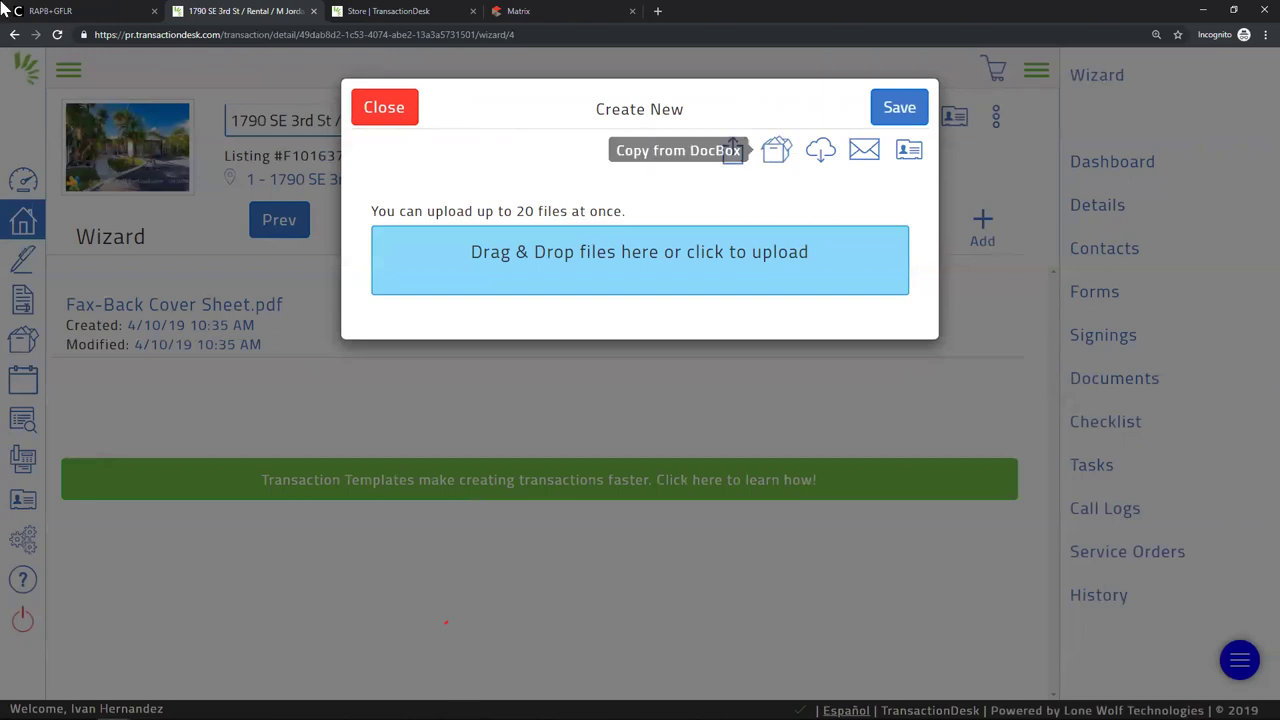
left_click(420, 11)
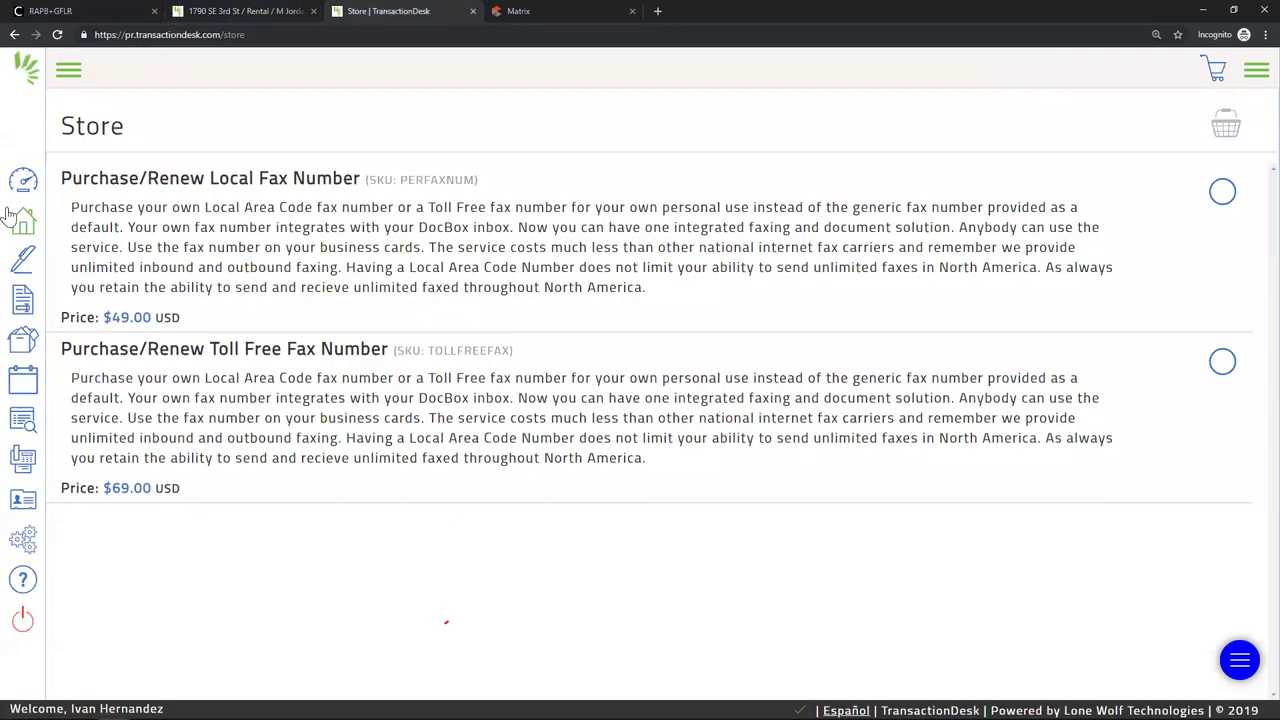
Go to the Agent Dashboard, expand the side menu and open DocBox.
left_click(23, 180)
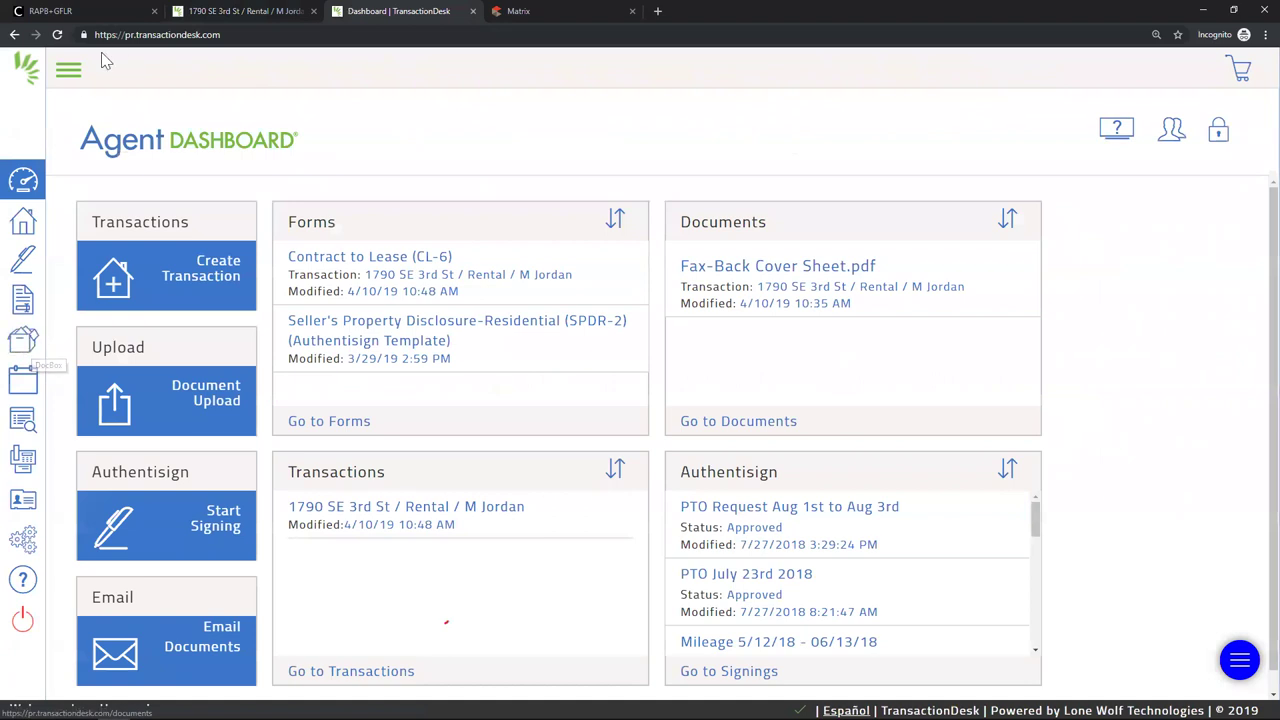
left_click(68, 72)
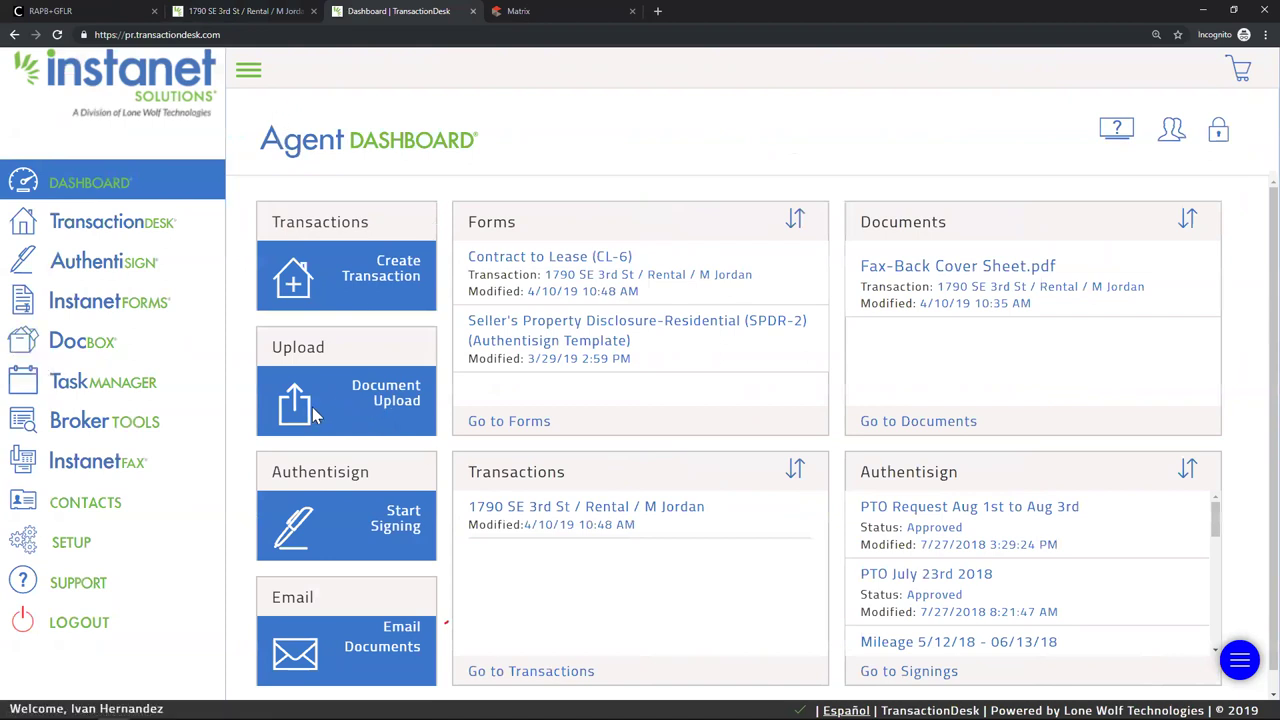
left_click(82, 349)
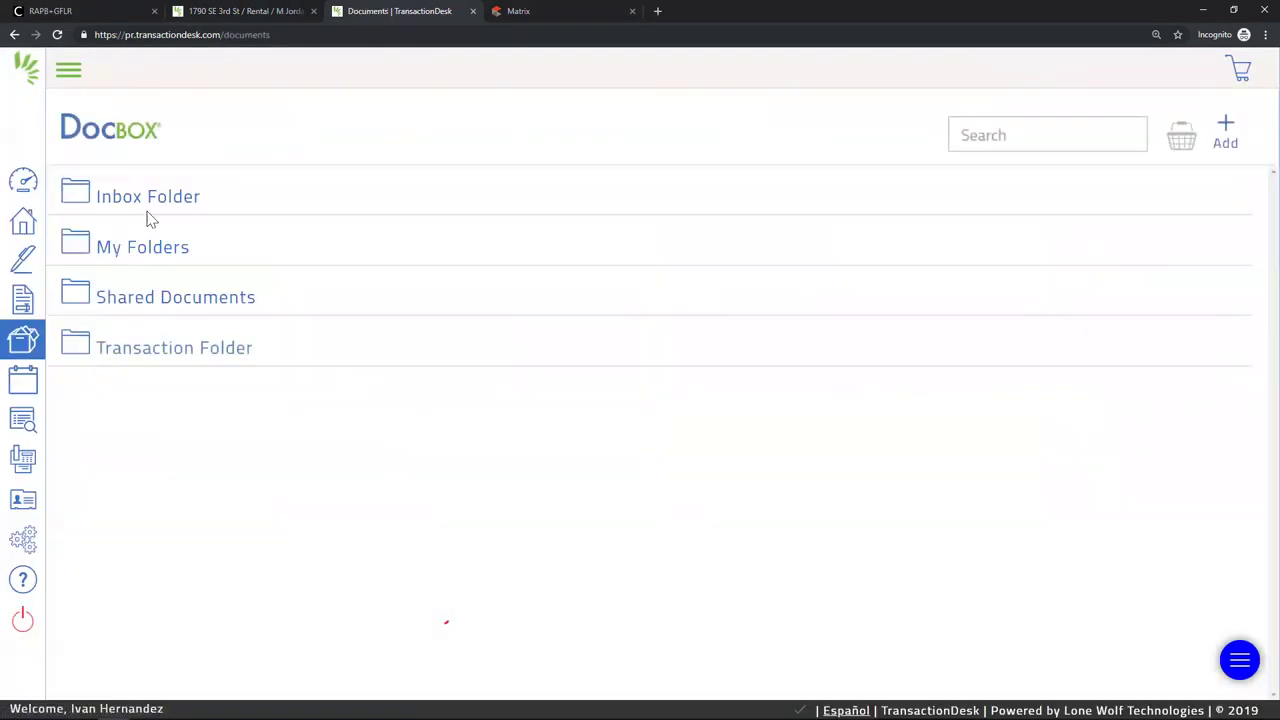
In DocBox, open My Folders > Office Documents to Include in Signing and choose Add new document.
left_click(156, 260)
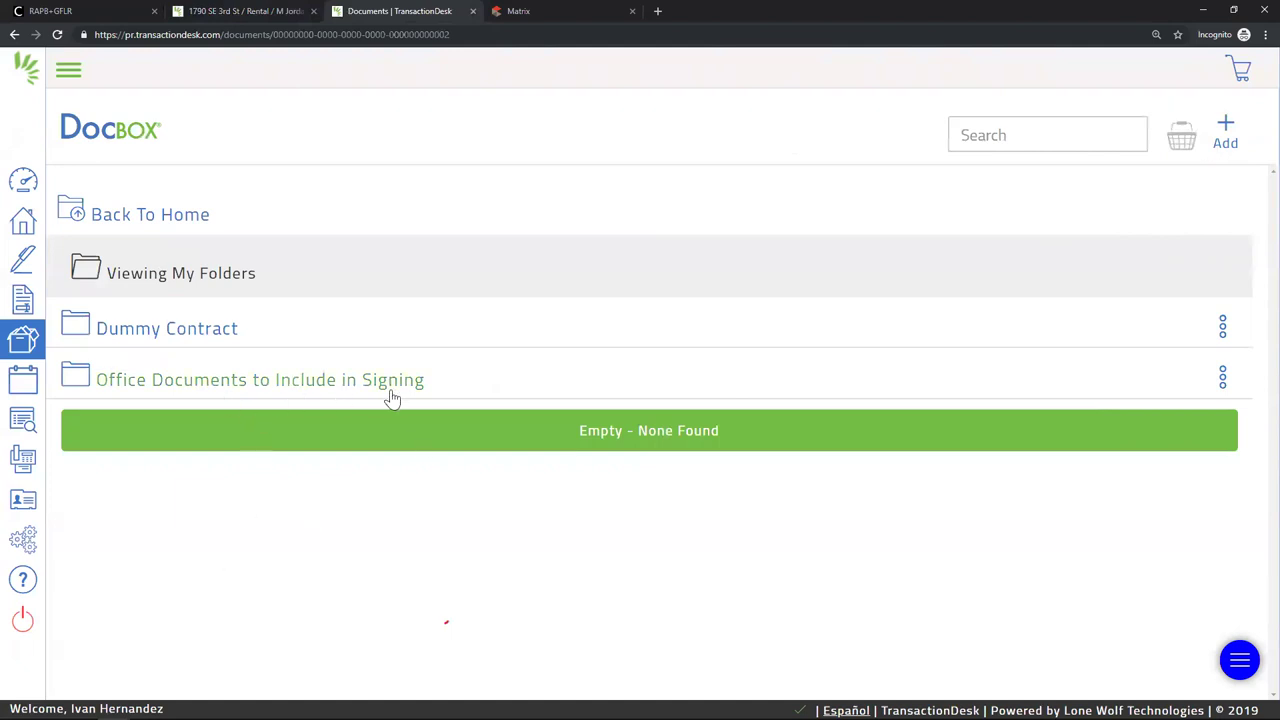
left_click(212, 390)
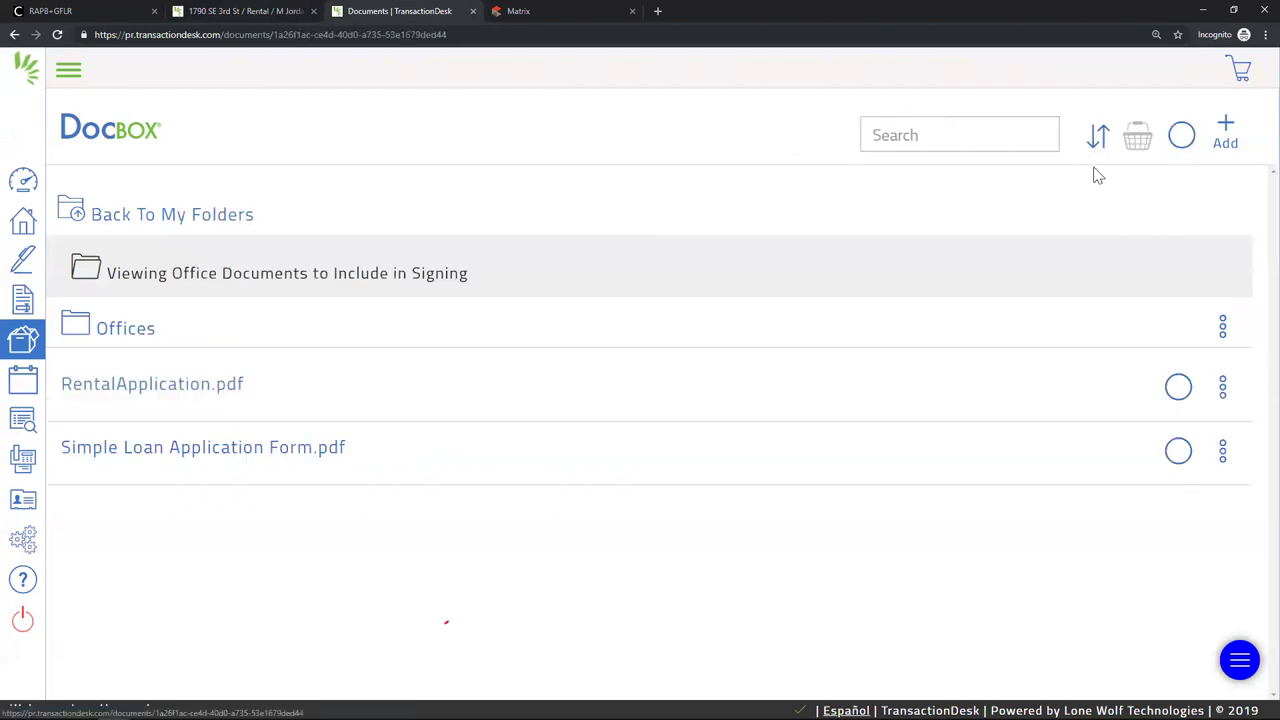
left_click(1226, 135)
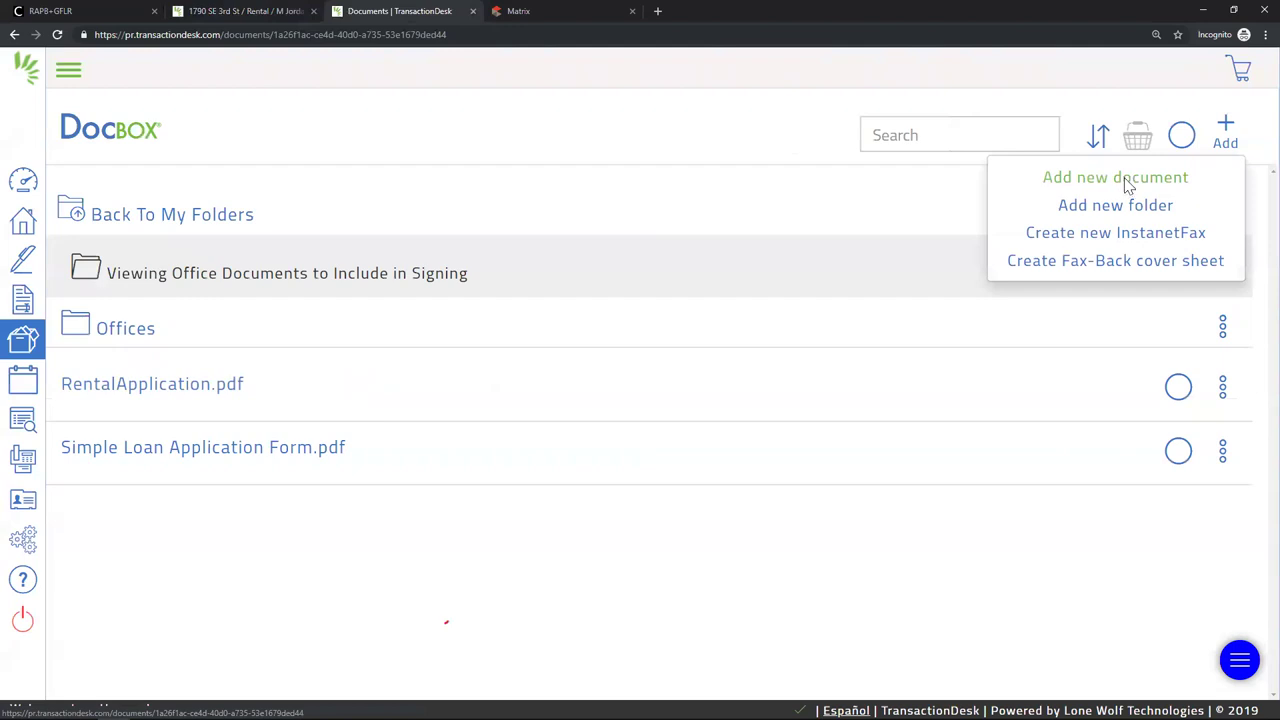
left_click(1126, 180)
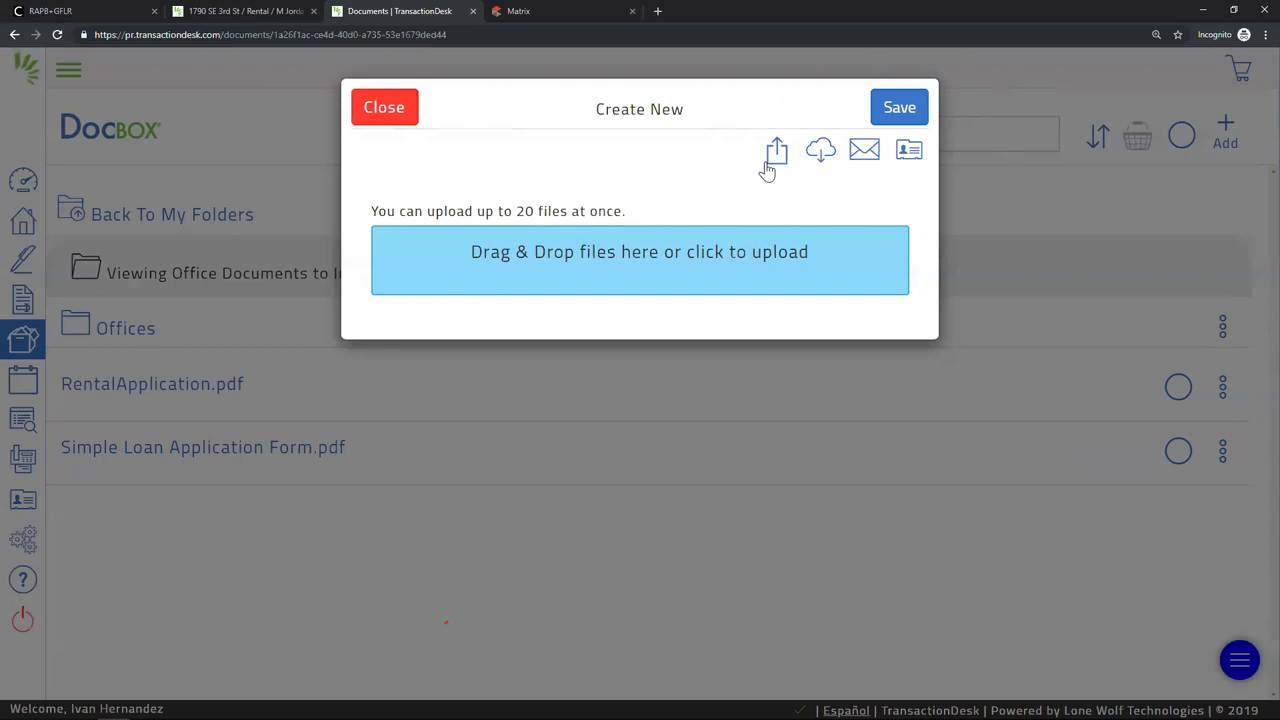
left_click(372, 111)
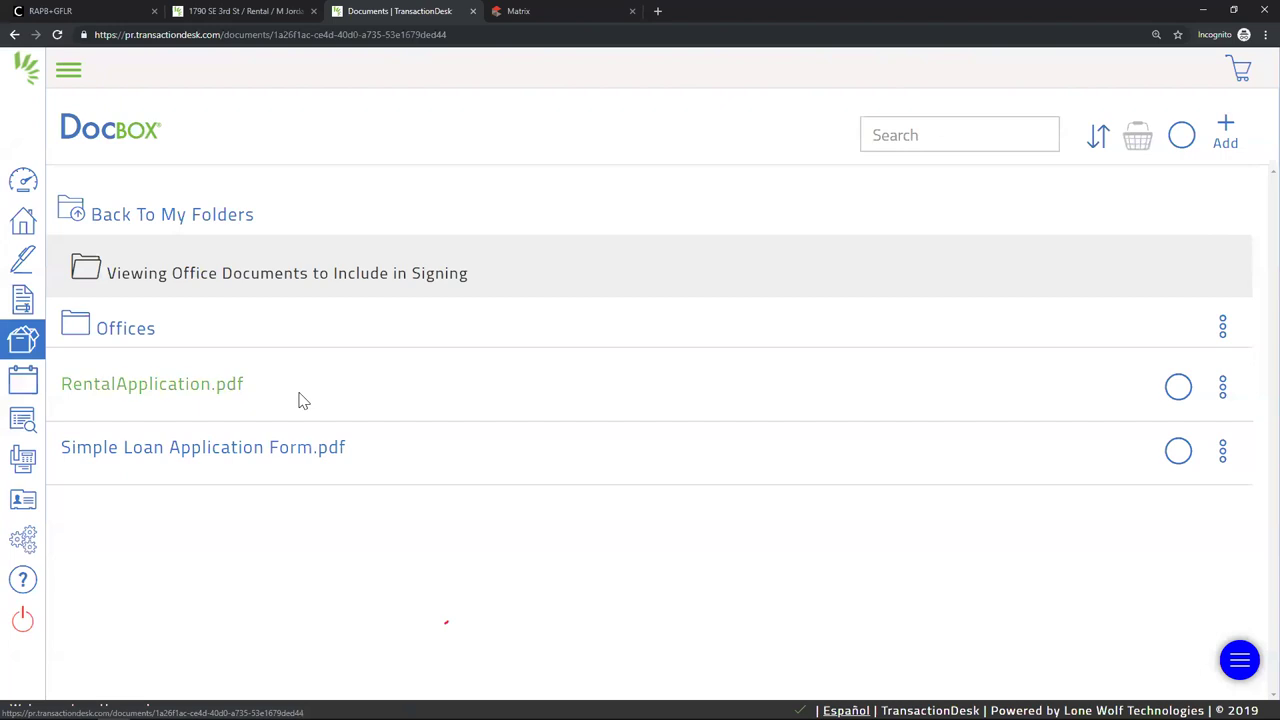
left_click(255, 14)
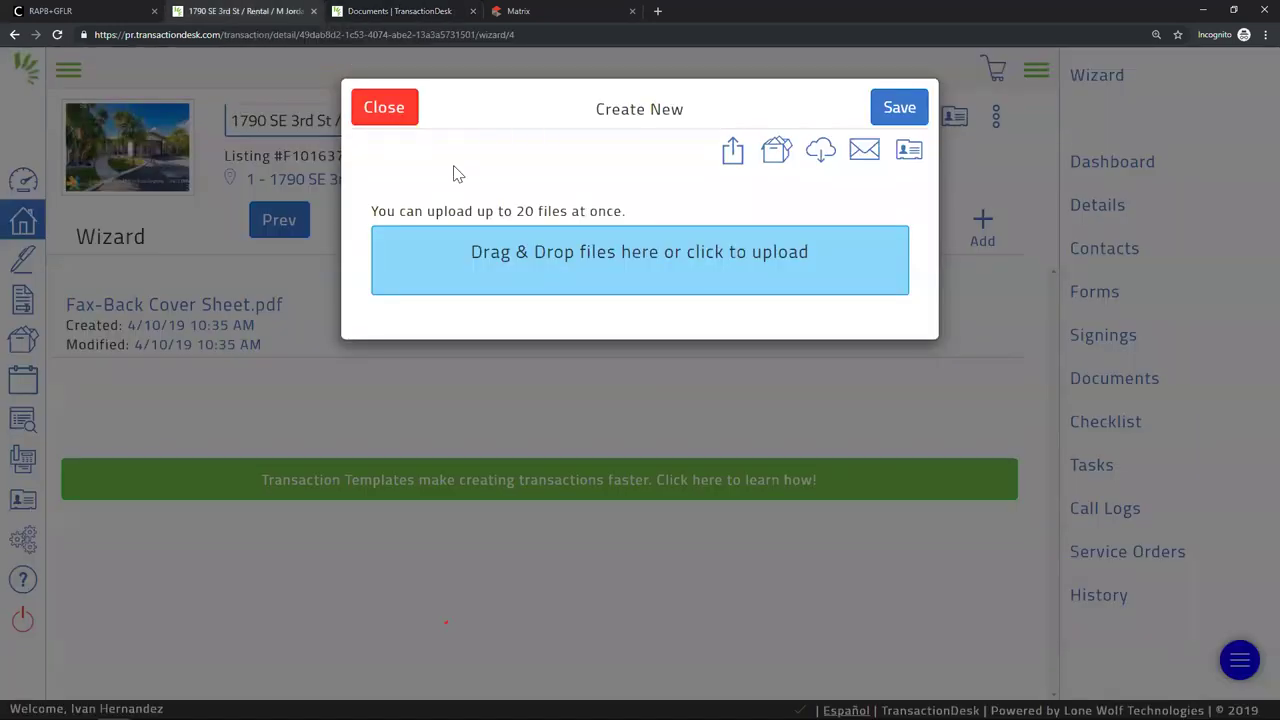
Import RentalApplication.pdf from the DocBox Office Documents to Include in Signing folder into the transaction.
left_click(401, 116)
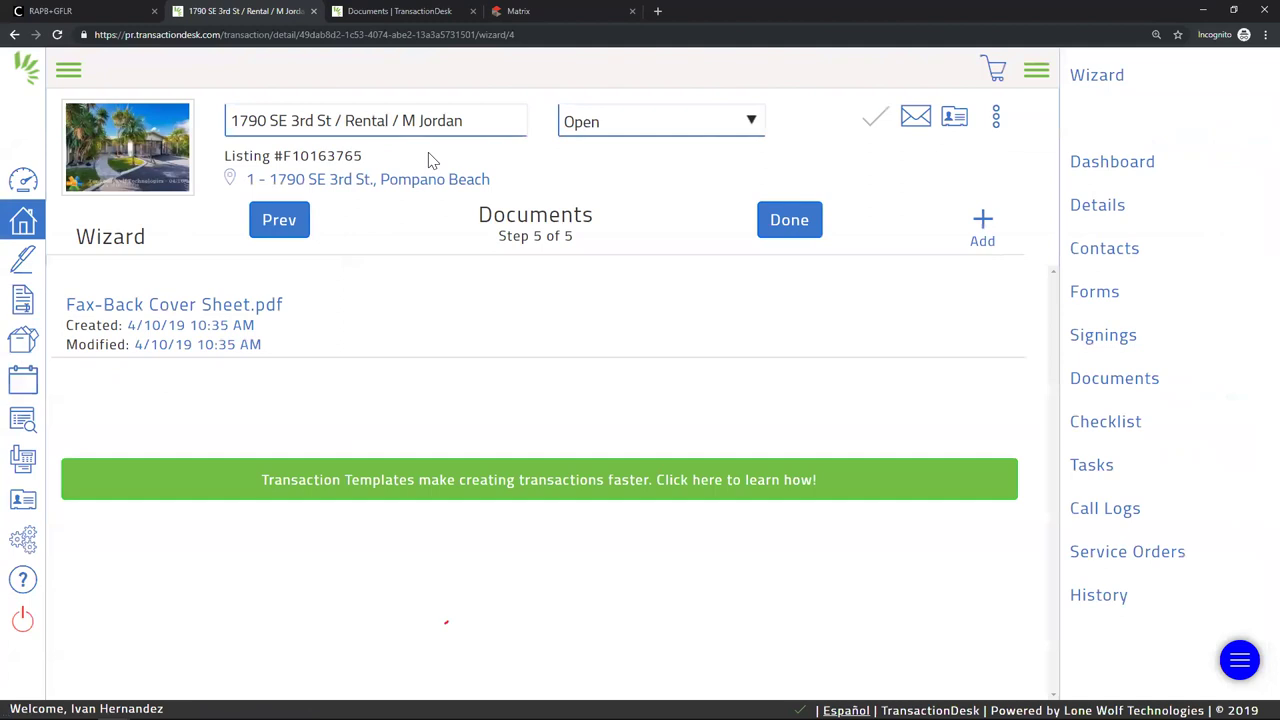
left_click(981, 226)
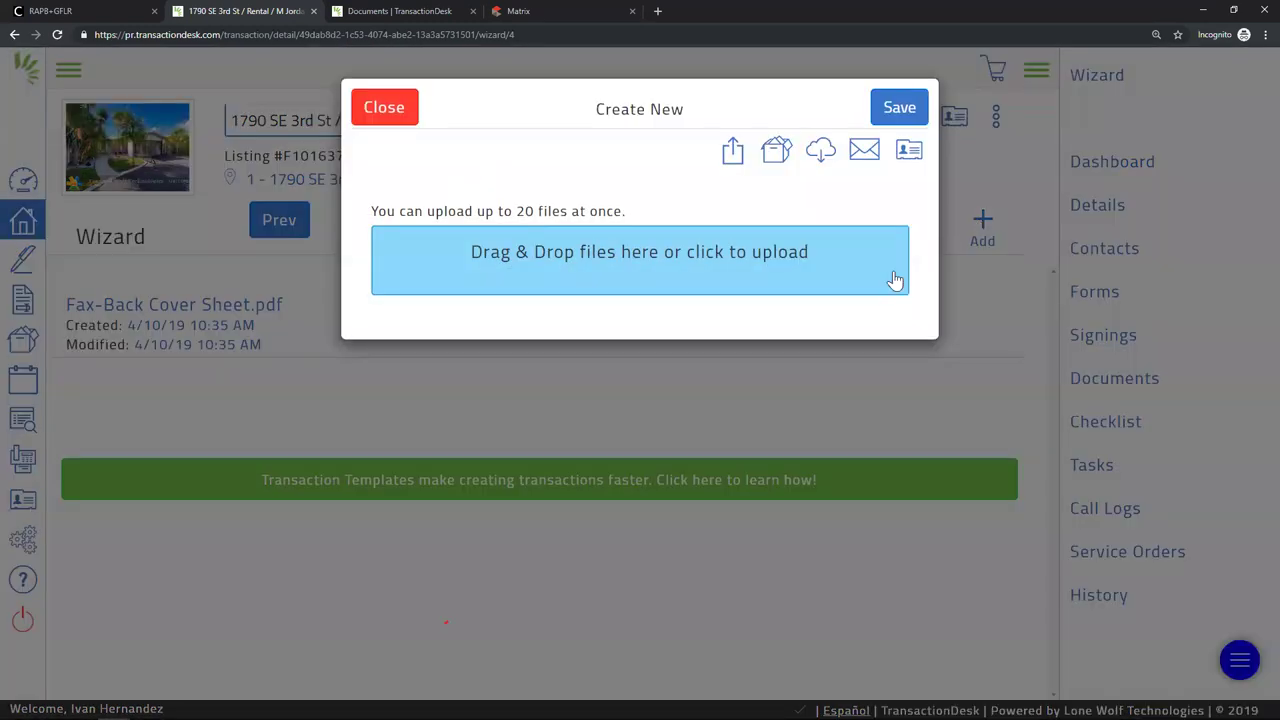
left_click(780, 160)
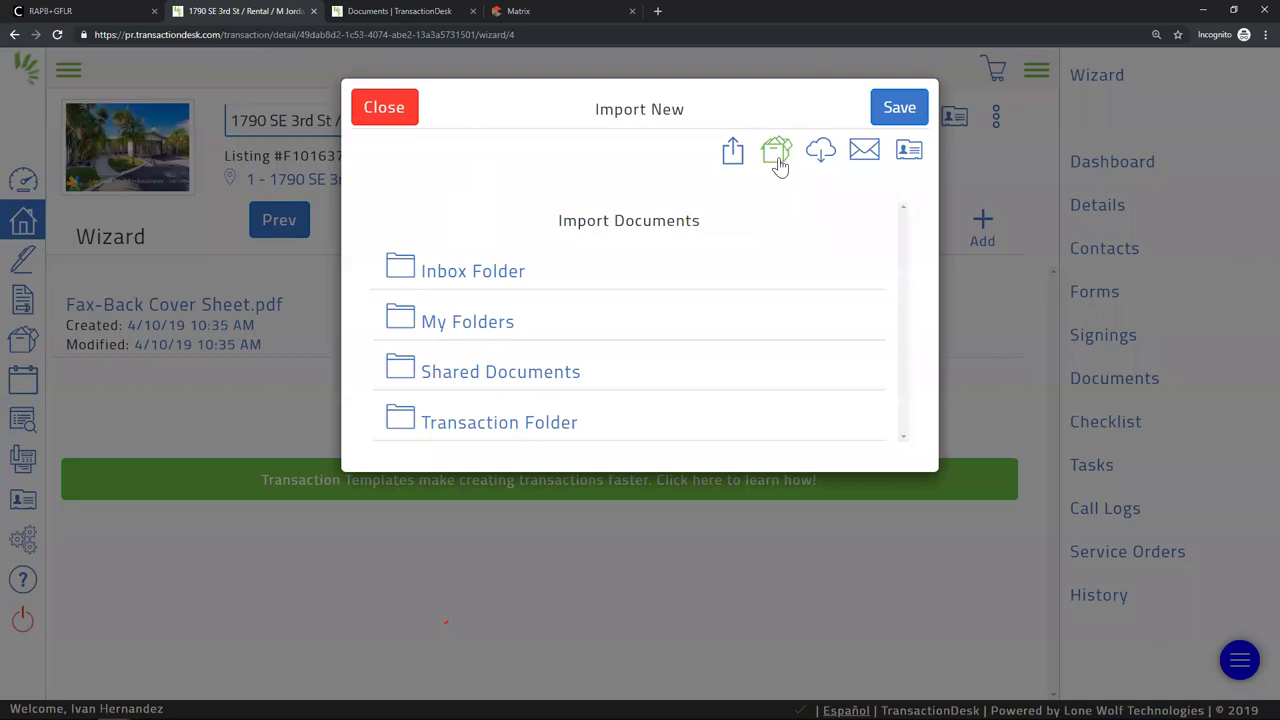
left_click(432, 324)
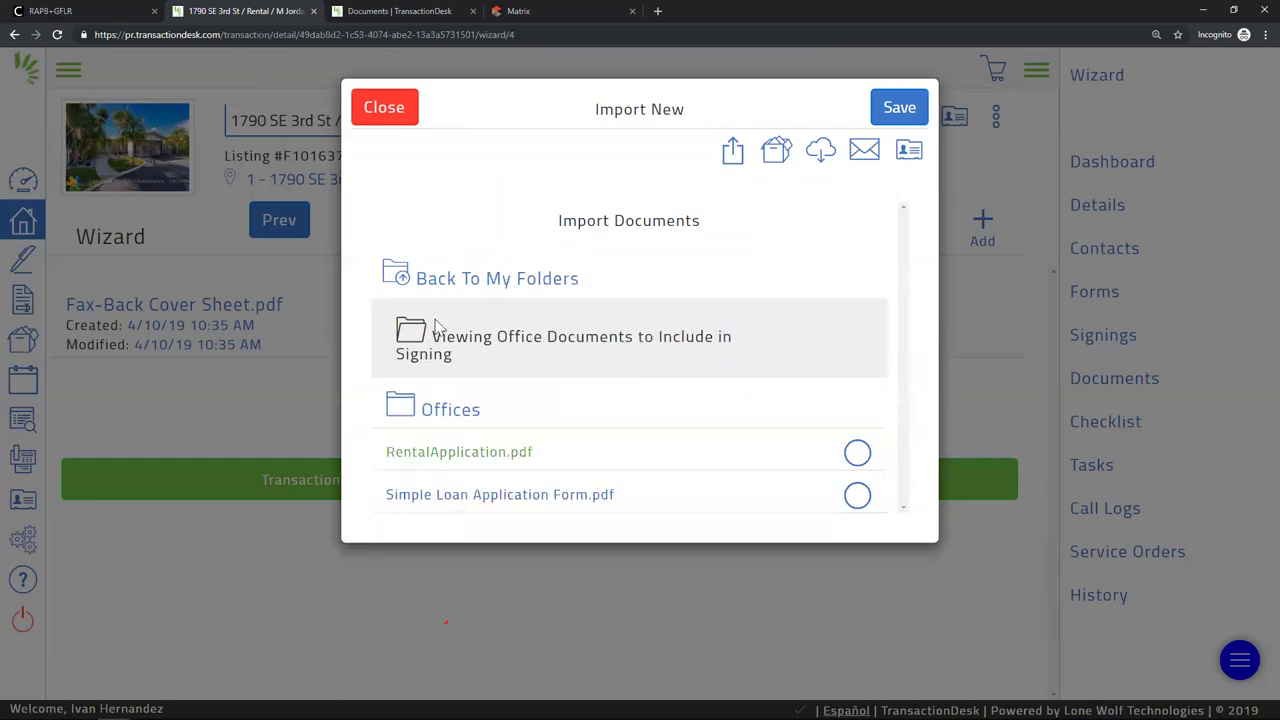
left_click(857, 452)
left_click(905, 112)
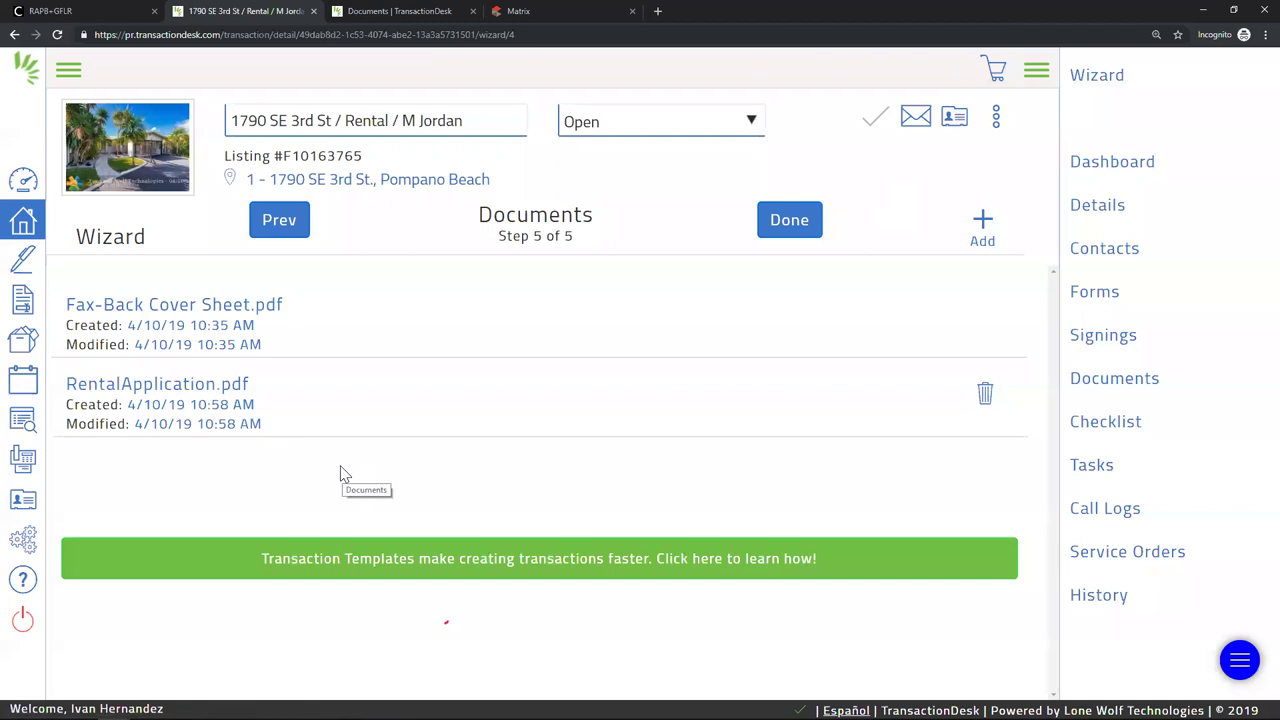
Return DocBox to the top folder level, then go back to the rental wizard's Documents step.
left_click(414, 11)
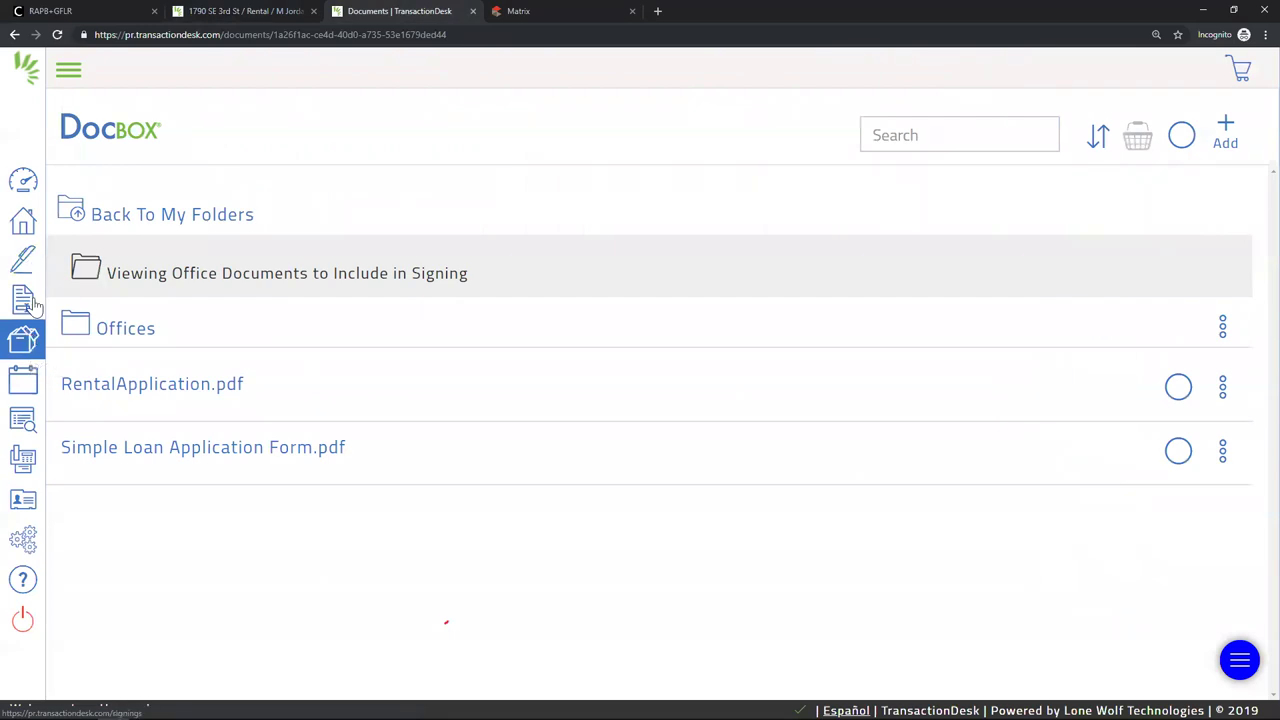
left_click(70, 72)
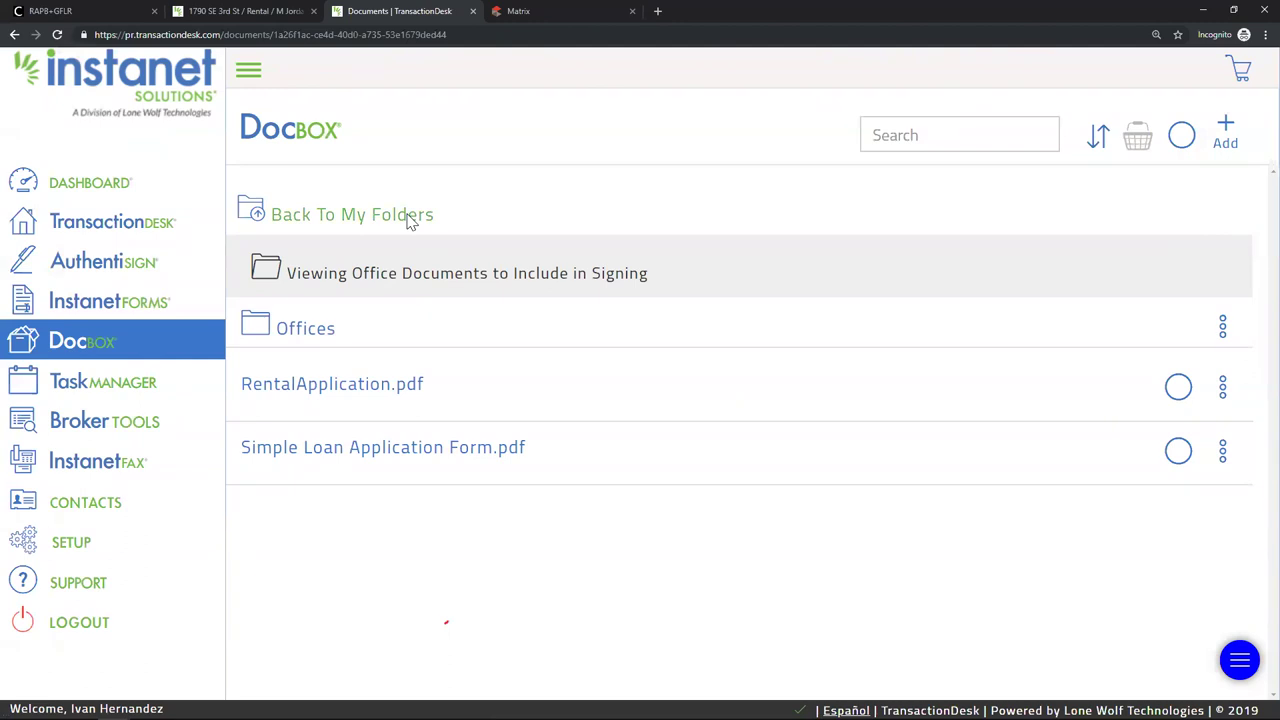
left_click(105, 352)
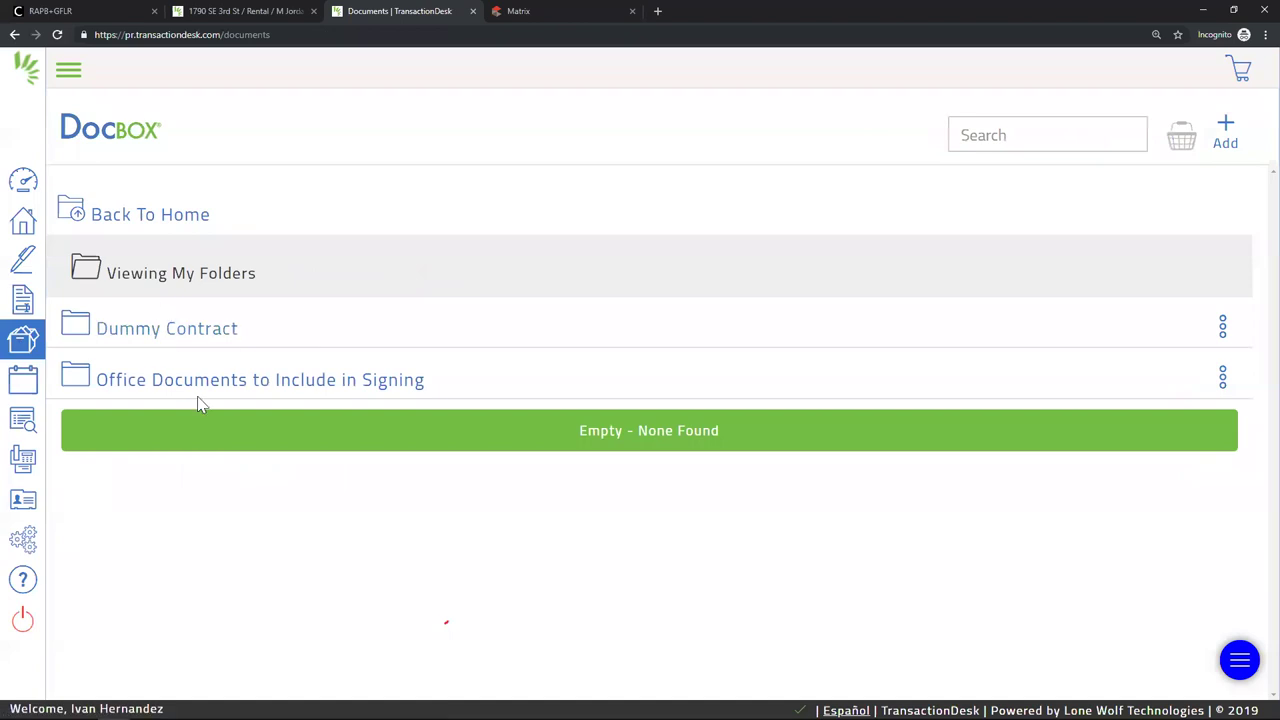
left_click(259, 10)
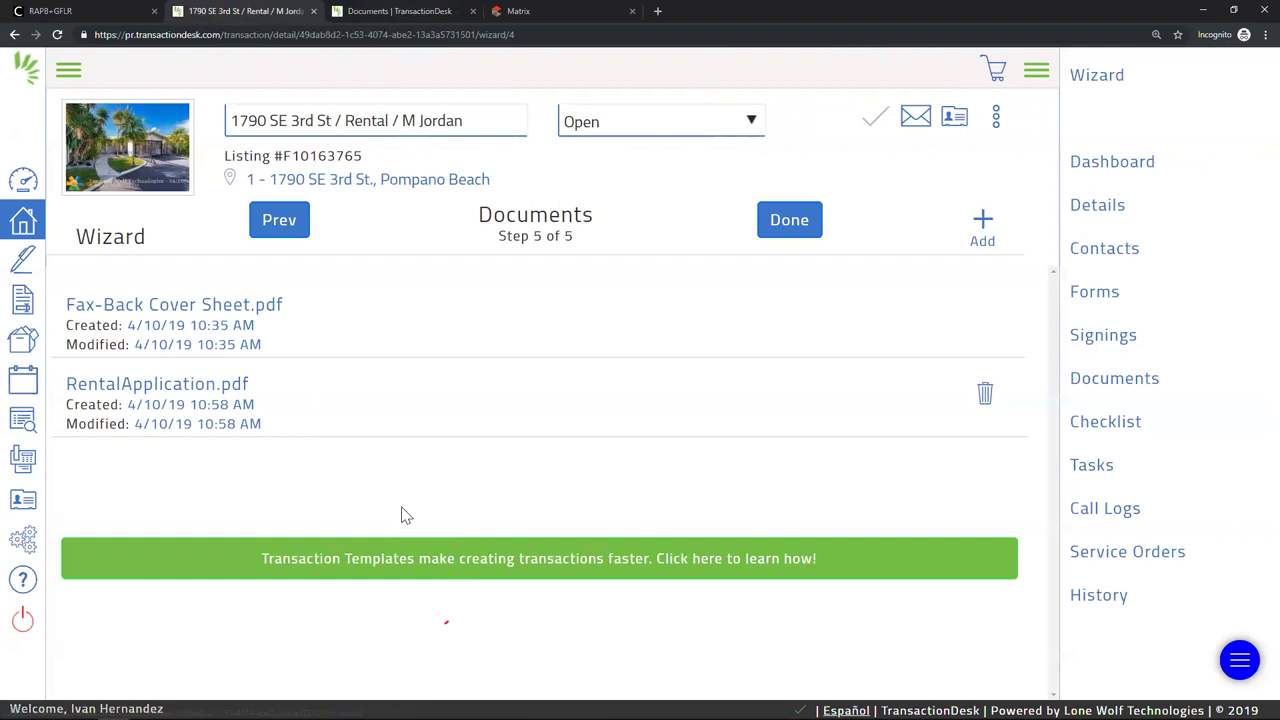
Finish the rental wizard with Done and scroll through the Transaction Dashboard.
key("Tab")
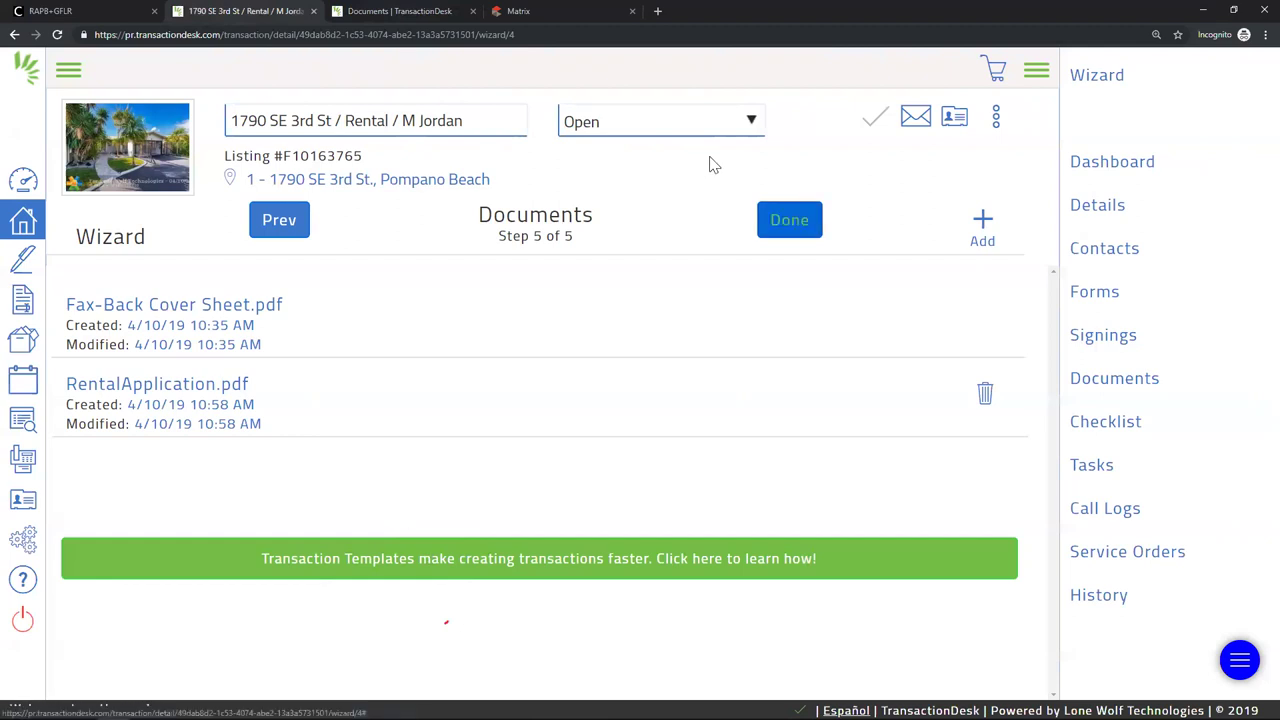
key("Return")
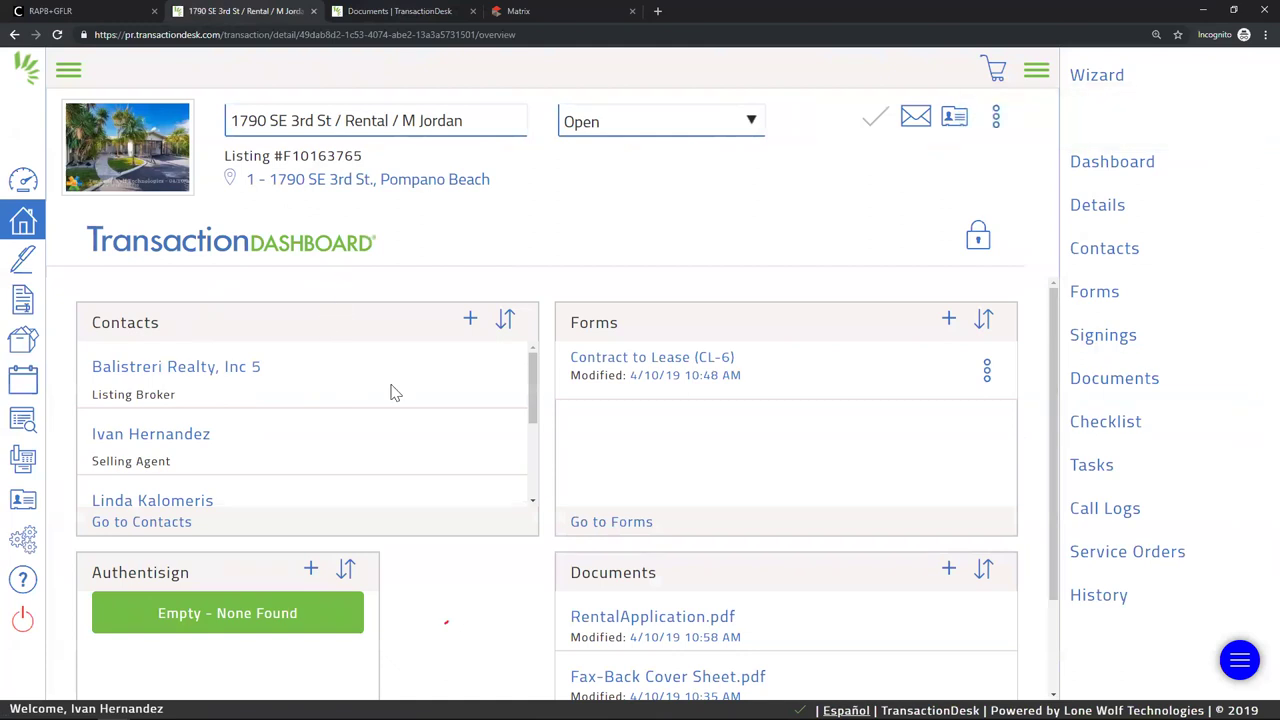
scroll(395, 393, "down", 2)
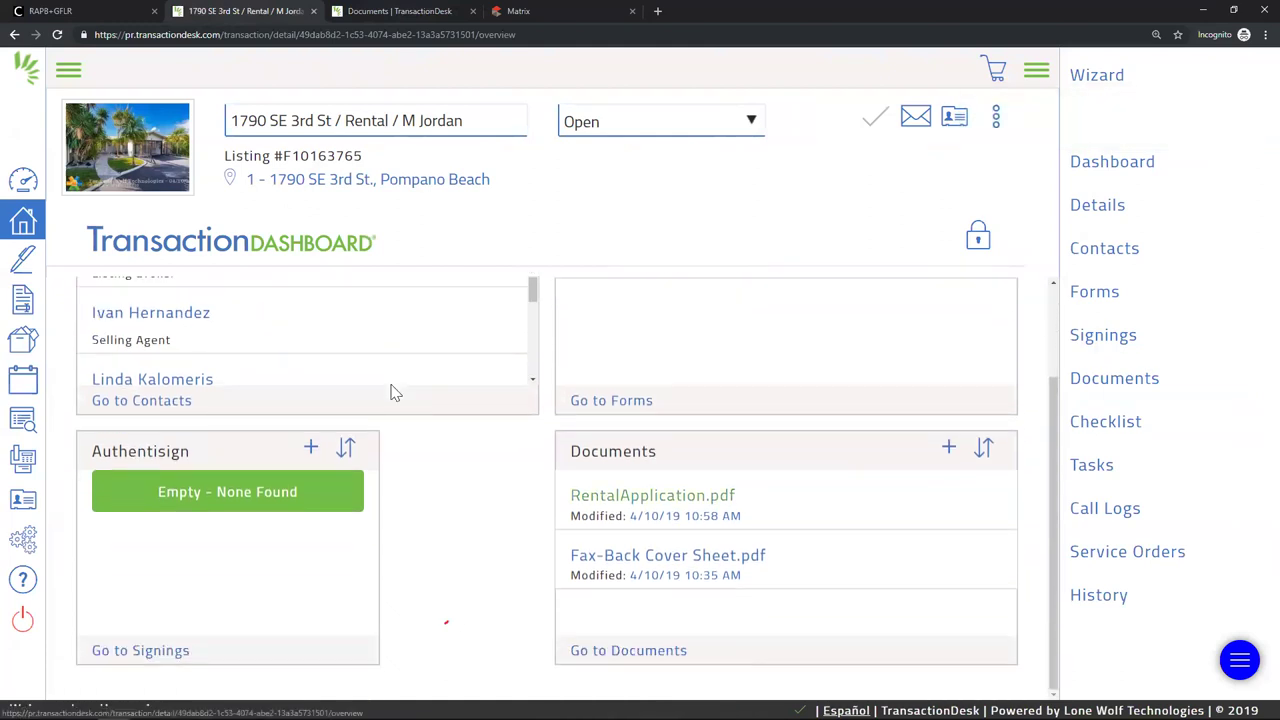
scroll(395, 393, "up", 2)
scroll(332, 414, "down", 2)
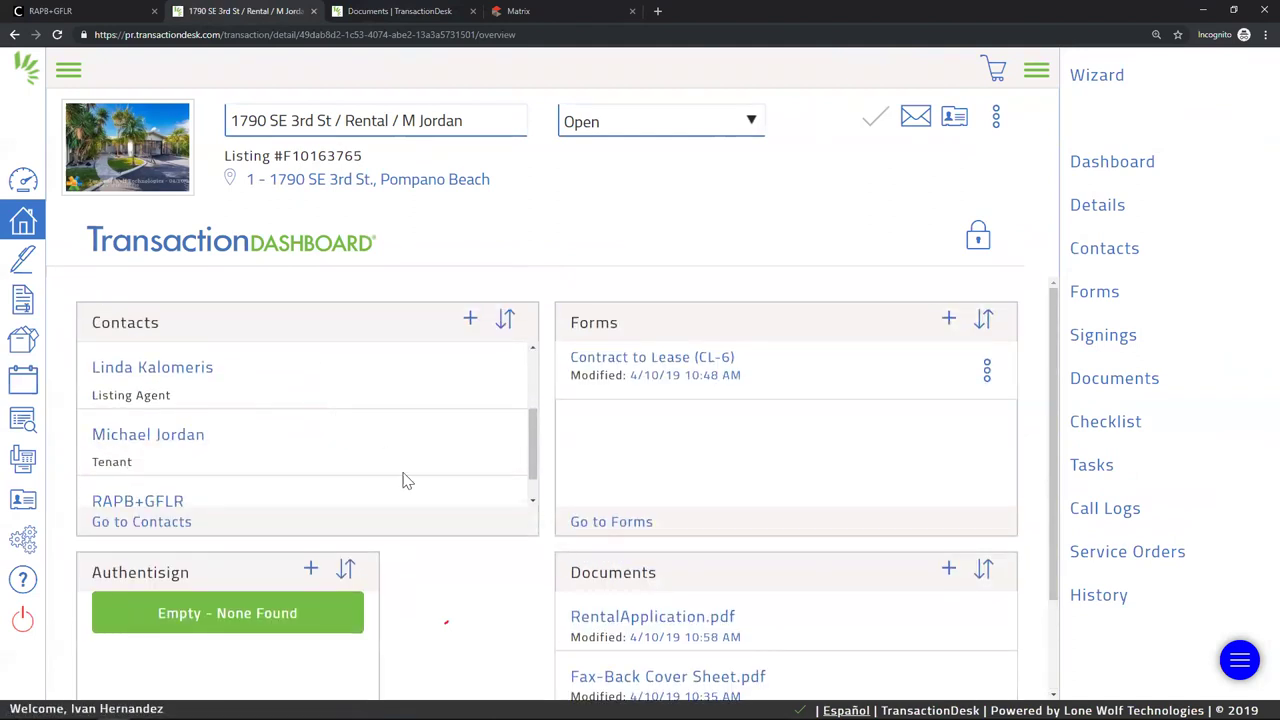
scroll(449, 603, "down", 1)
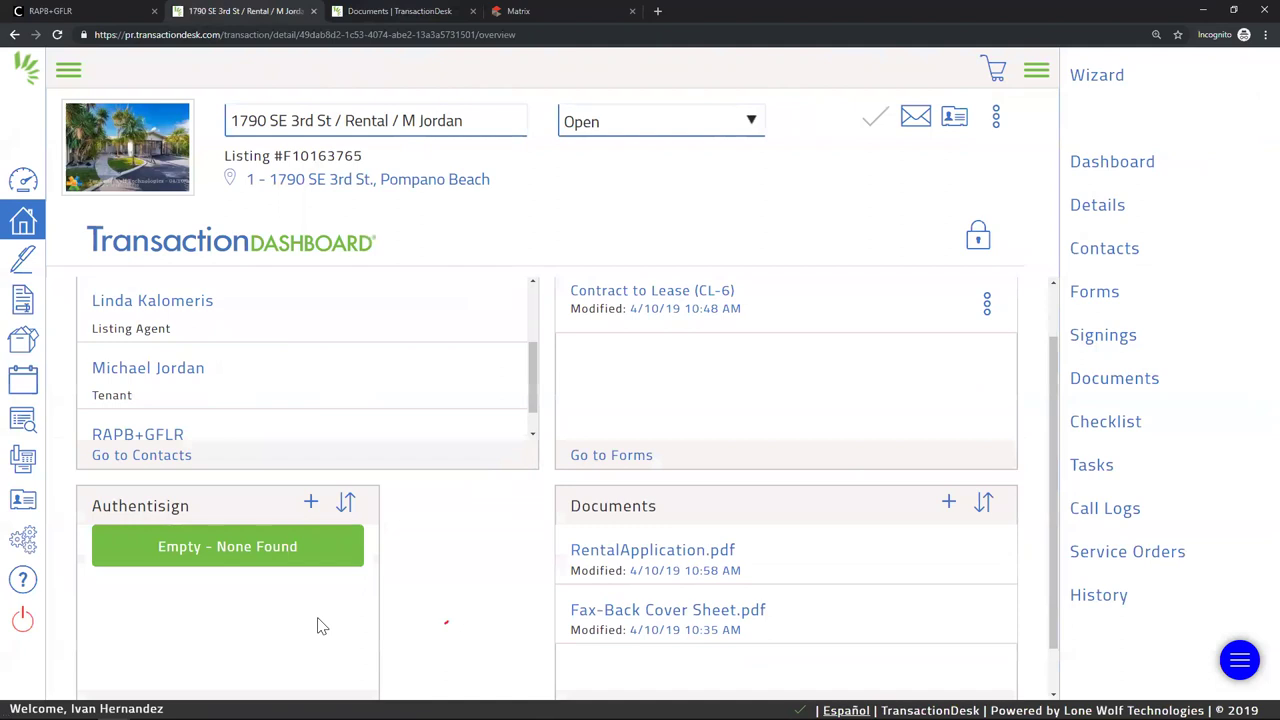
scroll(422, 369, "up", 1)
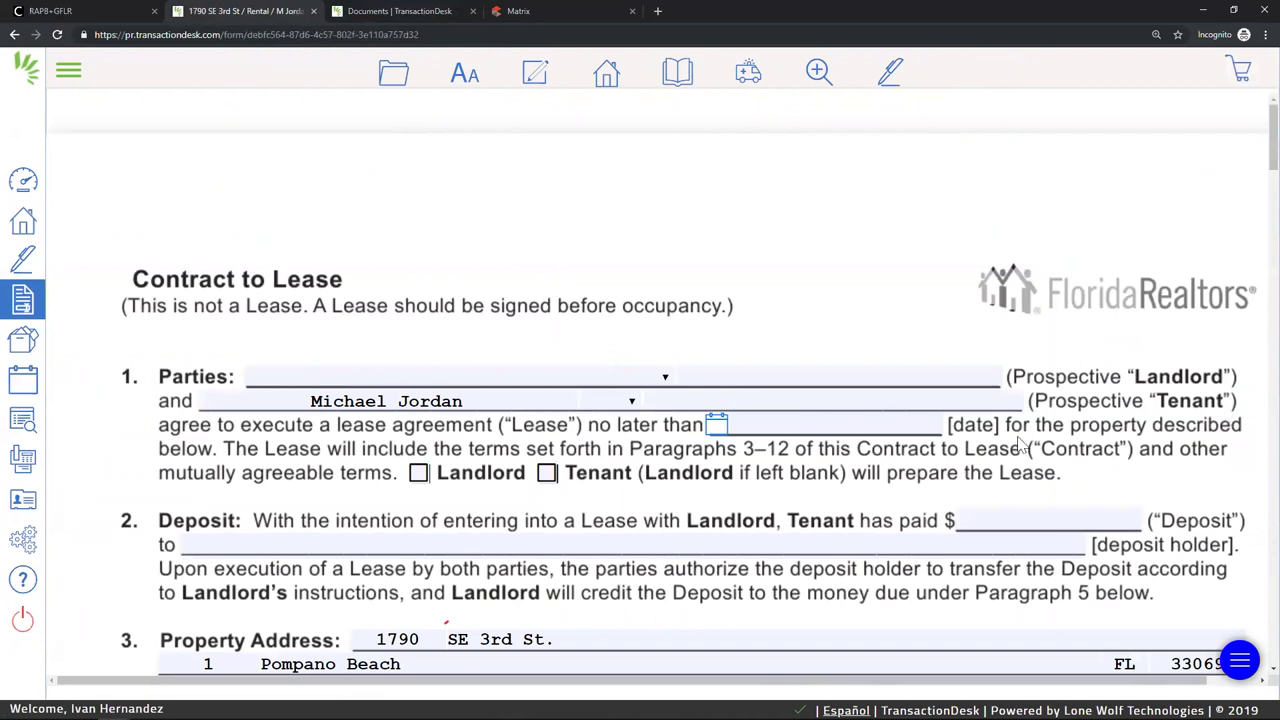
Leave the Landlord field empty and exit the Contract to Lease (CL-6) form to the dashboard.
left_click(369, 376)
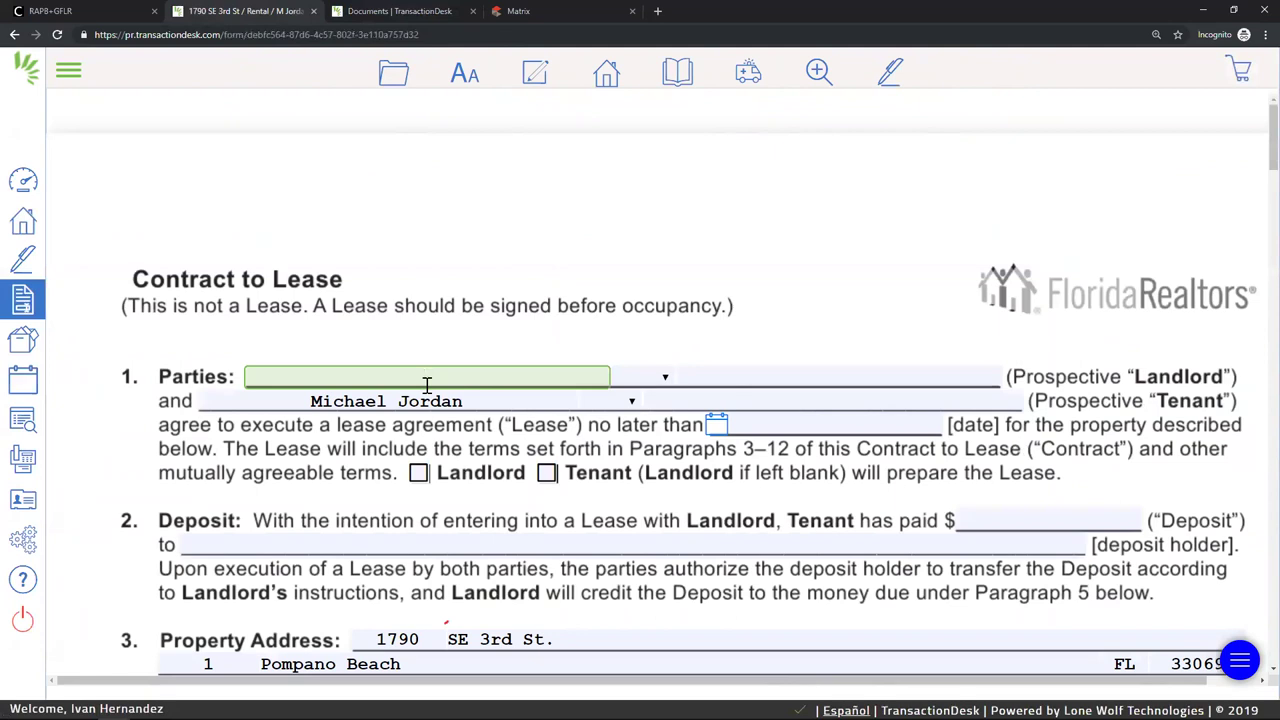
left_click(400, 74)
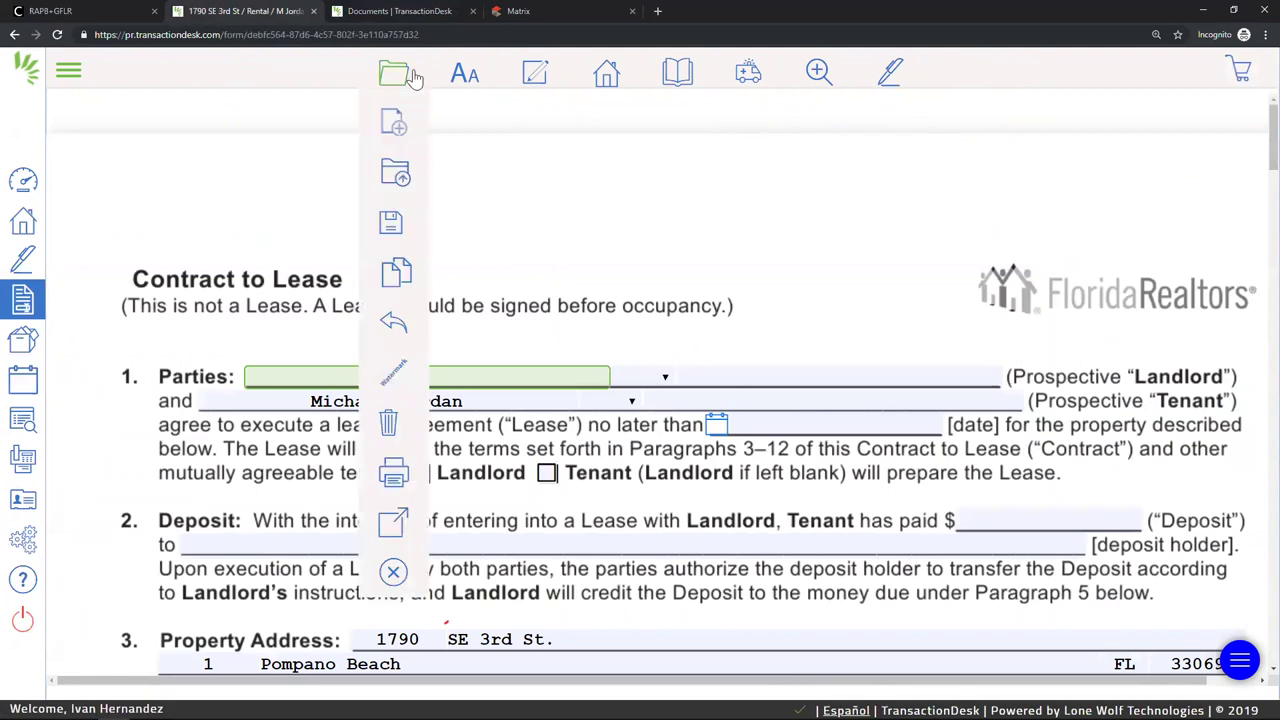
left_click(393, 572)
left_click(393, 74)
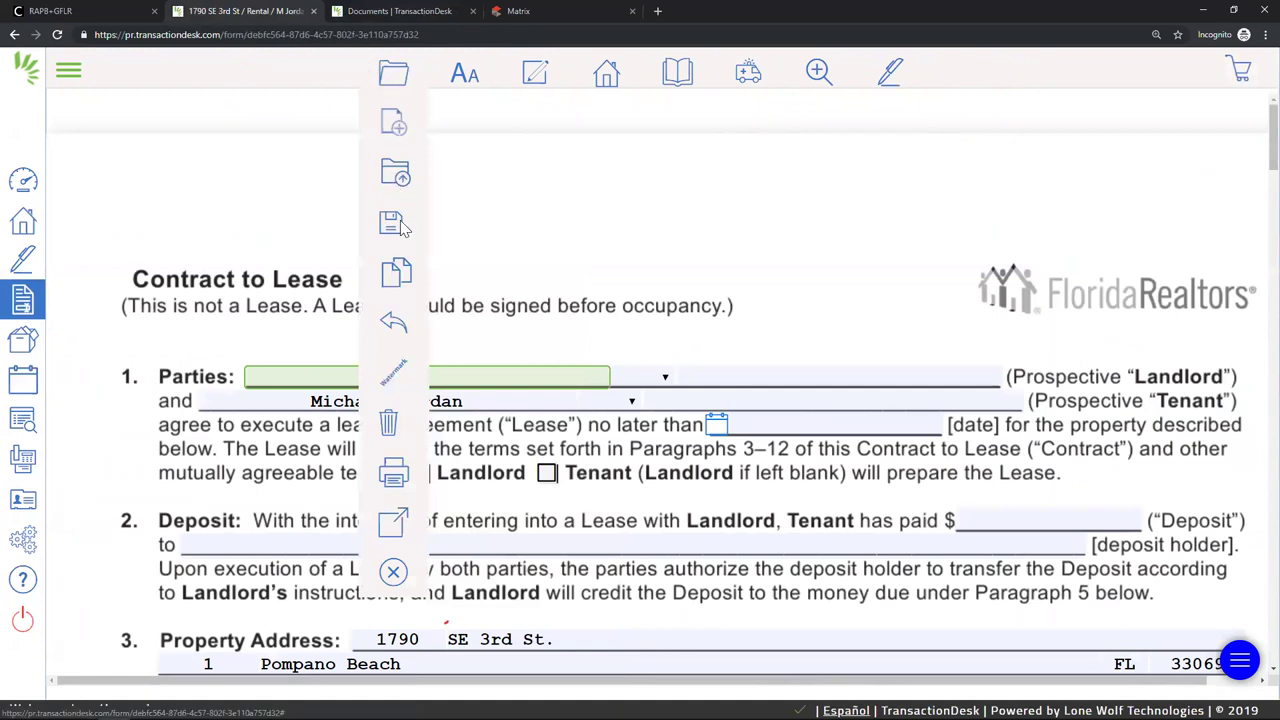
left_click(395, 574)
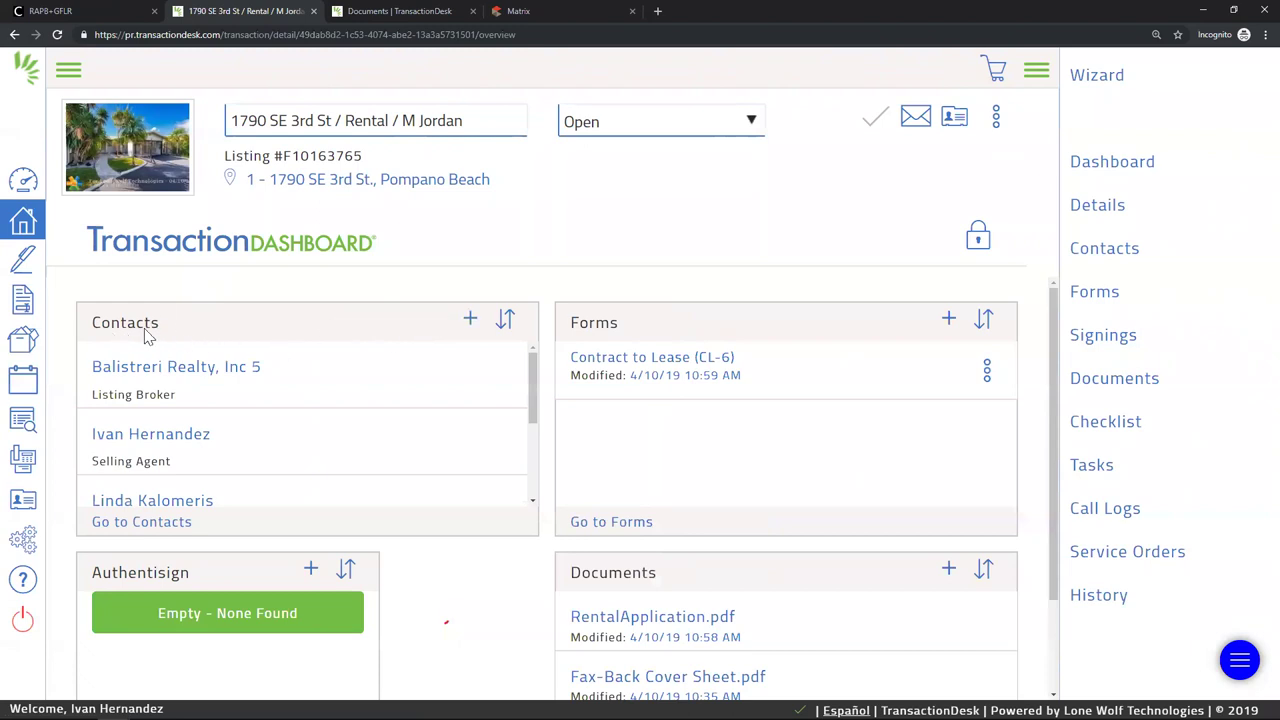
Create a new transaction contact with type set to Landlord.
left_click(470, 318)
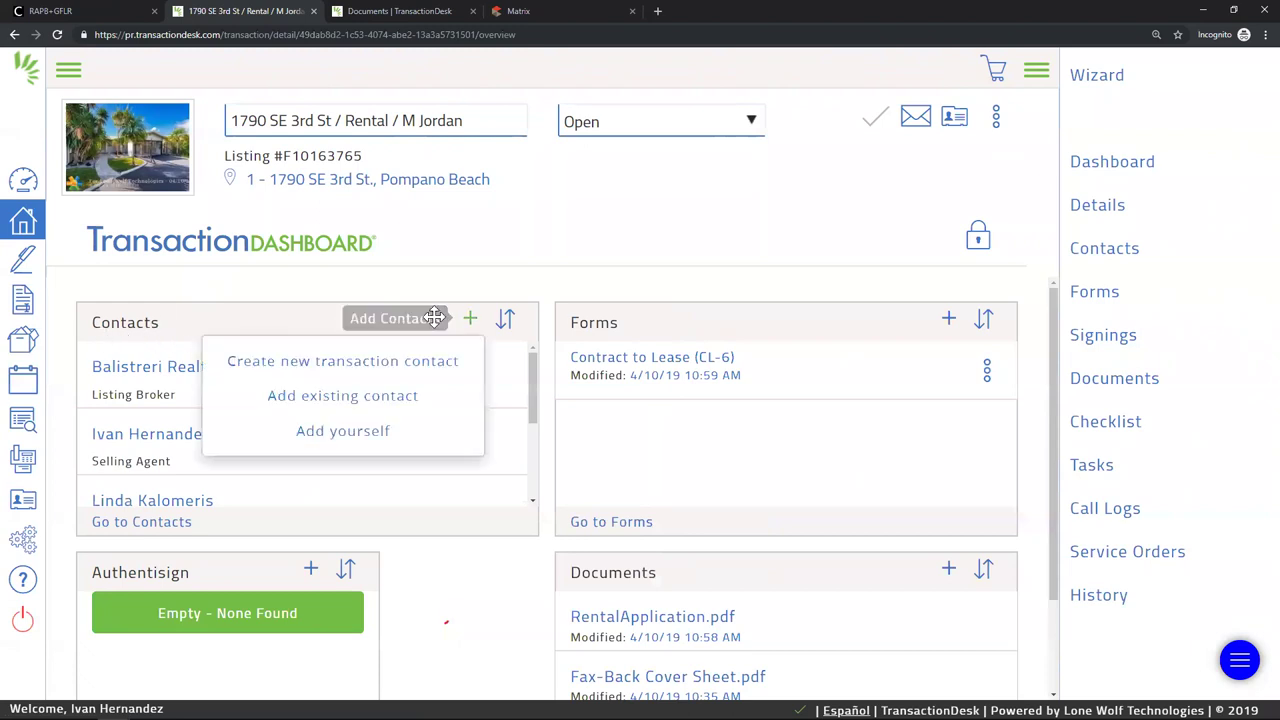
left_click(343, 362)
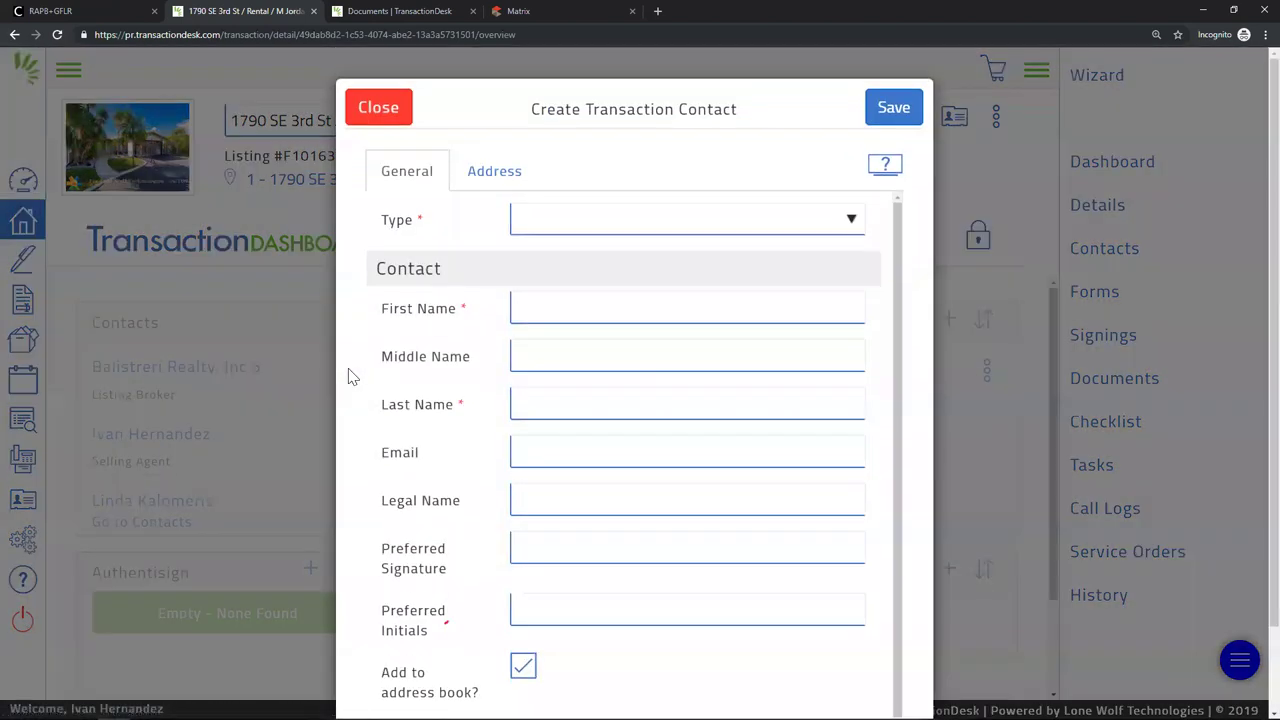
left_click(427, 218)
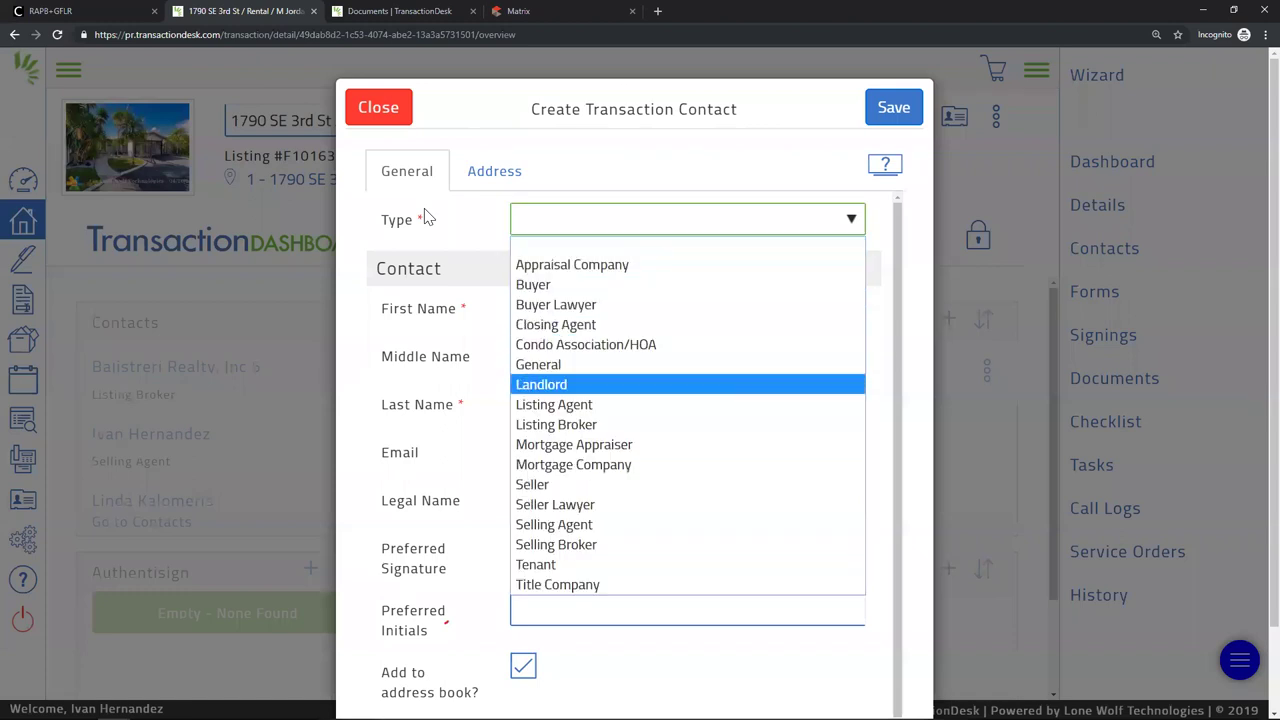
key("Return")
Enter the landlord's first and last names and start typing the company legal name.
key("Tab")
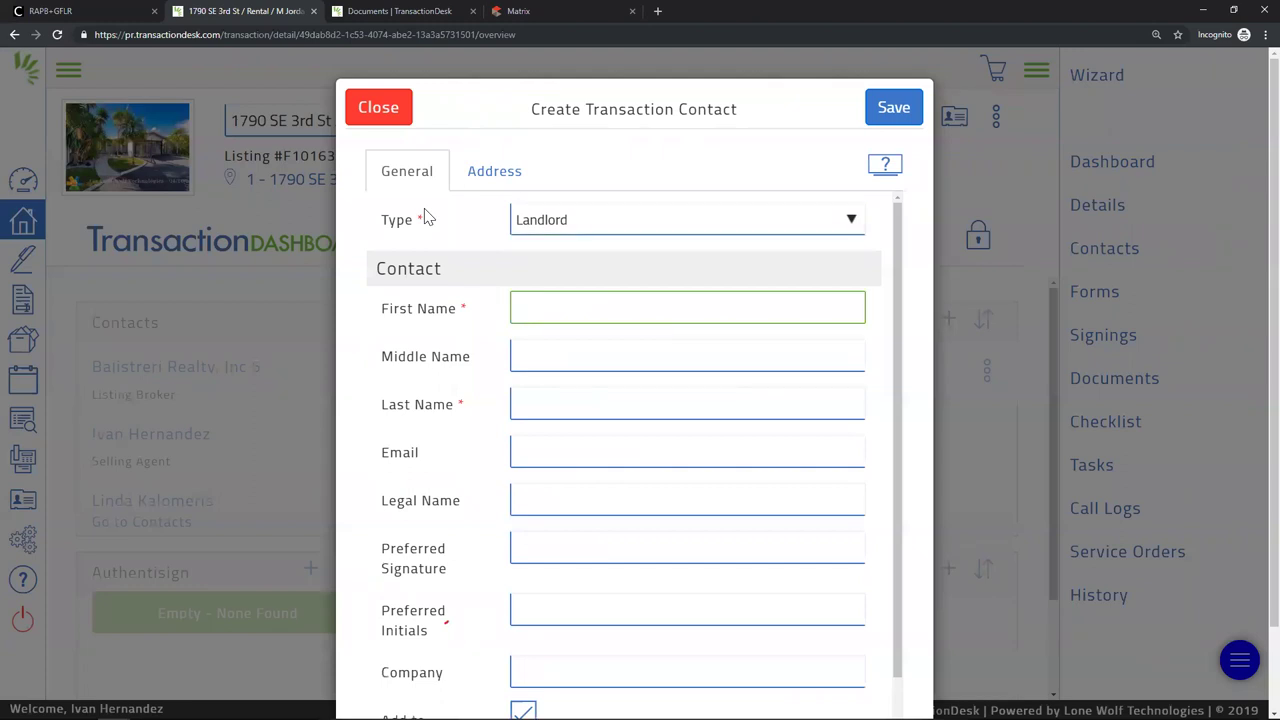
type("Lbf")
key("BackSpace")
key("BackSpace")
type("eBron")
key("Tab")
key("Tab")
type("James")
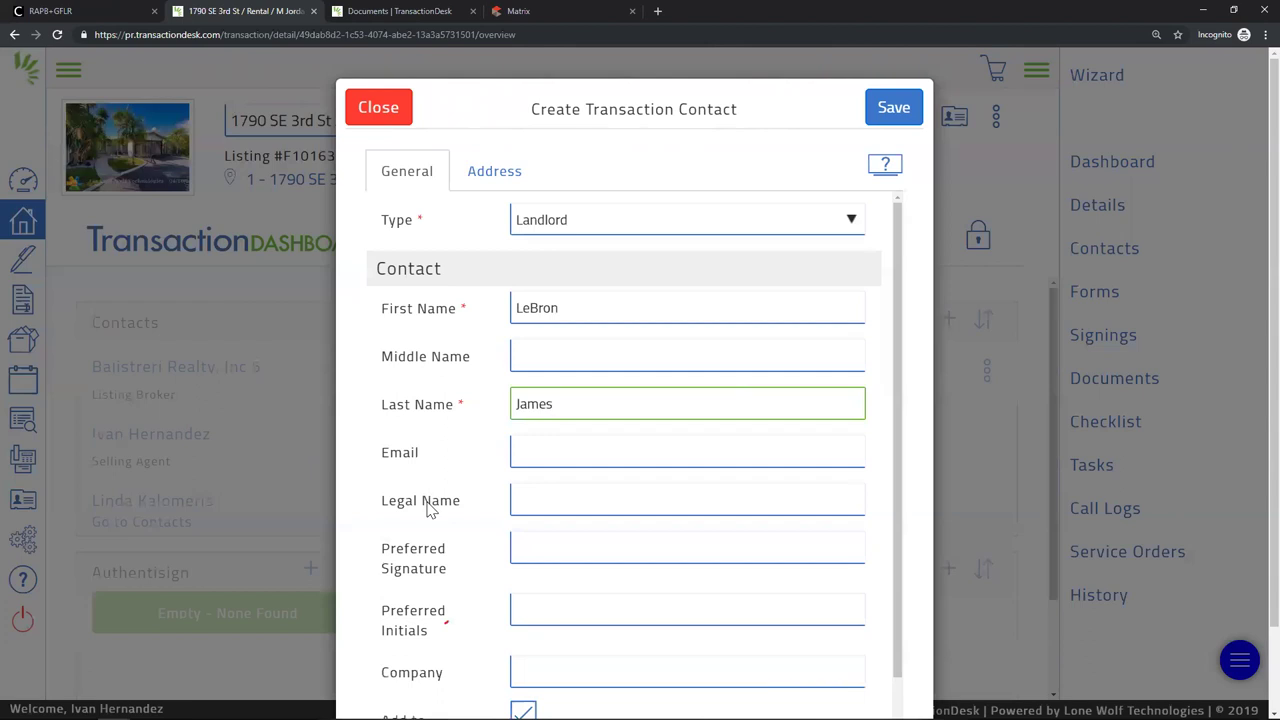
left_click(428, 506)
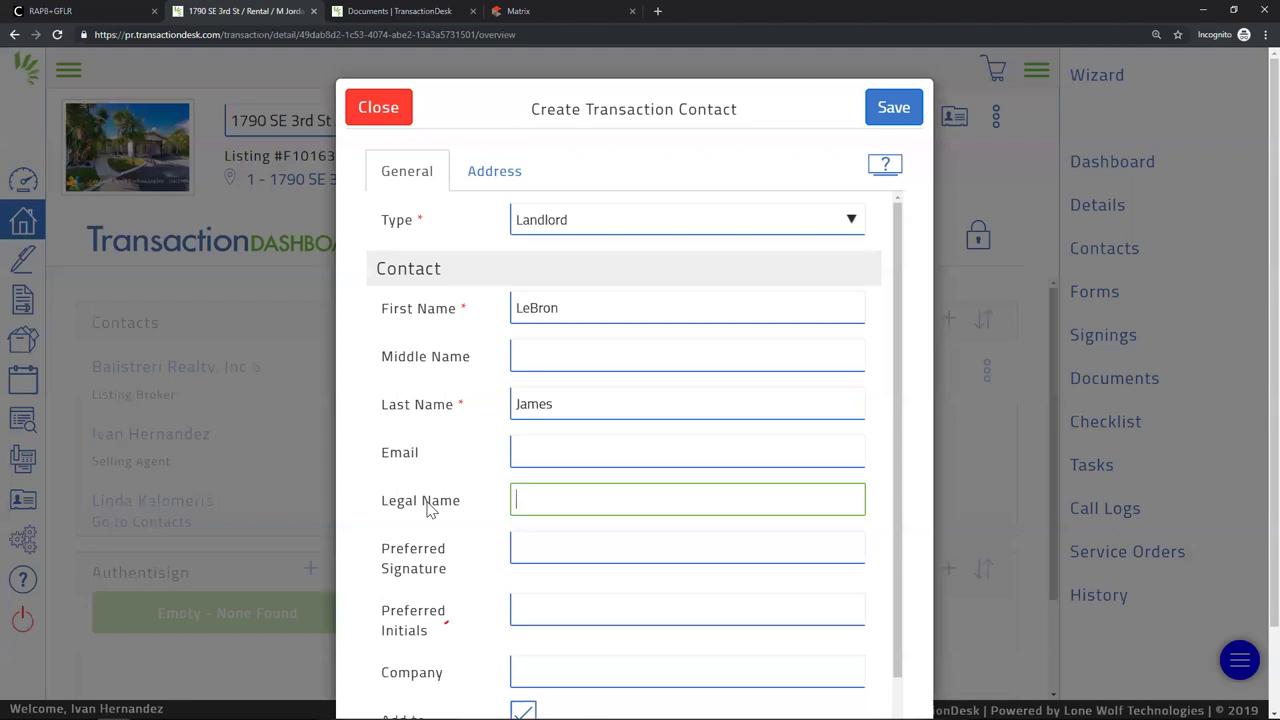
type("LeBron Inc")
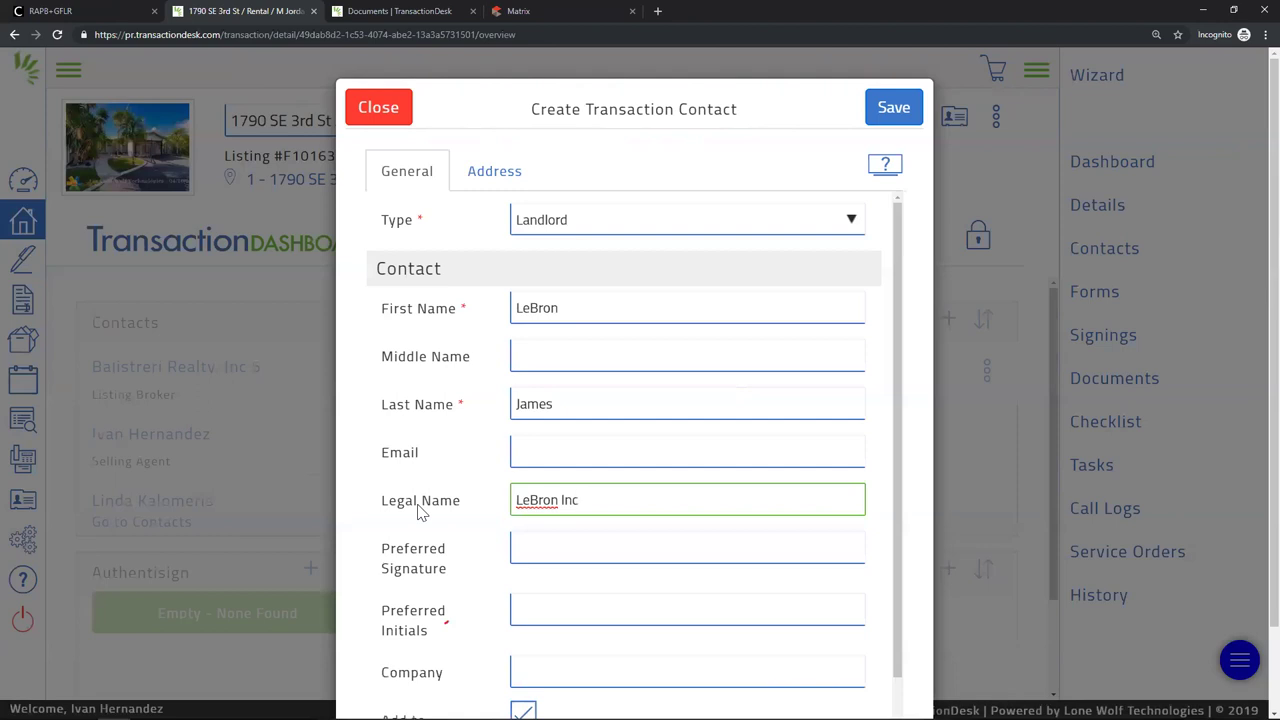
Save the new landlord contact so its company fills the Contract to Lease's prospective Landlord.
left_click(907, 116)
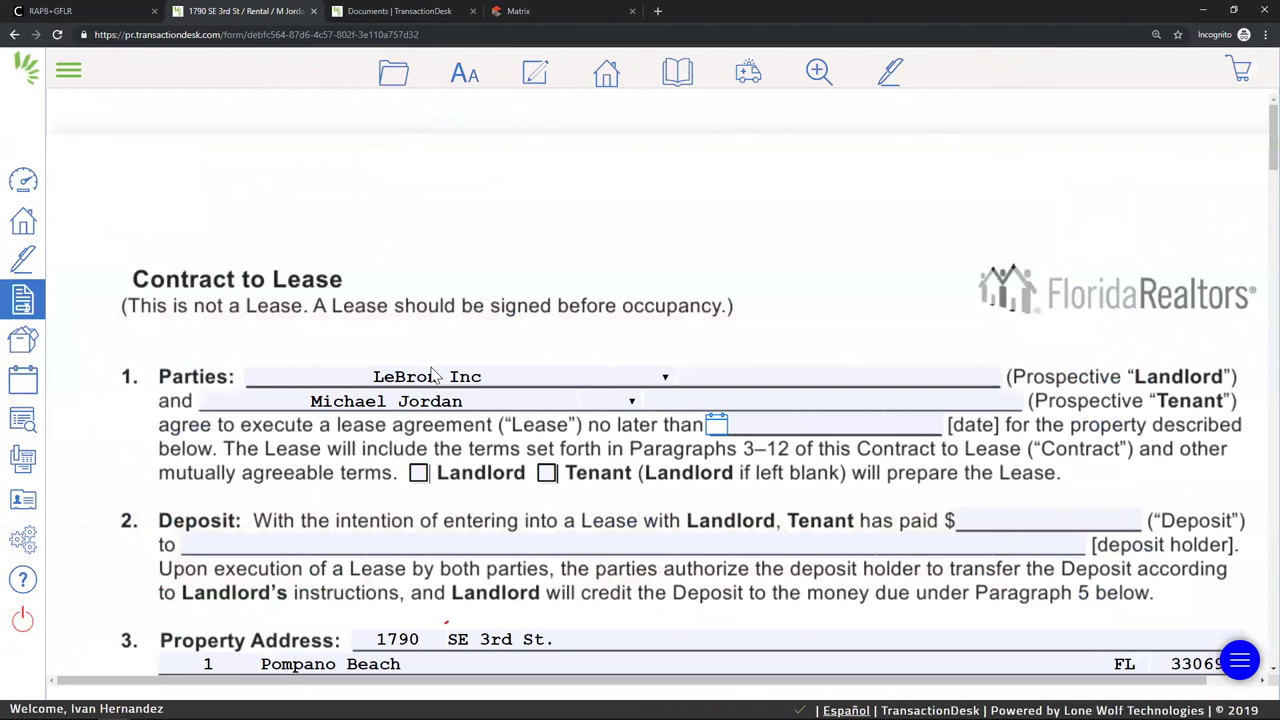
scroll(435, 374, "down", 3)
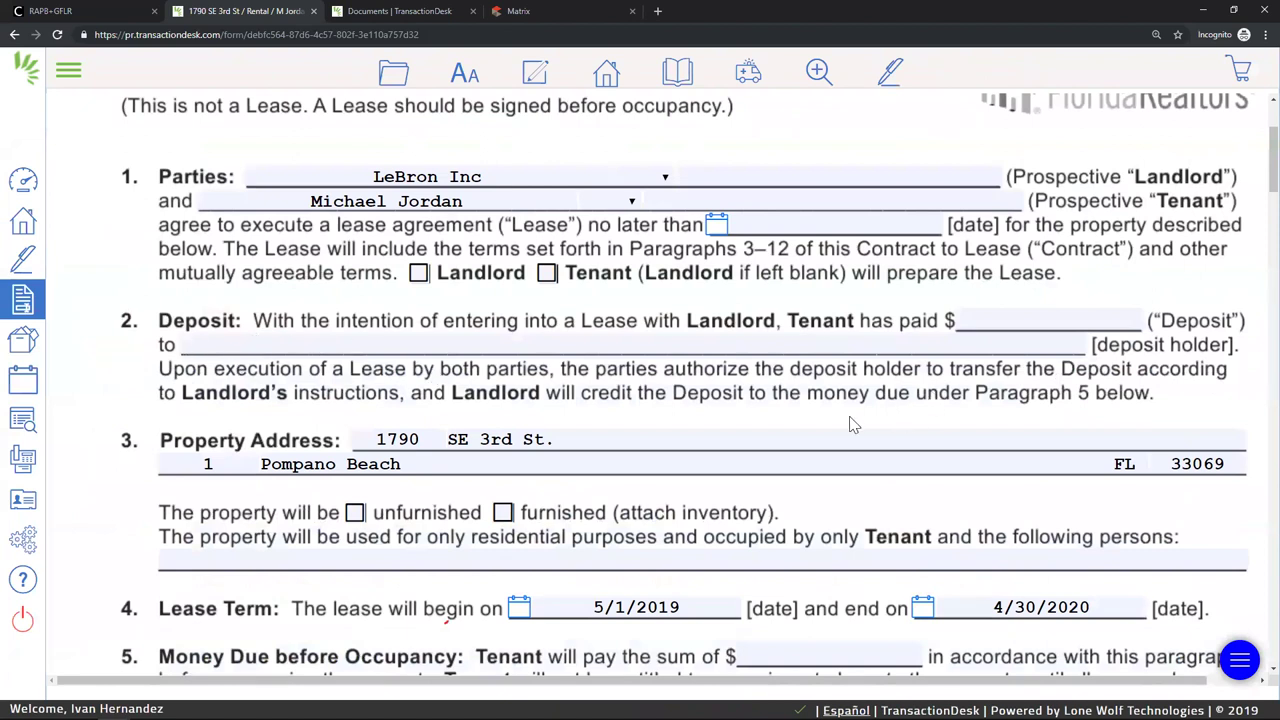
scroll(852, 425, "down", 5)
scroll(852, 425, "down", 3)
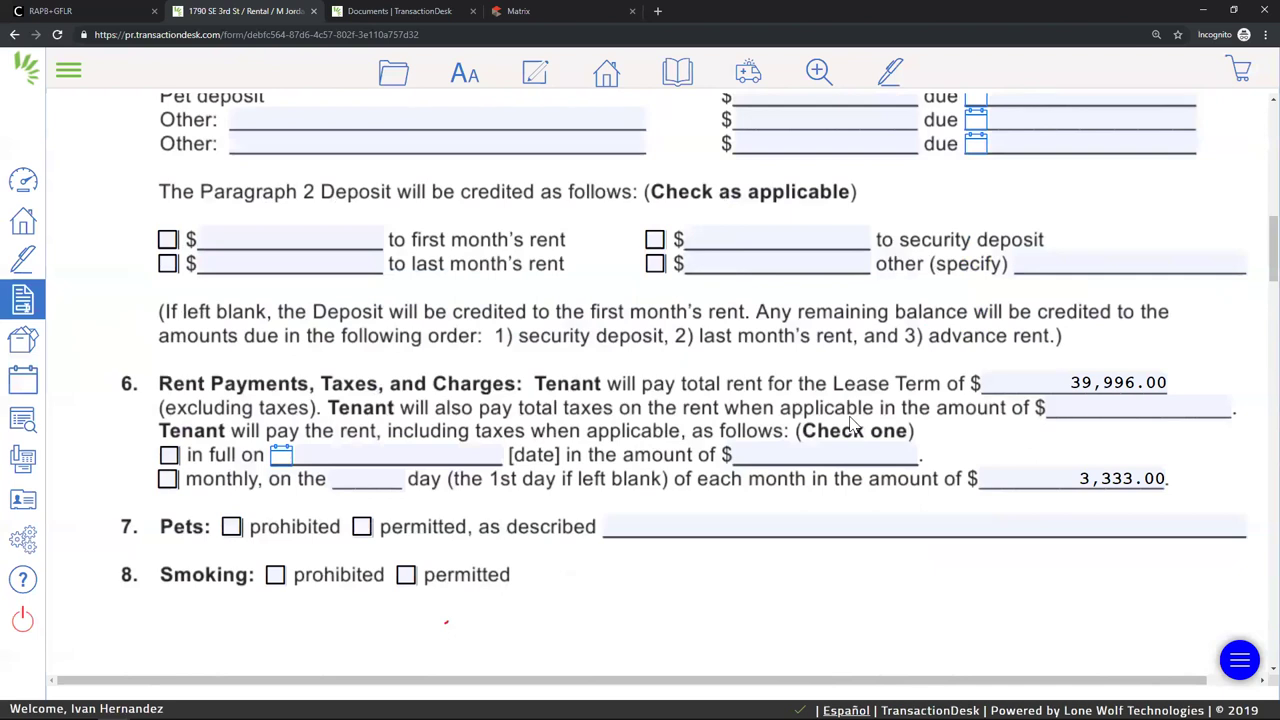
left_click(68, 14)
scroll(256, 537, "down", 1)
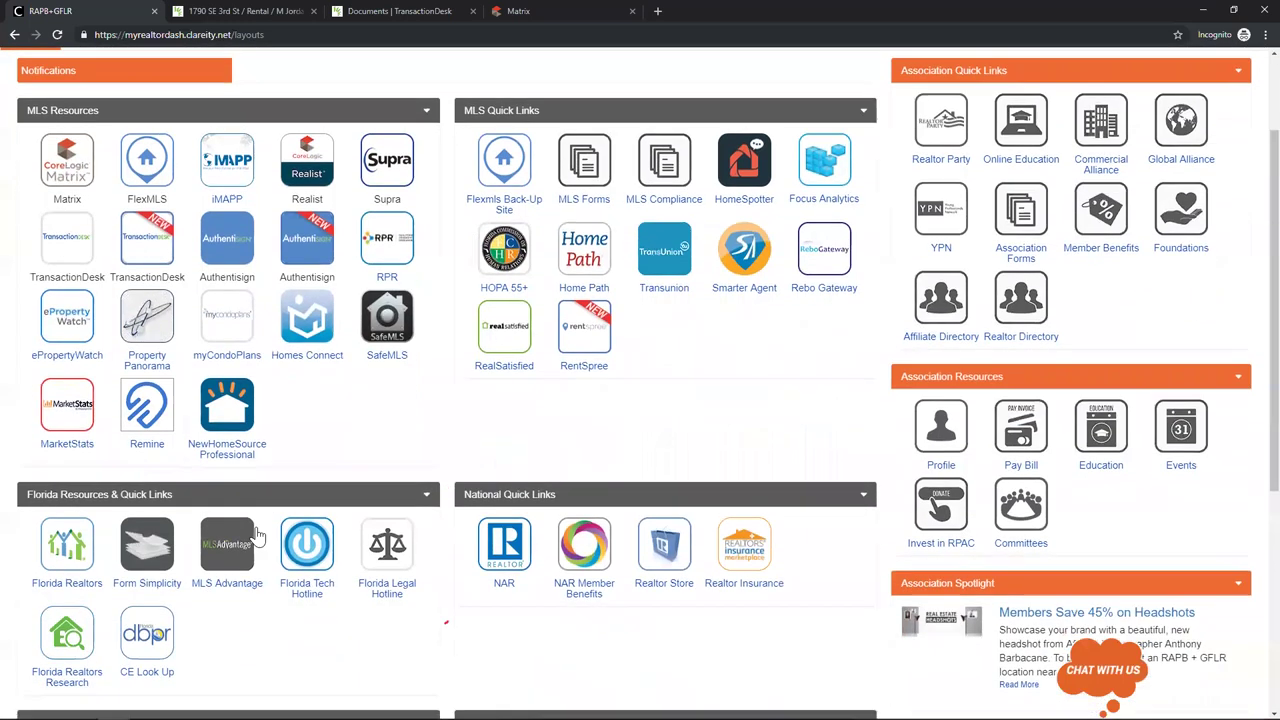
scroll(256, 537, "down", 1)
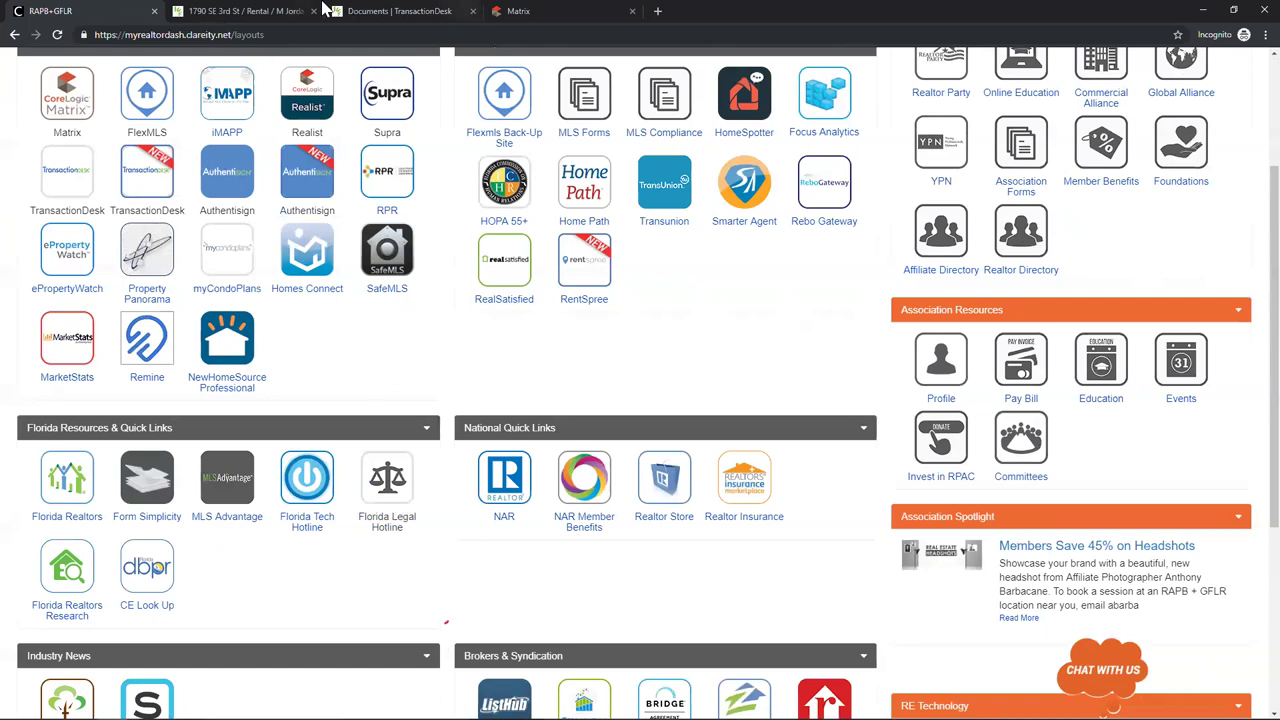
left_click(240, 12)
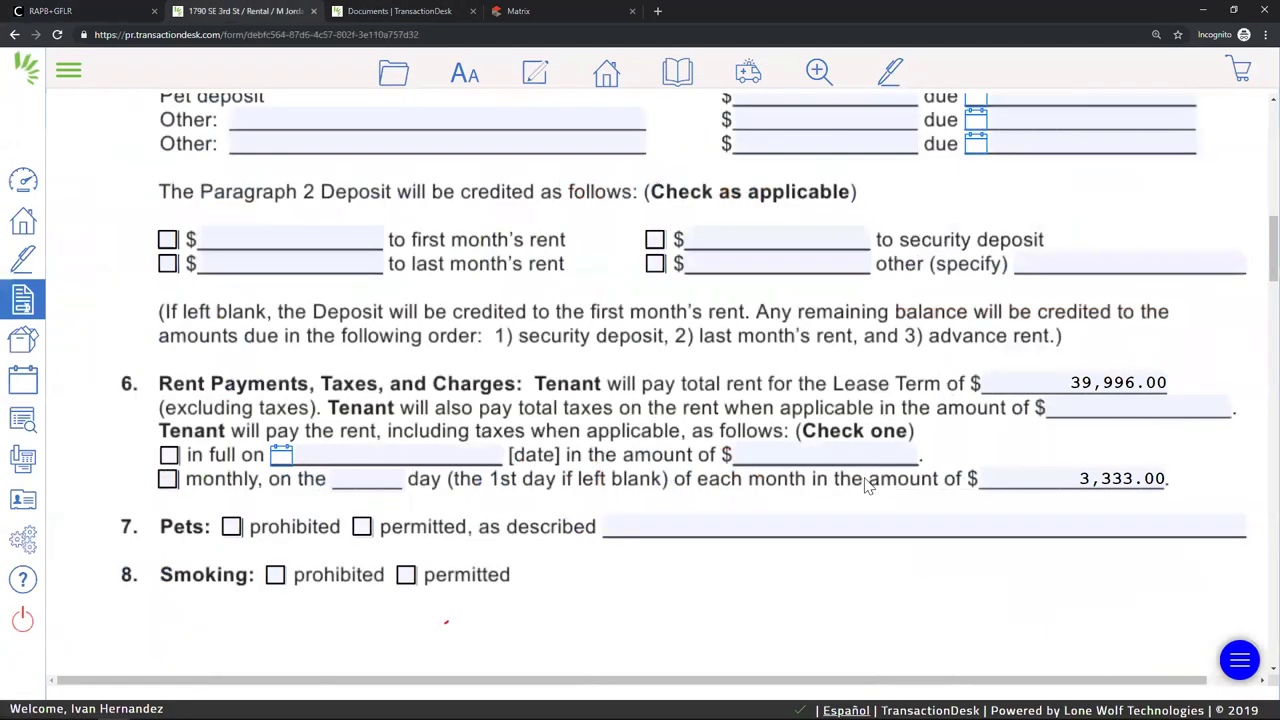
Mark both Pets (7) and Smoking (8) as prohibited on the lease form.
scroll(866, 484, "down", 2)
scroll(868, 485, "down", 1)
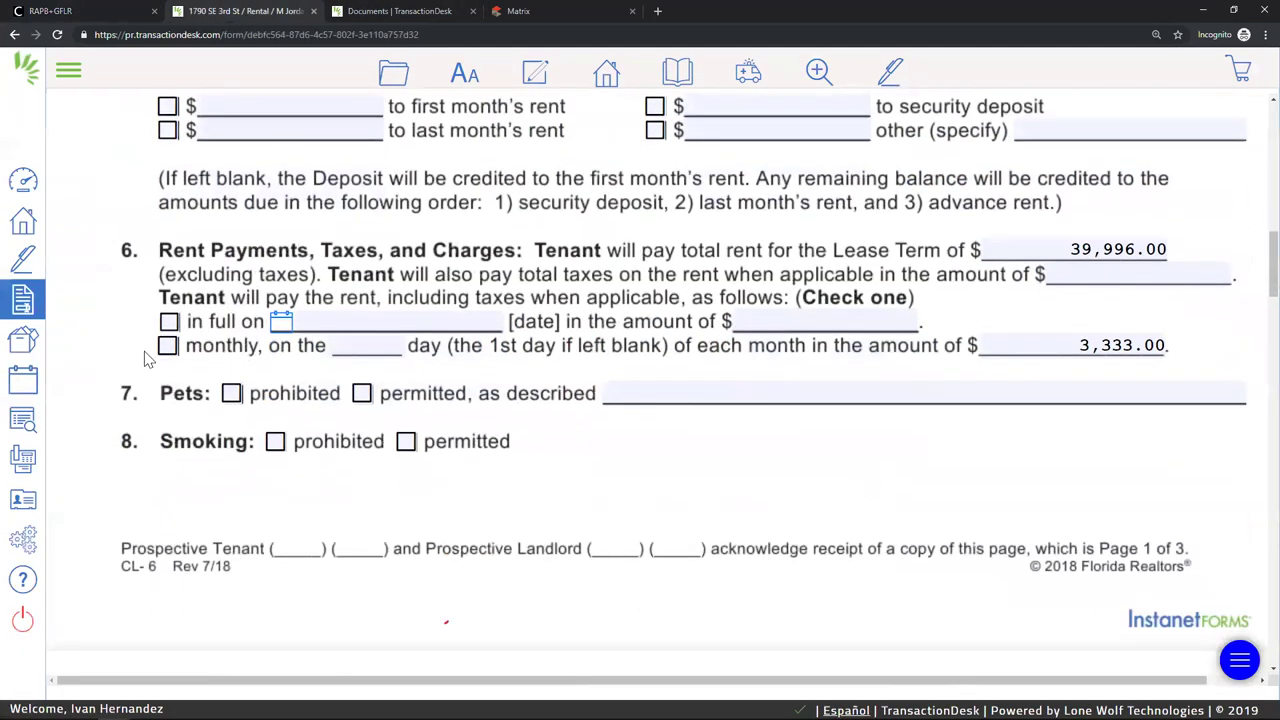
left_click(279, 442)
left_click(233, 395)
scroll(432, 477, "down", 5)
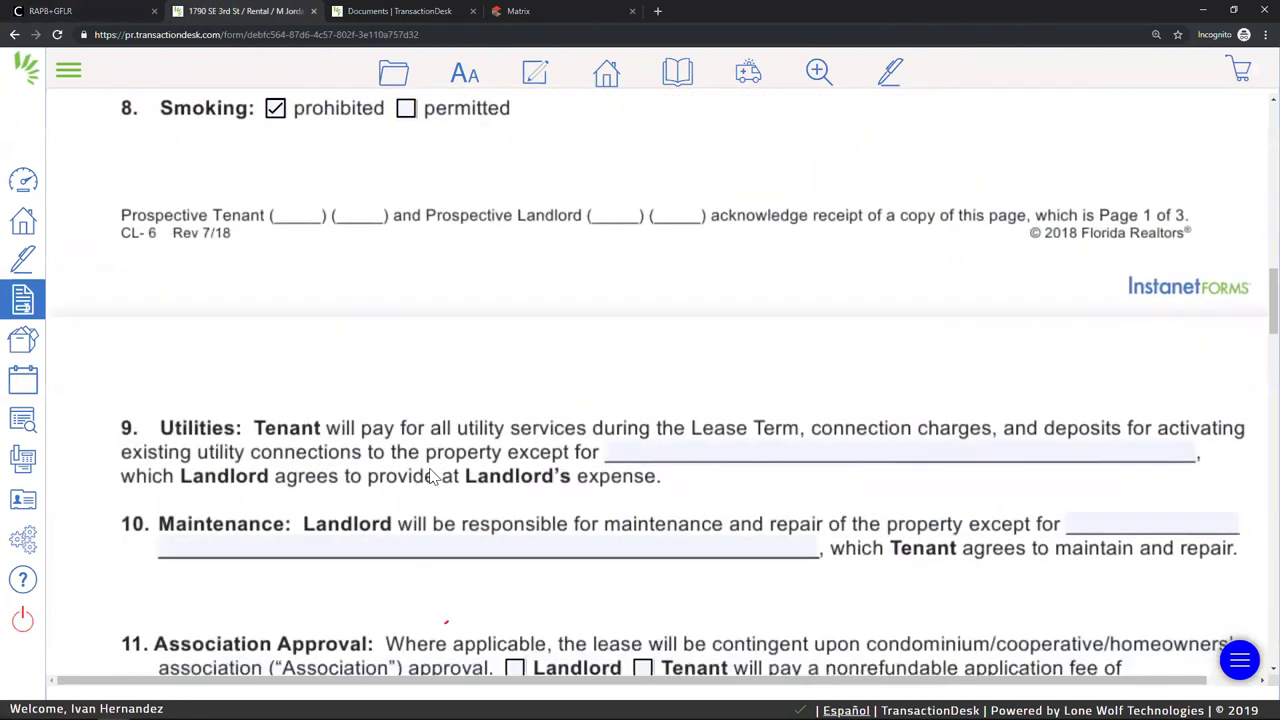
scroll(432, 477, "down", 2)
scroll(433, 477, "up", 1)
scroll(432, 477, "up", 1)
scroll(566, 182, "down", 1)
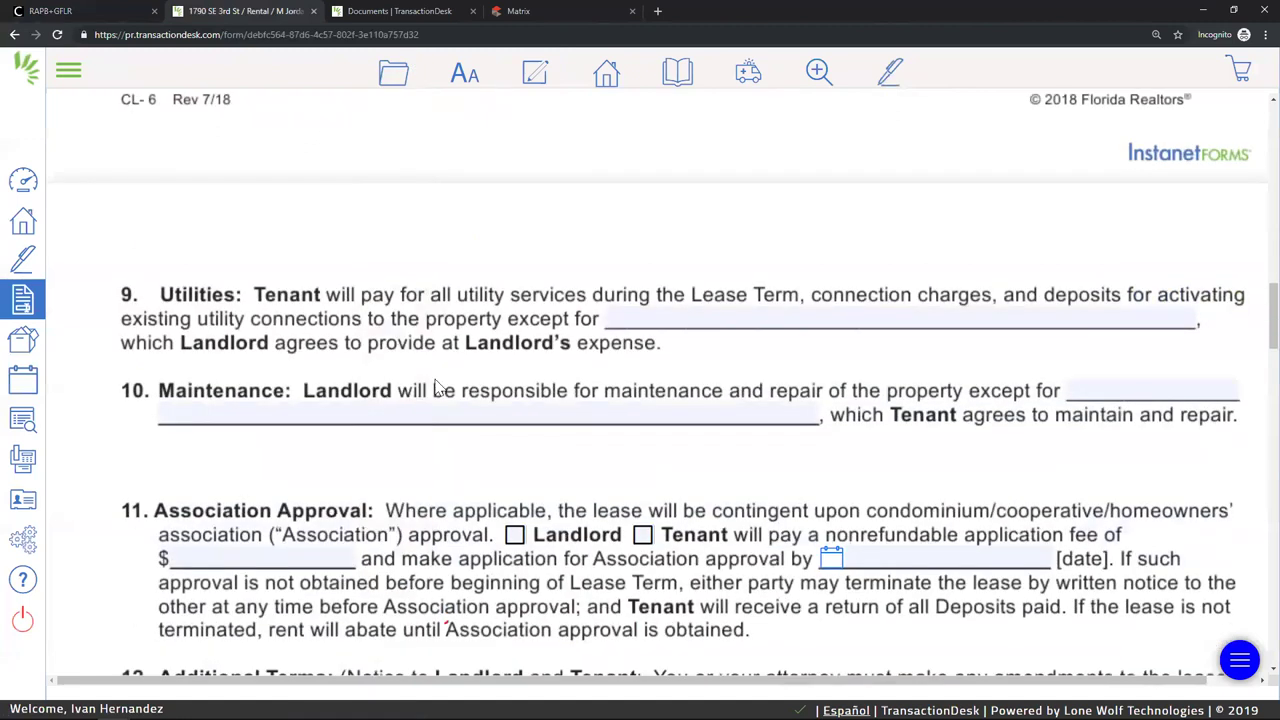
Enter placeholder text in the Utilities blank, then save and exit the Contract to Lease.
left_click(640, 319)
type("jhdsfjkhsdkfjhsdjkf")
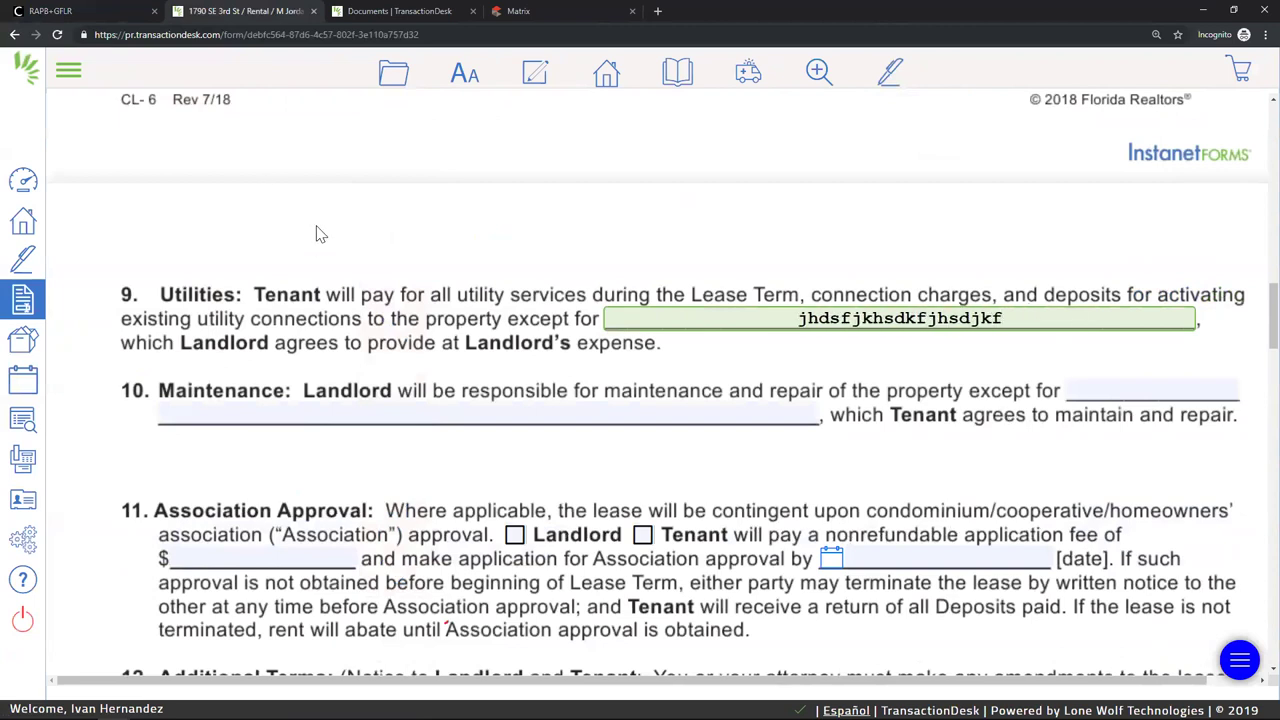
left_click(394, 74)
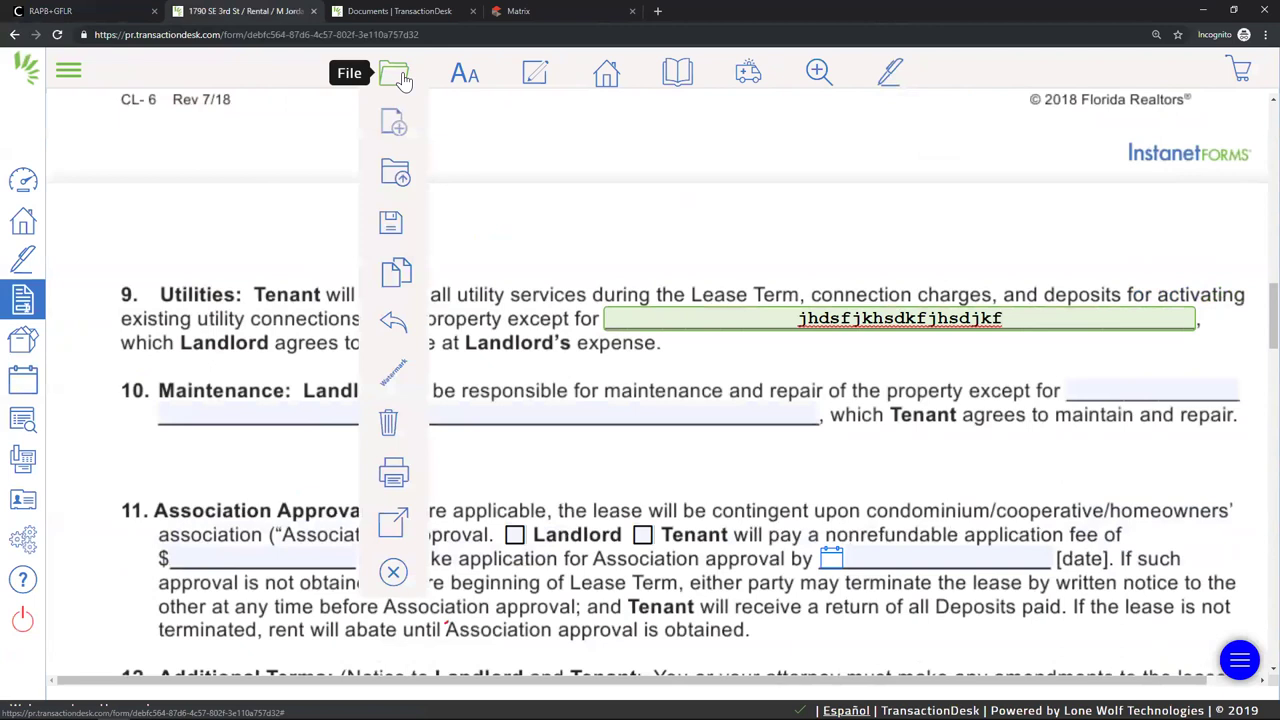
left_click(394, 74)
mouse_move(392, 224)
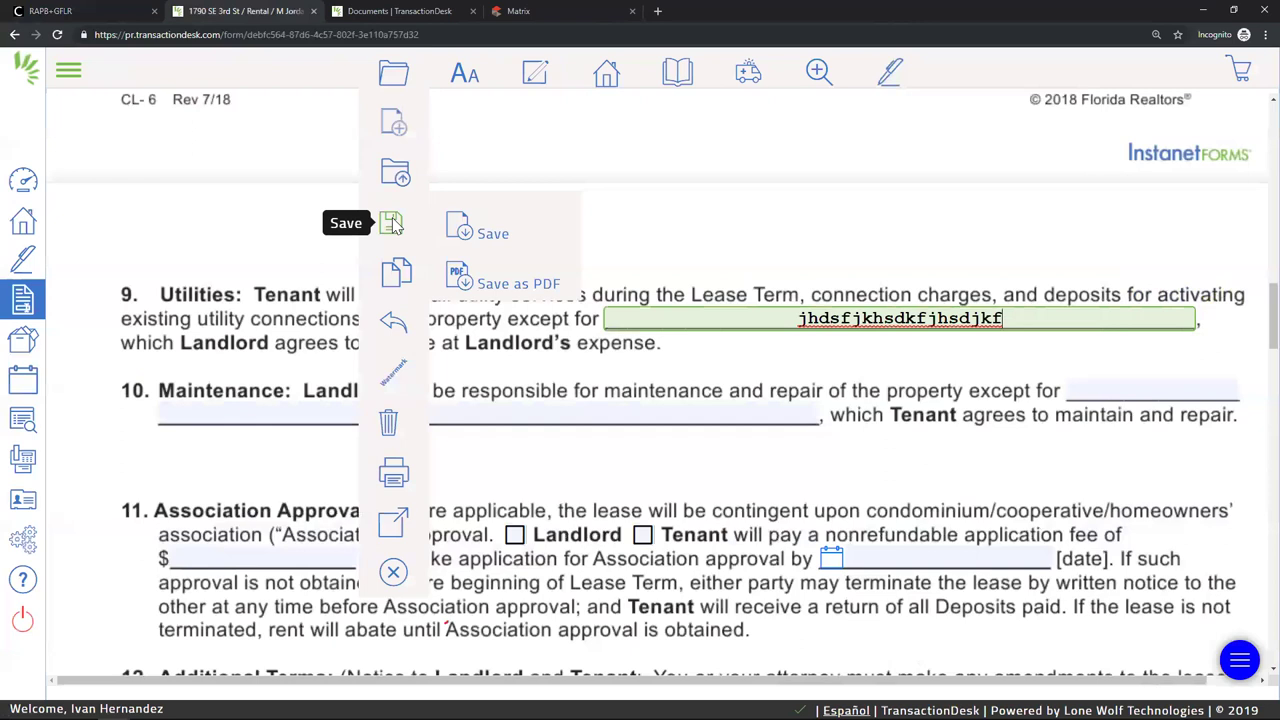
left_click(394, 578)
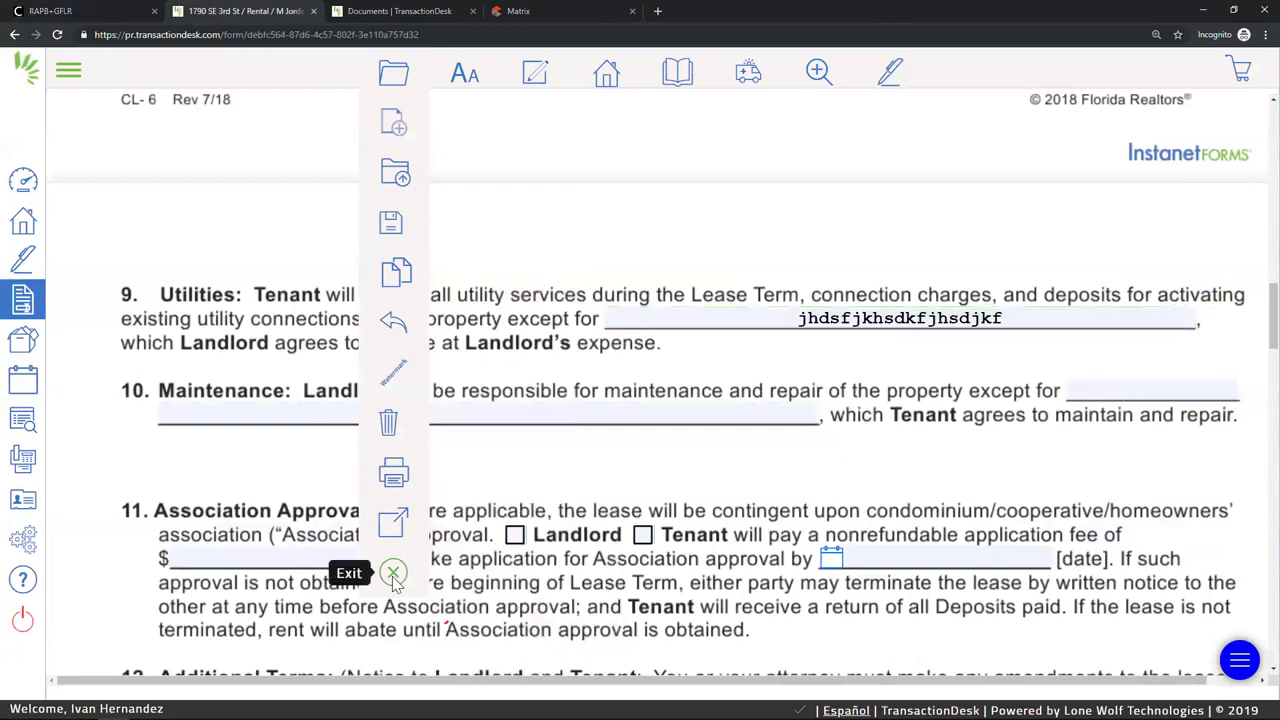
left_click(394, 578)
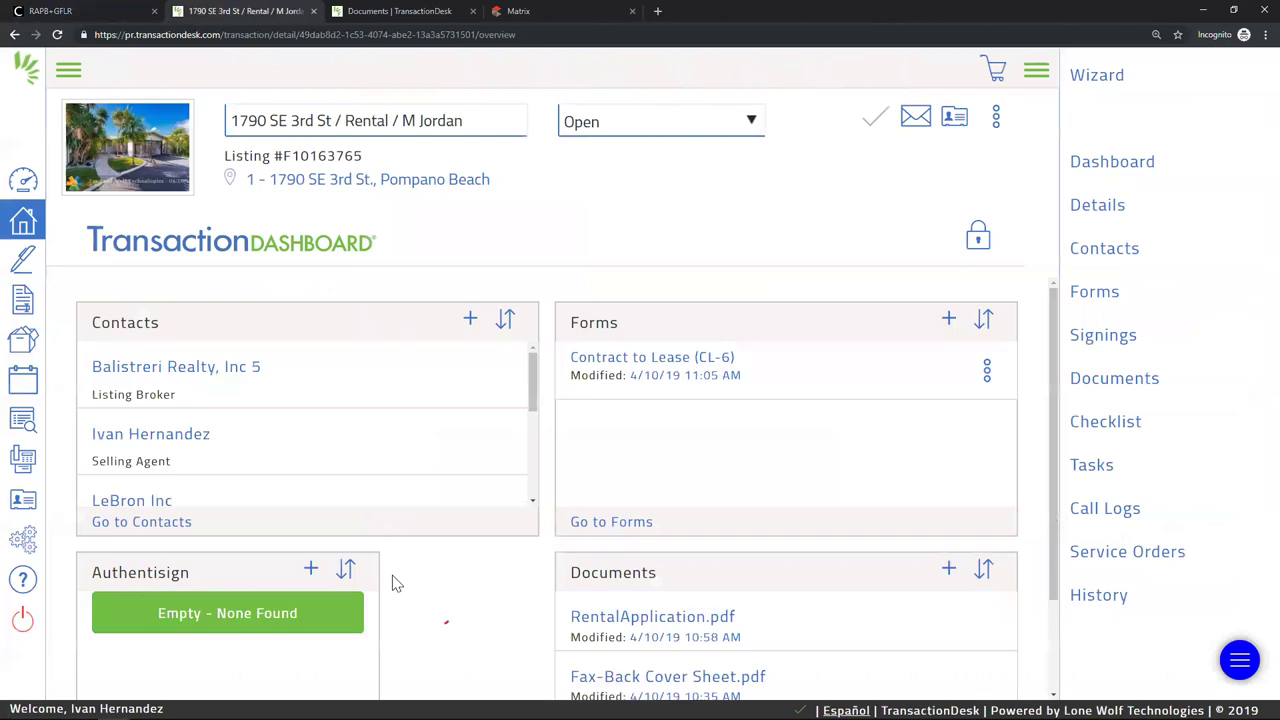
left_click(963, 366)
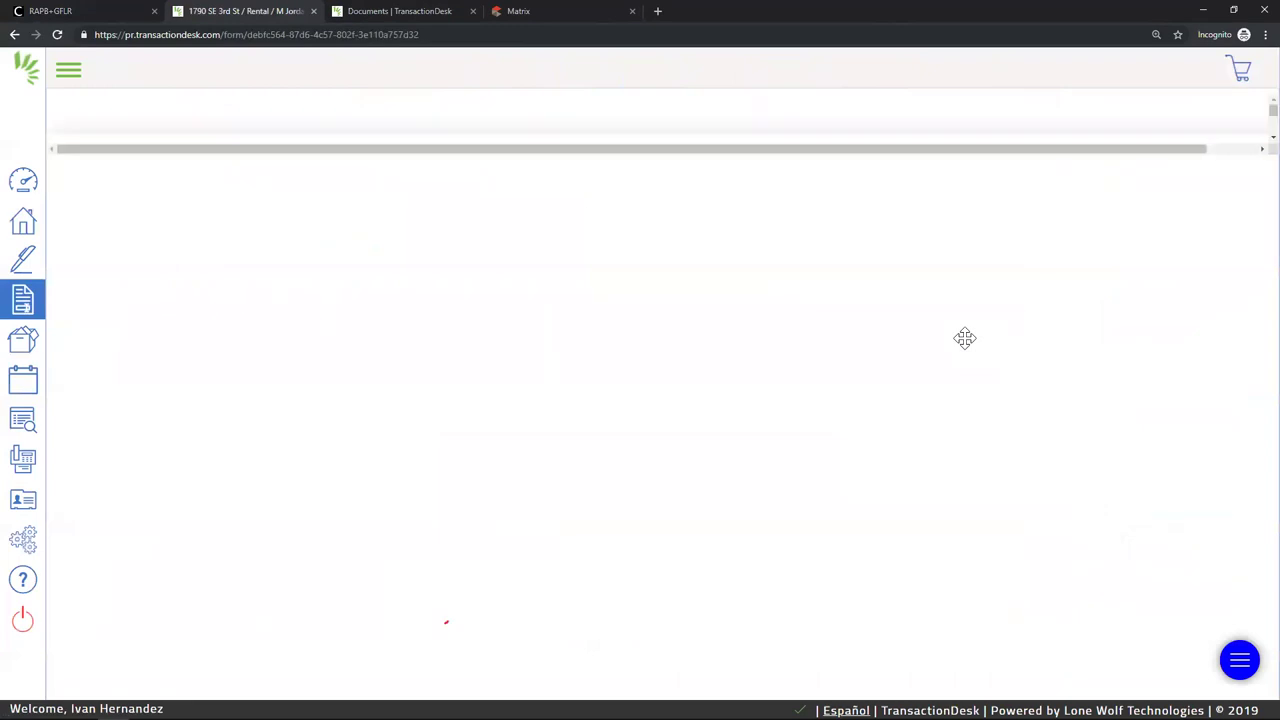
scroll(397, 198, "down", 3)
scroll(397, 198, "down", 10)
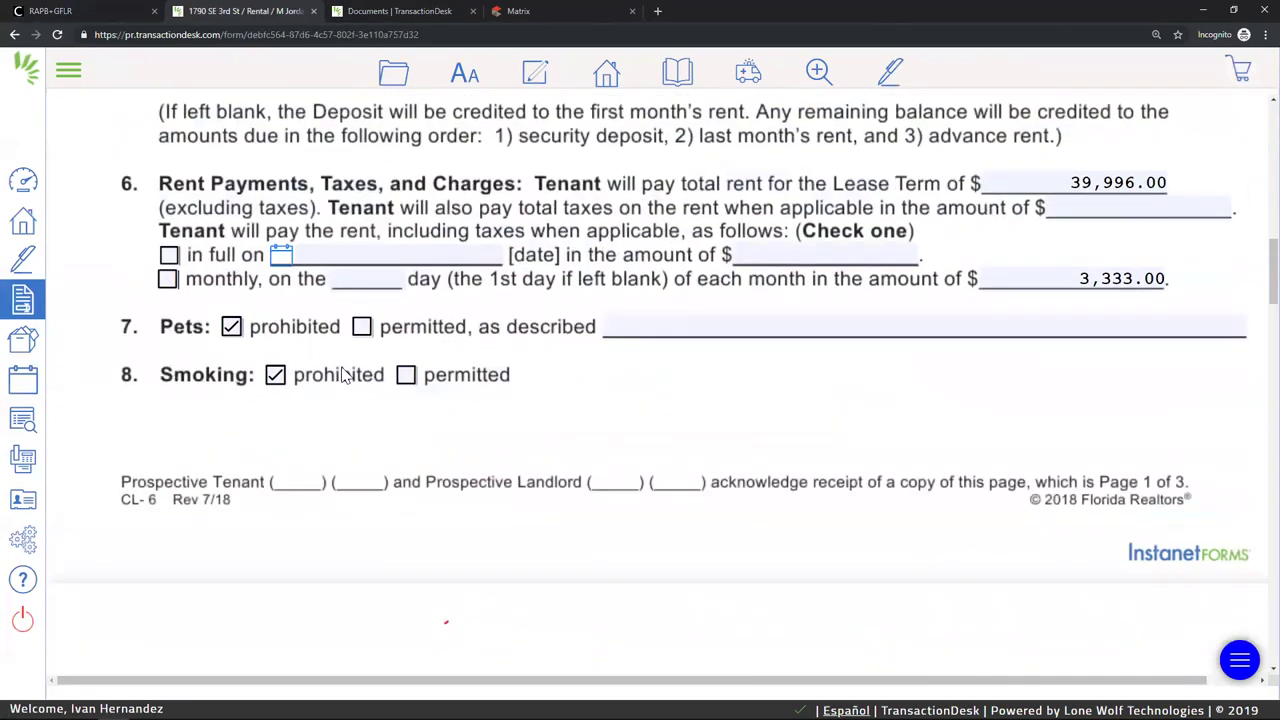
scroll(320, 395, "down", 5)
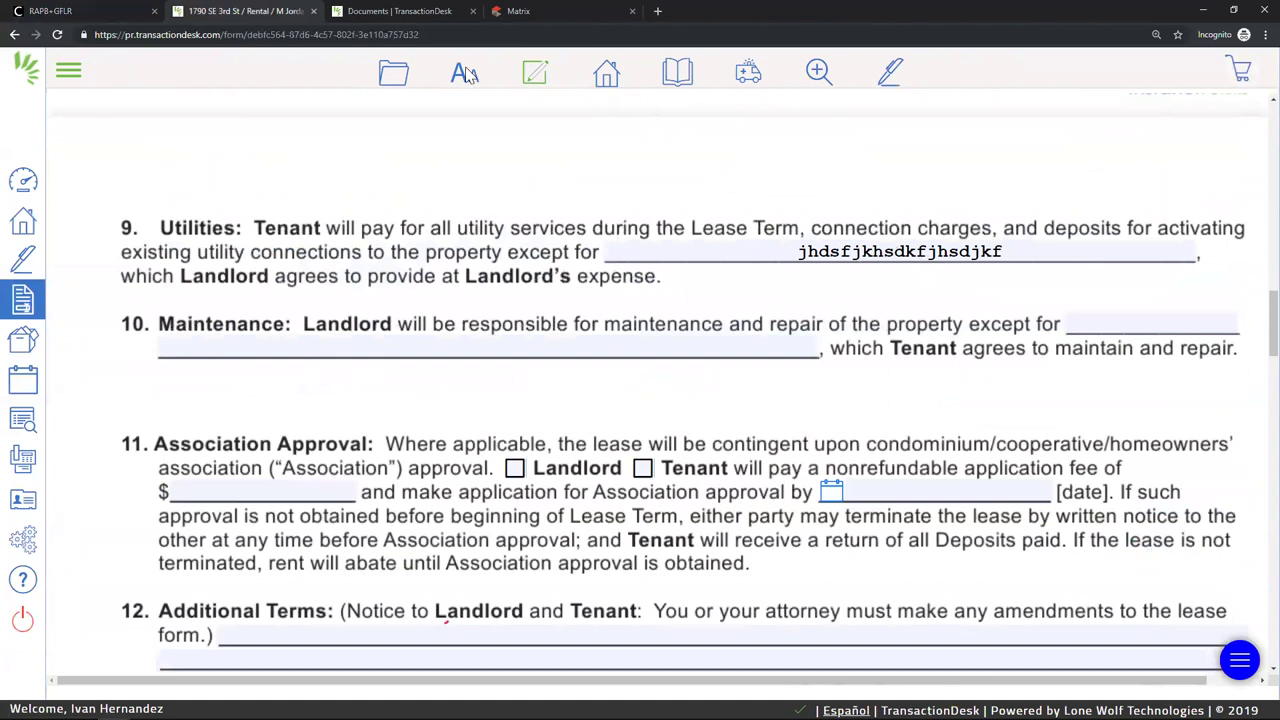
left_click(393, 70)
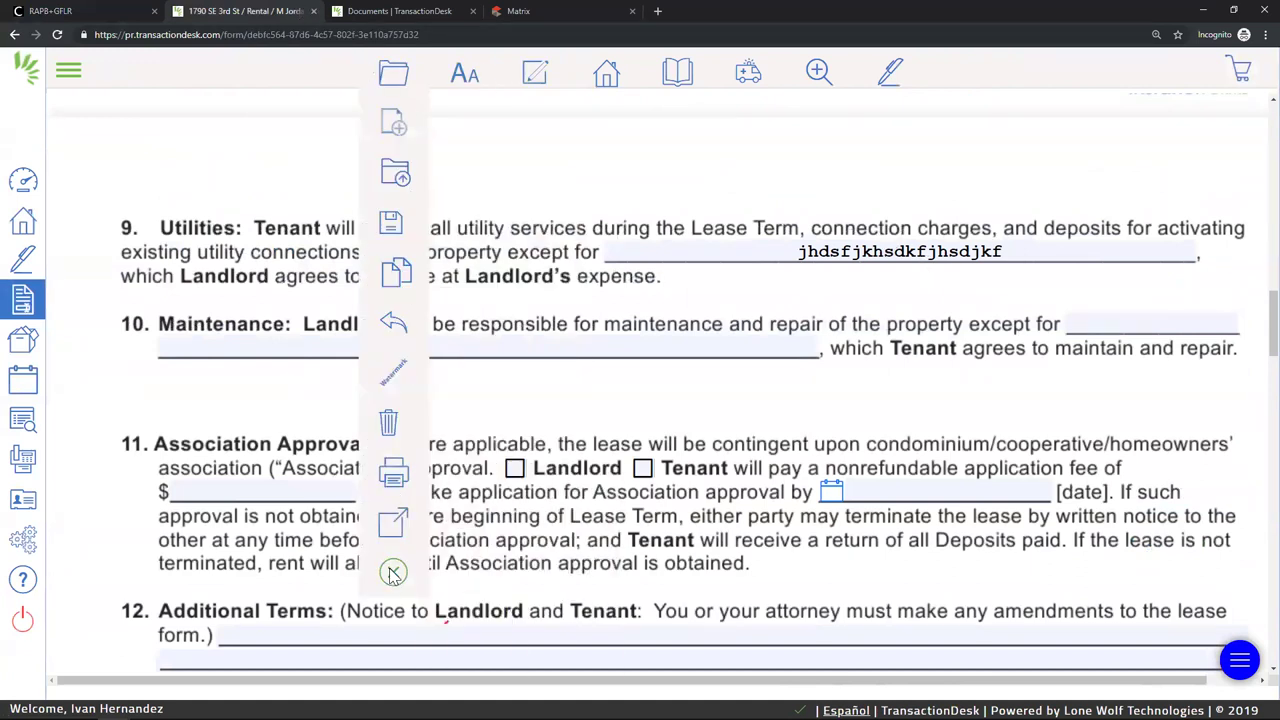
left_click(393, 571)
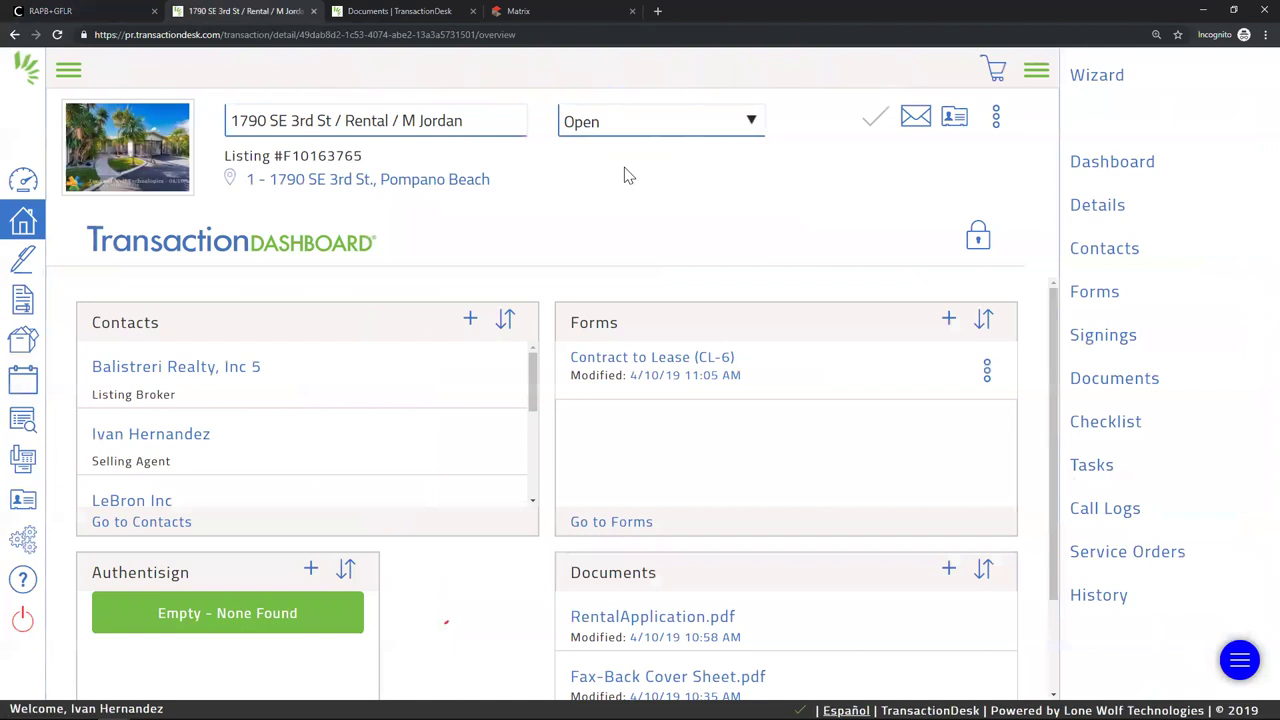
Search the forms library for 'adden' and add the ACSP-4 addendum to the transaction.
left_click(945, 322)
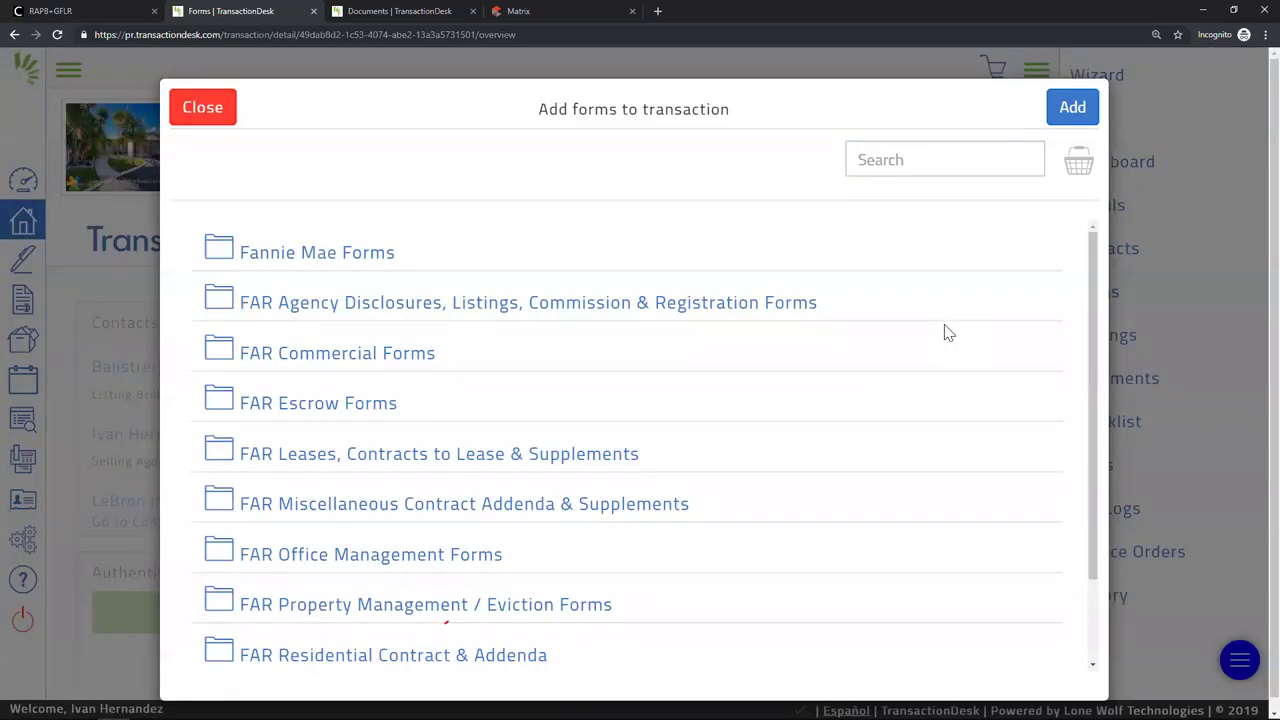
left_click(909, 163)
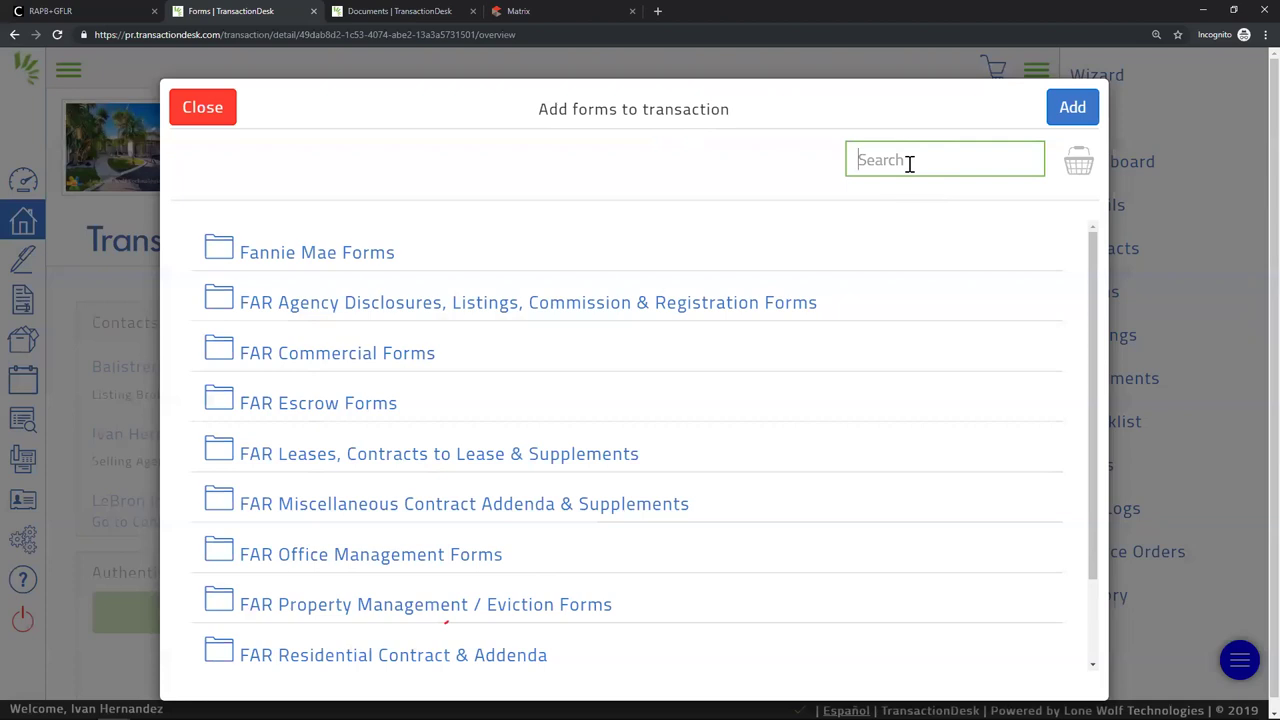
type("aaaaddifsd")
key("BackSpace")
key("BackSpace")
key("BackSpace")
key("BackSpace")
key("BackSpace")
key("BackSpace")
key("BackSpace")
key("BackSpace")
key("BackSpace")
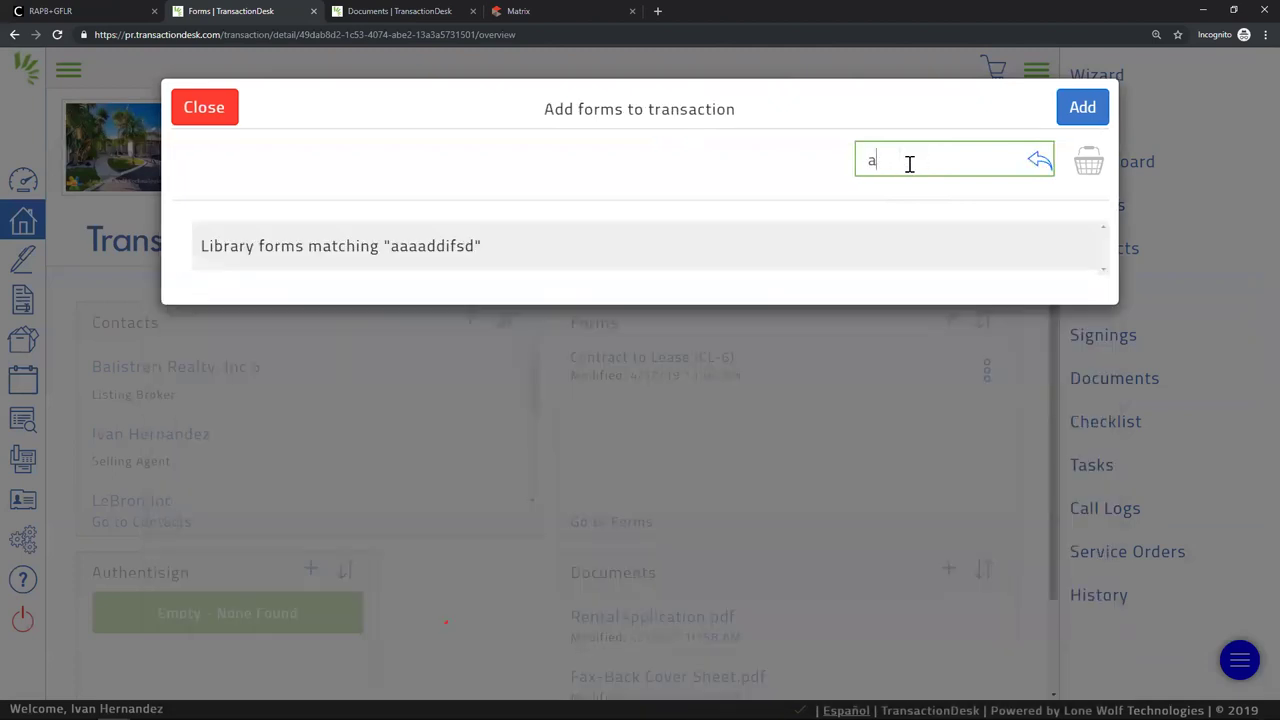
type("dd")
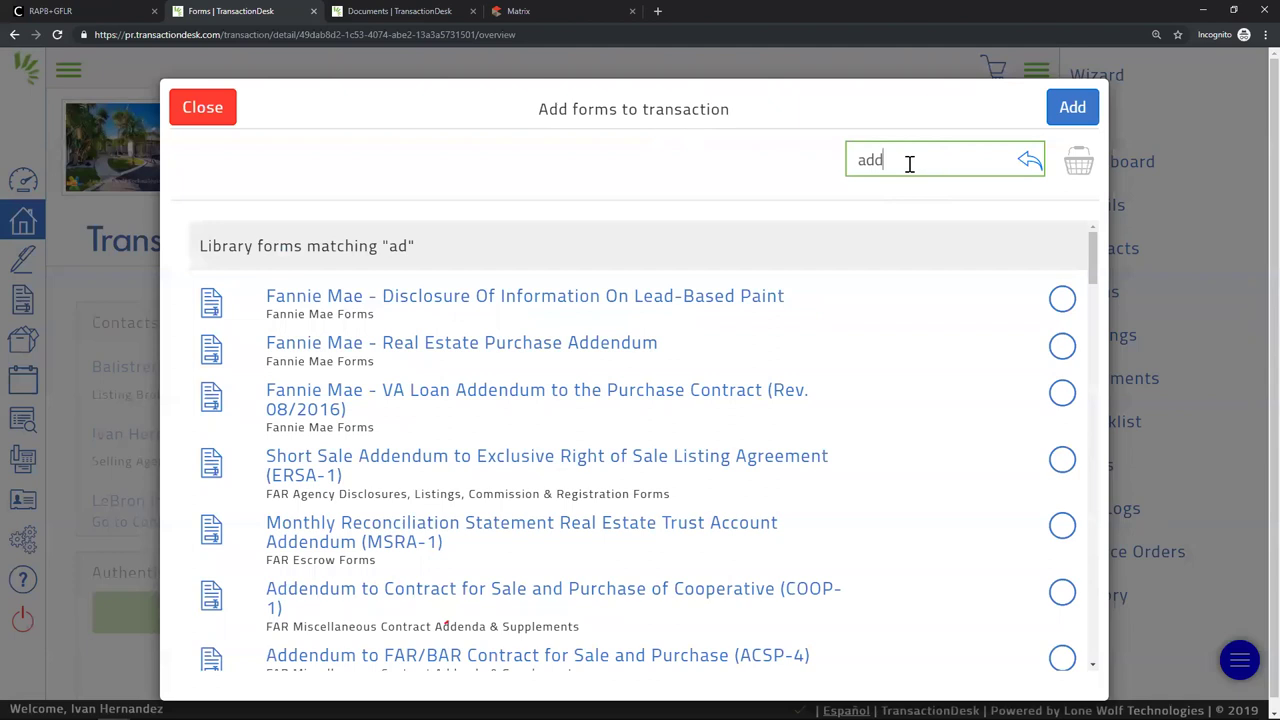
type("en")
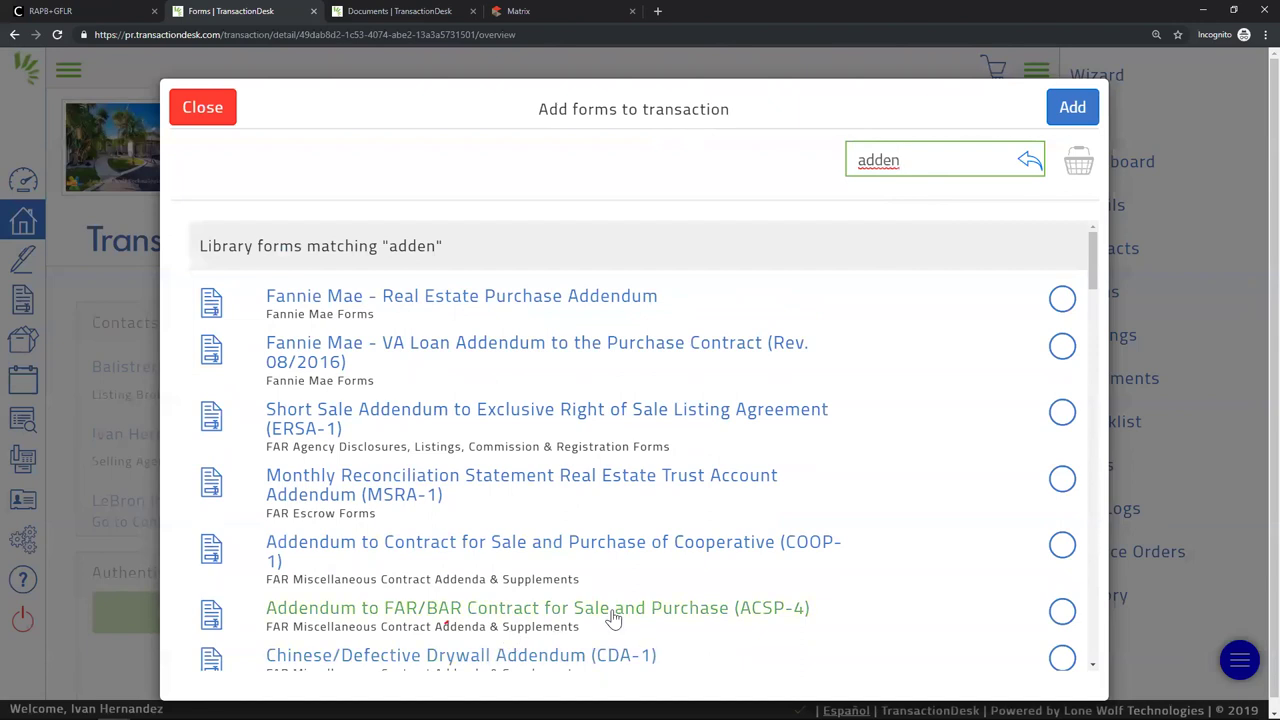
left_click(1062, 611)
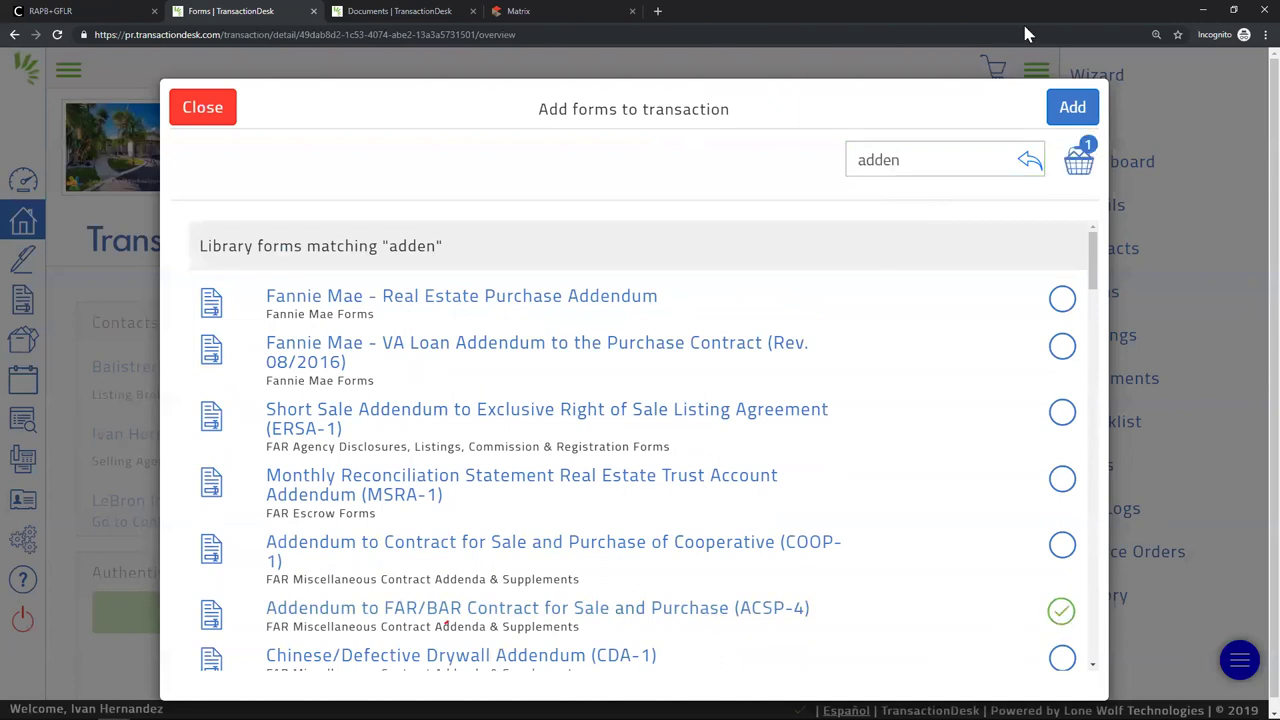
left_click(1074, 110)
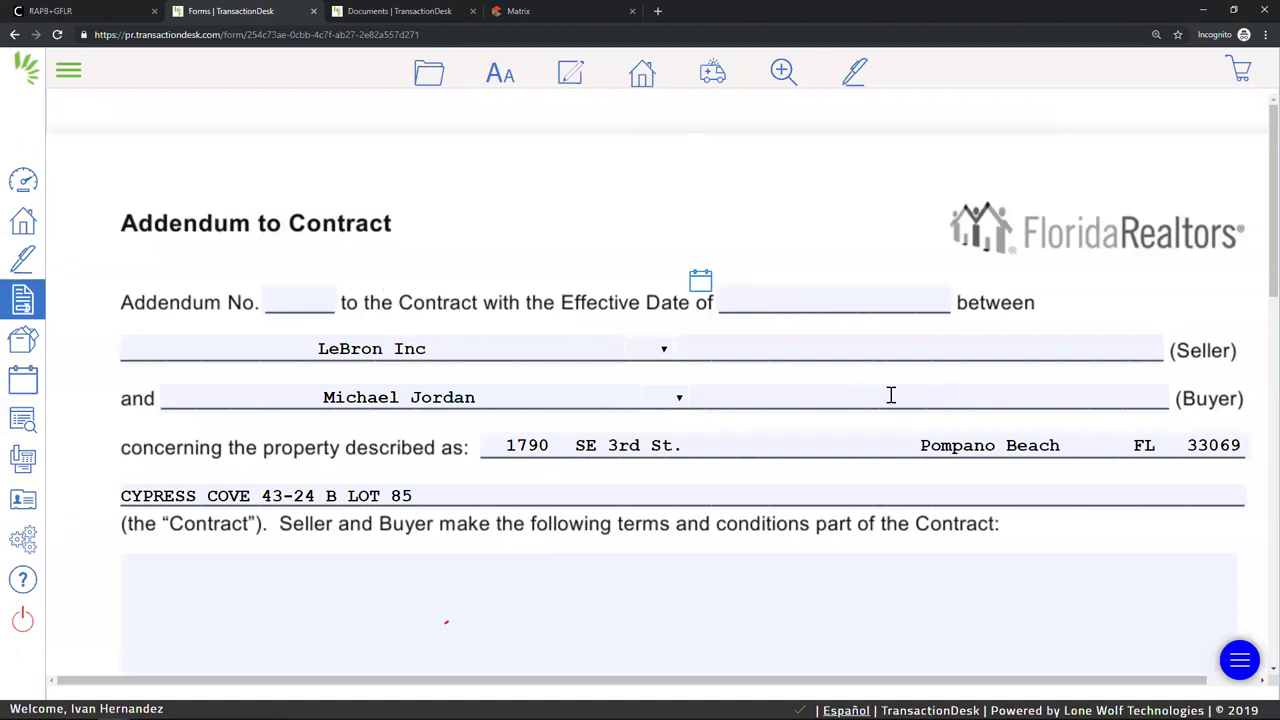
scroll(855, 432, "down", 3)
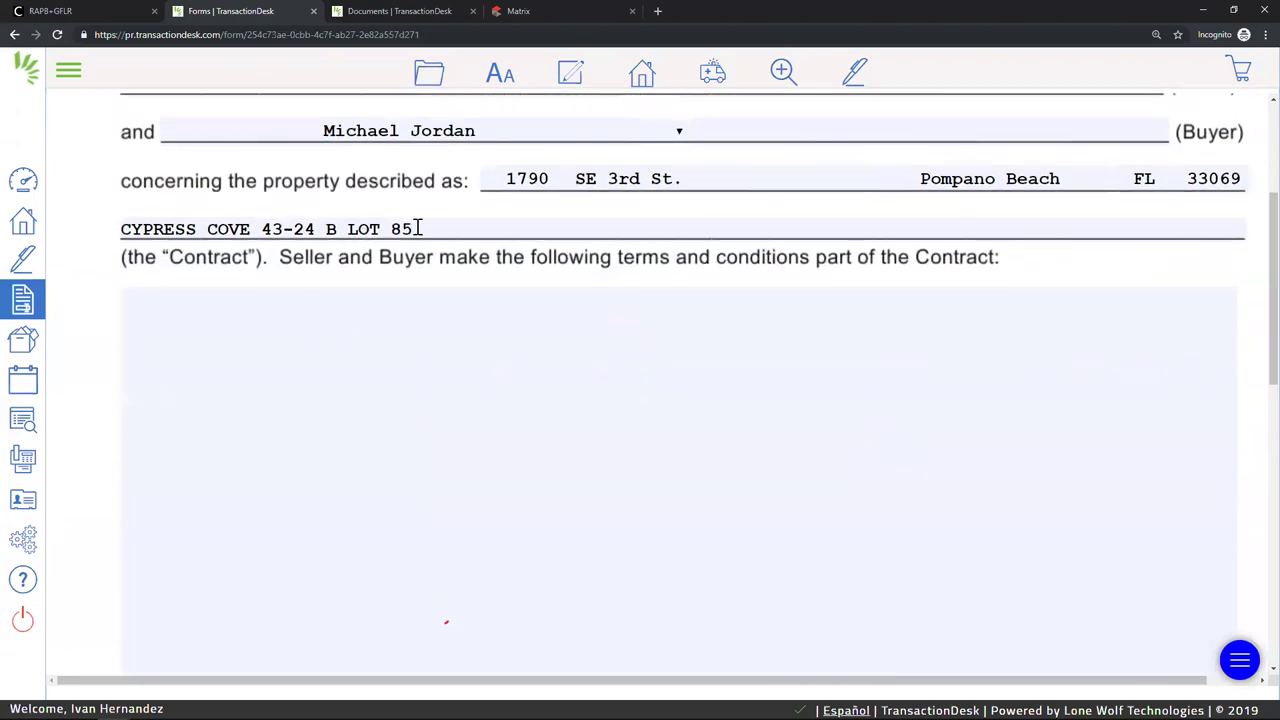
key("Tab")
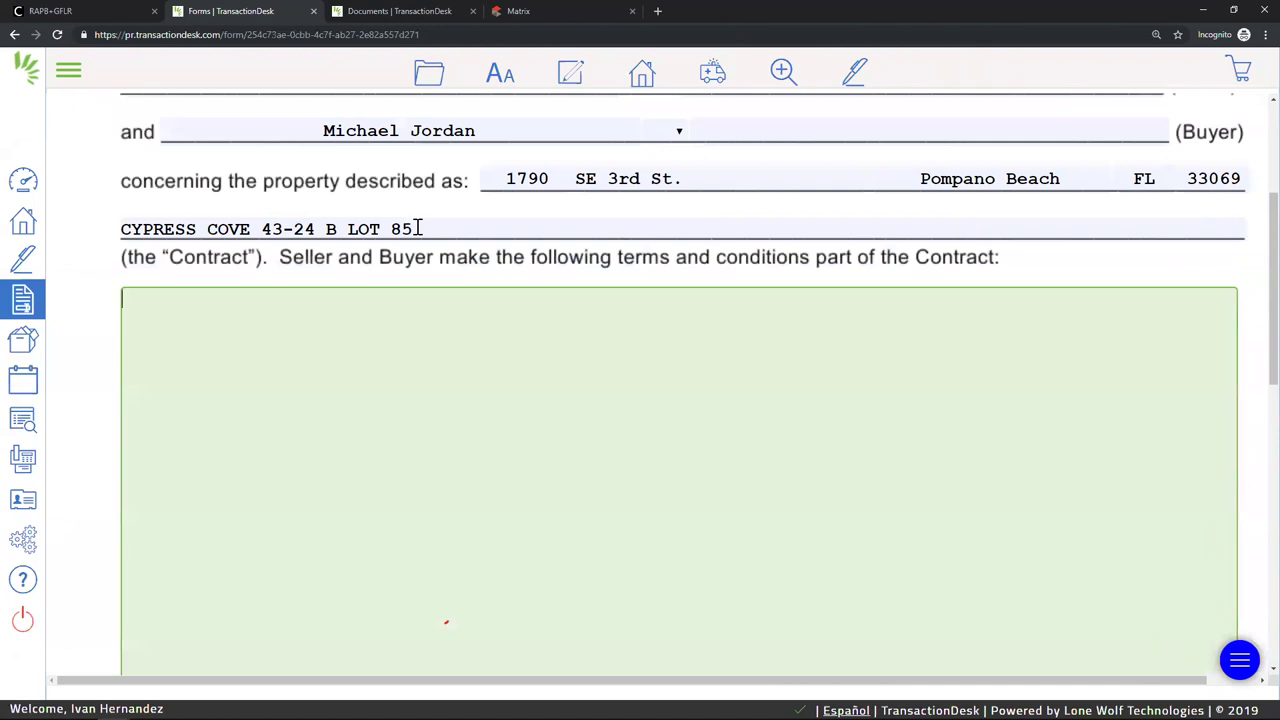
type("jdsi----")
key("BackSpace")
key("BackSpace")
key("BackSpace")
key("BackSpace")
key("BackSpace")
key("BackSpace")
key("BackSpace")
key("BackSpace")
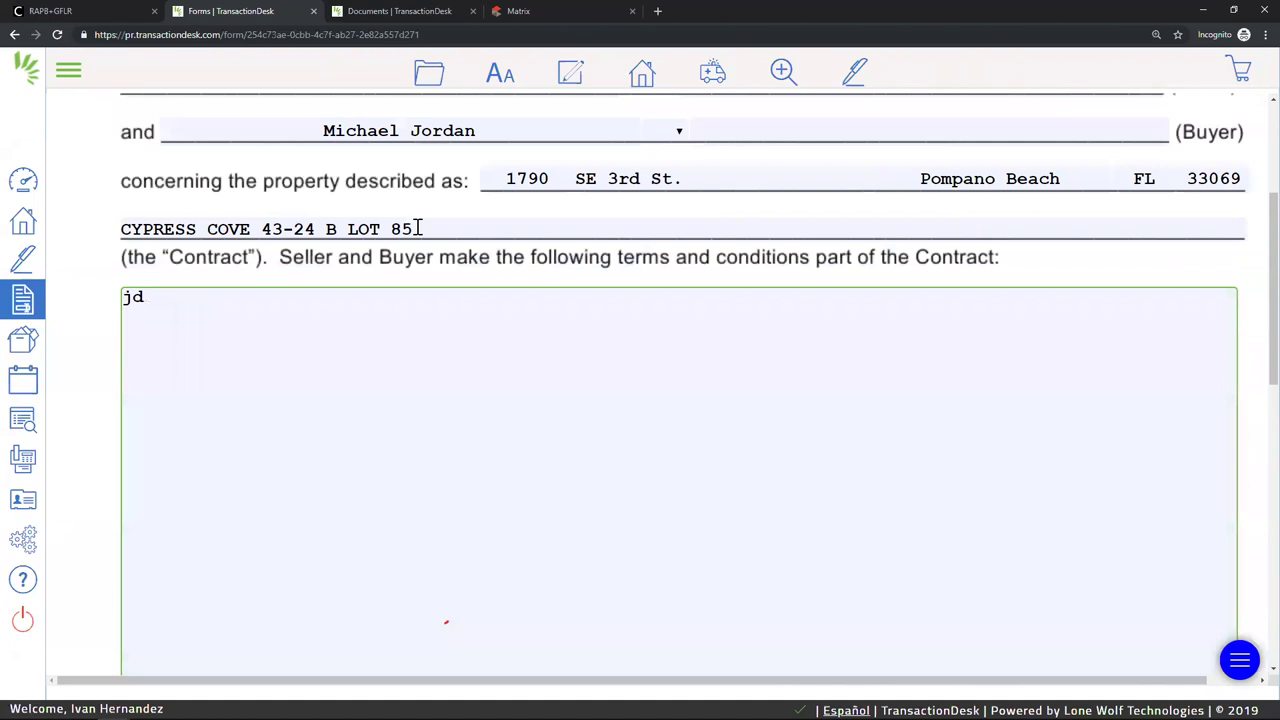
type("-ikjisdjiosajdiosdj")
key("Return")
type("-ijsadiojiasjasd")
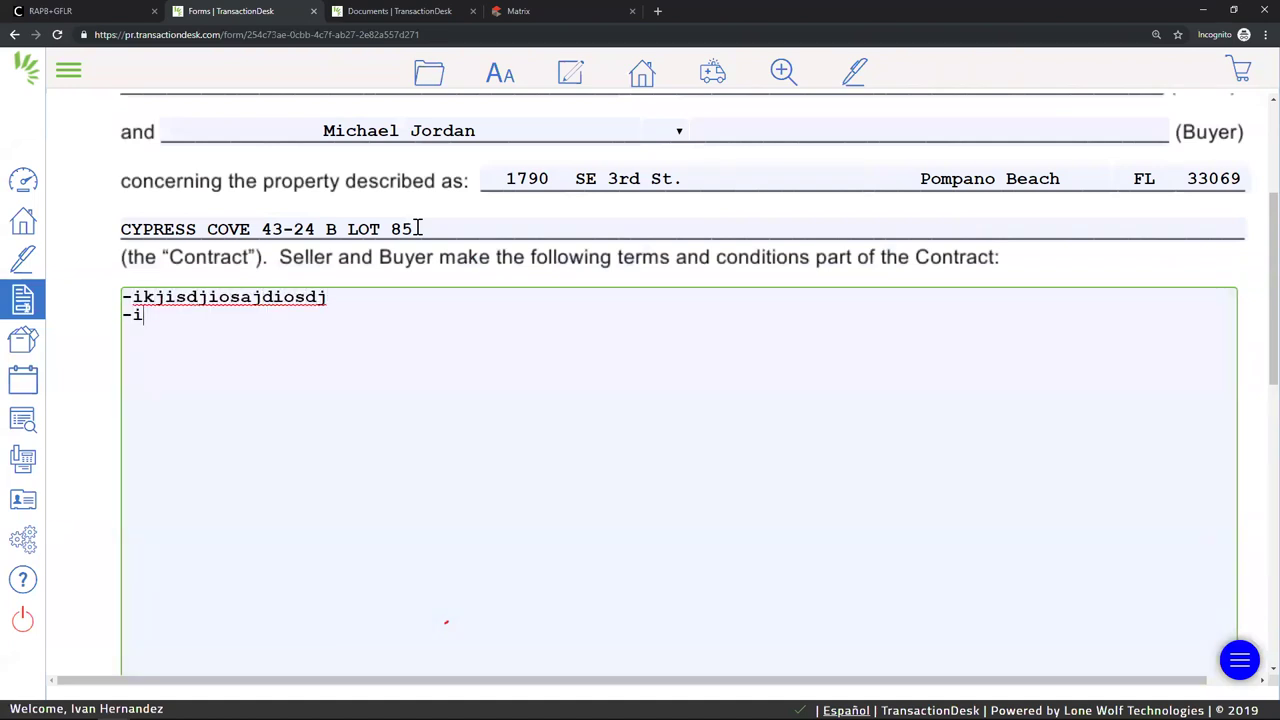
key("Return")
type("-oikopkopk")
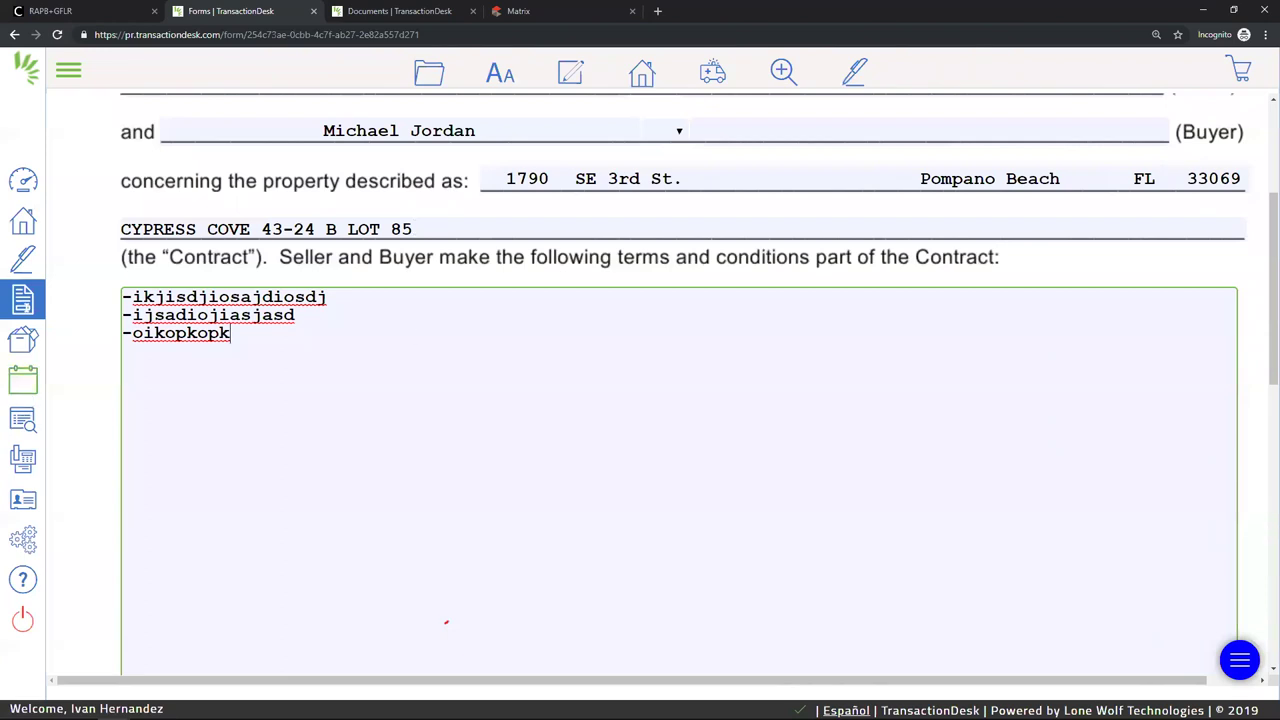
left_click_drag(254, 351, 77, 289)
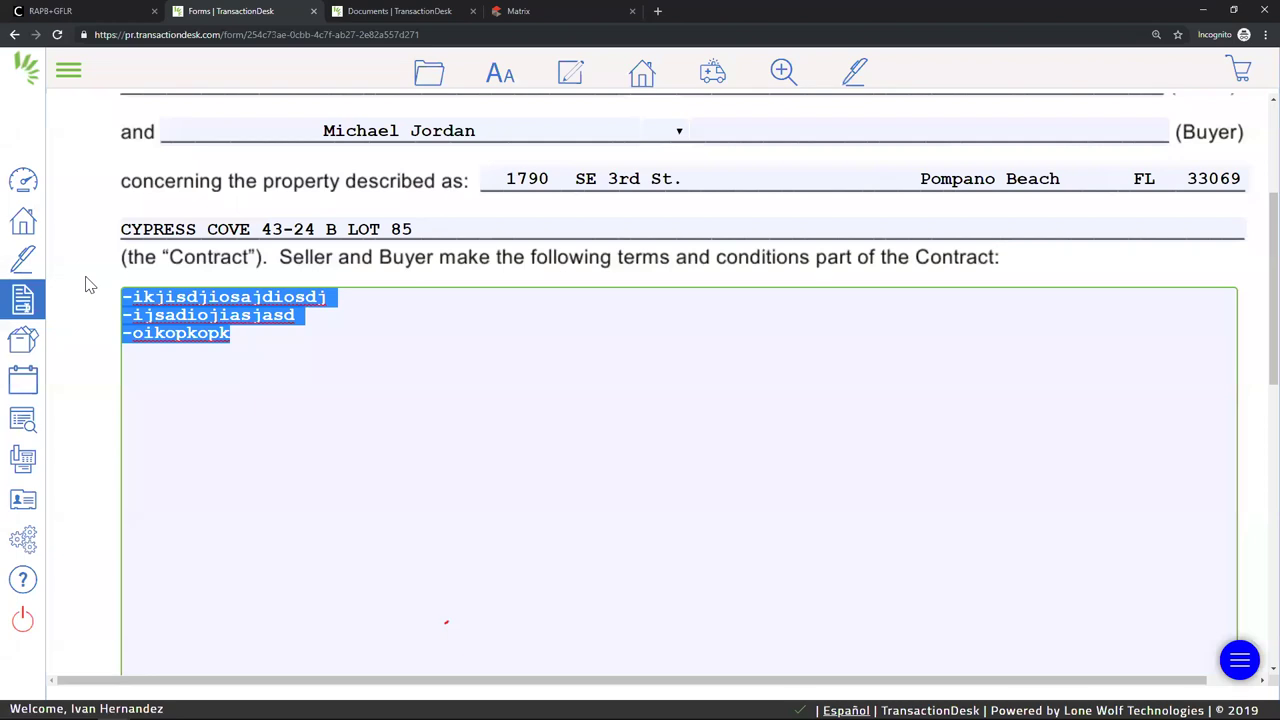
key("Delete")
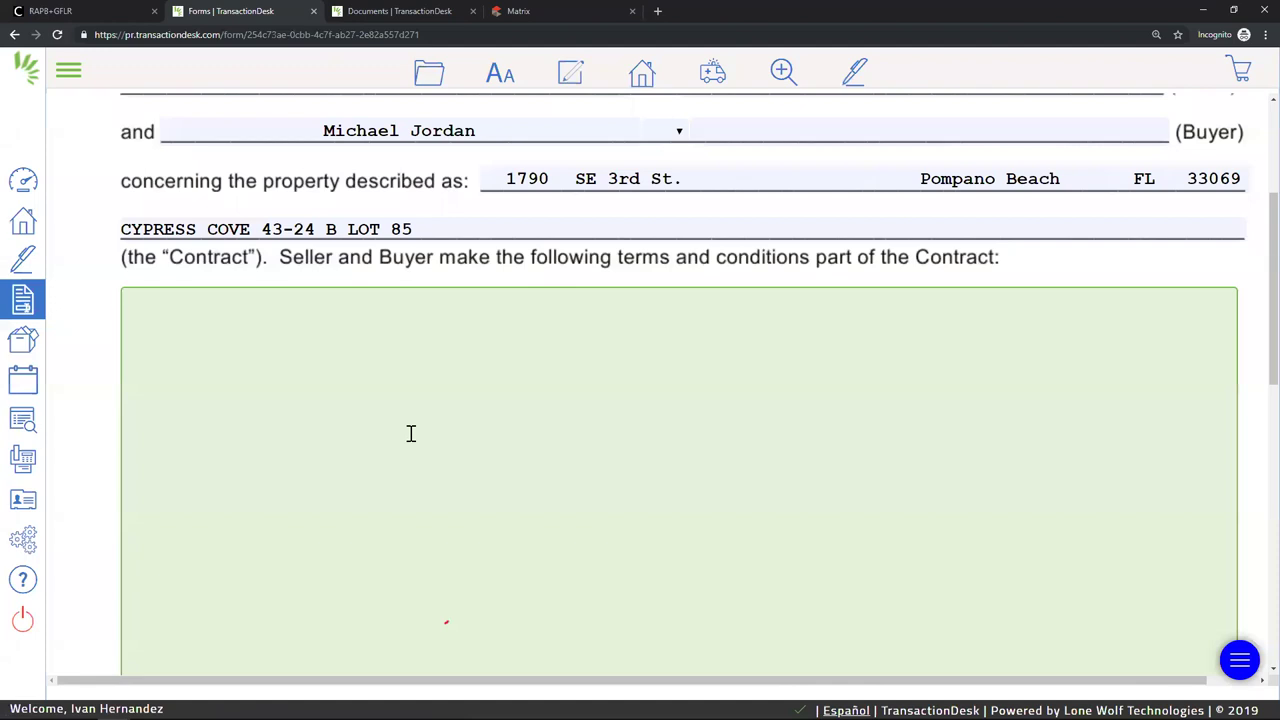
Insert the Bonus Clause, Landlord Bonus, Open Permits and processing fee personal clauses into the addendum.
left_click(571, 75)
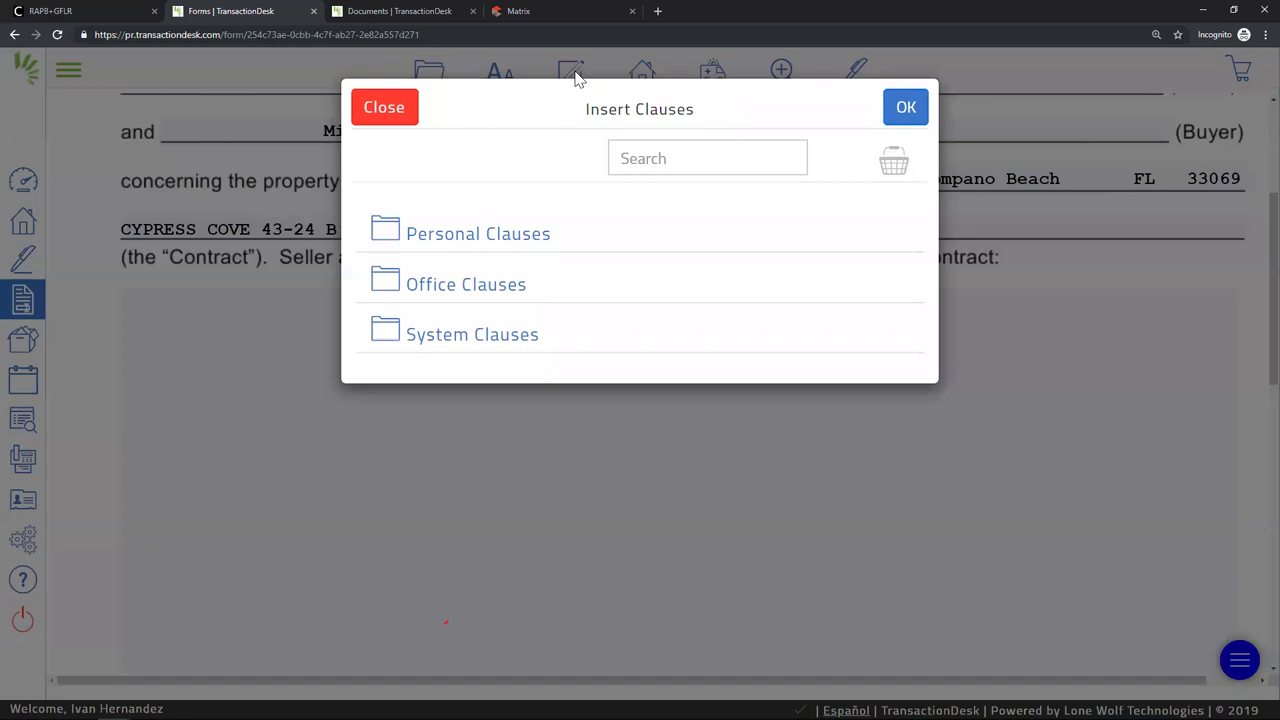
left_click(434, 242)
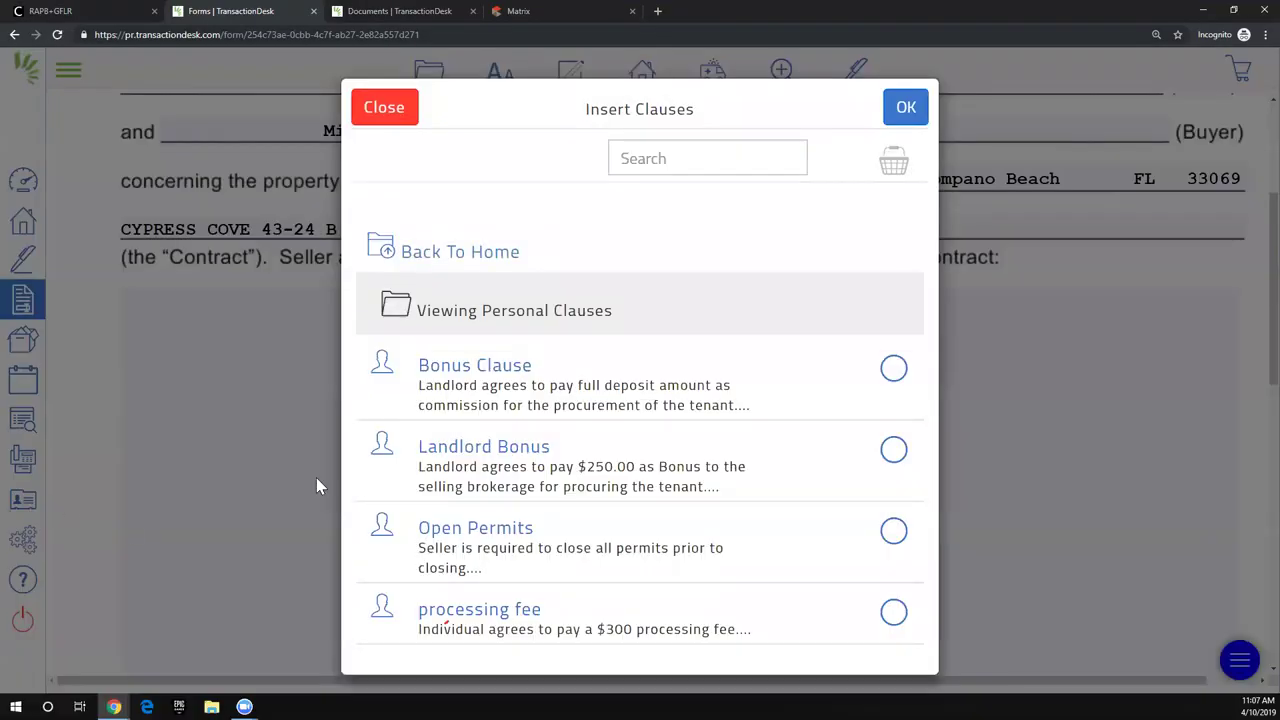
left_click(892, 370)
left_click(893, 450)
left_click(893, 531)
left_click(894, 613)
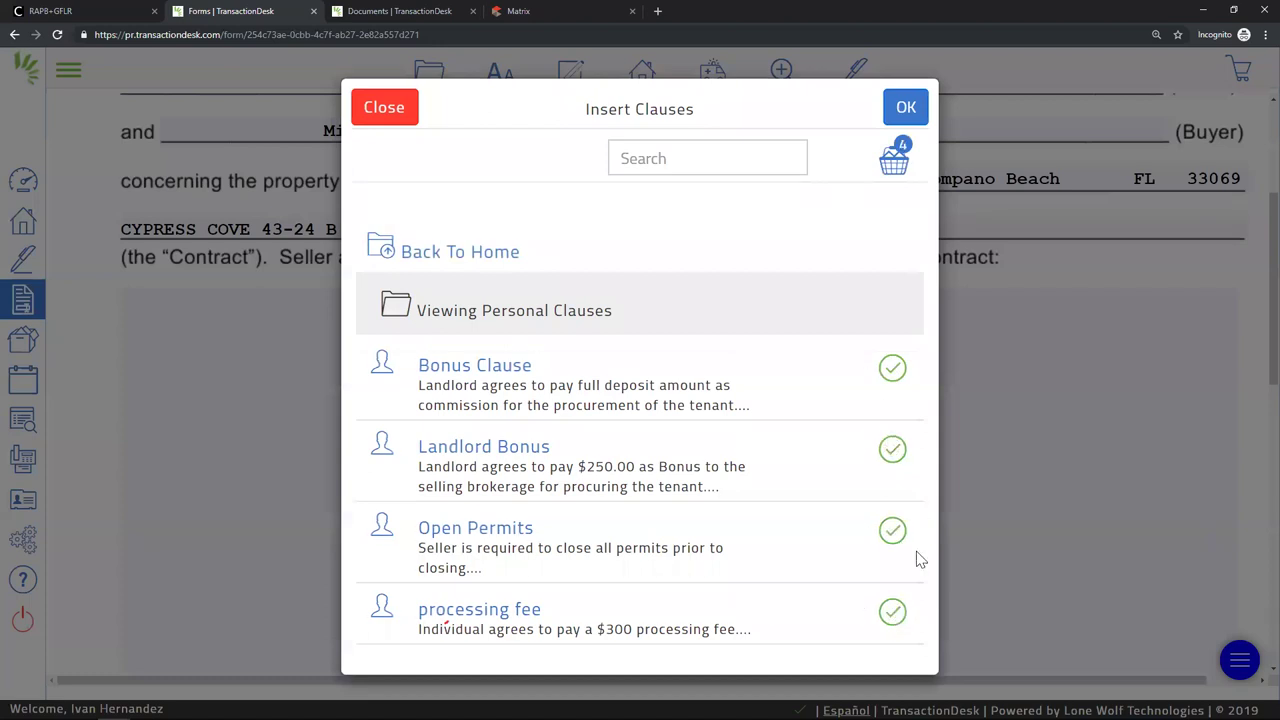
left_click(905, 108)
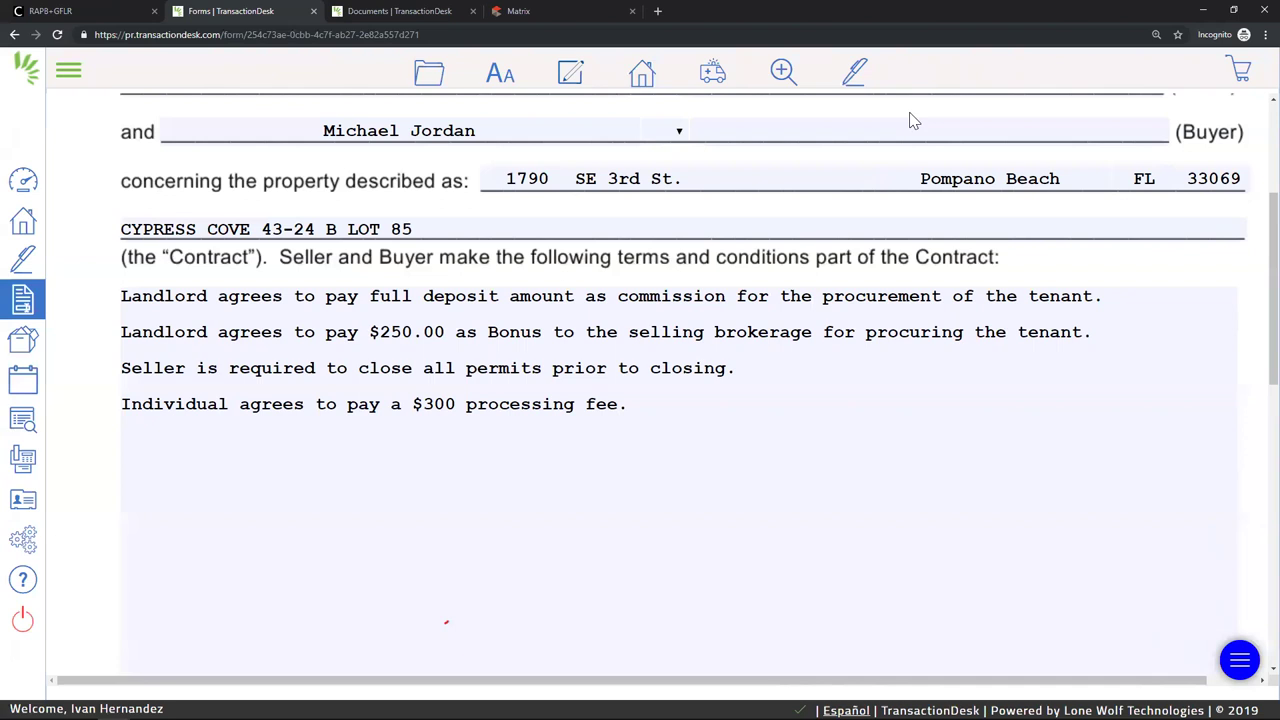
left_click(393, 10)
Go from the agent dashboard through SETUP to the Clauses settings page.
left_click(23, 181)
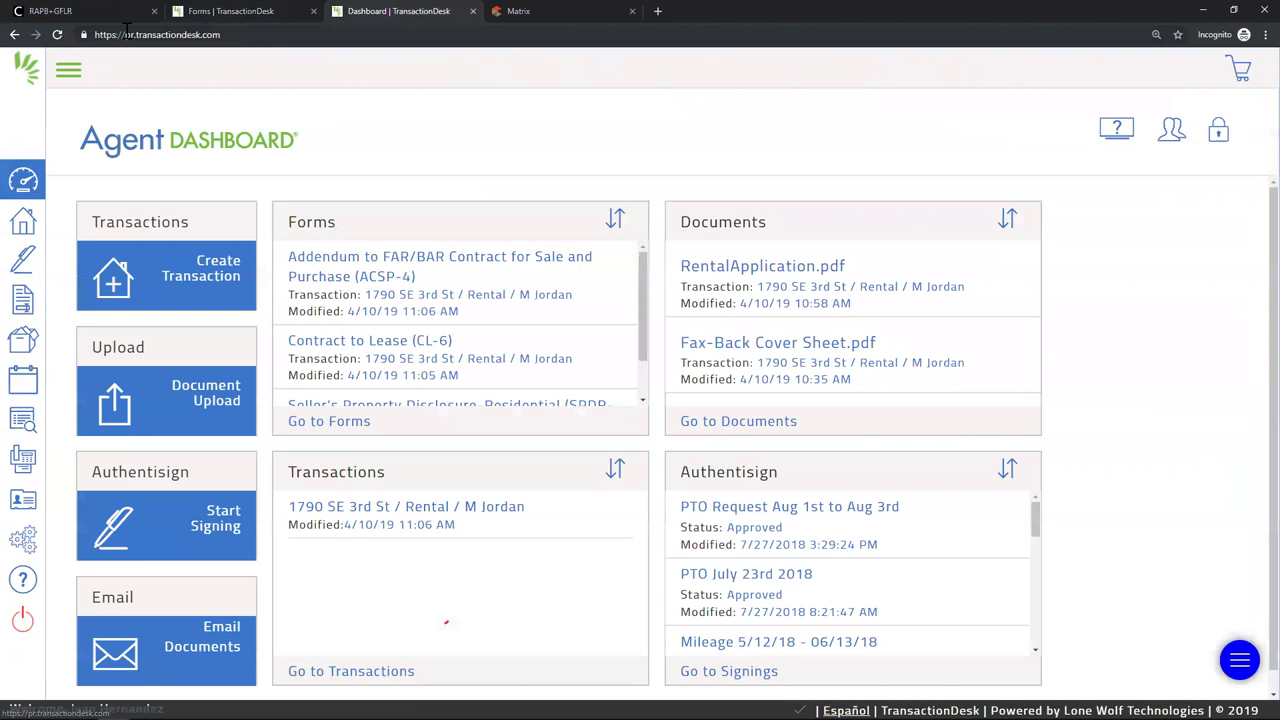
left_click(68, 69)
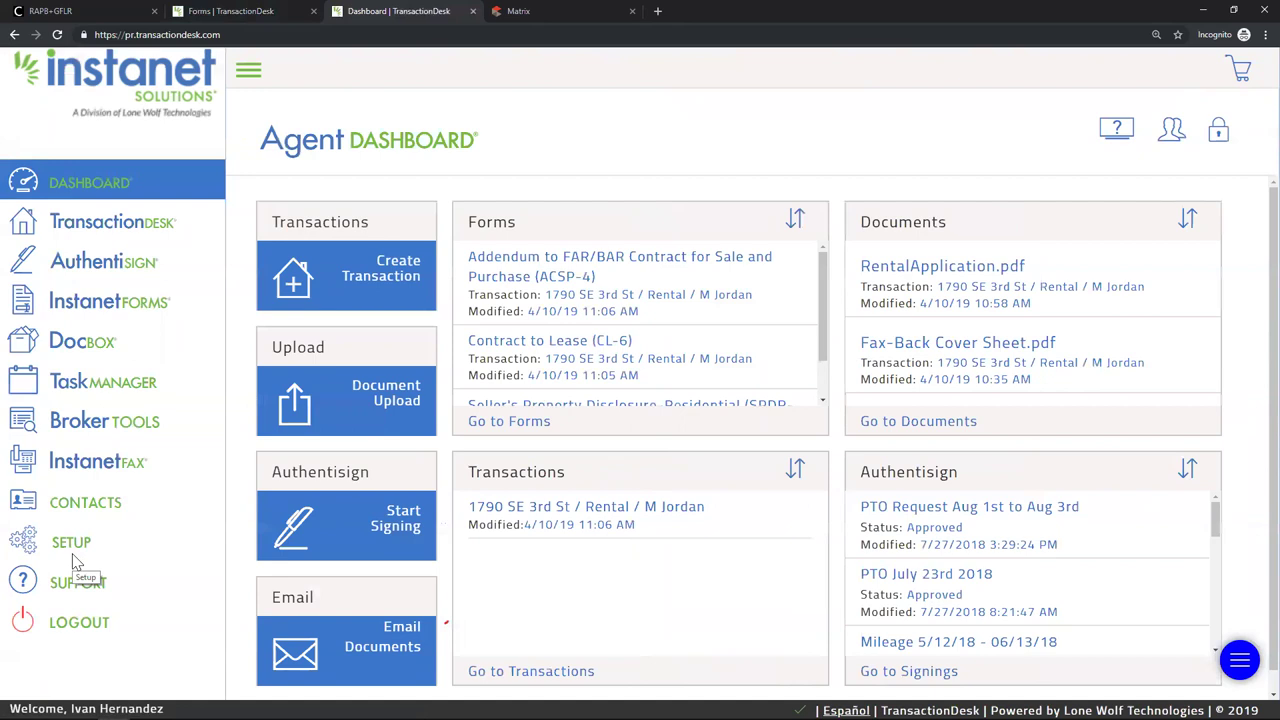
left_click(22, 546)
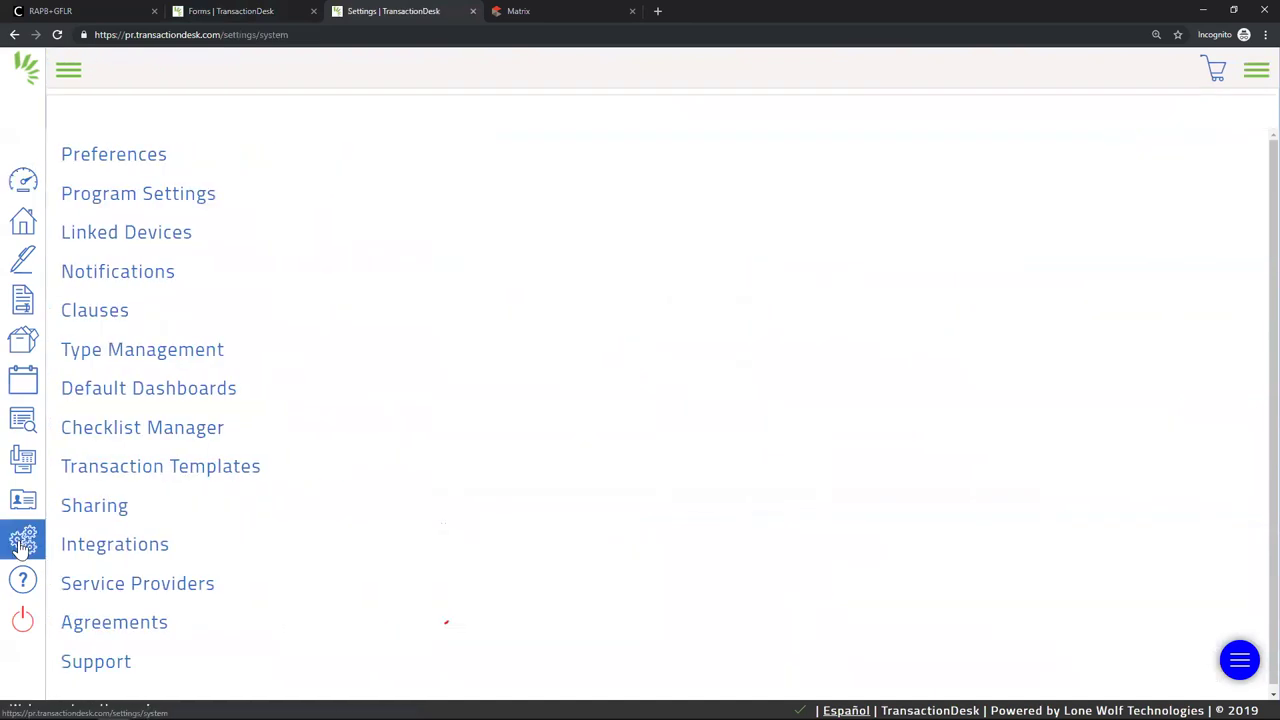
left_click(97, 328)
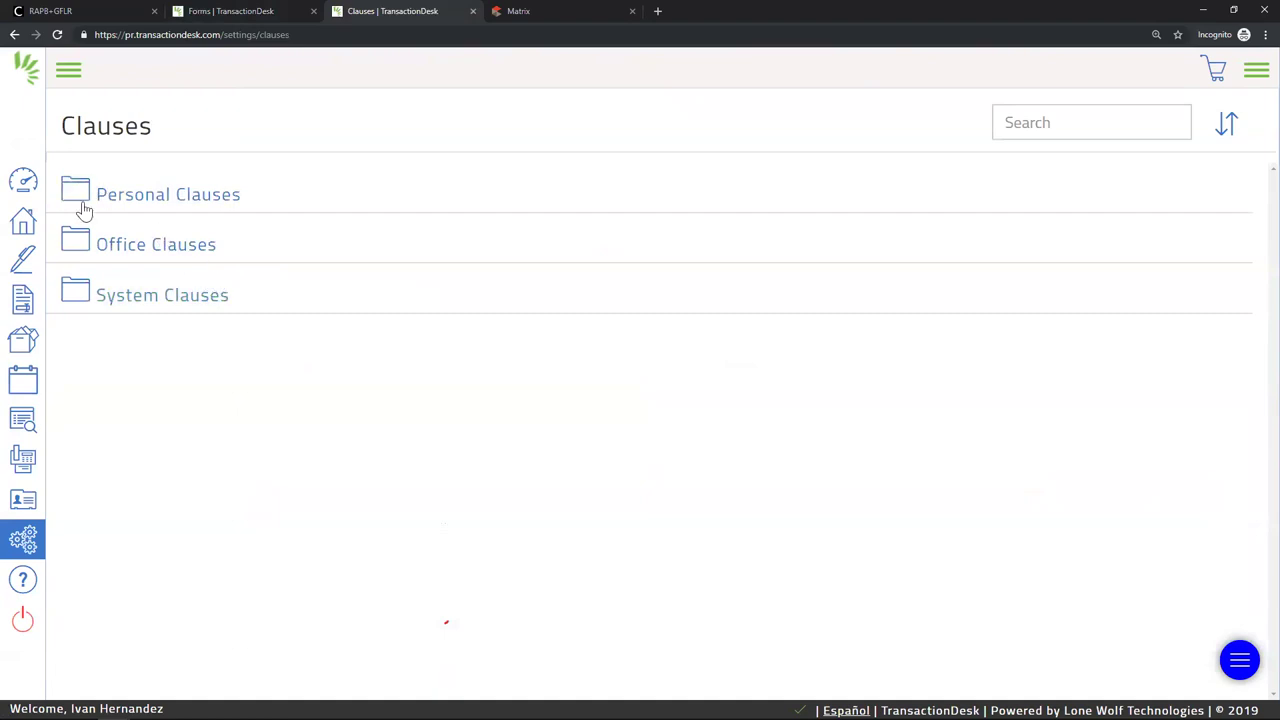
In the Personal Clauses folder, choose Add new clause to start a blank clause.
left_click(137, 205)
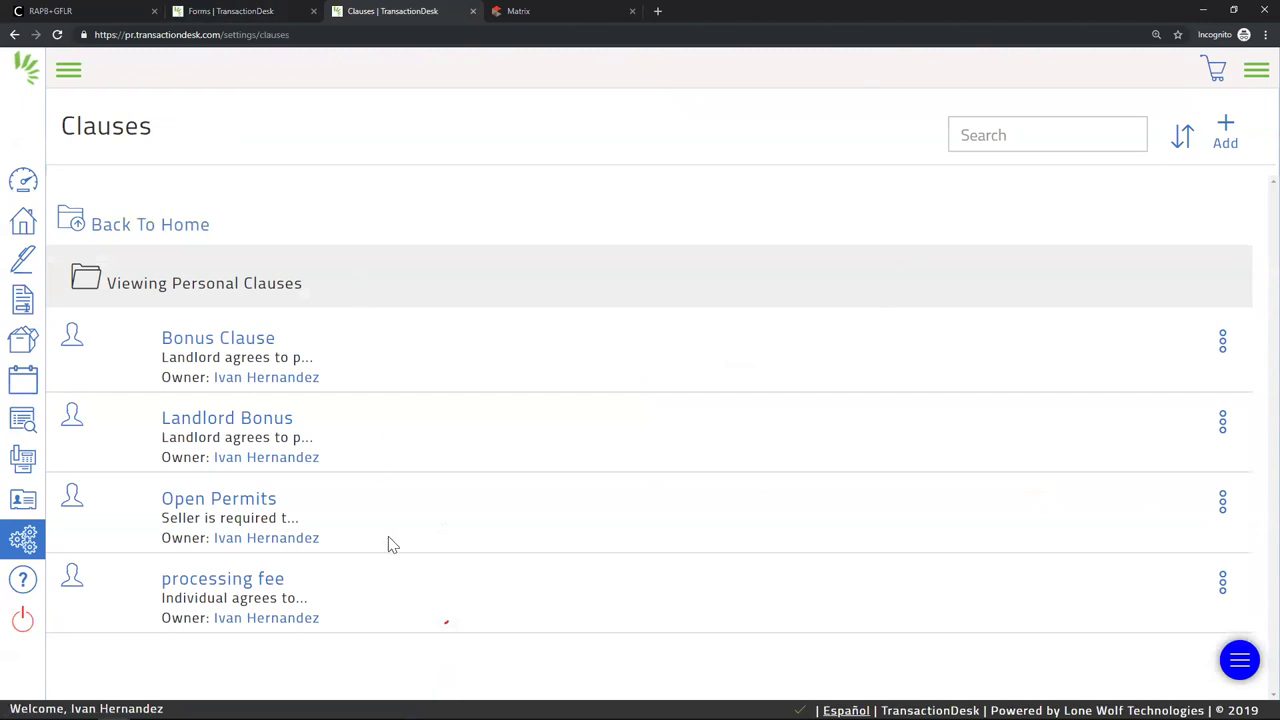
left_click(1227, 131)
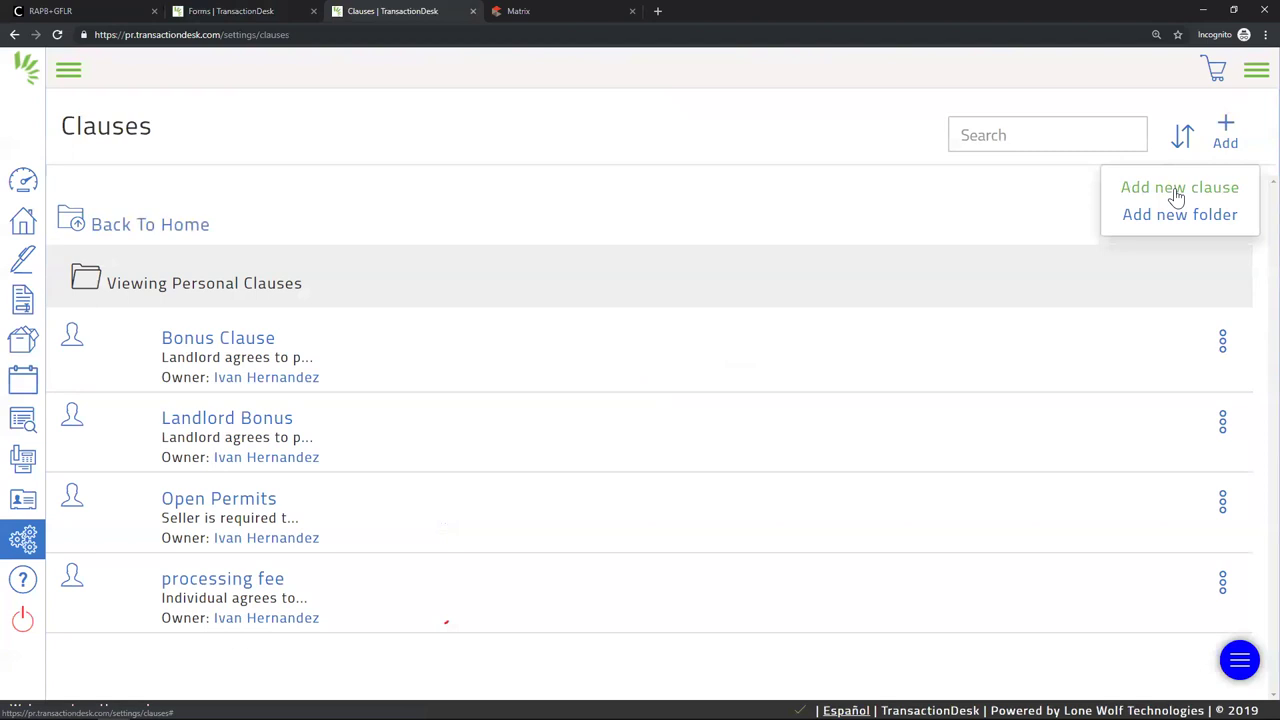
left_click(1200, 189)
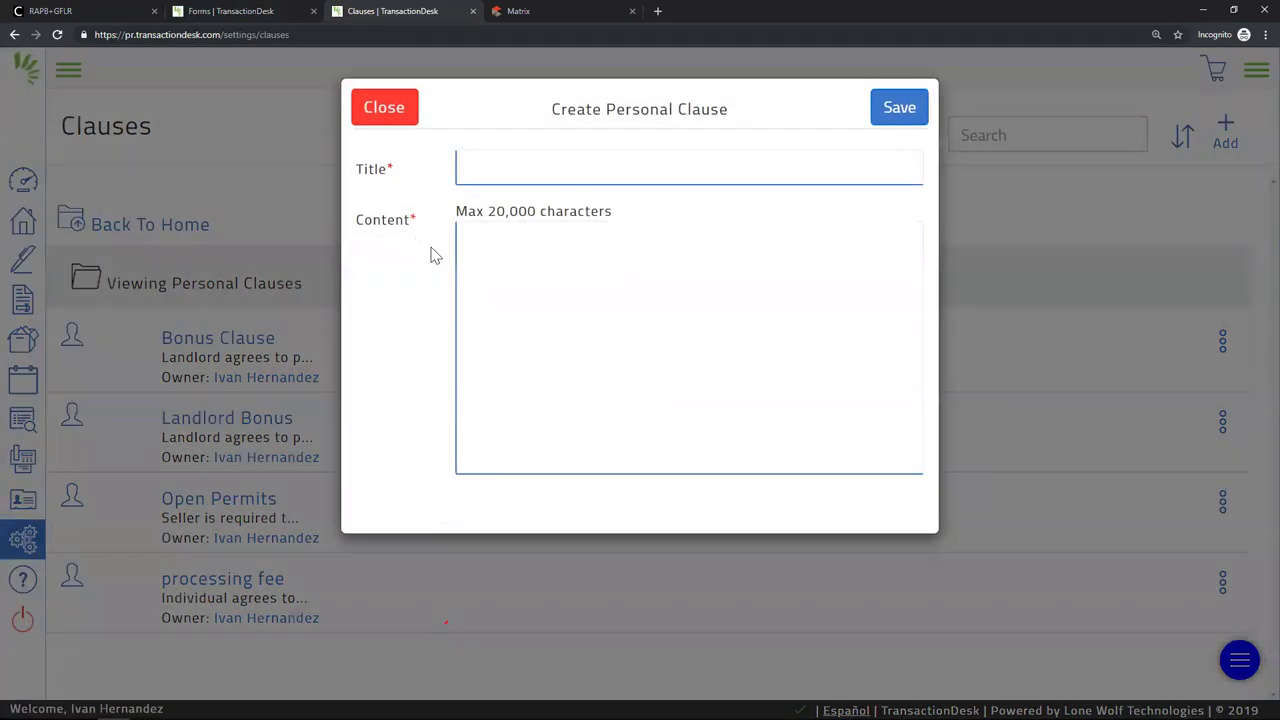
Save 'Ice Cream Clause' with content '- Landlord agrees to buy tenant ice cream upon move in'.
left_click(503, 172)
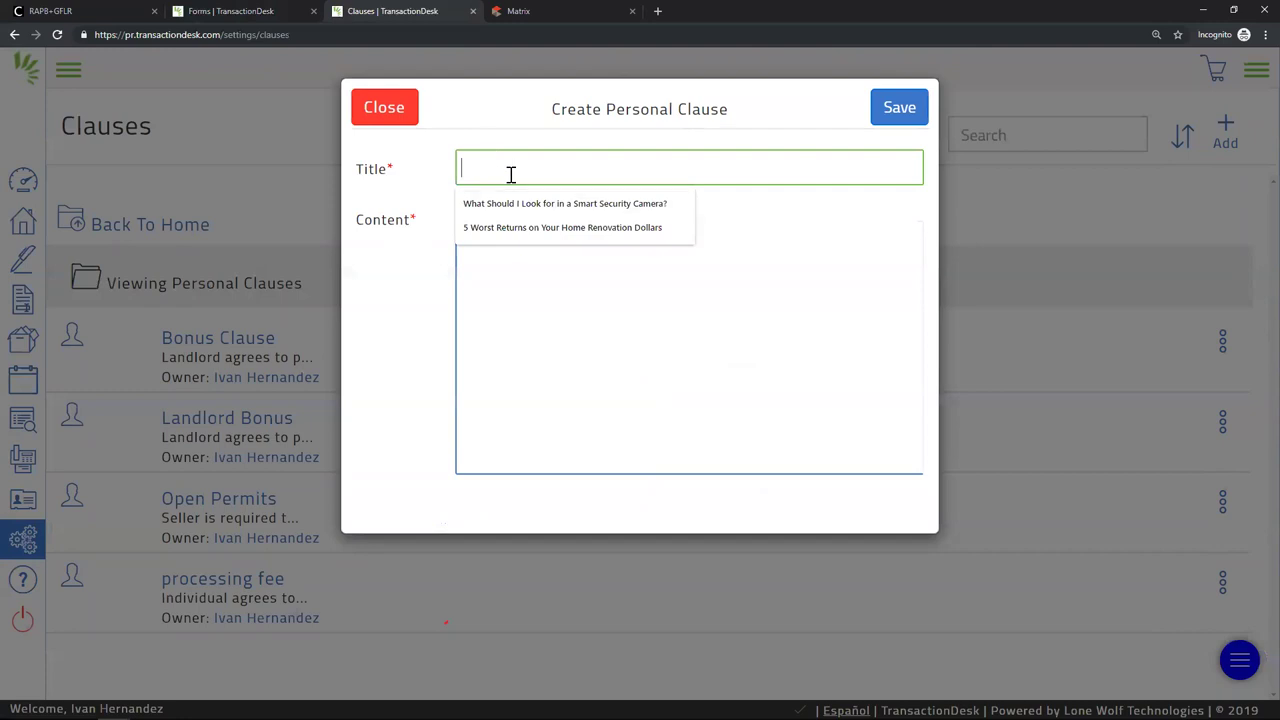
type("Ice Cream Clause")
key("Tab")
type("- Landlord")
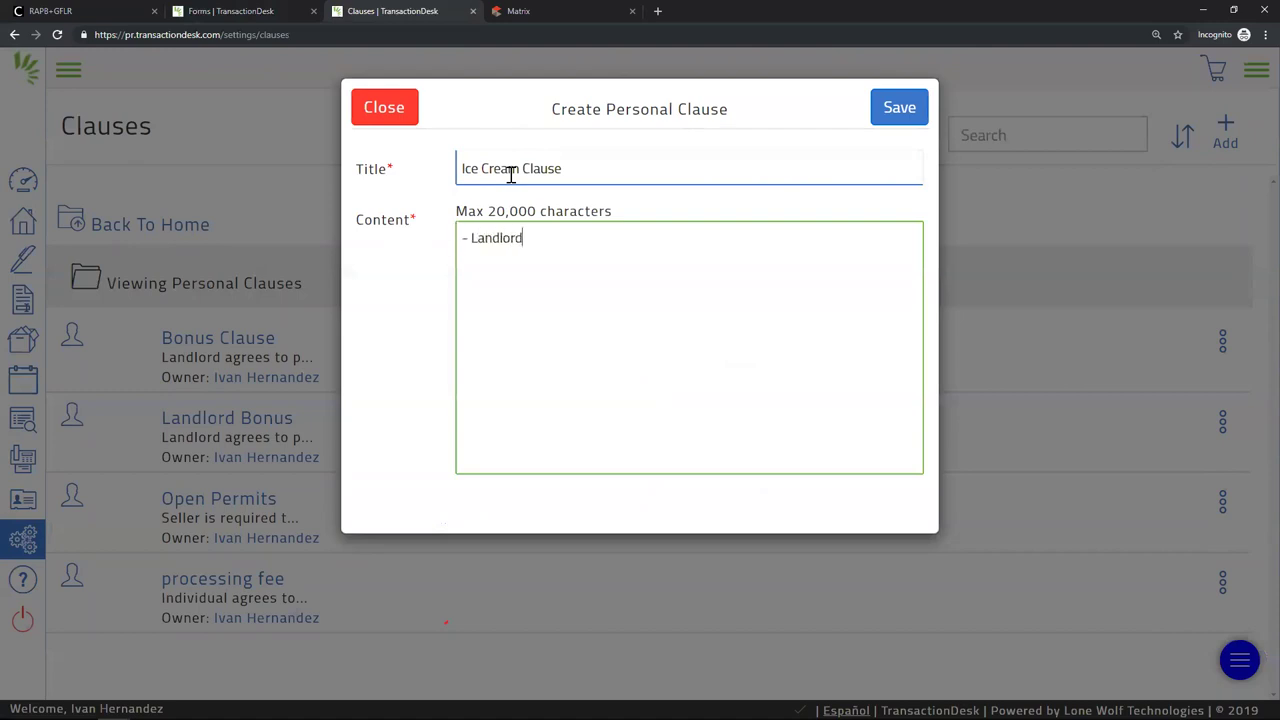
type(" agrees to buy tenant ice c")
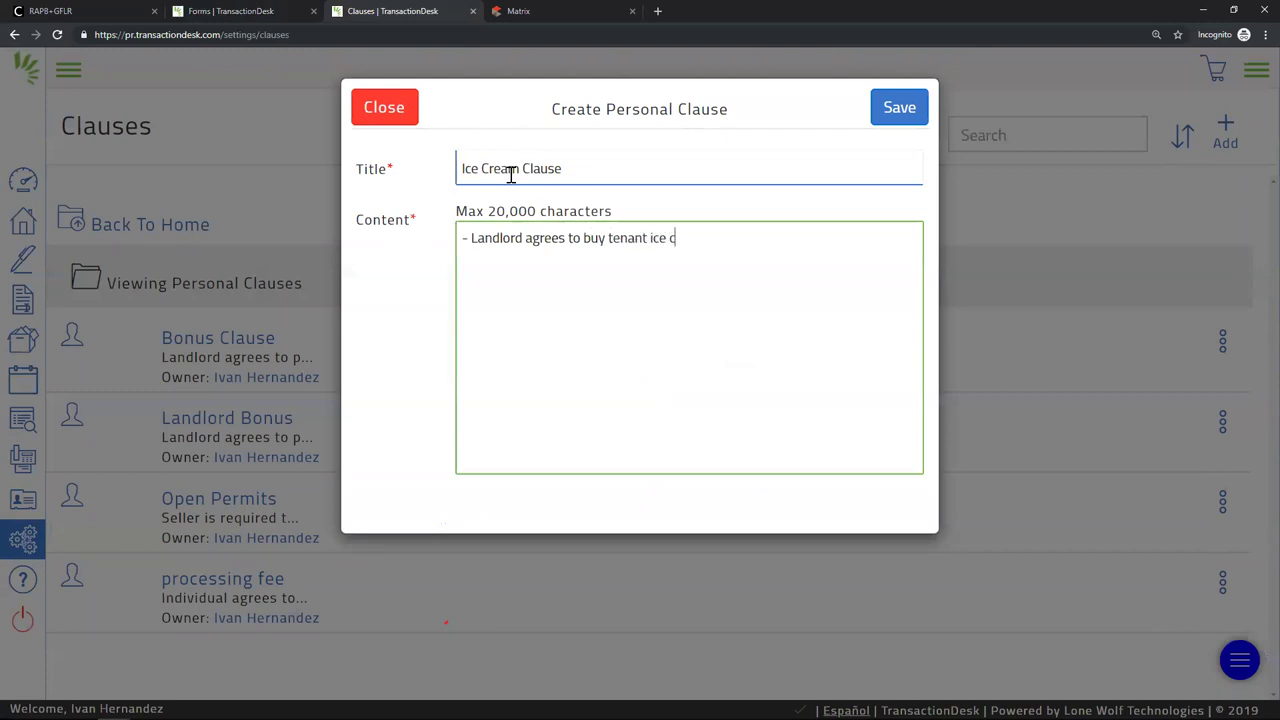
type("ream upon move in")
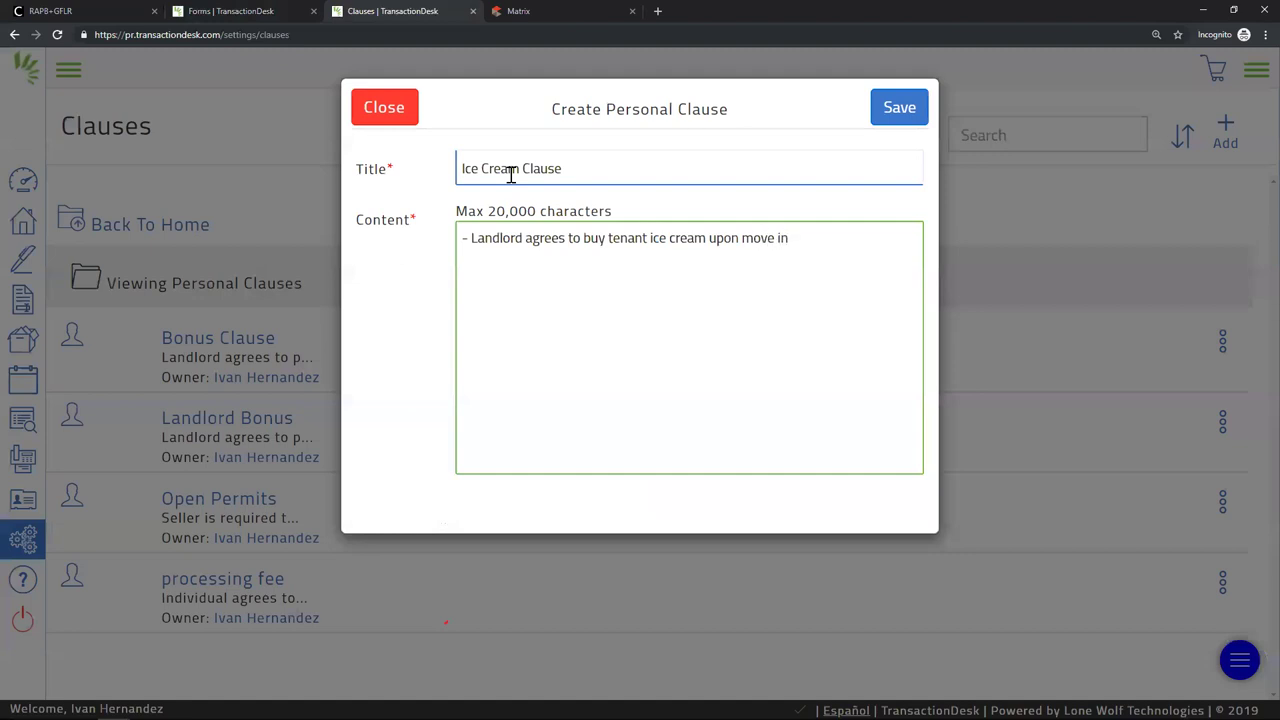
left_click(878, 115)
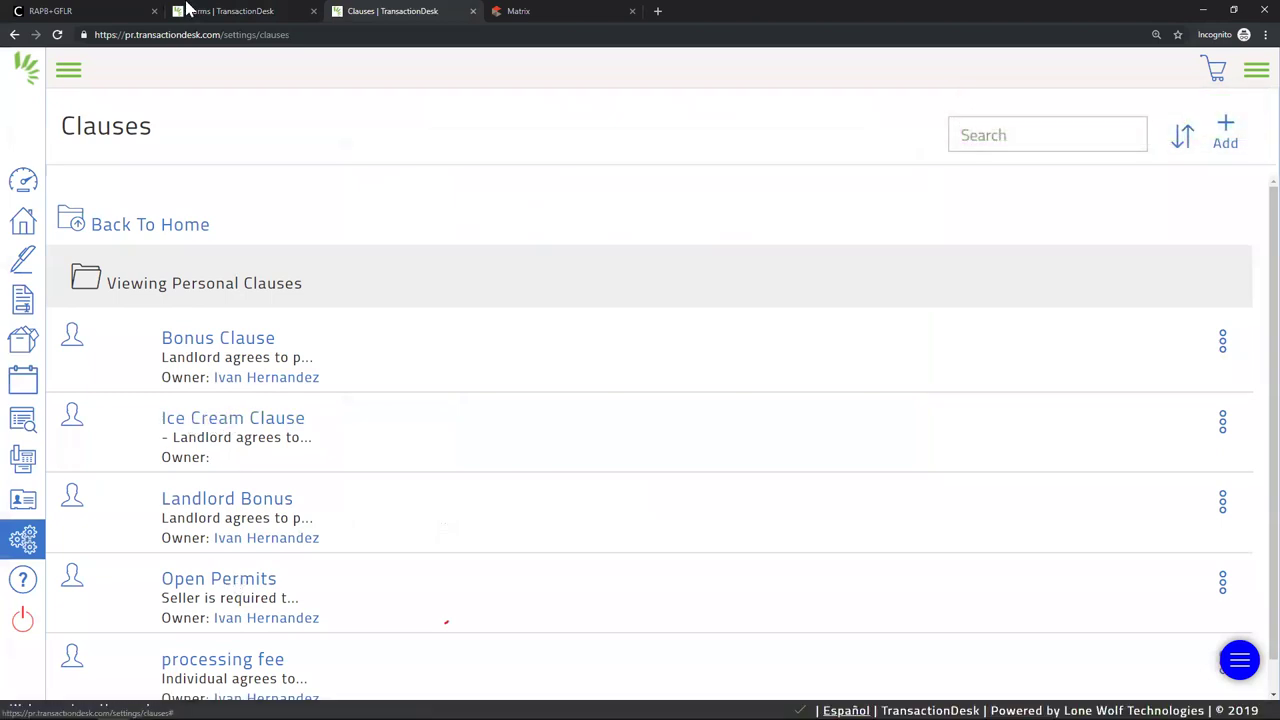
left_click(238, 11)
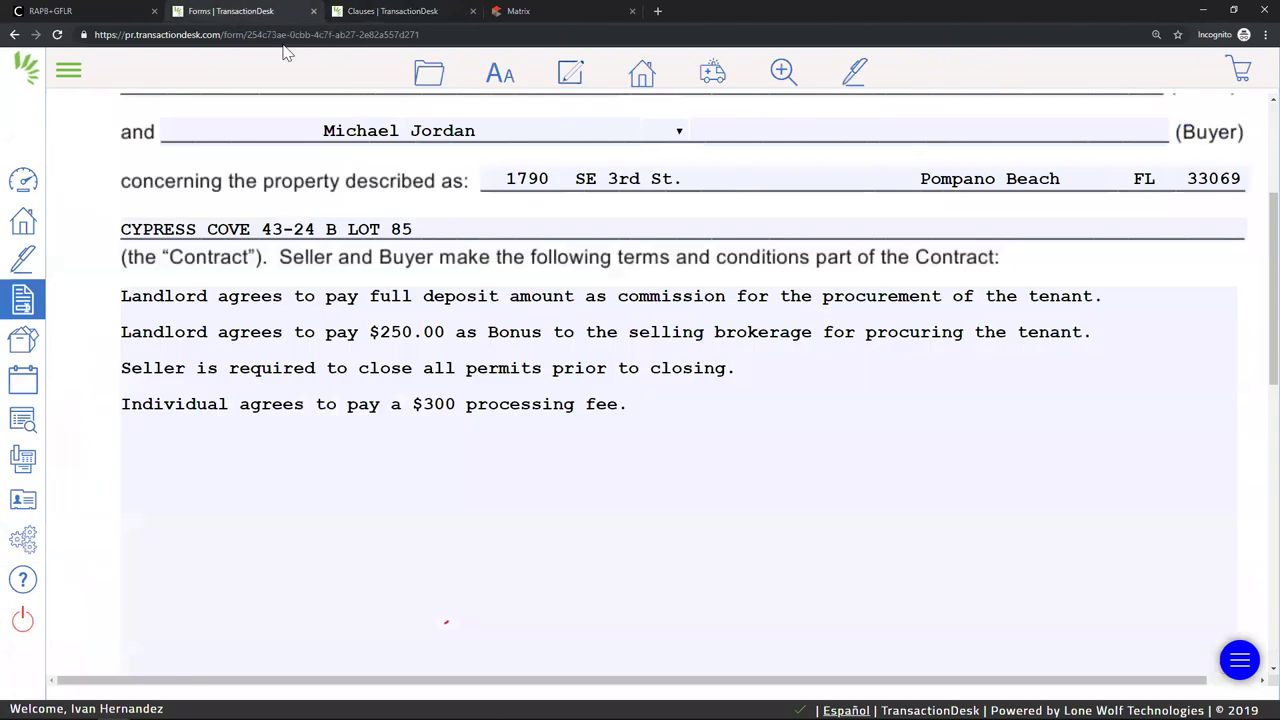
Insert the Ice Cream Clause from Personal Clauses on a new line after the last term.
key("ctrl+End")
key("Return")
key("Return")
key("Return")
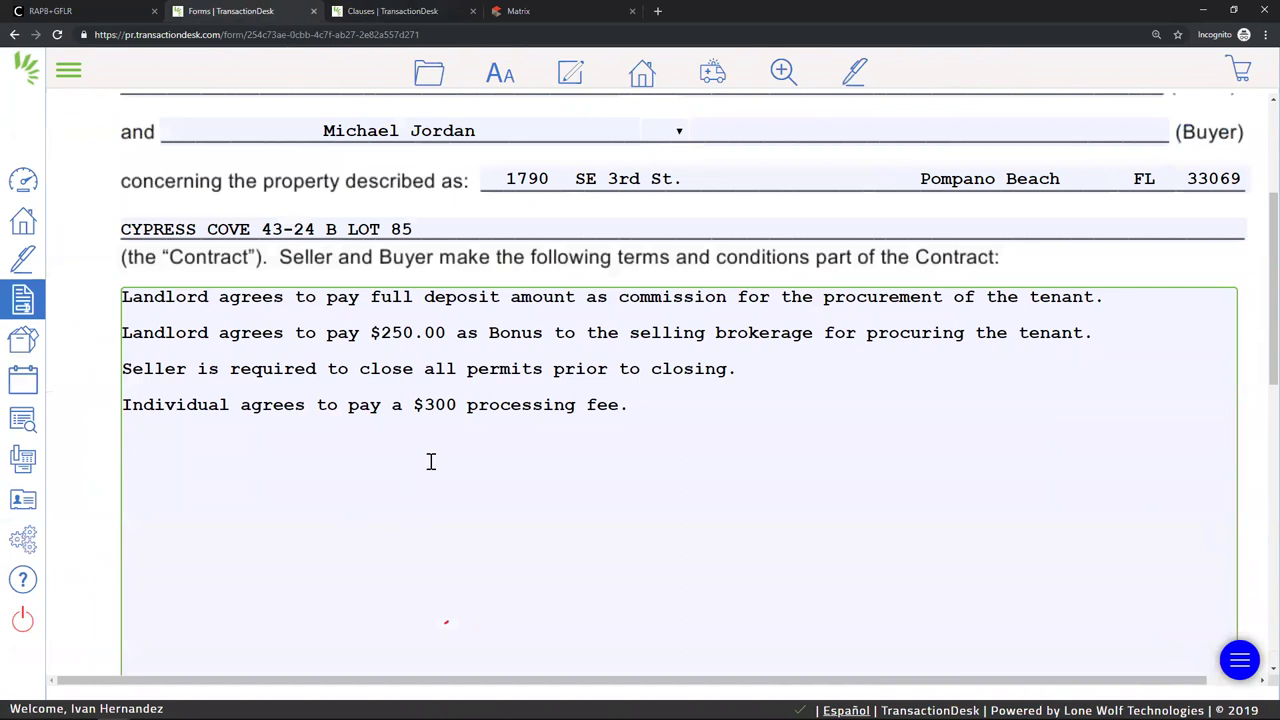
left_click(572, 78)
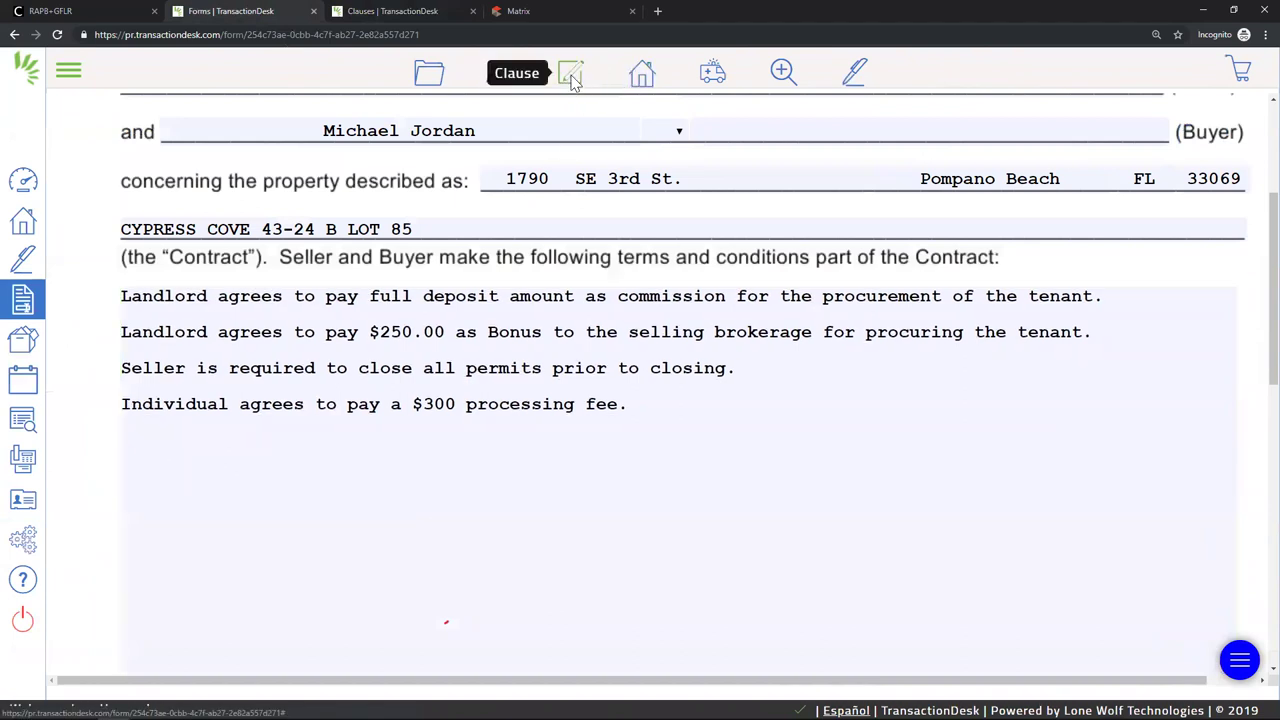
left_click(478, 231)
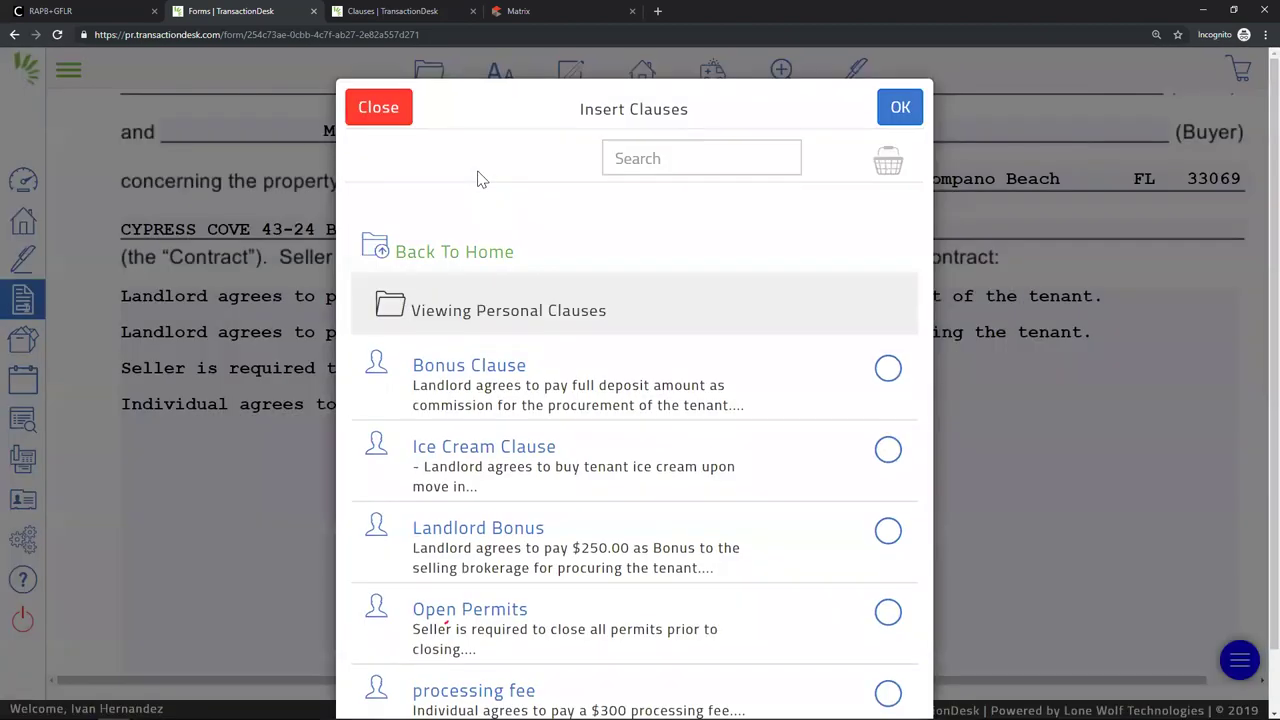
left_click(889, 455)
left_click(900, 110)
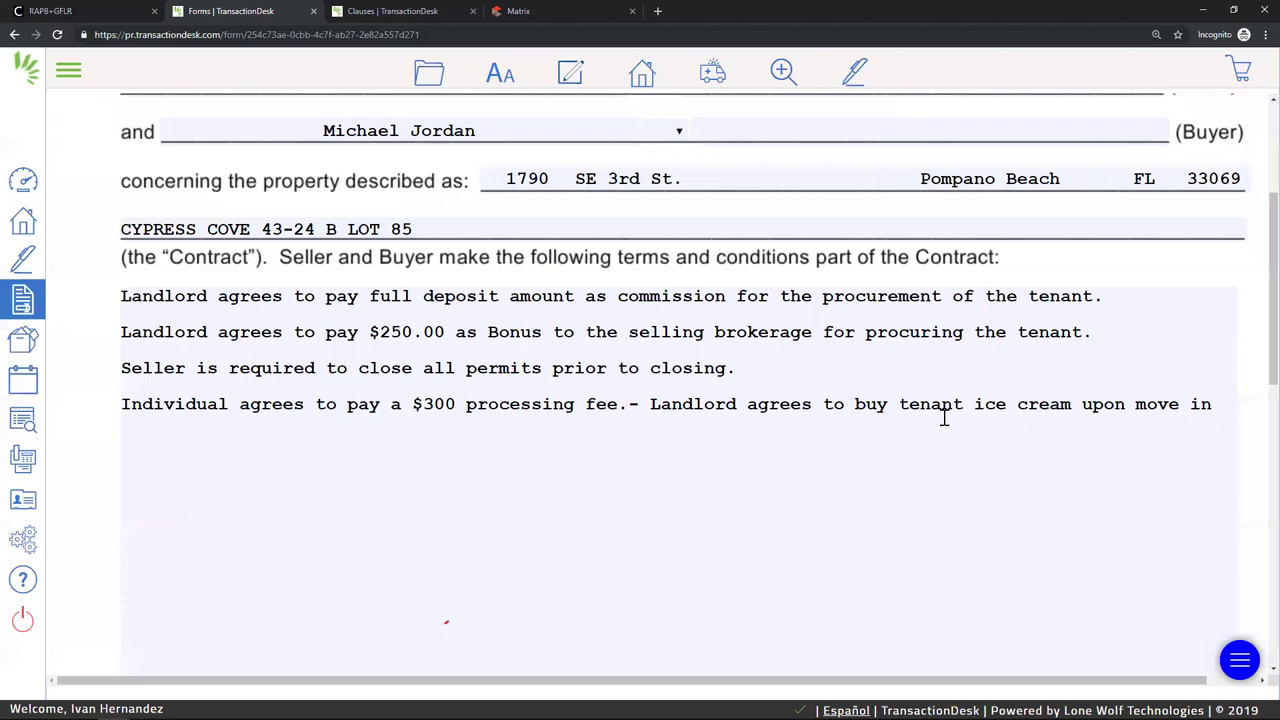
Remove the leading dash so the ice cream term sits on its own line.
left_click(862, 397)
key("BackSpace")
key("BackSpace")
key("Return")
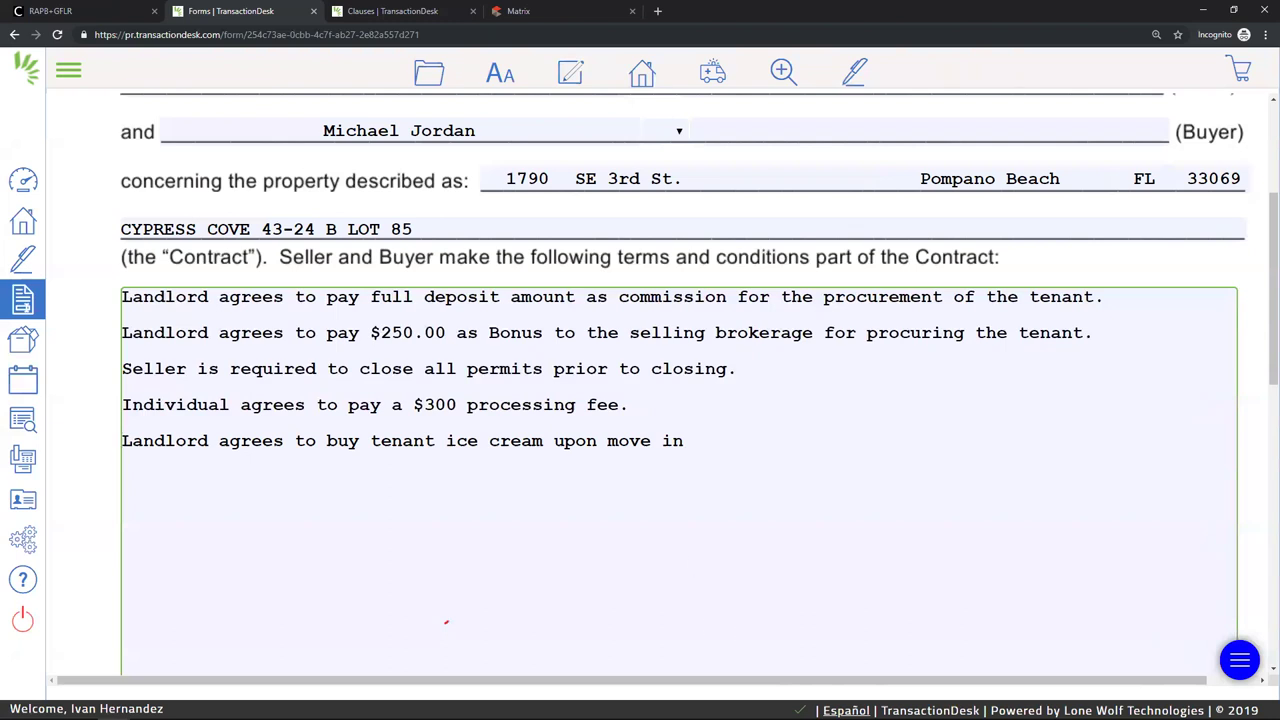
Change the addendum's entered text font from Courier to Helvetica.
left_click(426, 80)
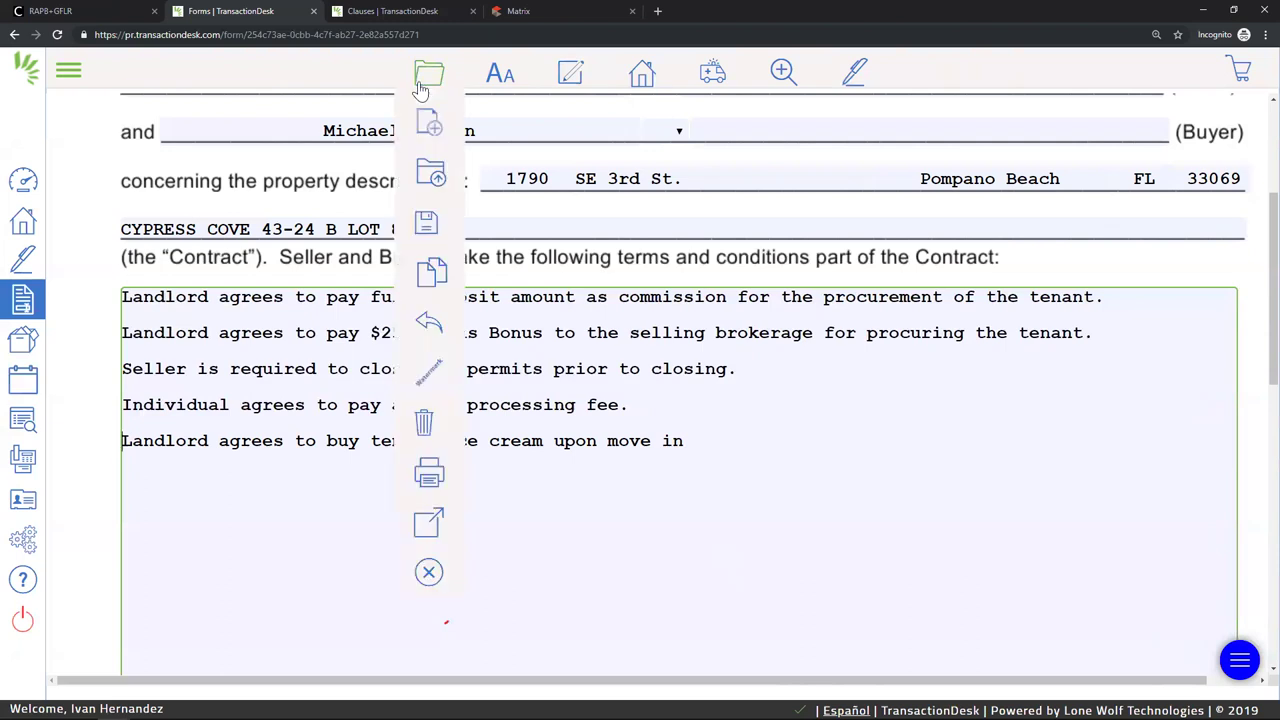
left_click(430, 500)
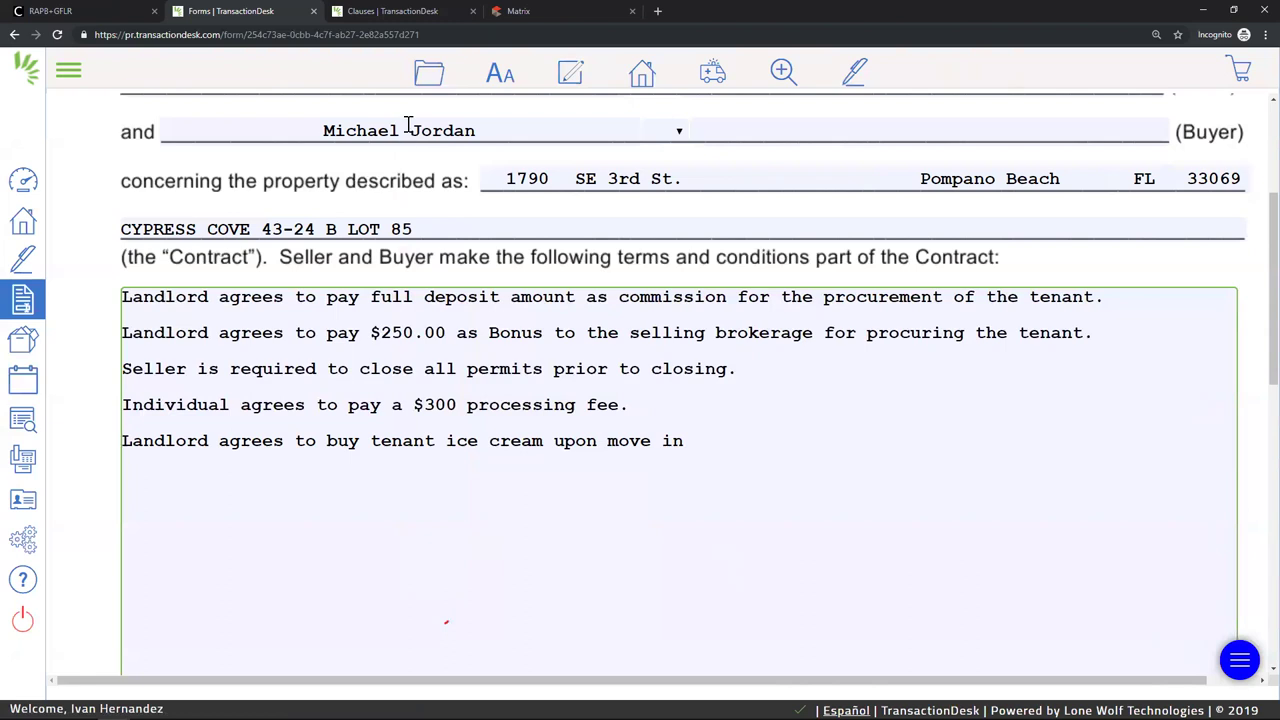
mouse_move(505, 92)
mouse_move(503, 124)
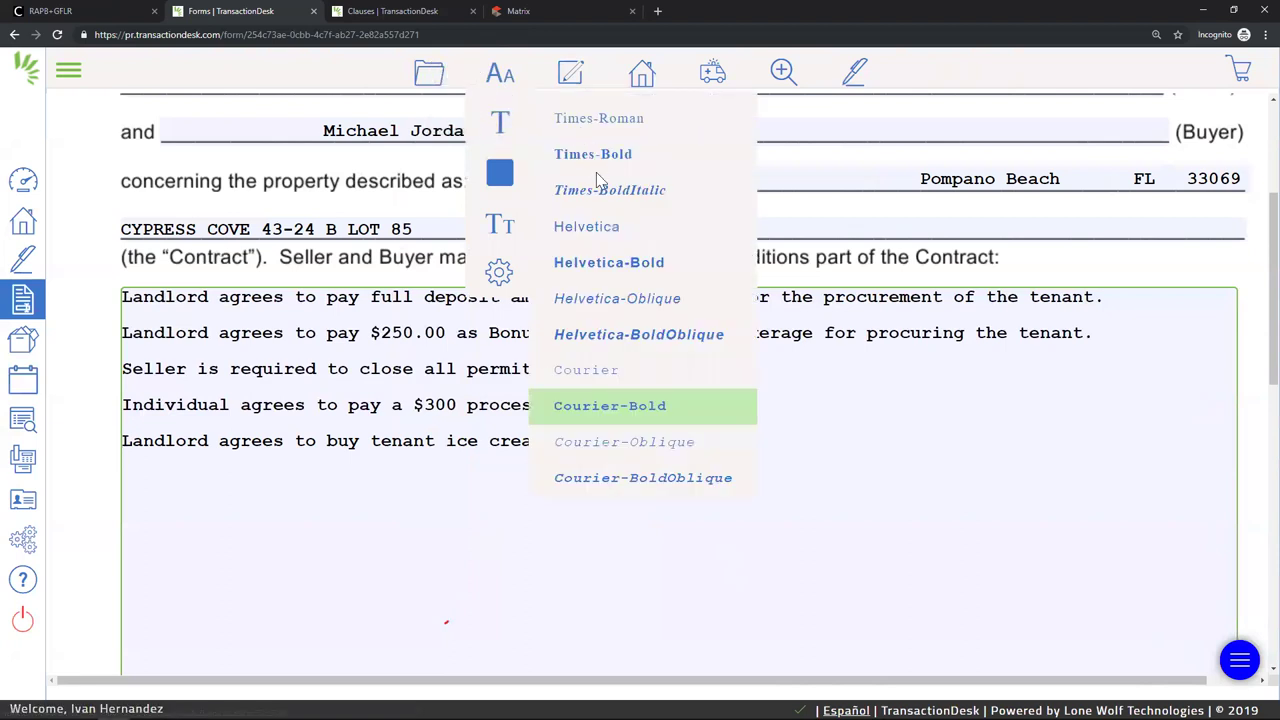
left_click(586, 226)
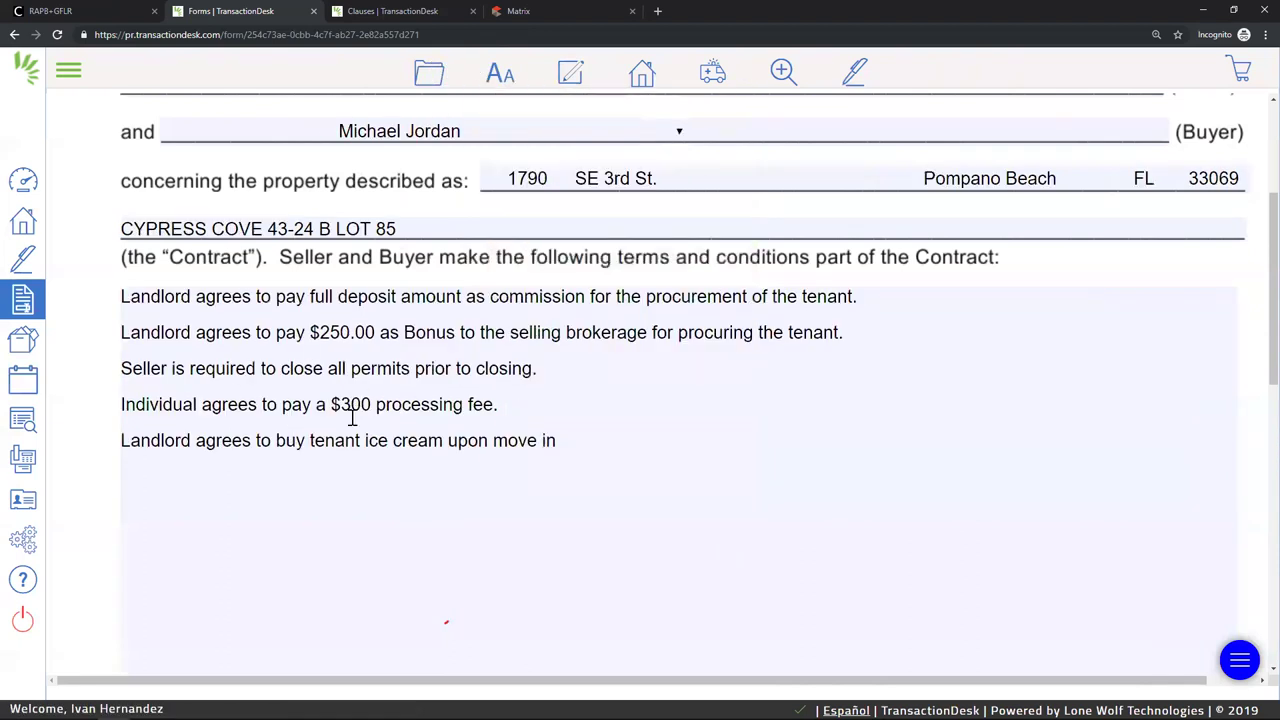
scroll(435, 372, "up", 3)
Try magenta as the text color, then set it back to black.
left_click(498, 75)
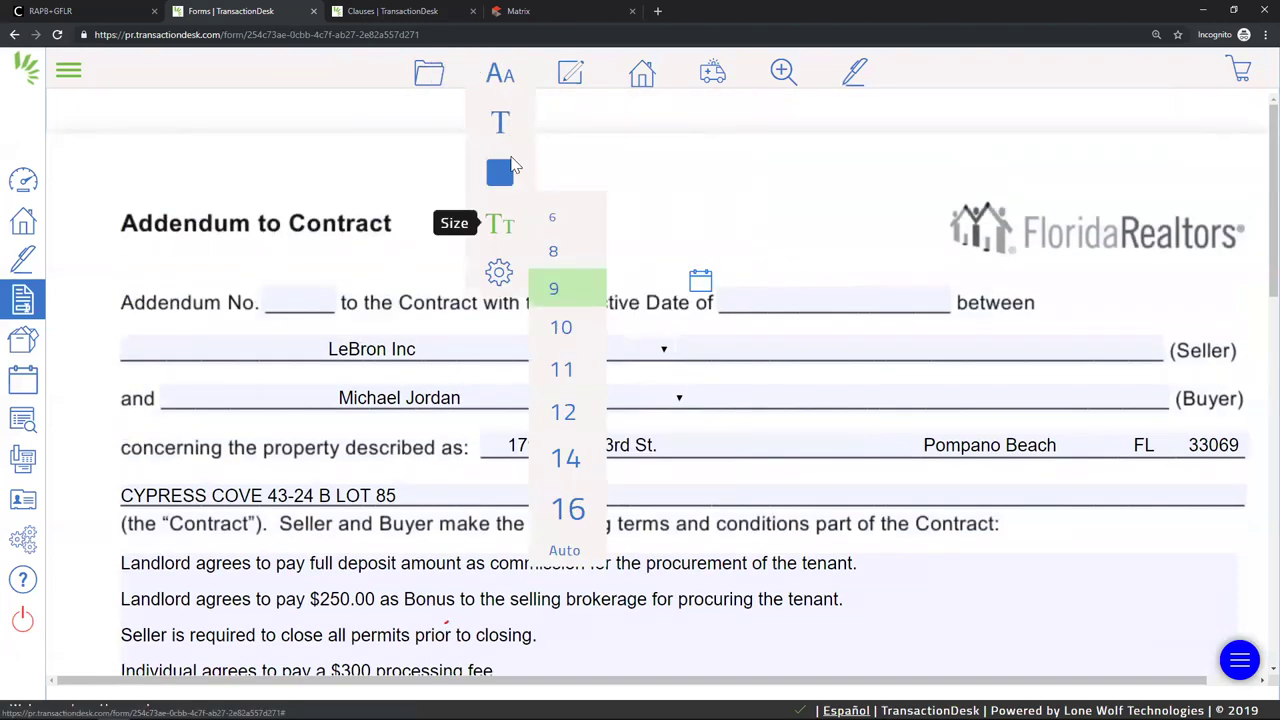
mouse_move(513, 165)
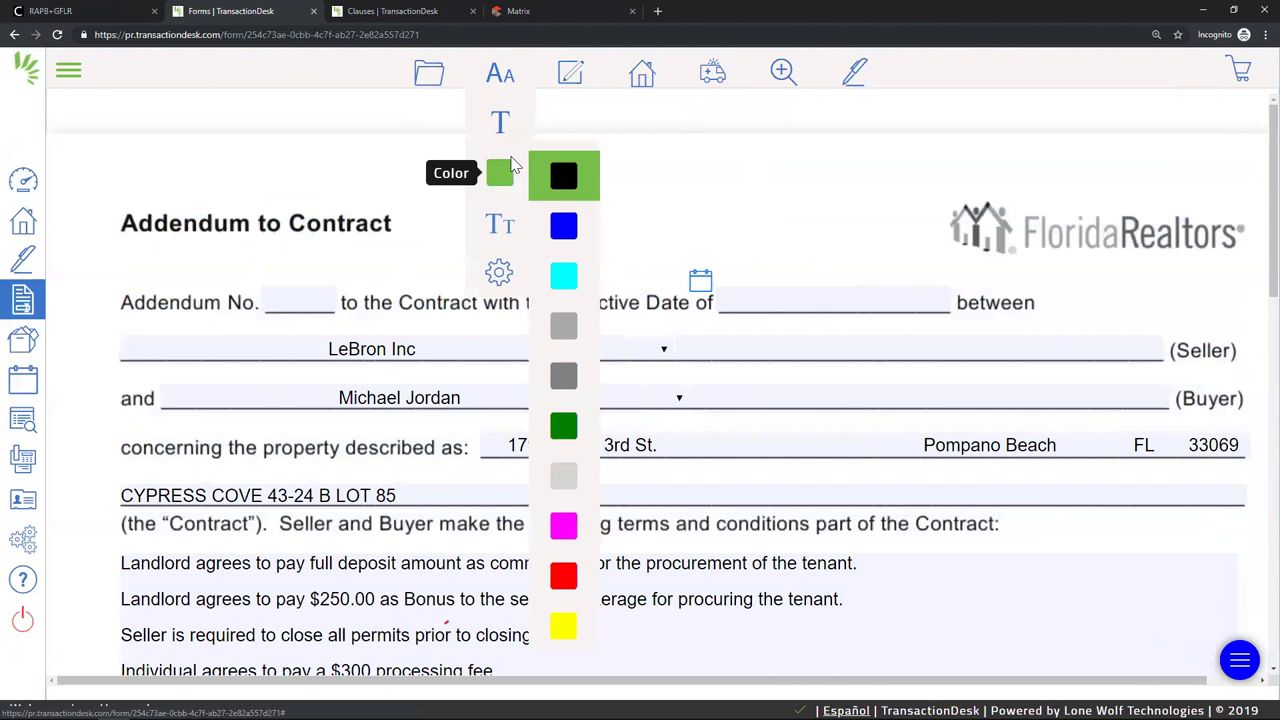
left_click(563, 525)
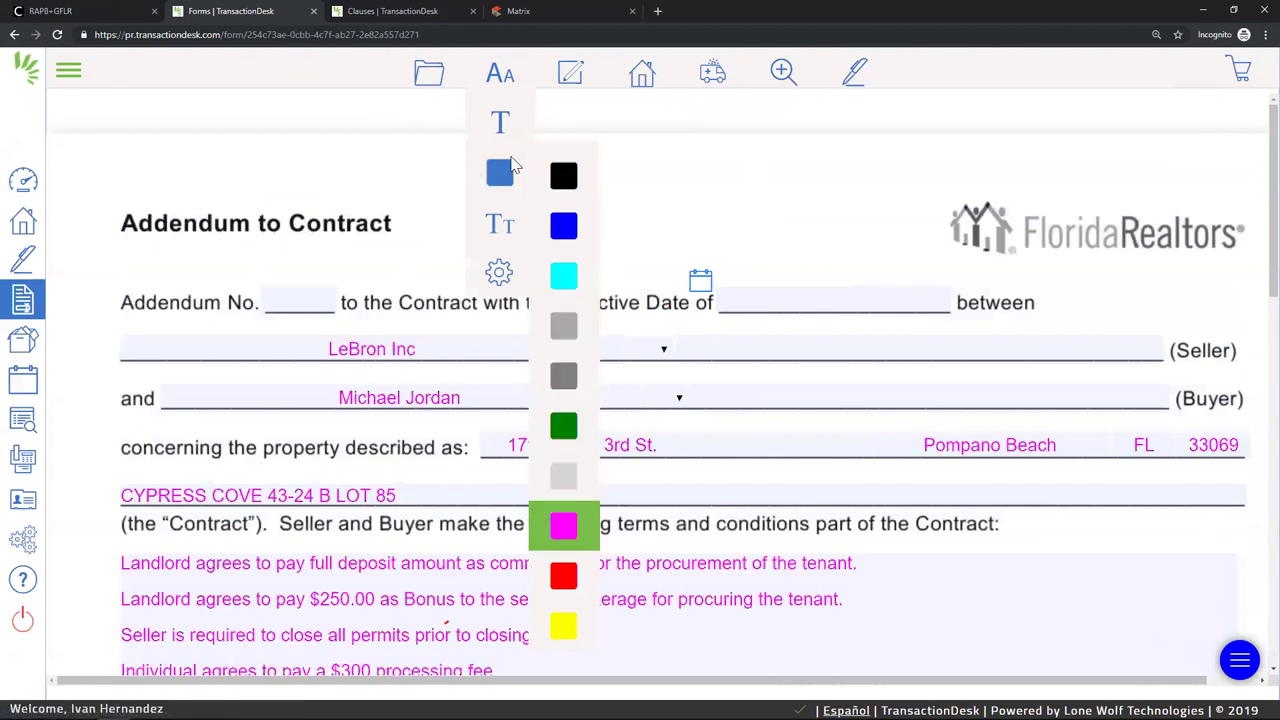
scroll(513, 165, "down", 3)
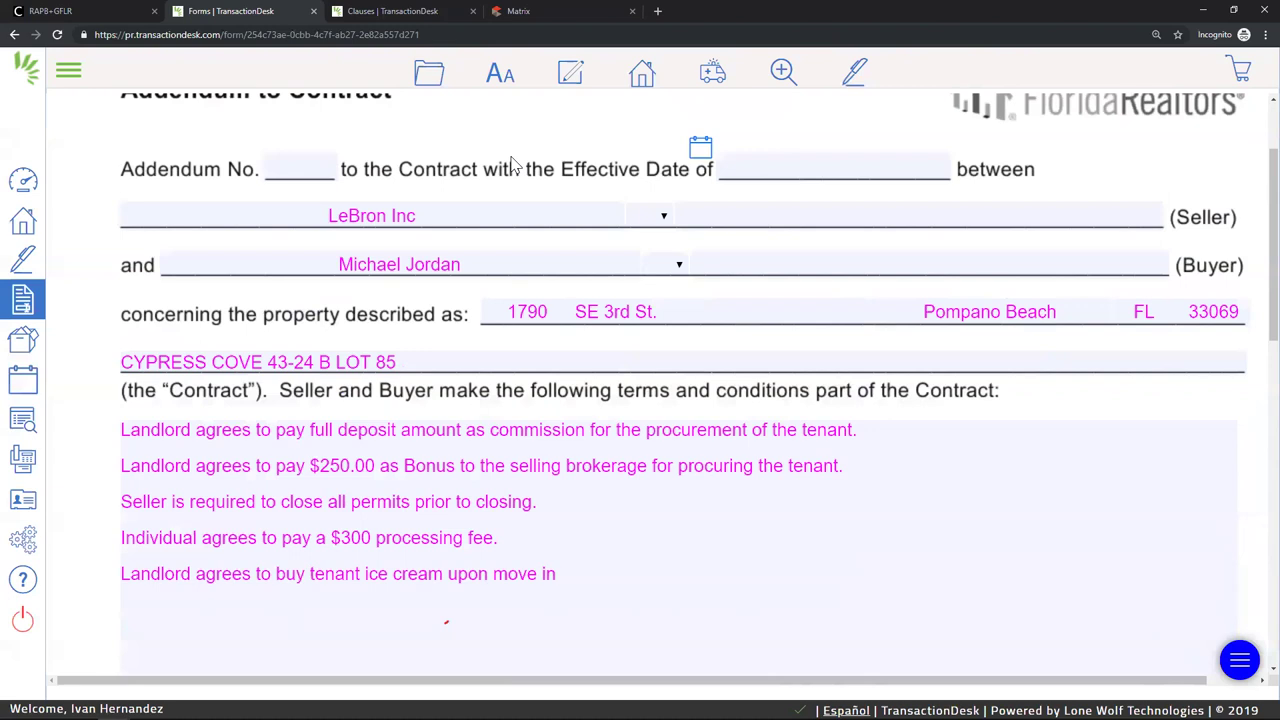
mouse_move(495, 72)
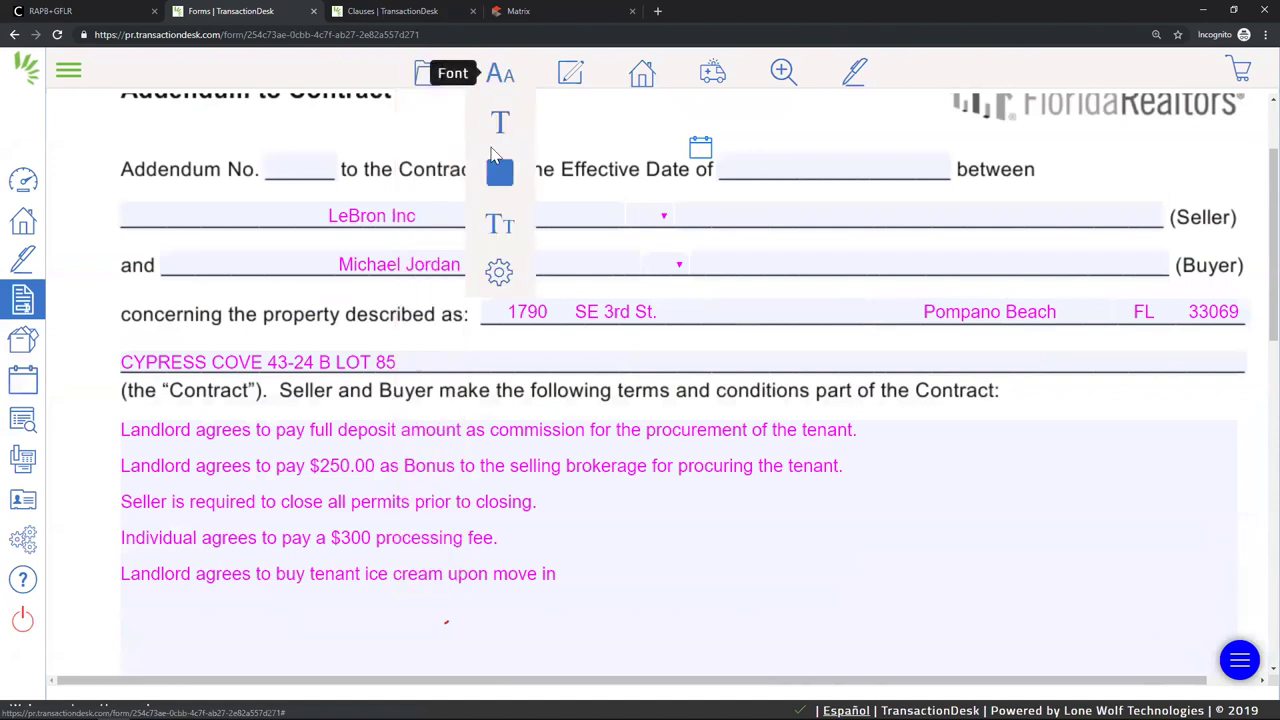
mouse_move(500, 172)
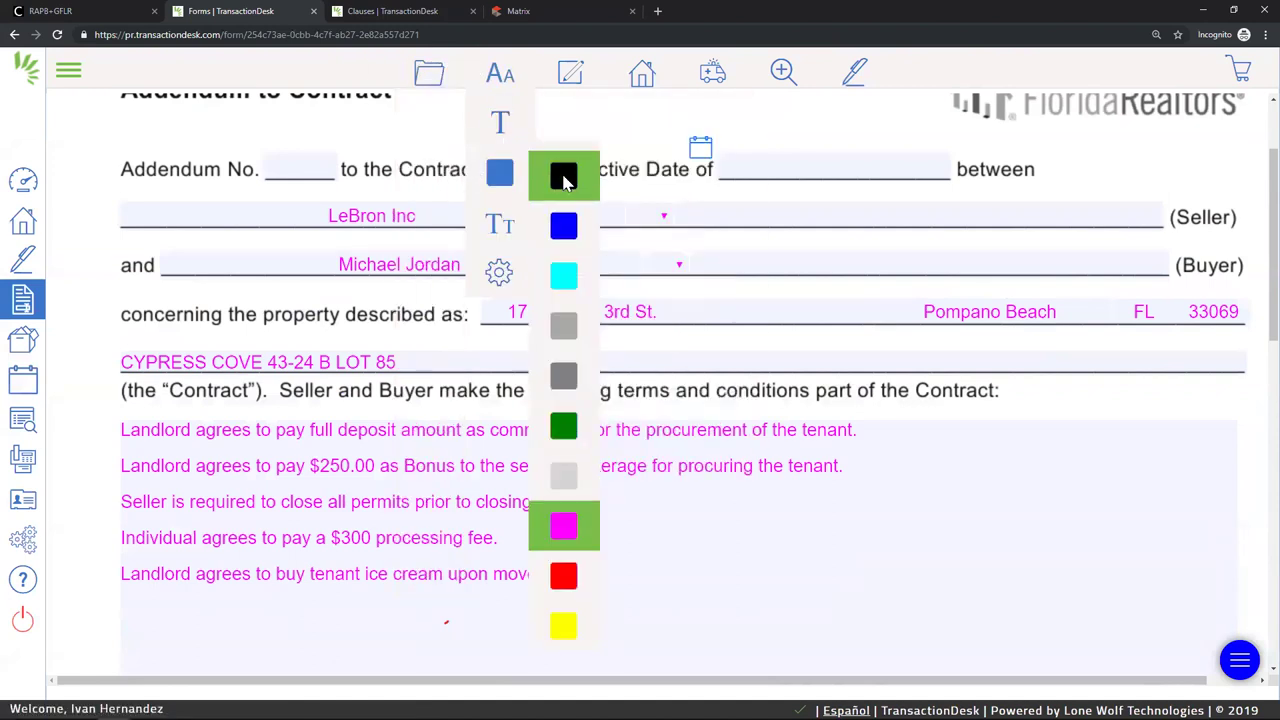
left_click(564, 178)
mouse_move(435, 78)
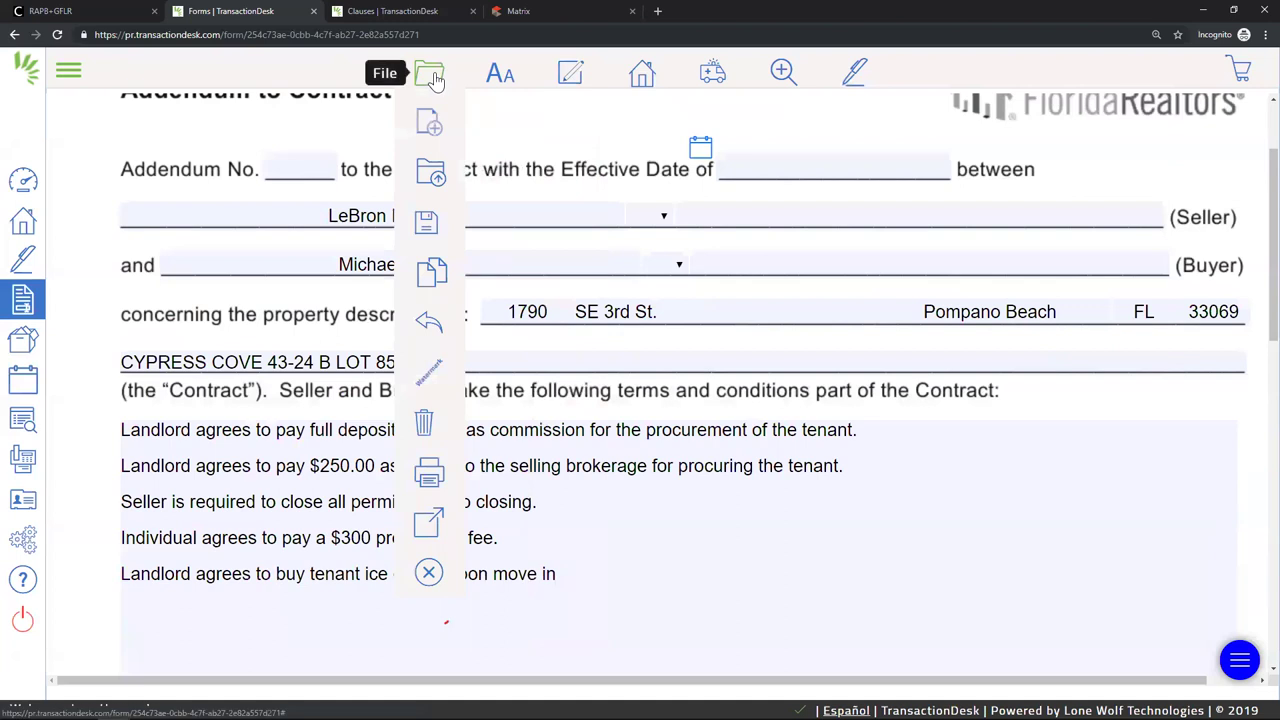
Apply the Draft watermark to the ACSP-4 addendum and scroll through it to check.
mouse_move(430, 378)
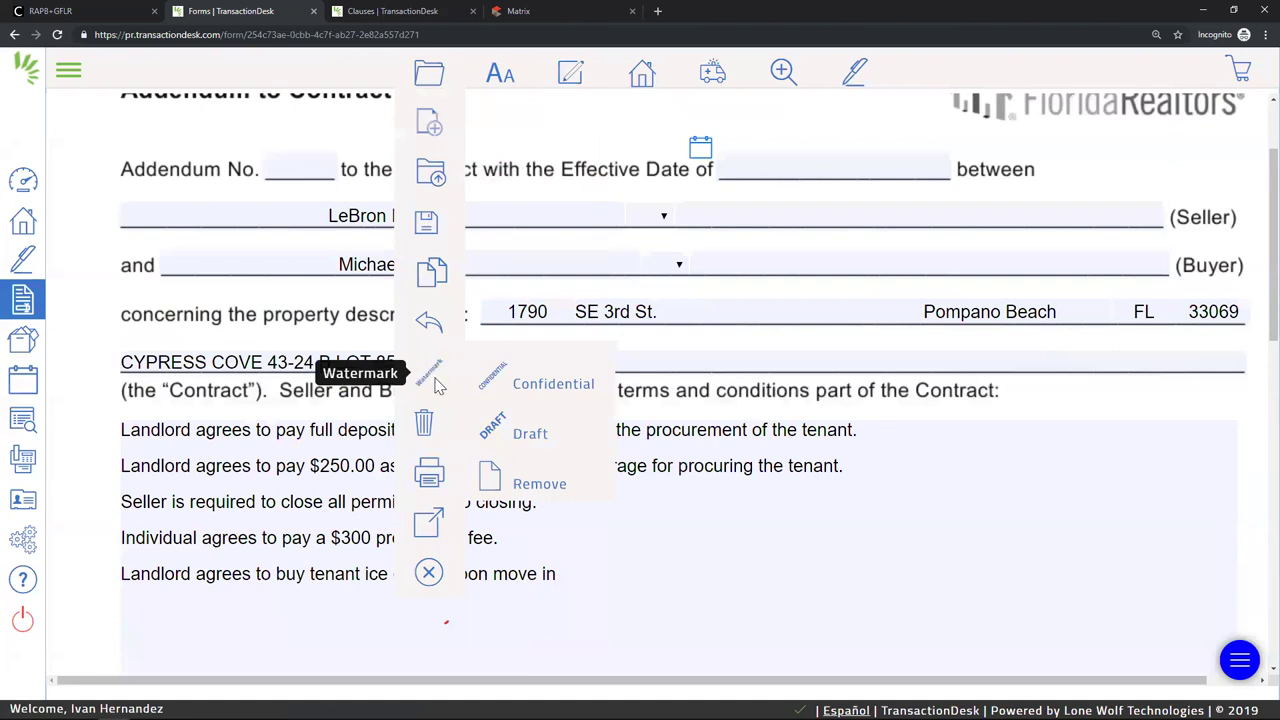
left_click(529, 433)
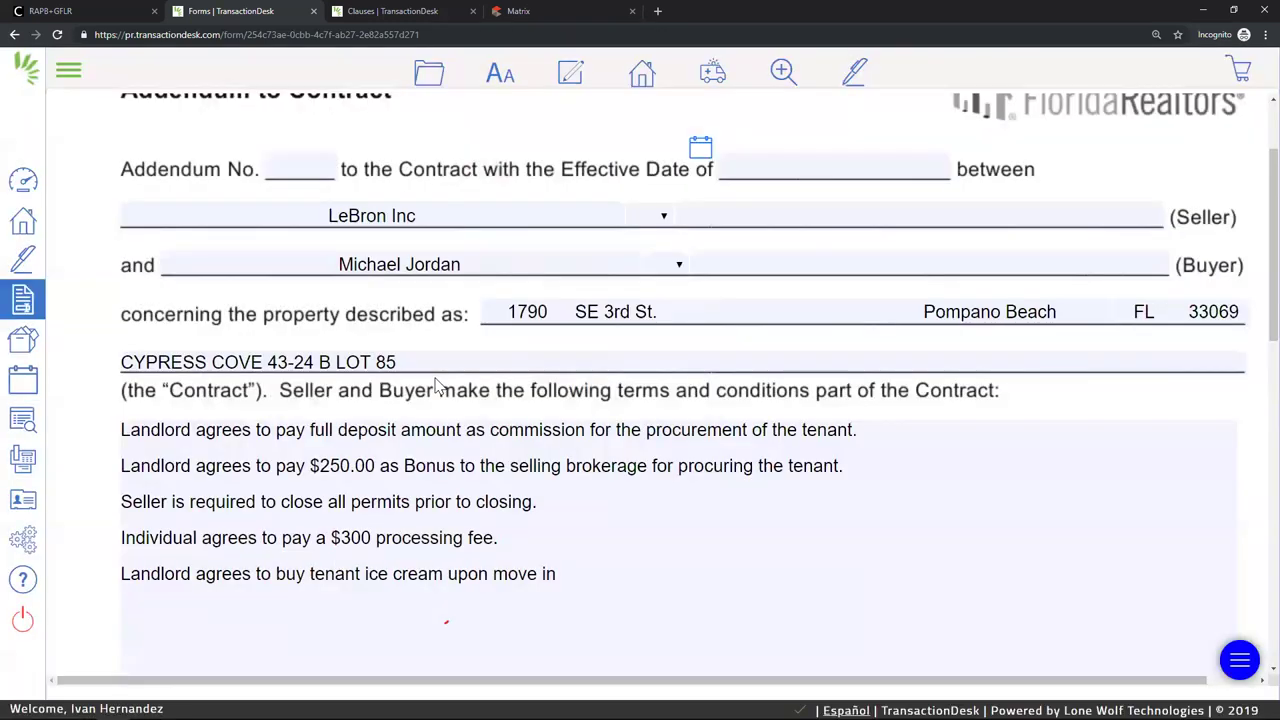
scroll(437, 385, "down", 4)
scroll(270, 545, "down", 2)
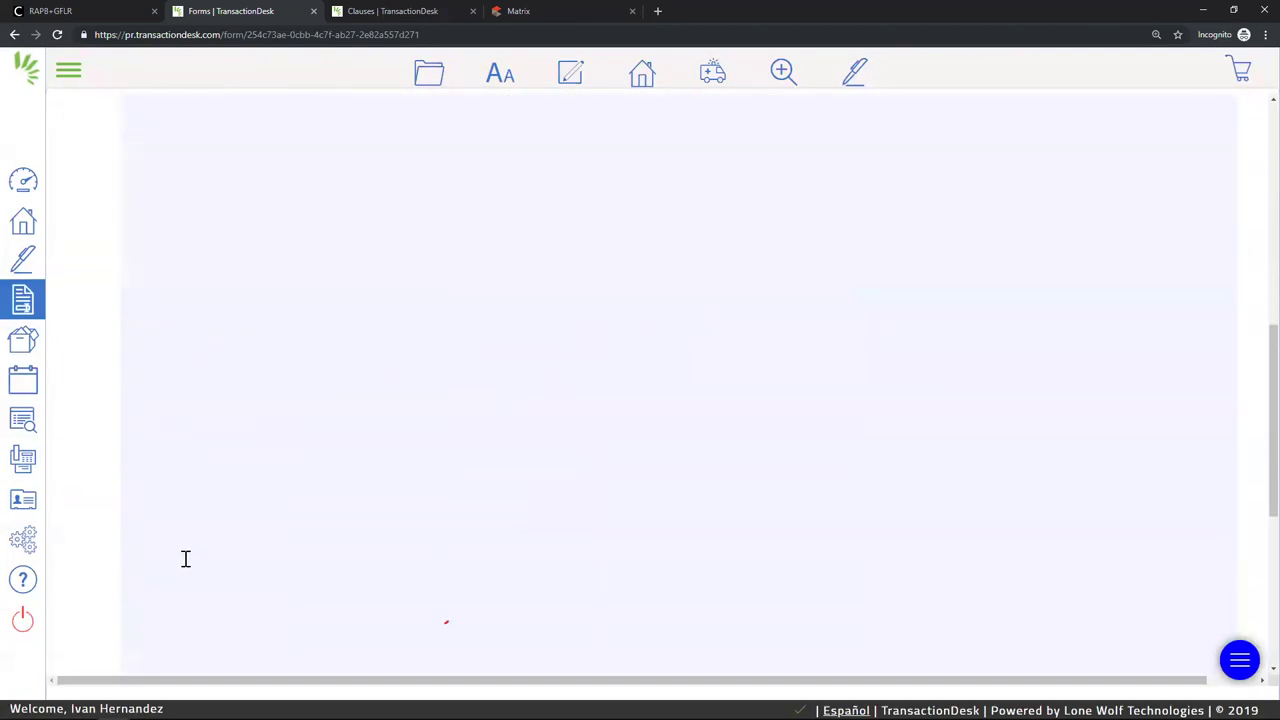
scroll(426, 394, "up", 5)
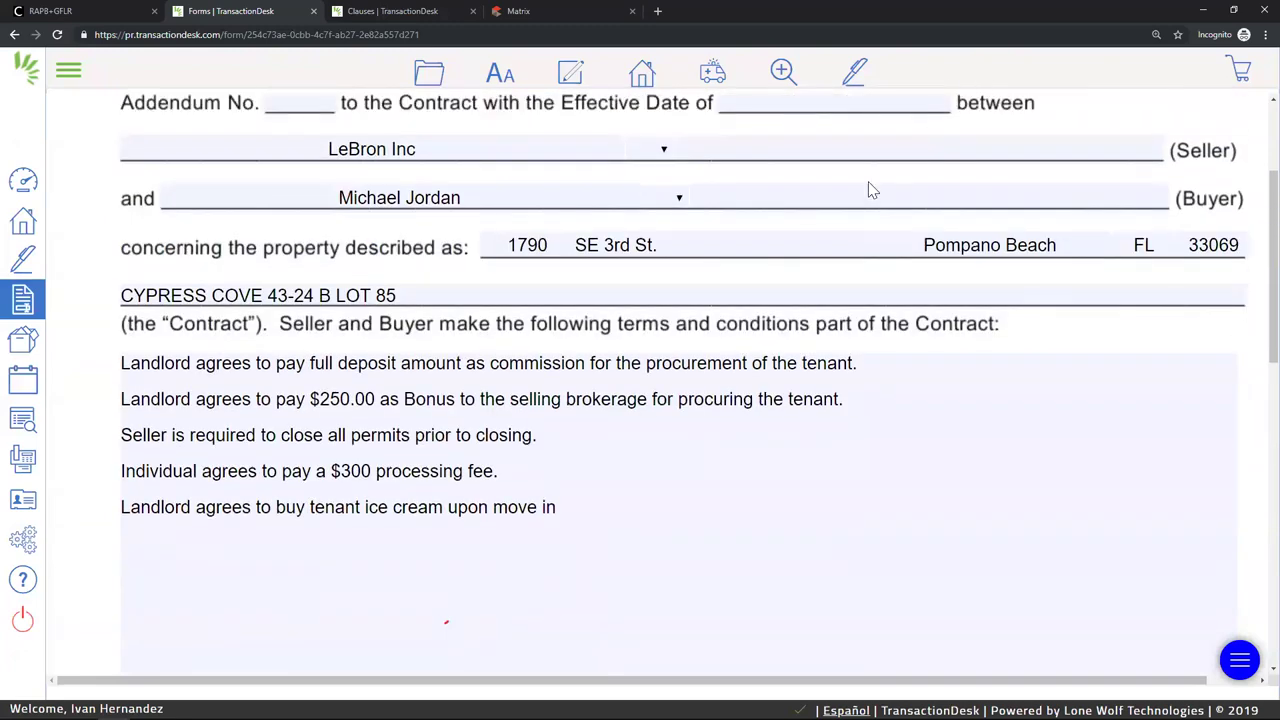
scroll(870, 190, "up", 1)
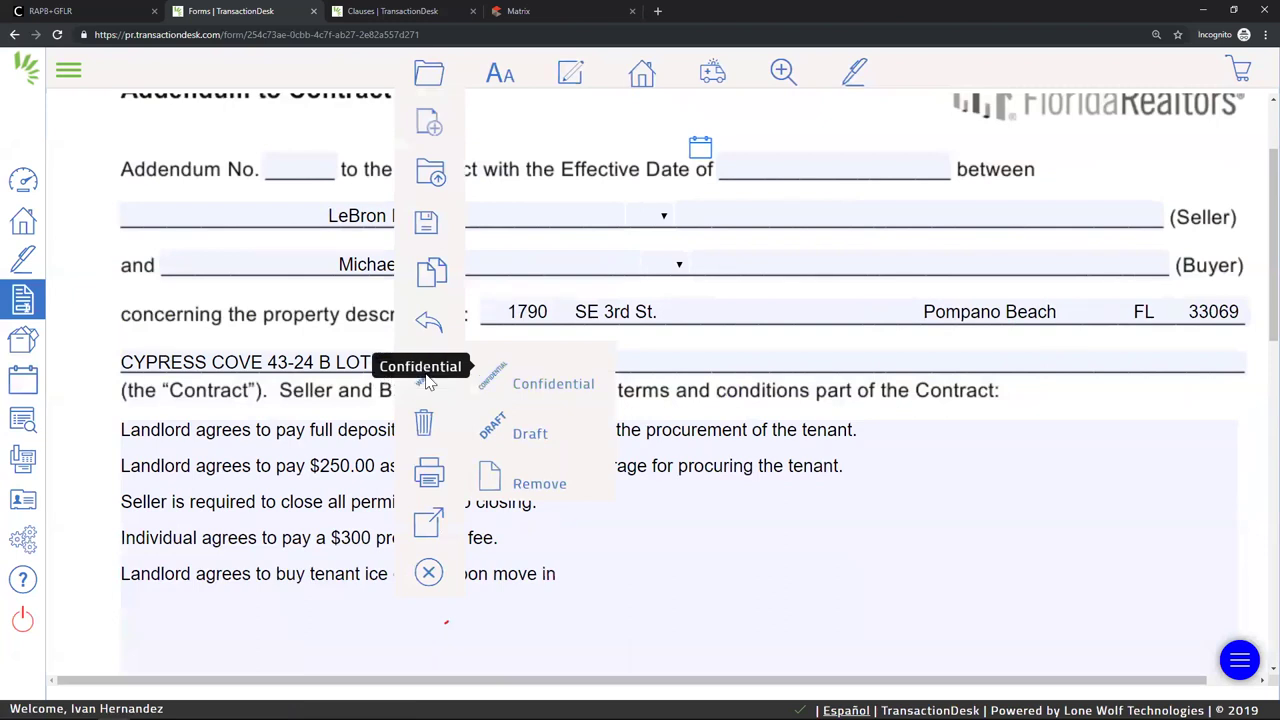
Exit the ACSP-4 addendum form and scroll the transaction dashboard to its Documents panel.
left_click(429, 574)
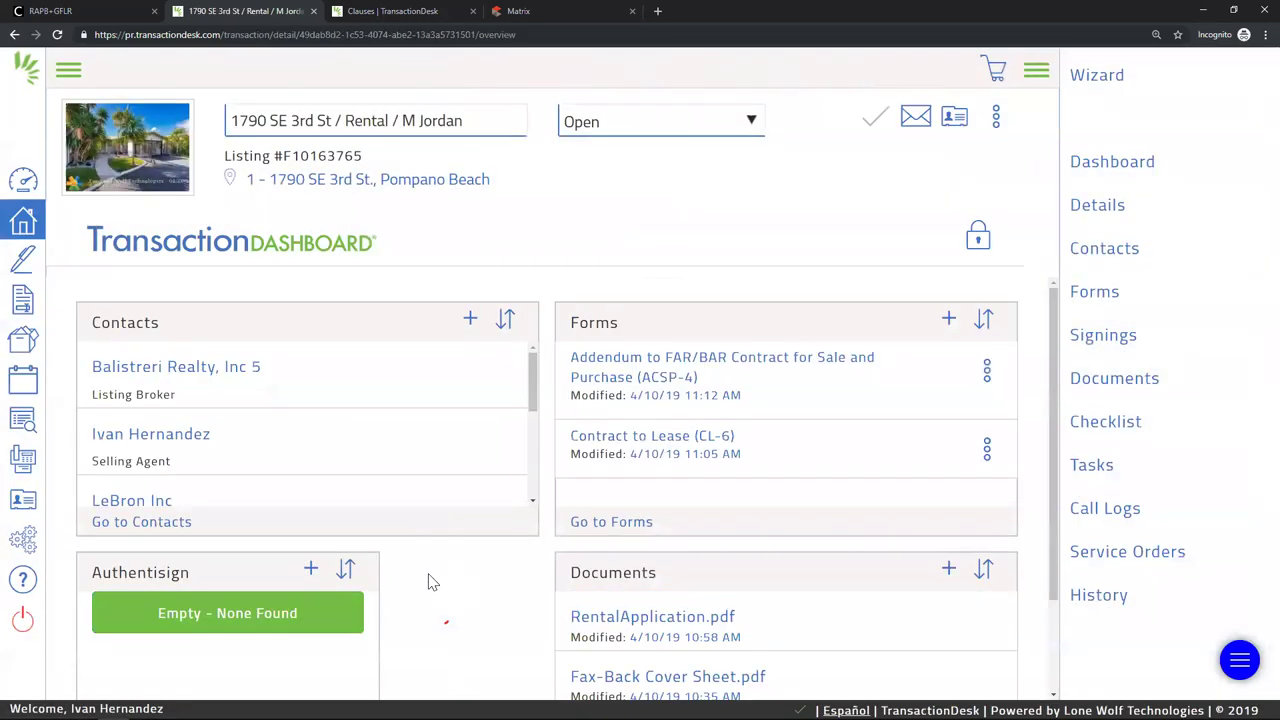
scroll(597, 562, "down", 2)
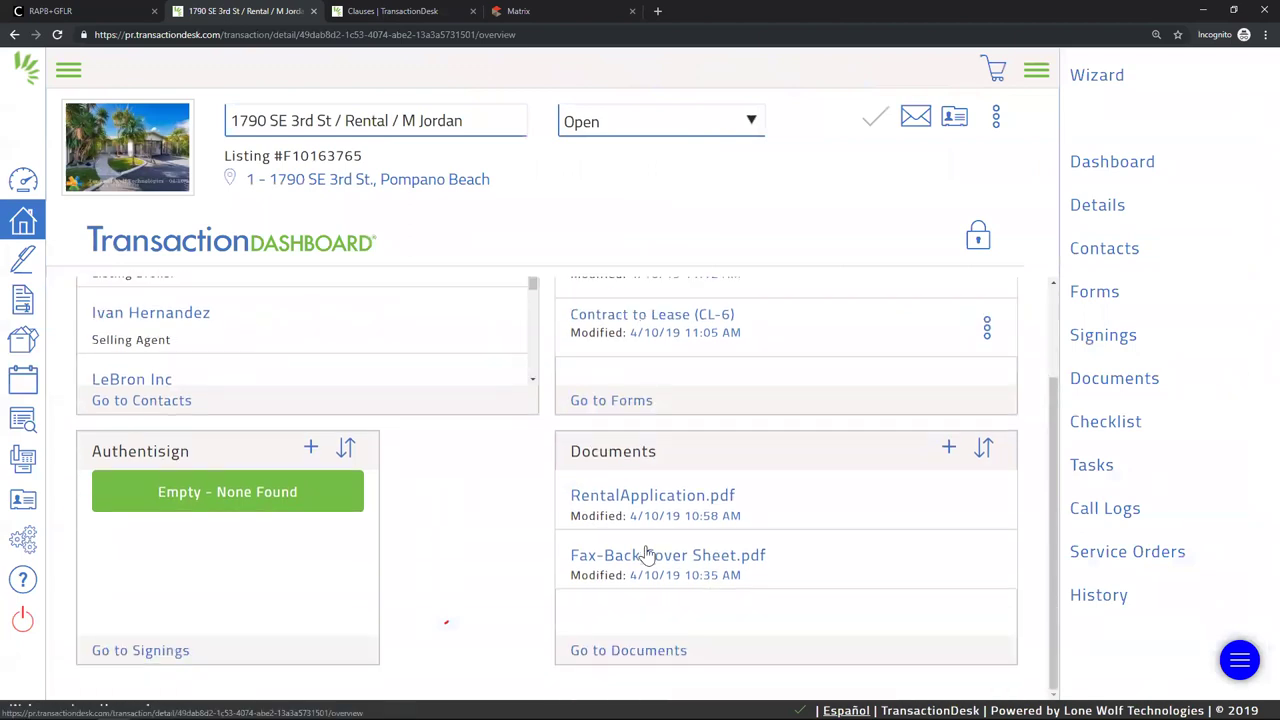
scroll(455, 560, "up", 1)
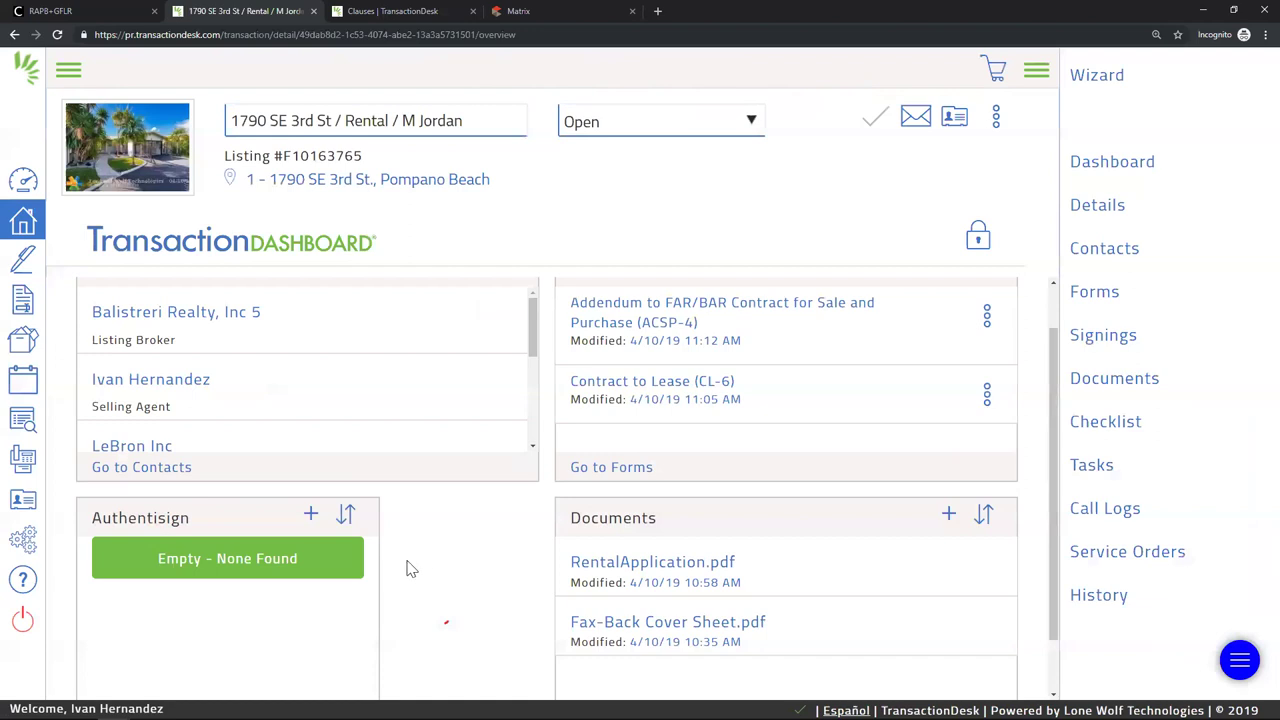
scroll(410, 568, "down", 1)
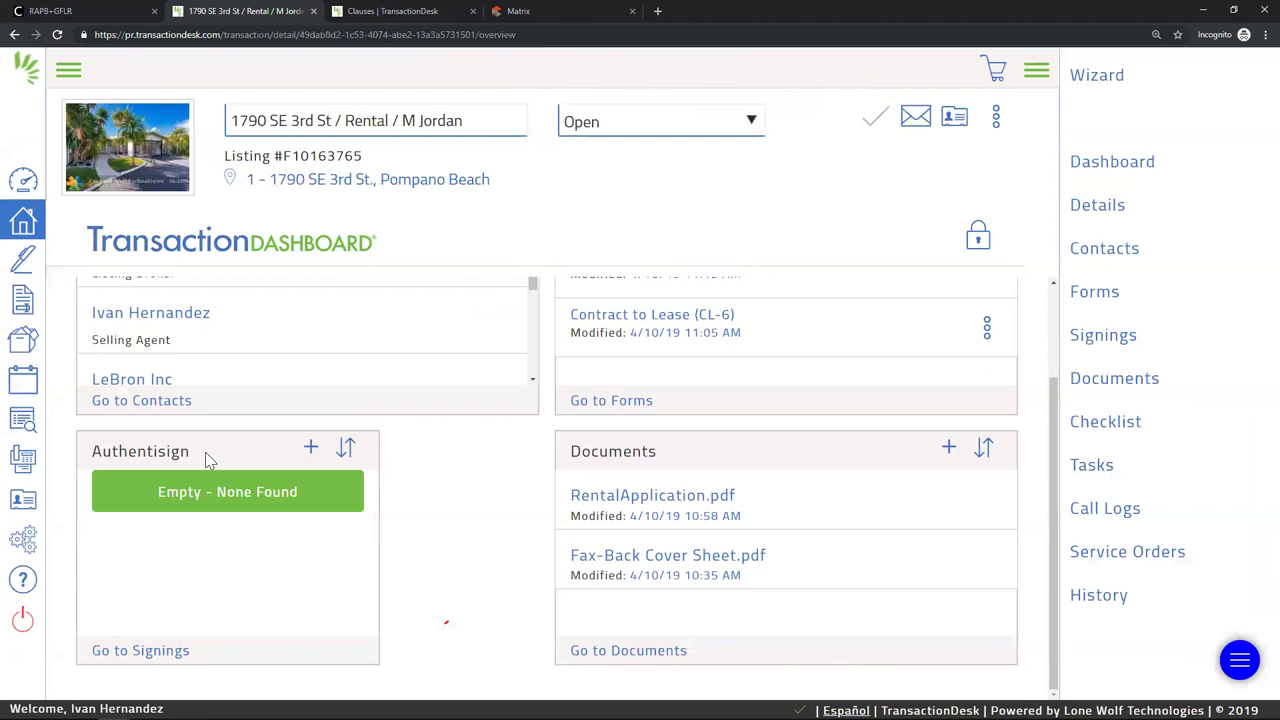
left_click(402, 10)
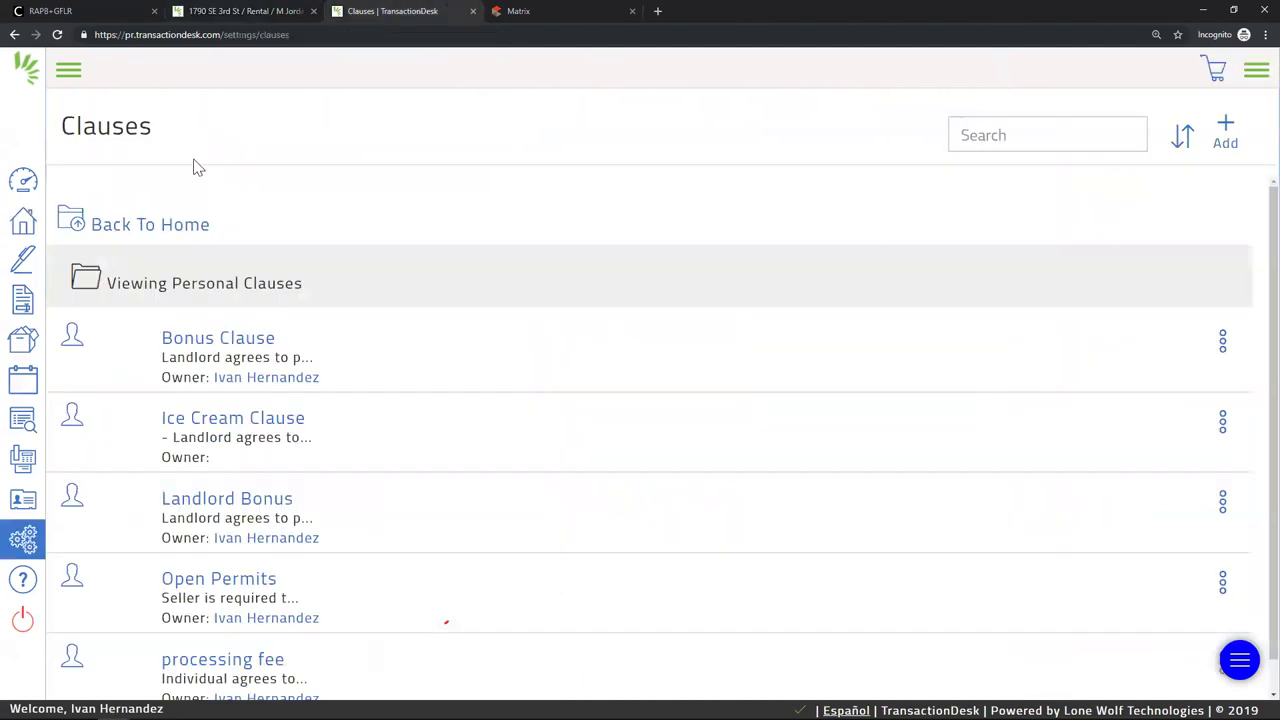
left_click(25, 178)
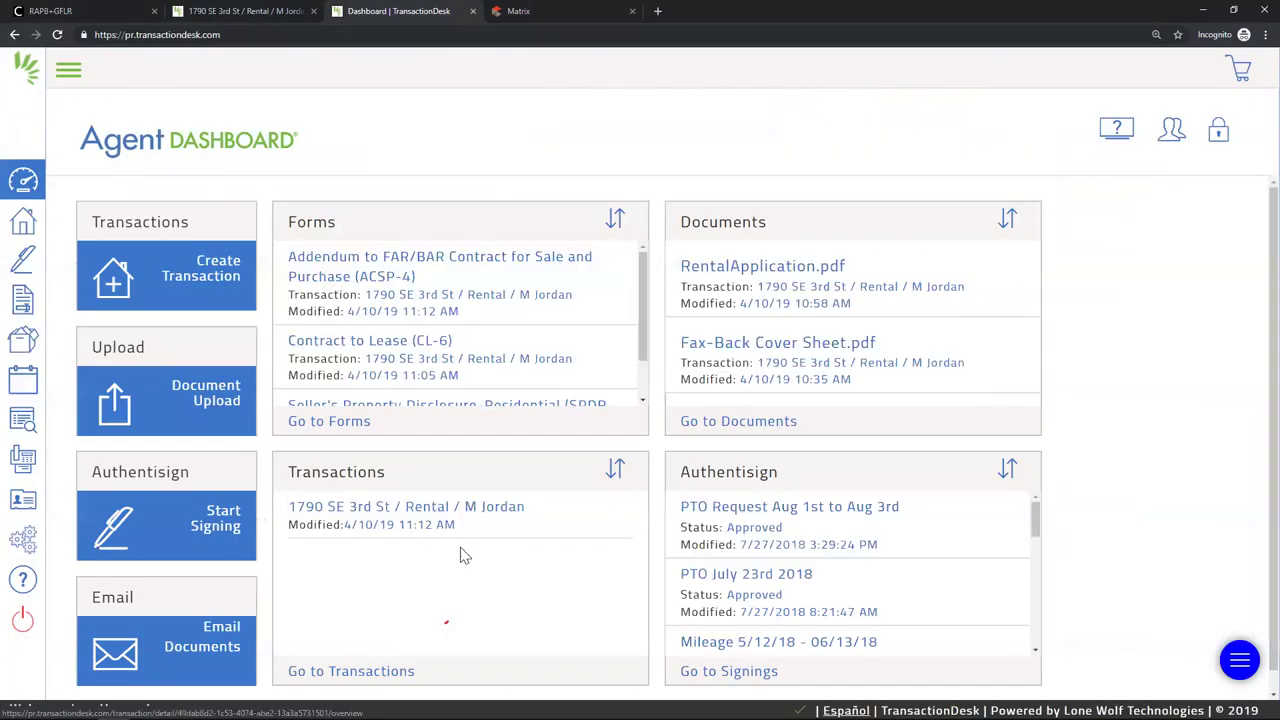
left_click(115, 530)
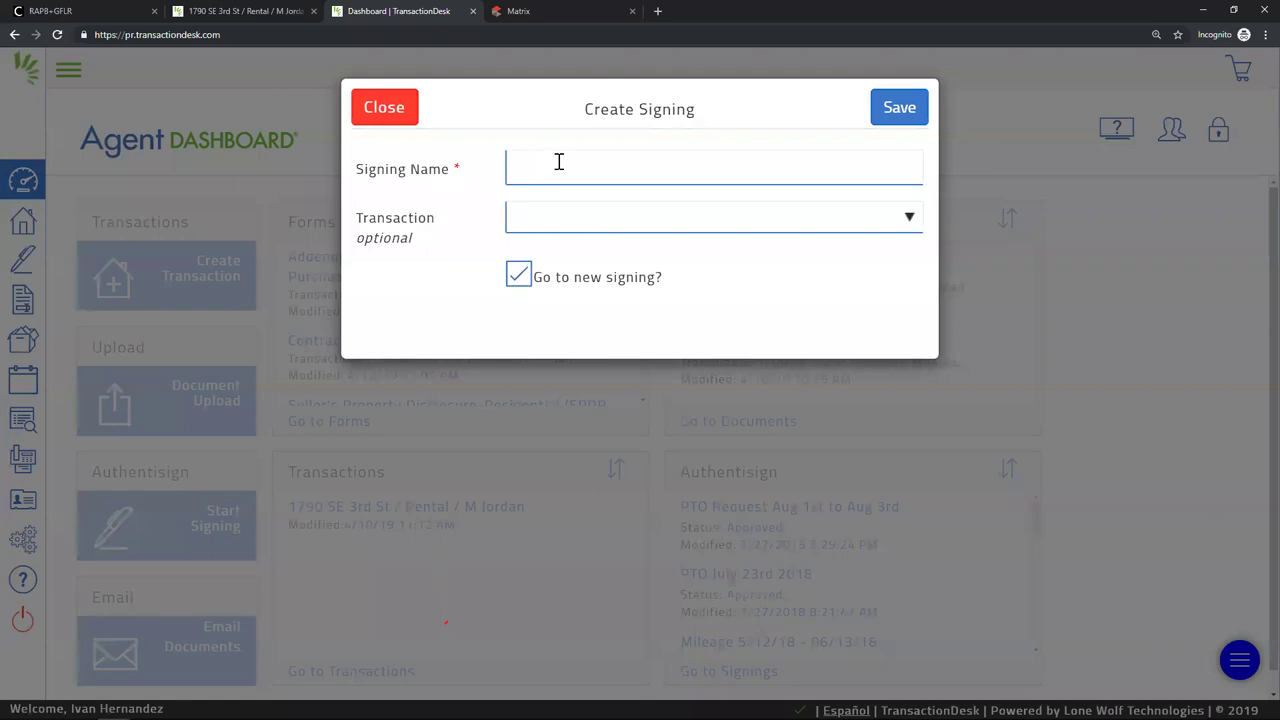
left_click(401, 248)
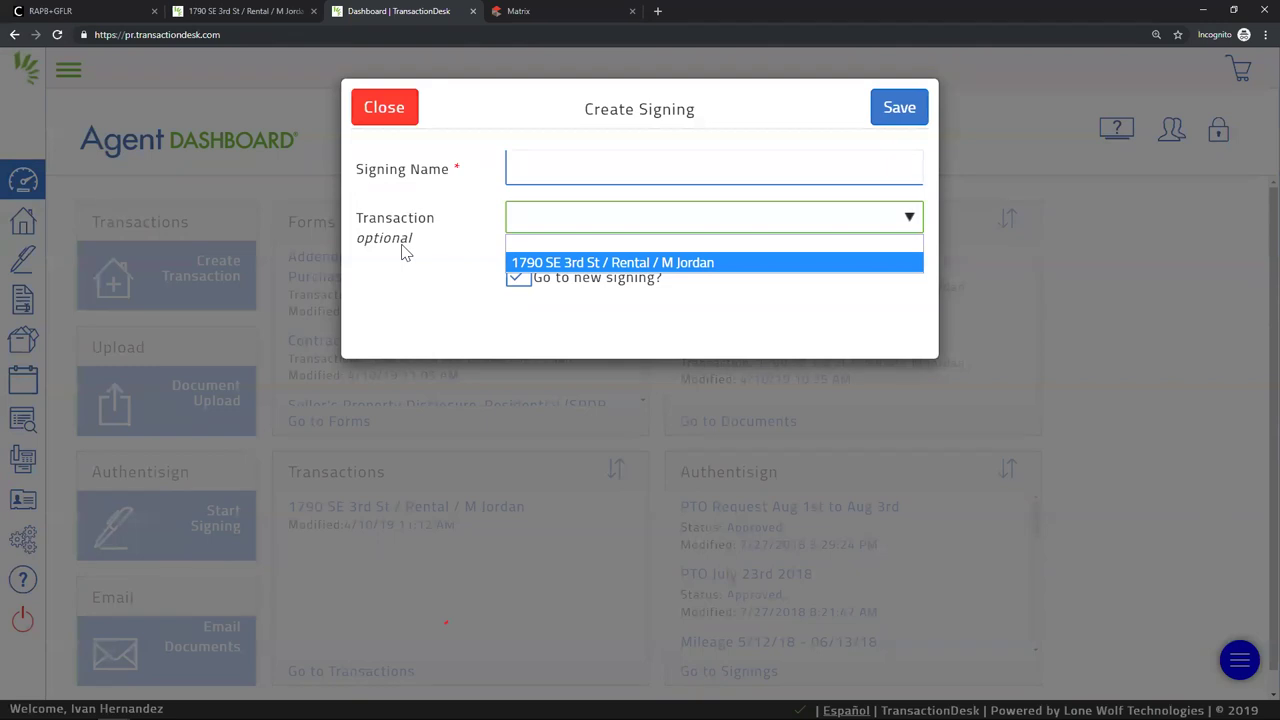
left_click(250, 11)
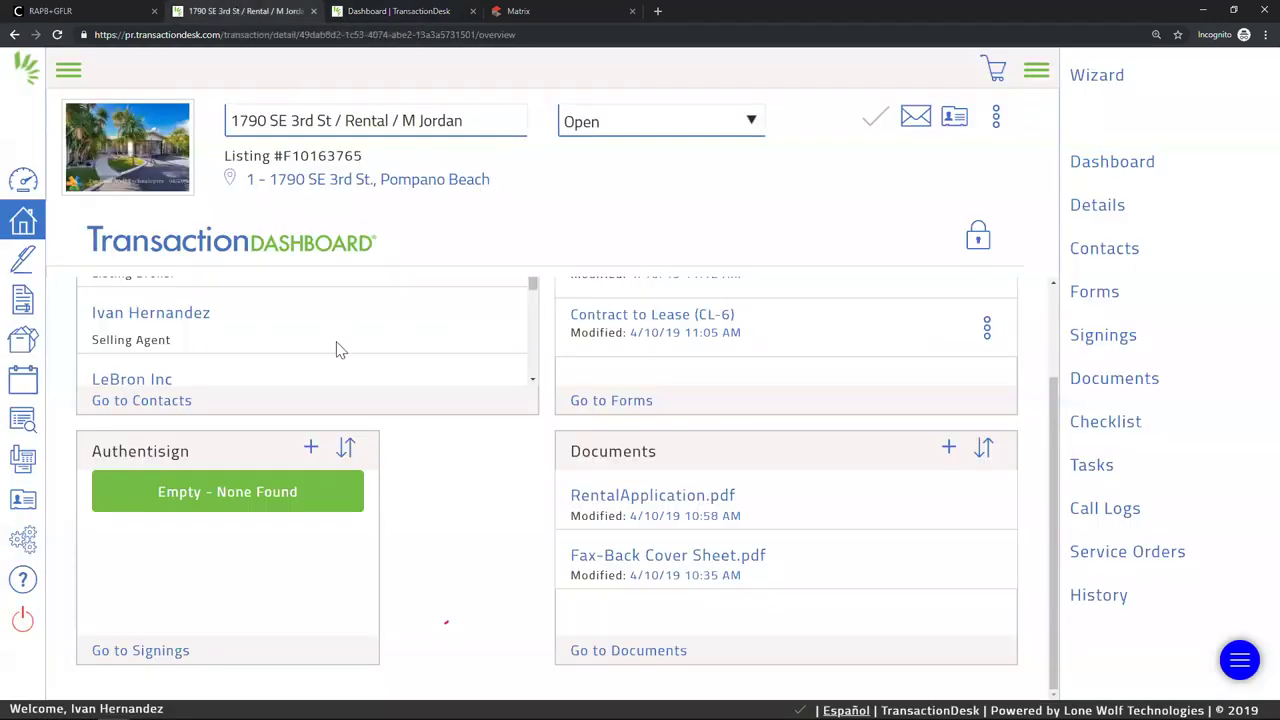
left_click(310, 447)
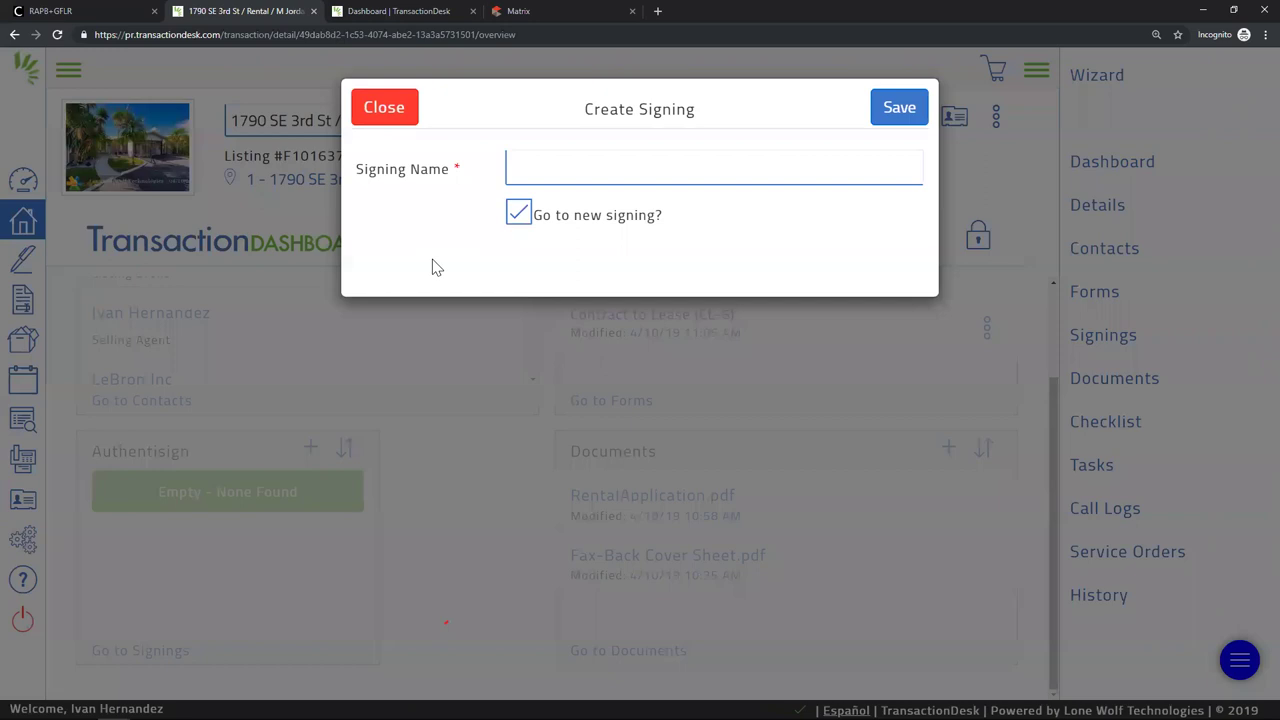
left_click(600, 153)
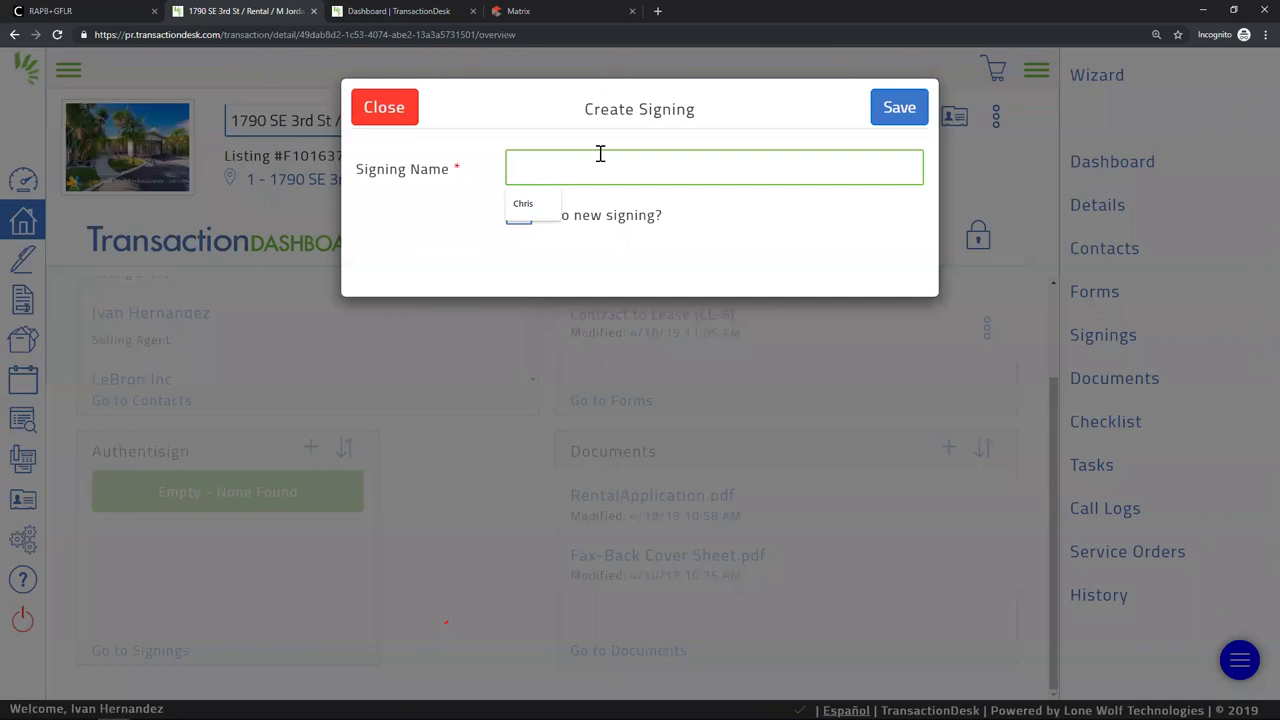
type("fjfjf")
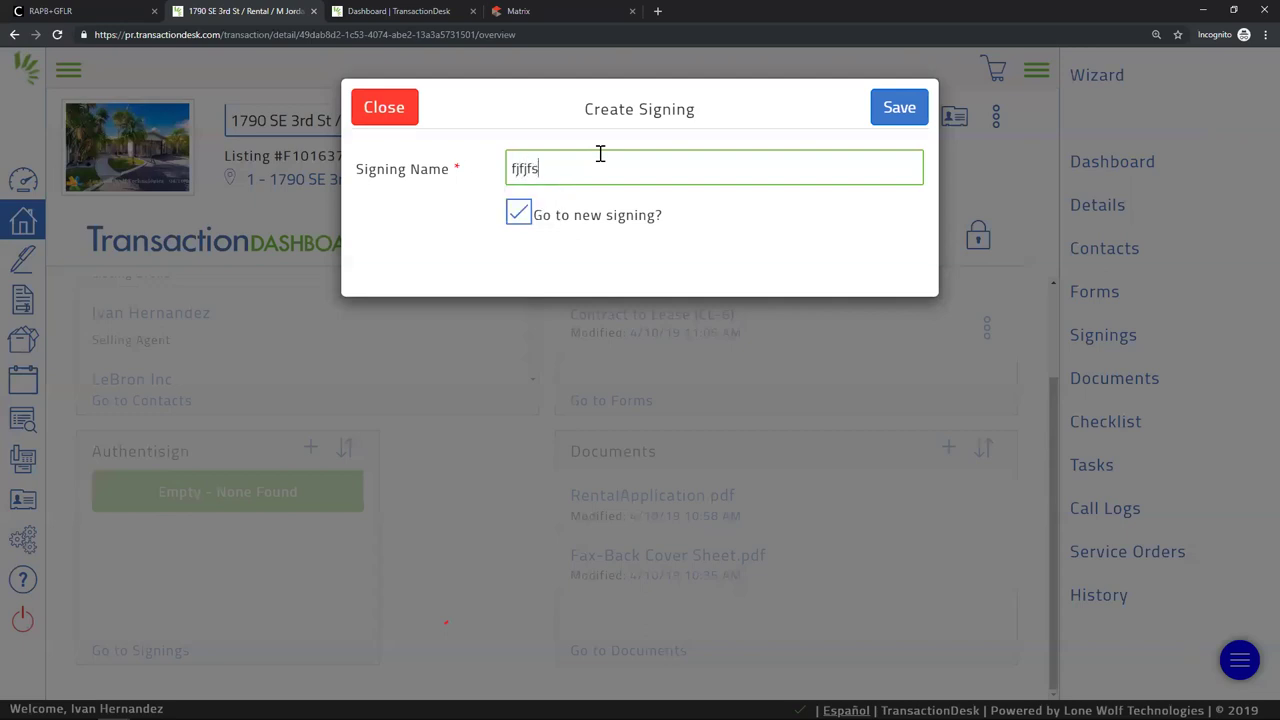
key("ctrl+a")
key("BackSpace")
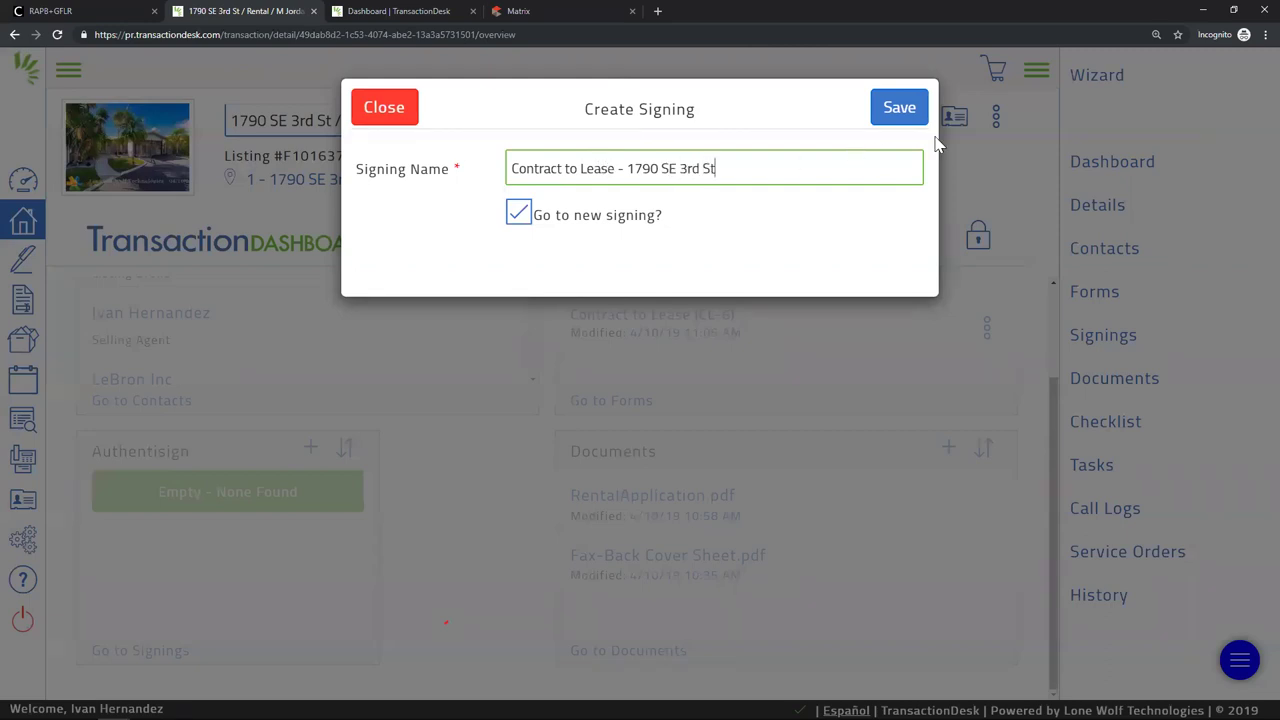
left_click(893, 119)
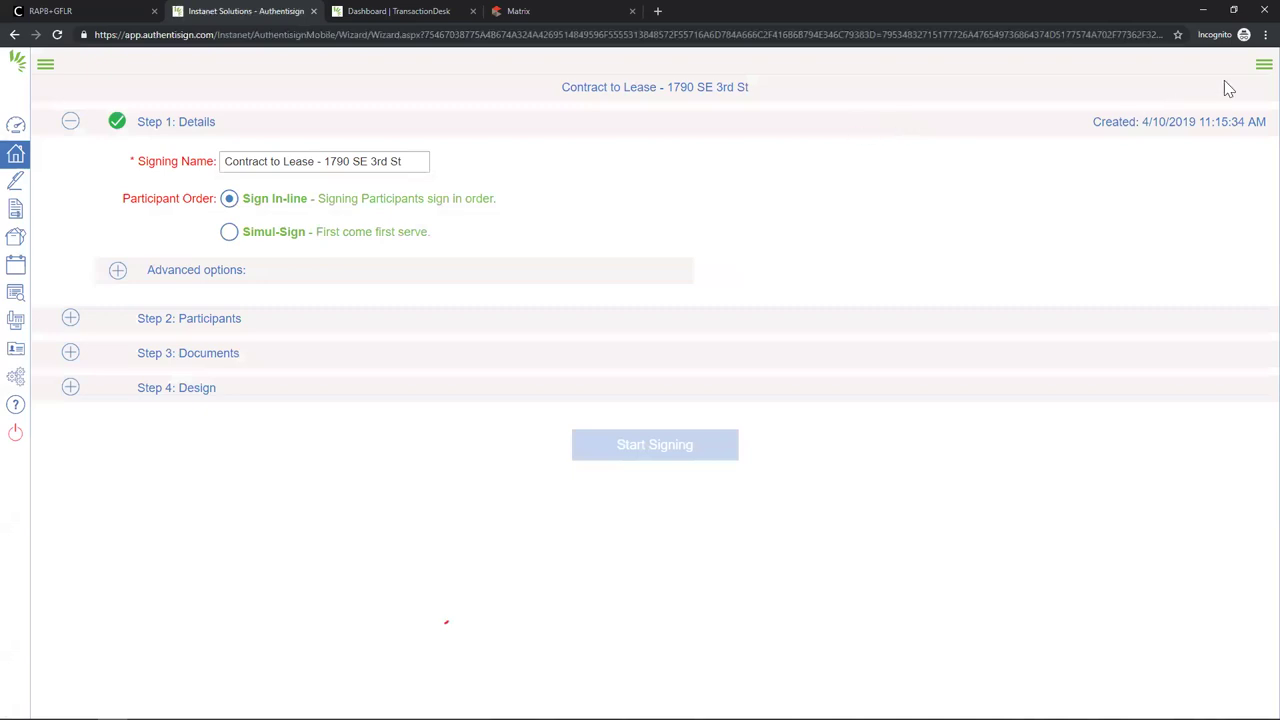
Zoom the browser page in several steps and expand the signing's Advanced options.
left_click(1263, 37)
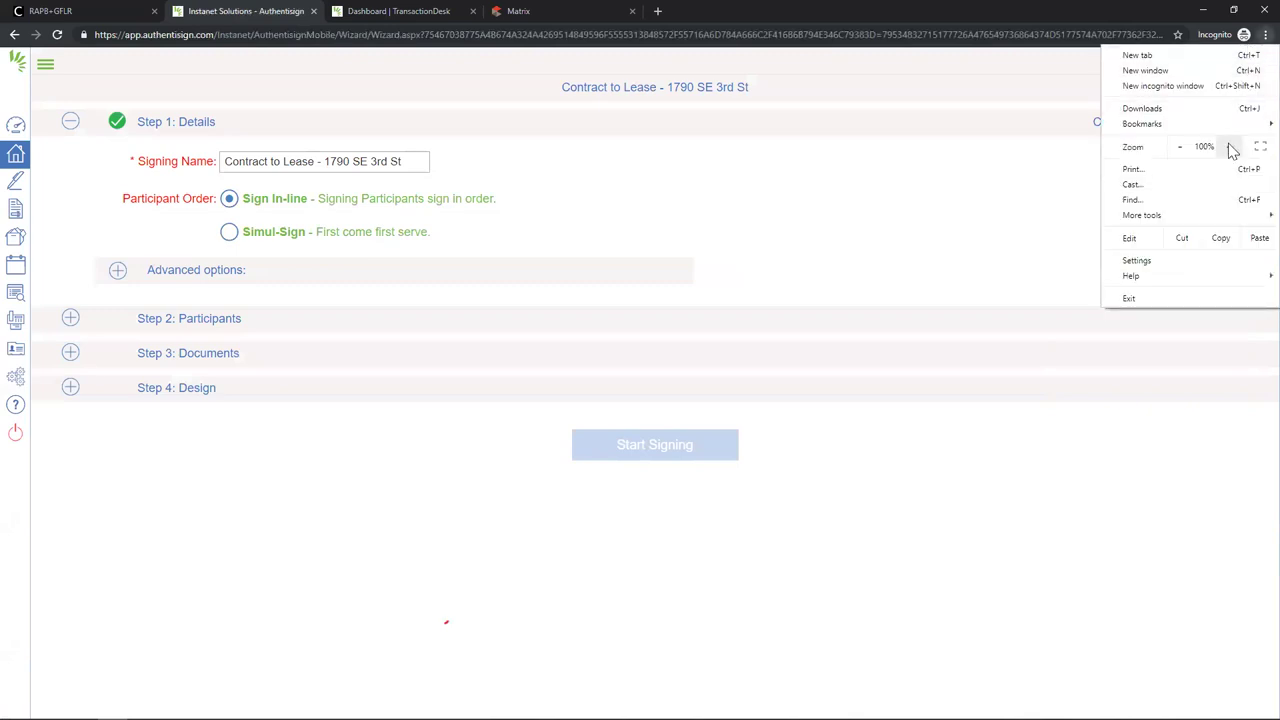
left_click(1229, 147)
left_click(1229, 147)
left_click(1231, 147)
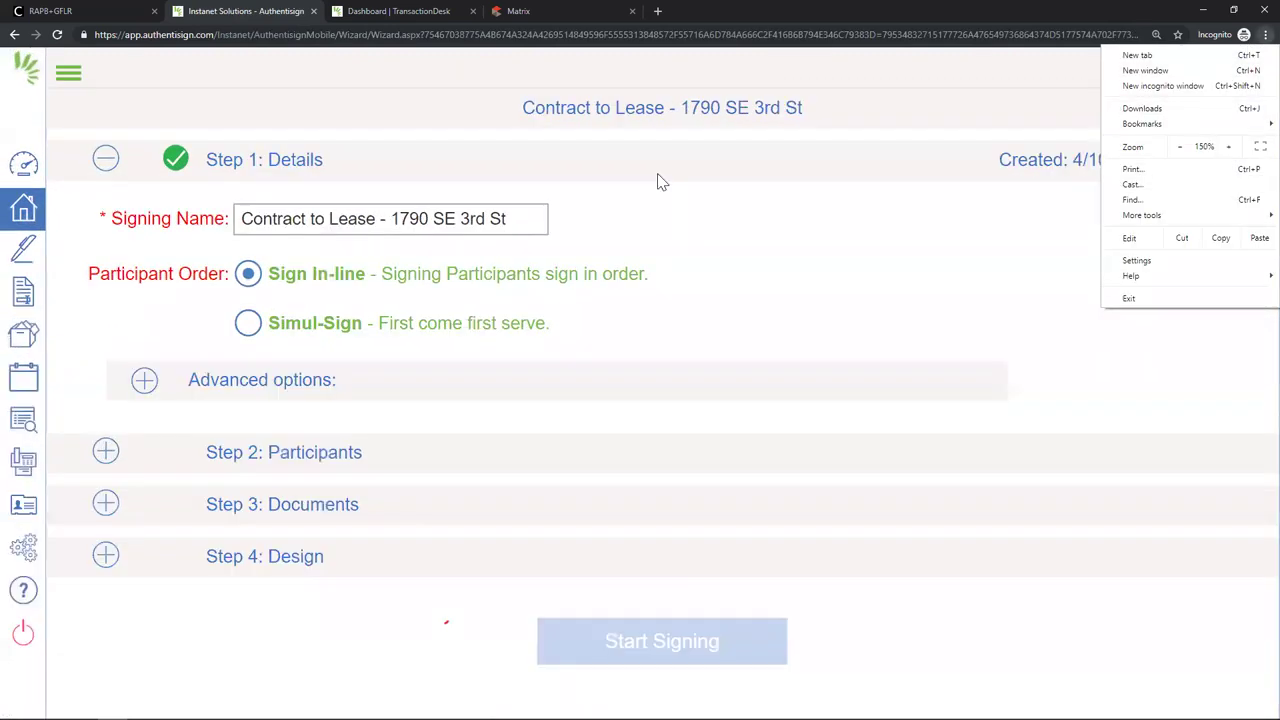
left_click(452, 78)
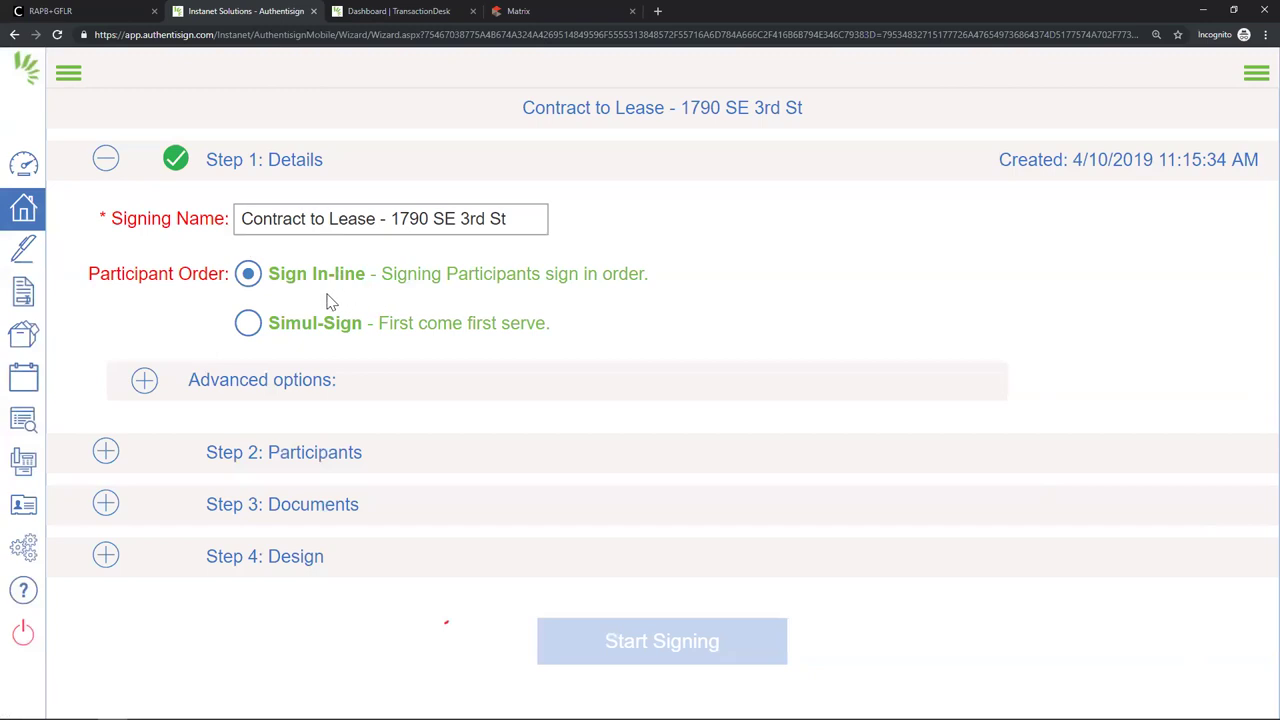
left_click(226, 385)
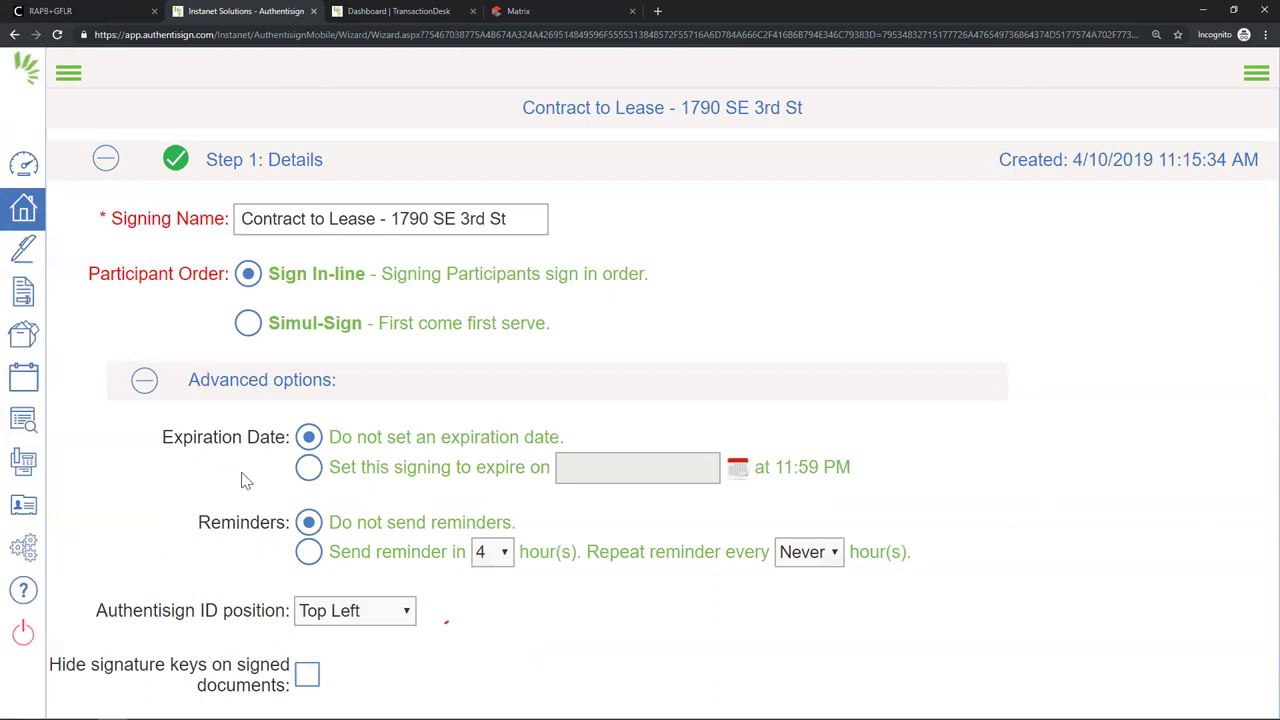
Enable reminders after 4 hours repeating every 4 hours, then collapse Advanced options.
left_click(308, 553)
left_click(504, 556)
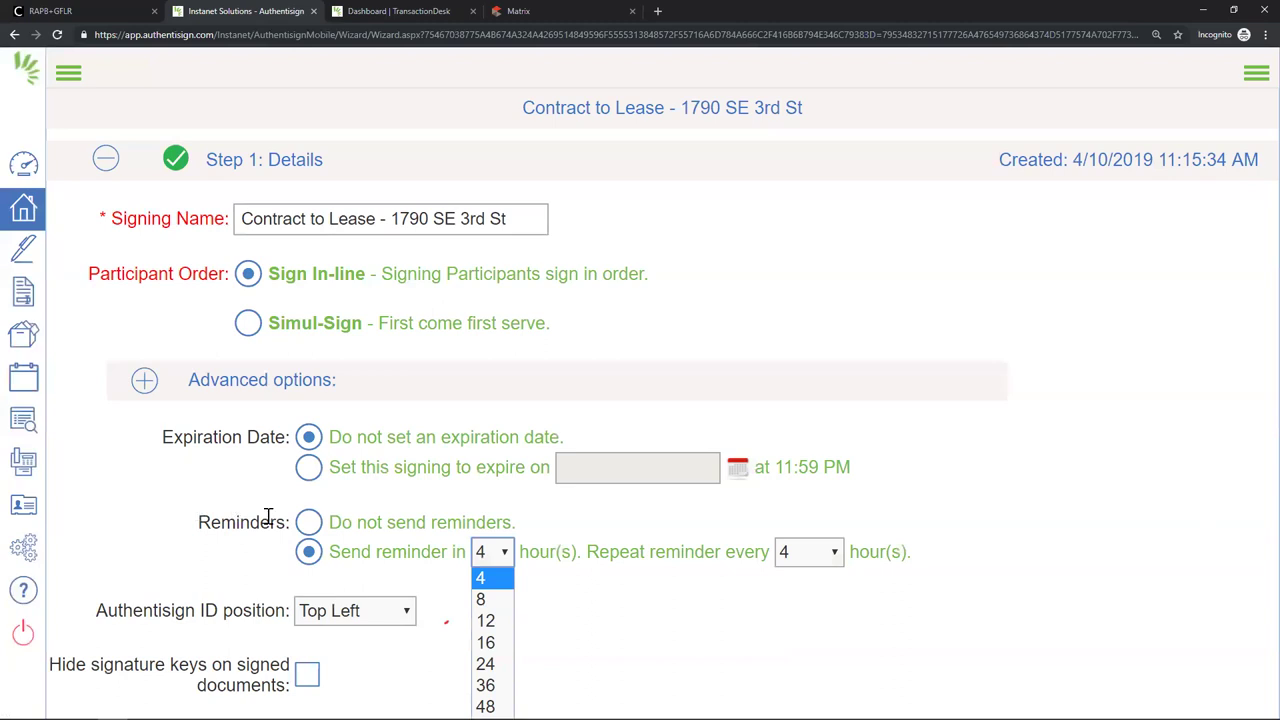
left_click(136, 385)
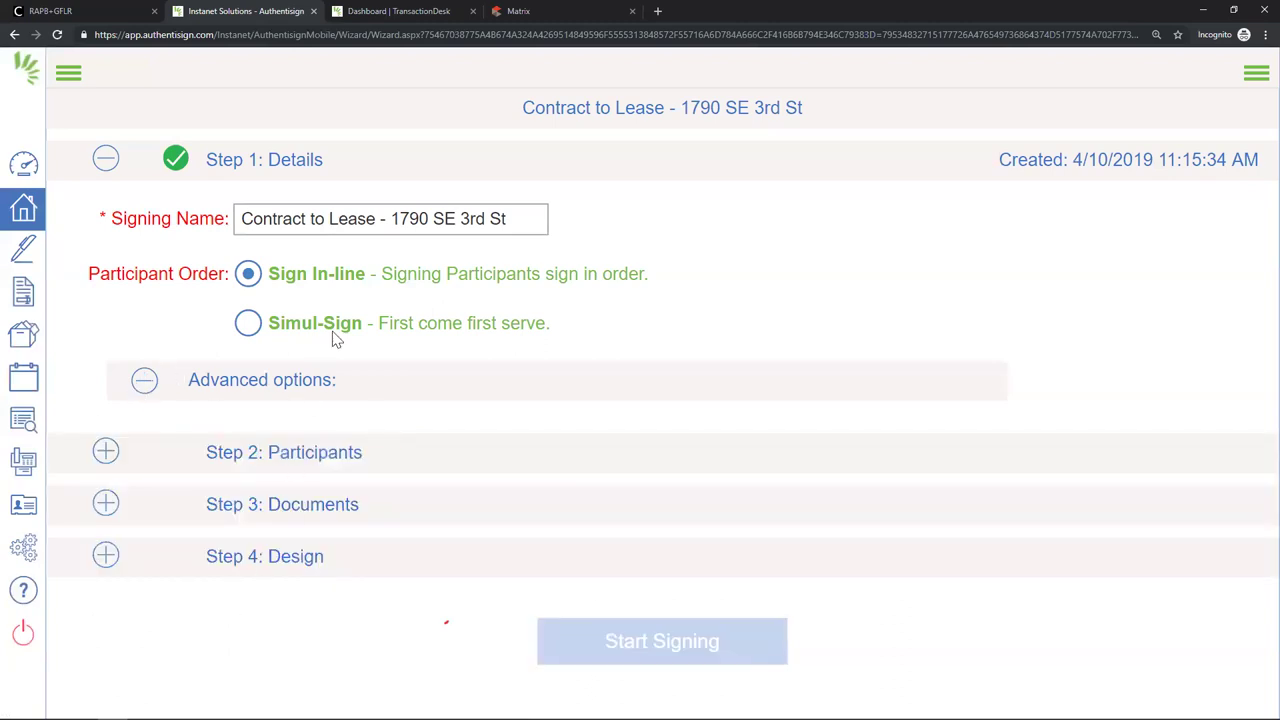
left_click(287, 458)
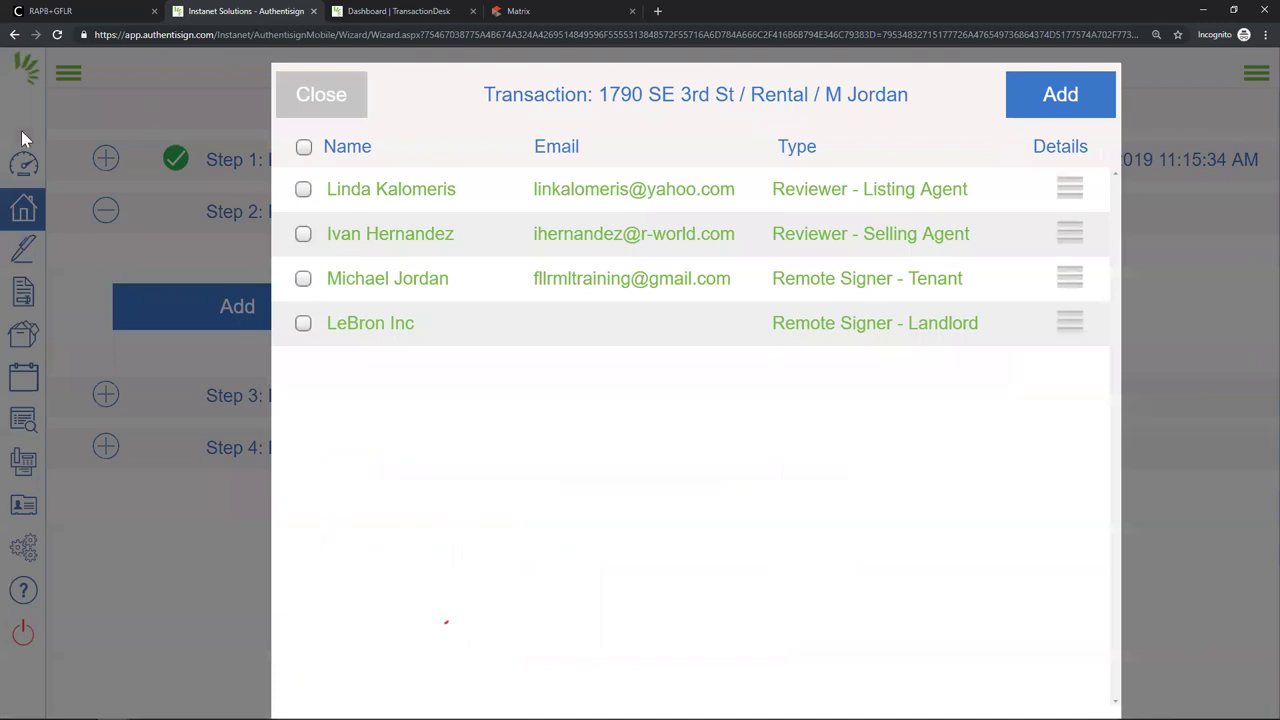
Select all four contacts, with the selling agent as Remote Signer and the listing agent as Reviewer.
left_click(304, 147)
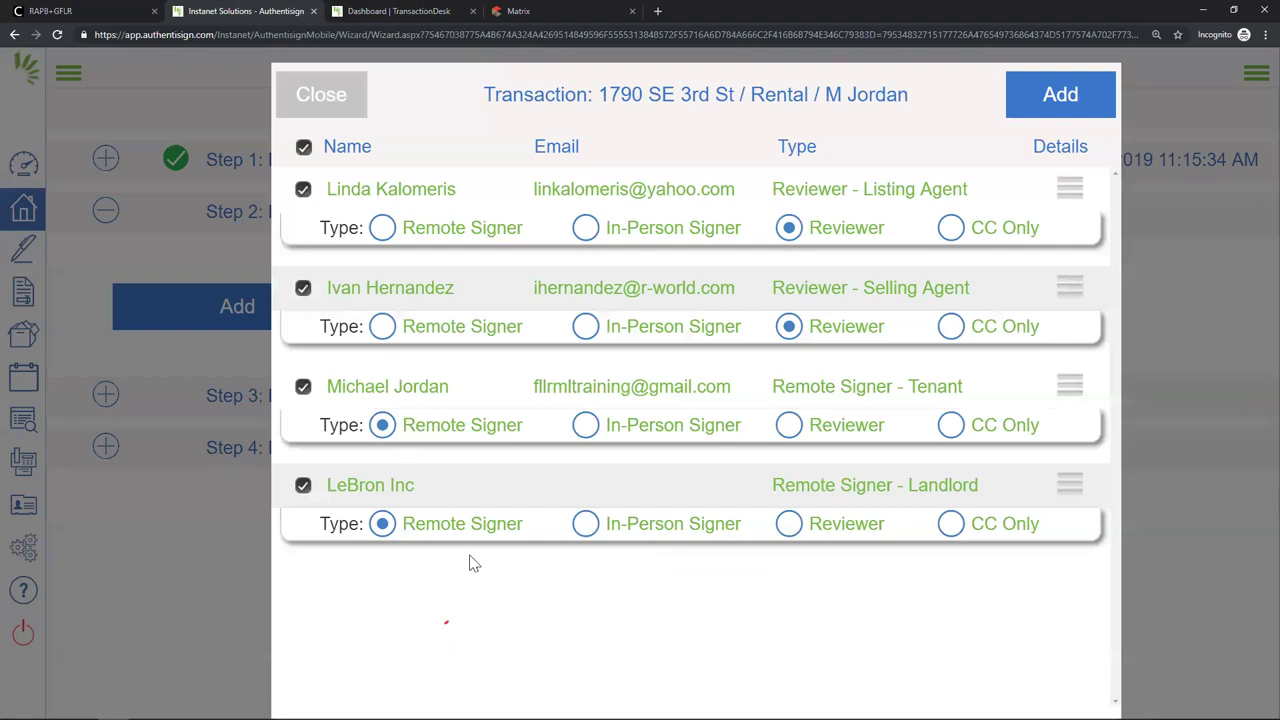
left_click(386, 334)
left_click(390, 234)
left_click(789, 228)
Add the four contacts and reorder them: buyer, selling agent, listing agent, seller.
left_click(1095, 105)
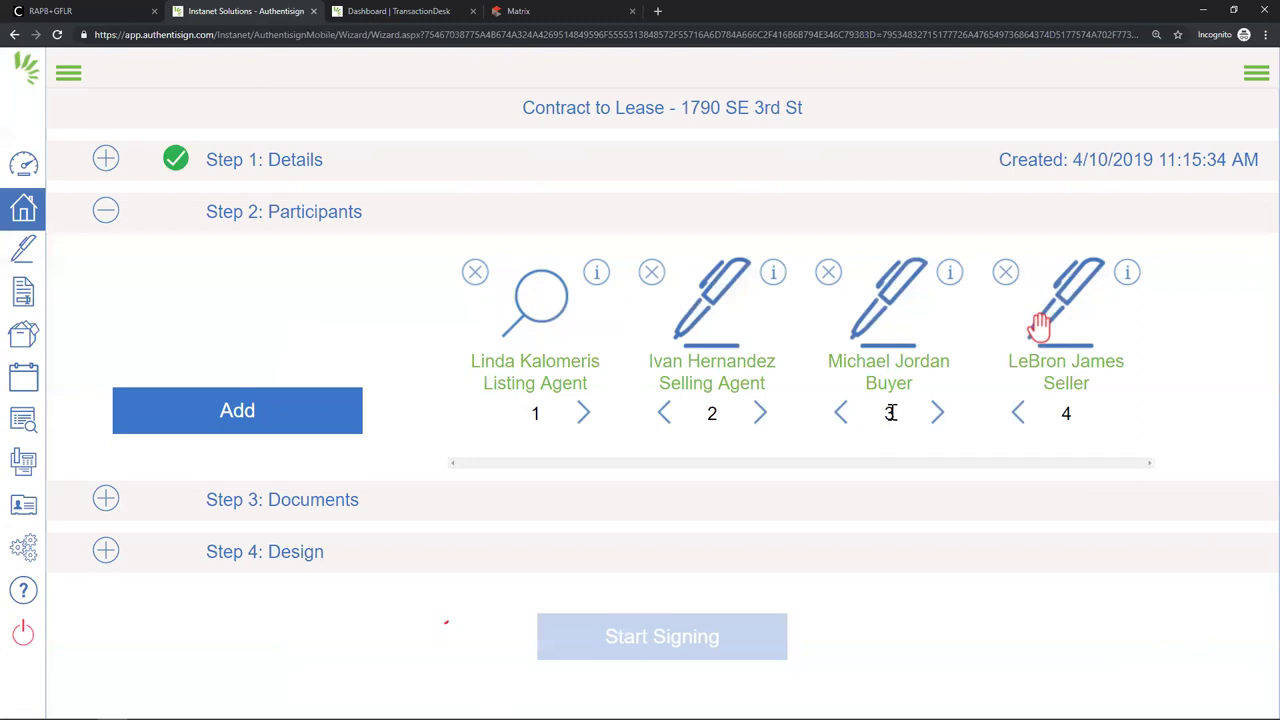
left_click(841, 413)
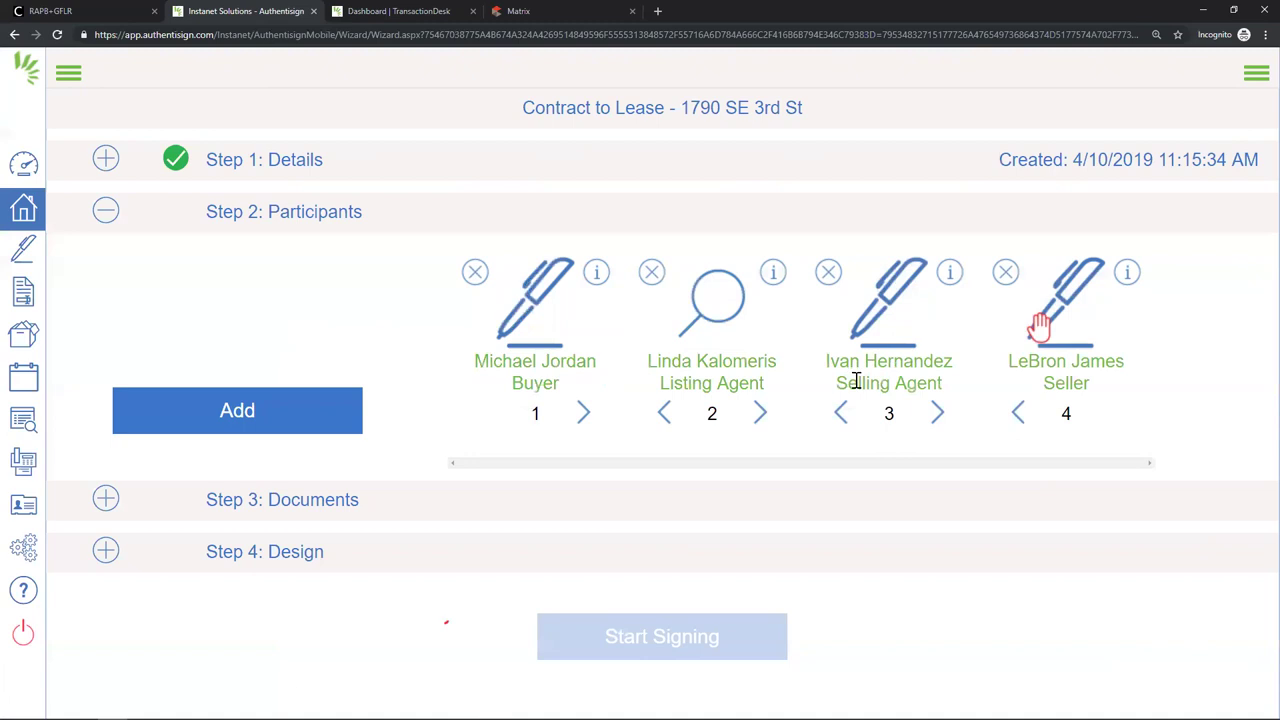
left_click(843, 411)
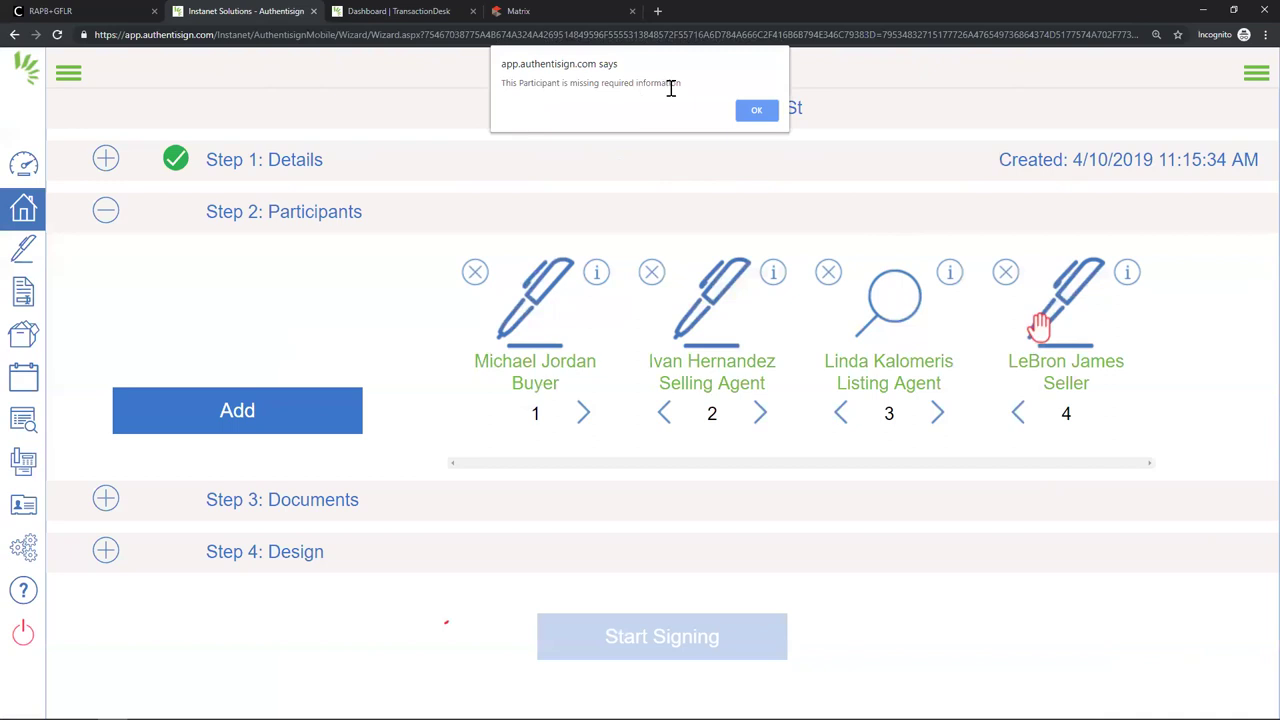
Mark the seller's e-mail private, with the listing agent providing it, and try saving.
left_click(757, 112)
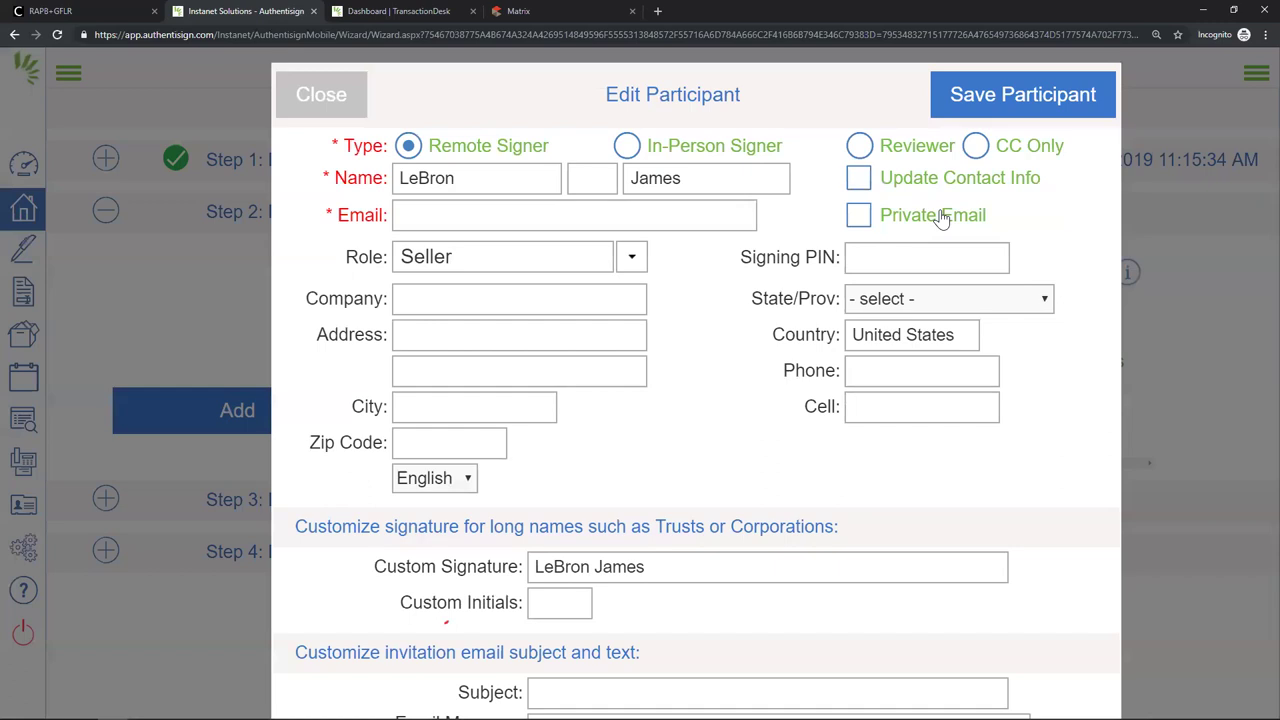
left_click(858, 216)
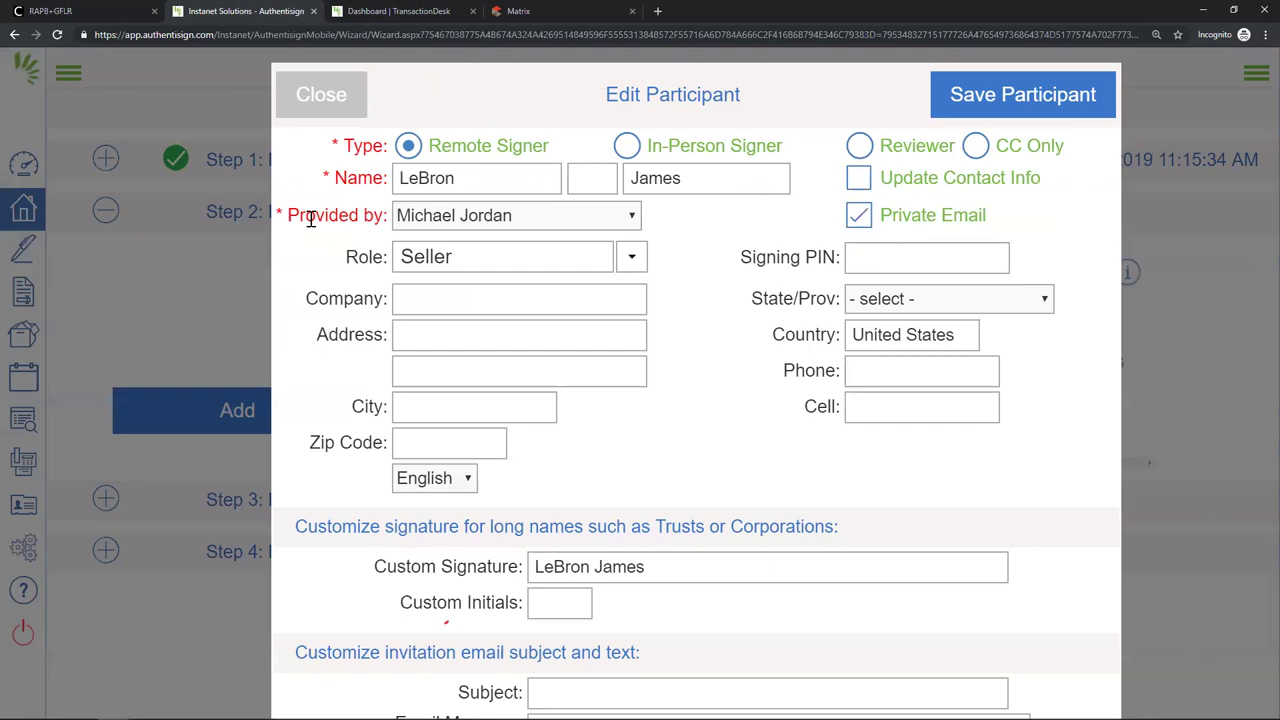
left_click(414, 218)
key("Down")
key("Down")
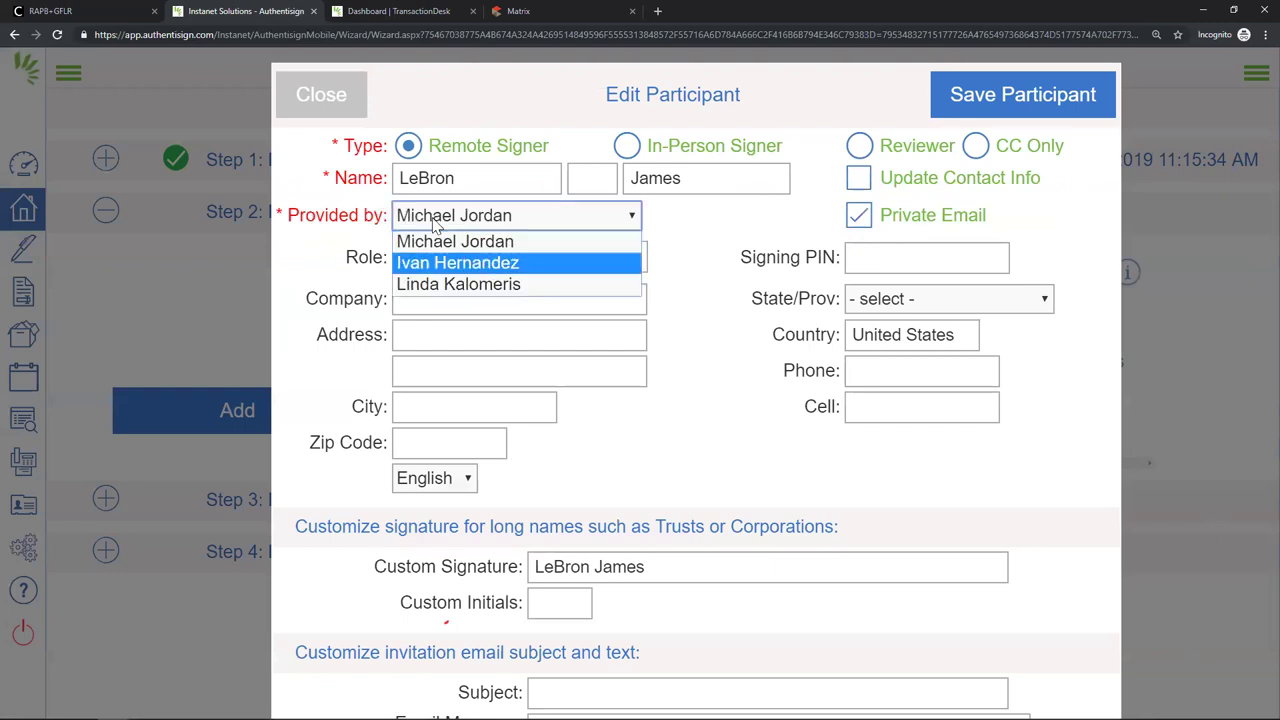
key("Return")
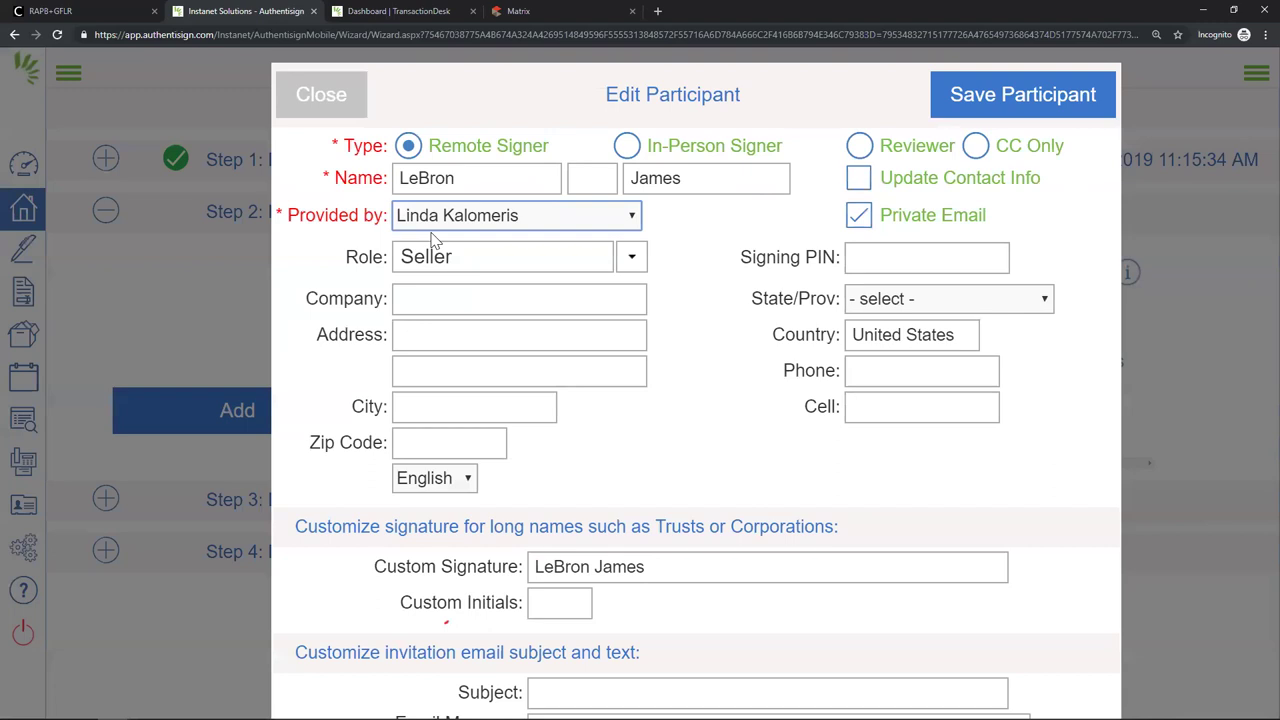
left_click(1031, 100)
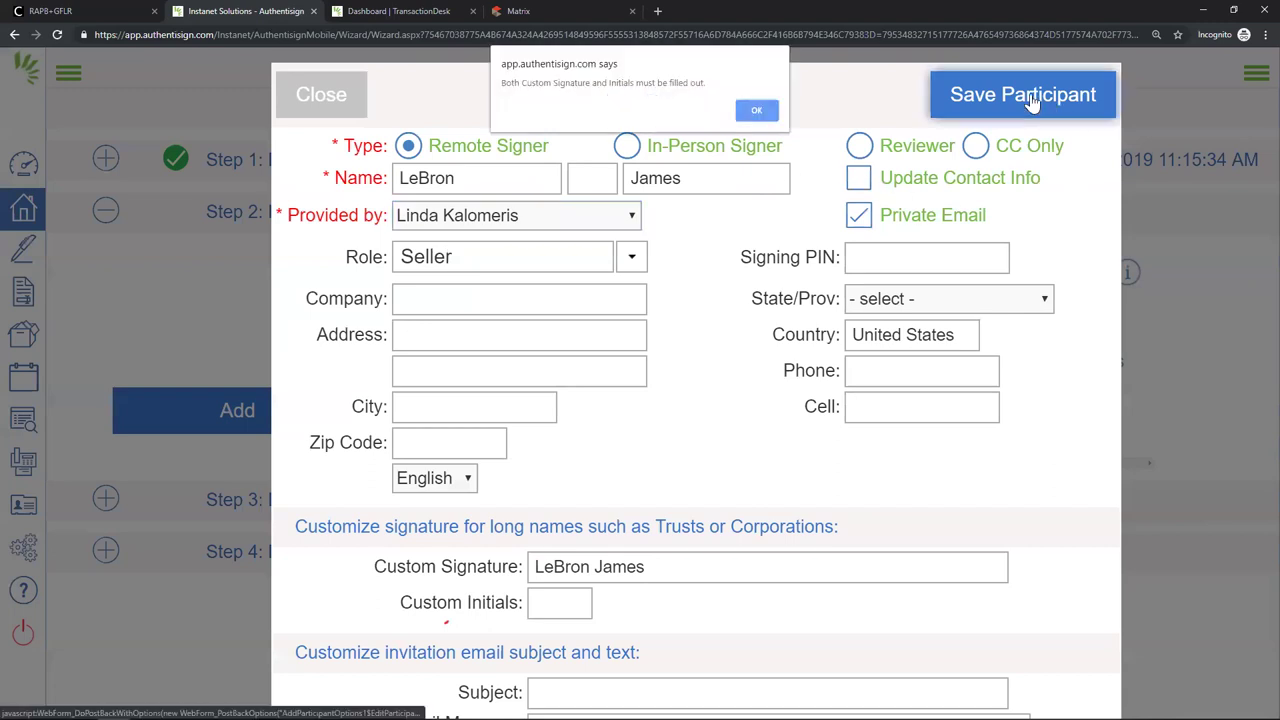
Enter the seller's full name as custom signature and matching custom initials, then save the participant.
left_click(757, 109)
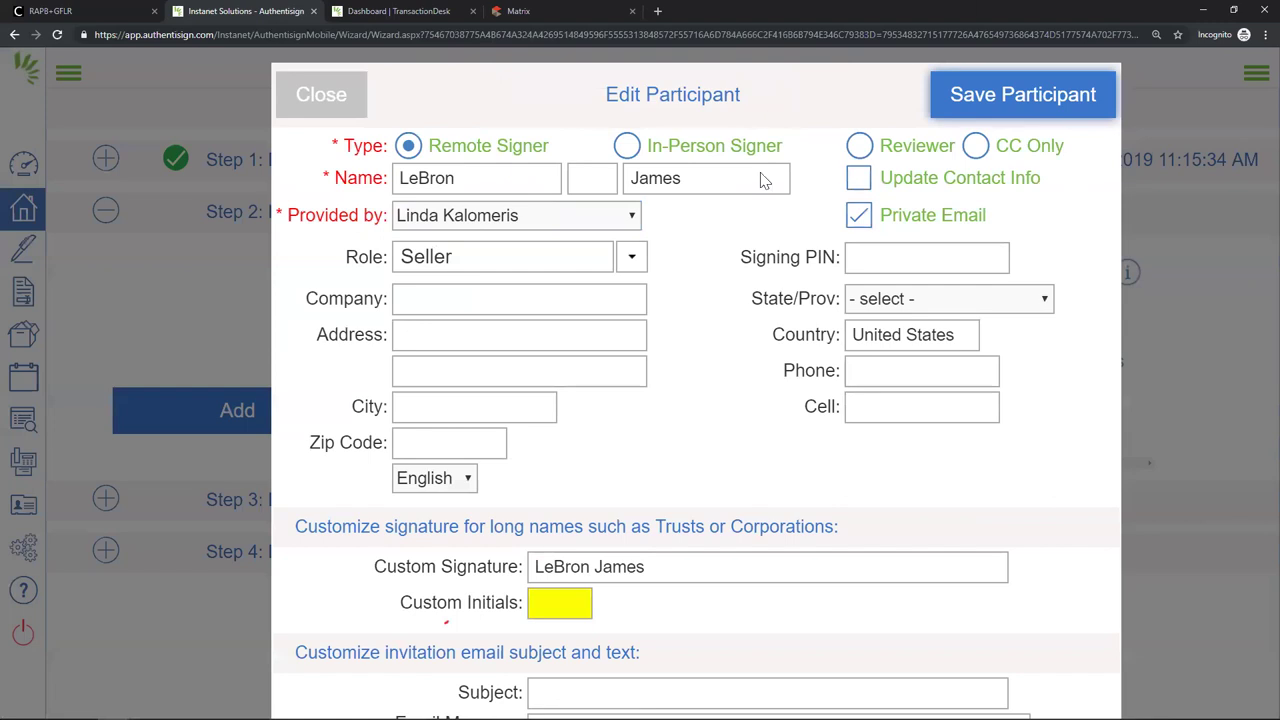
left_click_drag(648, 563, 460, 558)
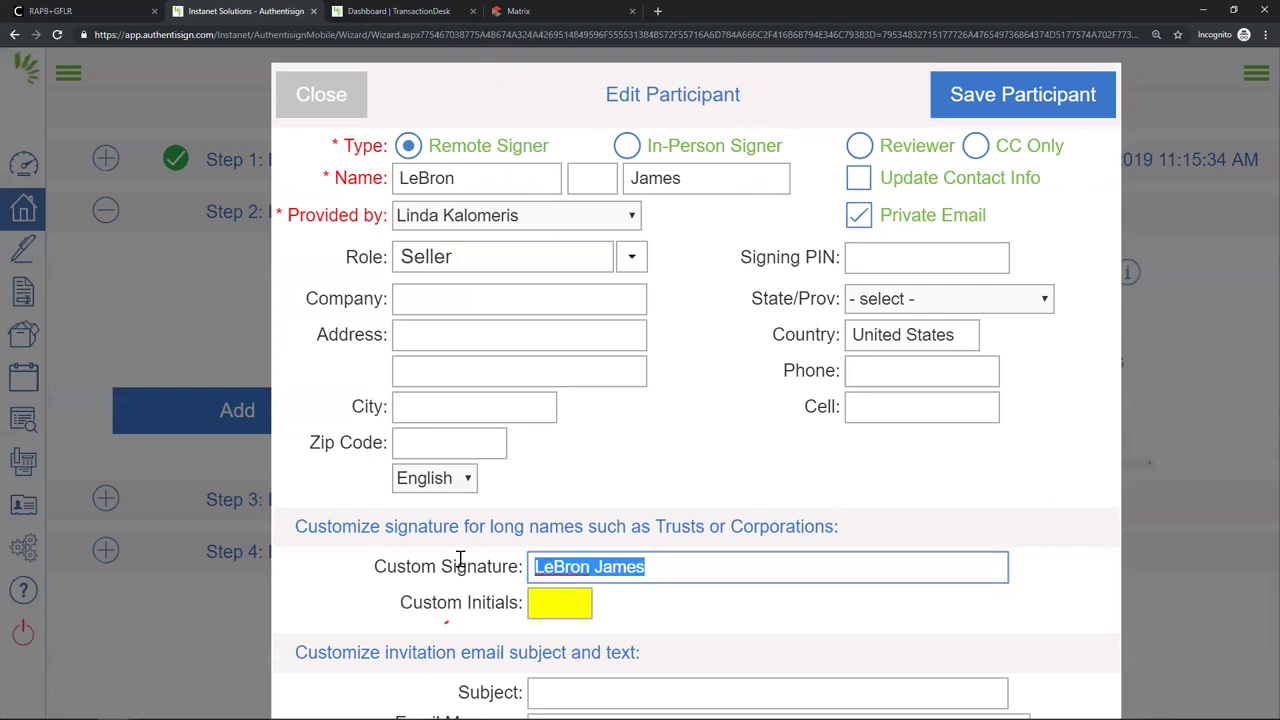
key("BackSpace")
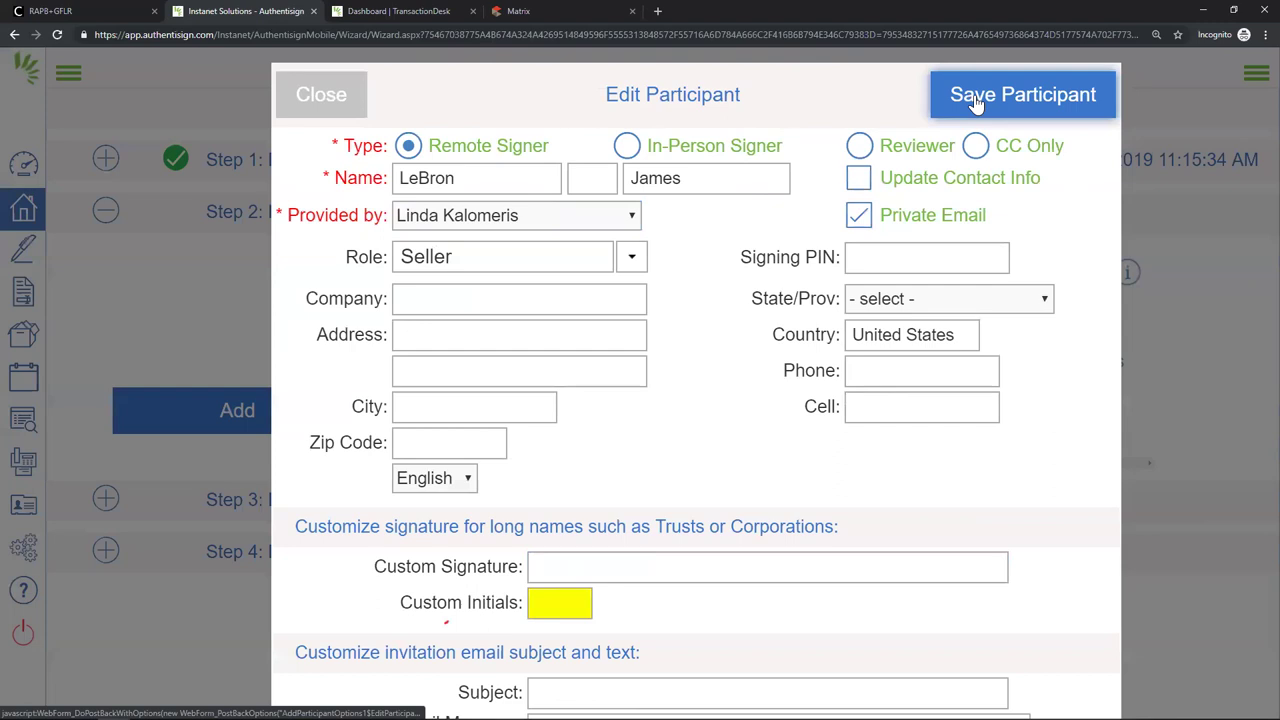
left_click(564, 567)
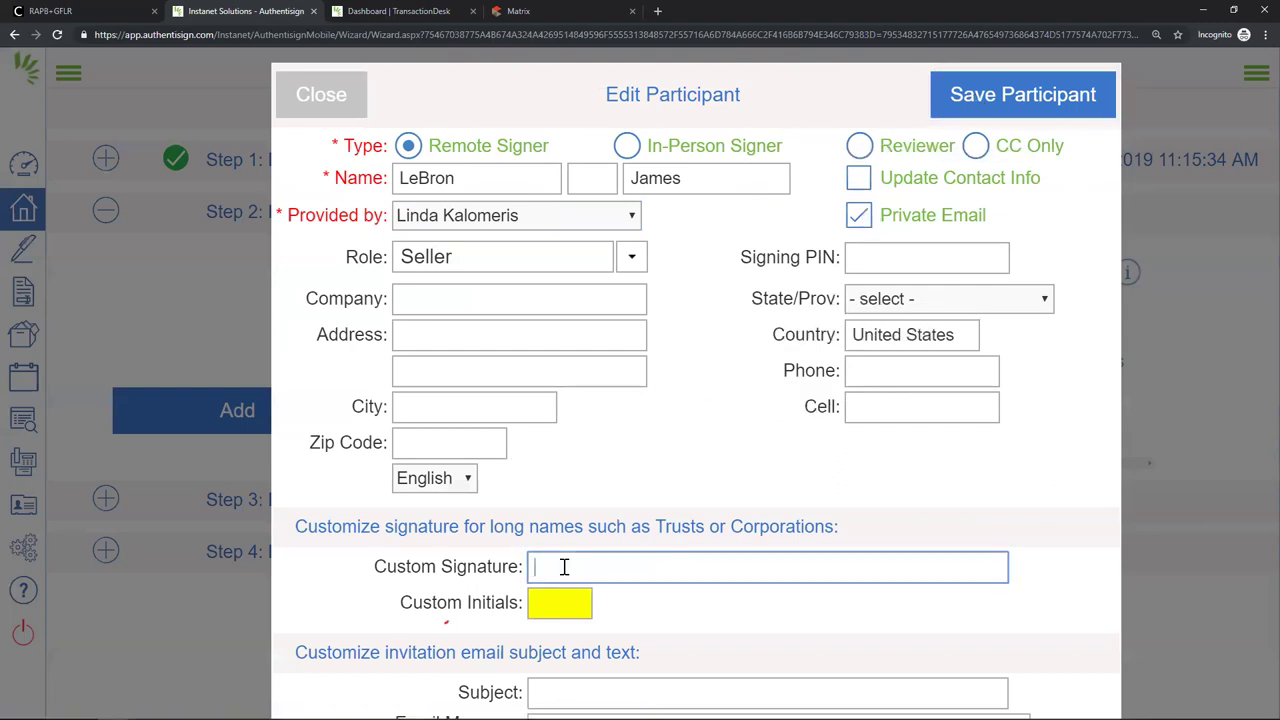
type("LeBron James")
left_click(587, 607)
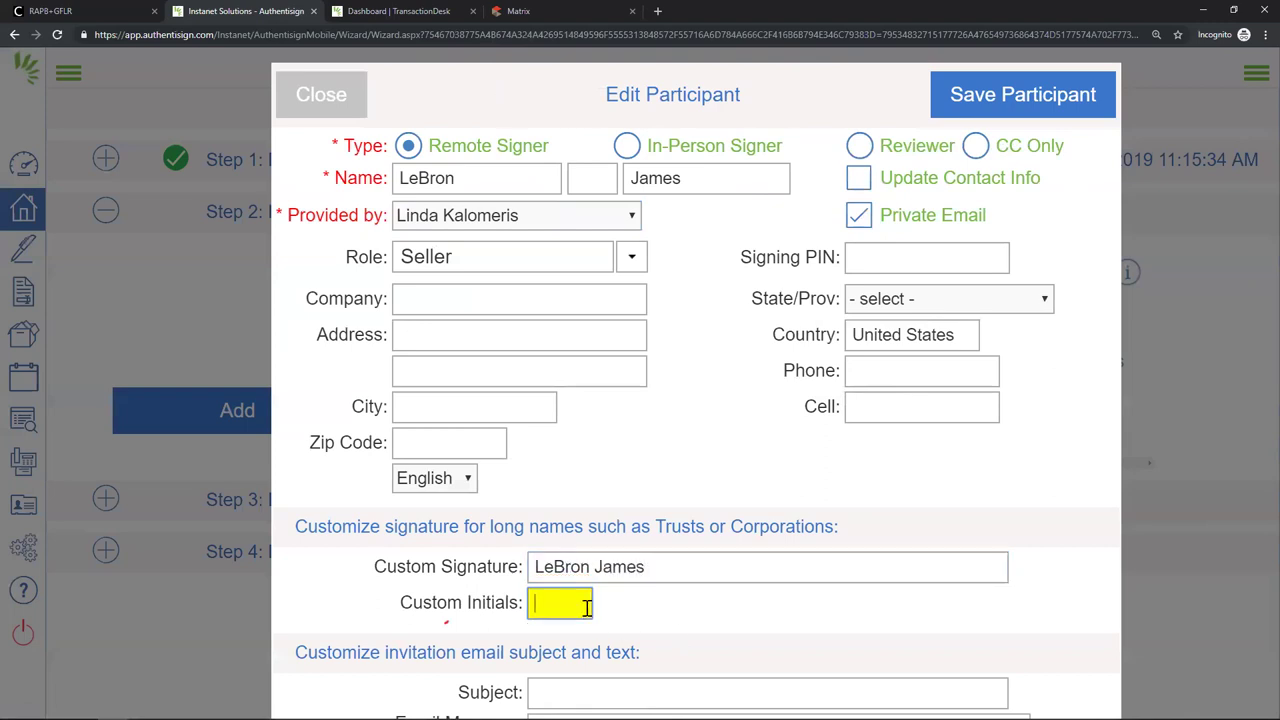
type("LJLJ")
key("BackSpace")
key("BackSpace")
left_click_drag(569, 603, 494, 598)
key("BackSpace")
type("LJ")
left_click(1024, 82)
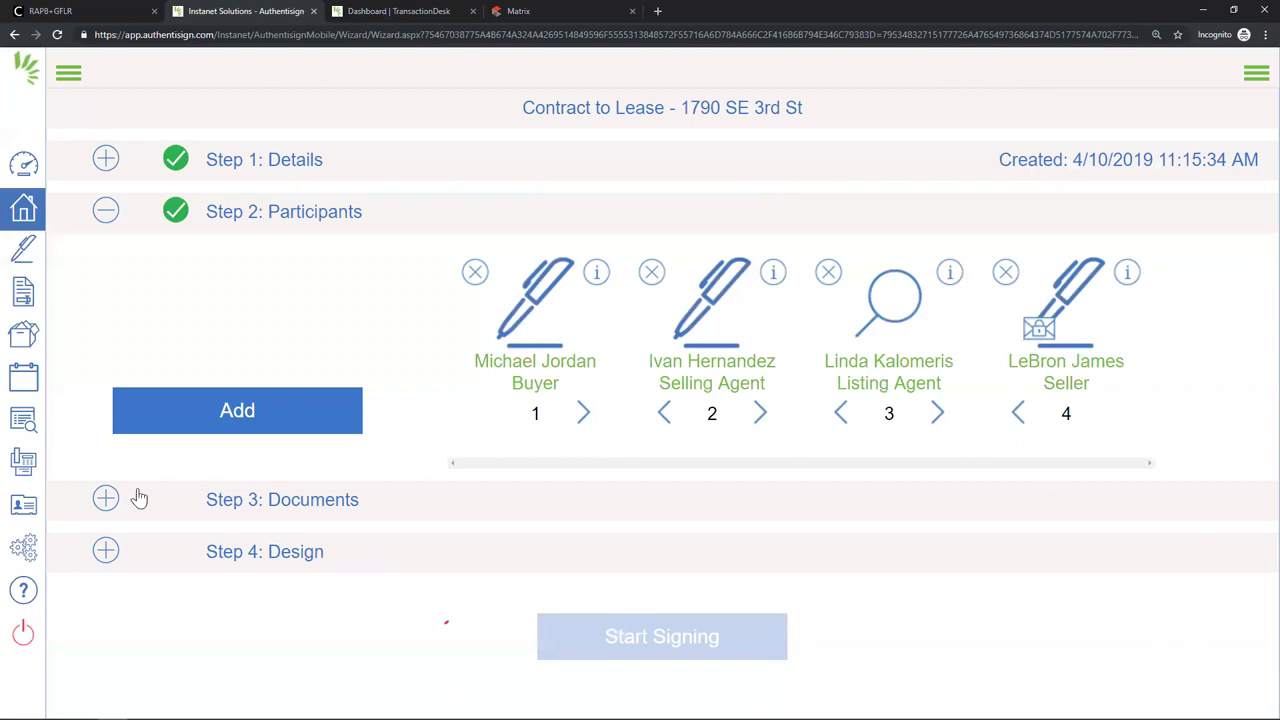
Expand Step 3: Documents to list the transaction's available forms.
left_click(106, 500)
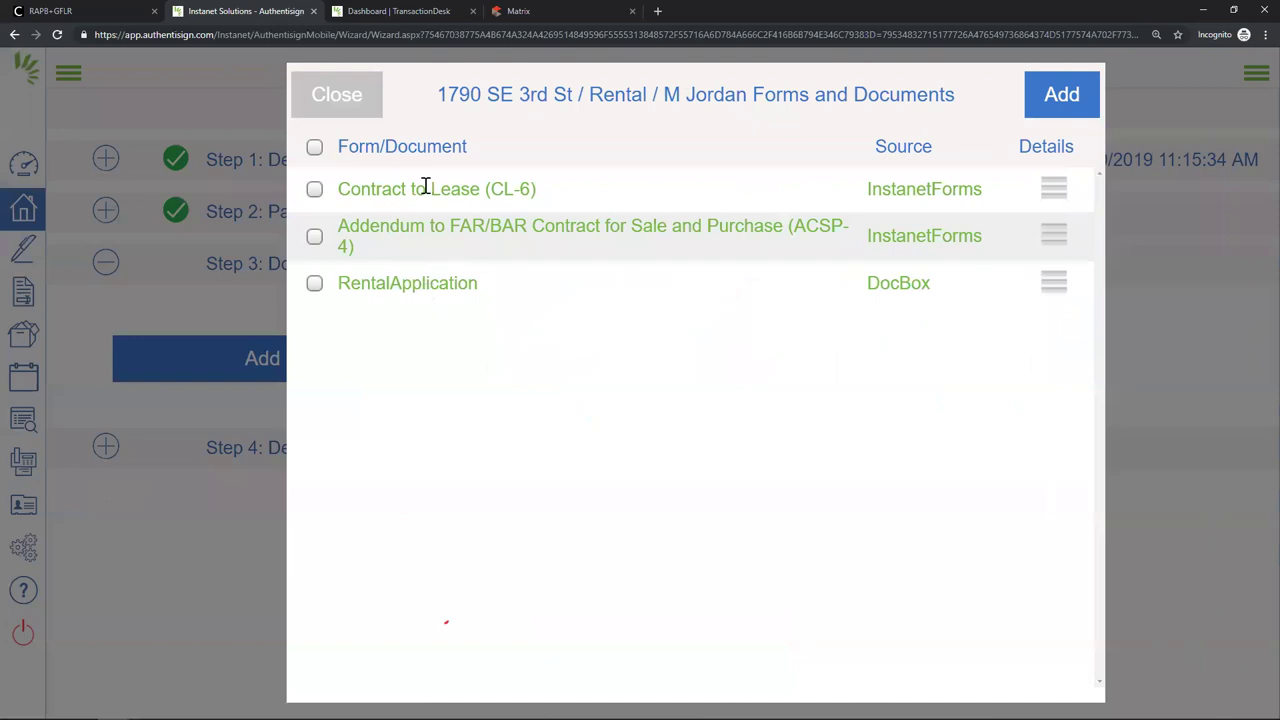
Select all three forms (CL-6, ACSP-4, RentalApplication) and add them to the signing.
left_click(314, 147)
left_click(1062, 101)
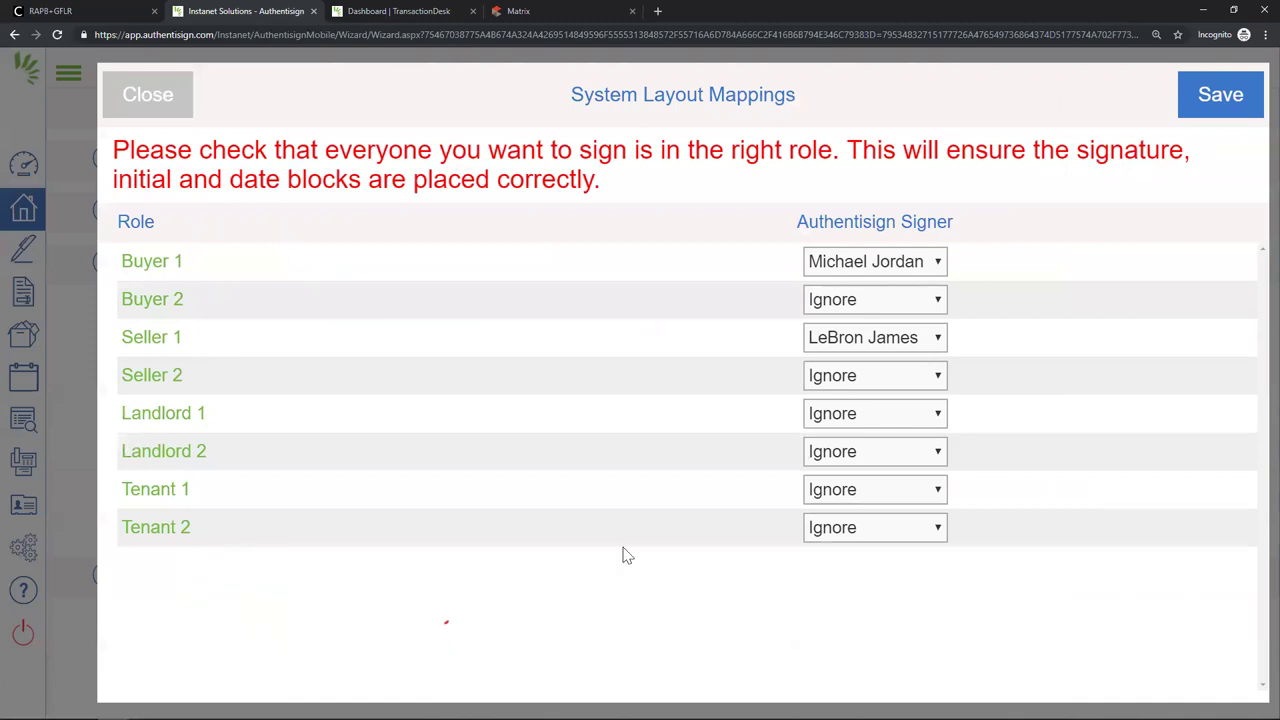
Assign Tenant 1 to the buyer and Landlord 1 to the seller, then save the mappings.
left_click(852, 492)
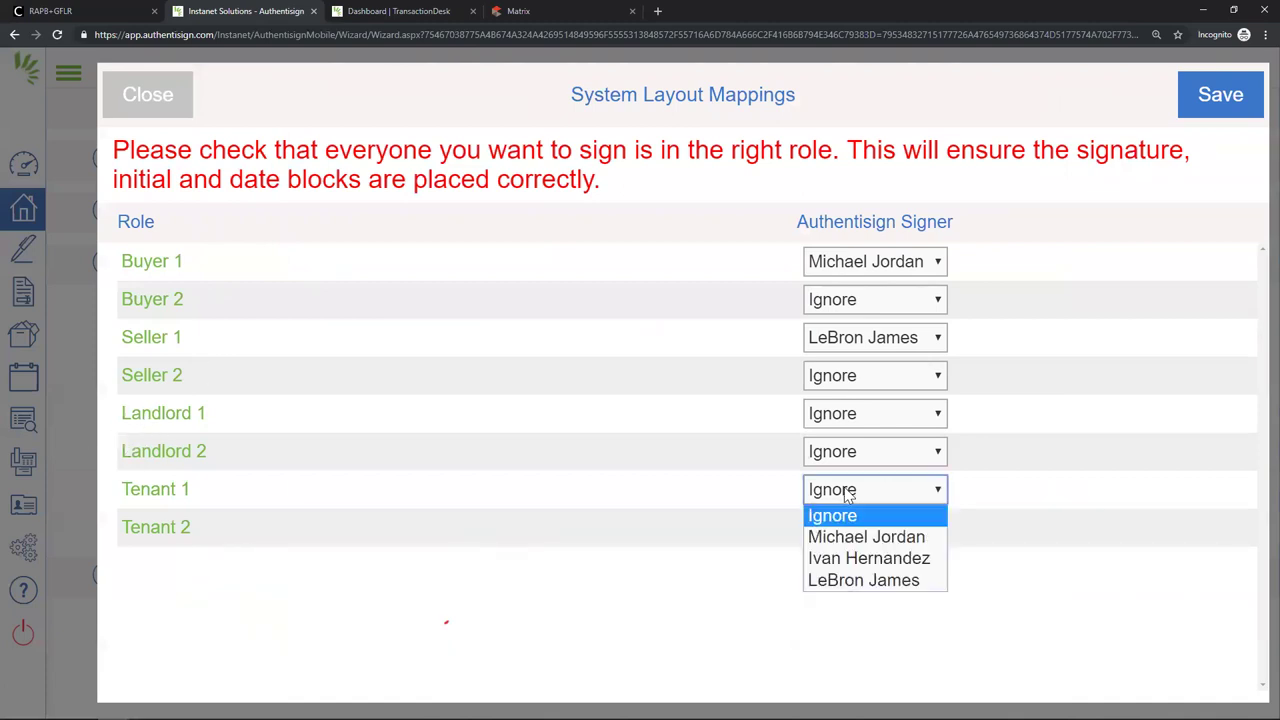
left_click(866, 537)
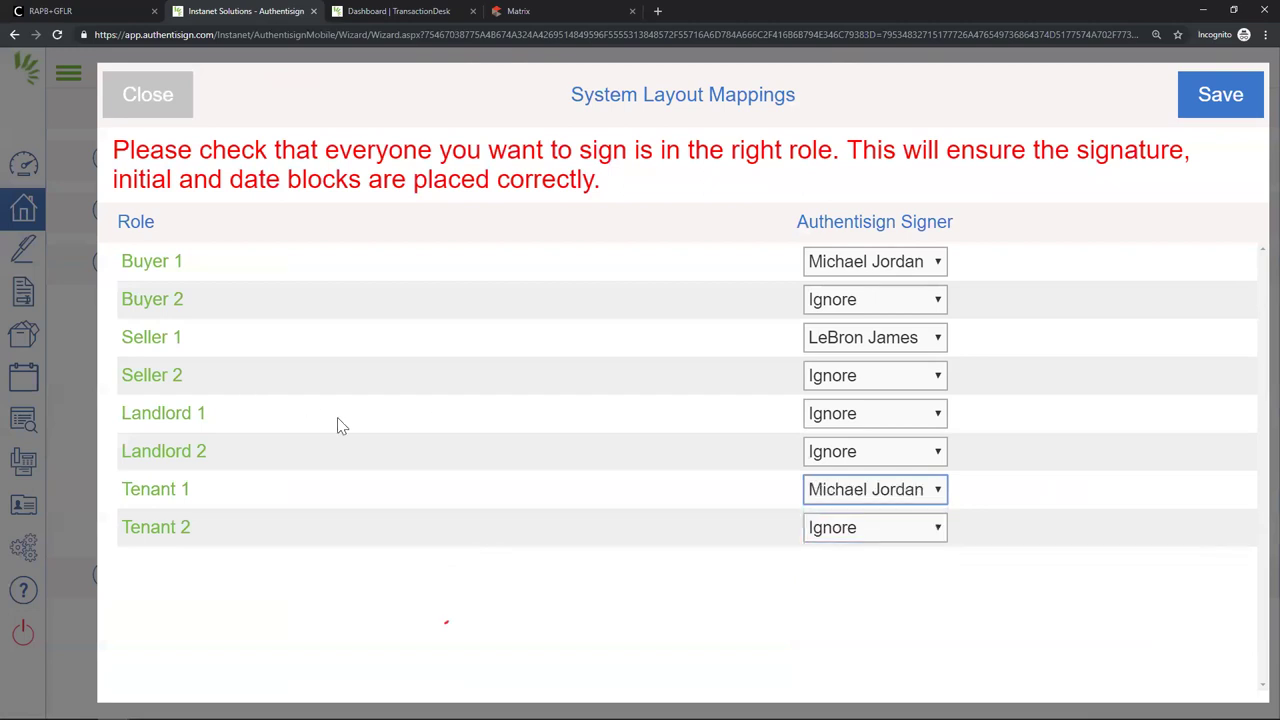
left_click(850, 413)
left_click(884, 508)
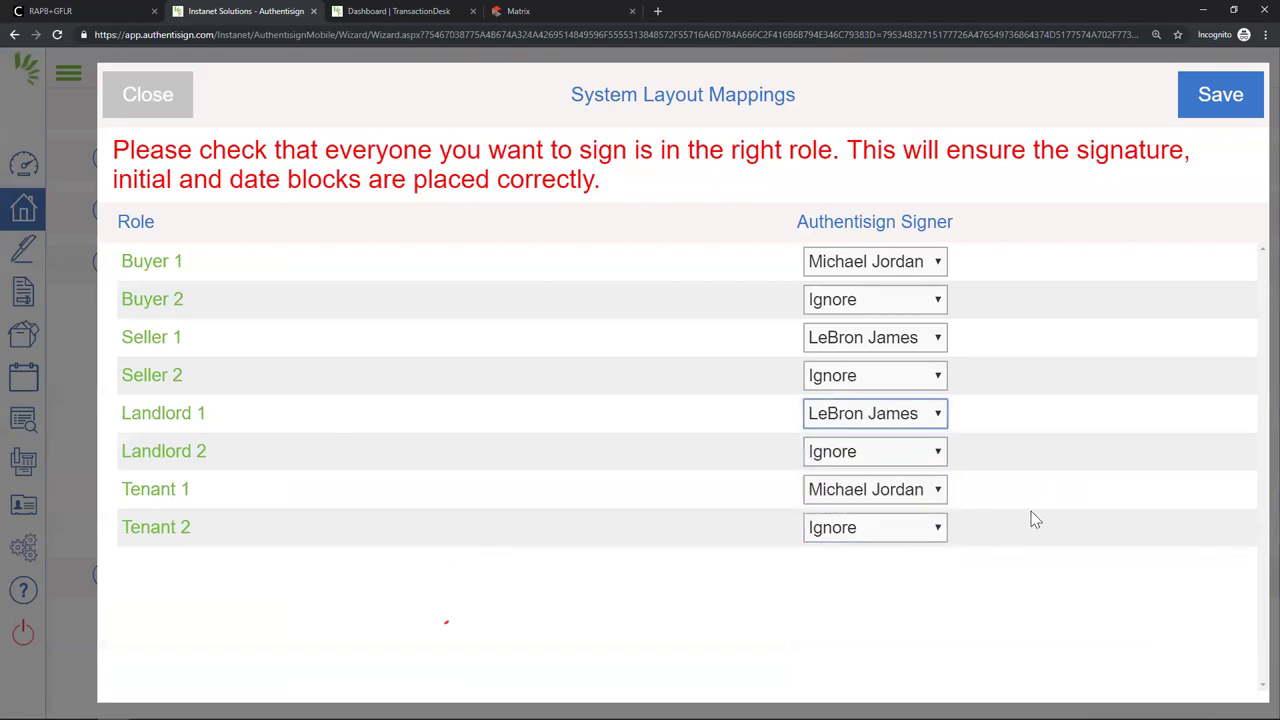
left_click(1228, 104)
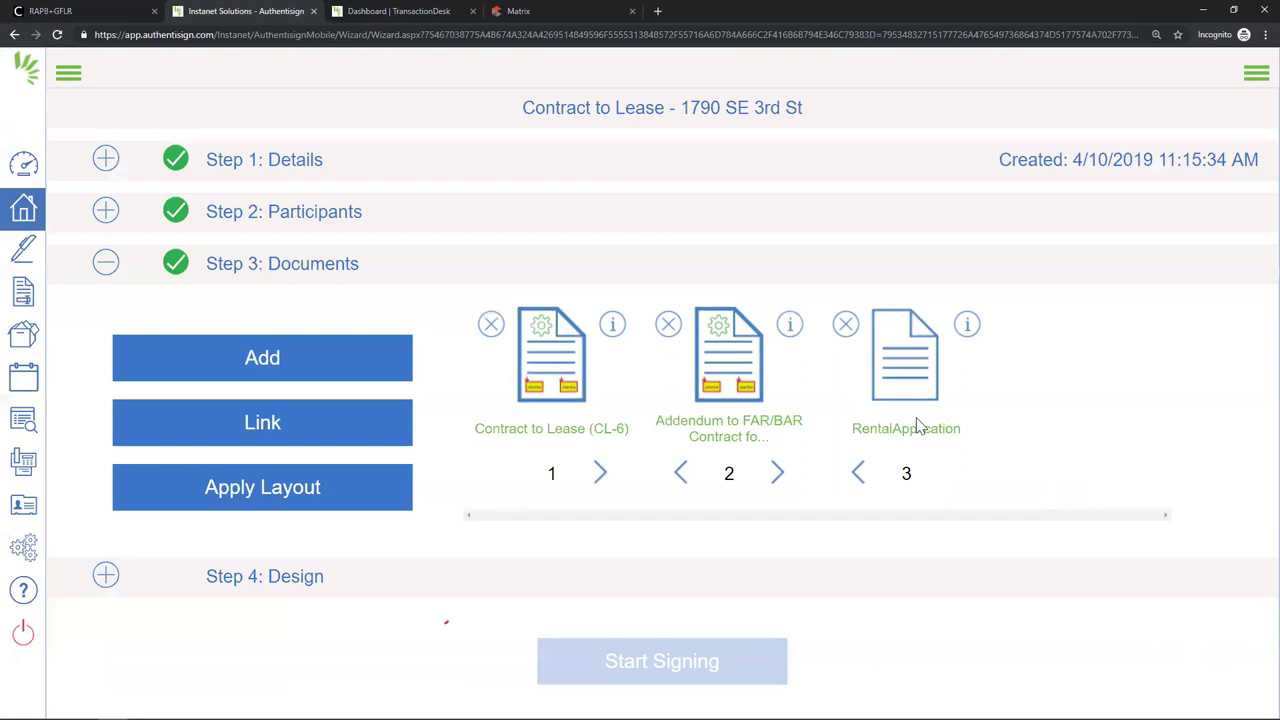
left_click(108, 580)
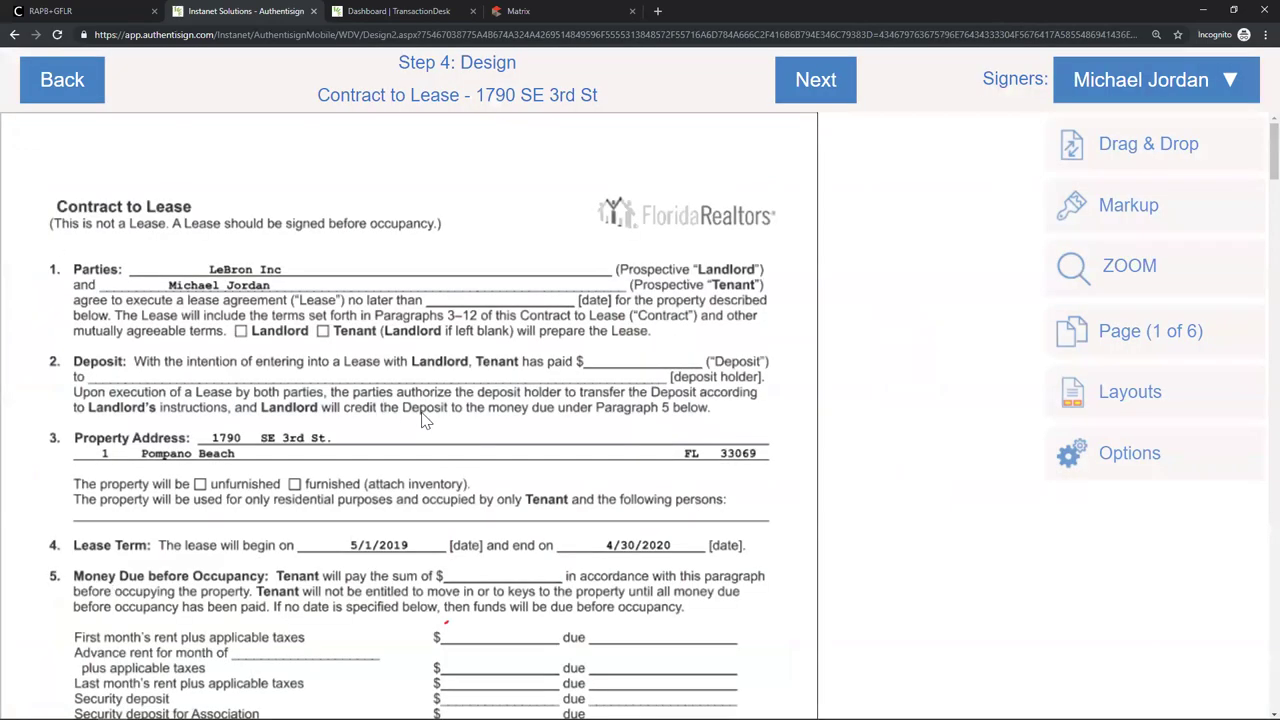
On page 2, reposition the tenant and landlord initial fields beside their blanks.
scroll(390, 410, "down", 4)
scroll(393, 415, "down", 1)
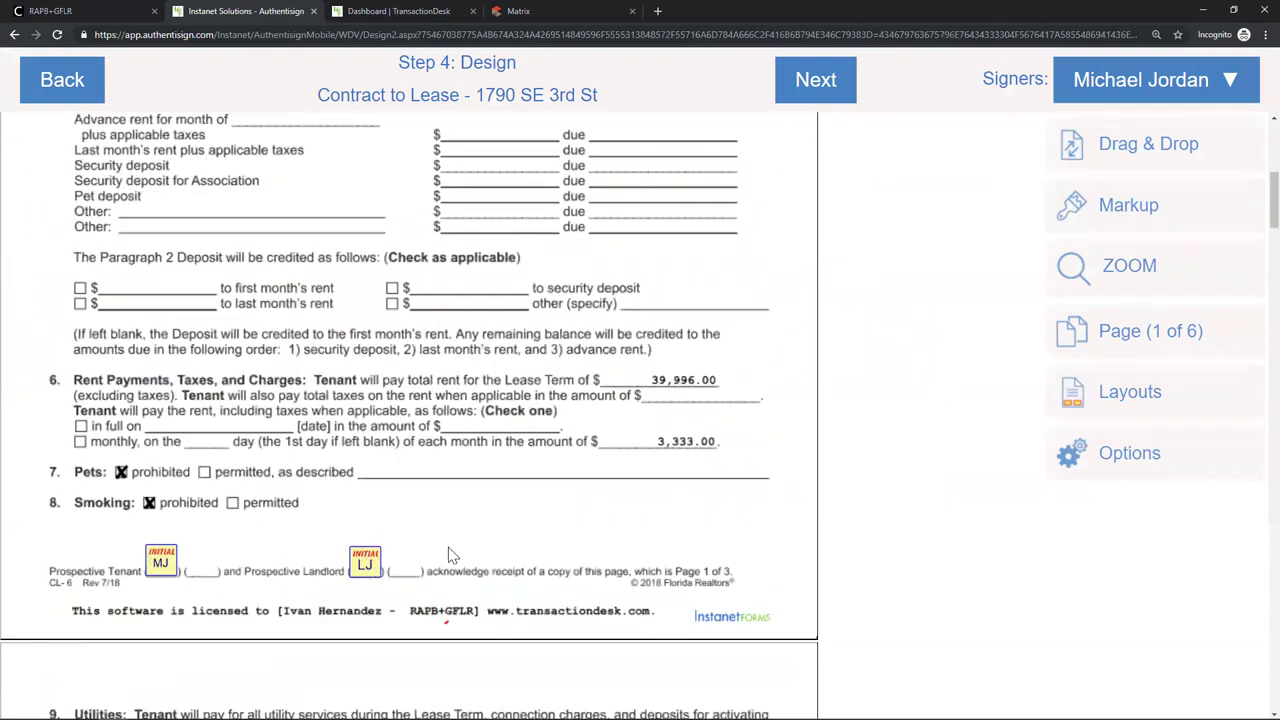
scroll(547, 555, "down", 6)
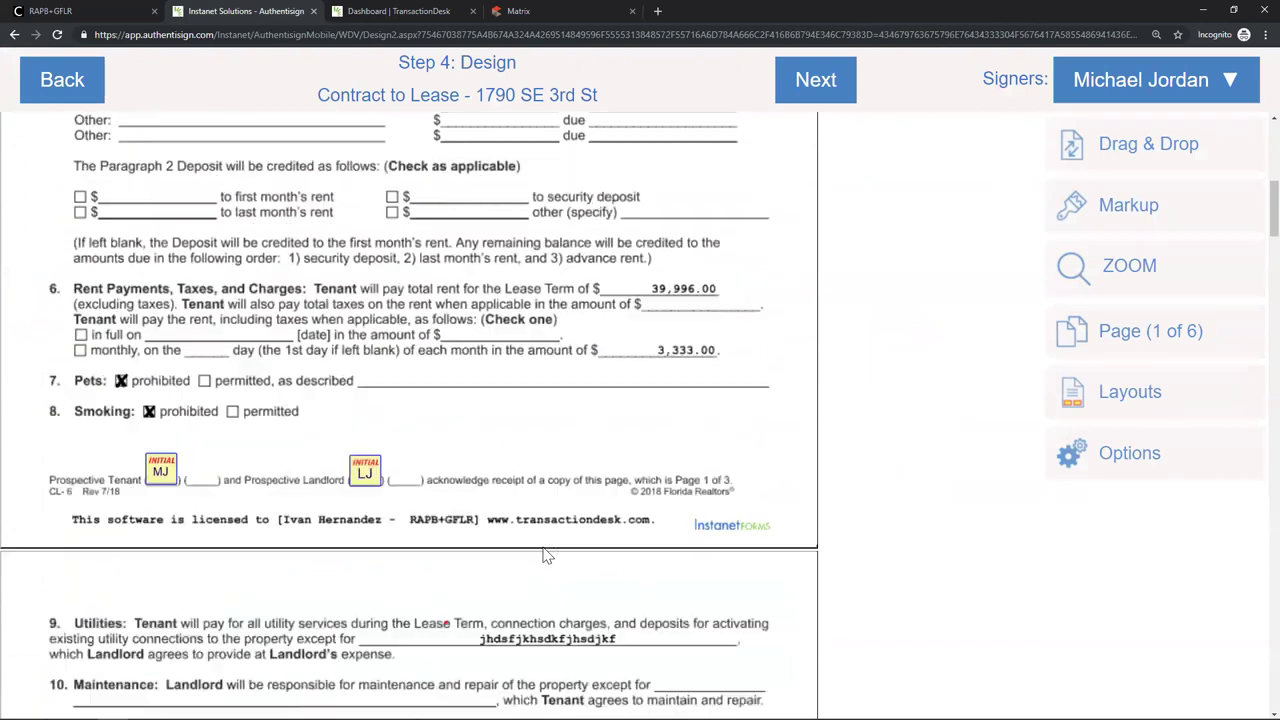
scroll(547, 555, "down", 4)
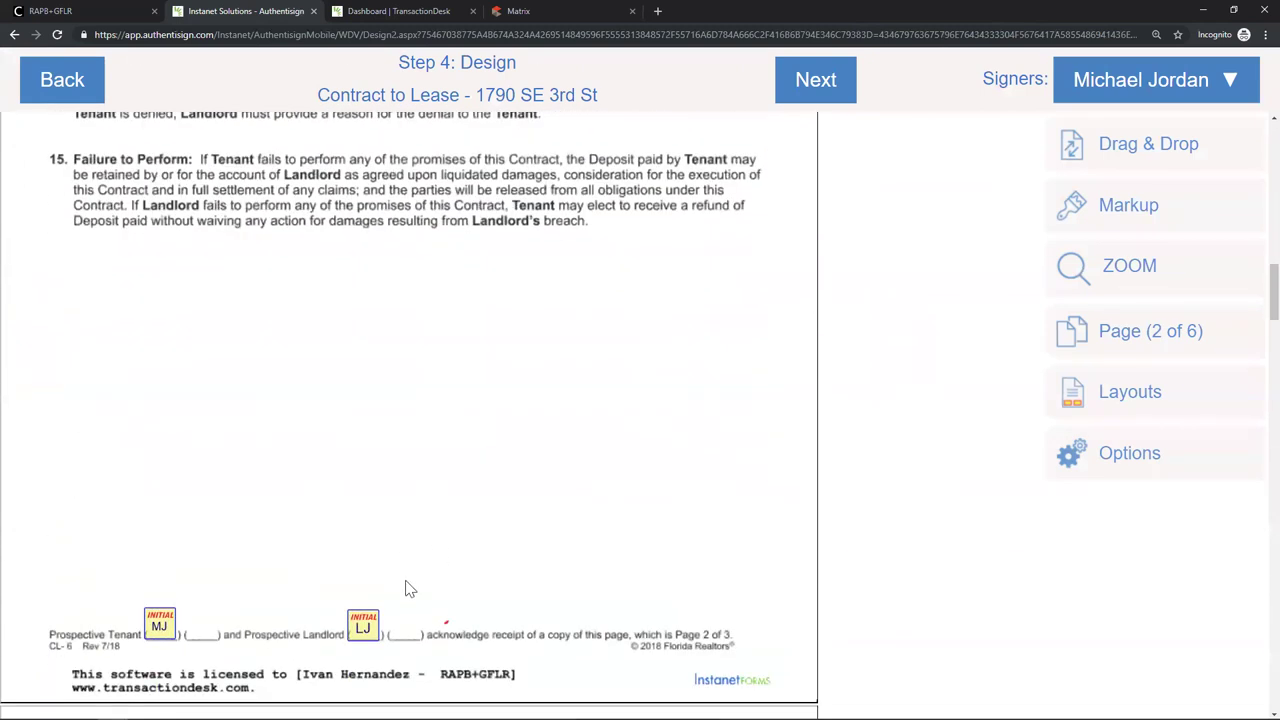
scroll(444, 556, "down", 1)
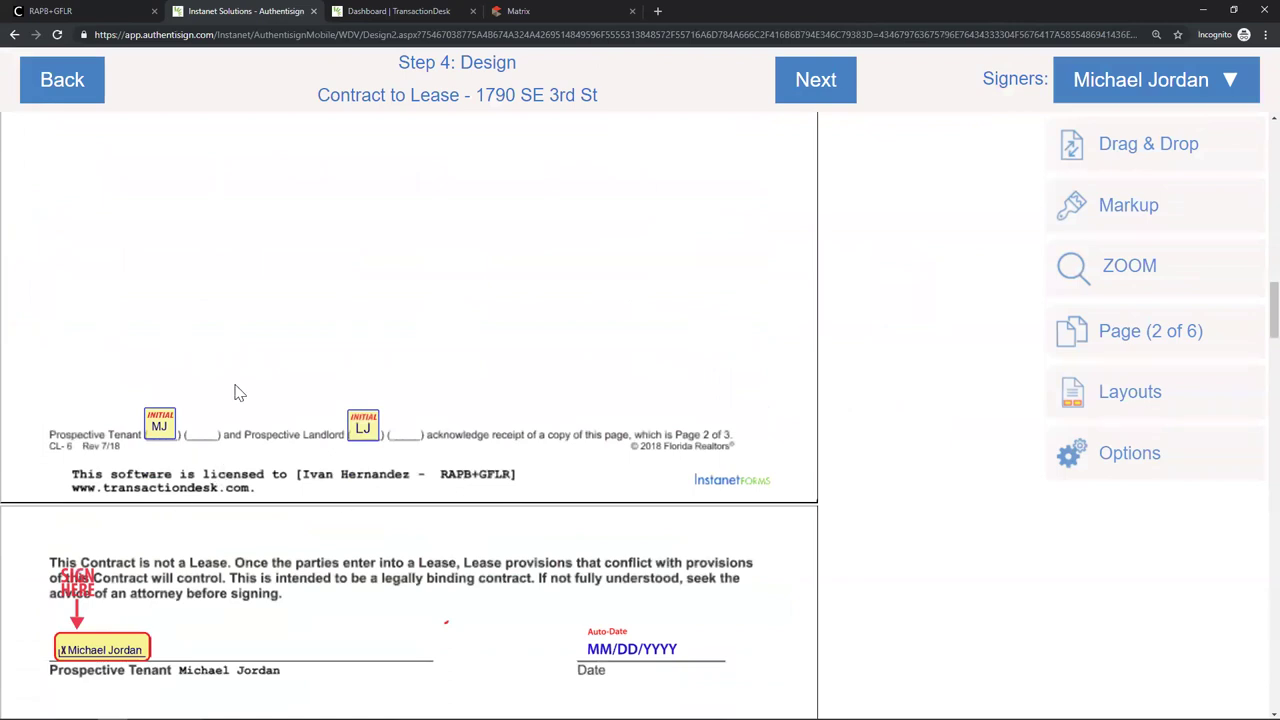
left_click_drag(158, 424, 206, 424)
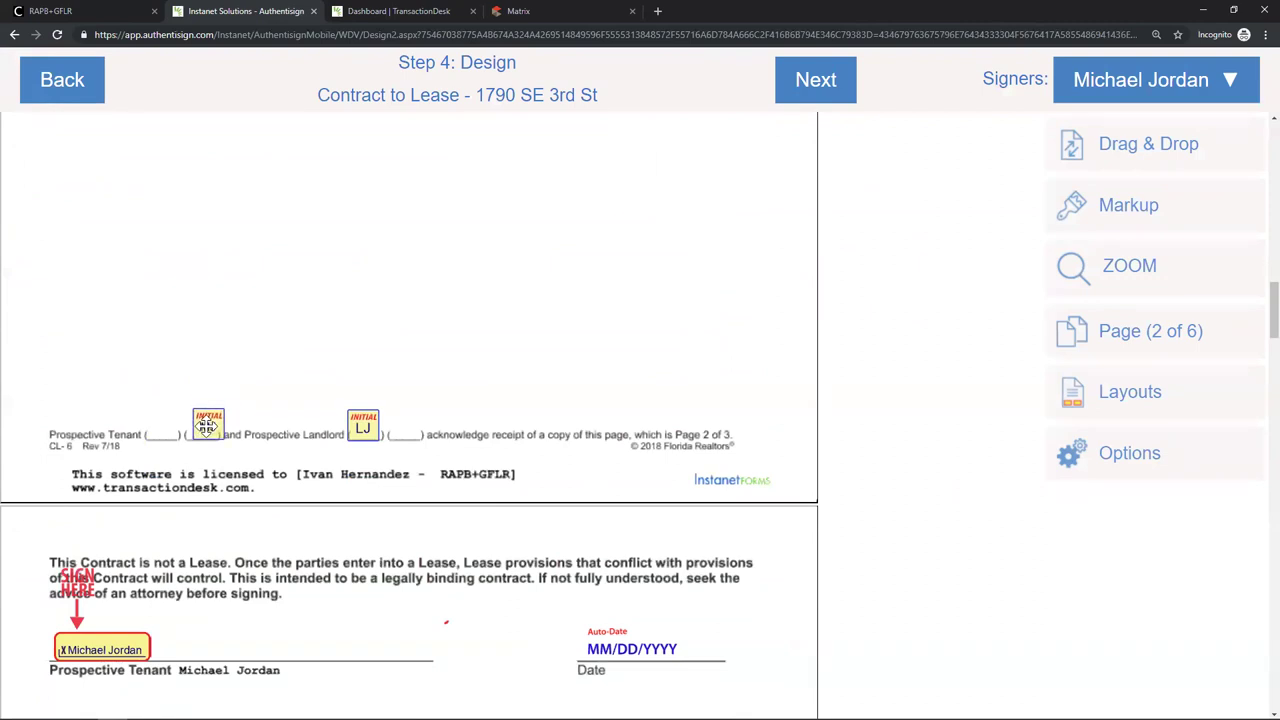
mouse_move(363, 428)
left_mouse_down()
mouse_move(403, 420)
mouse_move(205, 415)
mouse_move(366, 409)
mouse_move(398, 428)
mouse_move(366, 425)
left_mouse_up()
left_click_drag(208, 424, 160, 424)
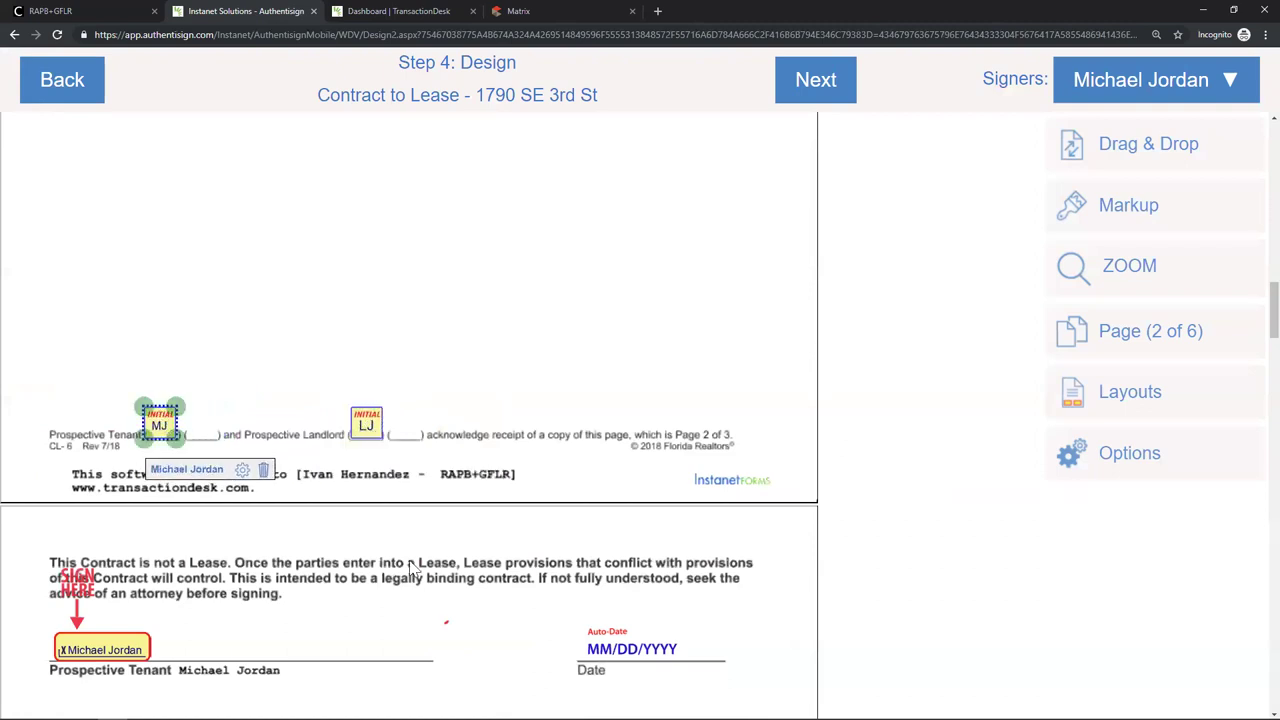
Scroll through the remaining contract and addendum pages down to the page-5 Rental Application.
scroll(280, 500, "down", 3)
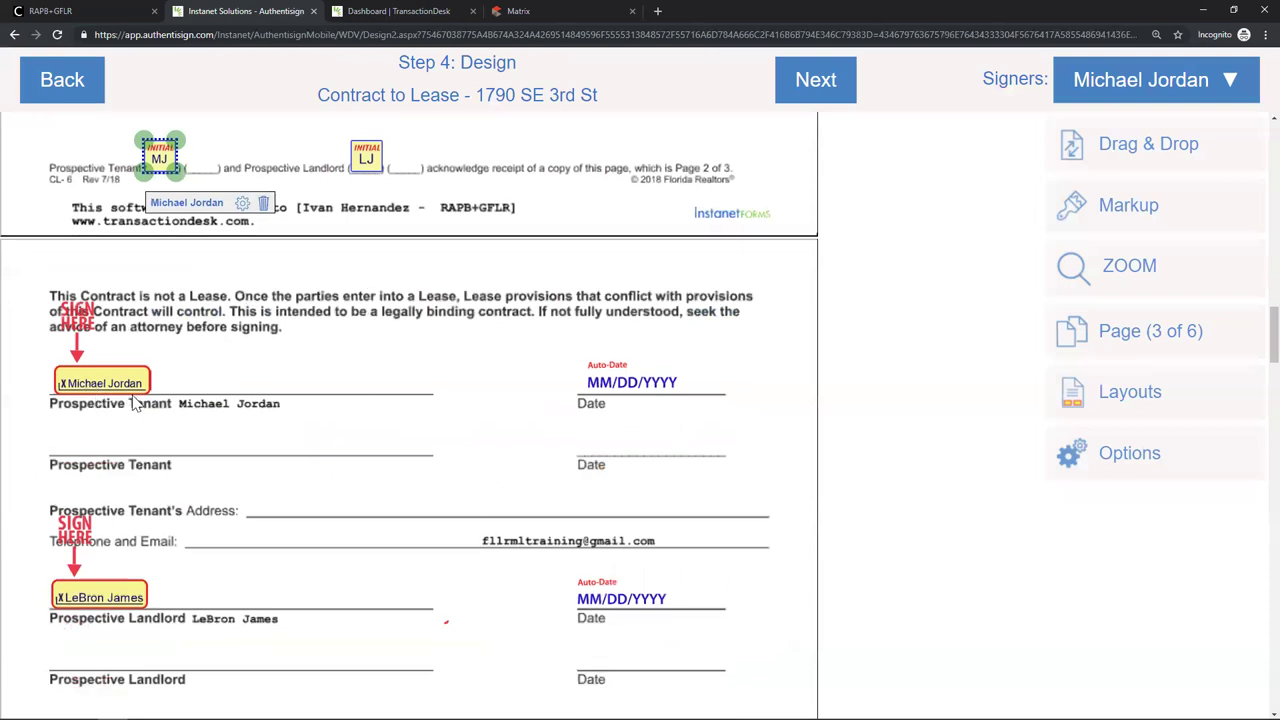
scroll(155, 558, "down", 1)
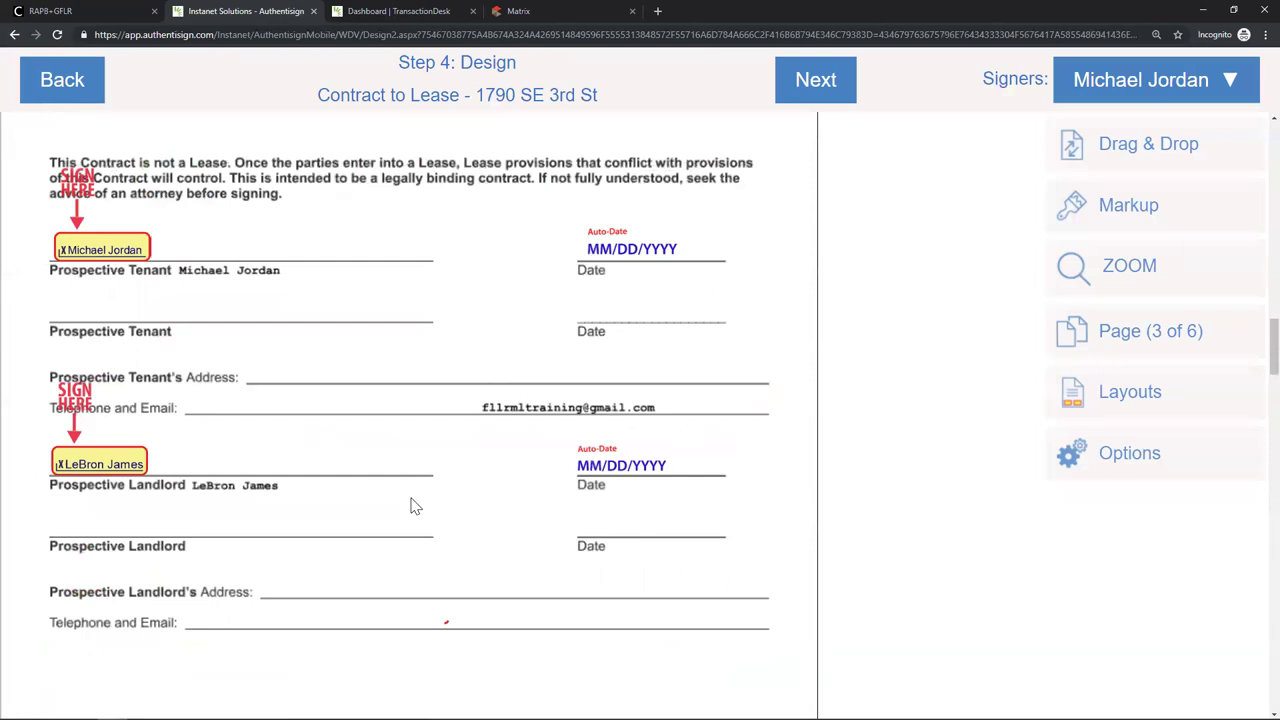
scroll(415, 505, "down", 7)
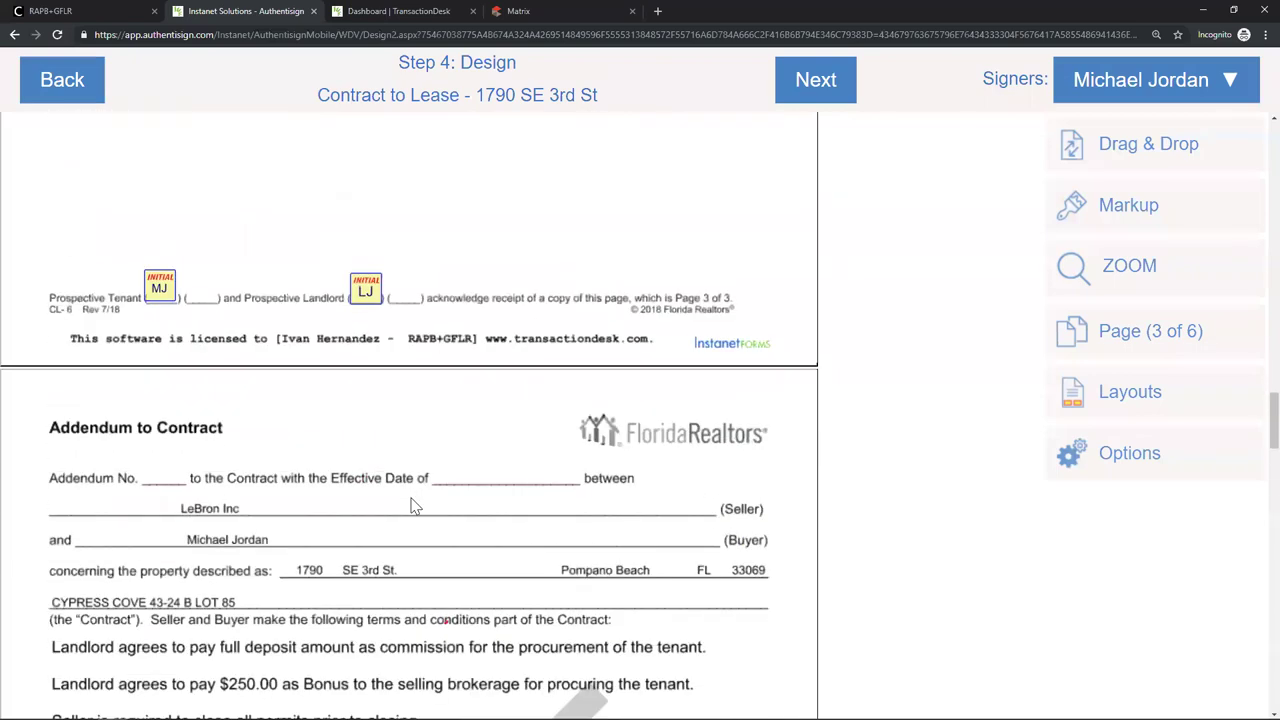
scroll(415, 505, "down", 4)
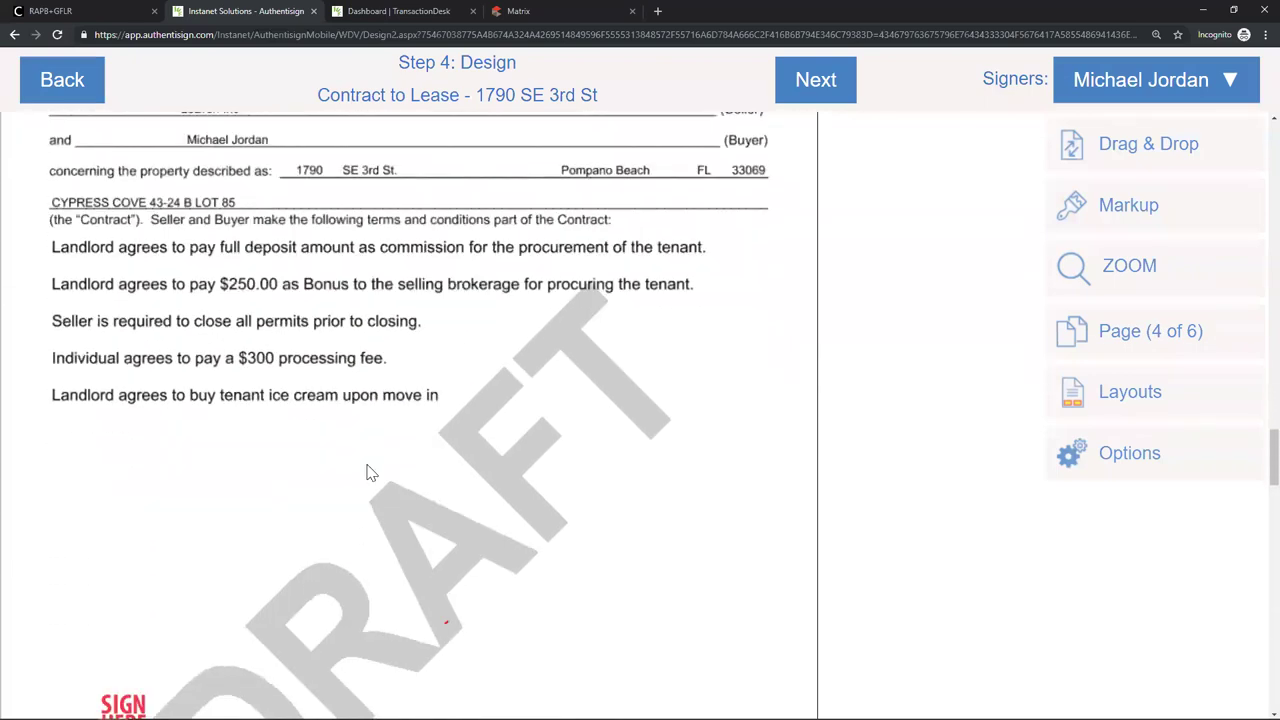
scroll(366, 472, "down", 2)
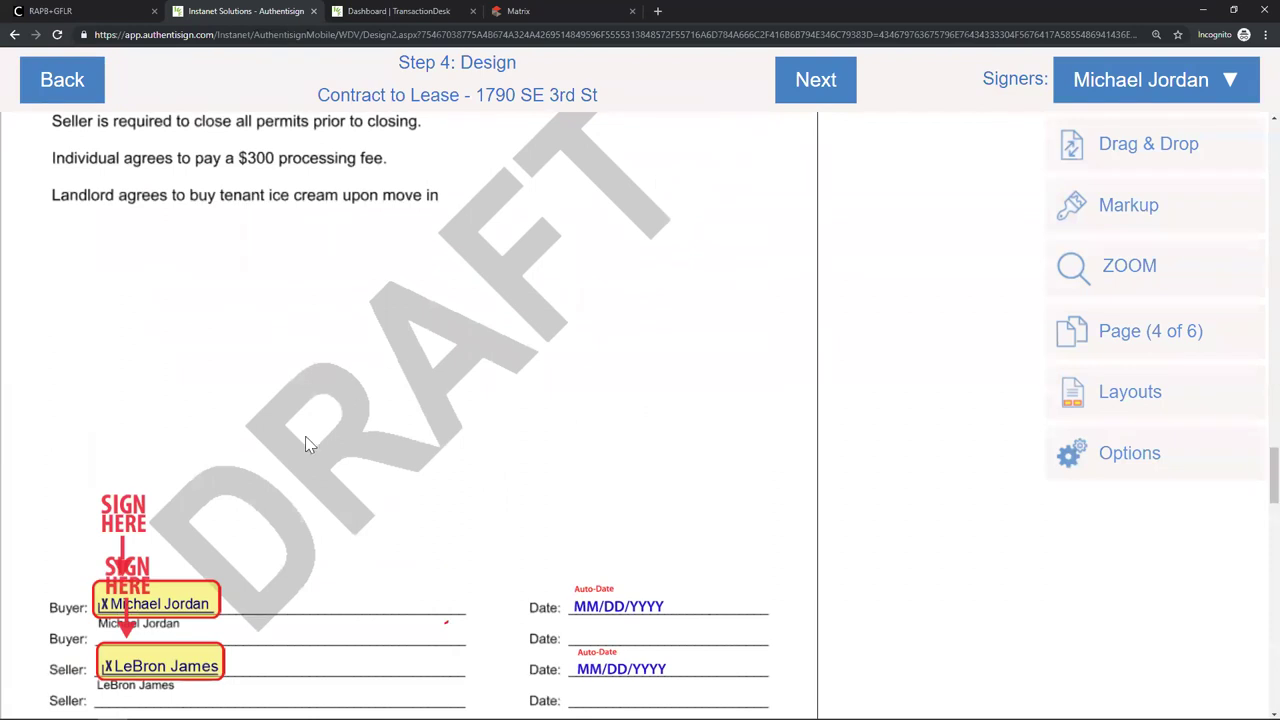
scroll(425, 391, "down", 3)
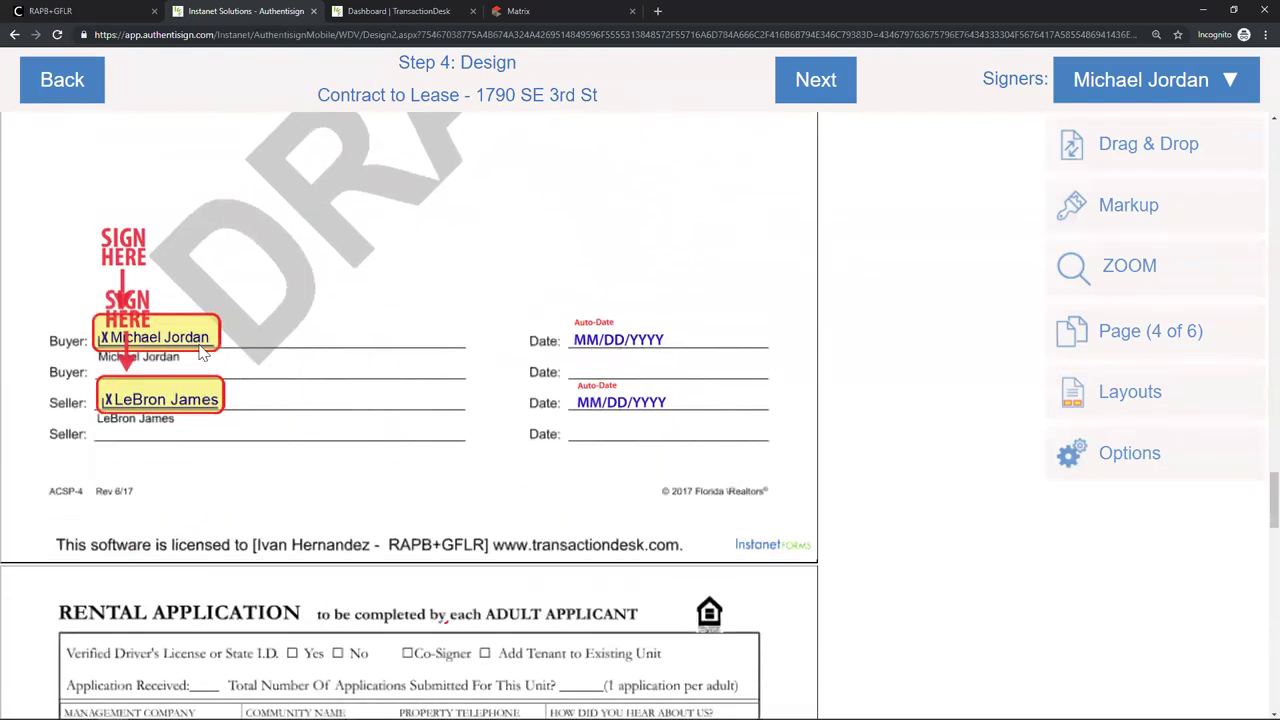
scroll(420, 405, "down", 3)
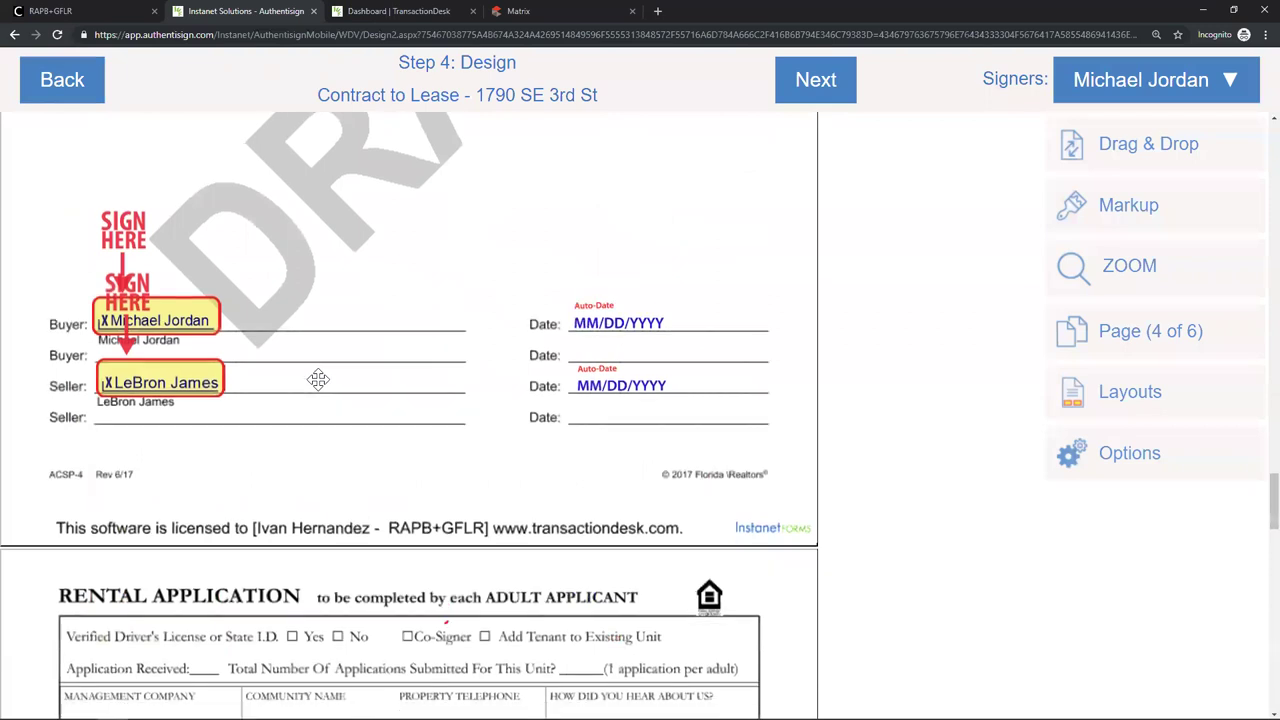
scroll(420, 405, "down", 1)
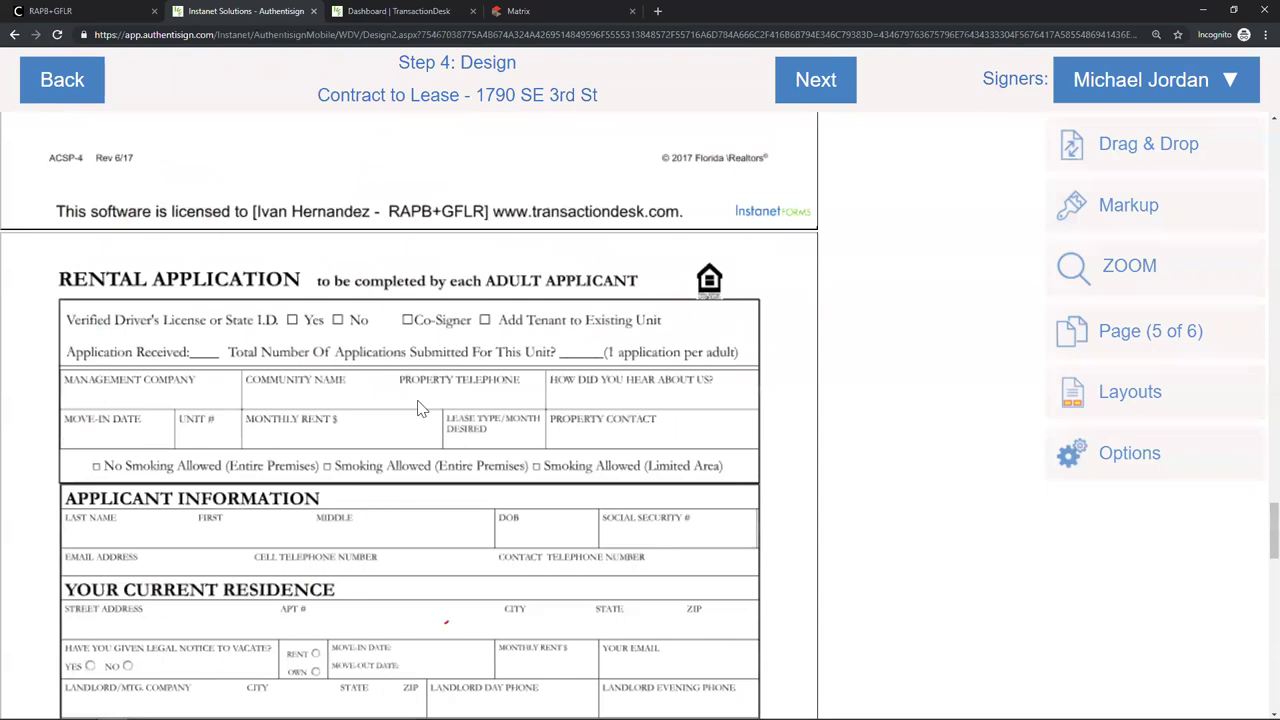
scroll(420, 408, "down", 1)
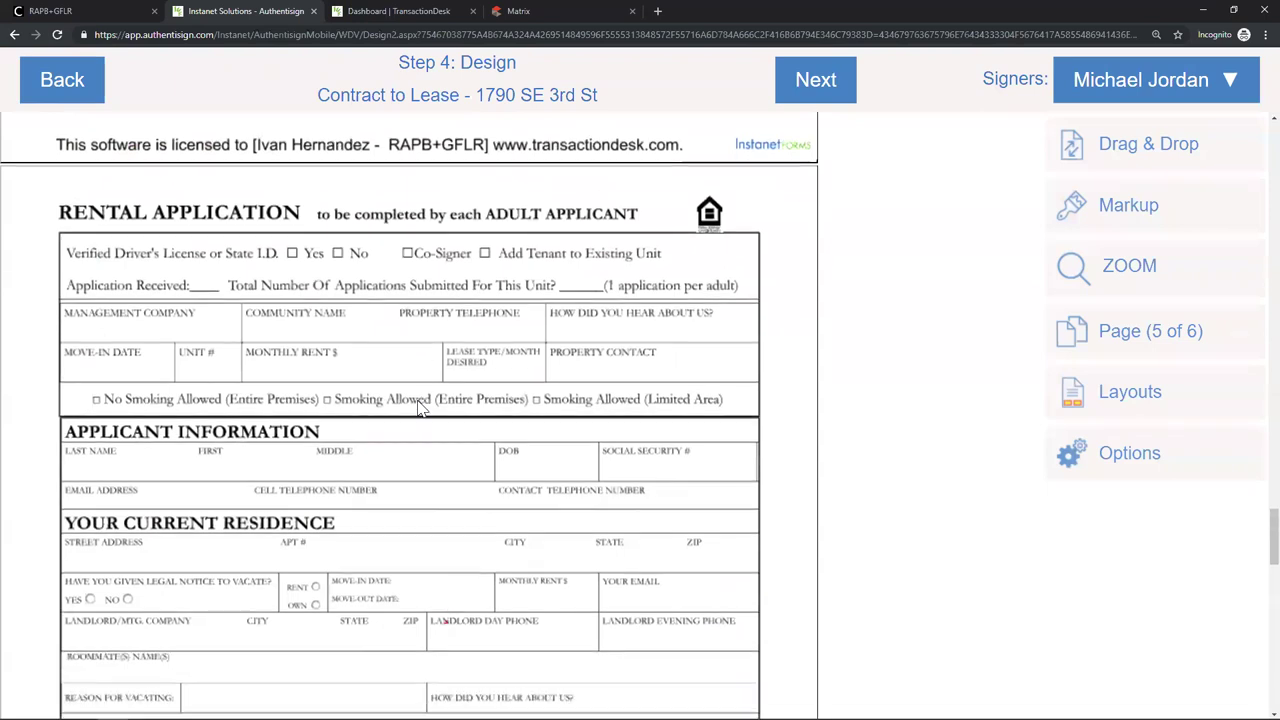
scroll(168, 461, "down", 1)
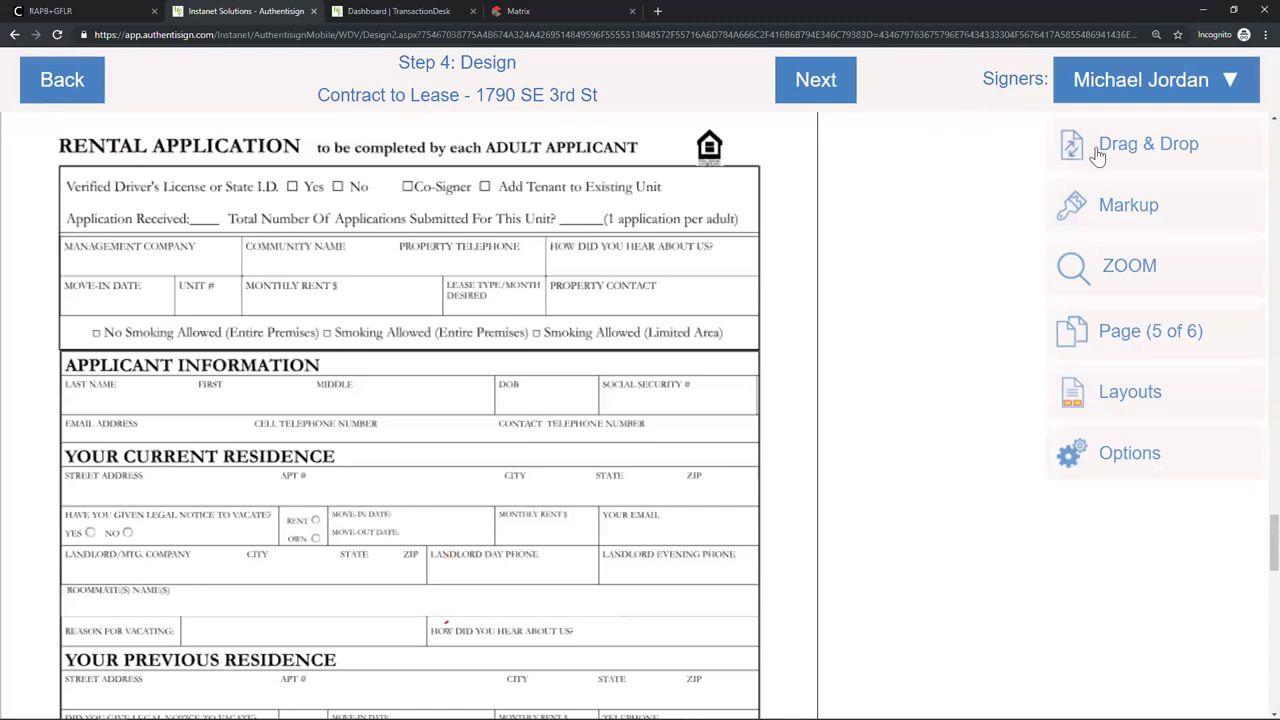
Place a tenant signature field on Applicant Signed and an auto-date field on Dated.
left_click(1152, 150)
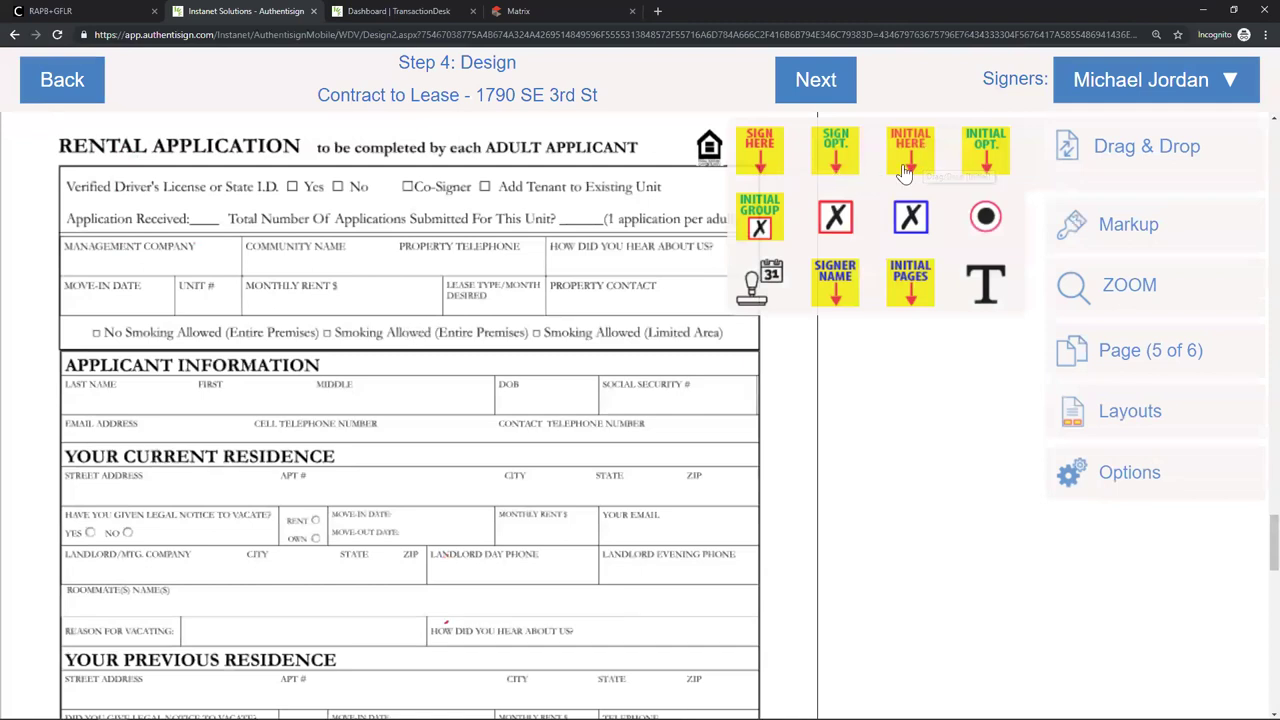
scroll(420, 480, "down", 2)
scroll(420, 480, "down", 12)
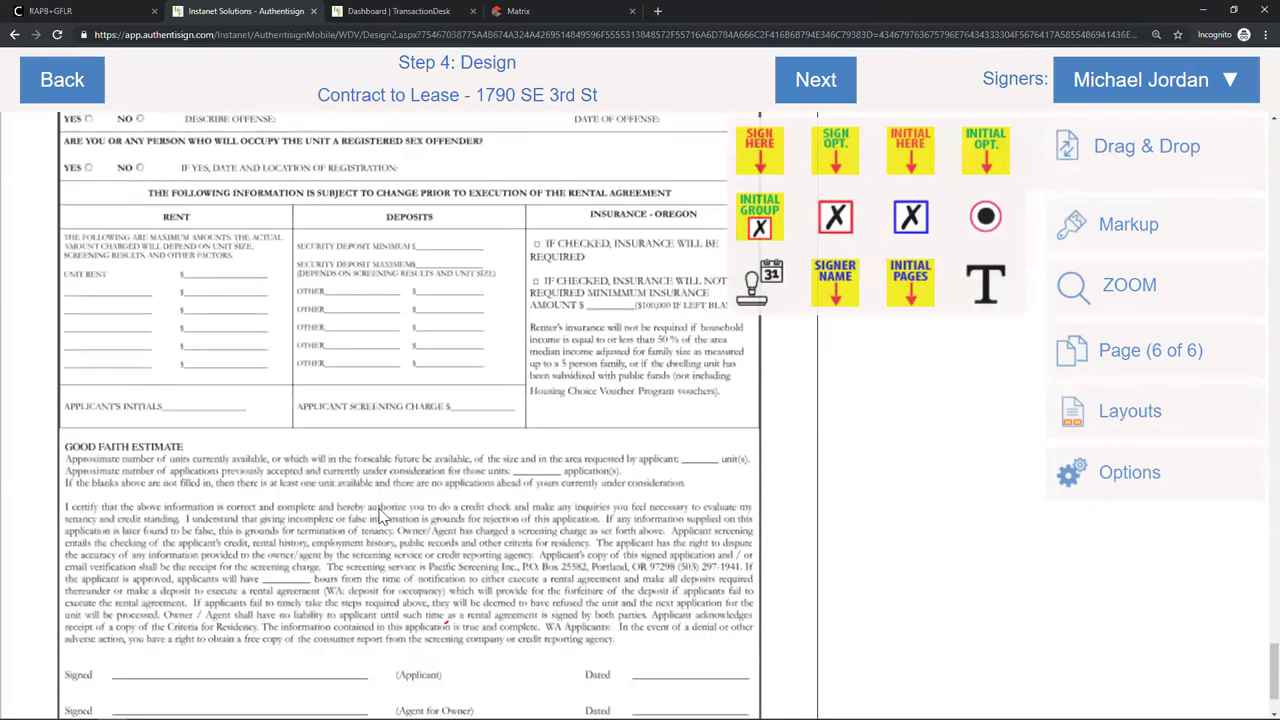
scroll(380, 515, "down", 1)
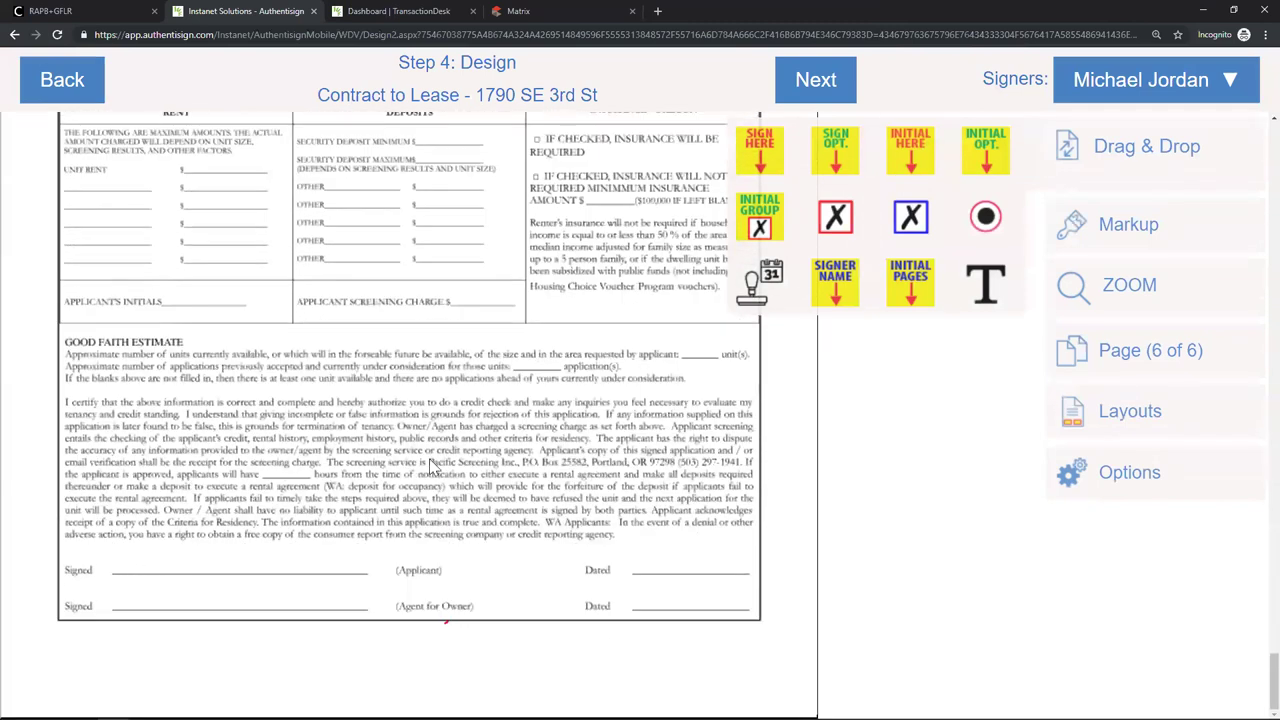
mouse_move(760, 155)
left_mouse_down()
mouse_move(627, 297)
mouse_move(518, 375)
mouse_move(200, 491)
left_mouse_up()
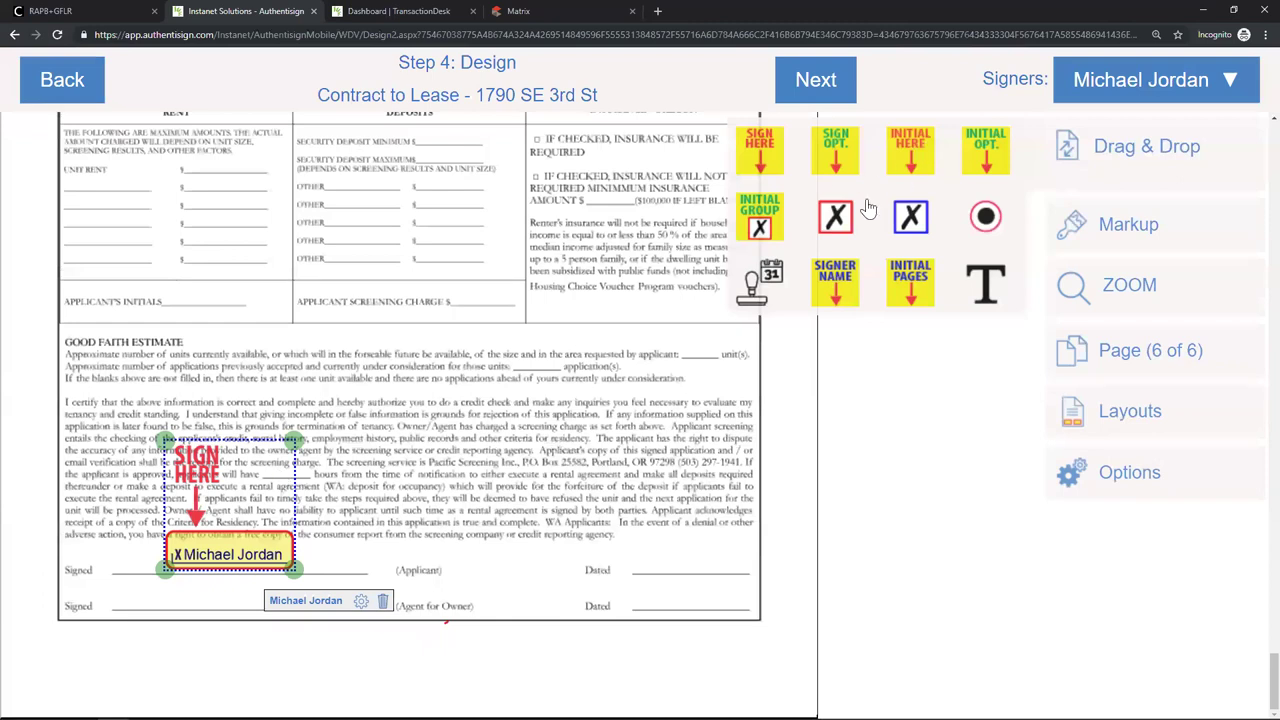
mouse_move(765, 282)
left_mouse_down()
mouse_move(670, 484)
mouse_move(680, 560)
mouse_move(656, 556)
mouse_move(678, 558)
left_mouse_up()
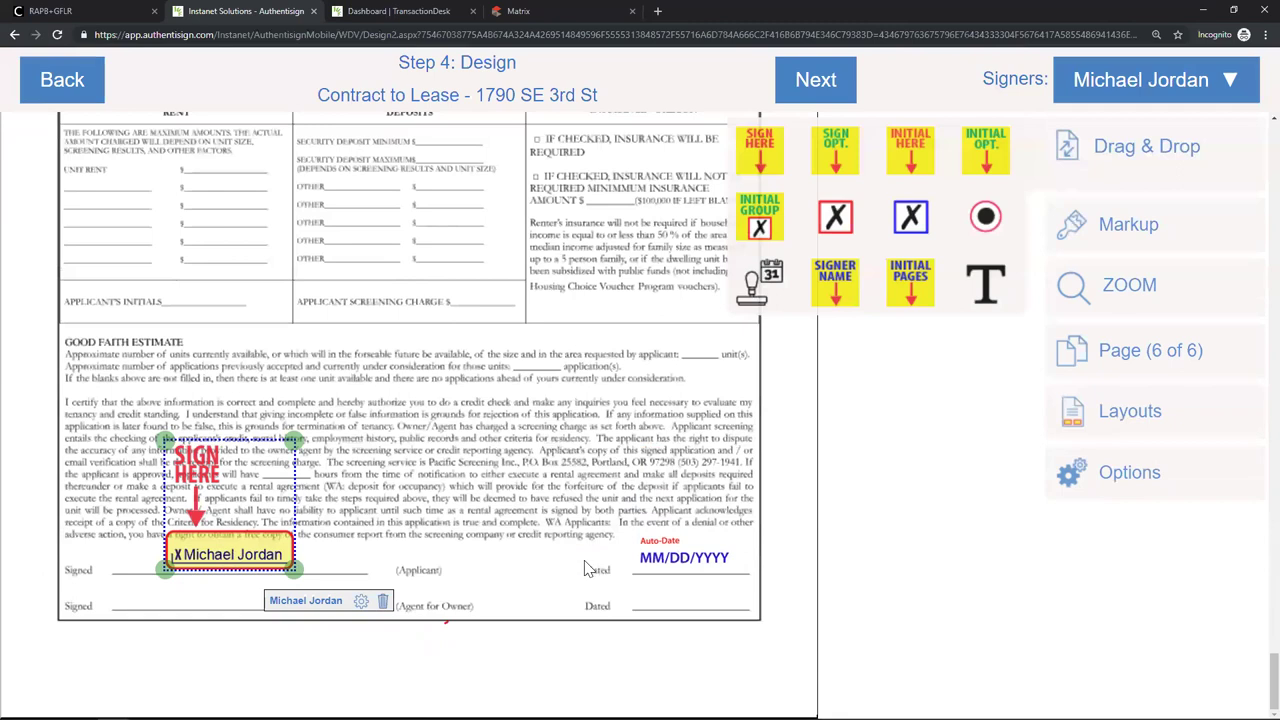
Open the signer list and close it again without changing the signer.
left_click(1150, 88)
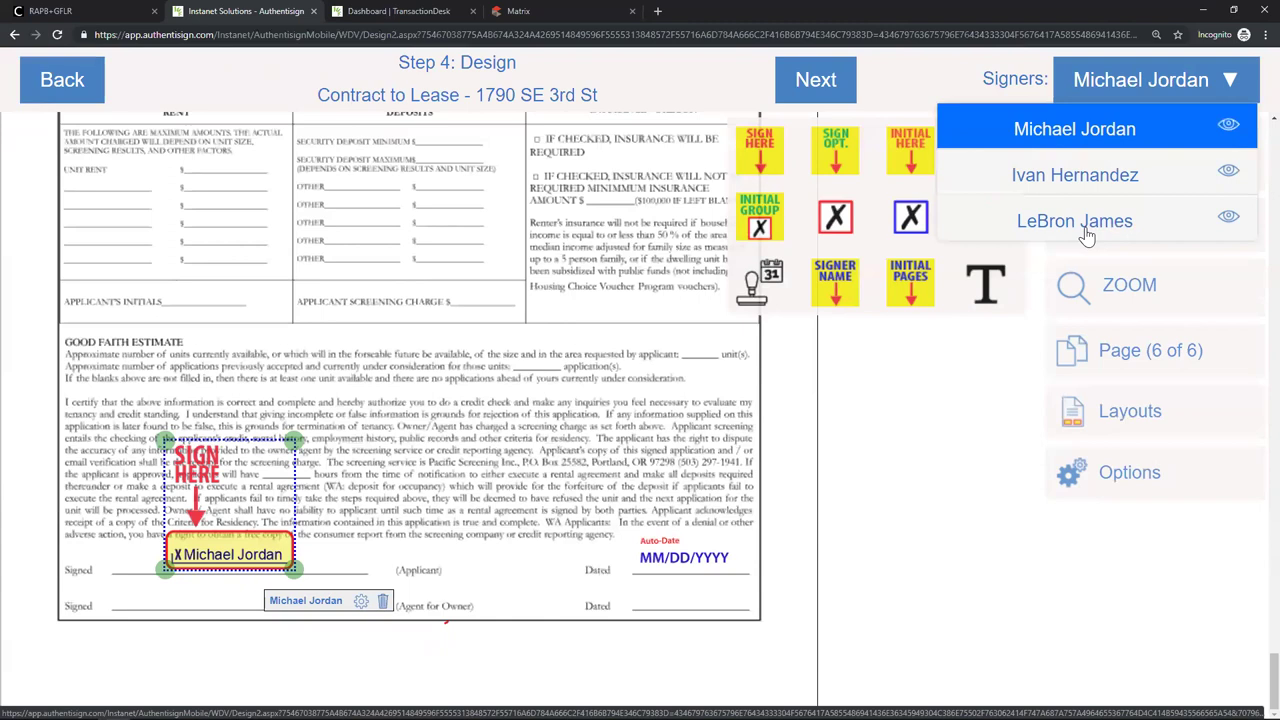
left_click(942, 505)
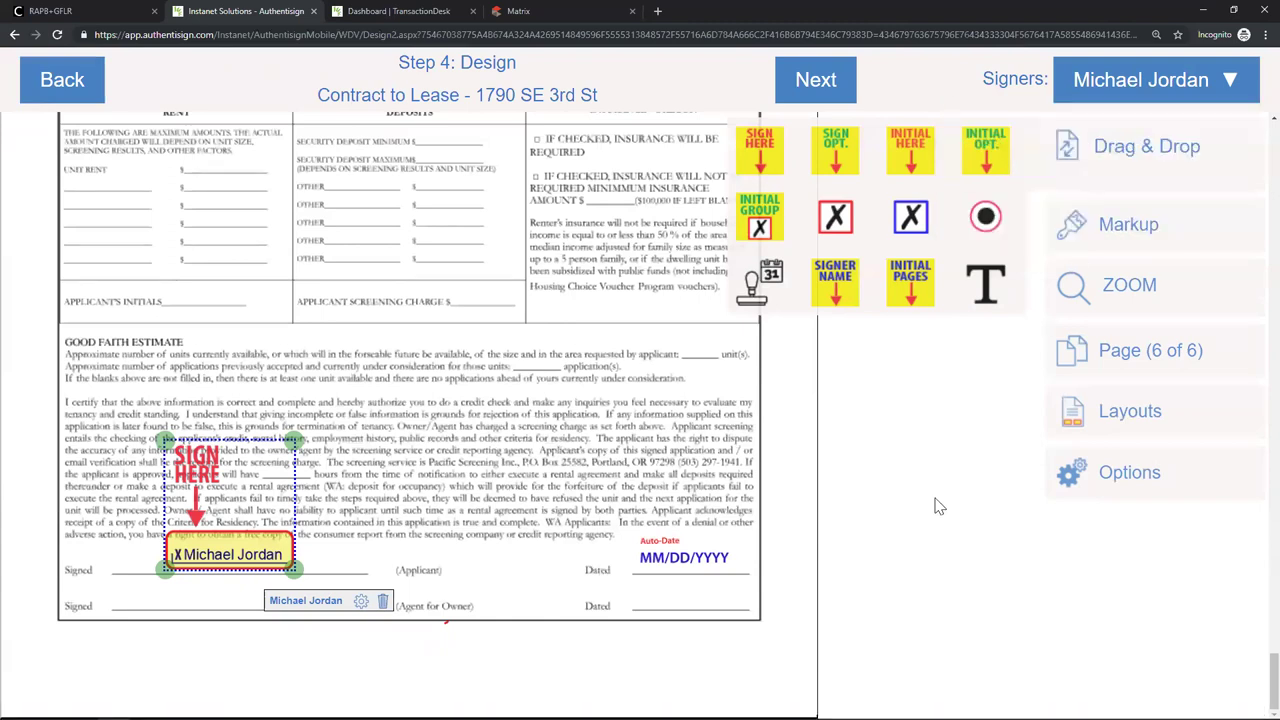
scroll(855, 458, "up", 3)
scroll(855, 458, "up", 4)
Switch field placement to the landlord signer.
left_click(1080, 87)
left_click(1066, 223)
scroll(560, 557, "up", 6)
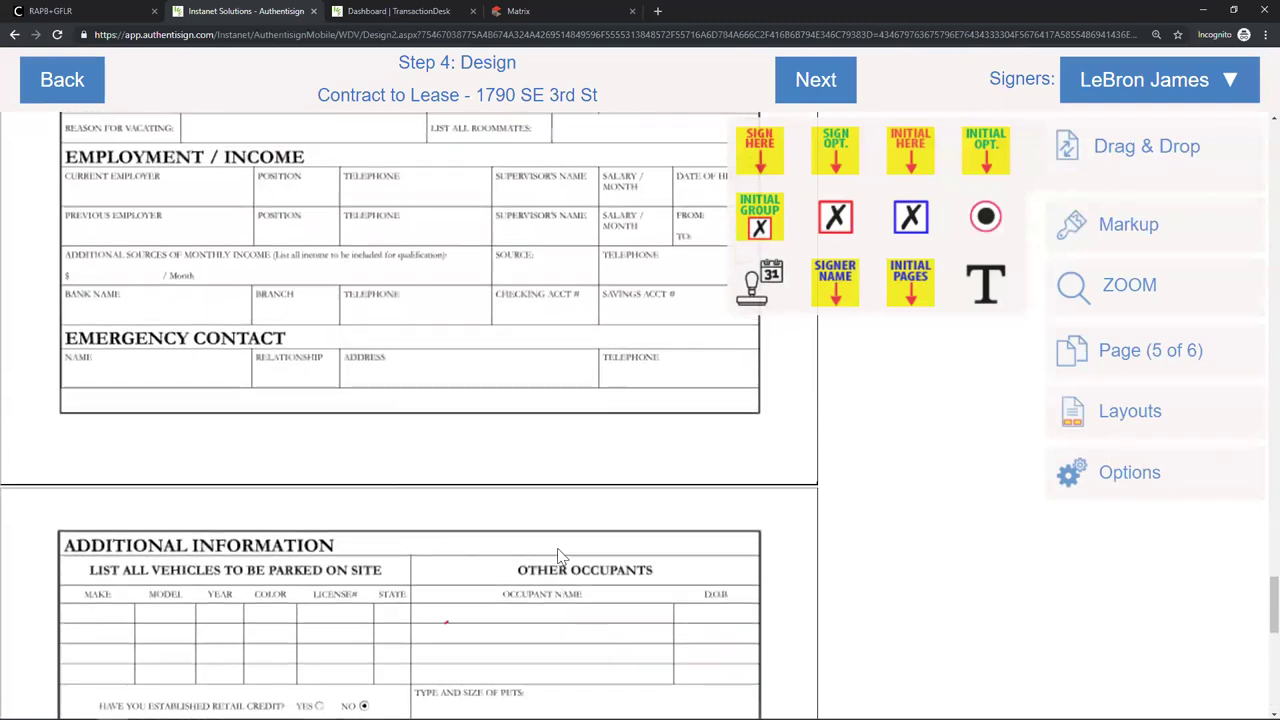
scroll(560, 557, "up", 2)
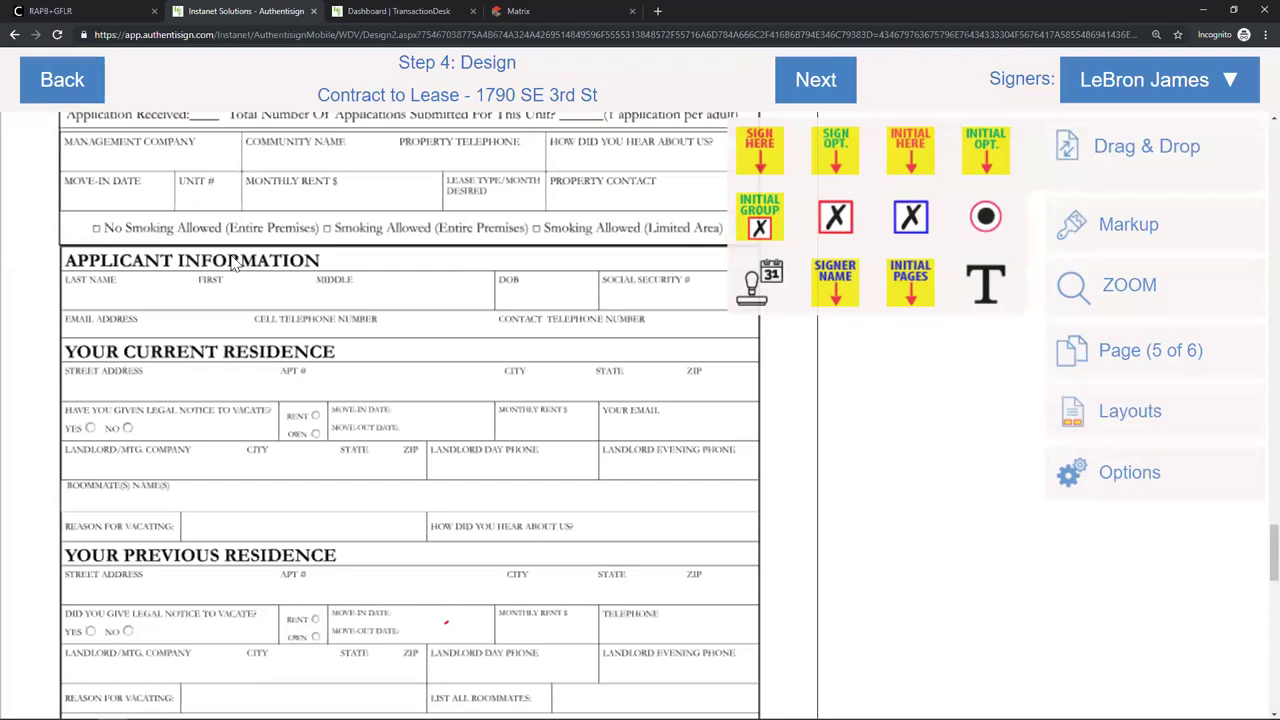
Reopen the field palette and switch to placing fields for the buyer.
left_click(1092, 166)
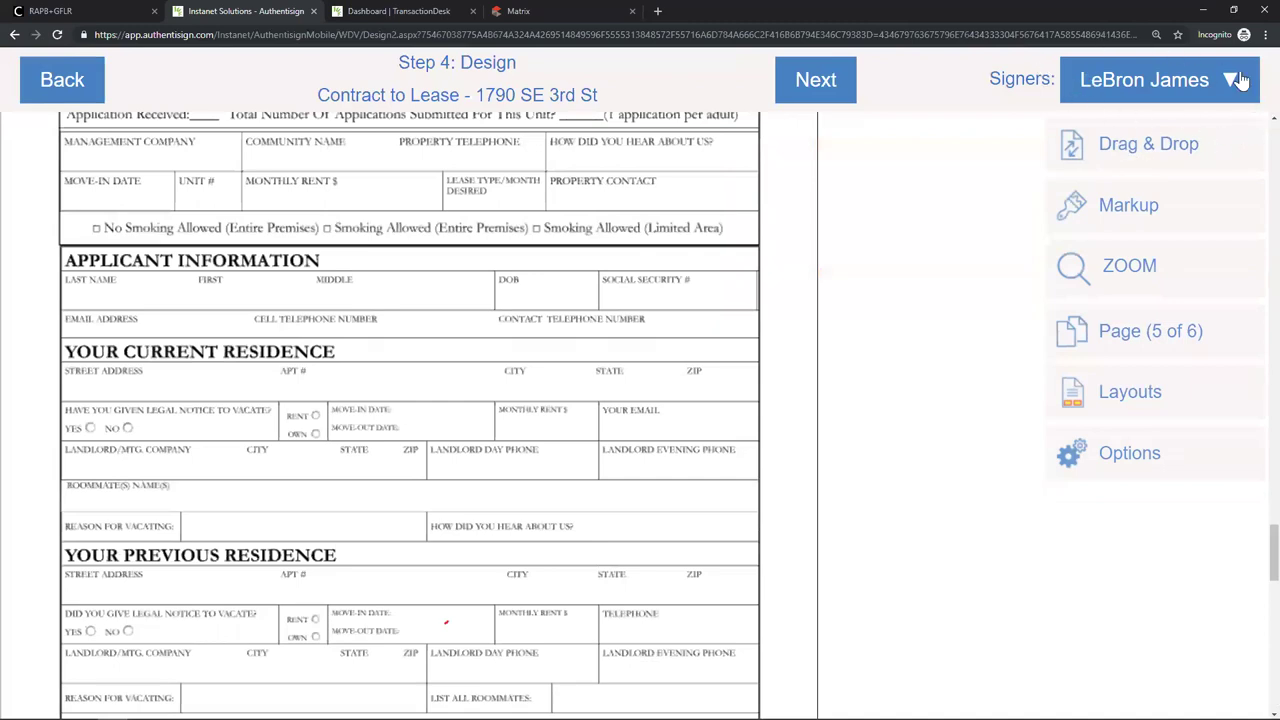
left_click(1136, 158)
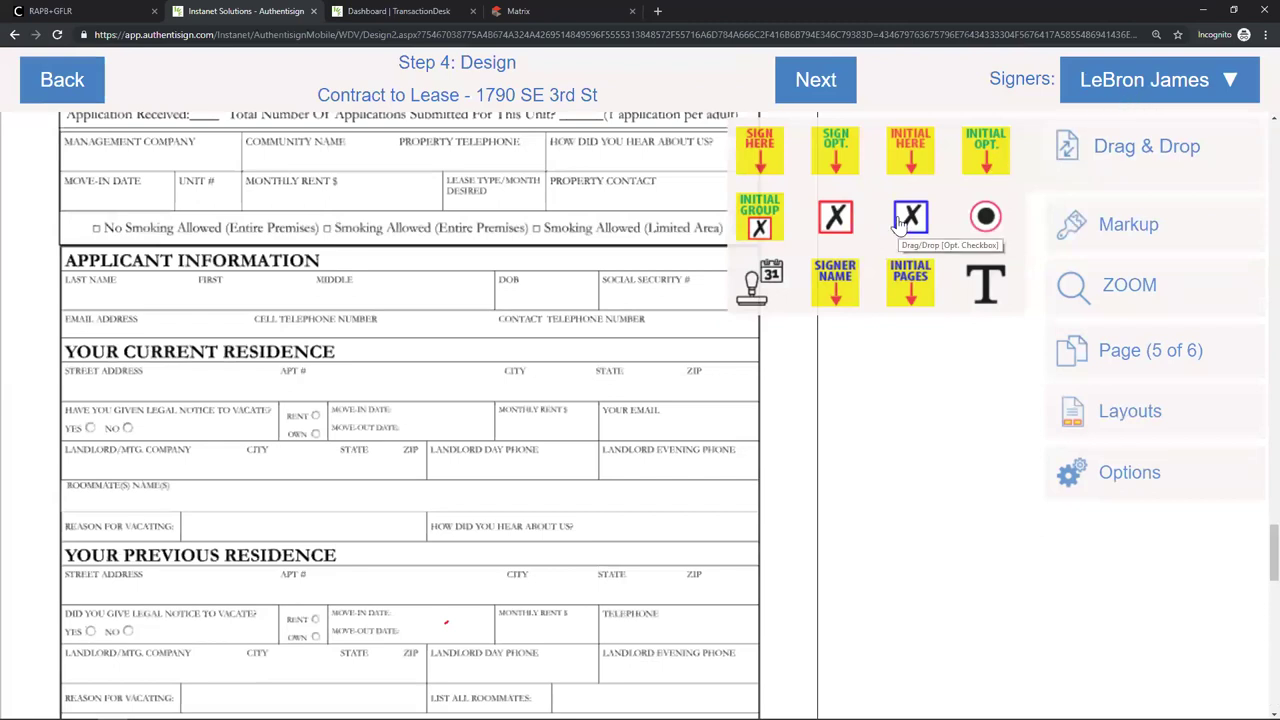
left_click(1110, 96)
left_click(1102, 132)
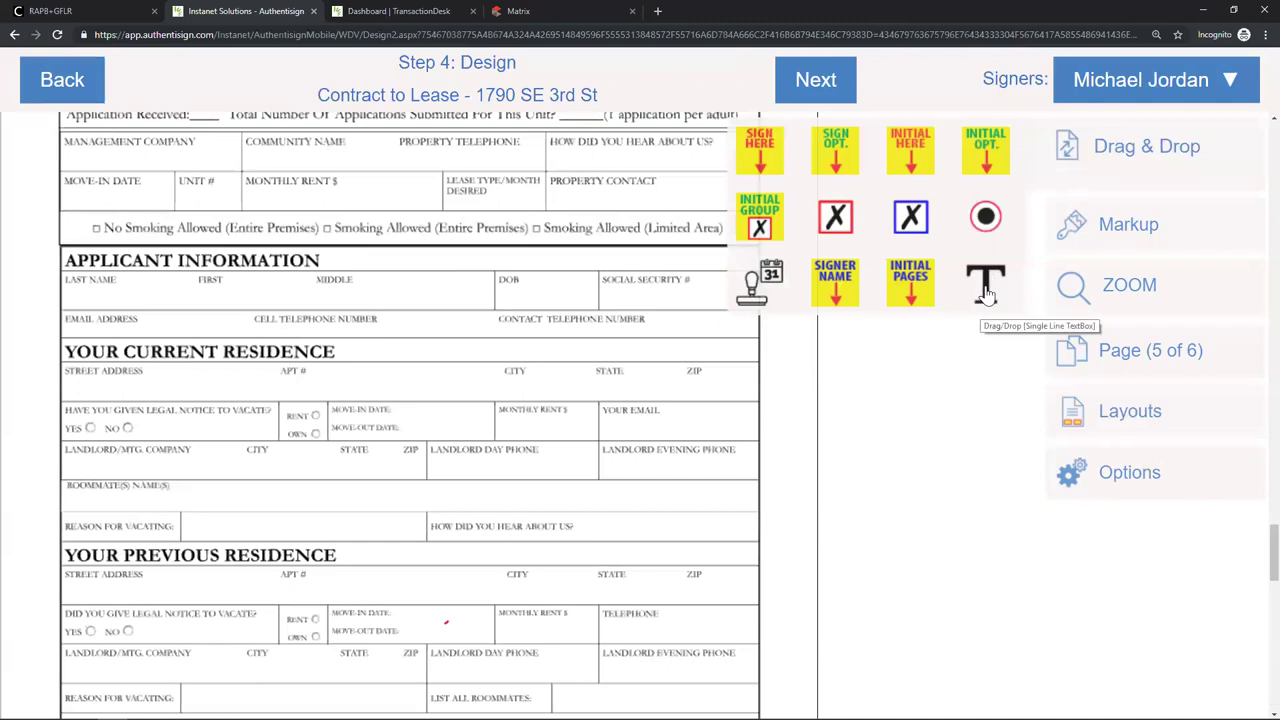
Add buyer text boxes on the LAST NAME, FIRST and MIDDLE fields, each sized to its column.
left_click_drag(986, 292, 134, 300)
left_click_drag(264, 306, 192, 306)
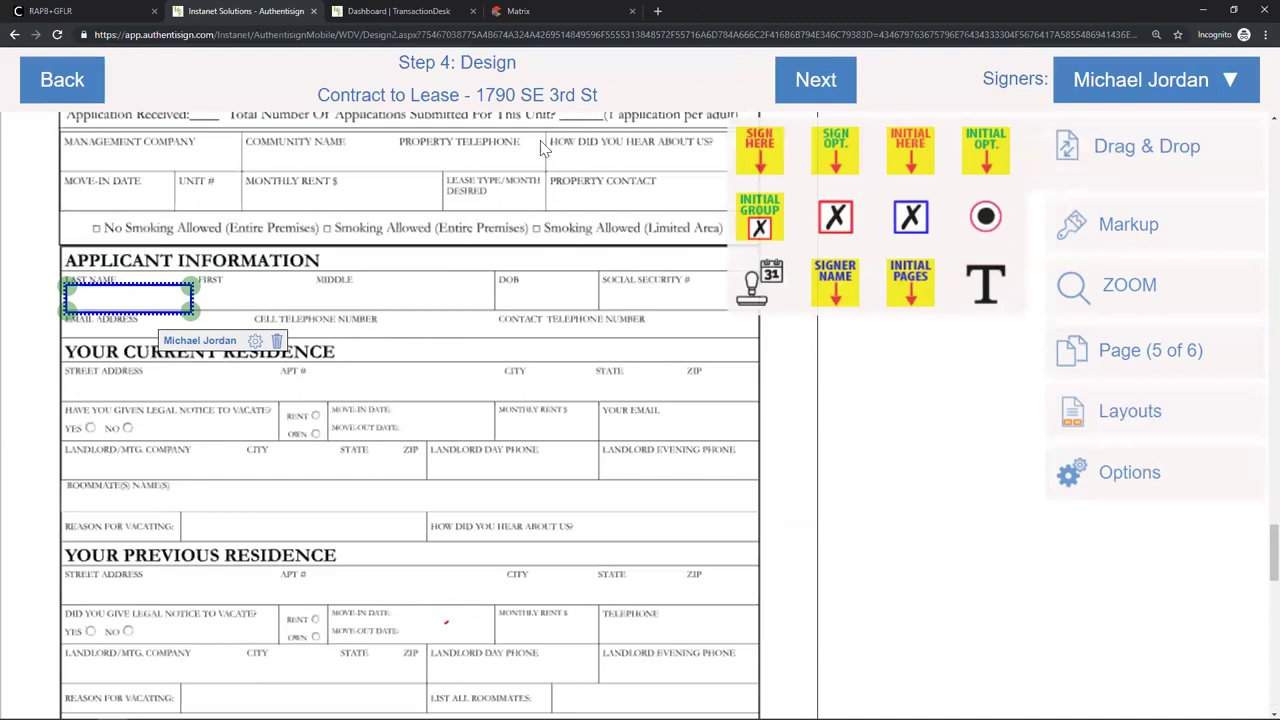
left_click_drag(976, 280, 258, 308)
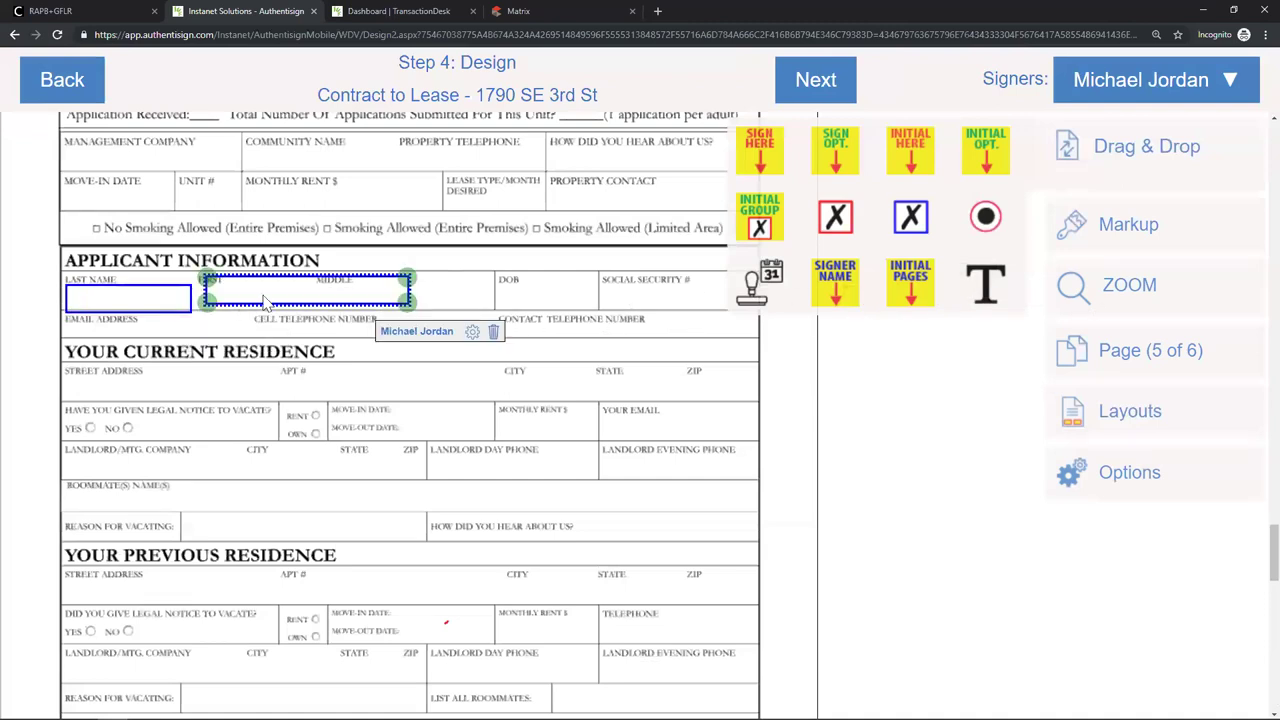
left_click_drag(400, 304, 304, 306)
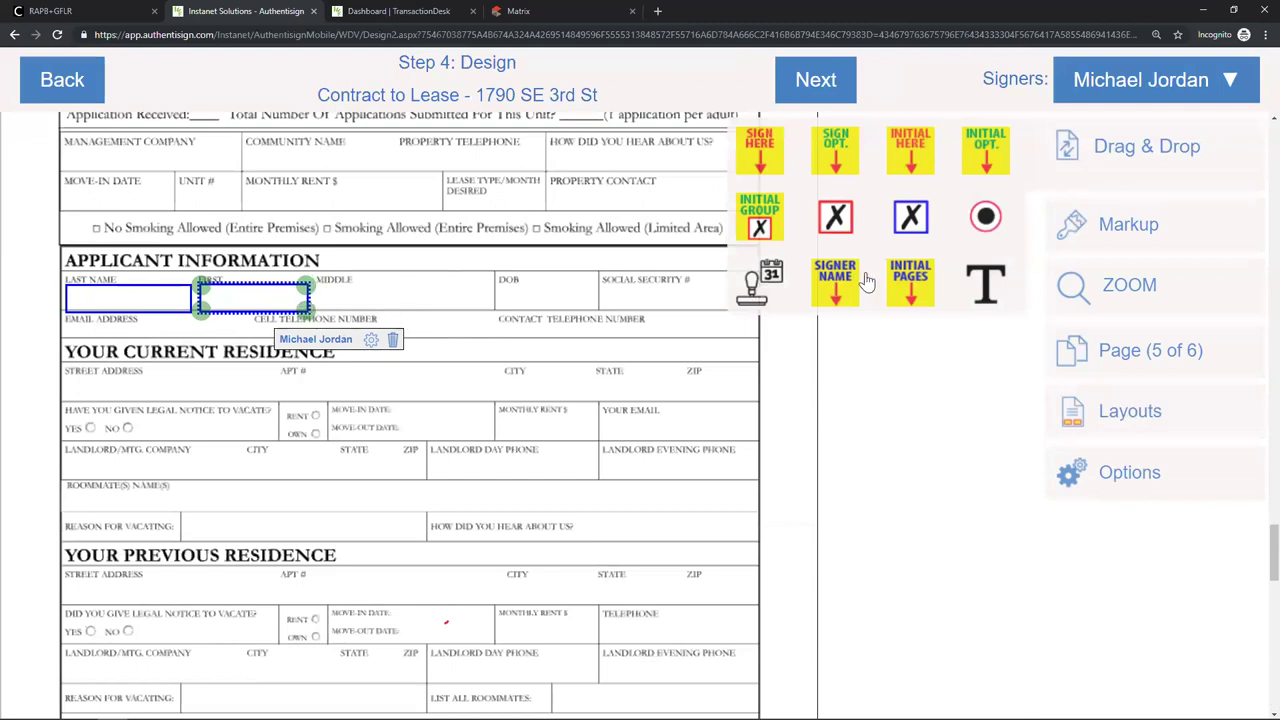
left_click_drag(985, 283, 413, 305)
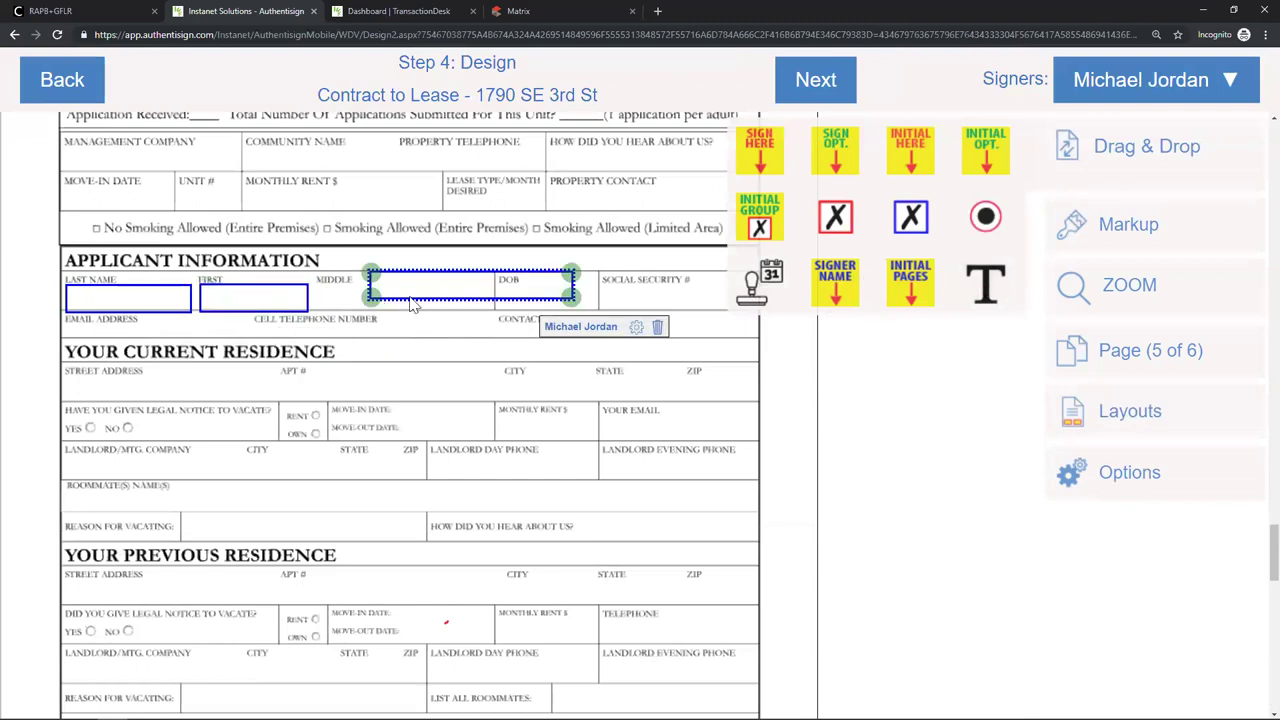
left_click_drag(574, 297, 392, 297)
scroll(408, 312, "down", 2)
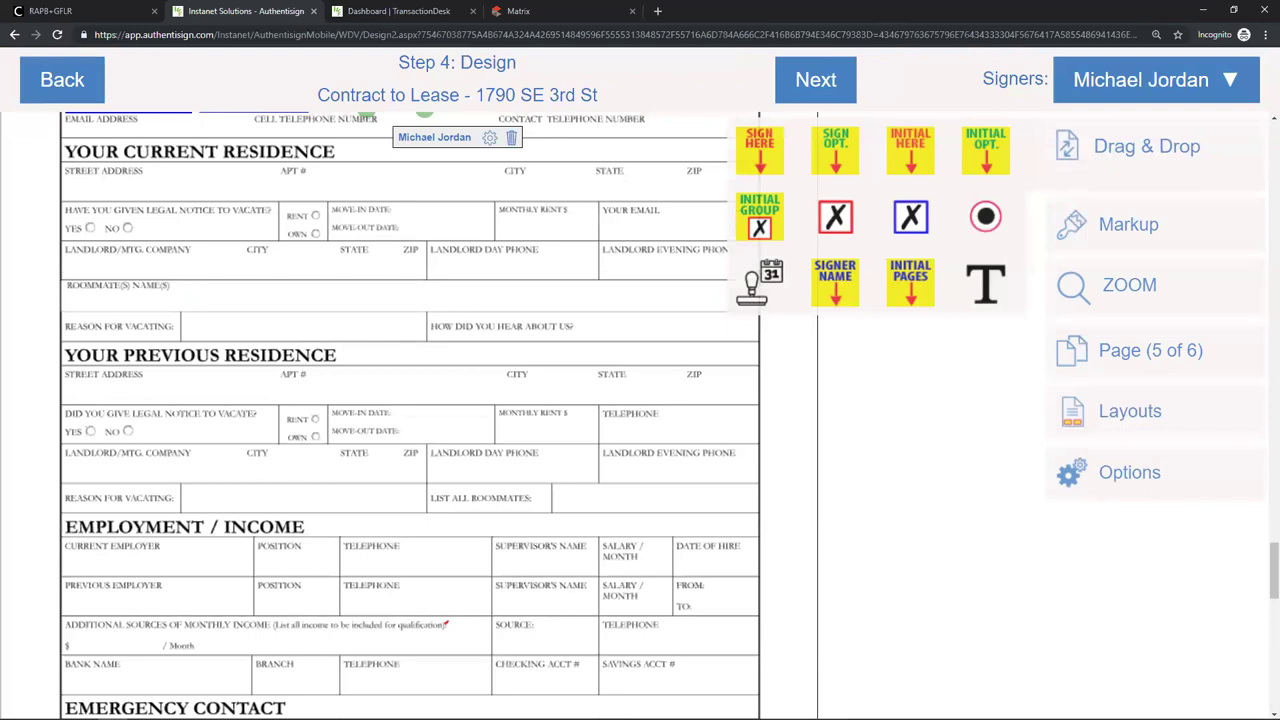
scroll(325, 350, "up", 2)
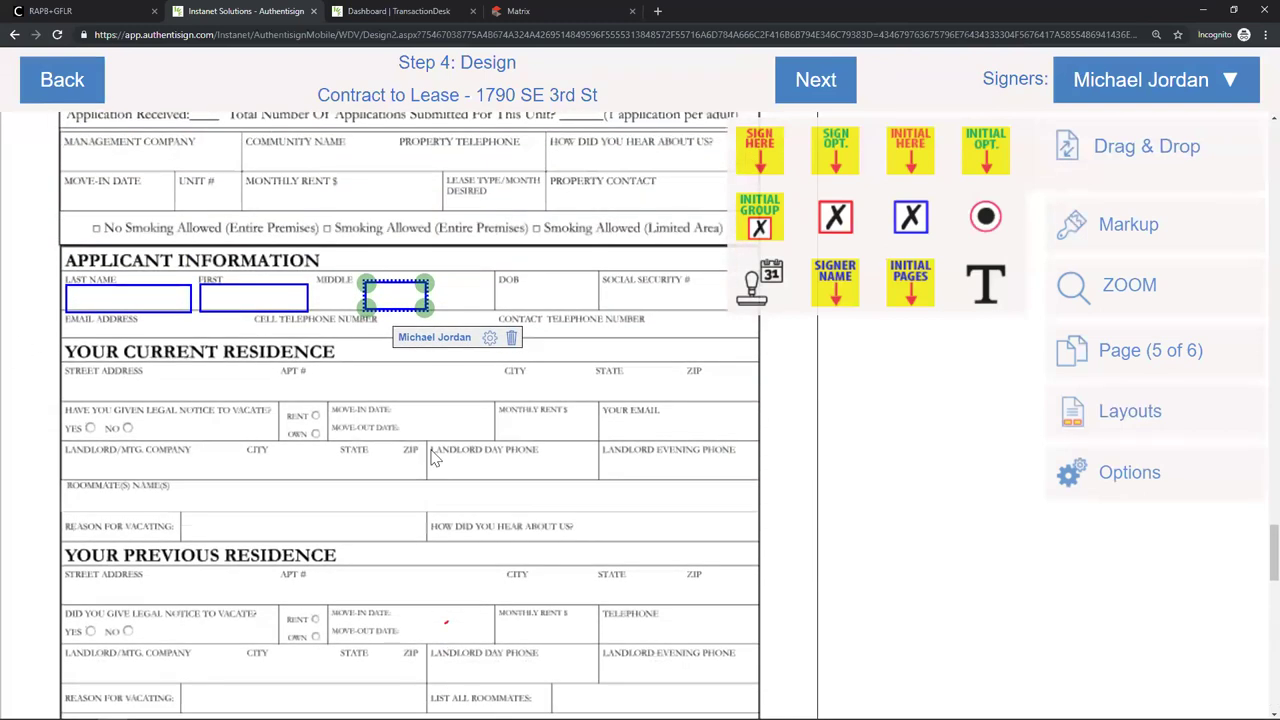
scroll(405, 570, "down", 3)
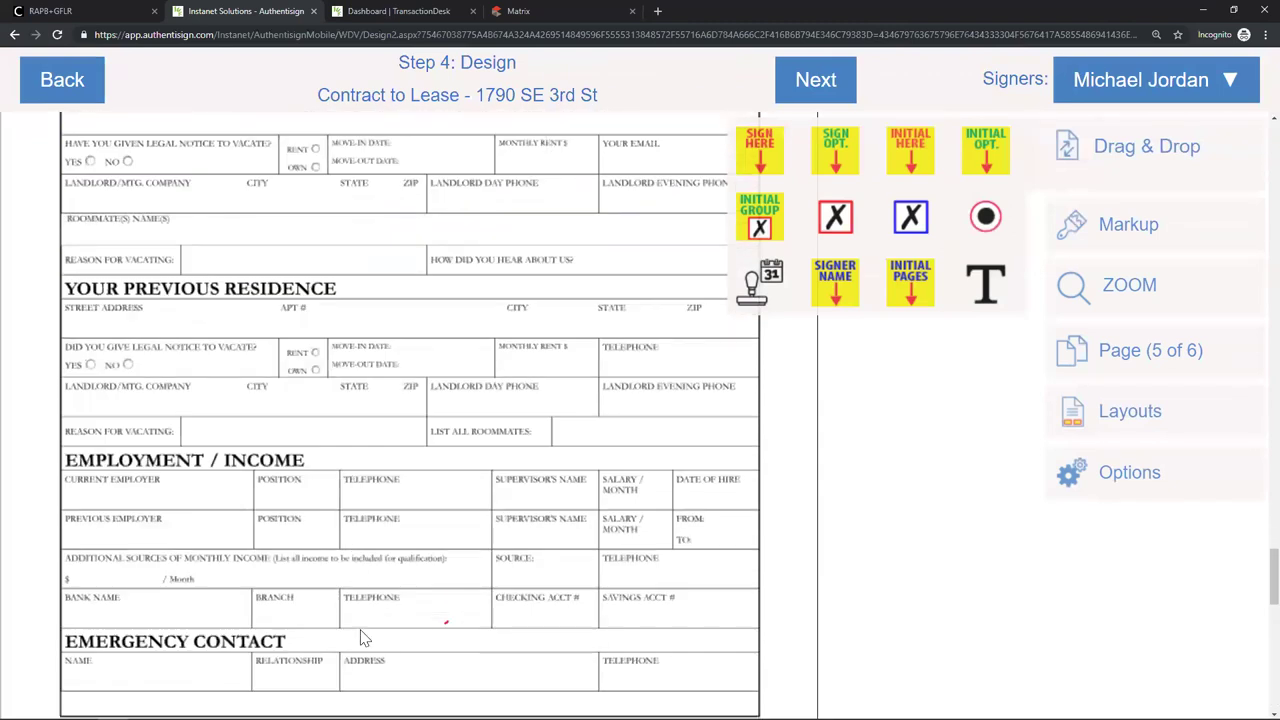
scroll(380, 625, "up", 2)
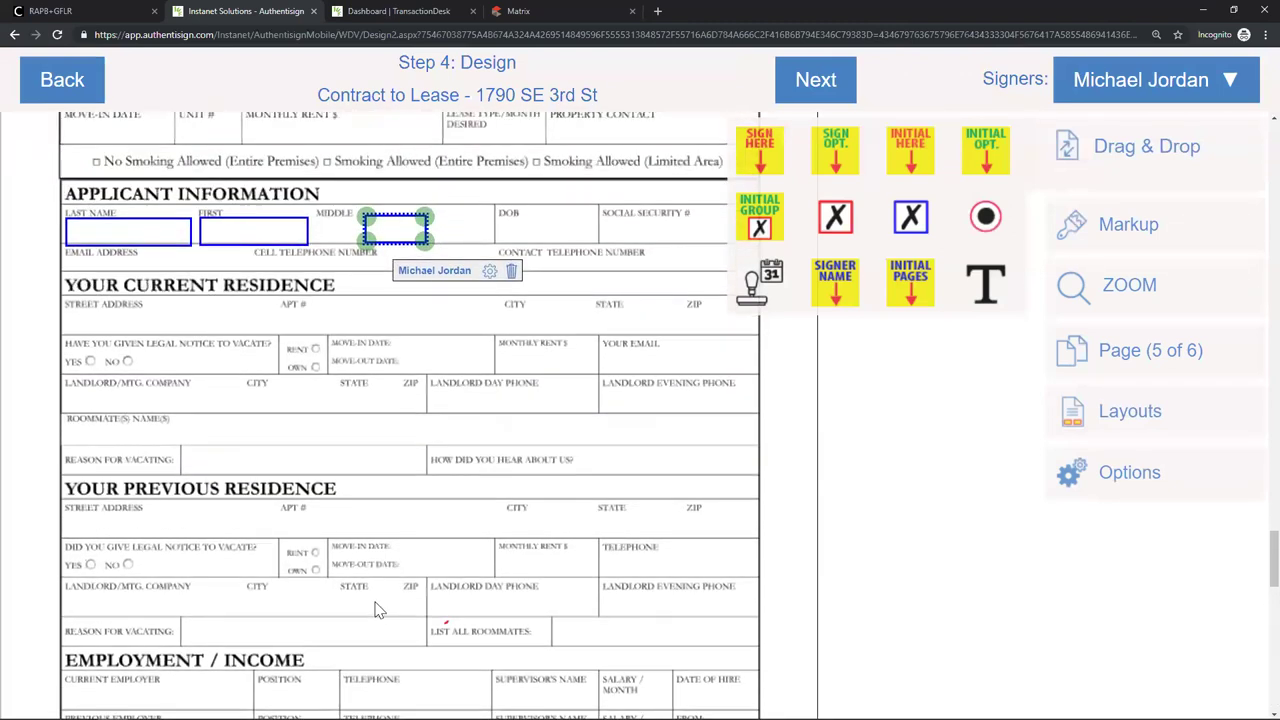
left_click(1135, 428)
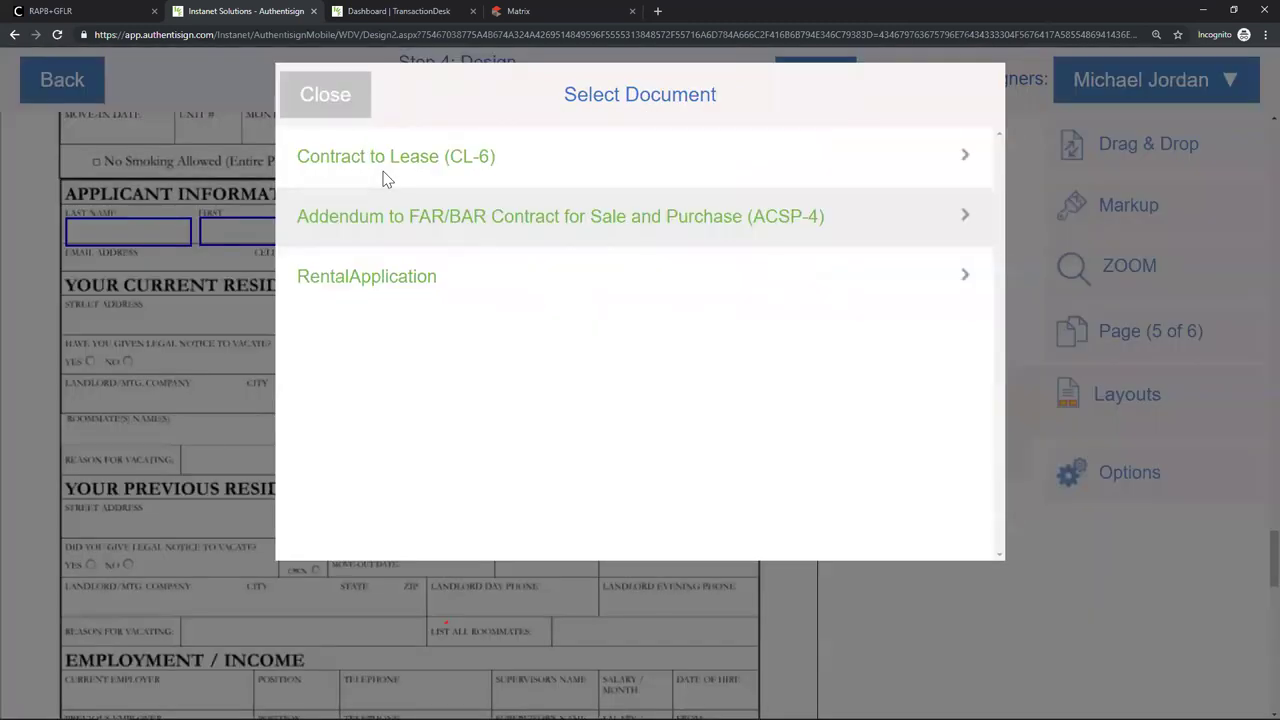
Apply the Rental Application layout to RentalApplication with Tenant1 mapped to the buyer.
left_click(342, 290)
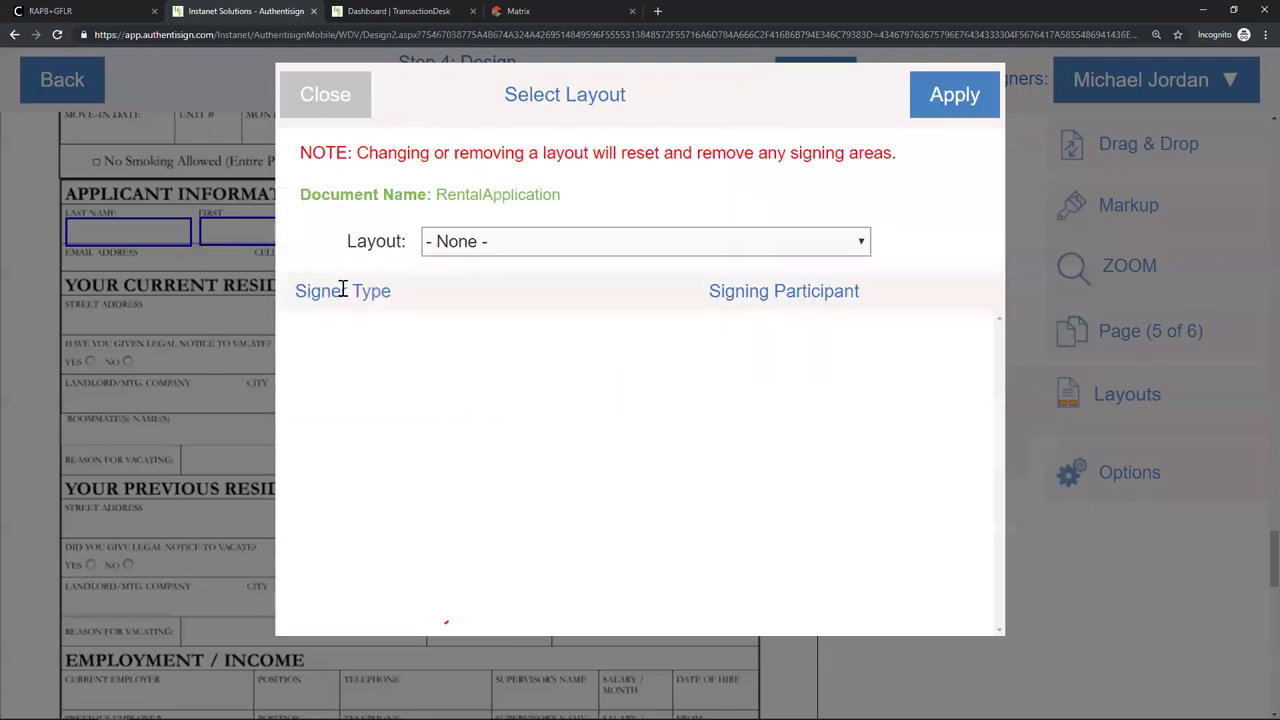
left_click(435, 241)
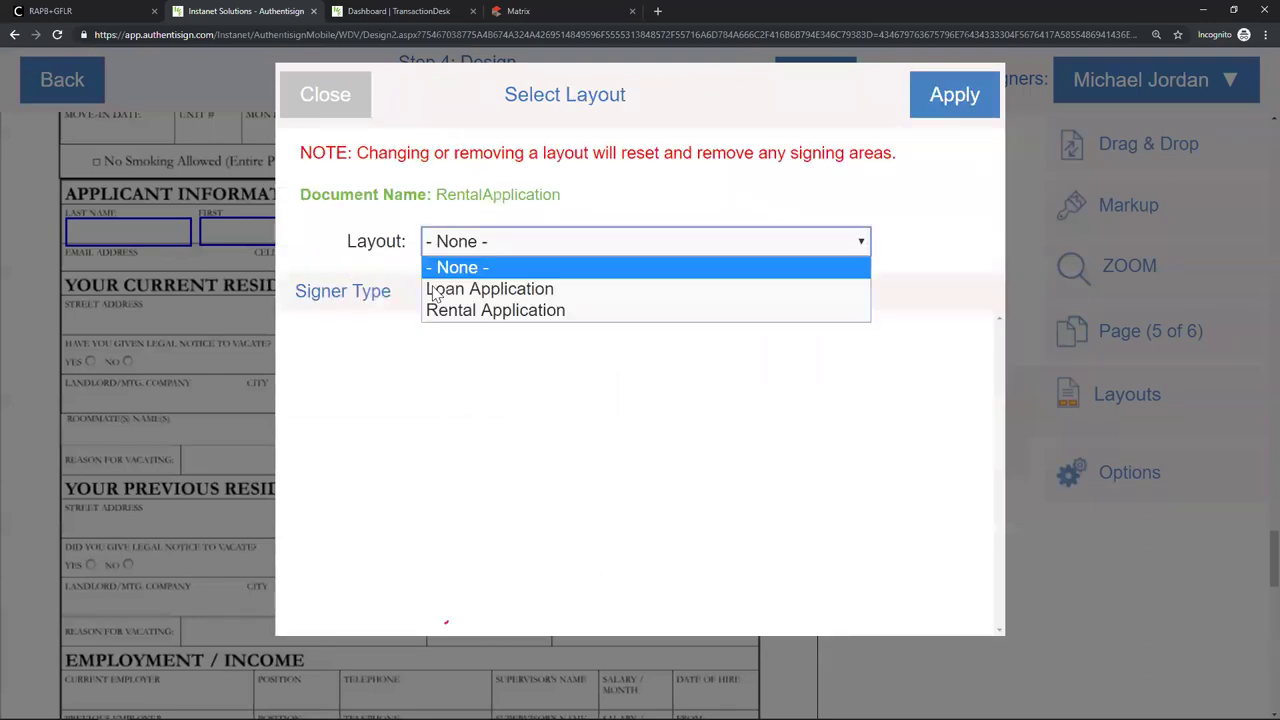
key("Down")
key("Down")
key("Return")
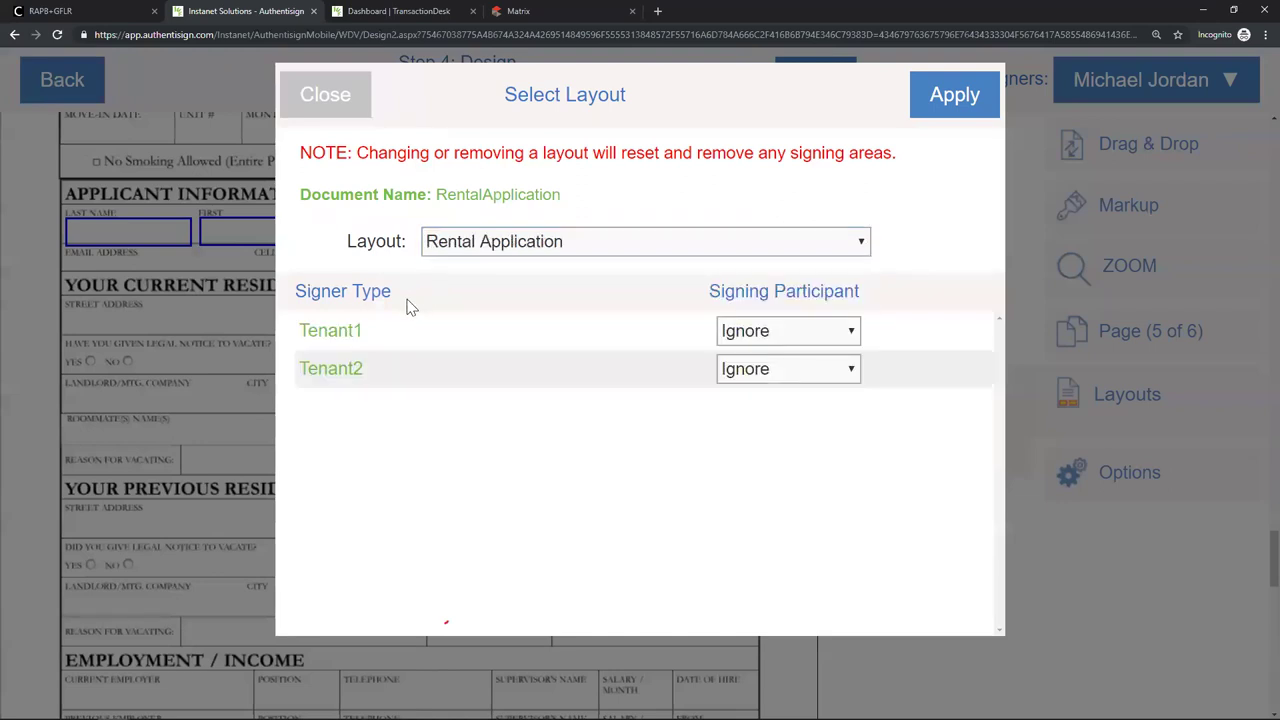
key("Tab")
key("alt+Down")
key("Down")
key("Return")
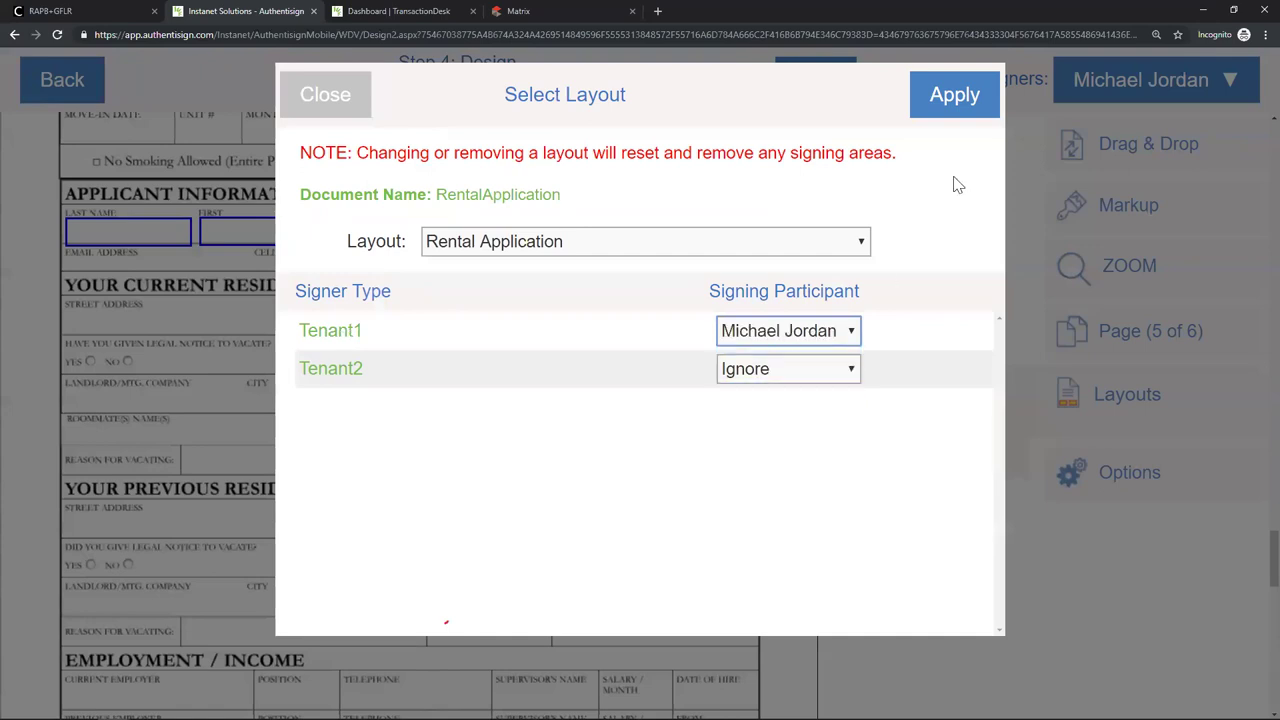
left_click(966, 100)
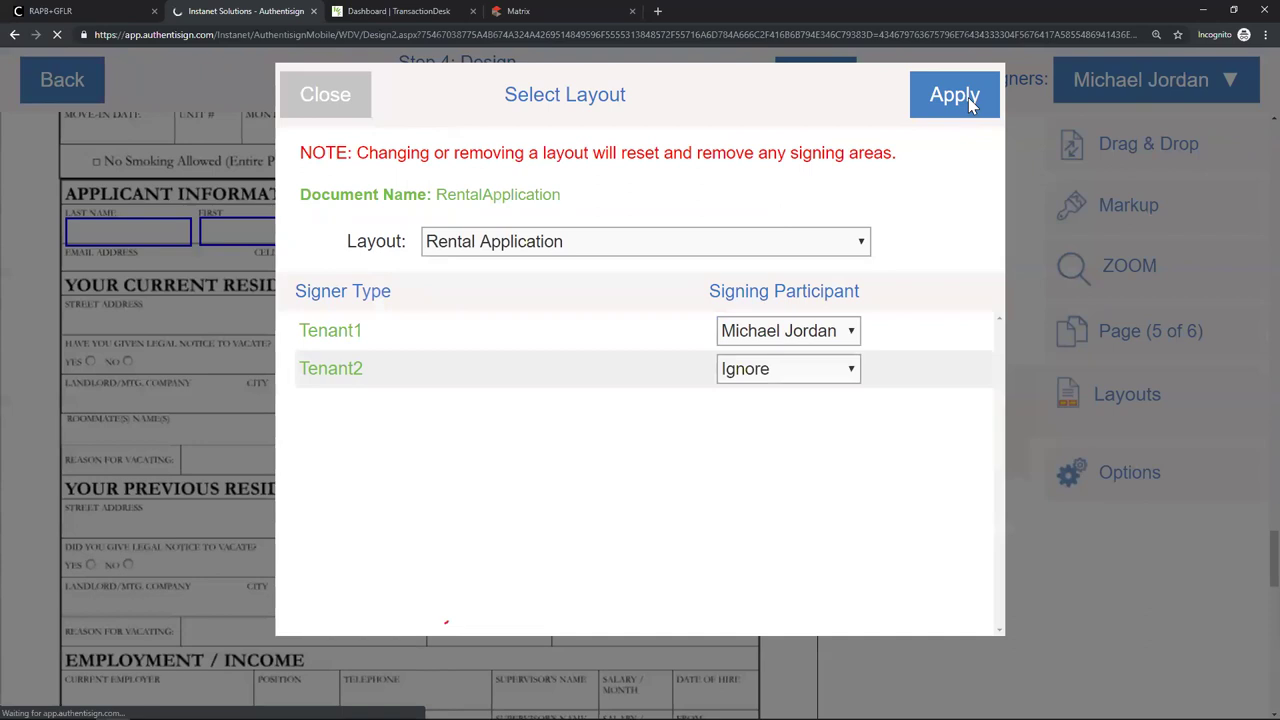
Review the Rental Application's new layout fields and reopen the field palette.
scroll(845, 214, "down", 12)
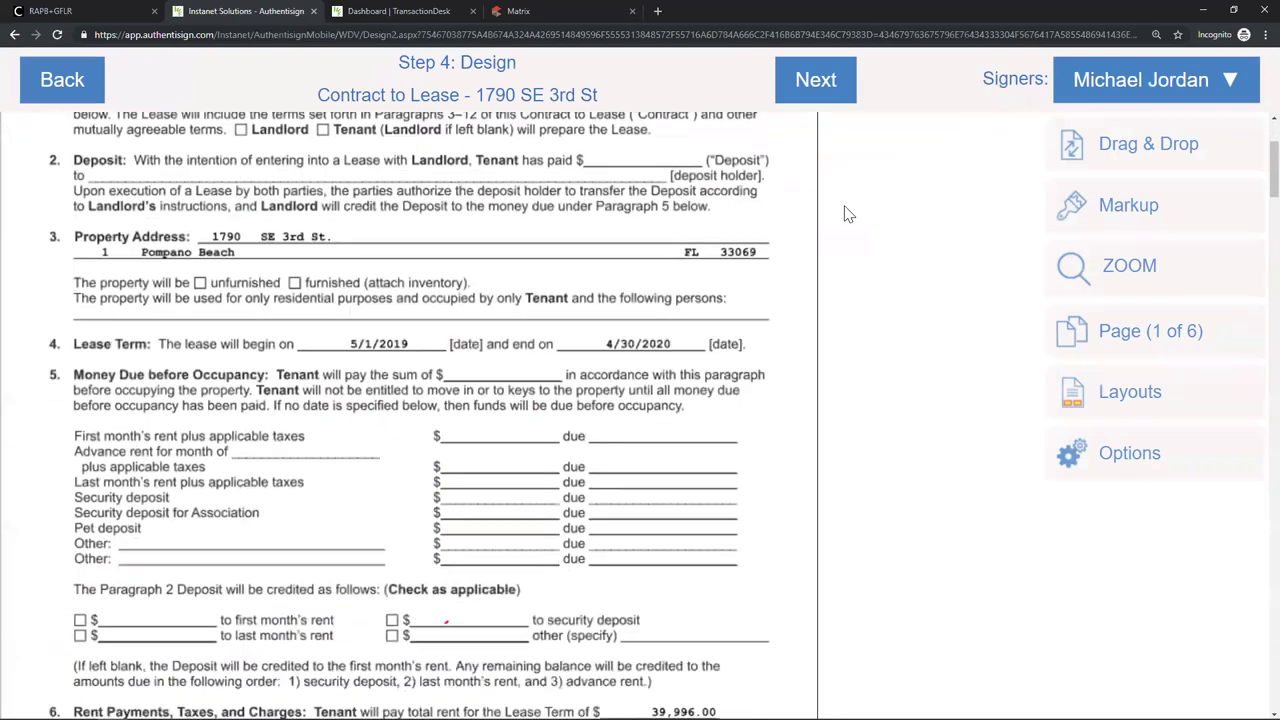
scroll(845, 214, "down", 10)
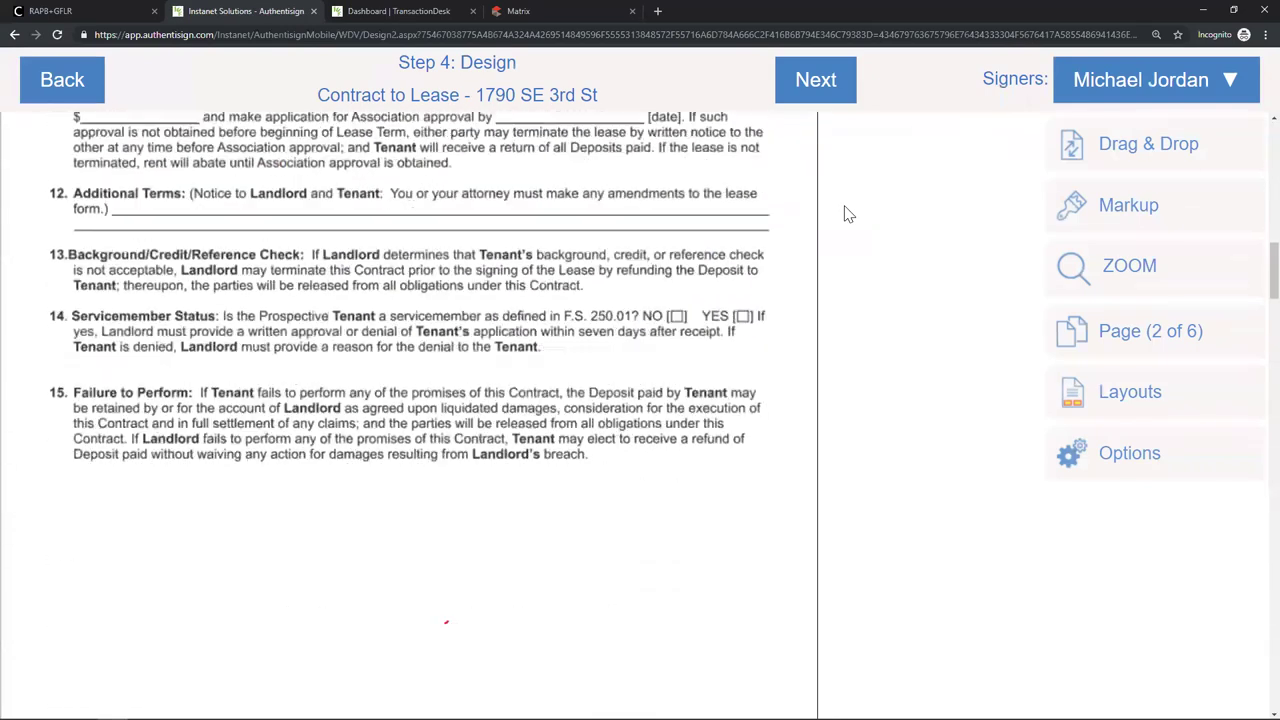
scroll(845, 214, "down", 10)
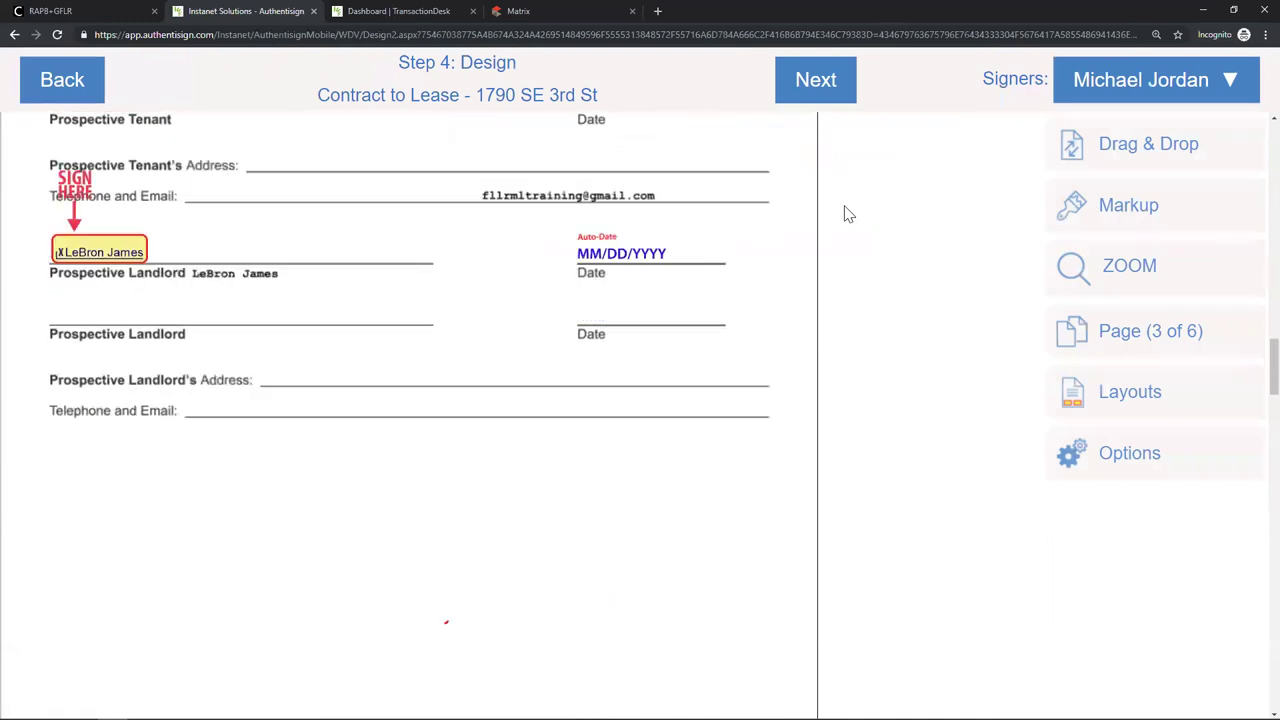
scroll(845, 214, "down", 10)
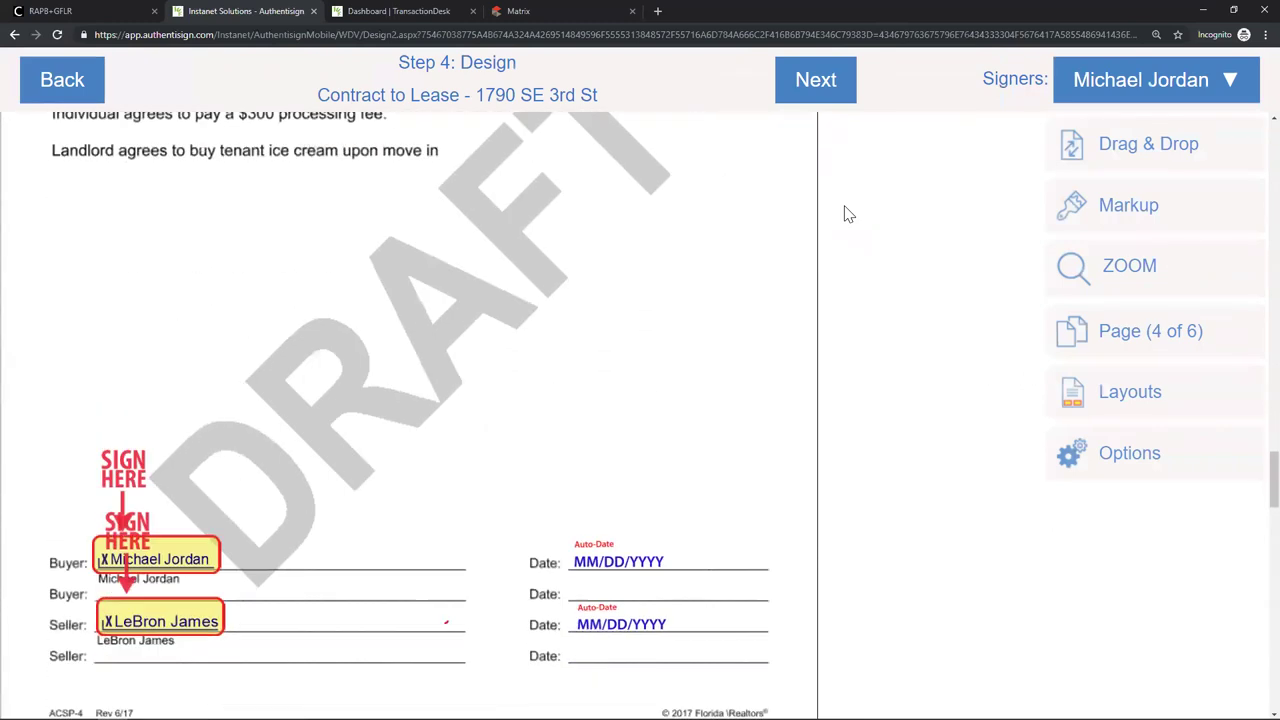
scroll(845, 214, "down", 5)
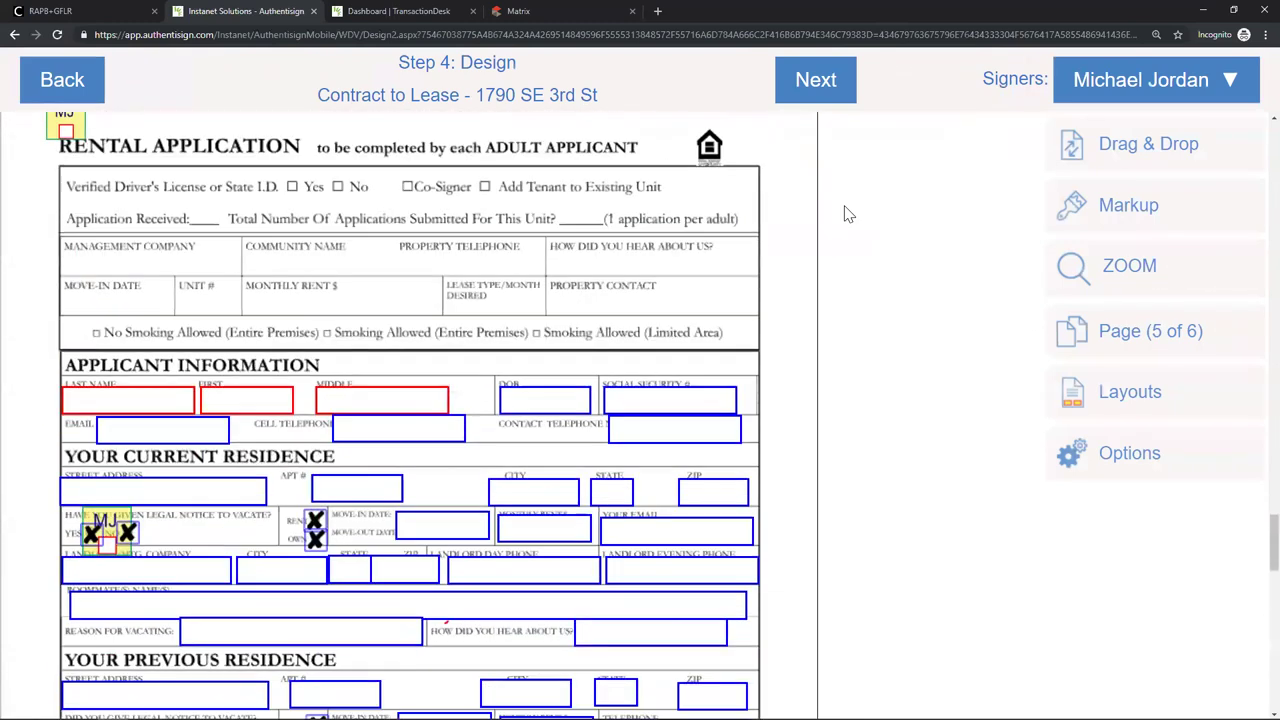
scroll(352, 525, "down", 5)
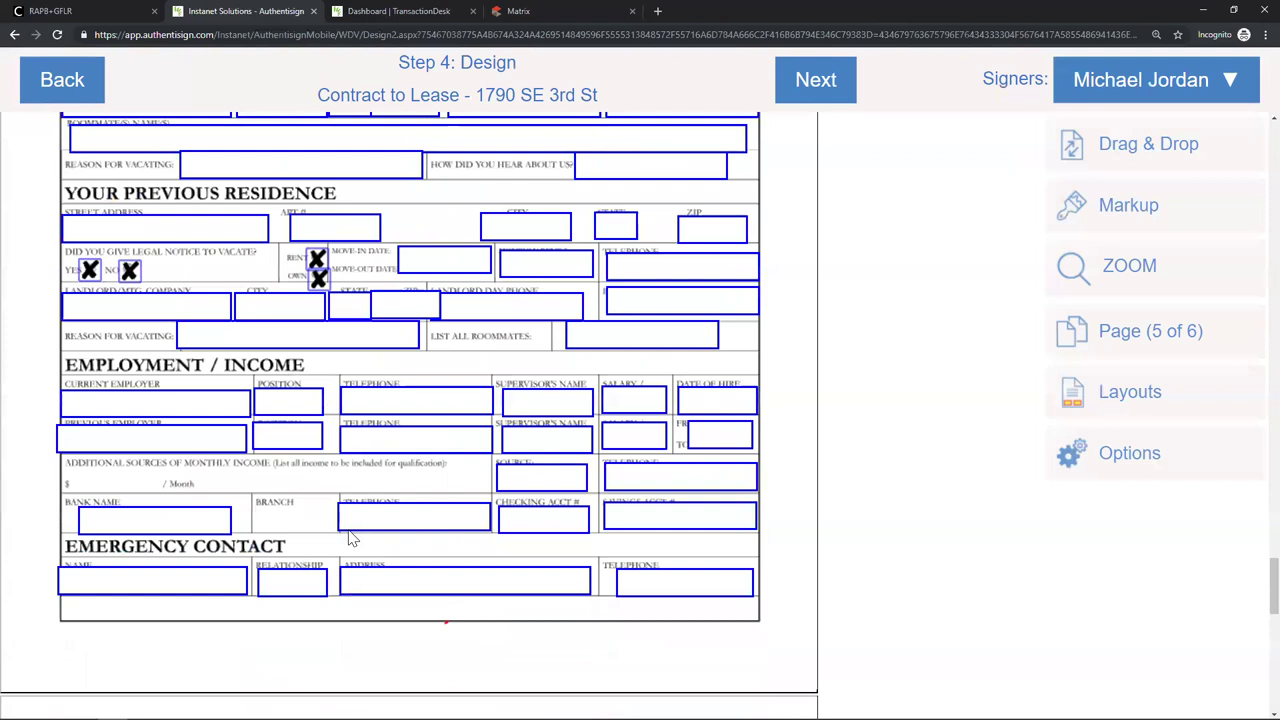
left_click(1185, 148)
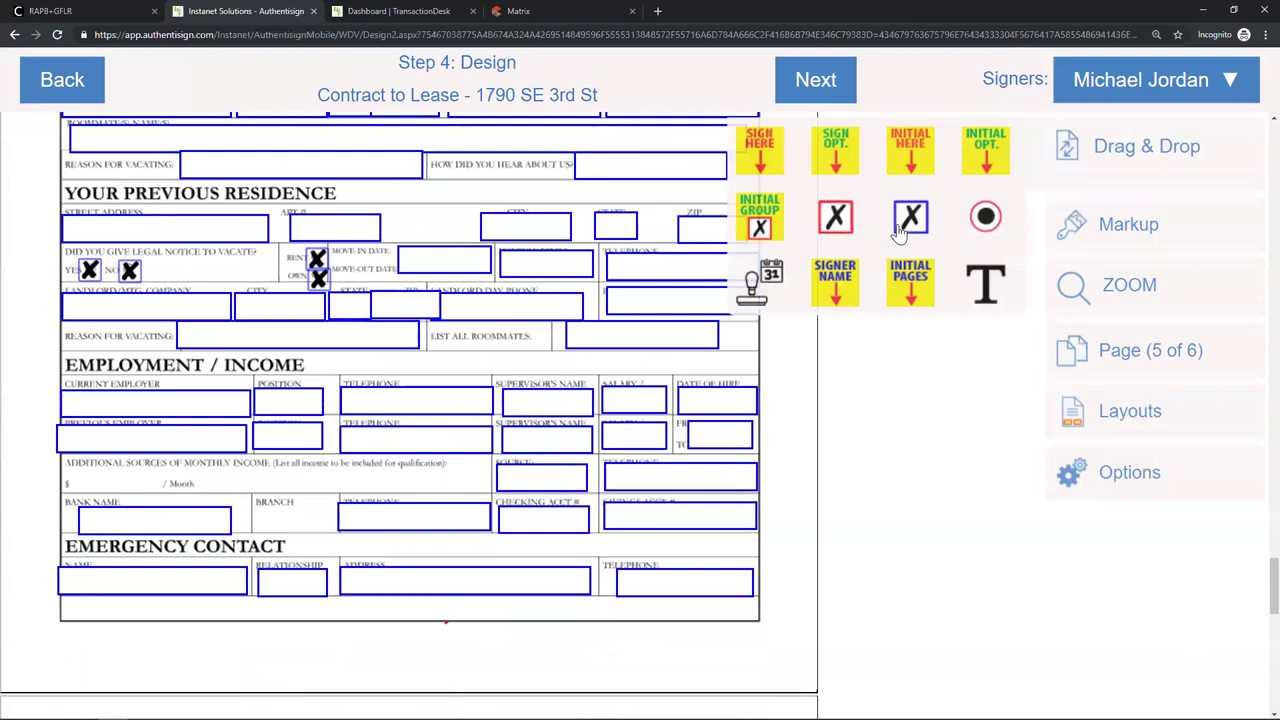
scroll(860, 520, "up", 4)
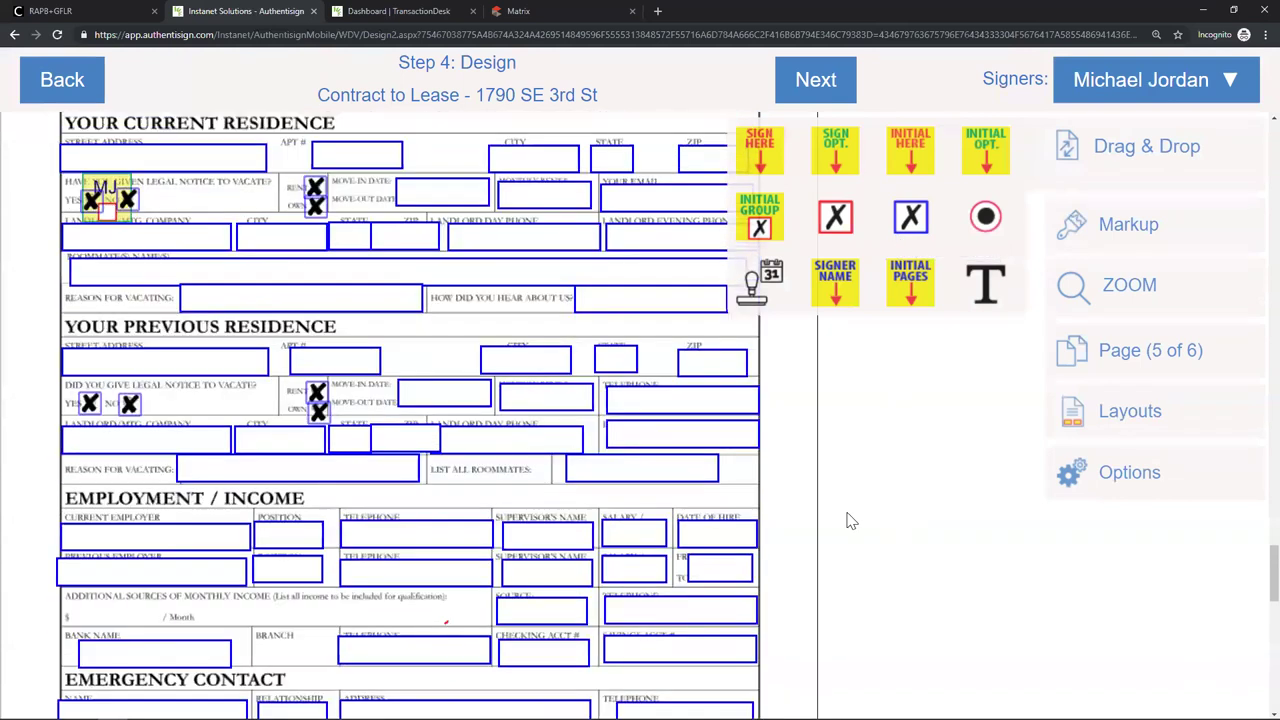
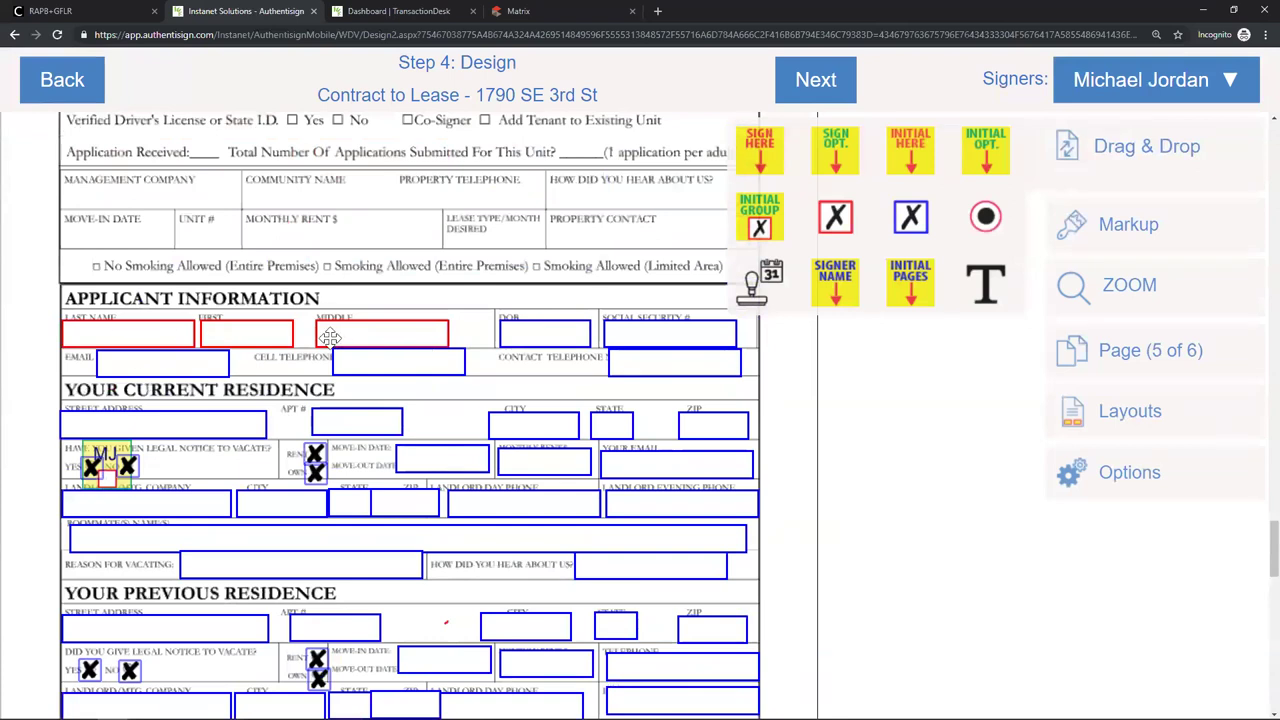
Replace the applicant Last Name field's tooltip with 'Type in First Name'.
left_click(148, 333)
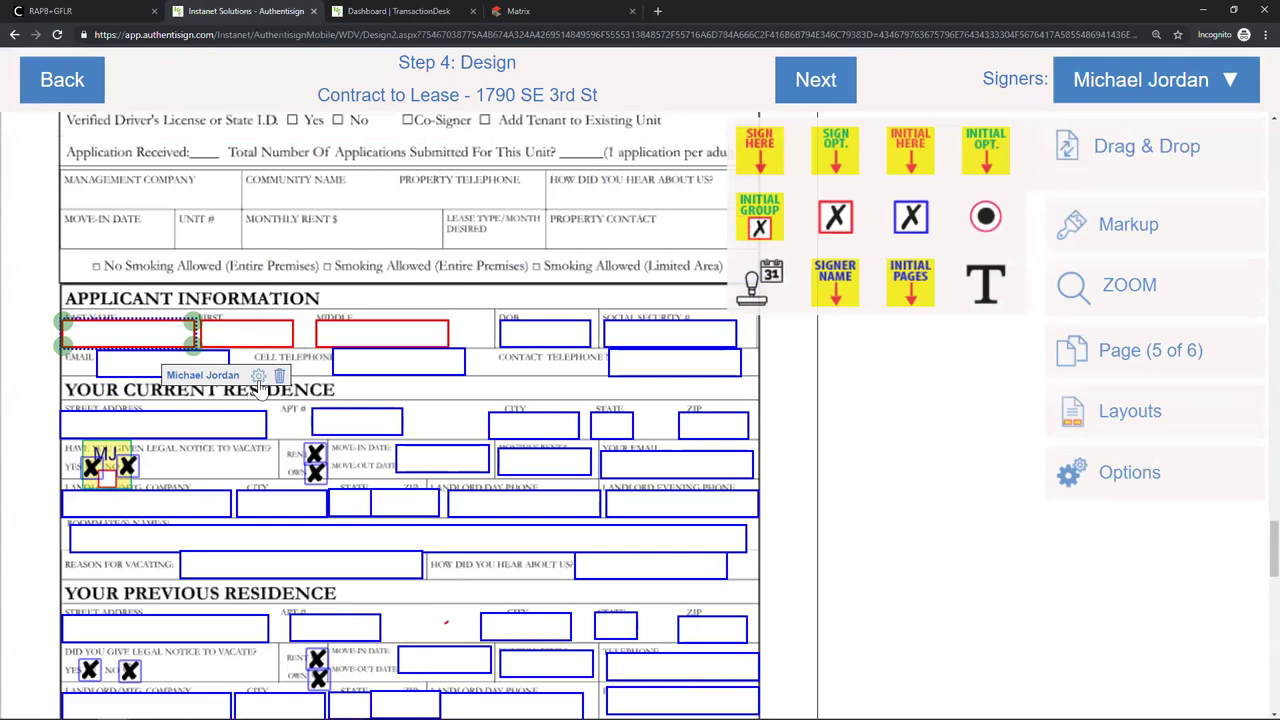
left_click(258, 376)
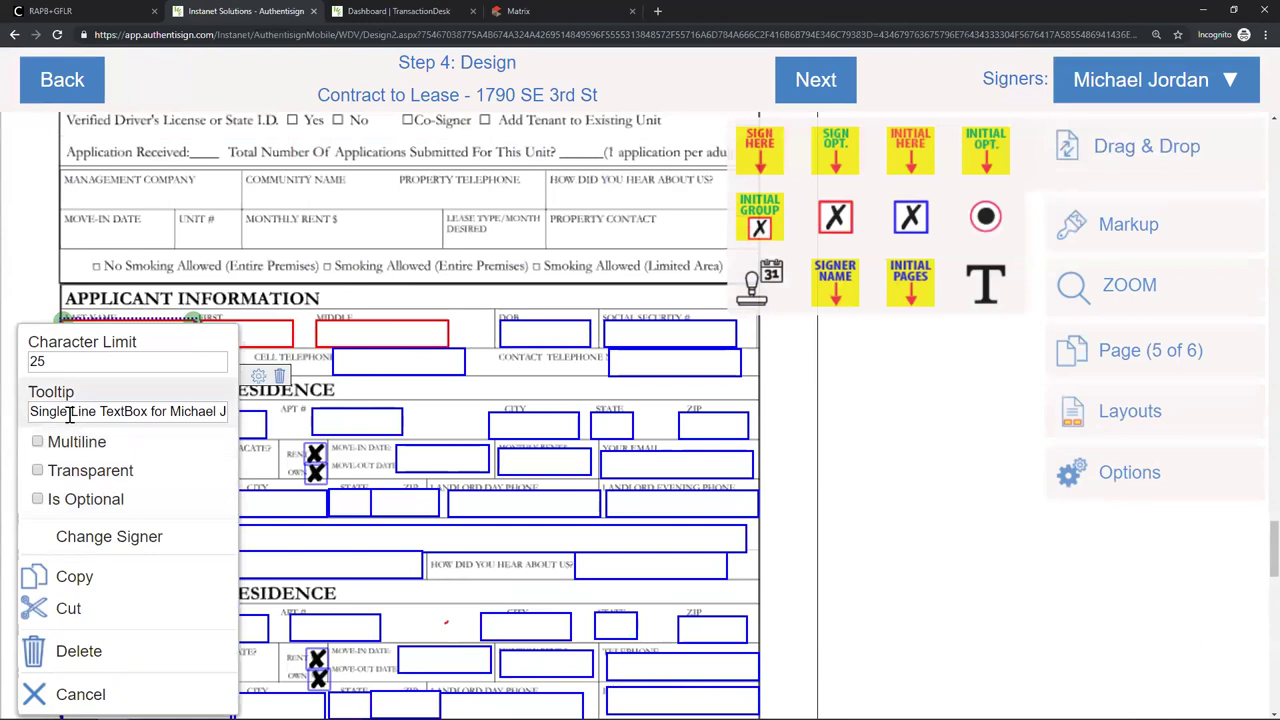
left_click(29, 411)
key("ctrl+a")
key("BackSpace")
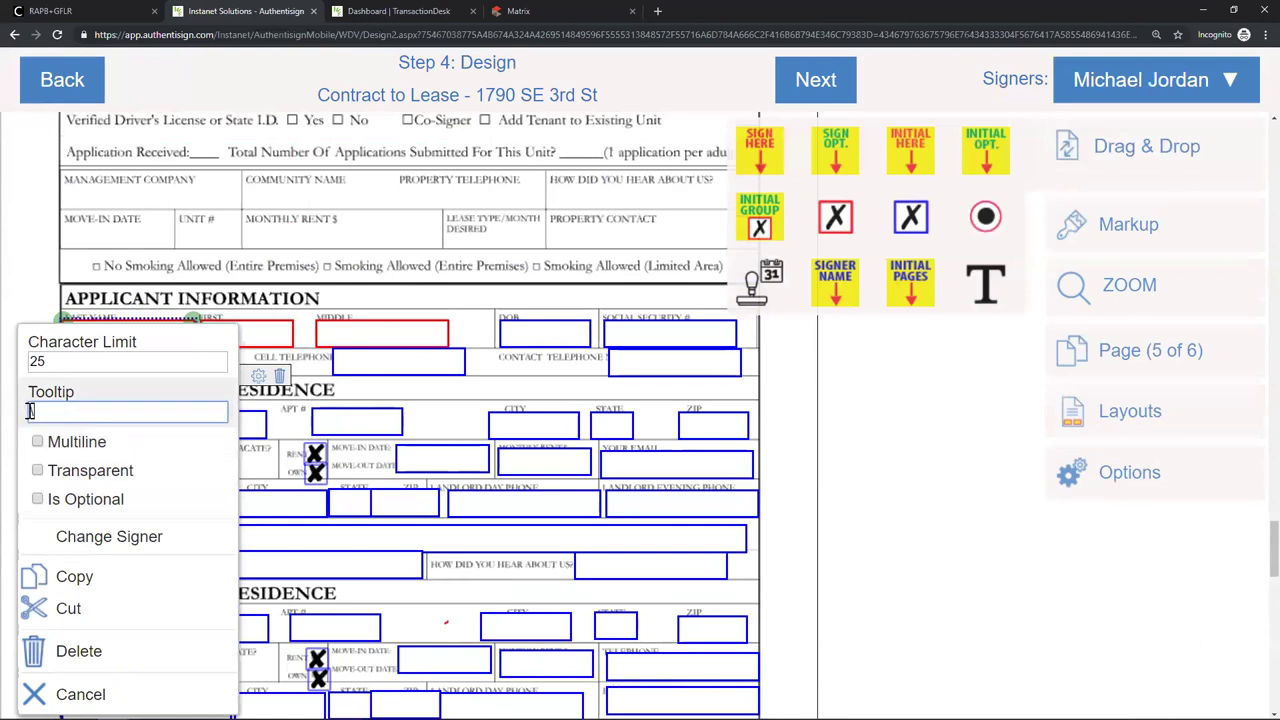
type("First")
key("BackSpace")
key("BackSpace")
key("BackSpace")
key("BackSpace")
key("BackSpace")
key("BackSpace")
type("Type")
key("BackSpace")
key("BackSpace")
key("BackSpace")
type("ype in First Name")
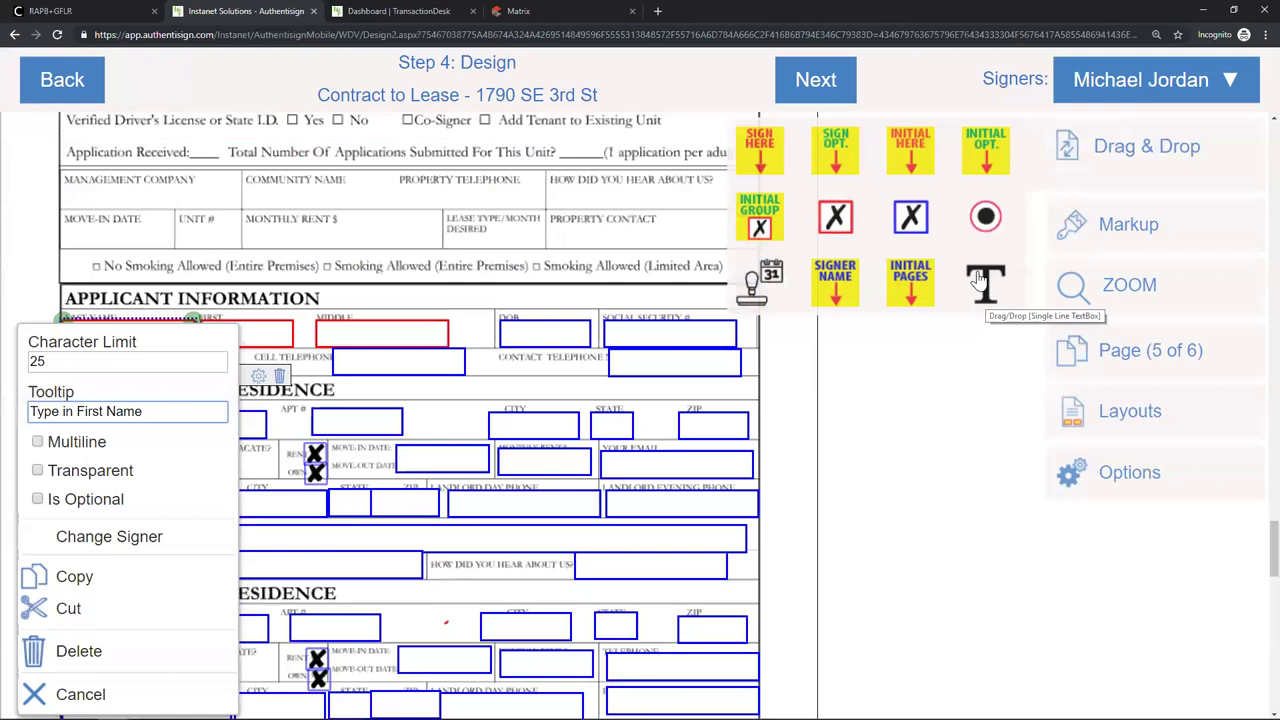
left_click(918, 460)
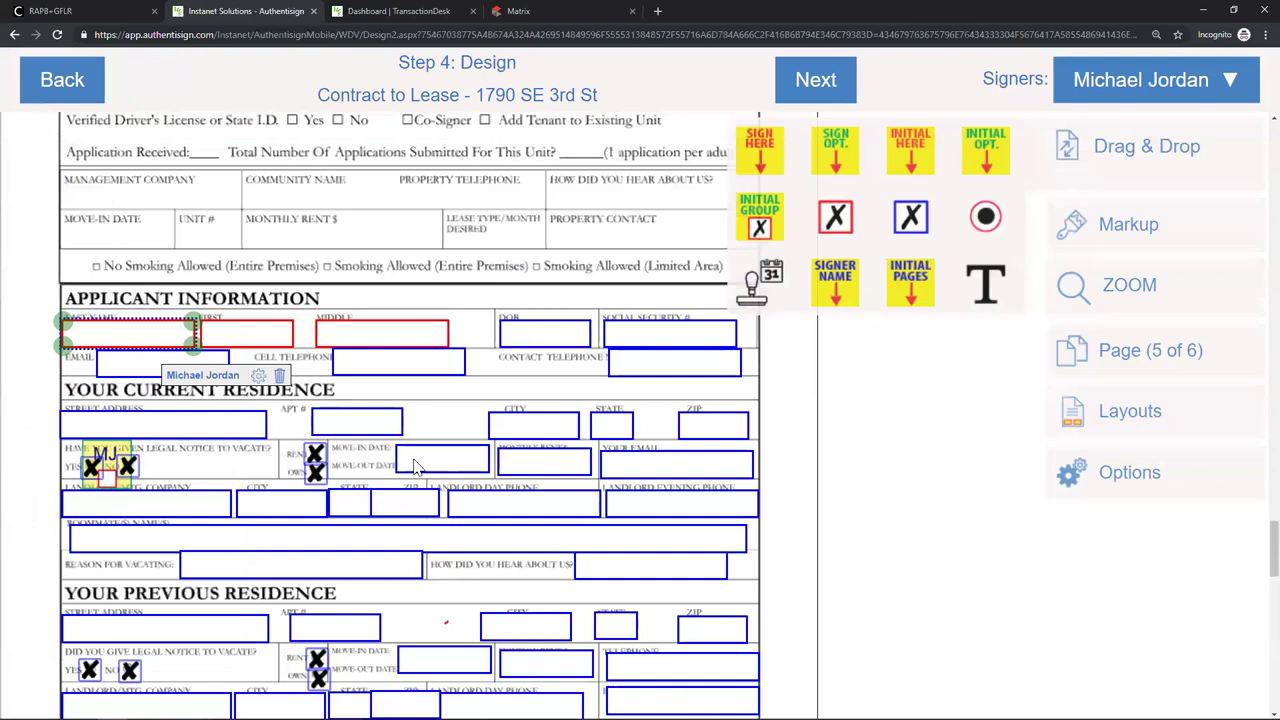
Make the Social Security field required by clearing its Is Optional setting.
key("Tab")
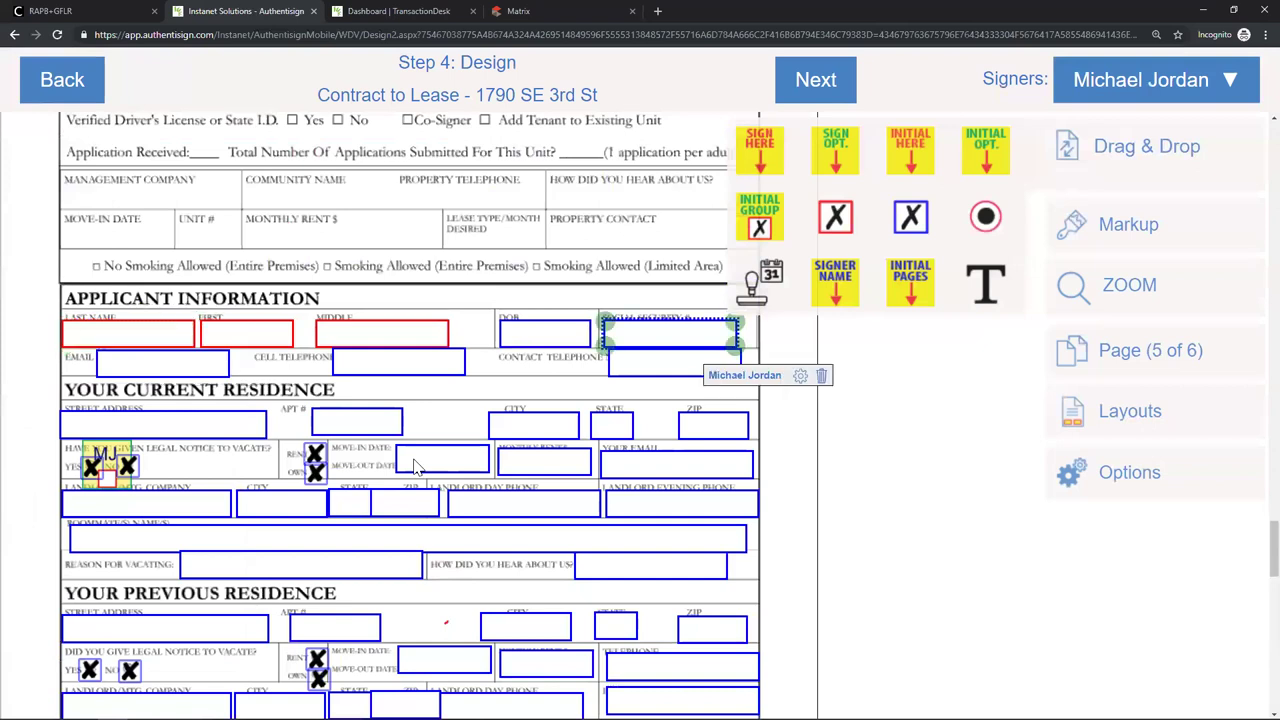
key("Return")
key("Down")
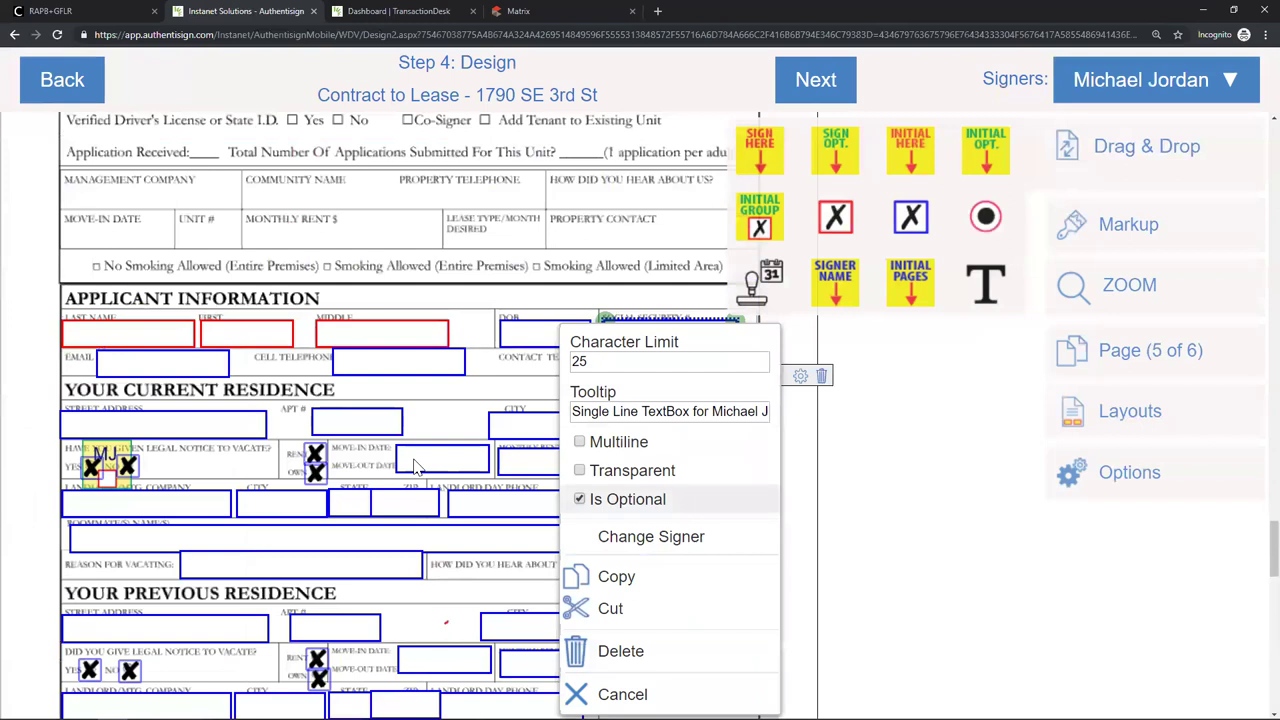
key("space")
key("Down")
key("Down")
key("Down")
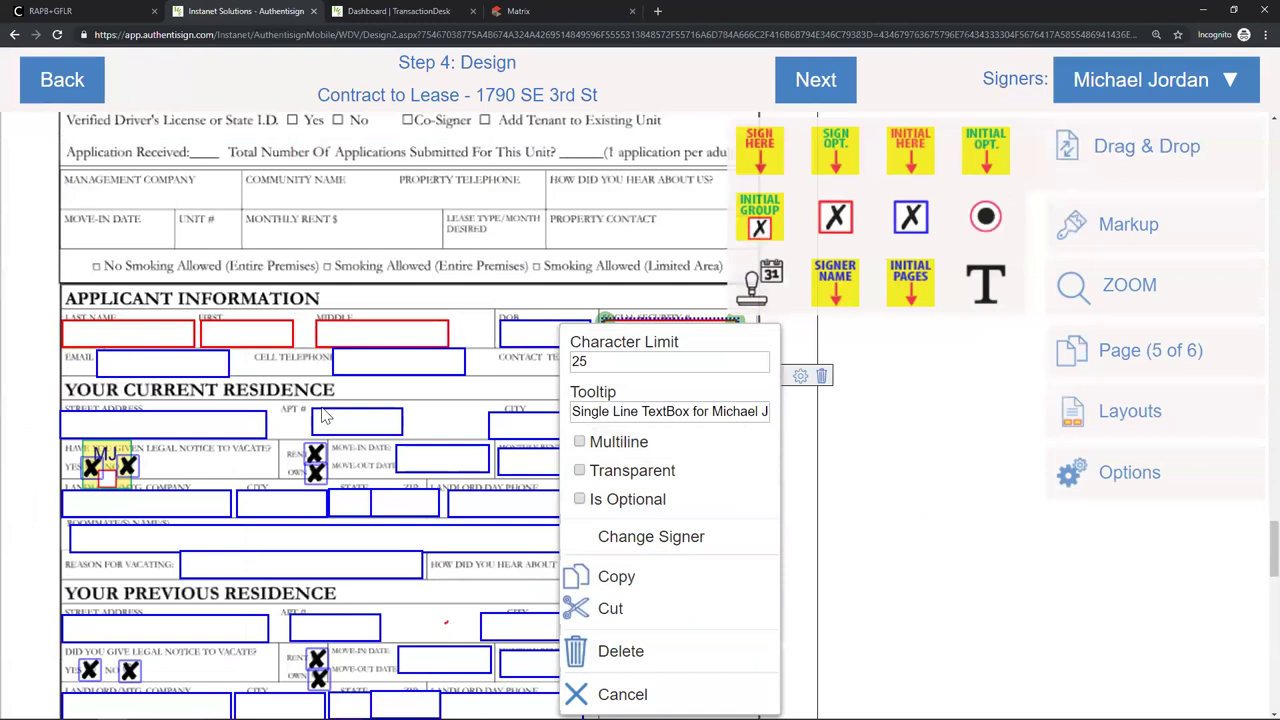
left_click(405, 370)
Reselect the Social Security field and bring its properties back up.
key("shift+Tab")
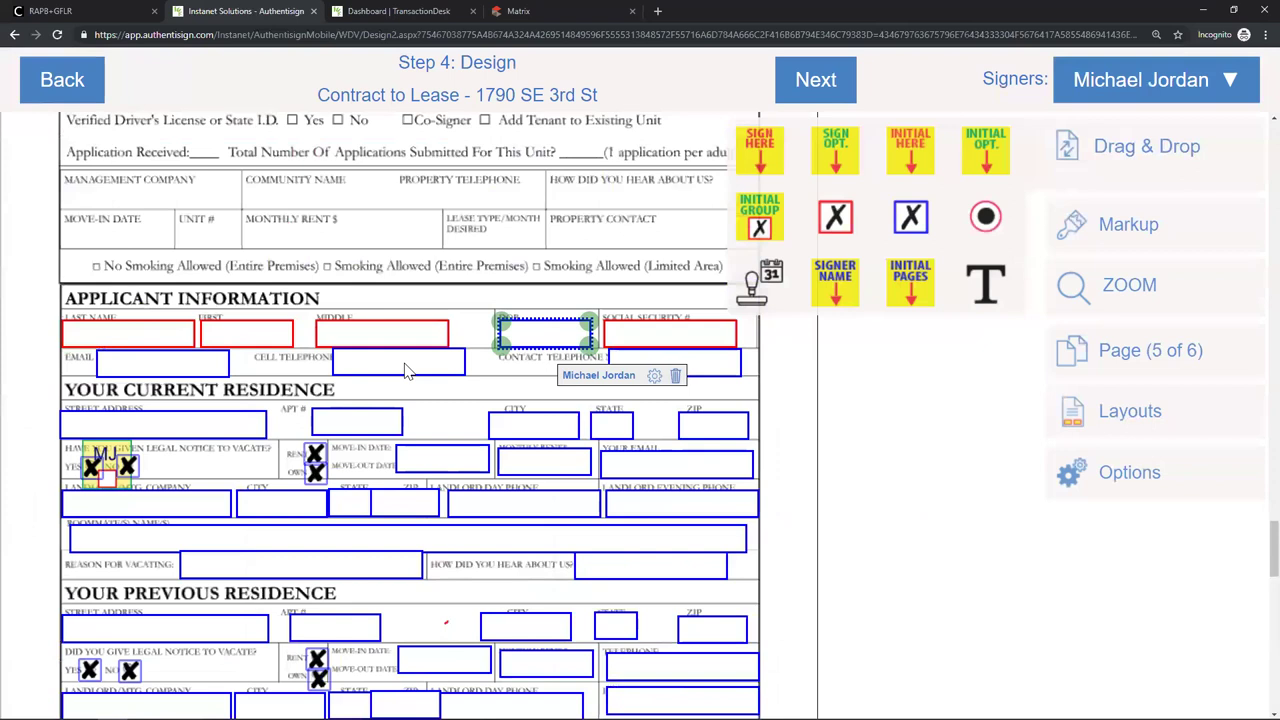
key("Tab")
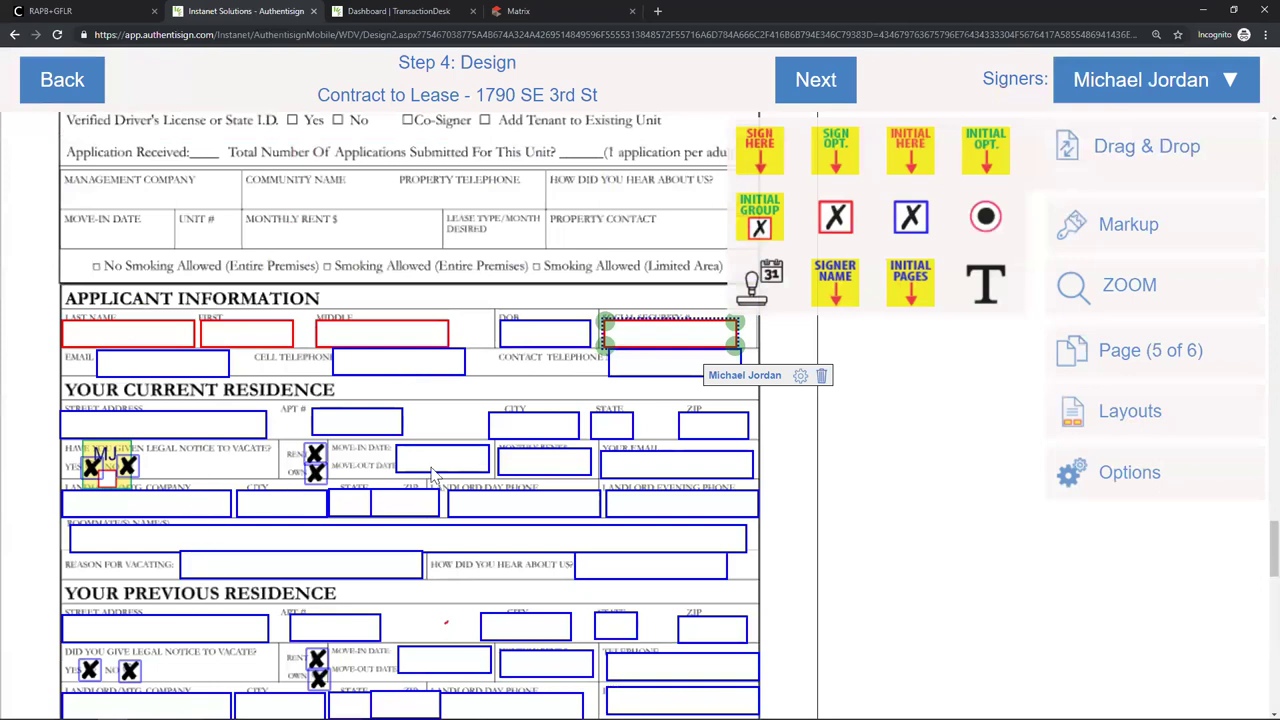
key("Return")
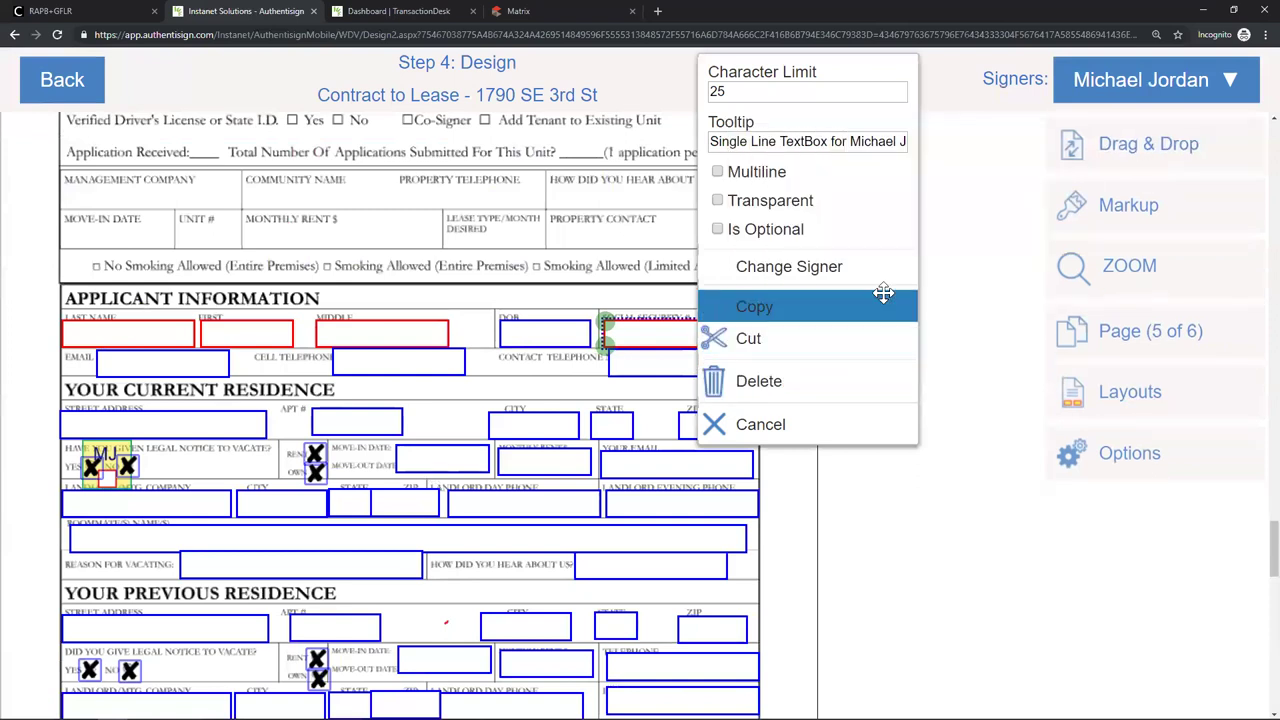
Paste a copy of the Social Security field beside the Your Previous Residence heading, then show Layouts.
left_click(883, 292)
key("ctrl+v")
key("Down")
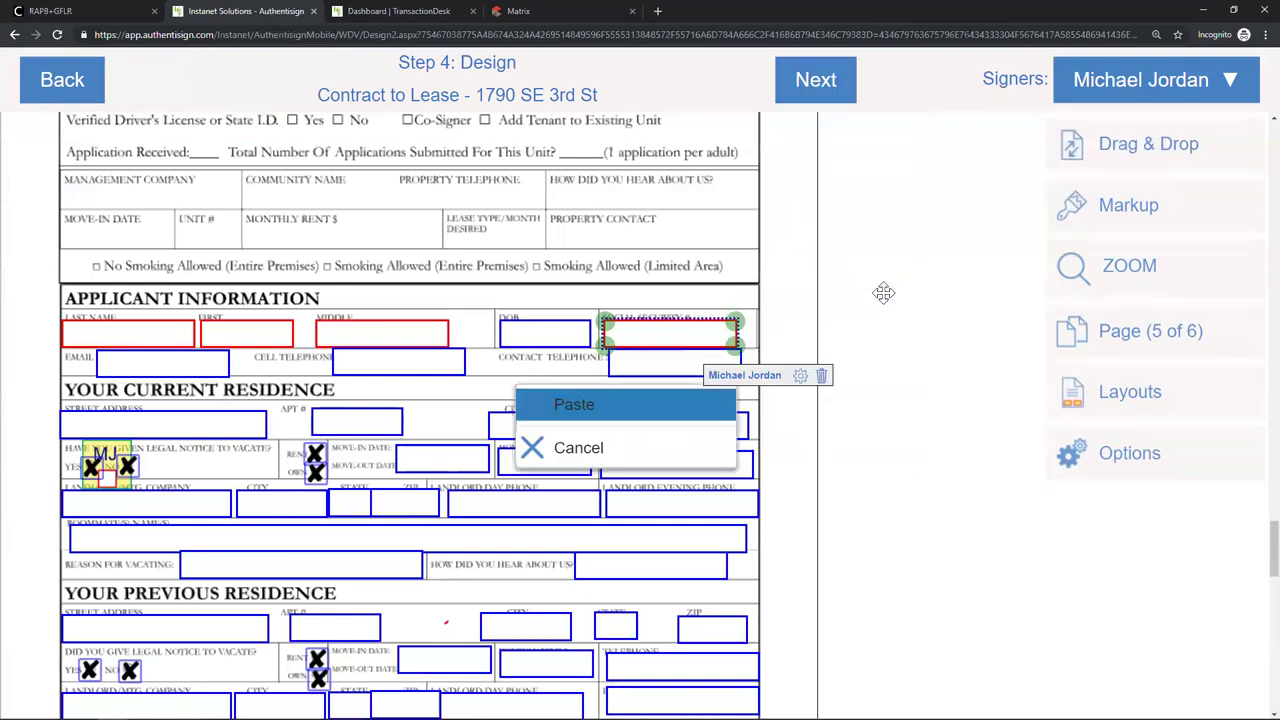
key("Return")
left_click_drag(509, 405, 395, 608)
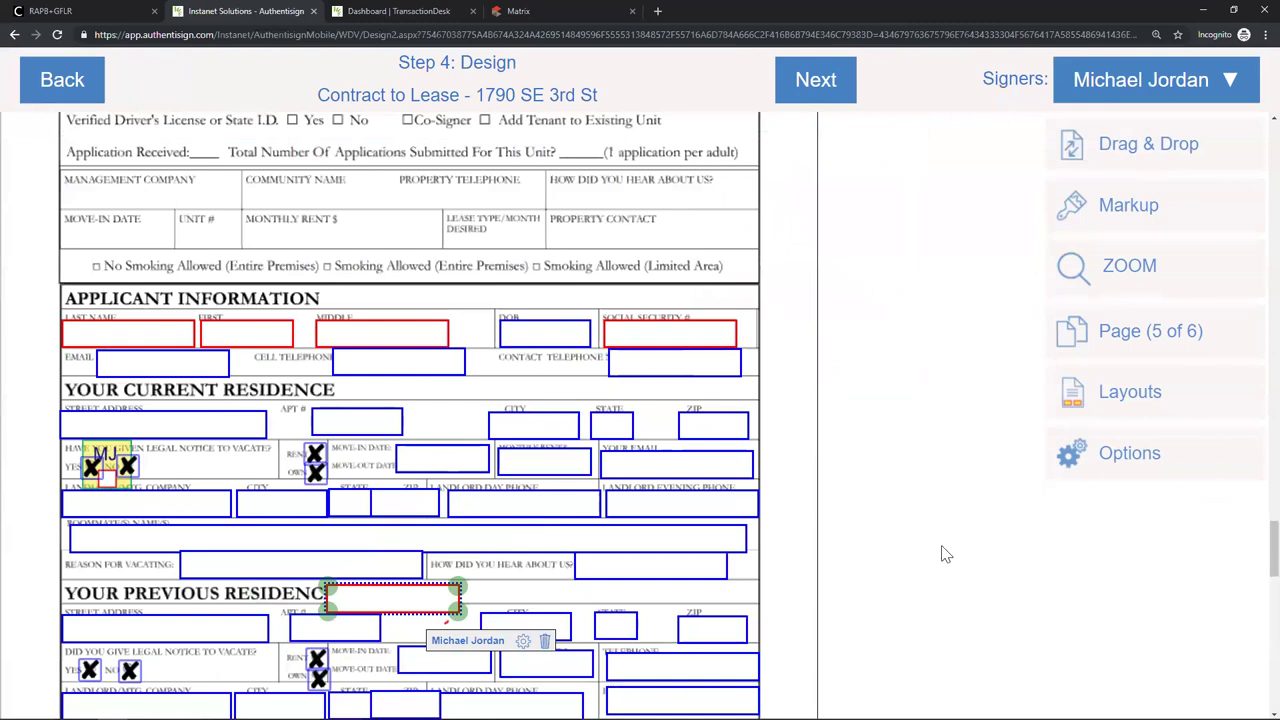
left_click(1122, 397)
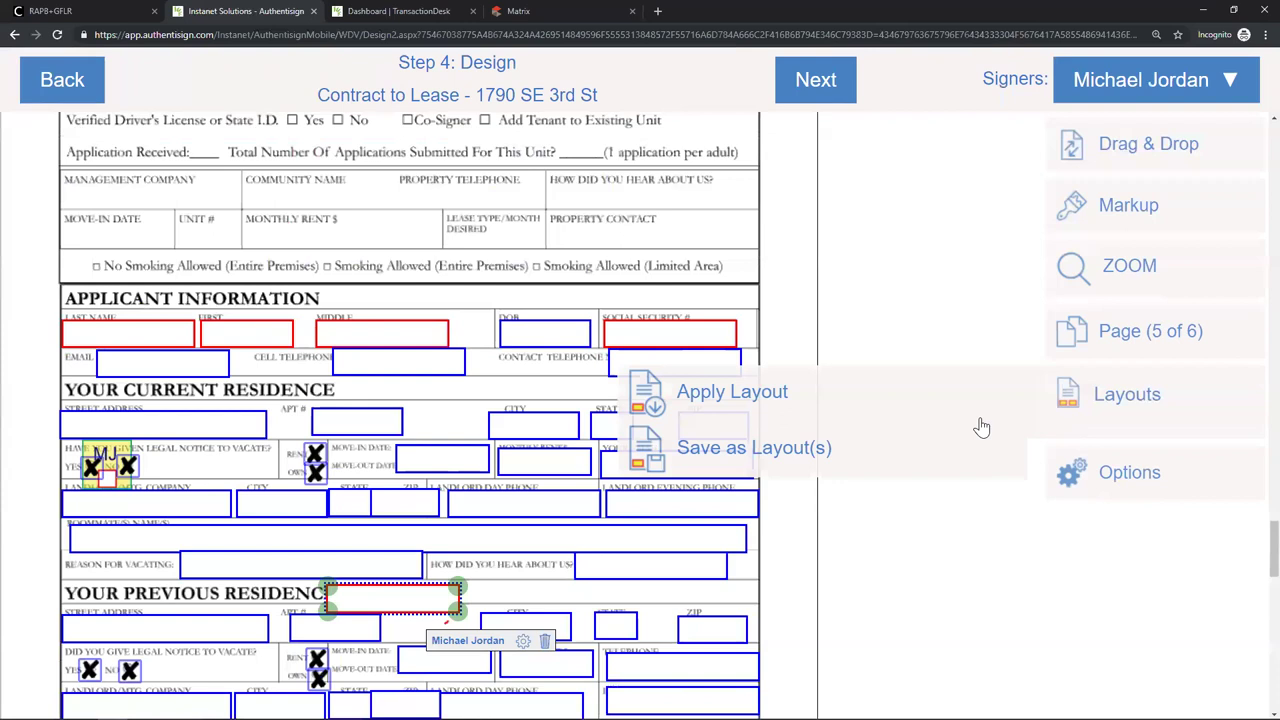
Switch from Layouts to the Drag & Drop palette of field types, hiding and reshowing it.
left_click(1121, 140)
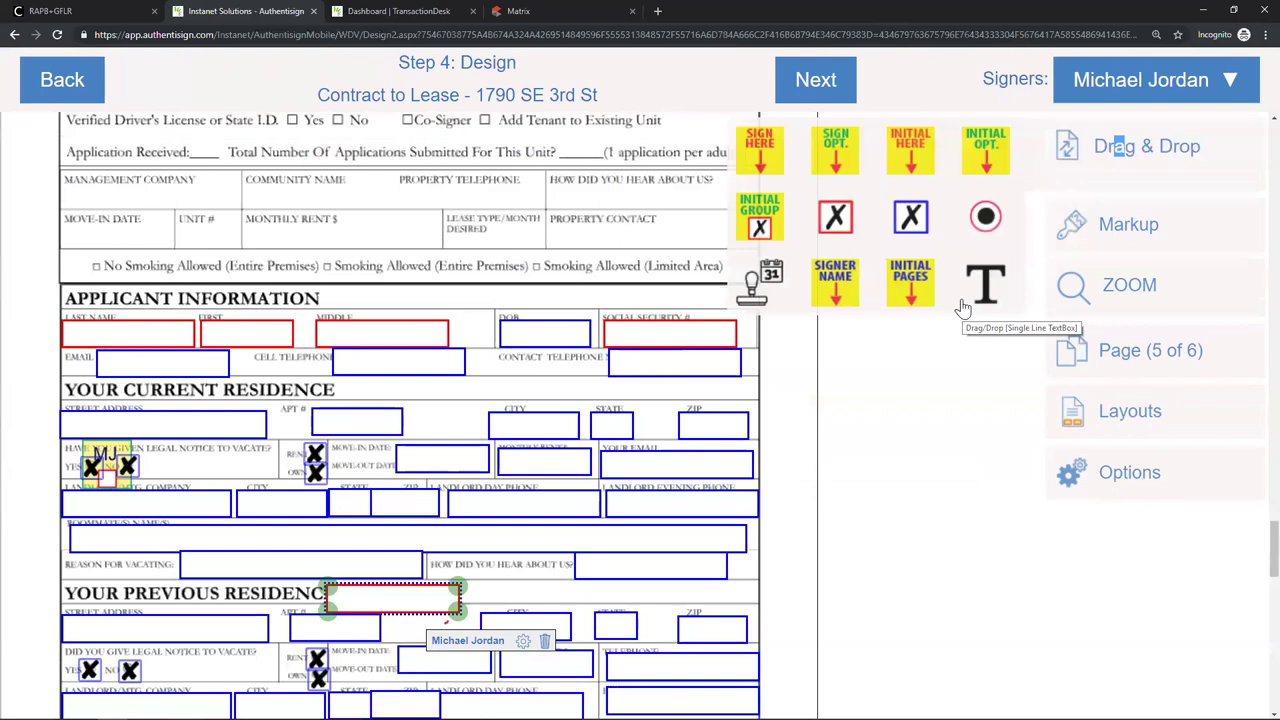
left_click(881, 512)
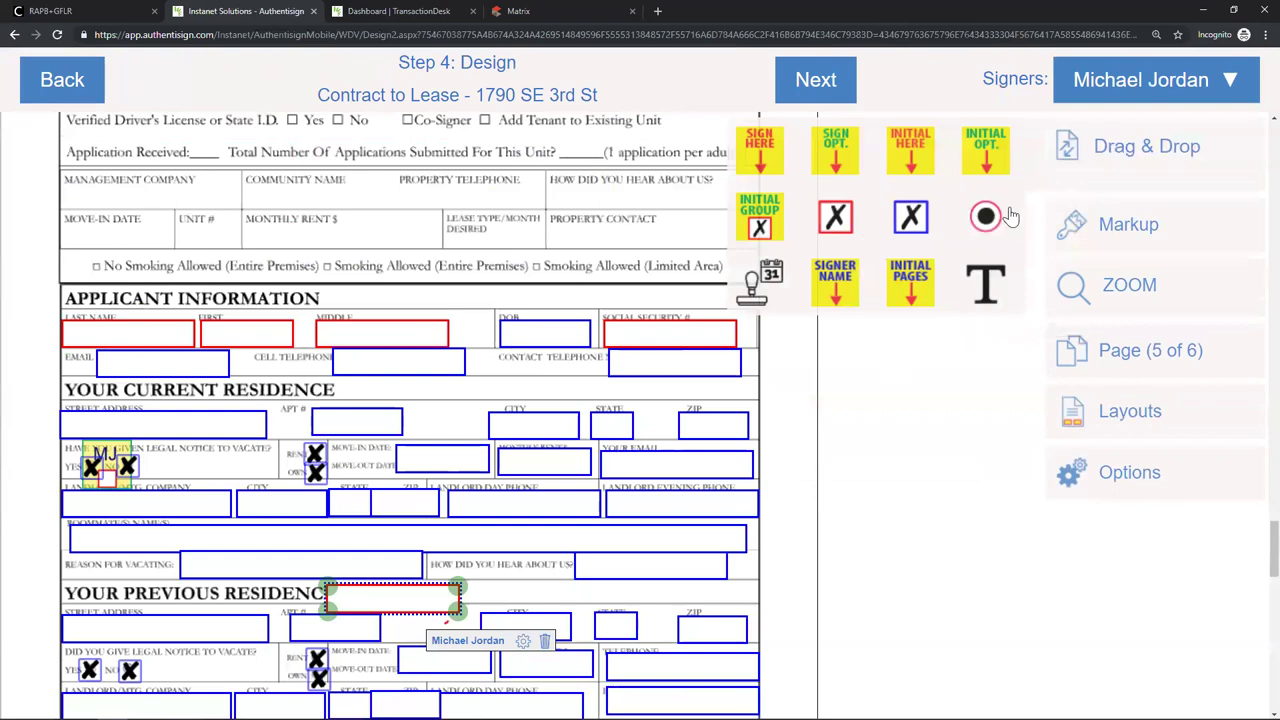
left_click(1095, 164)
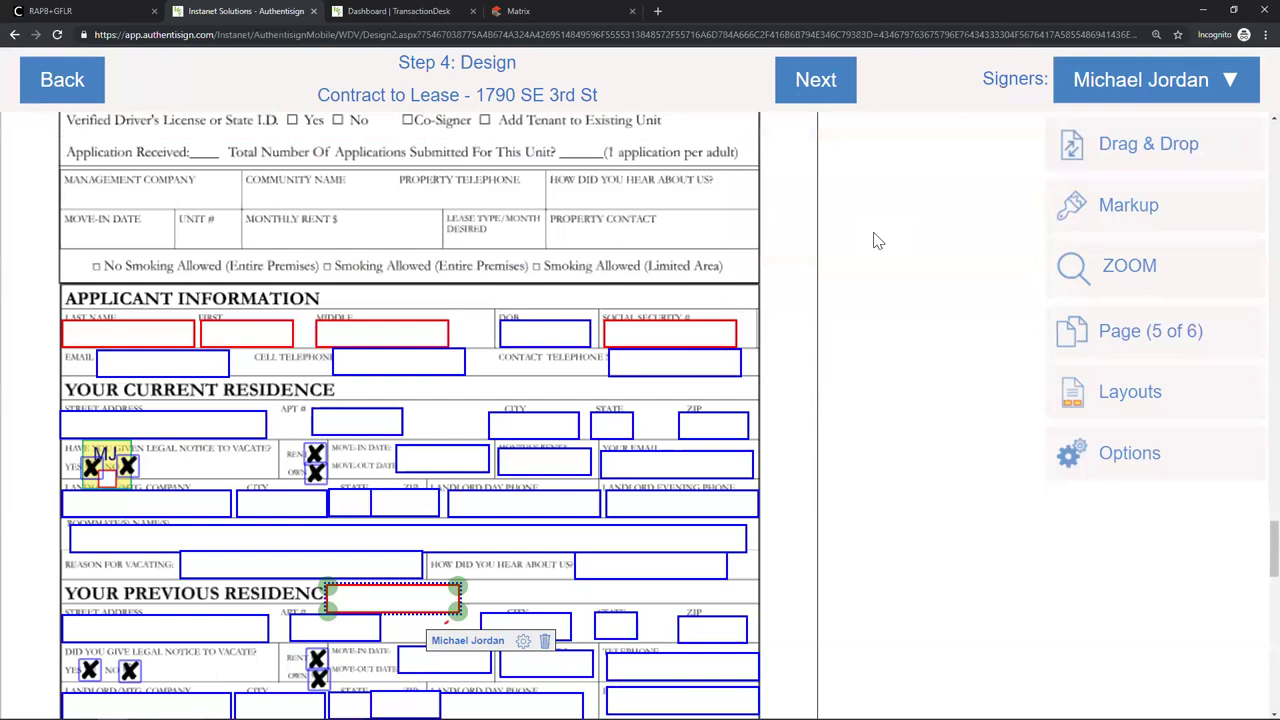
left_click(1092, 156)
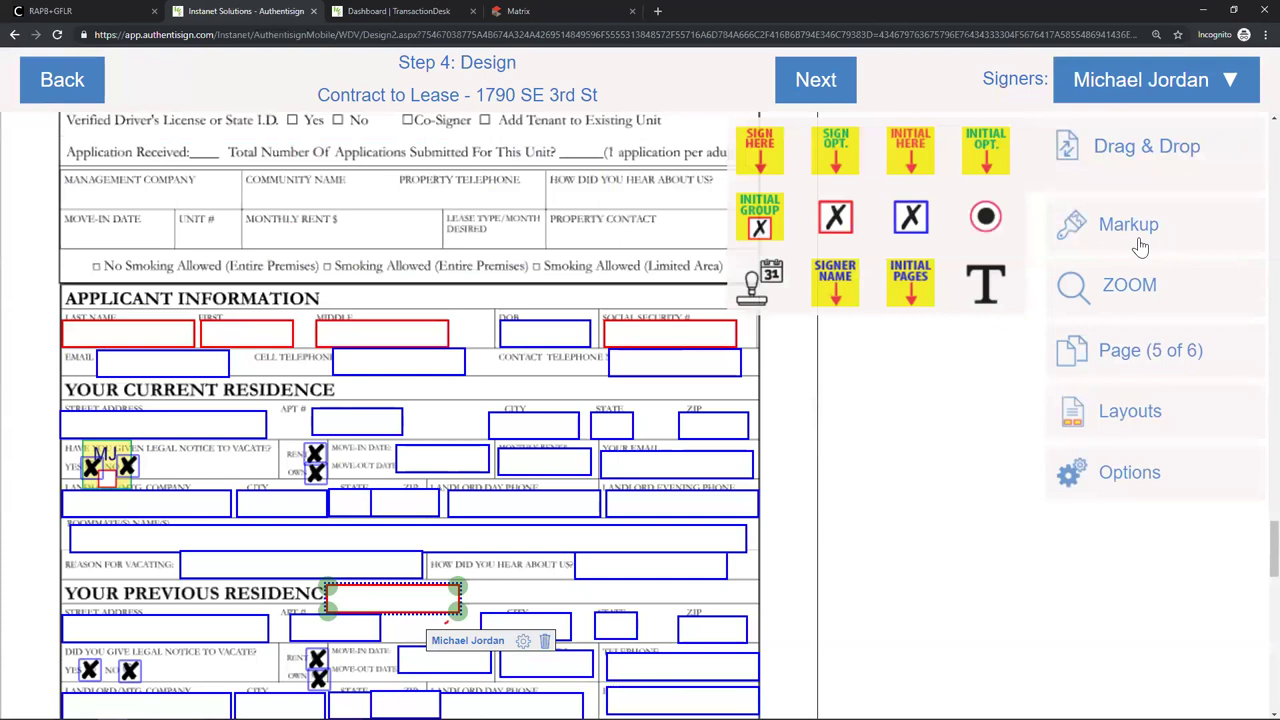
Attempt to finish the design step and dismiss the missing mandatory signing blocks warning.
scroll(930, 518, "down", 4)
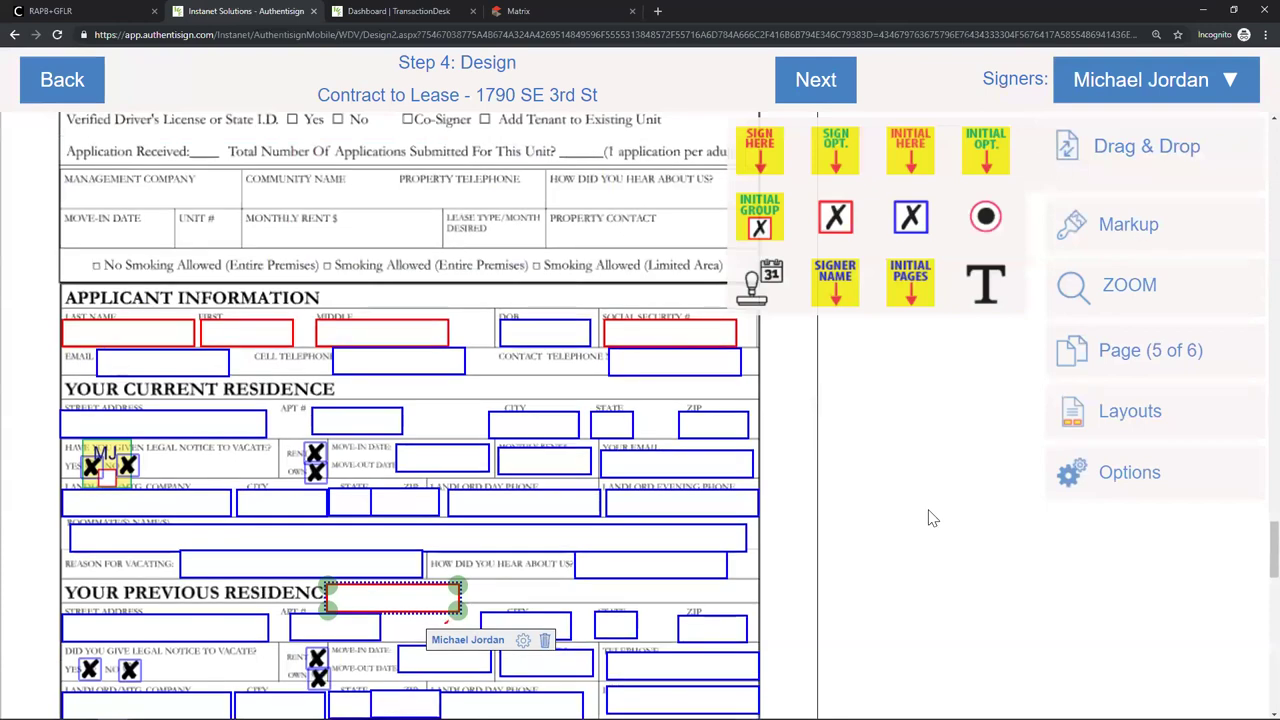
scroll(930, 518, "down", 12)
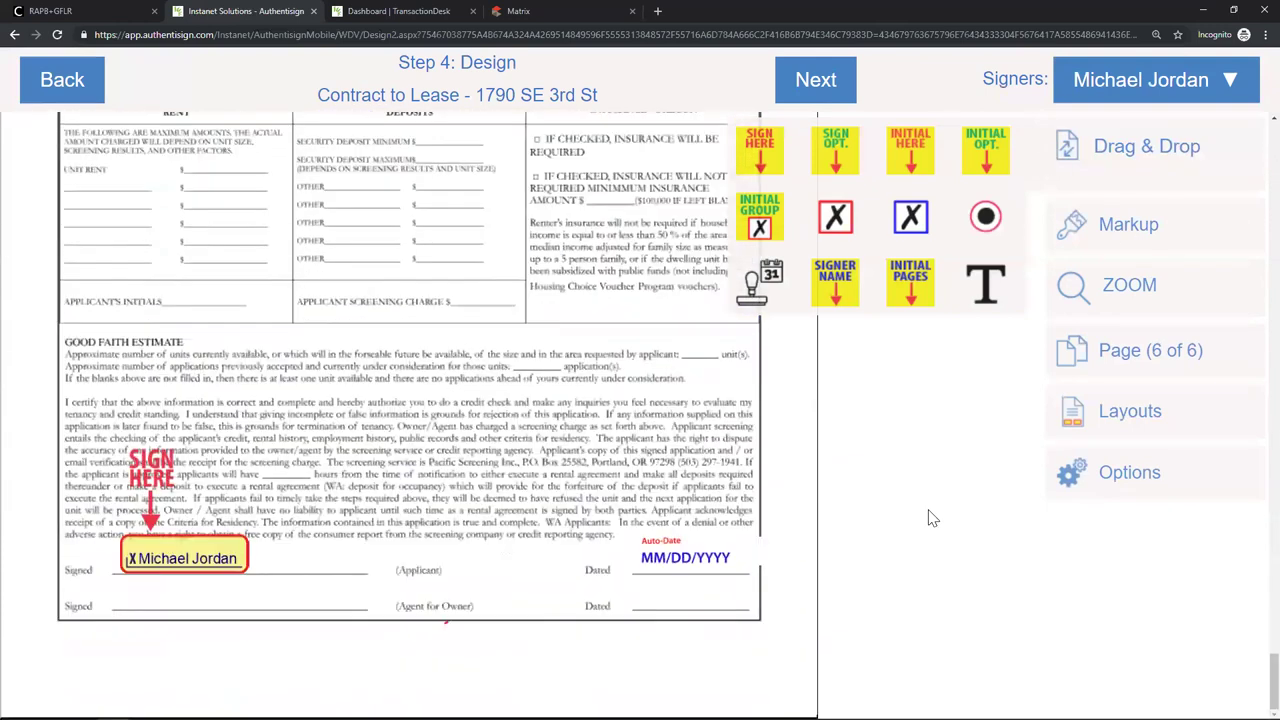
scroll(565, 570, "up", 10)
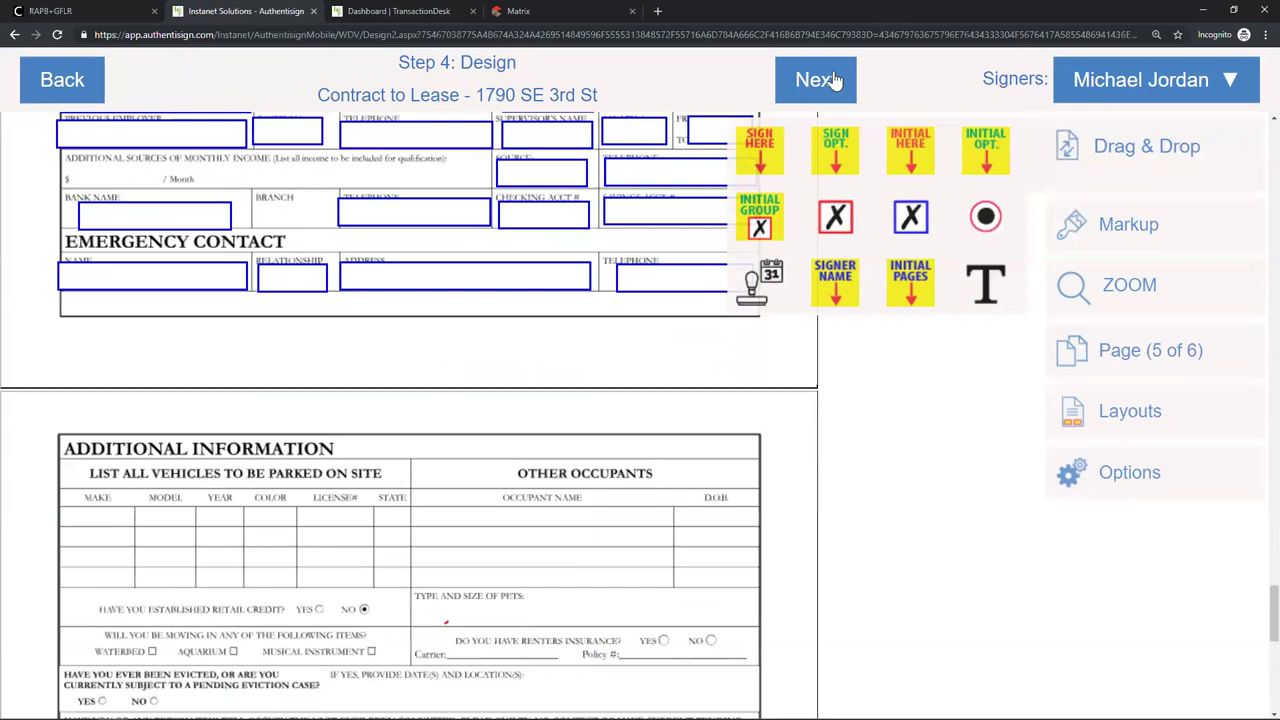
left_click(838, 86)
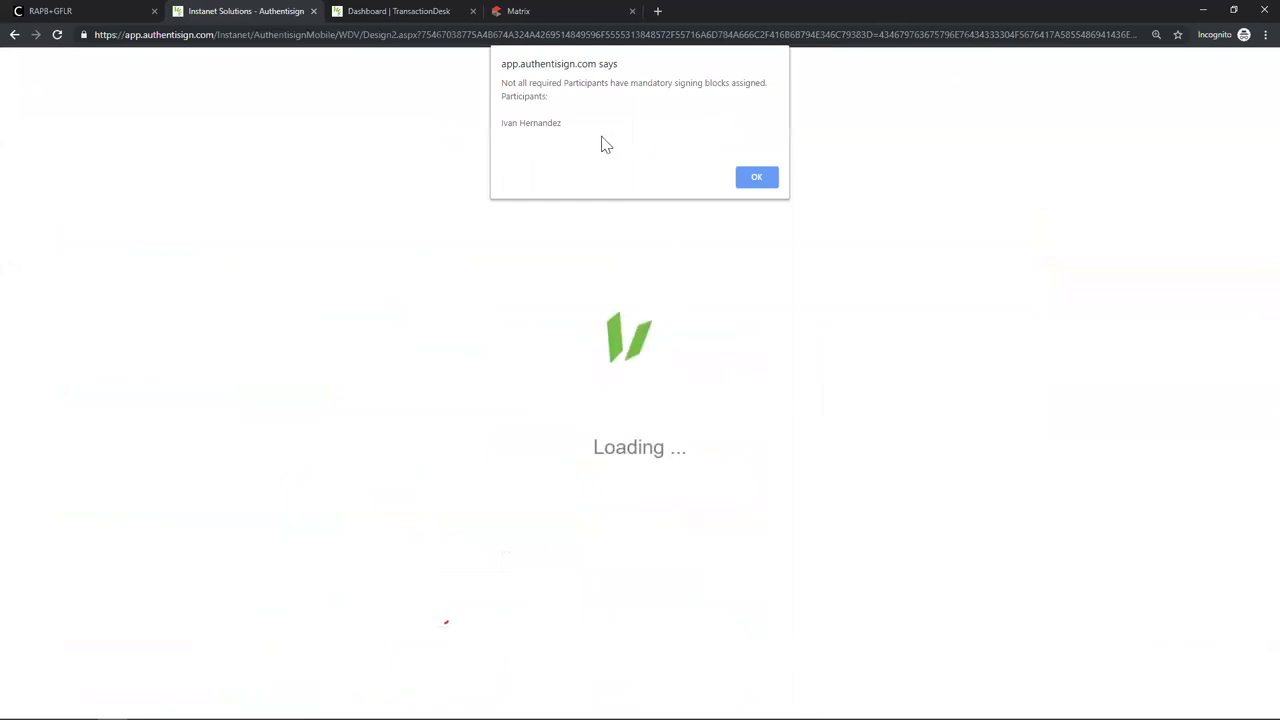
key("Return")
Scroll up to the Addendum to Contract on page 4 of 6.
scroll(414, 171, "up", 7)
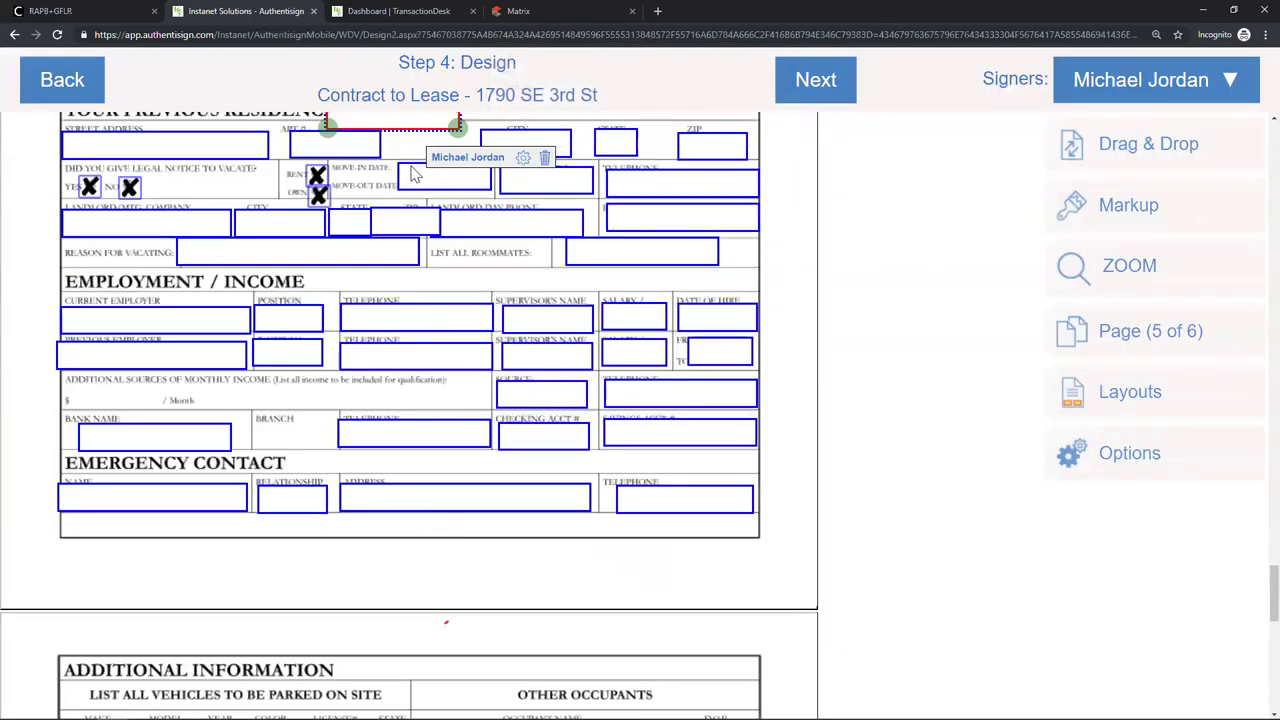
scroll(414, 171, "up", 10)
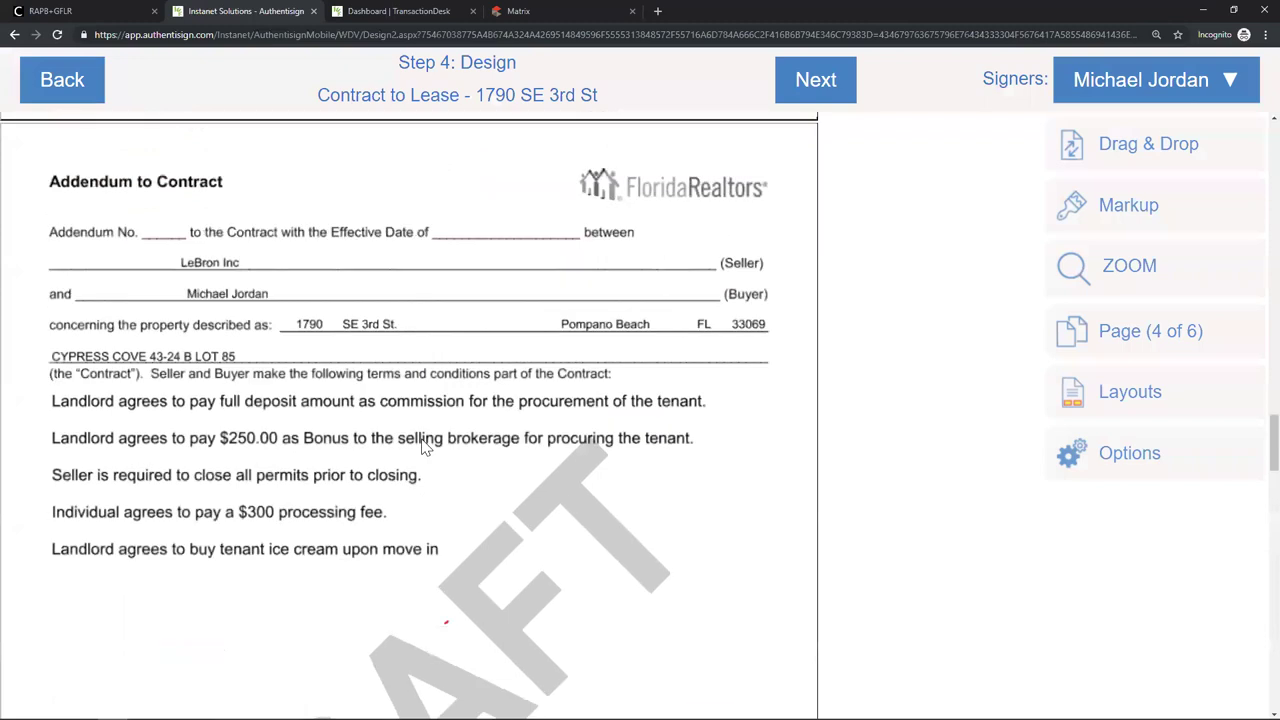
scroll(415, 445, "down", 3)
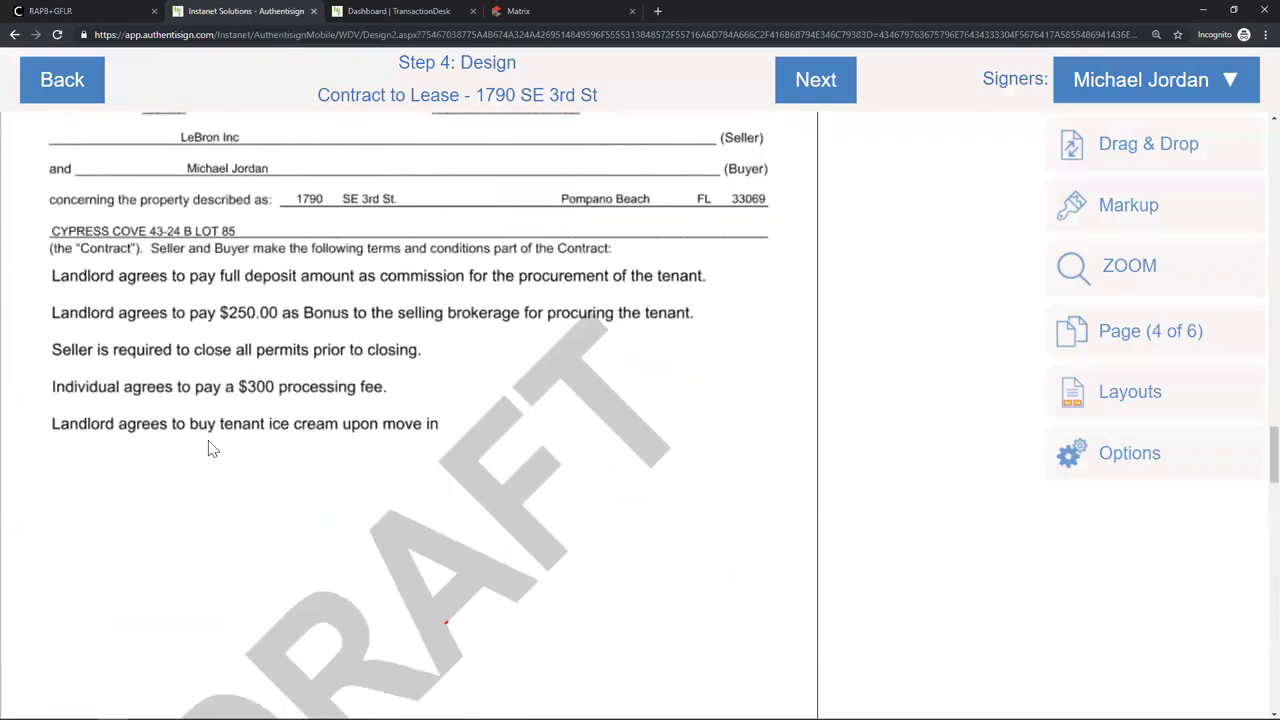
scroll(355, 487, "up", 2)
scroll(355, 487, "up", 4)
scroll(380, 477, "down", 5)
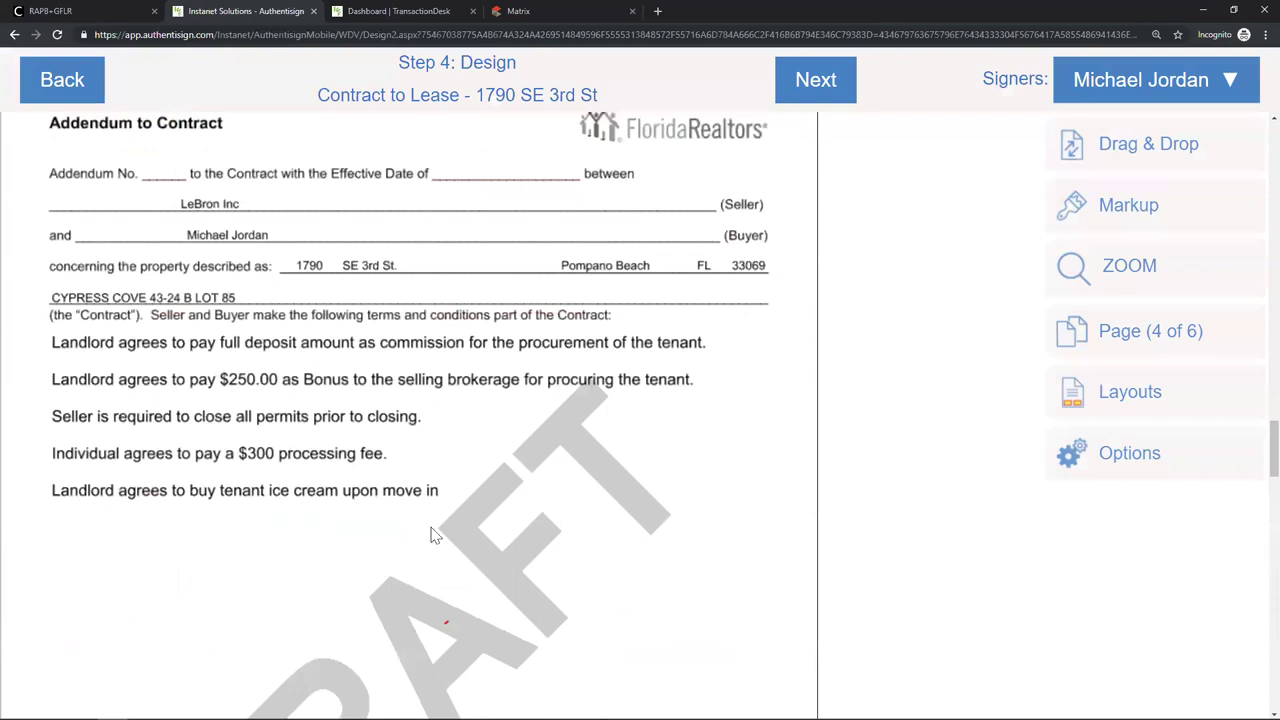
Make the agent the active signer, drop an Initial Here field after 'upon move in', and continue.
left_click(1108, 88)
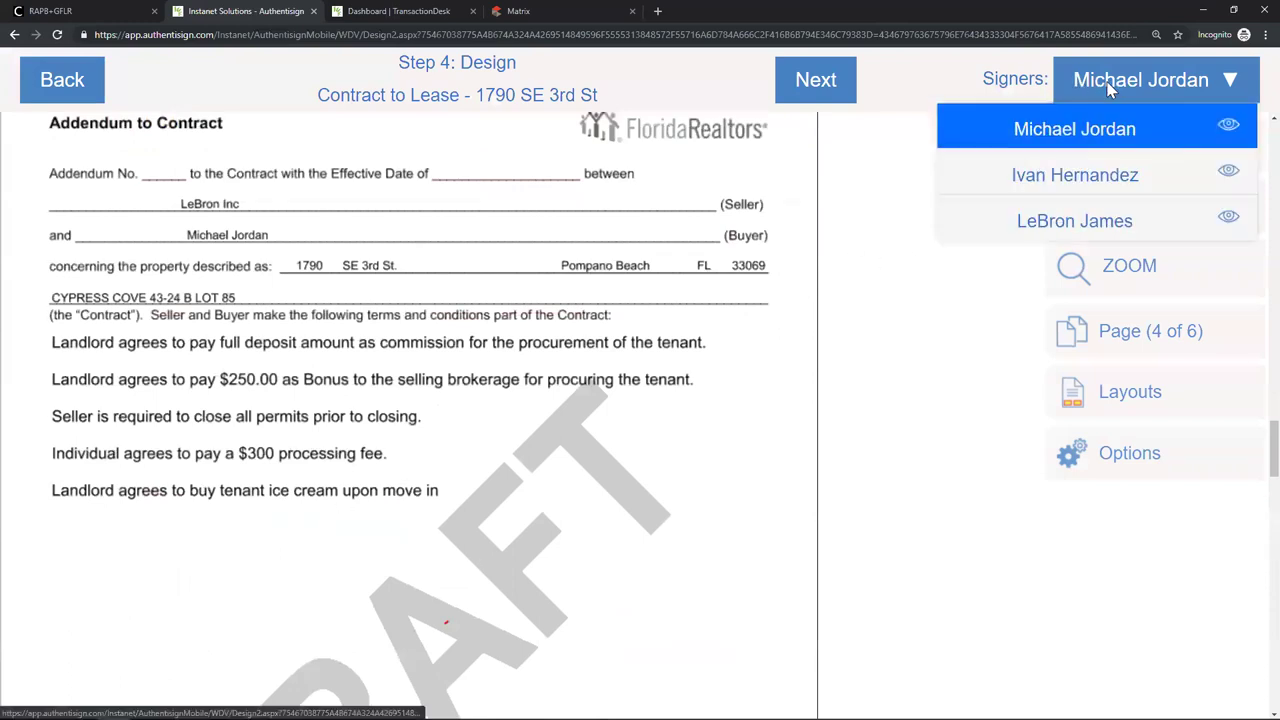
left_click(1063, 177)
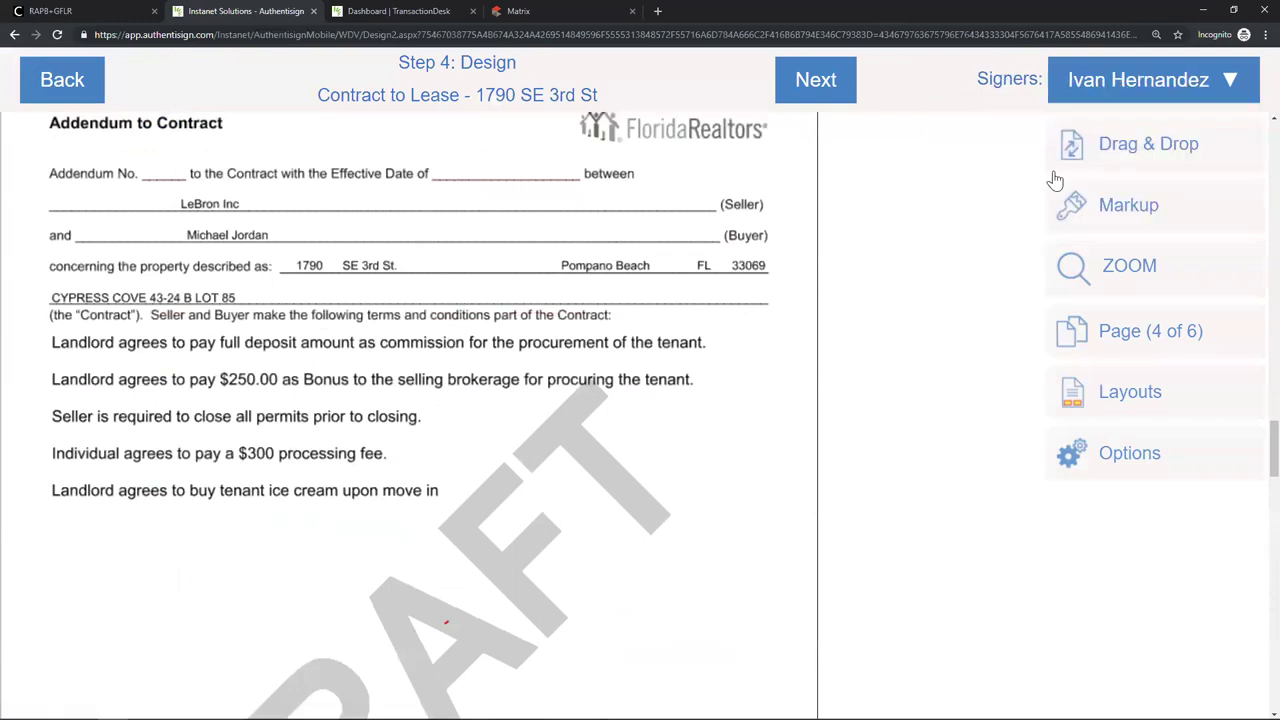
left_click(1118, 155)
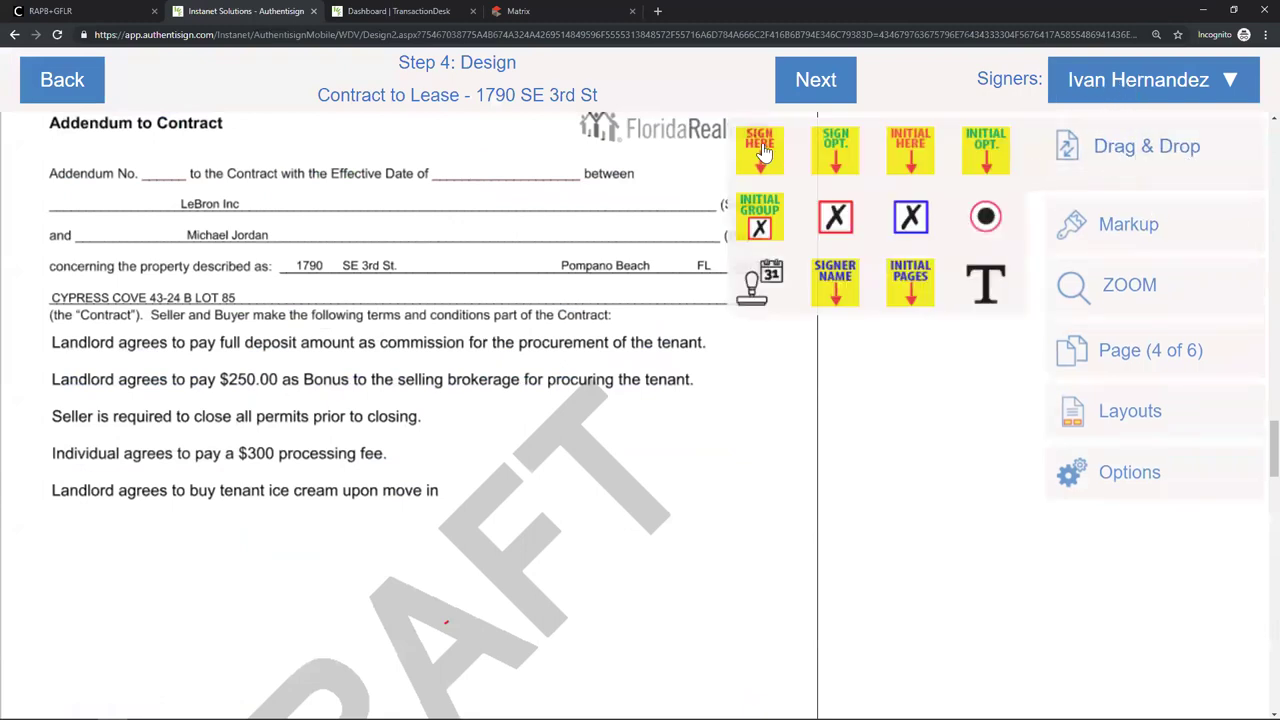
left_click_drag(928, 175, 474, 494)
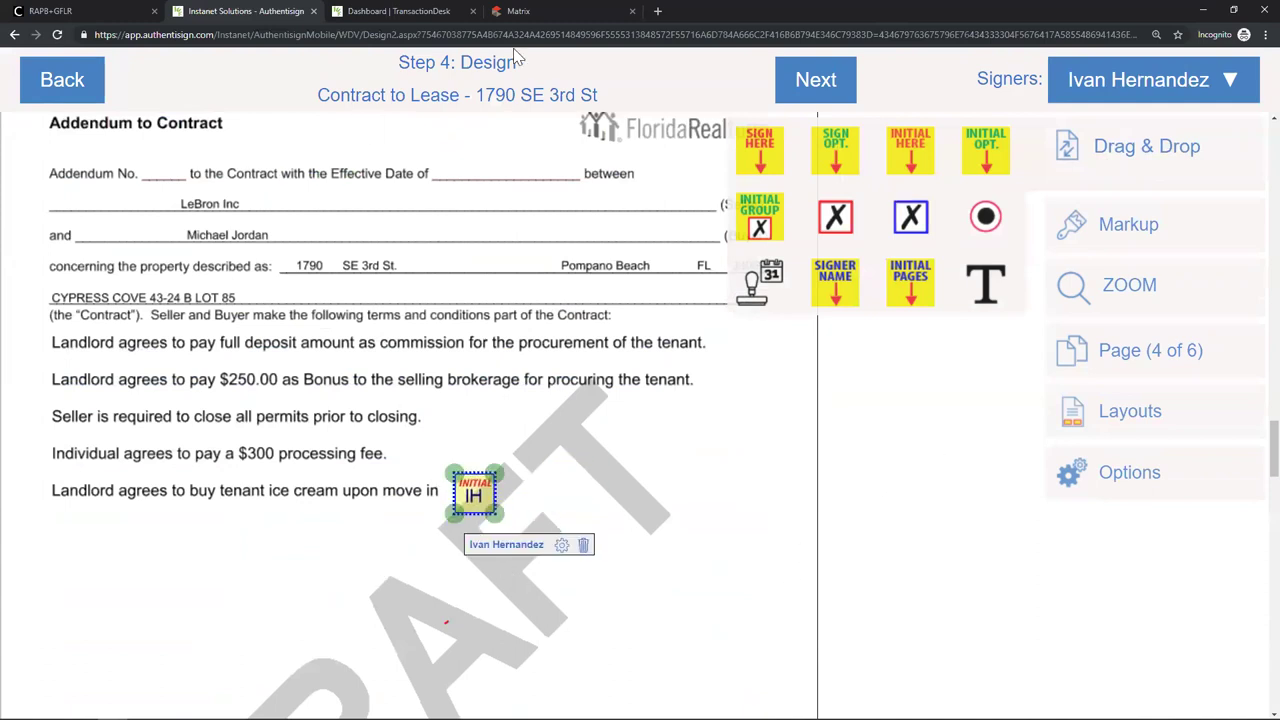
left_click(819, 92)
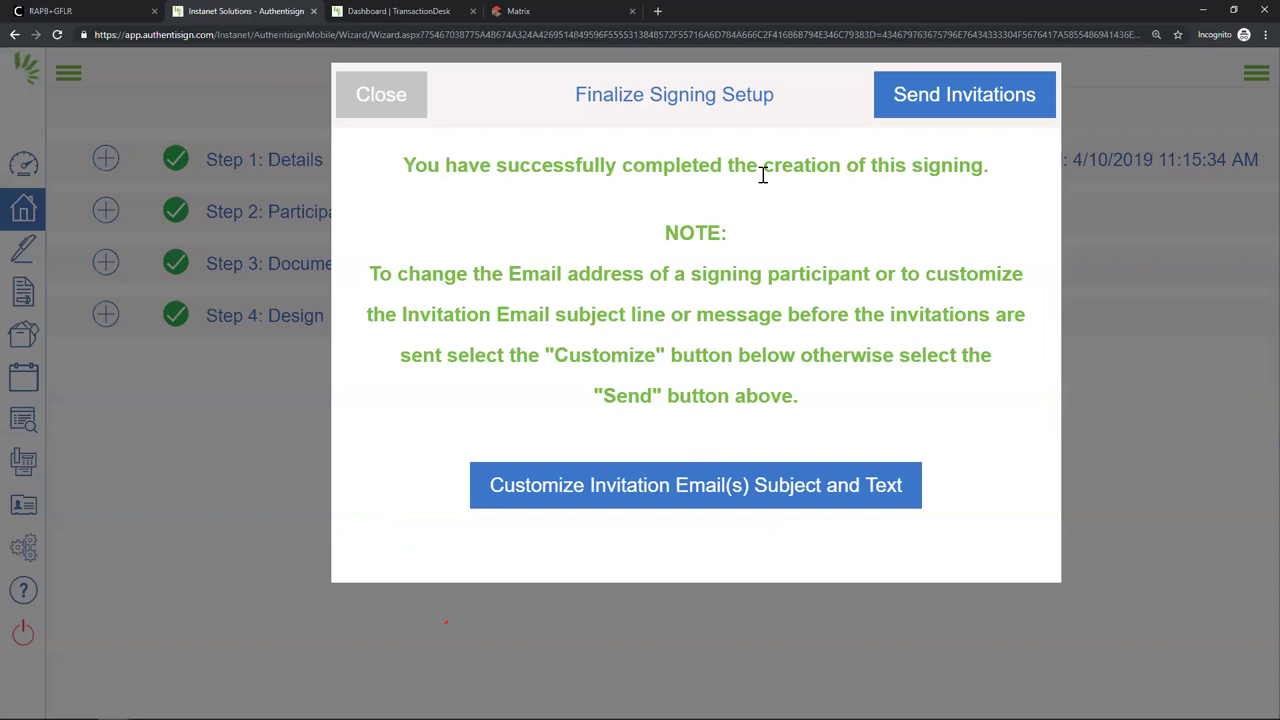
In the invitation email form, set the buyer's subject to 'Contract to Lease attached'.
key("Tab")
key("Return")
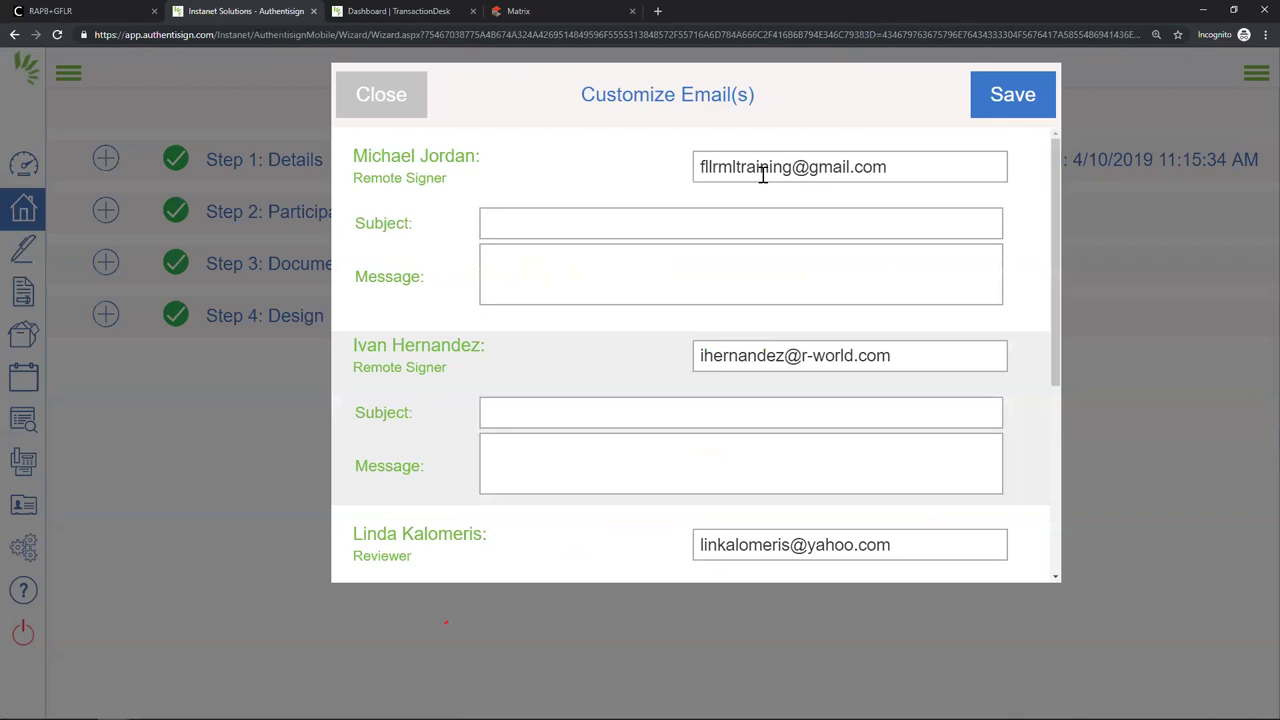
left_click(415, 204)
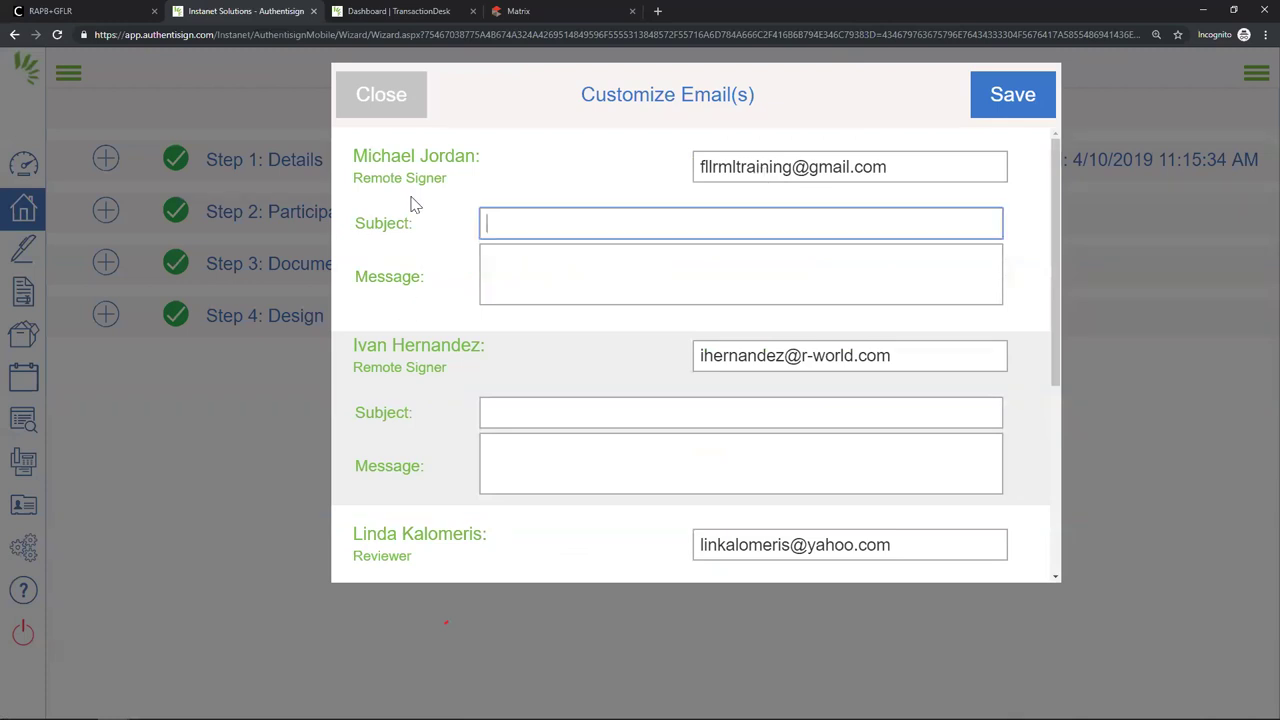
type("Contract to Least a")
key("BackSpace")
key("BackSpace")
key("BackSpace")
type("e attached")
Write the buyer's message asking them to review the lease and rental application, signed with the agent's name.
key("Tab")
type("Michael,")
key("Return")
key("Return")
type("T")
key("BackSpace")
type("Please")
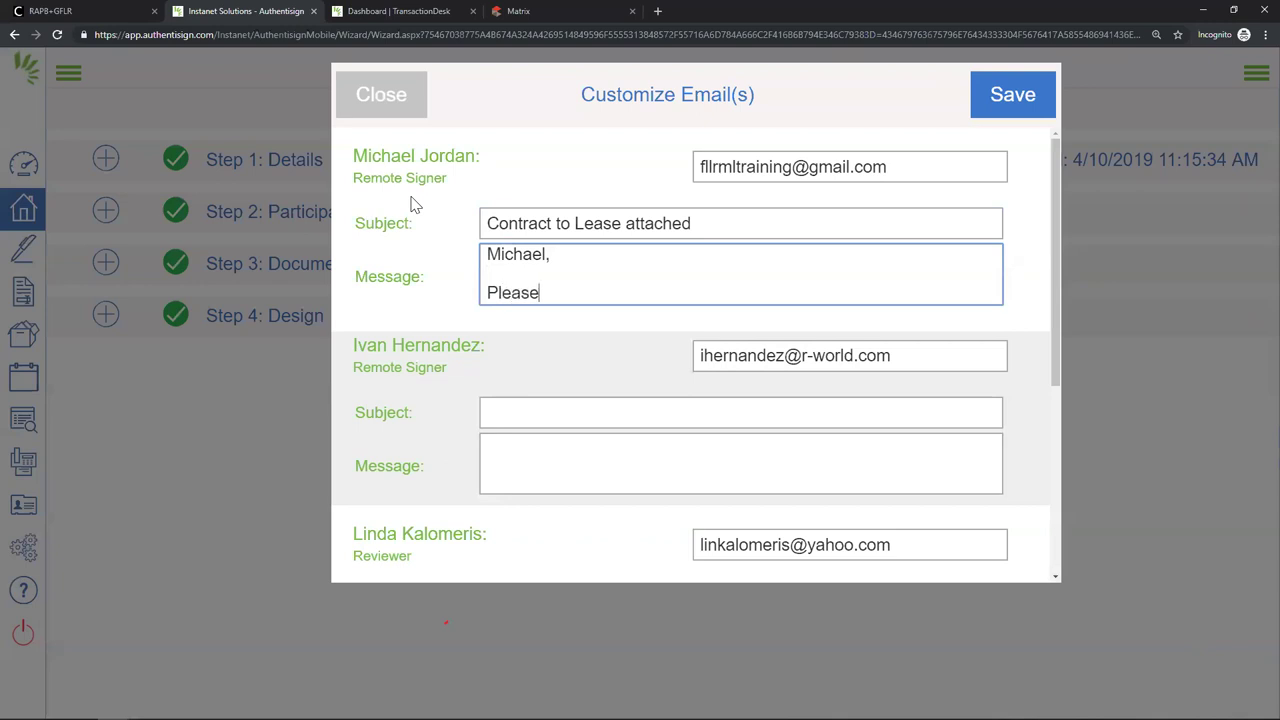
type(" review the cont")
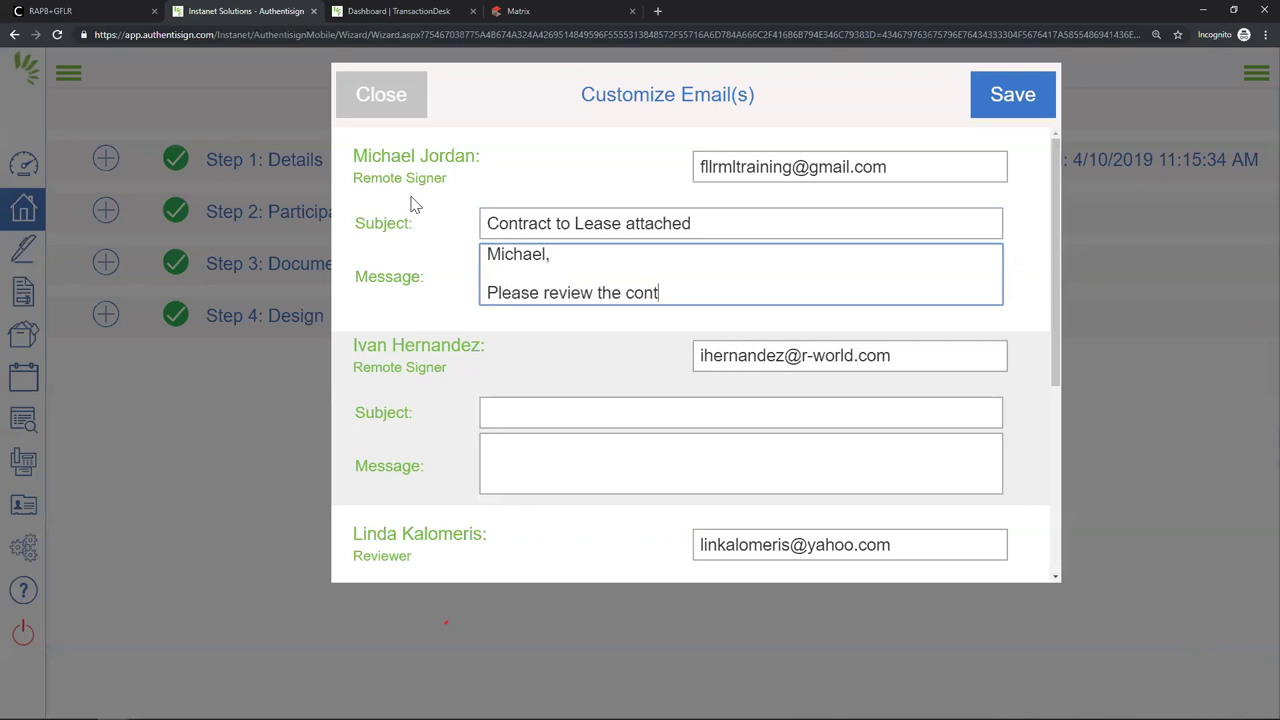
type("ract to lease so that we")
key("BackSpace")
key("BackSpace")
type("w")
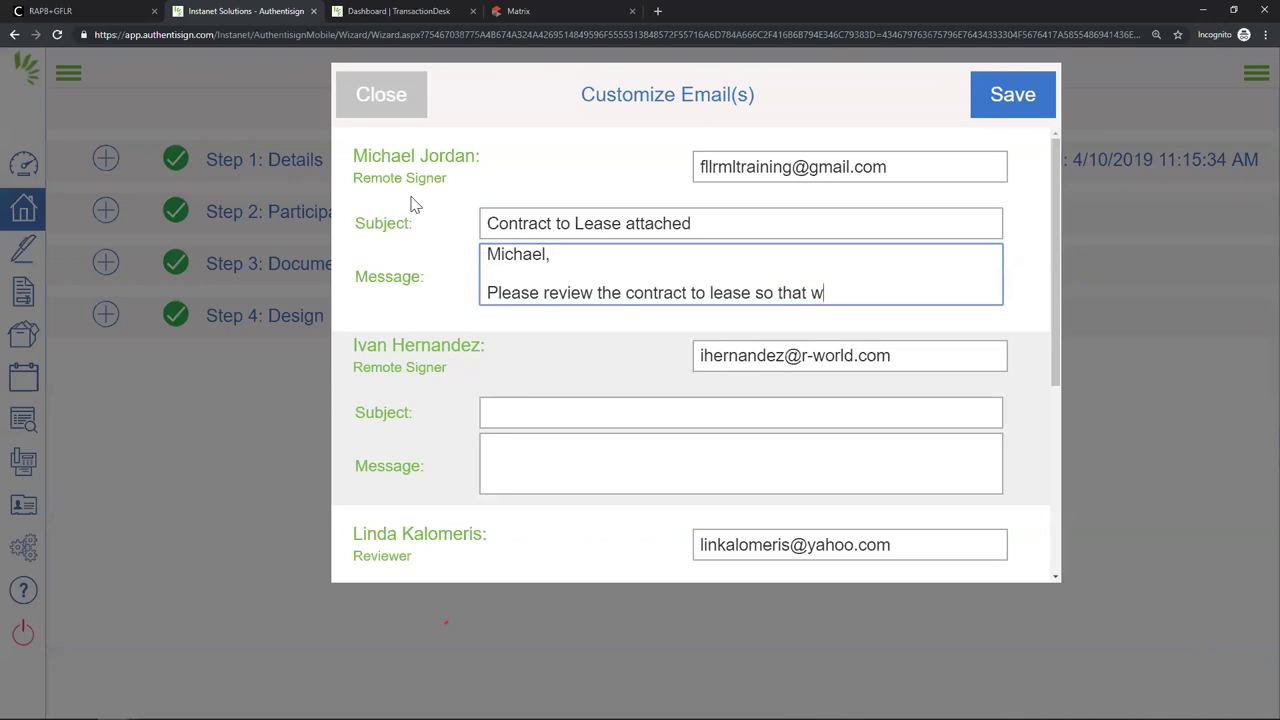
type("e may send to ")
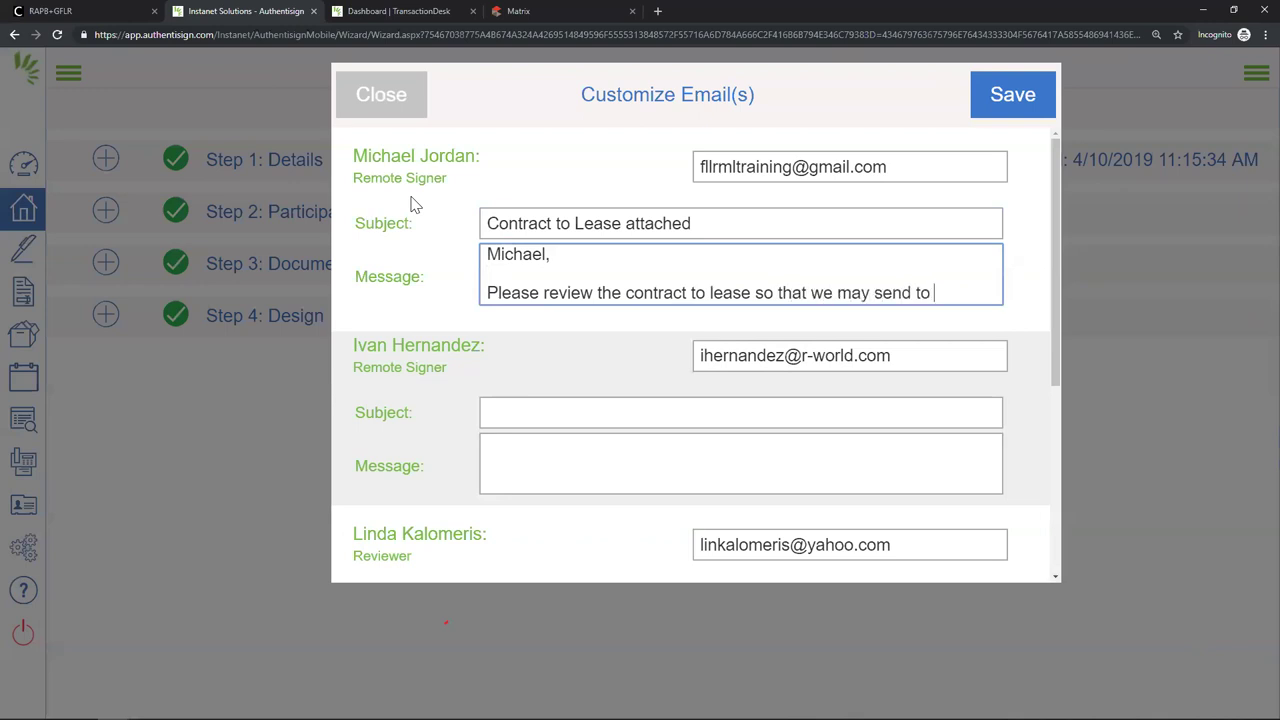
type("your future l")
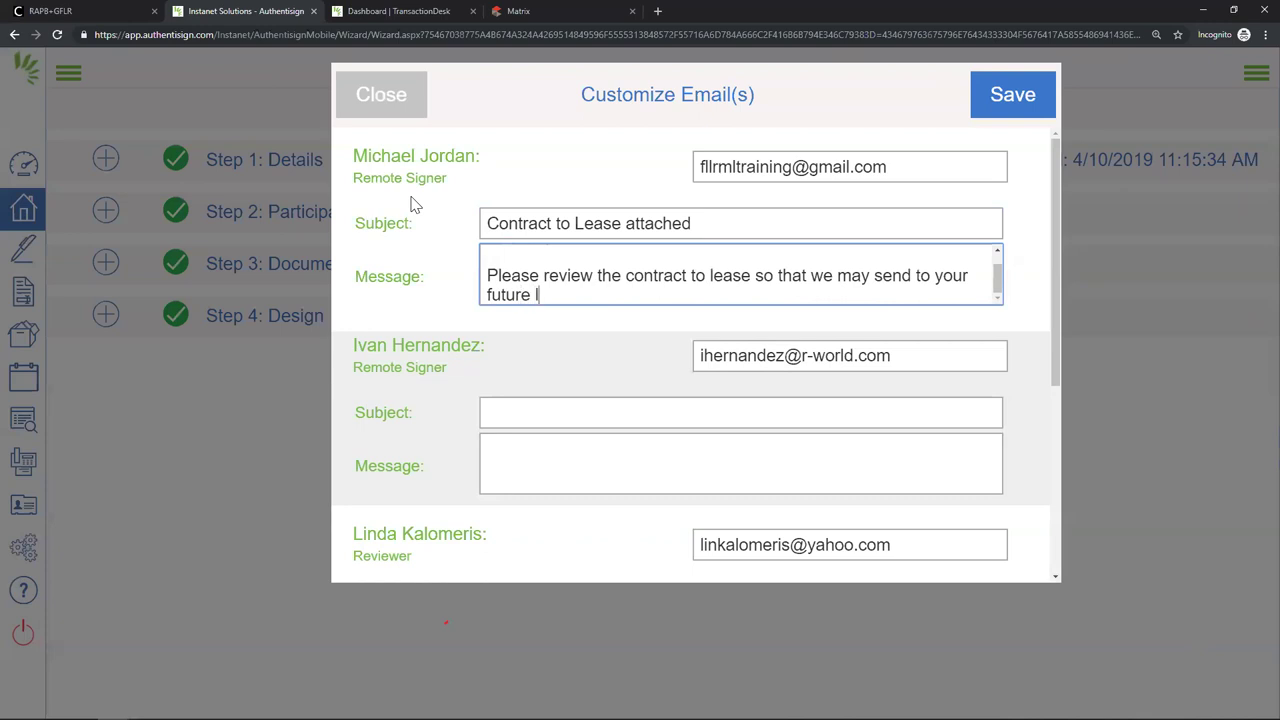
type("andlord. I ha")
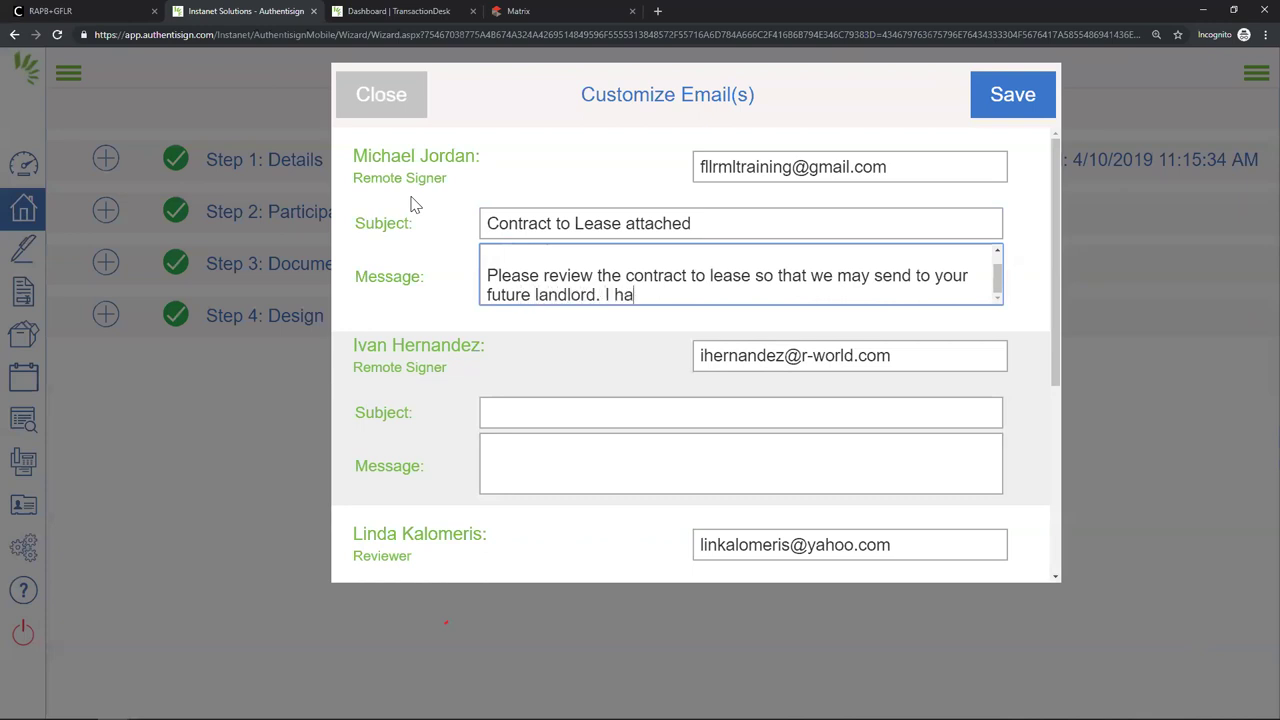
type("ve also include")
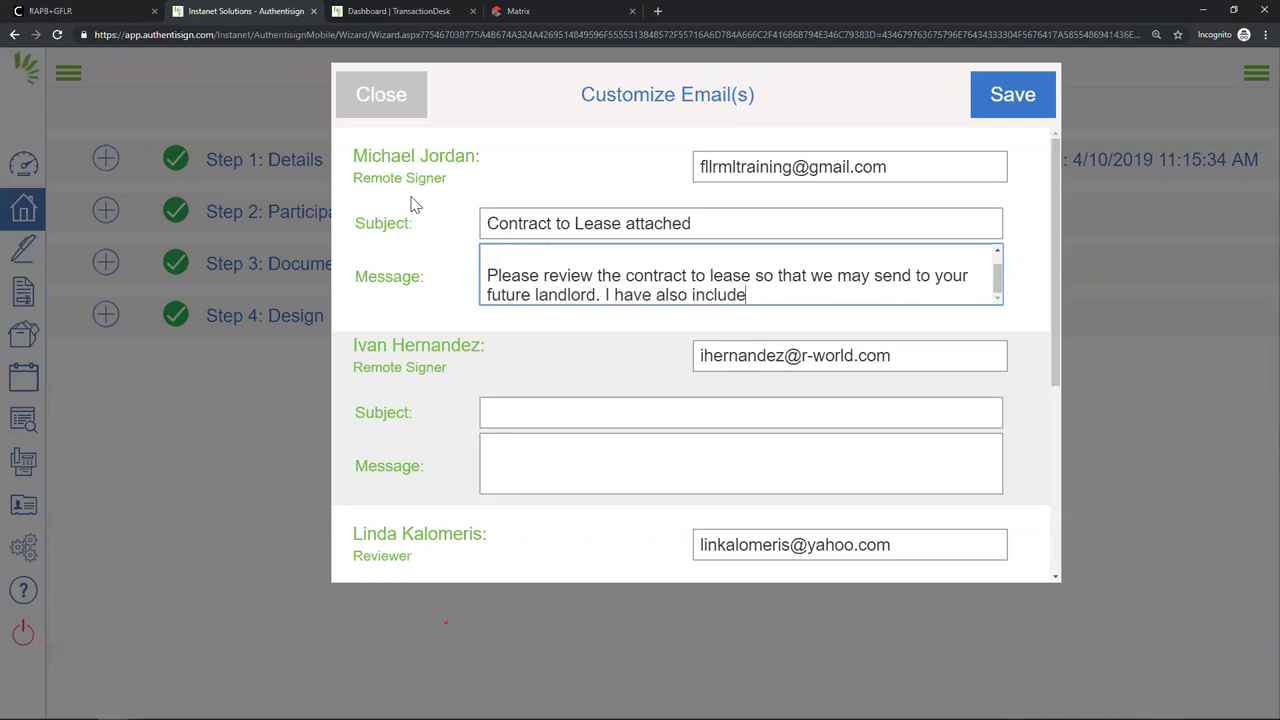
type("d a rental application")
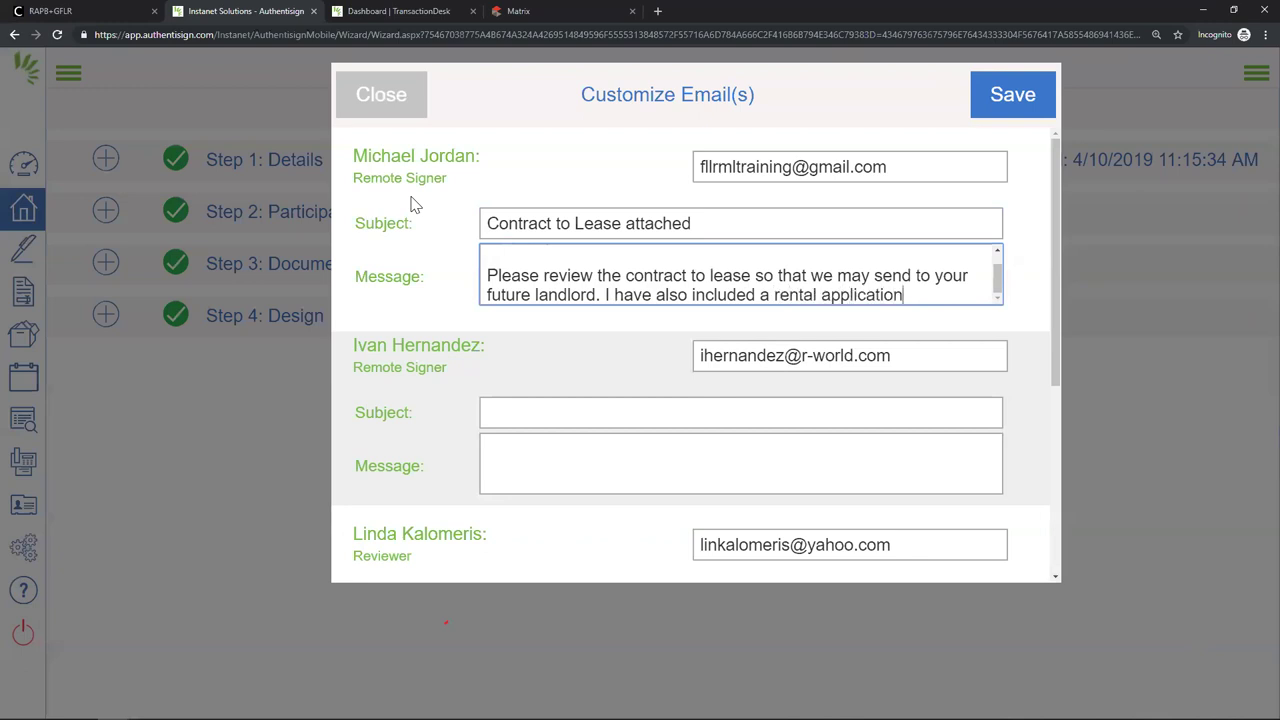
type(" that you may fil")
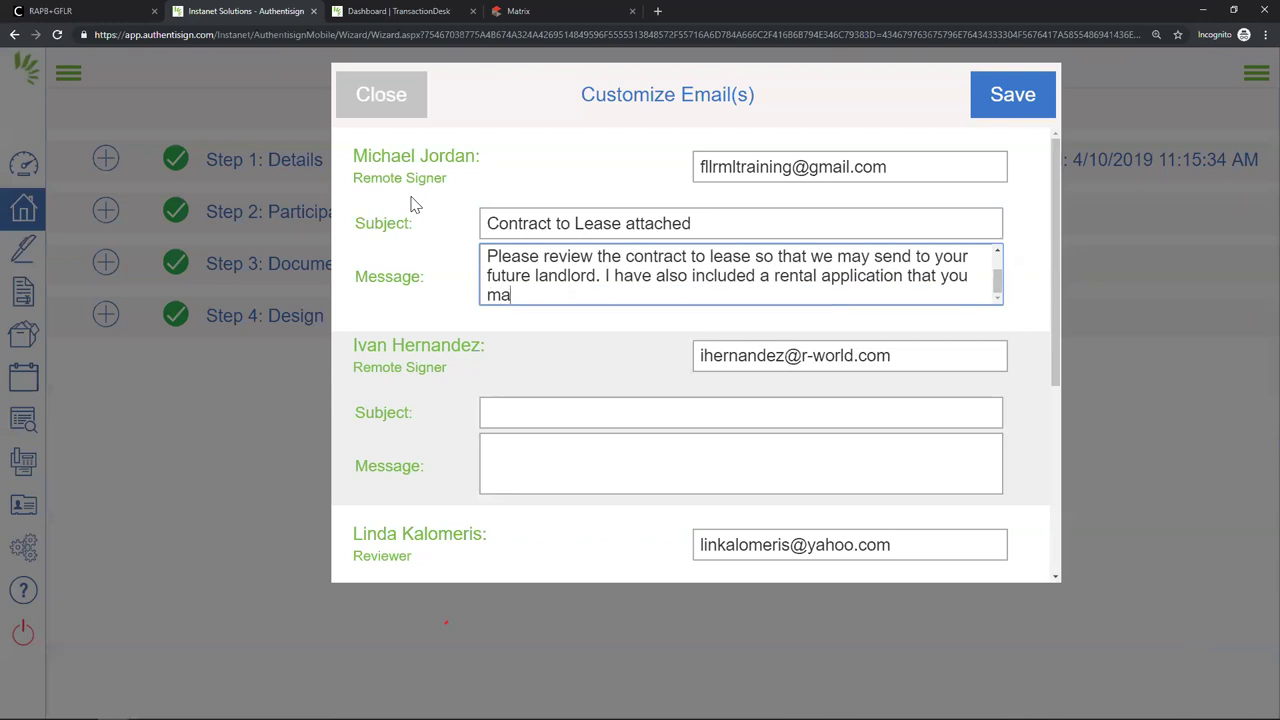
type("l in")
key("BackSpace")
type("n.")
key("Return")
key("Return")
type("Le")
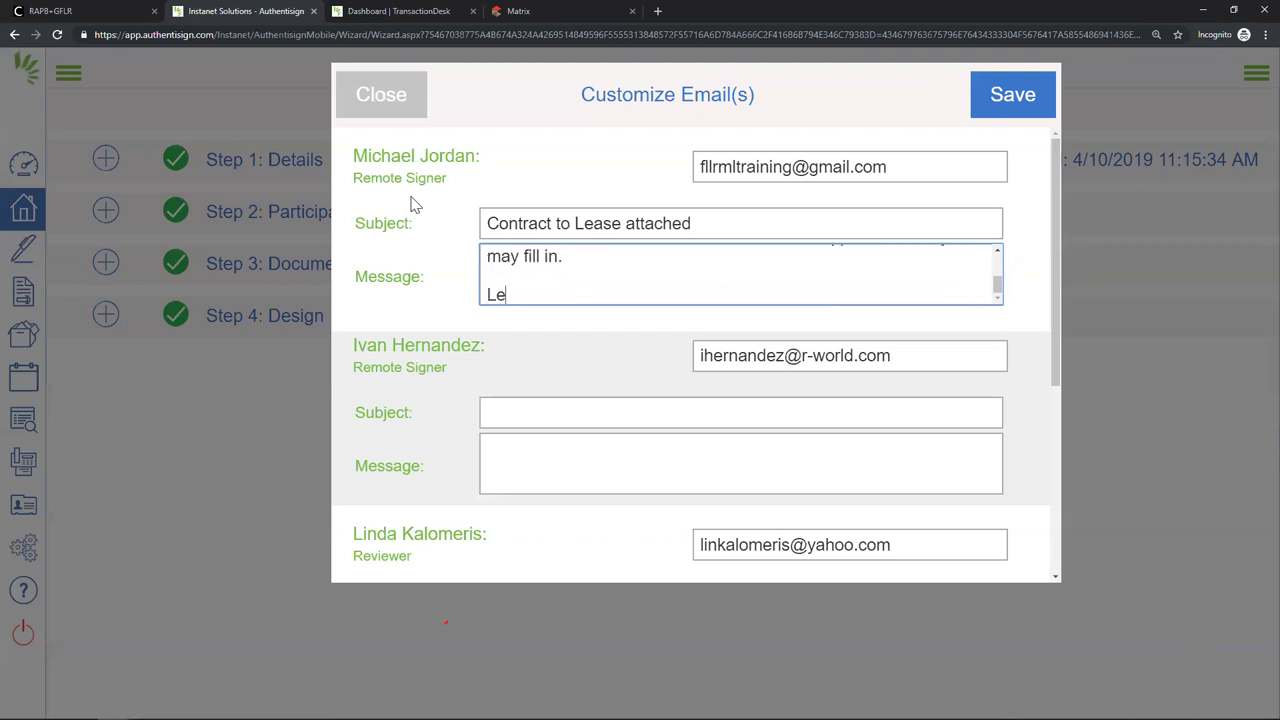
type("t me know if you")
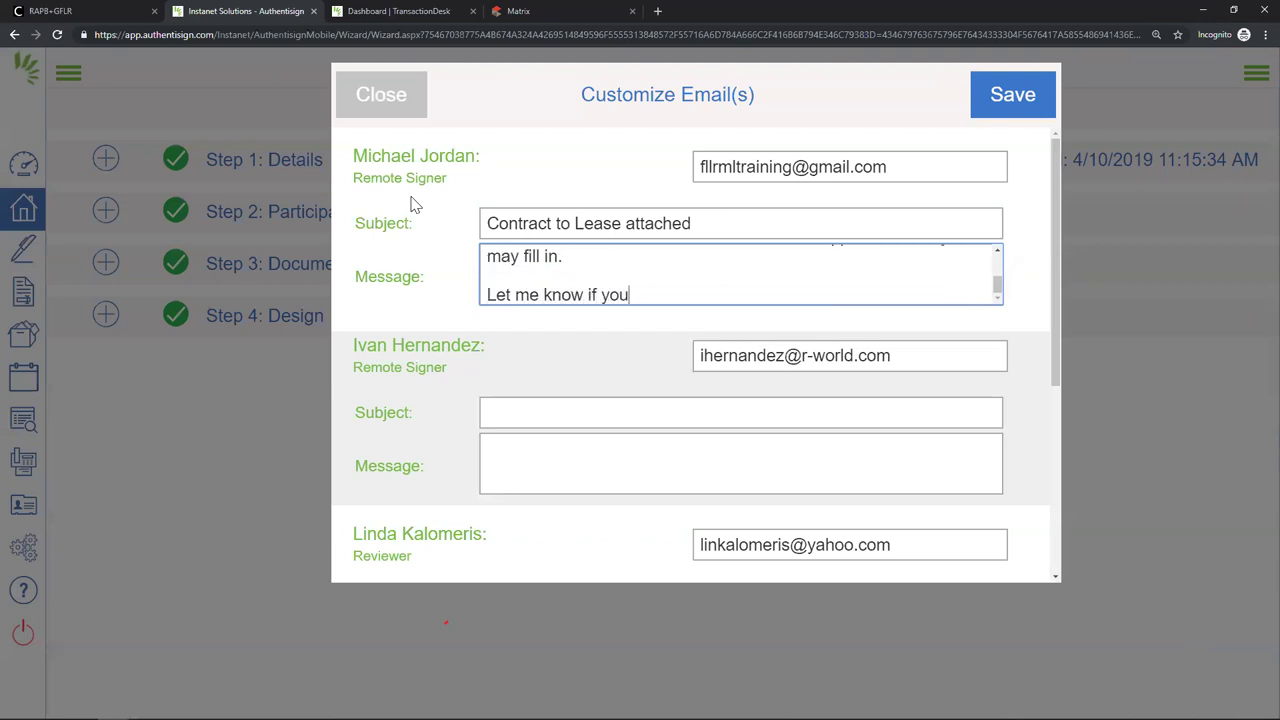
type(" have questions,")
key("Return")
key("Return")
type("Ivan")
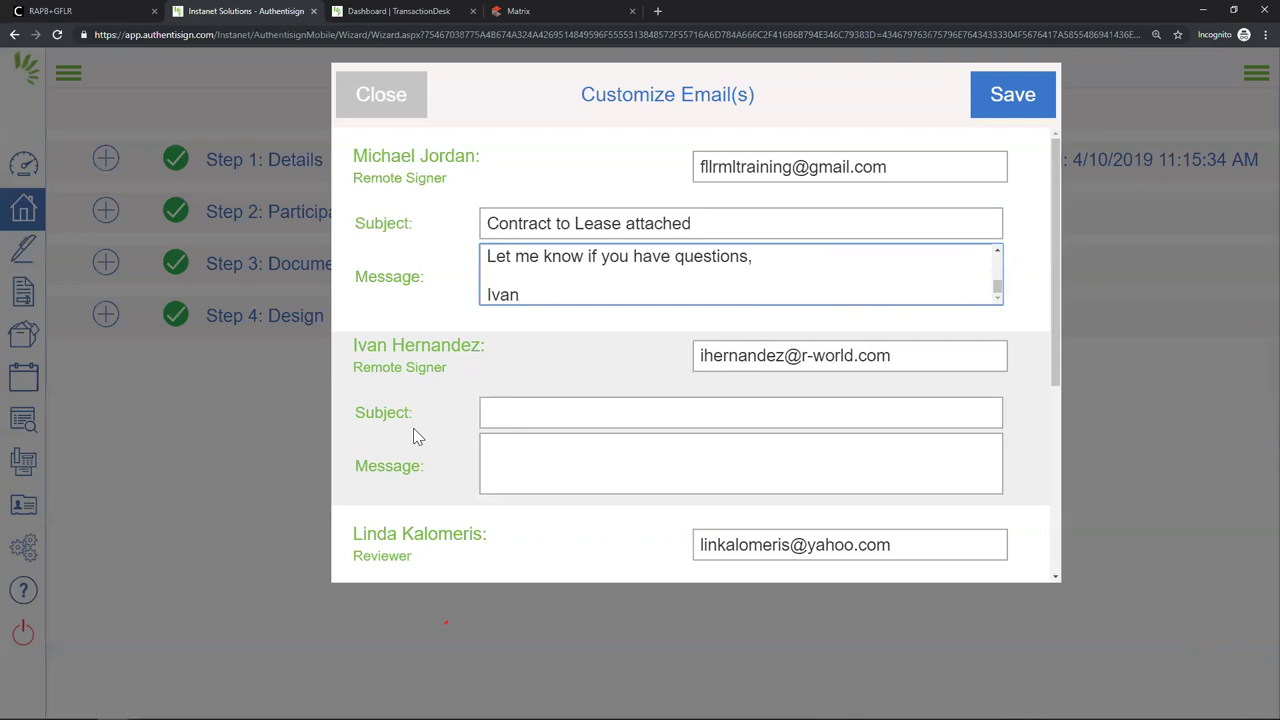
Enter the reviewer's subject 'Contract to Lease for <property address> w/ Rental Application', verifying the address in MLS.
scroll(416, 436, "down", 2)
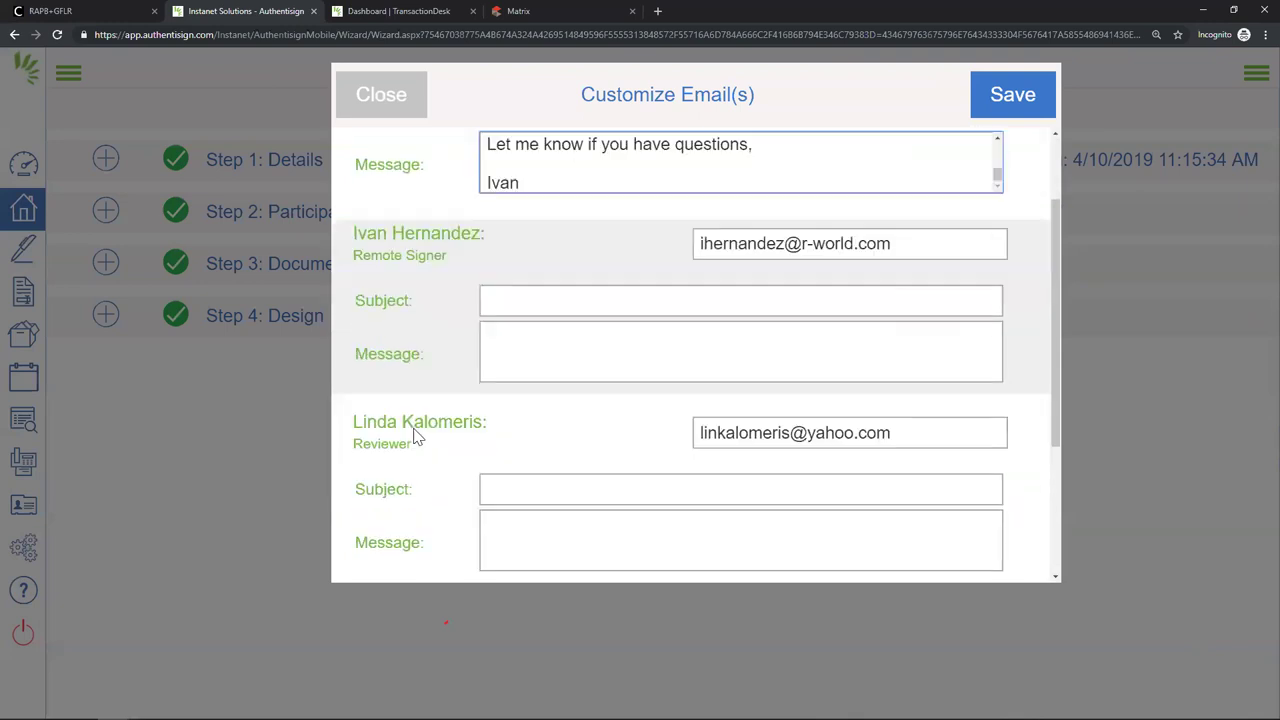
key("Tab")
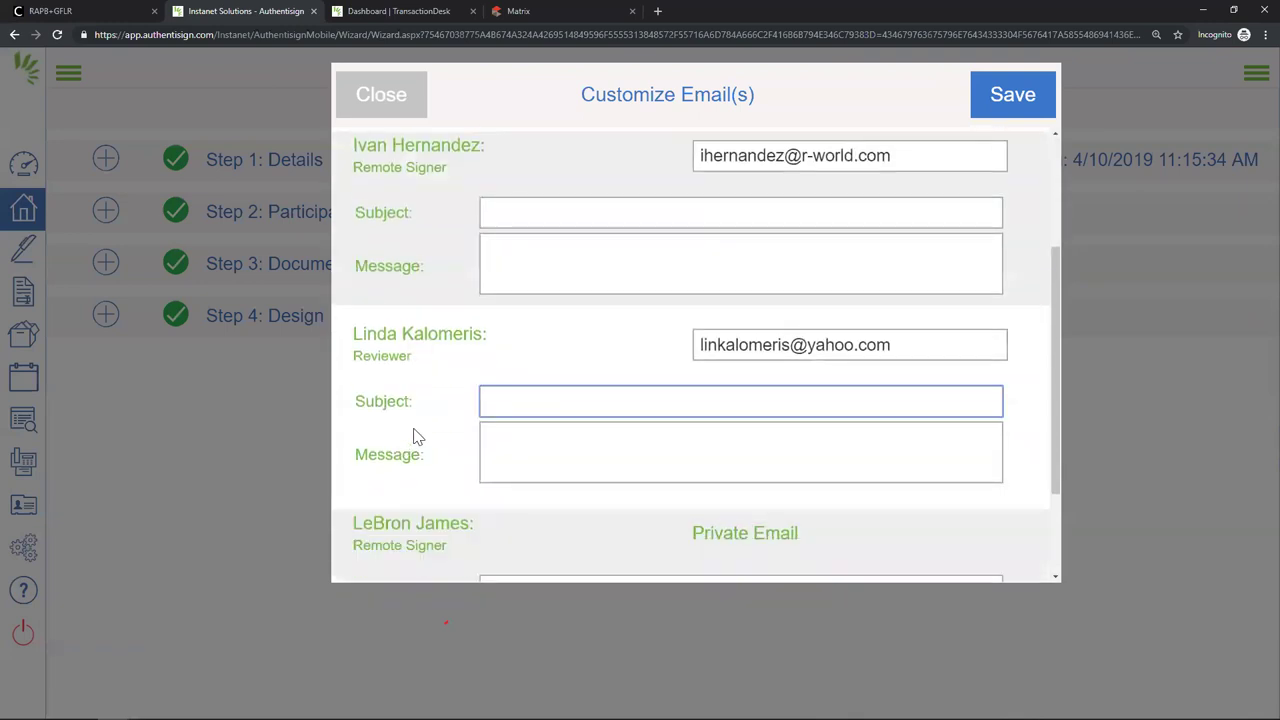
type("Contract to Leasde")
key("BackSpace")
key("BackSpace")
key("BackSpace")
type("se for")
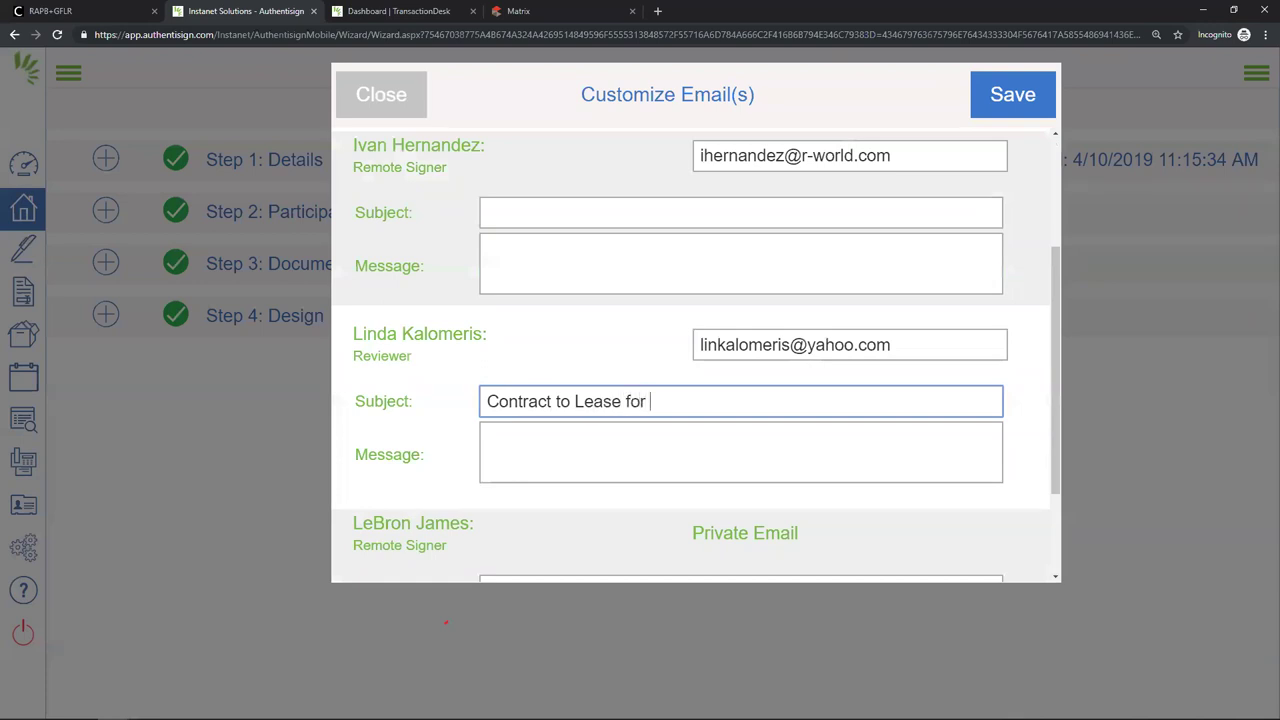
left_click(585, 9)
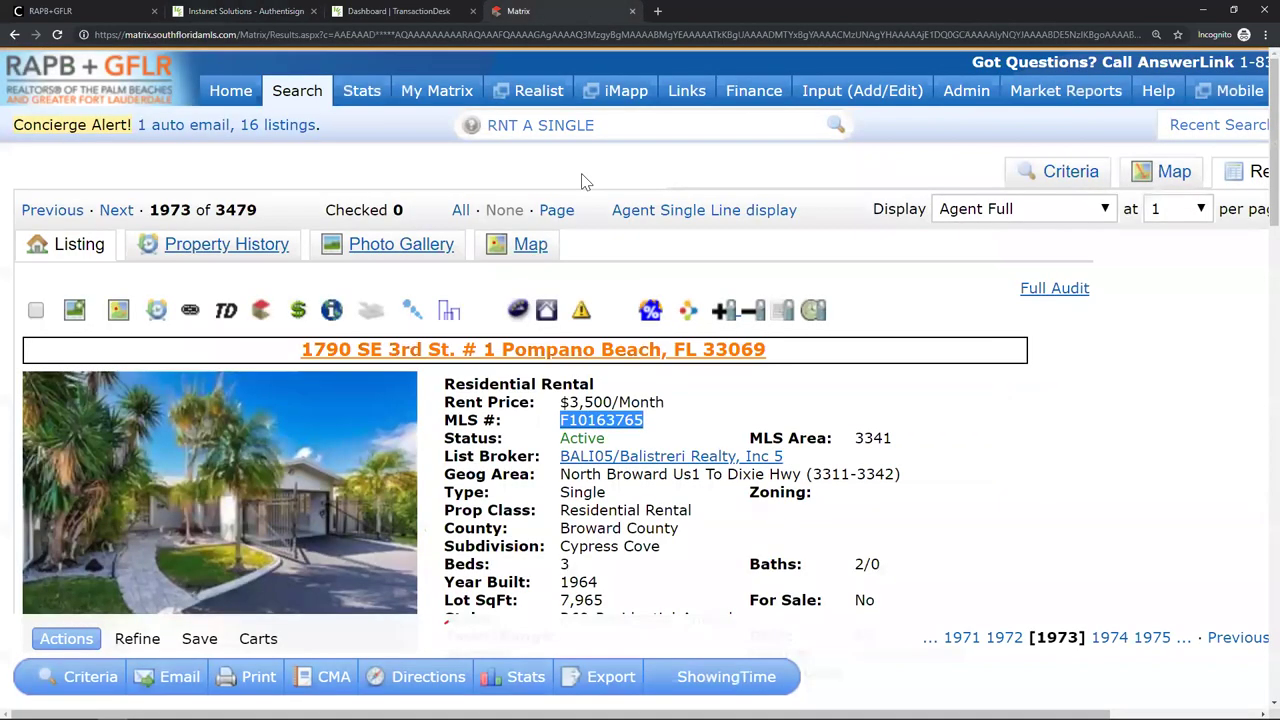
left_click(266, 10)
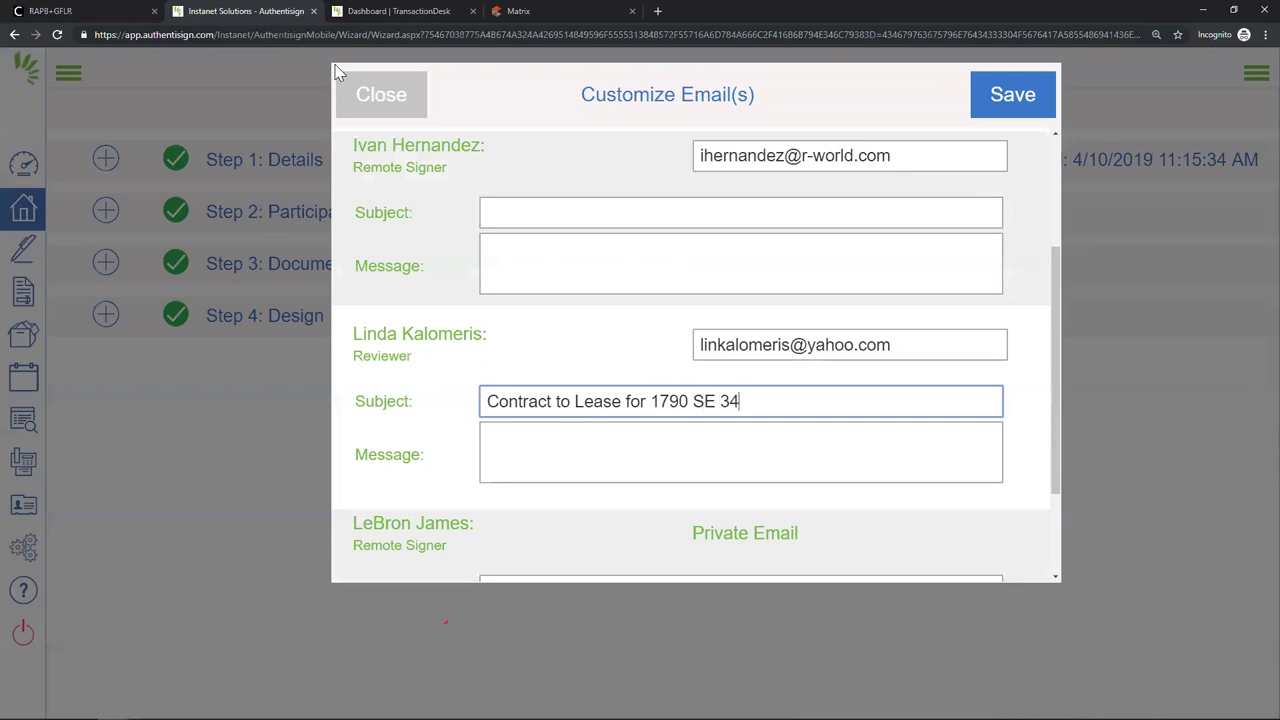
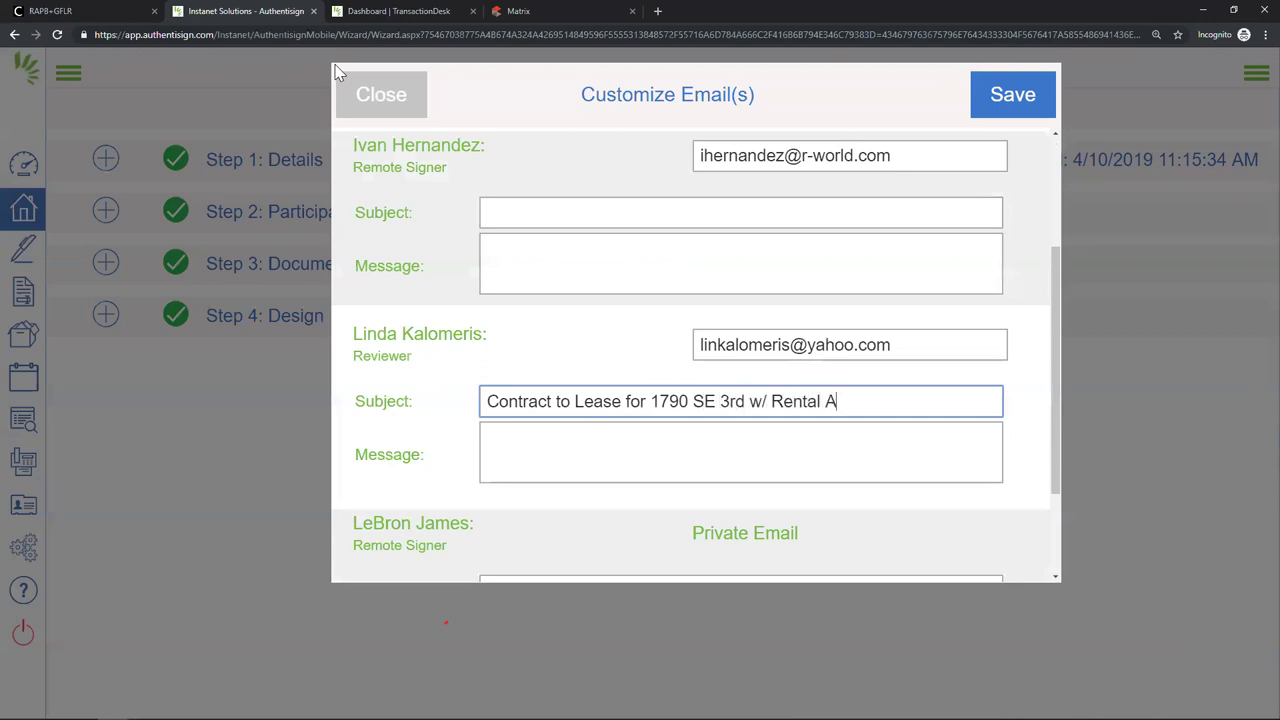
type("pplication")
key("Tab")
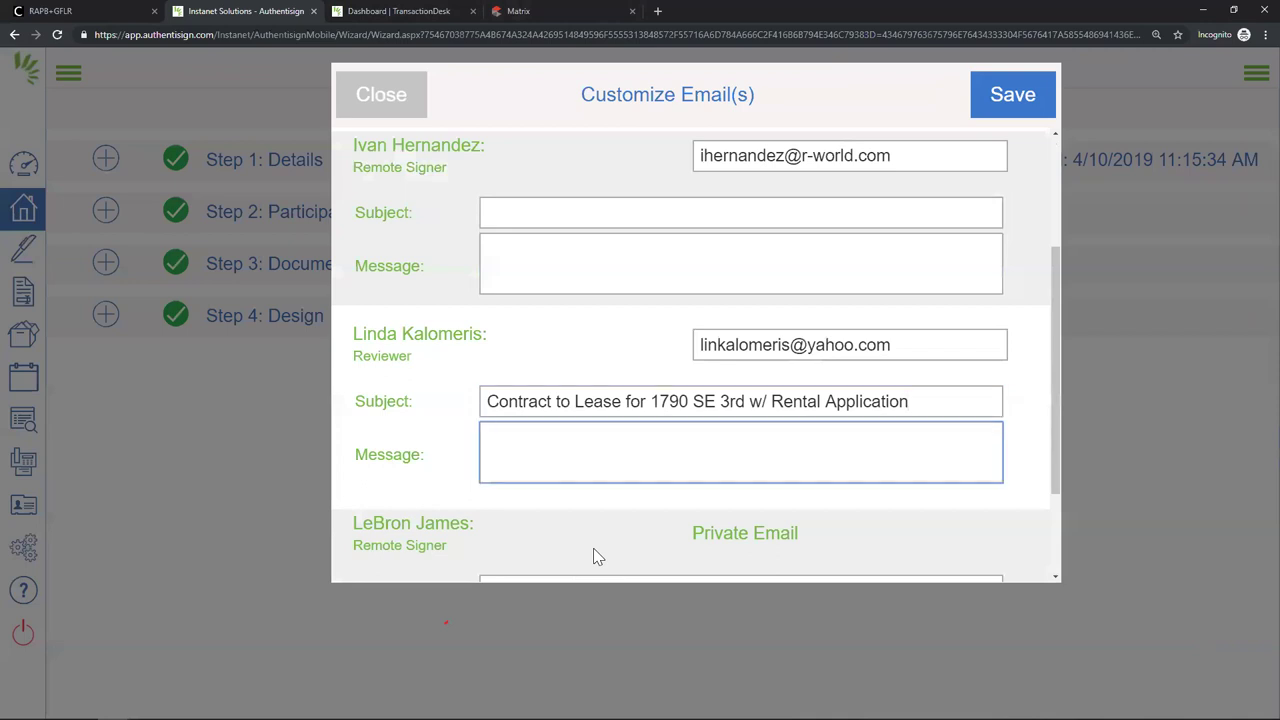
Replace the reviewer's e-mail address with the new recipient address.
scroll(595, 555, "down", 2)
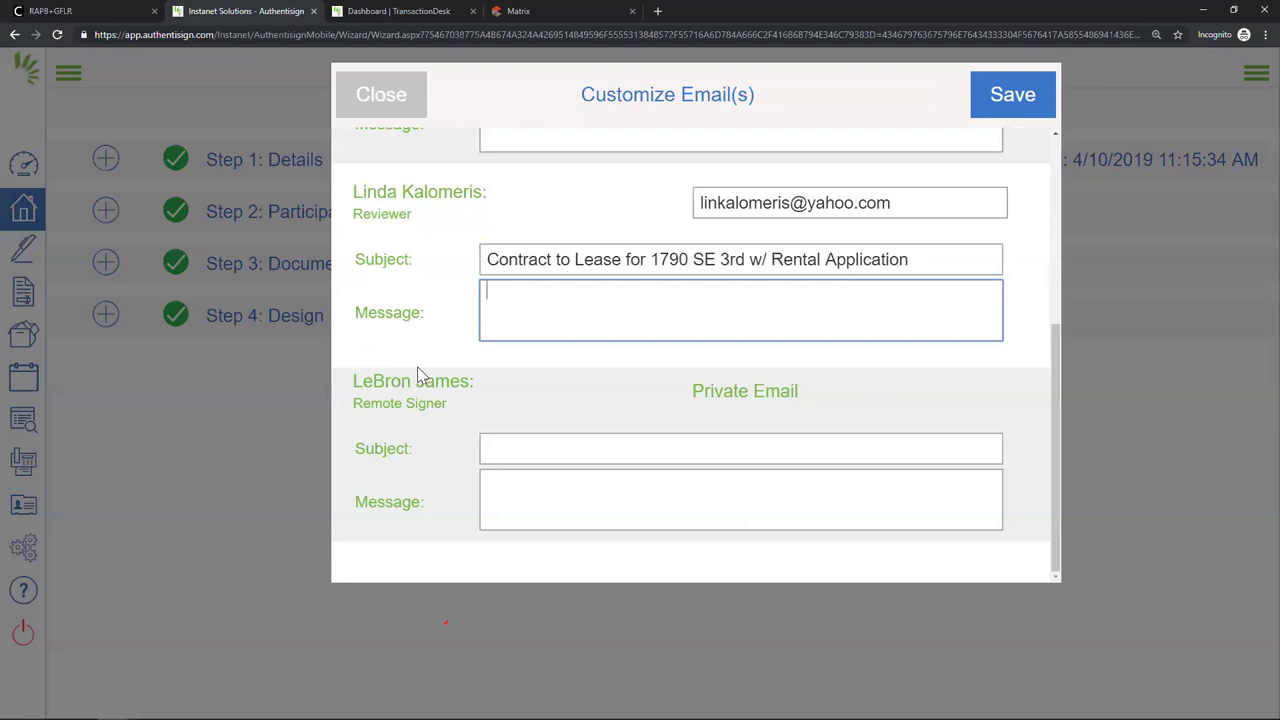
scroll(418, 375, "up", 3)
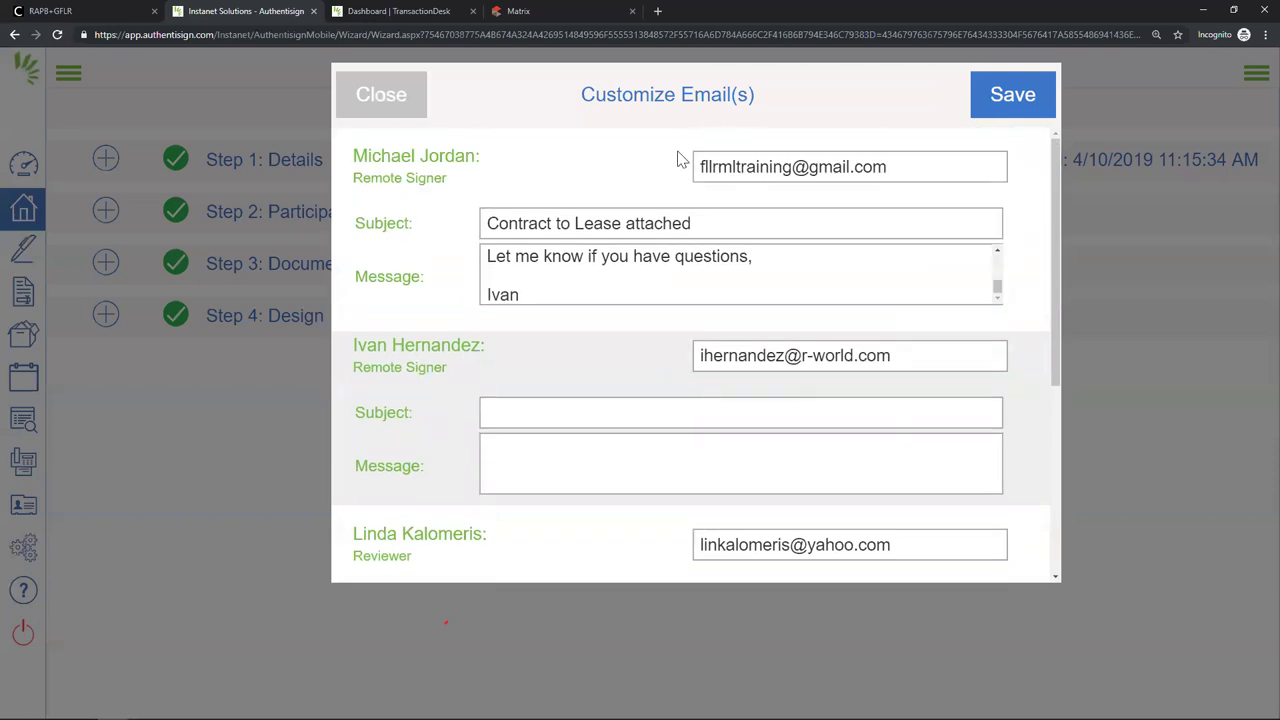
scroll(680, 160, "down", 3)
left_click_drag(907, 413, 699, 411)
key("BackSpace")
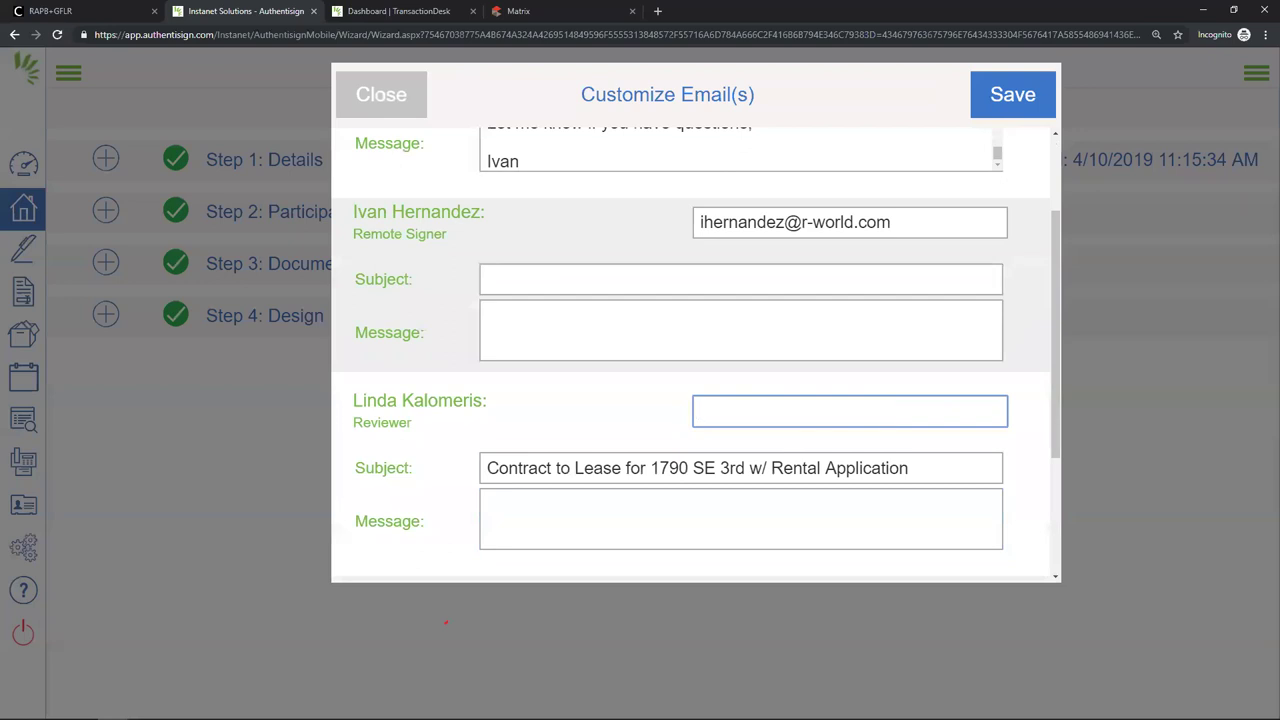
scroll(1089, 594, "up", 2)
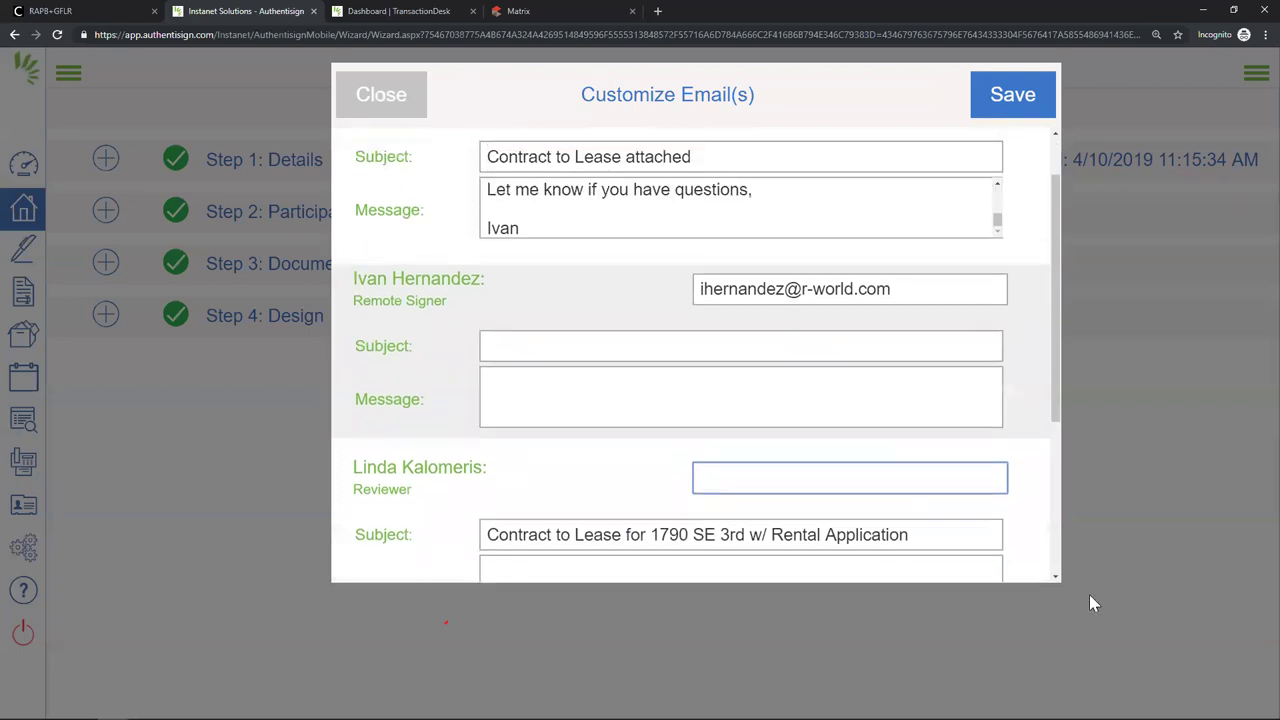
scroll(1089, 594, "down", 2)
scroll(1089, 594, "up", 1)
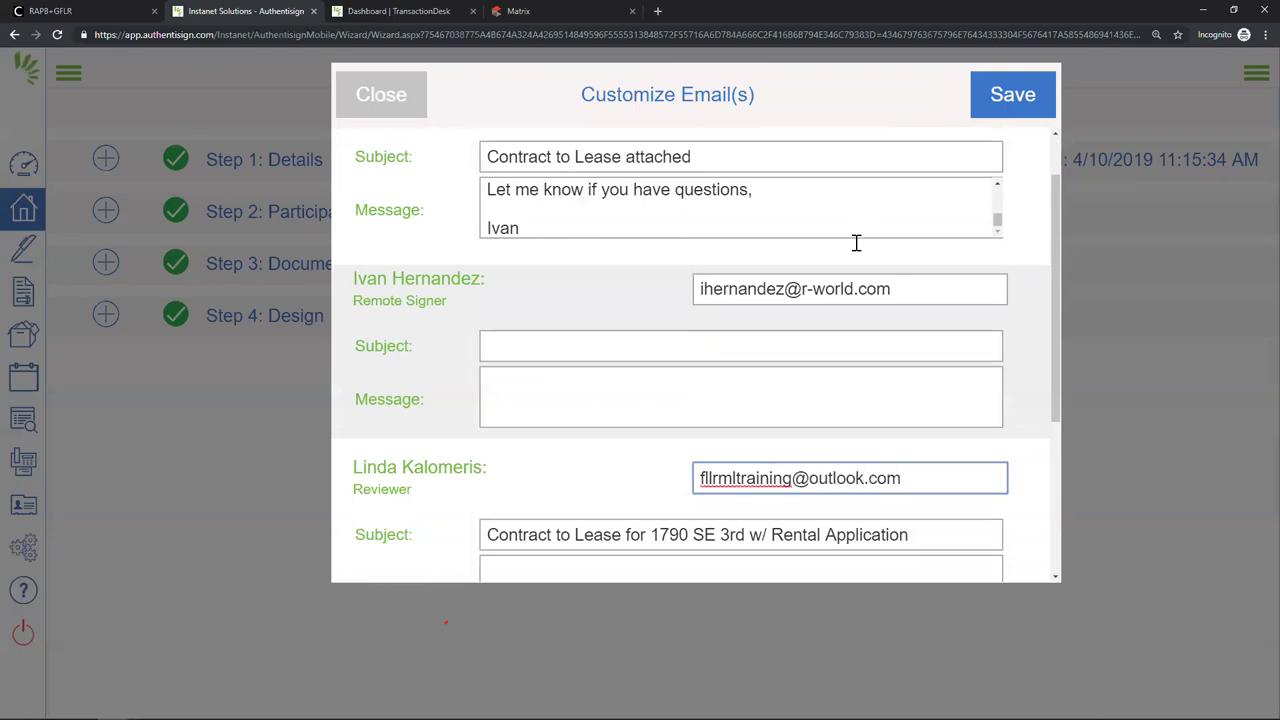
Save the customized e-mails, send the signing invitations, and acknowledge the confirmation.
scroll(940, 400, "down", 3)
left_click(1016, 113)
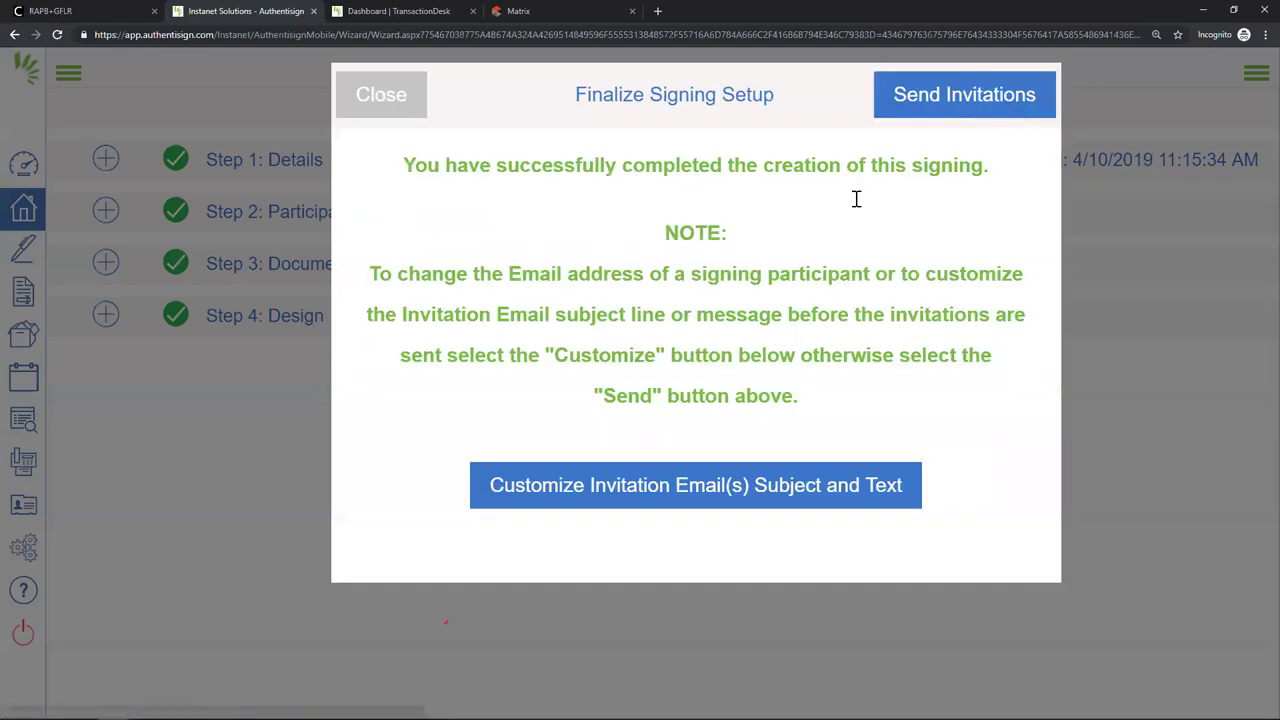
left_click(929, 97)
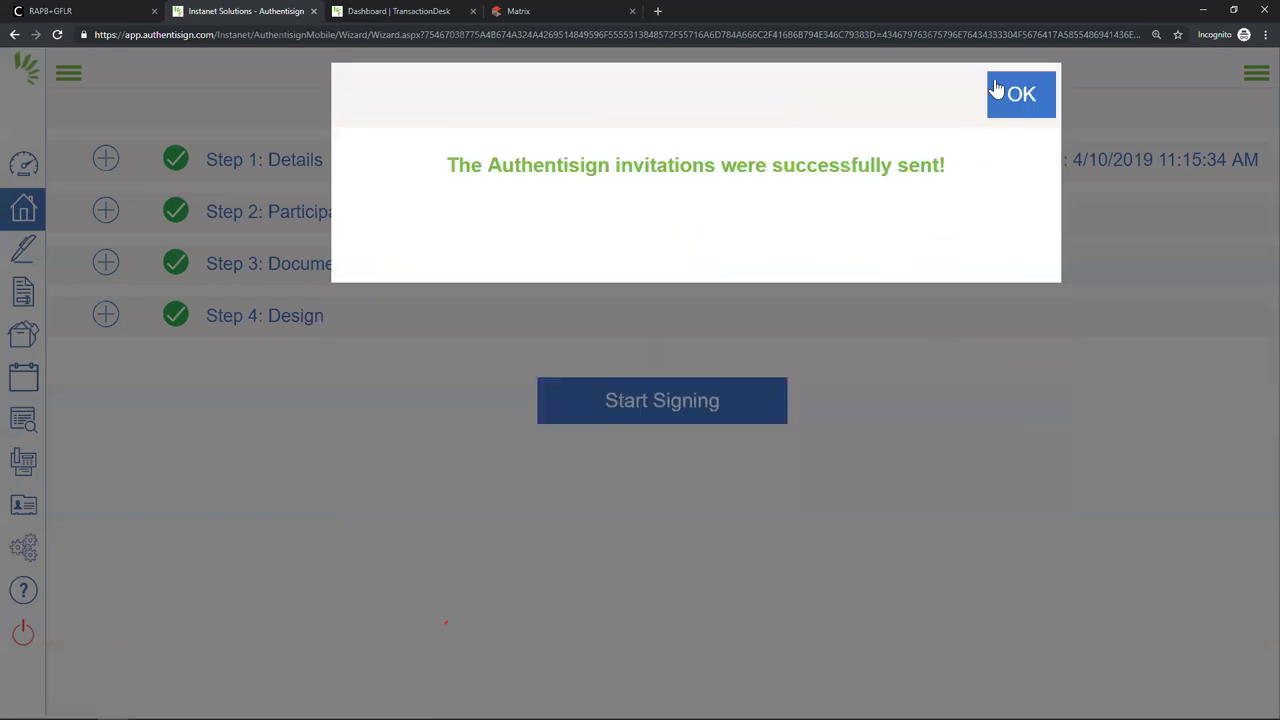
left_click(1015, 95)
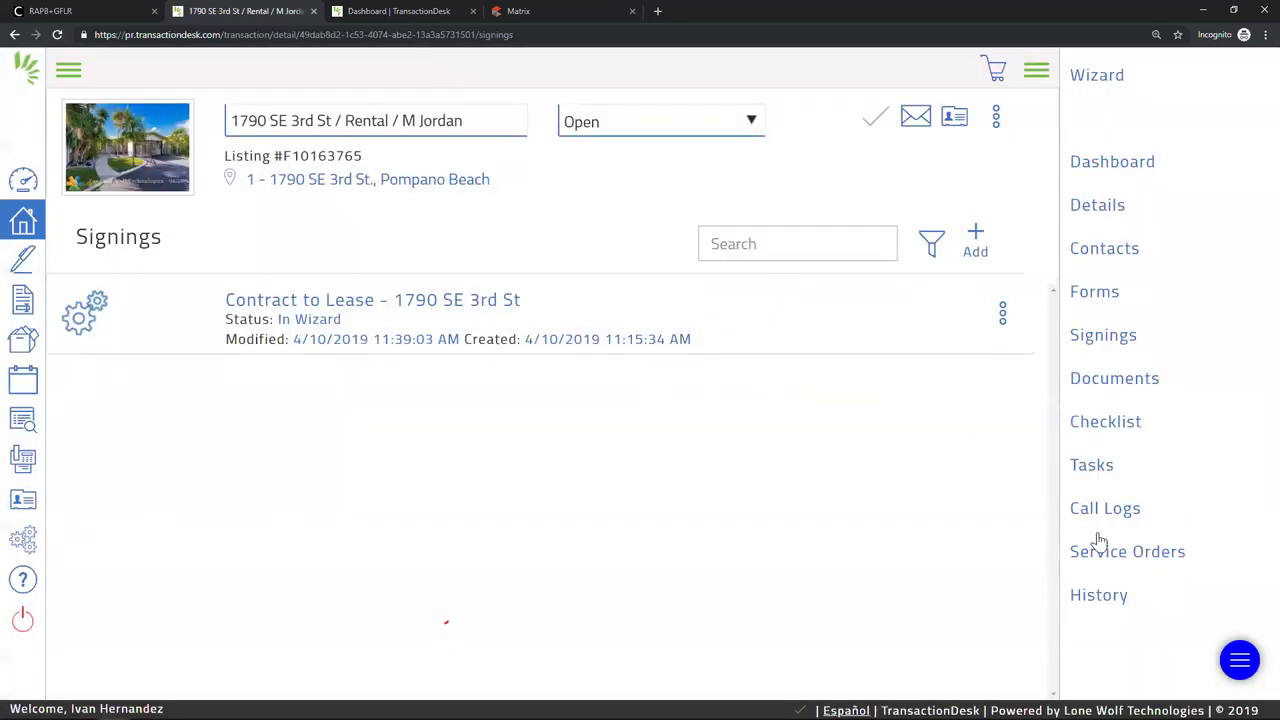
From the agent dashboard, open the Contract to Lease signing's participant details.
left_click(40, 188)
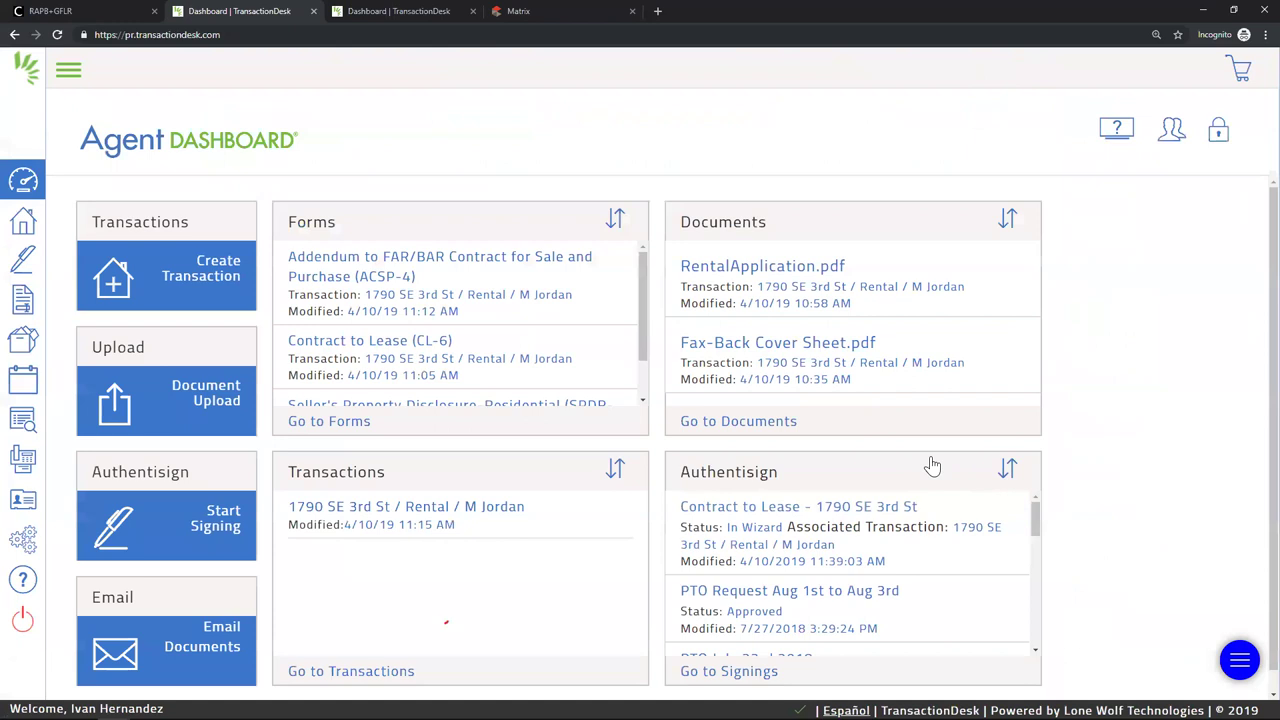
left_click(931, 466)
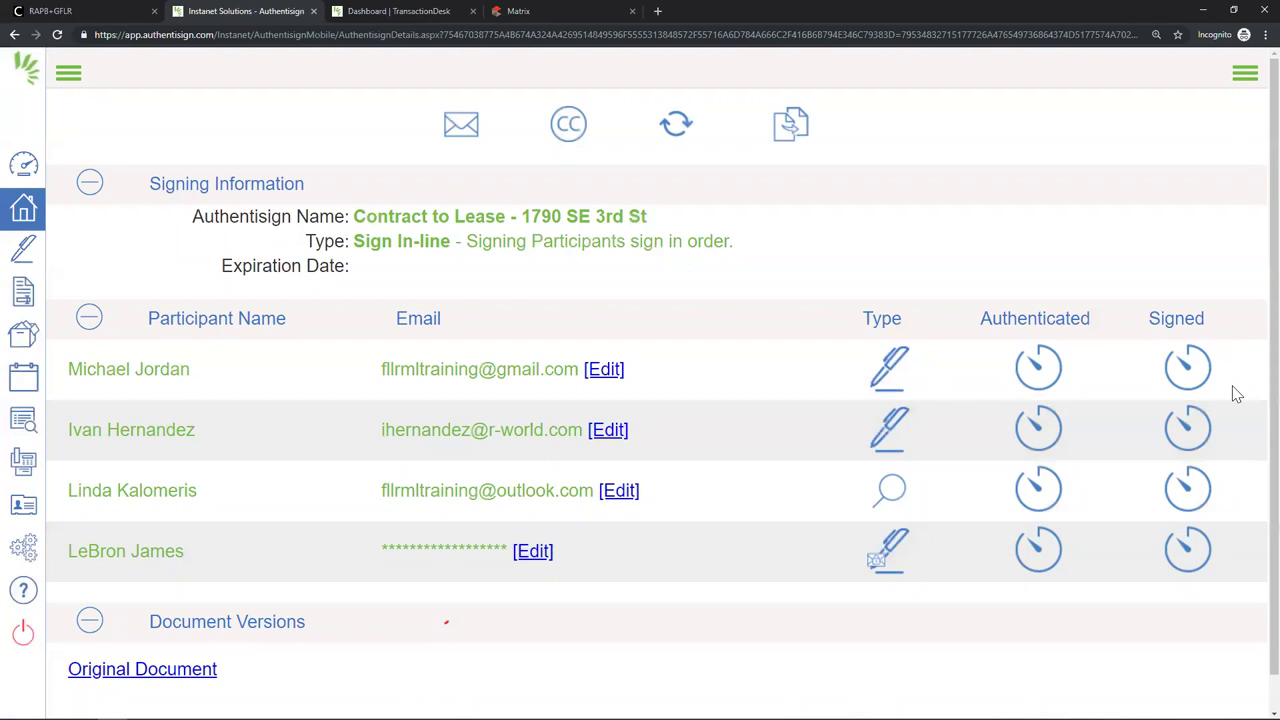
Load gmail.com in a new browser tab and go to its sign-in page.
mouse_move(1040, 374)
mouse_move(1198, 393)
left_click(656, 11)
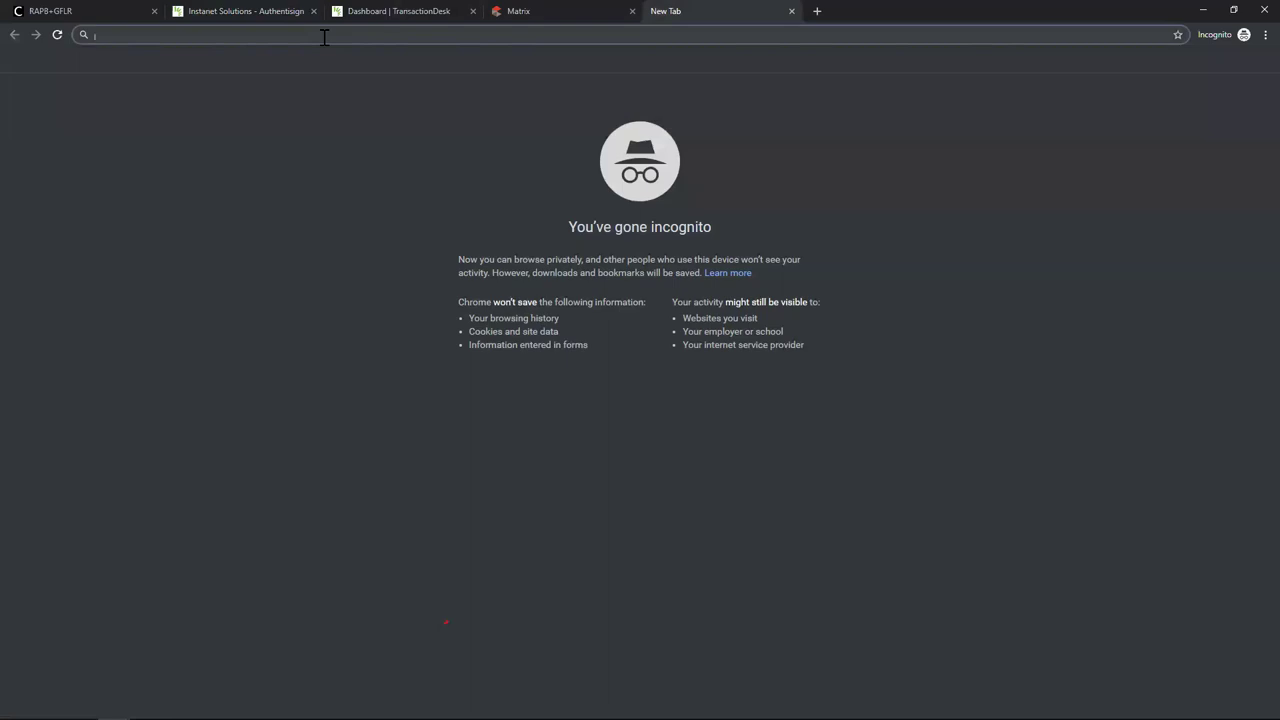
type("gmail.com")
key("Return")
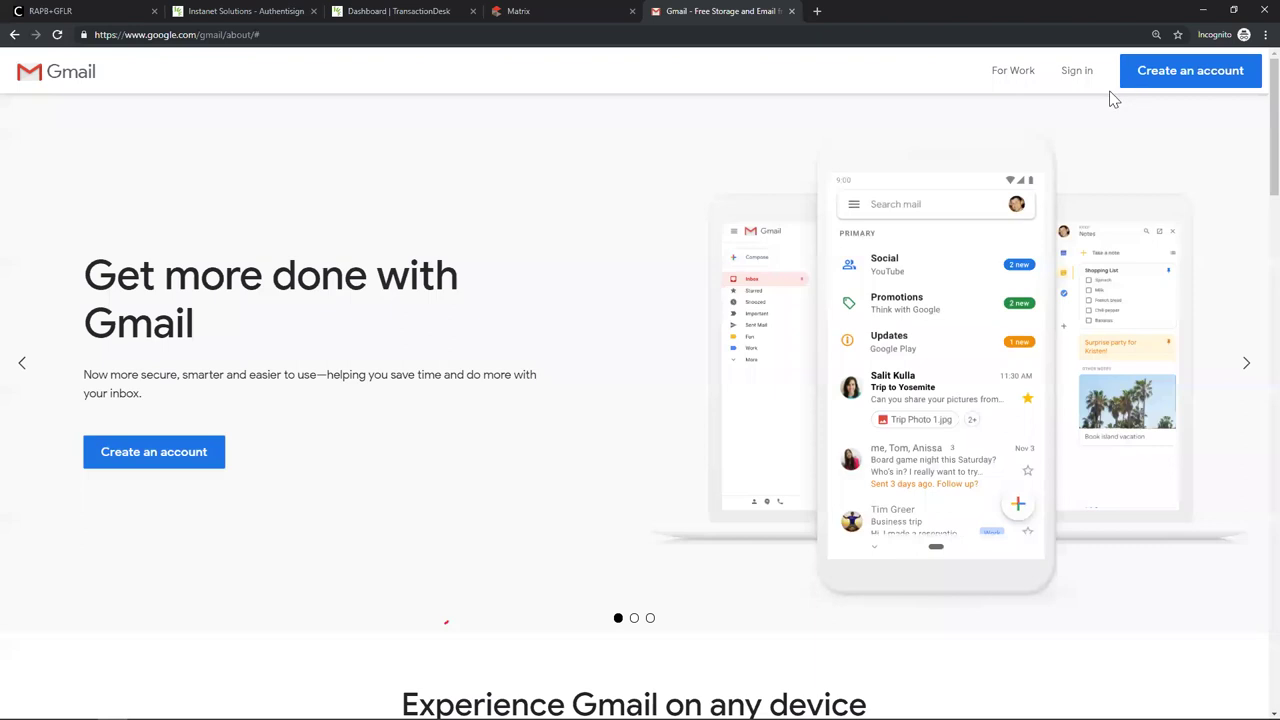
left_click(1075, 72)
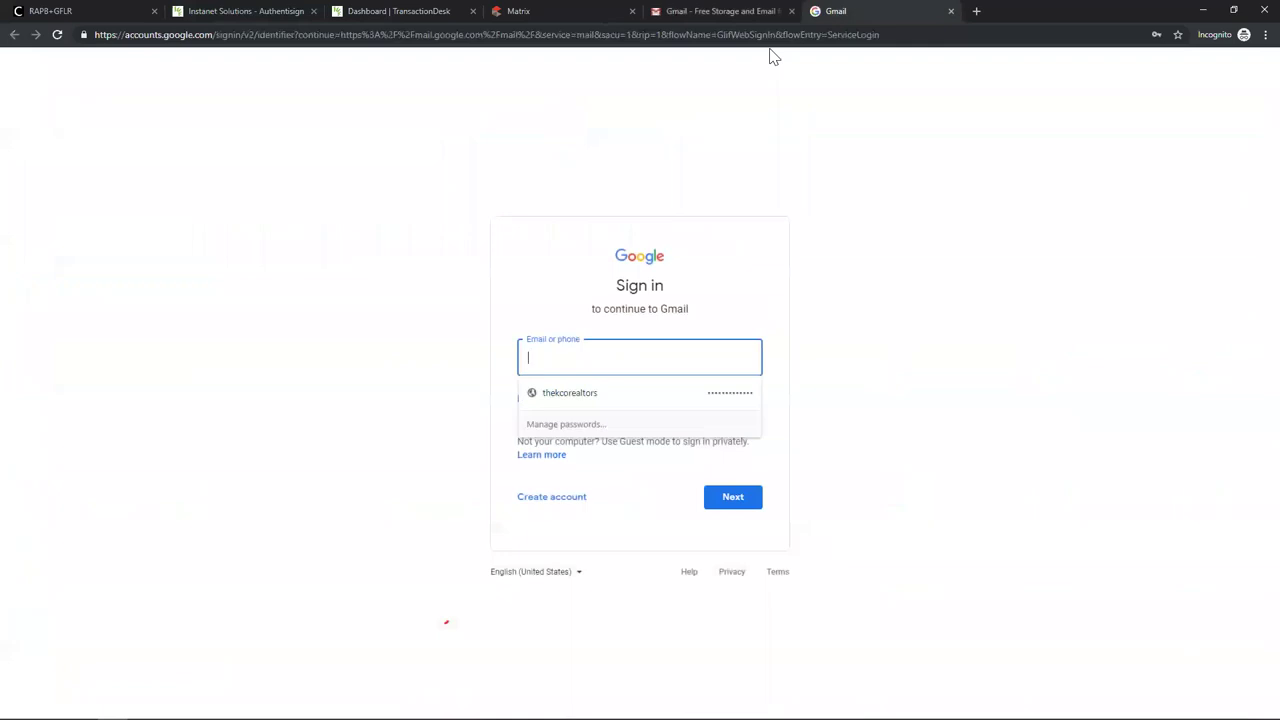
Sign in to Gmail with the signer's e-mail address and account password.
type("f")
key("BackSpace")
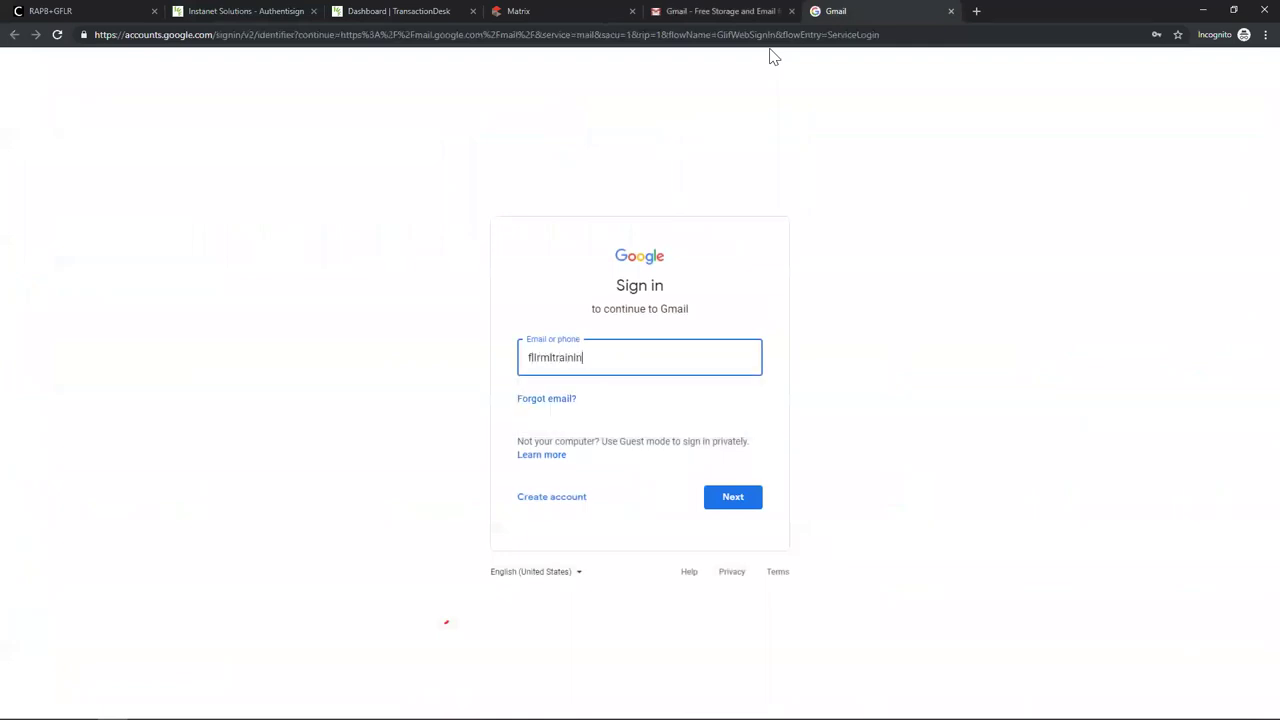
key("Return")
type("••••••••••••")
key("Return")
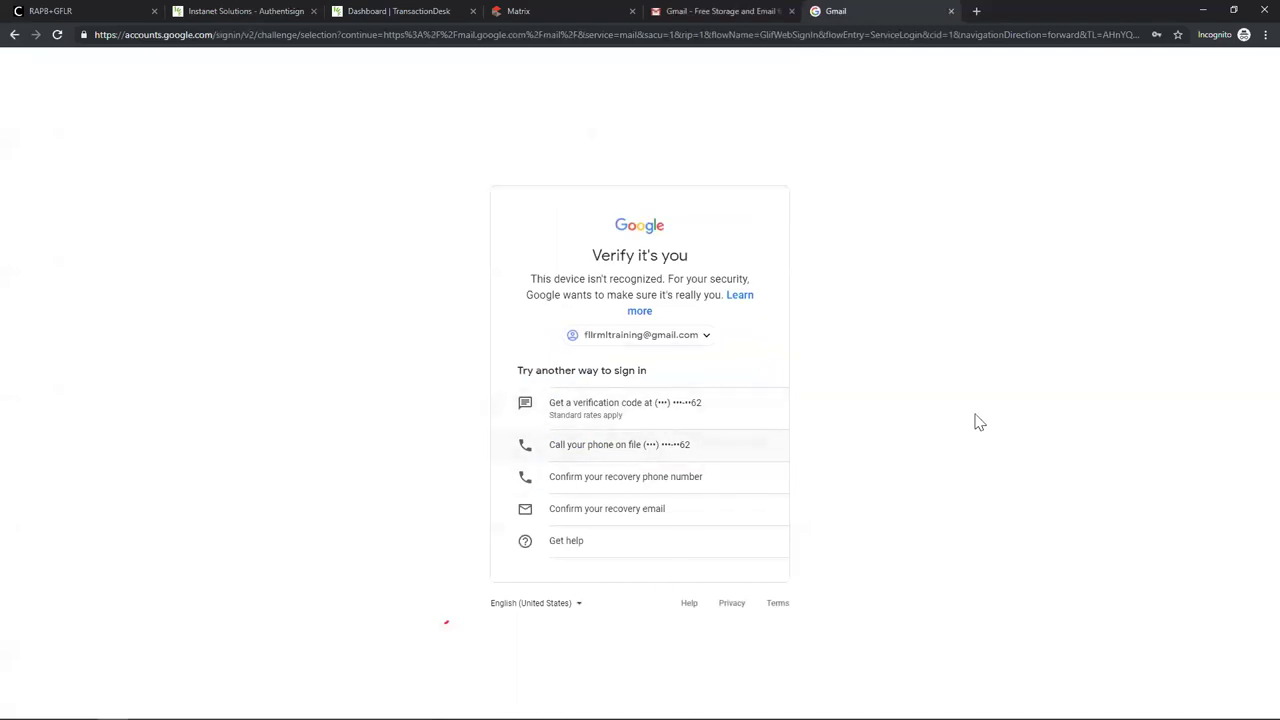
Verify the sign-in with the verification code sent by text message.
key("Tab")
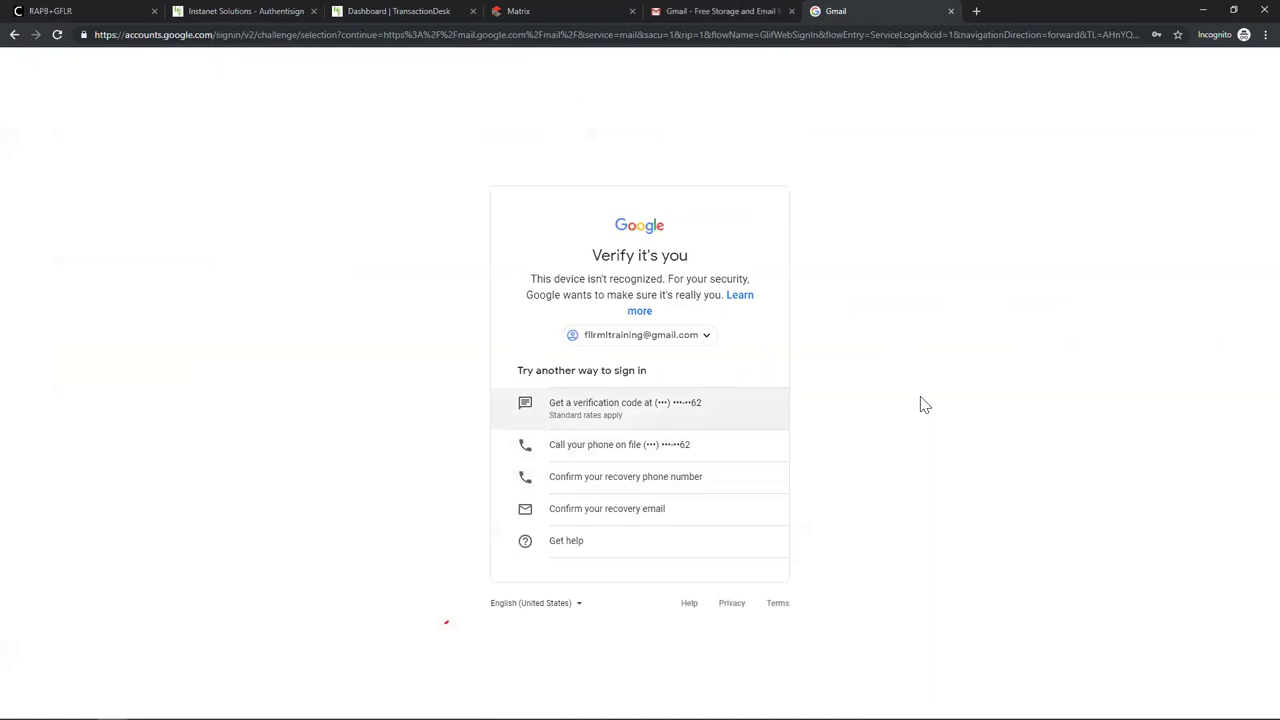
key("Return")
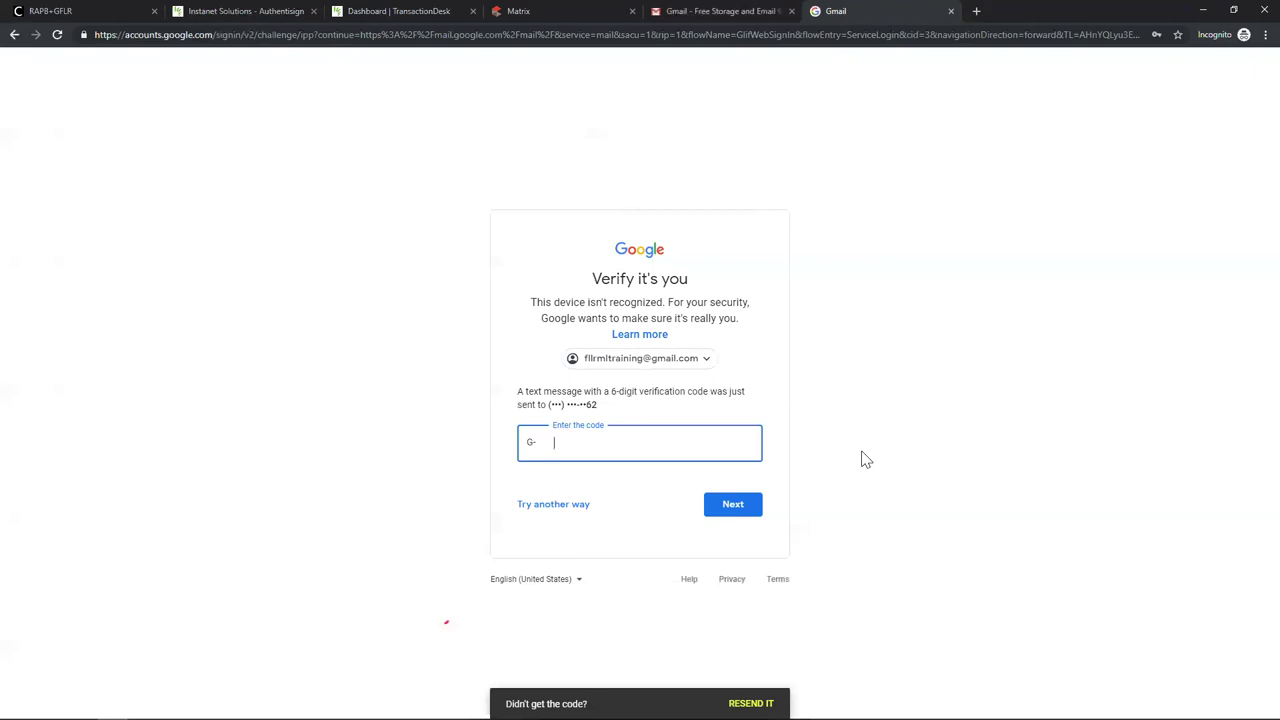
key("Return")
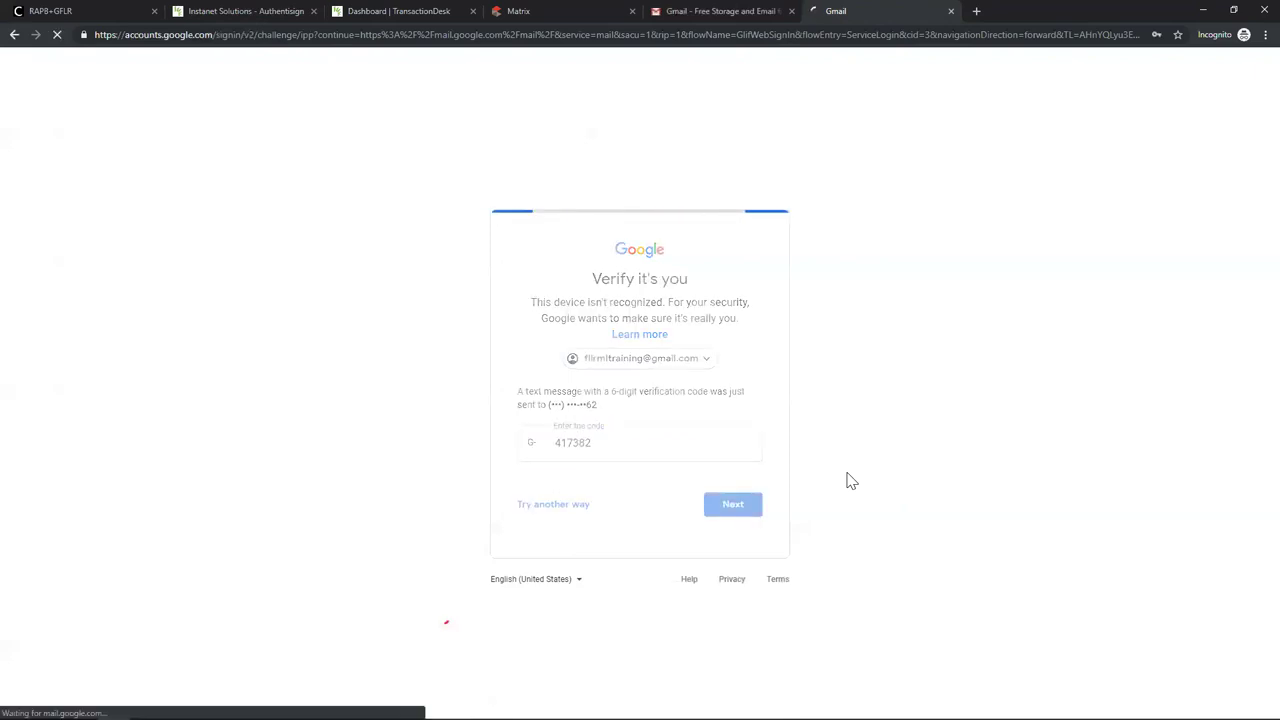
Close the 'Gmail - Free Storage' tab, add a blank tab, and return to the inbox.
left_click(791, 11)
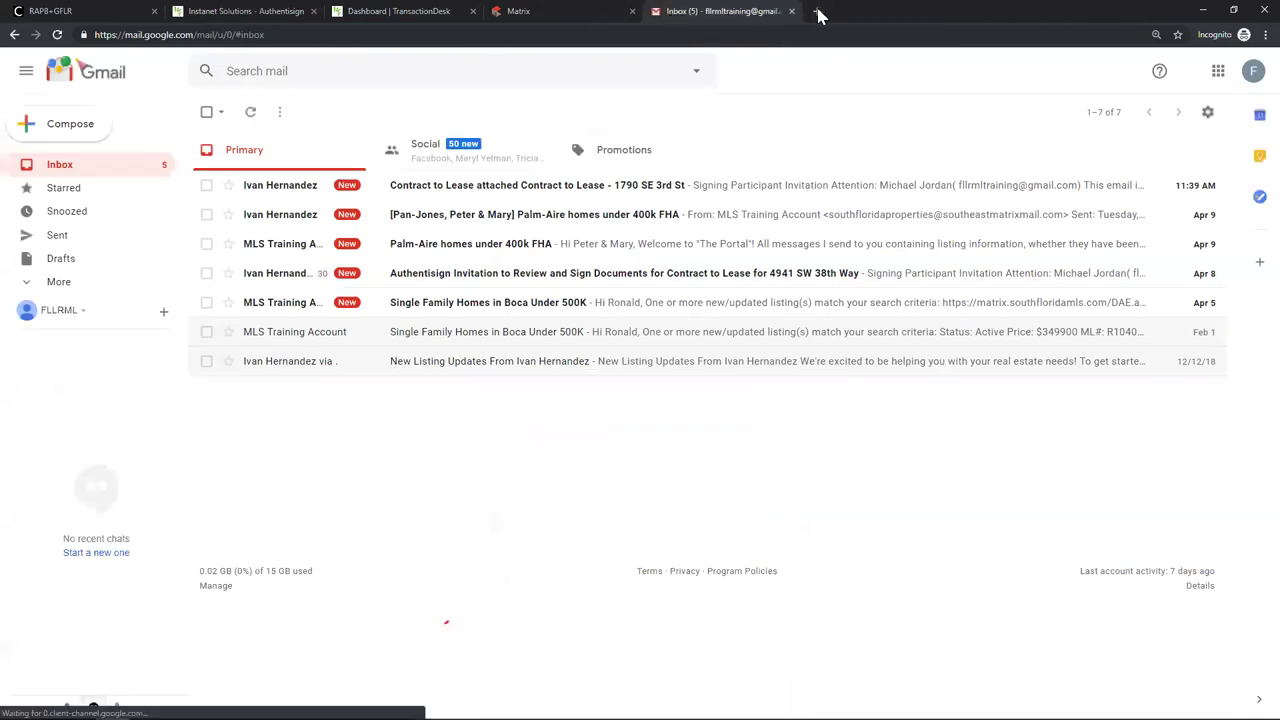
left_click(818, 12)
left_click(713, 9)
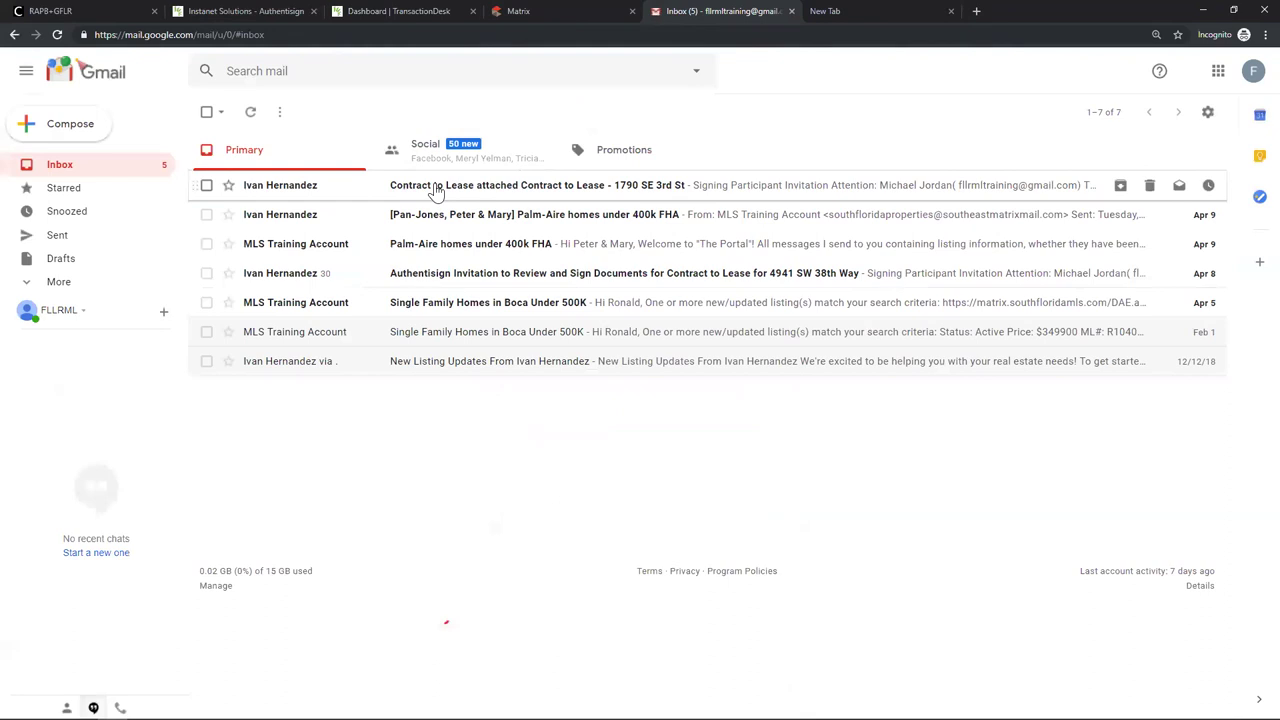
Scroll through the Contract to Lease invitation, then go back to the Dashboard | TransactionDesk tab.
left_click(305, 186)
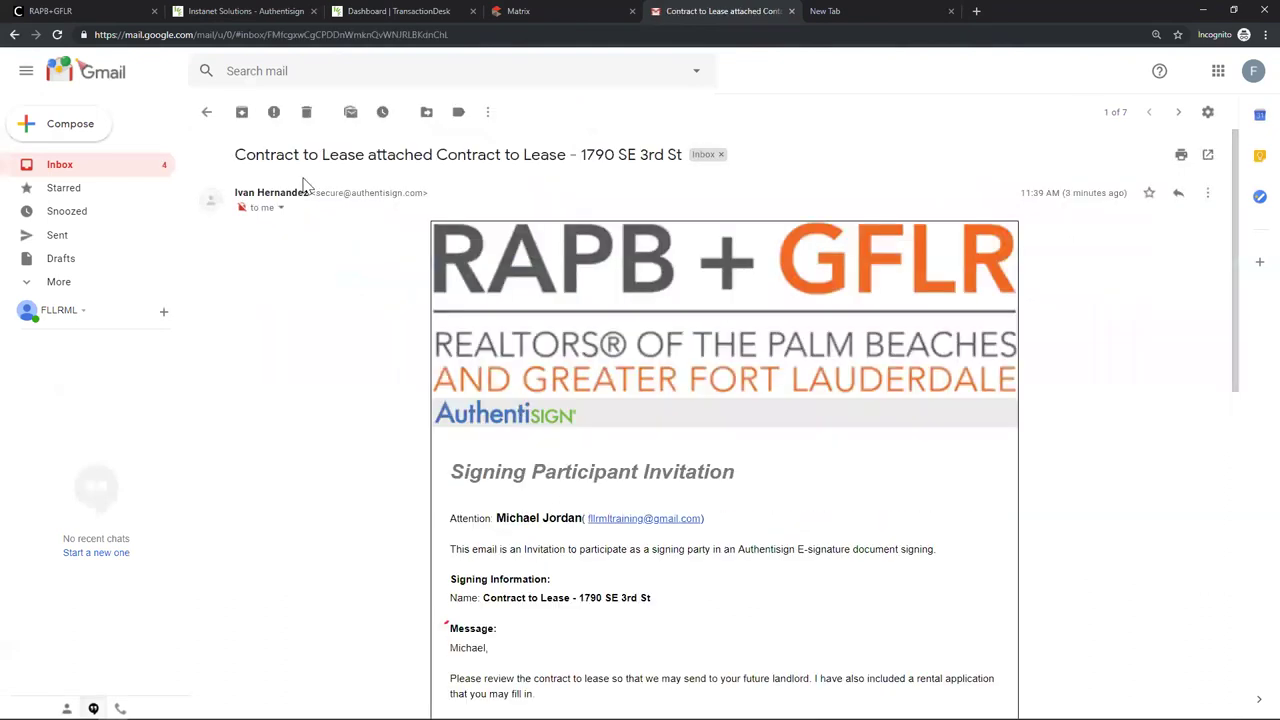
scroll(393, 360, "down", 2)
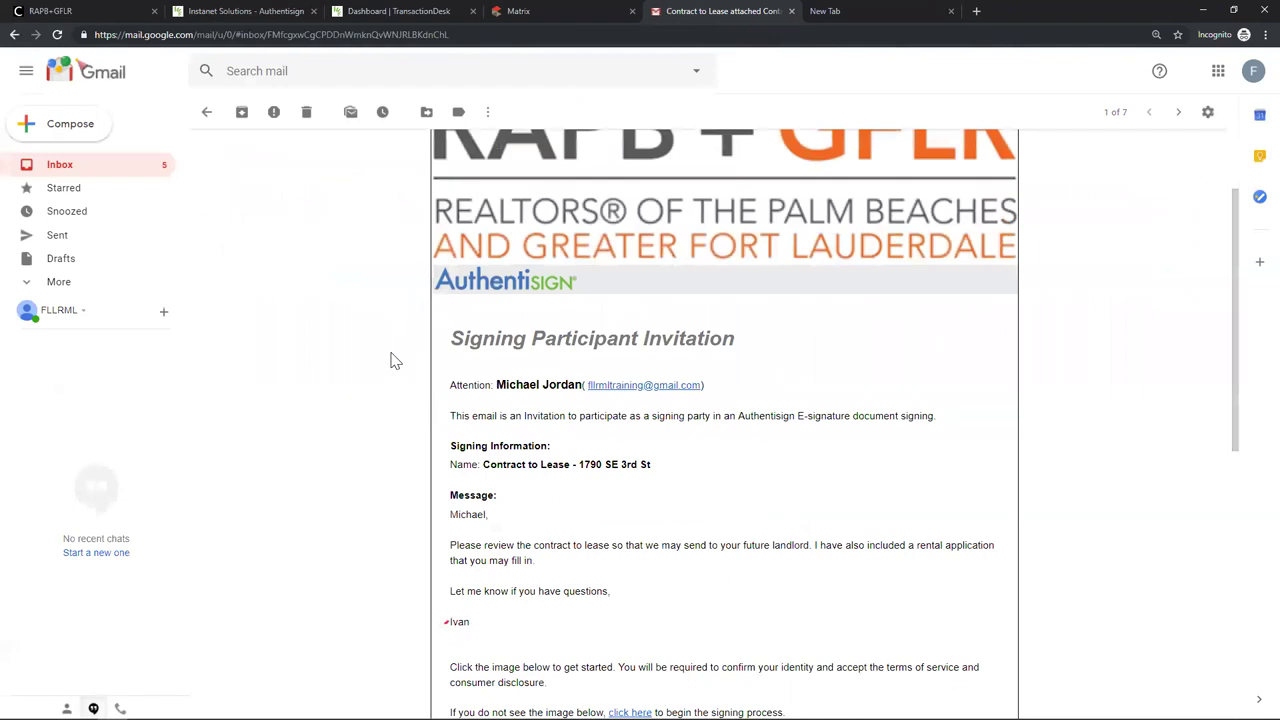
scroll(393, 360, "down", 1)
scroll(393, 360, "up", 3)
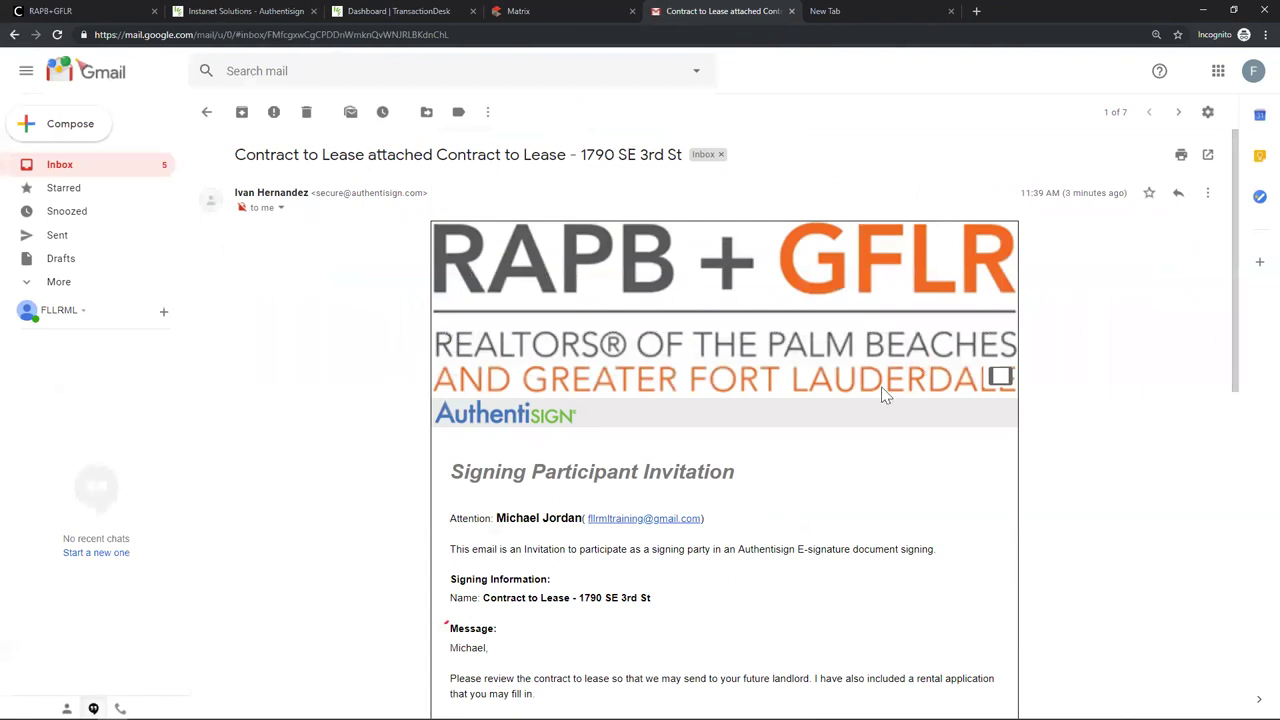
scroll(883, 395, "down", 7)
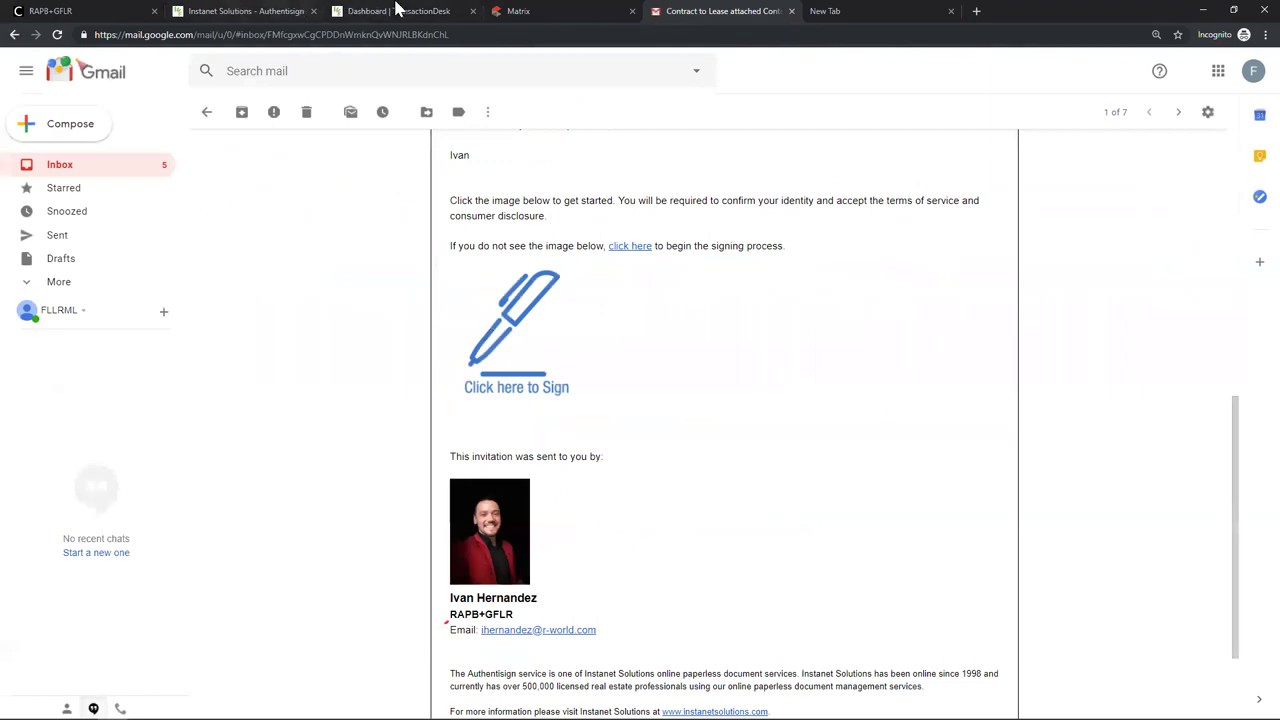
left_click(307, 8)
left_click(362, 11)
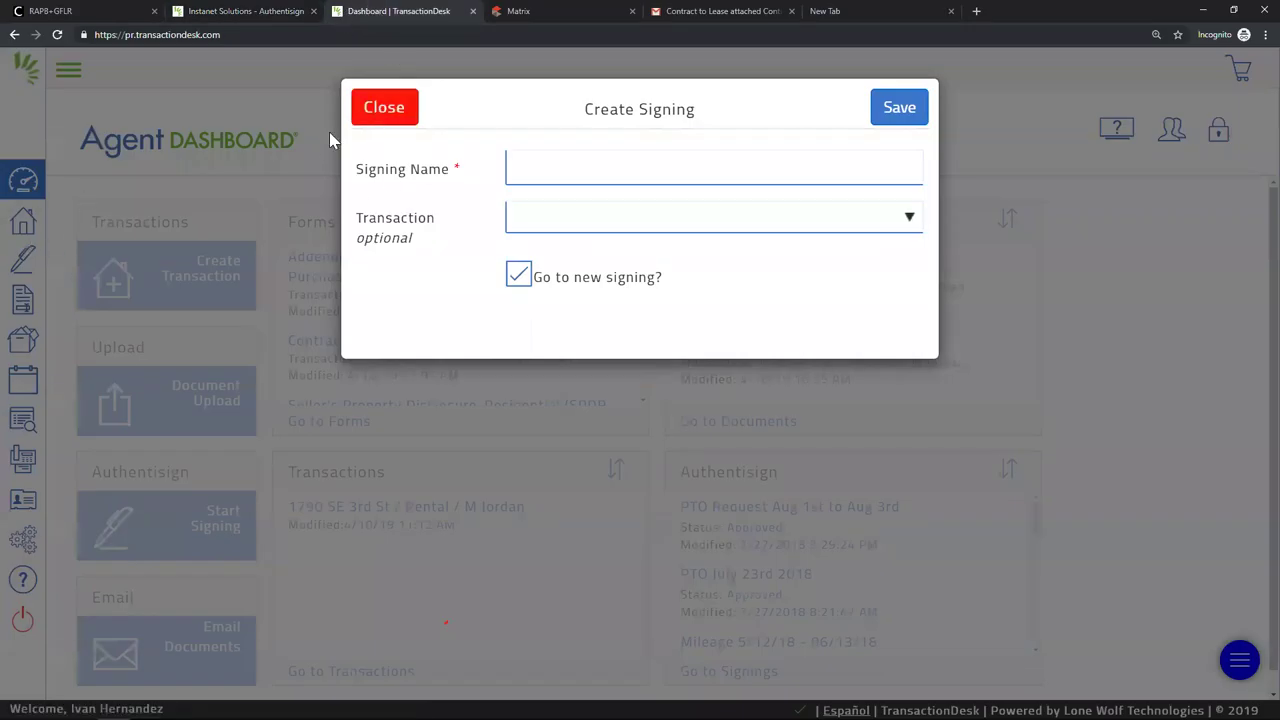
Close the empty Create Signing form and open Branding under the account's Preferences settings.
left_click(385, 107)
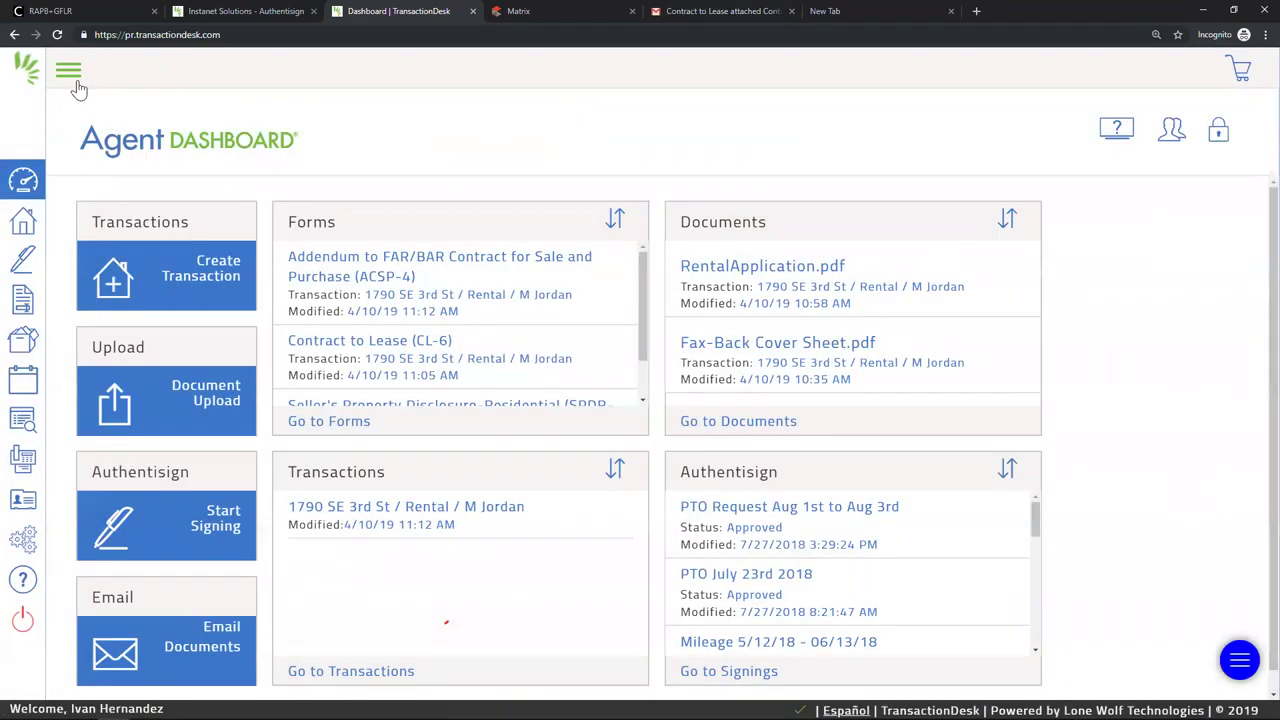
left_click(69, 72)
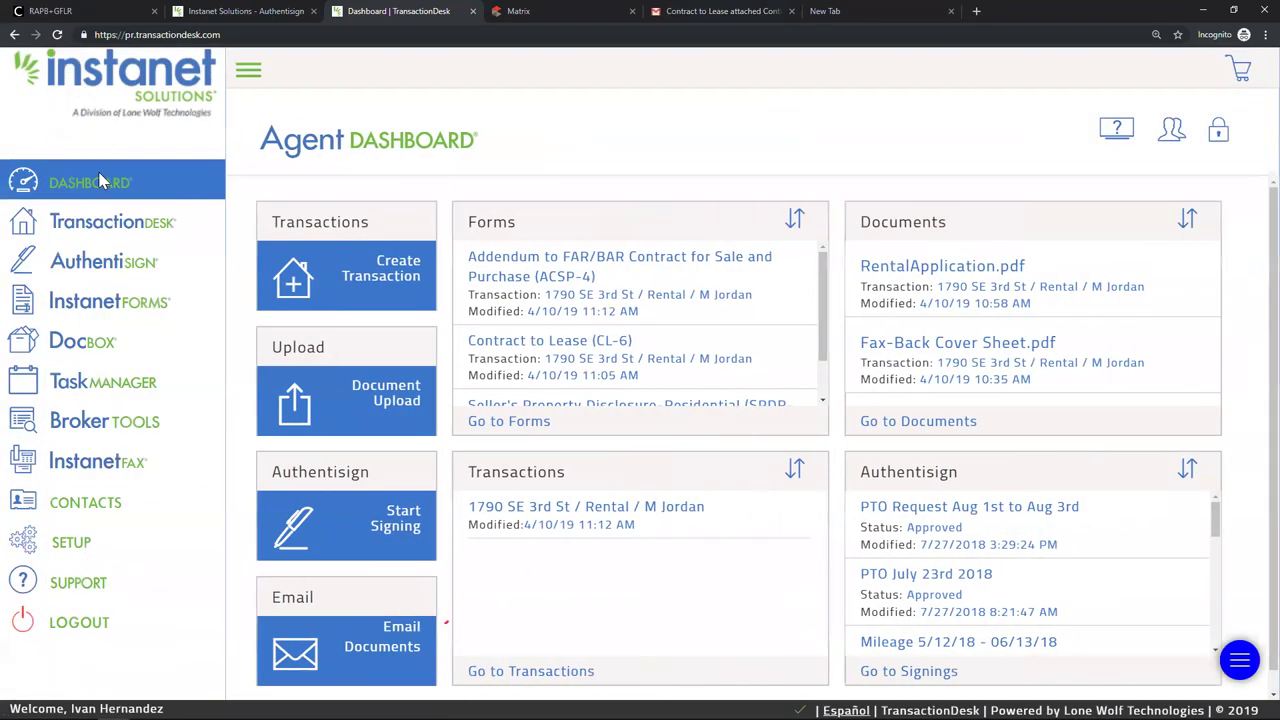
left_click(62, 548)
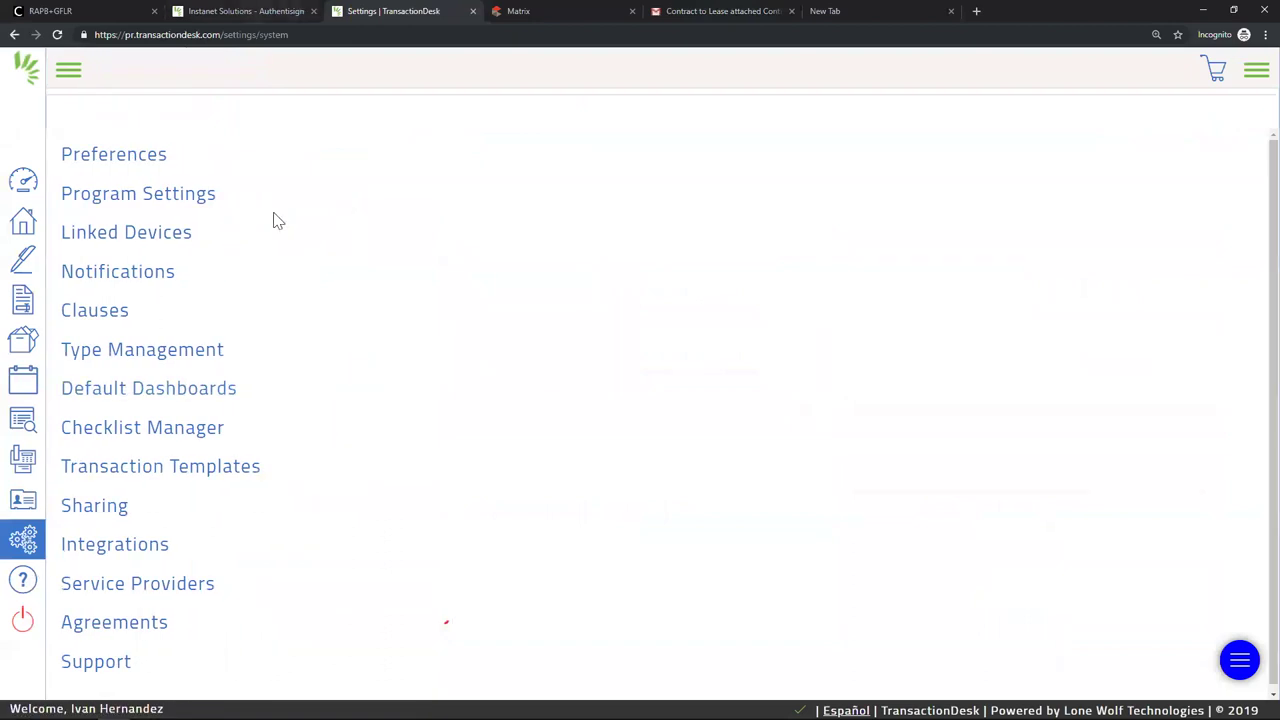
left_click(113, 155)
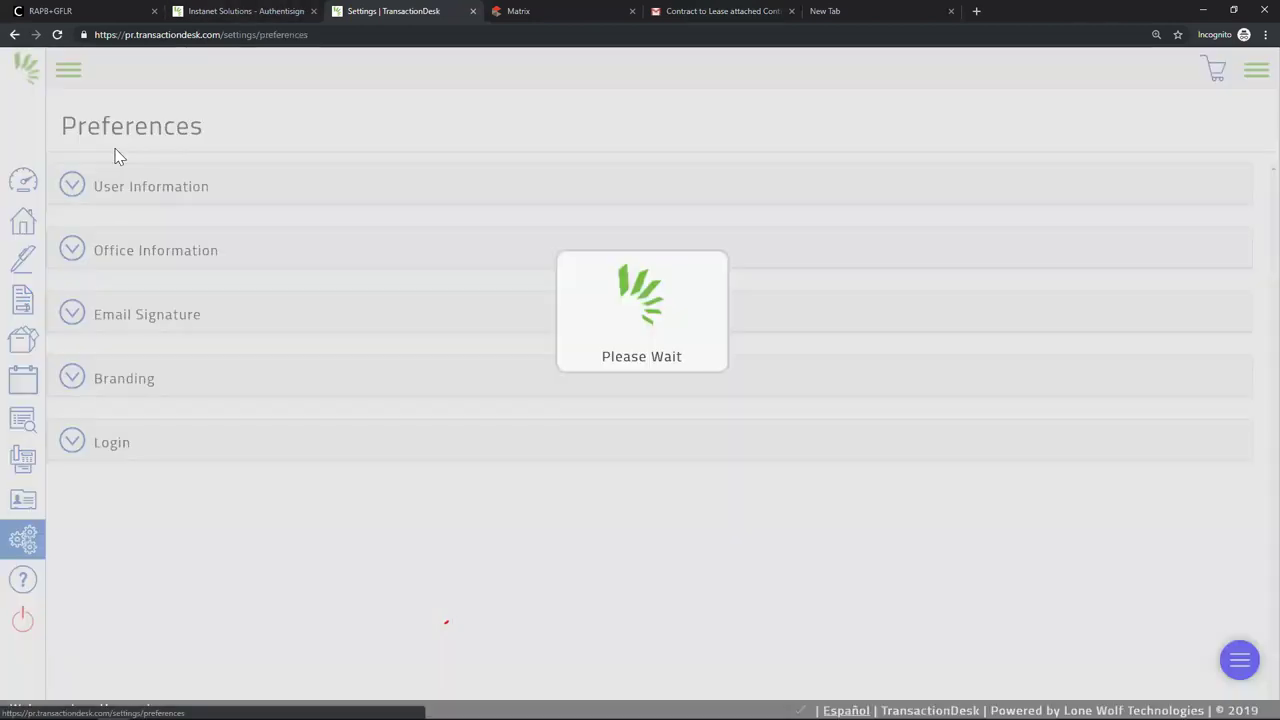
left_click(129, 380)
Cancel new branding banner and personal photo choices, and mark the 120x145 photo size.
scroll(132, 402, "down", 2)
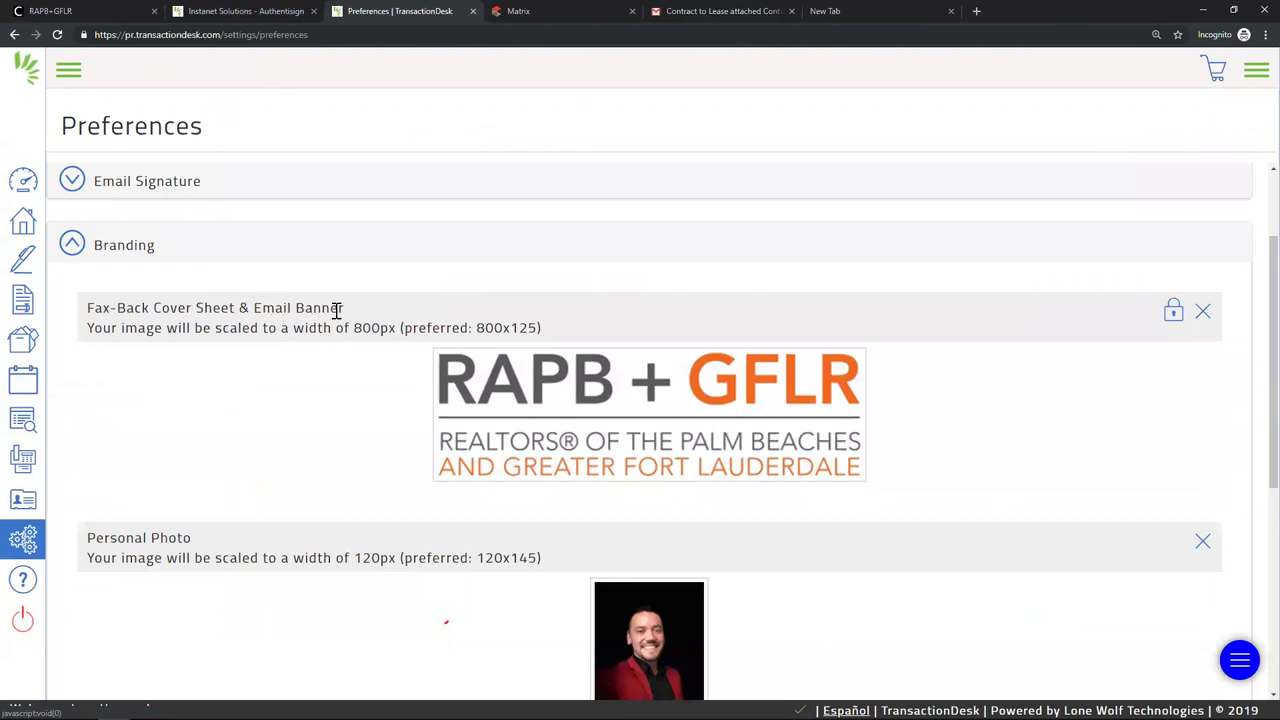
left_click(384, 363)
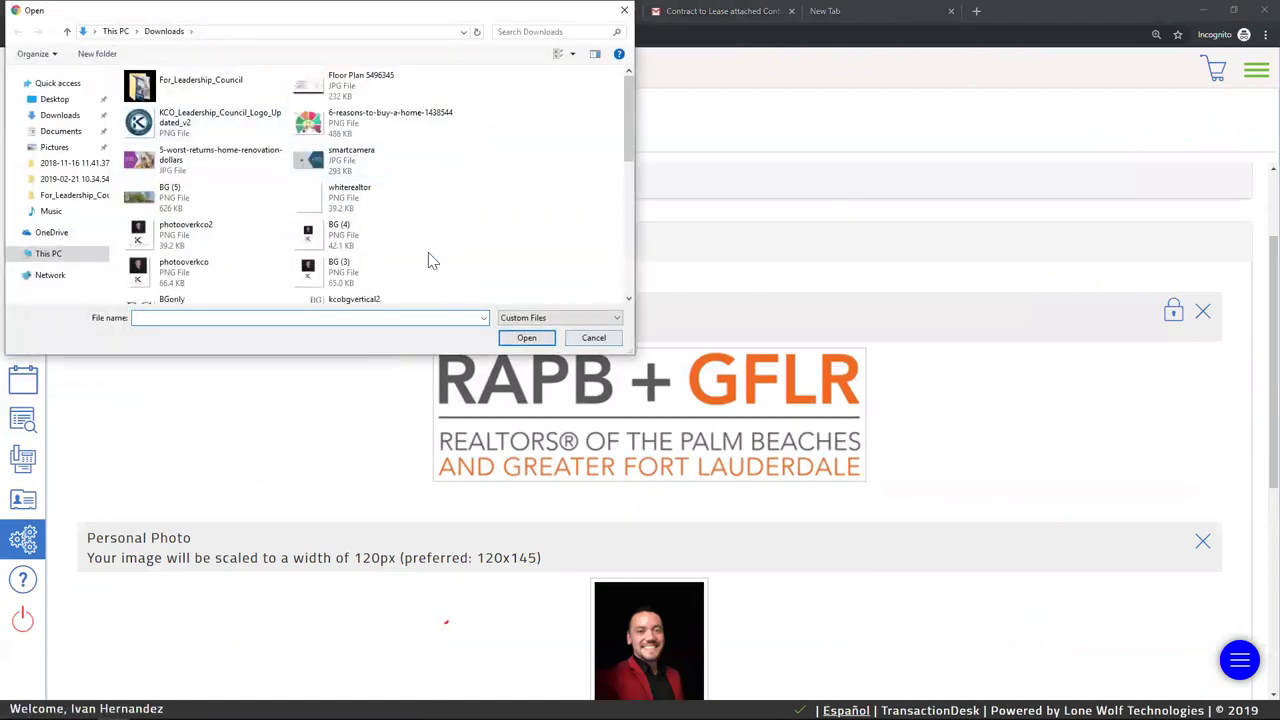
key("Escape")
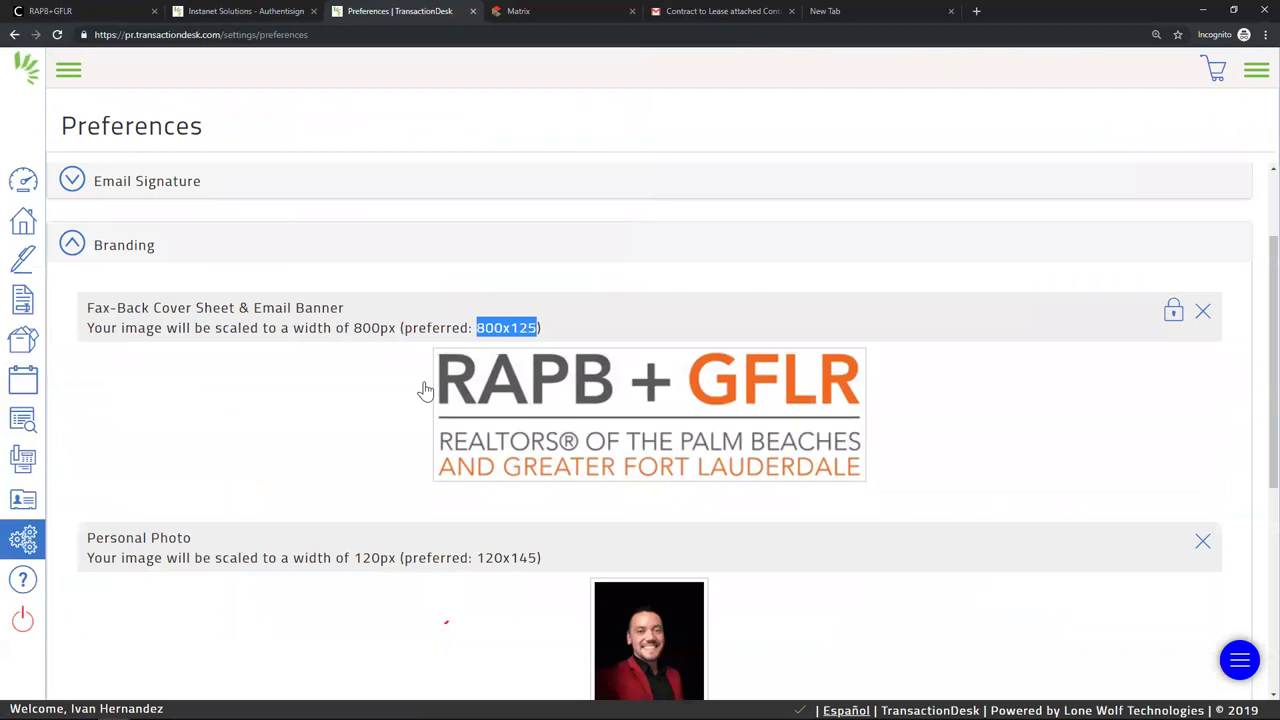
scroll(374, 530, "down", 1)
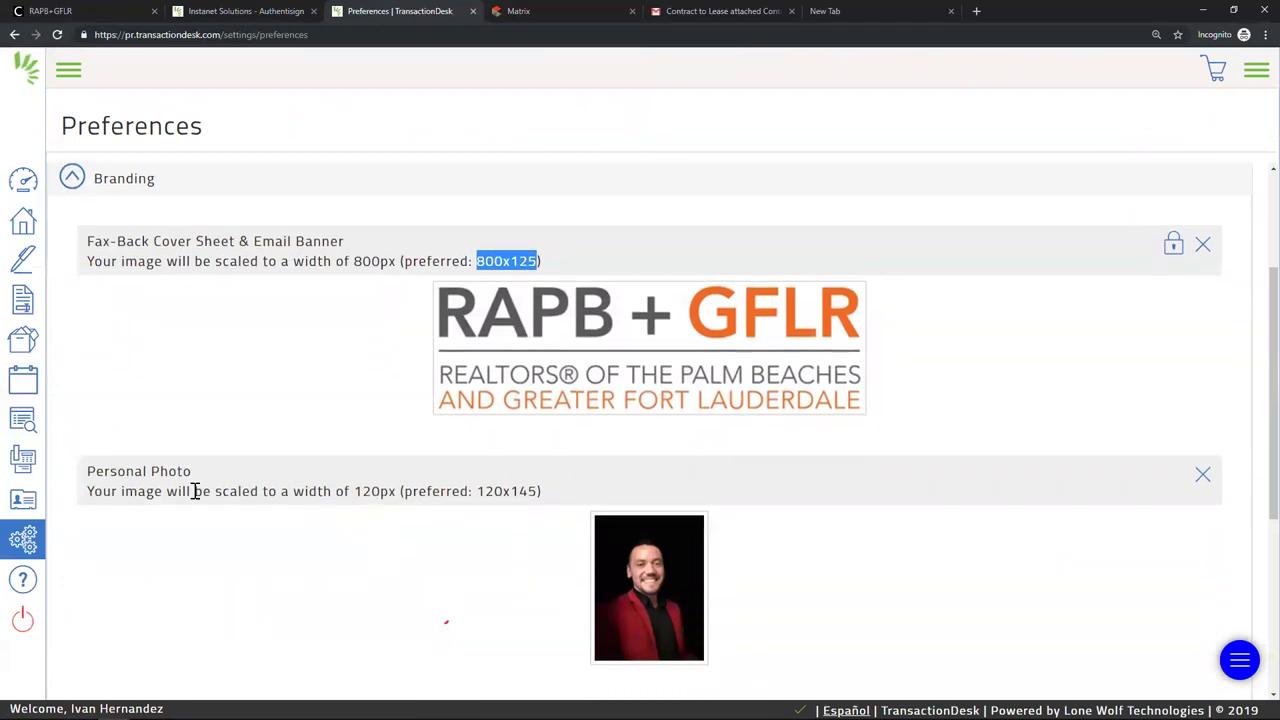
left_click(650, 605)
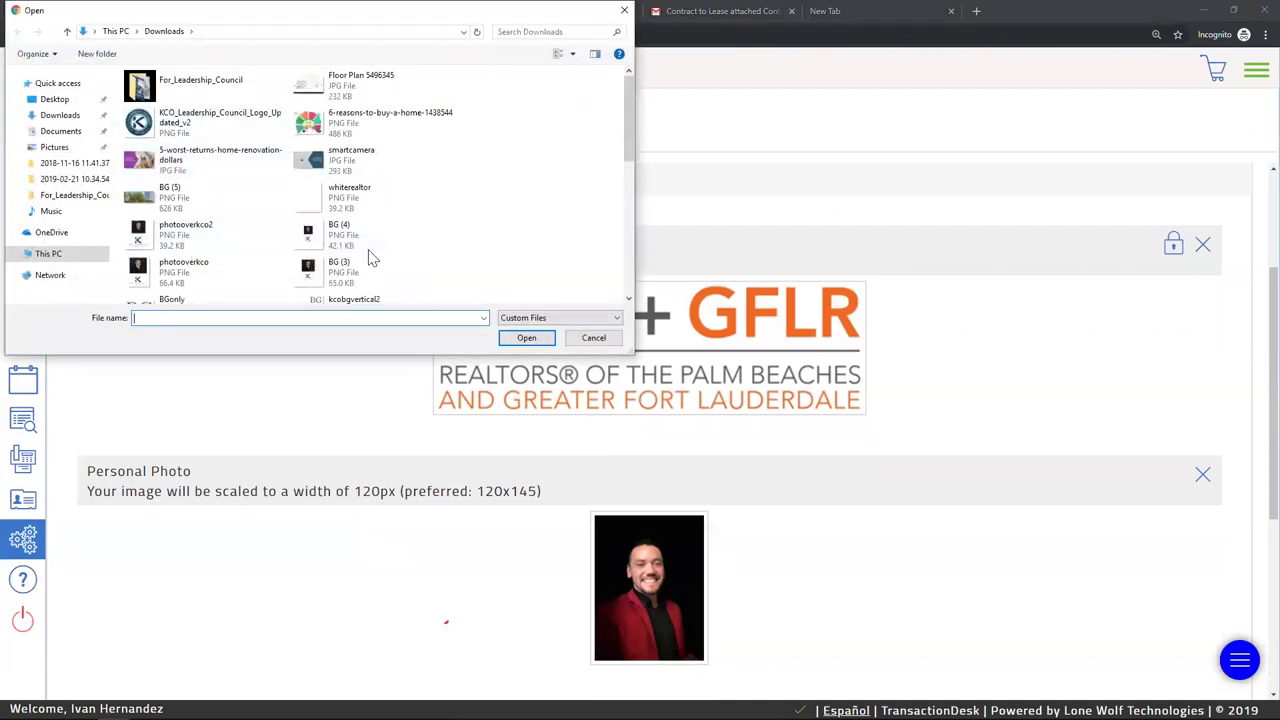
key("Escape")
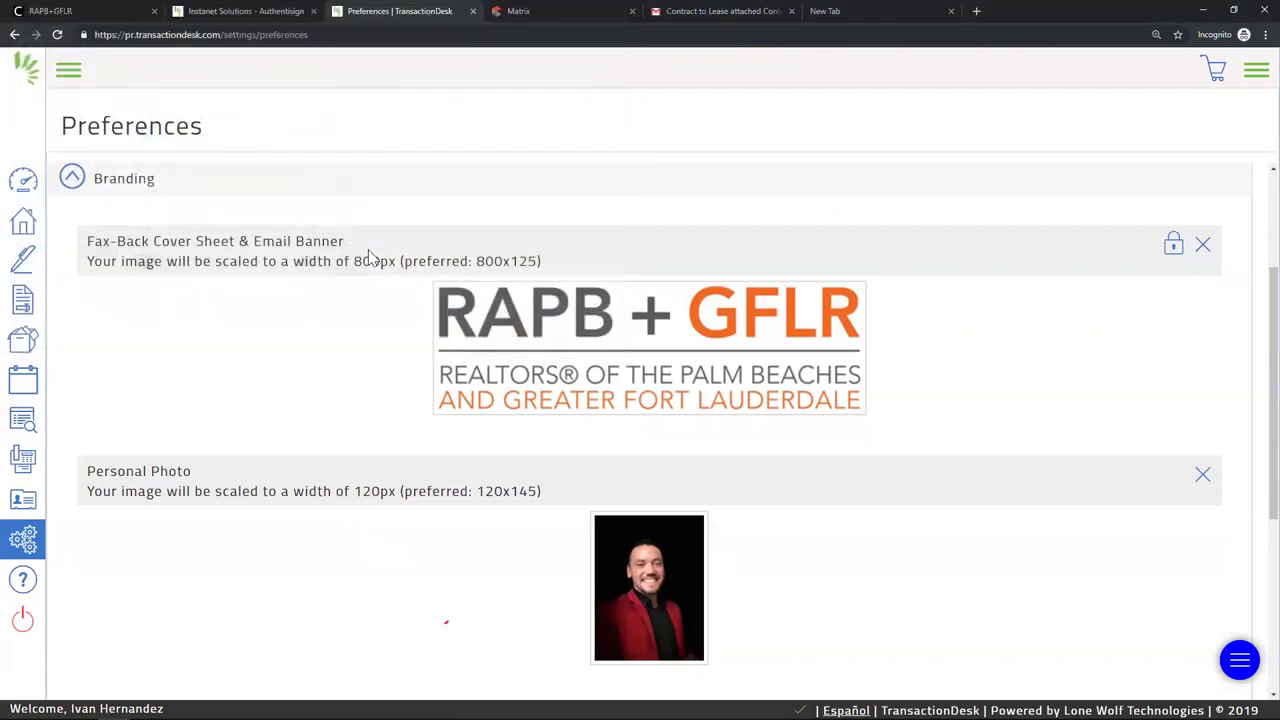
left_click_drag(477, 491, 537, 491)
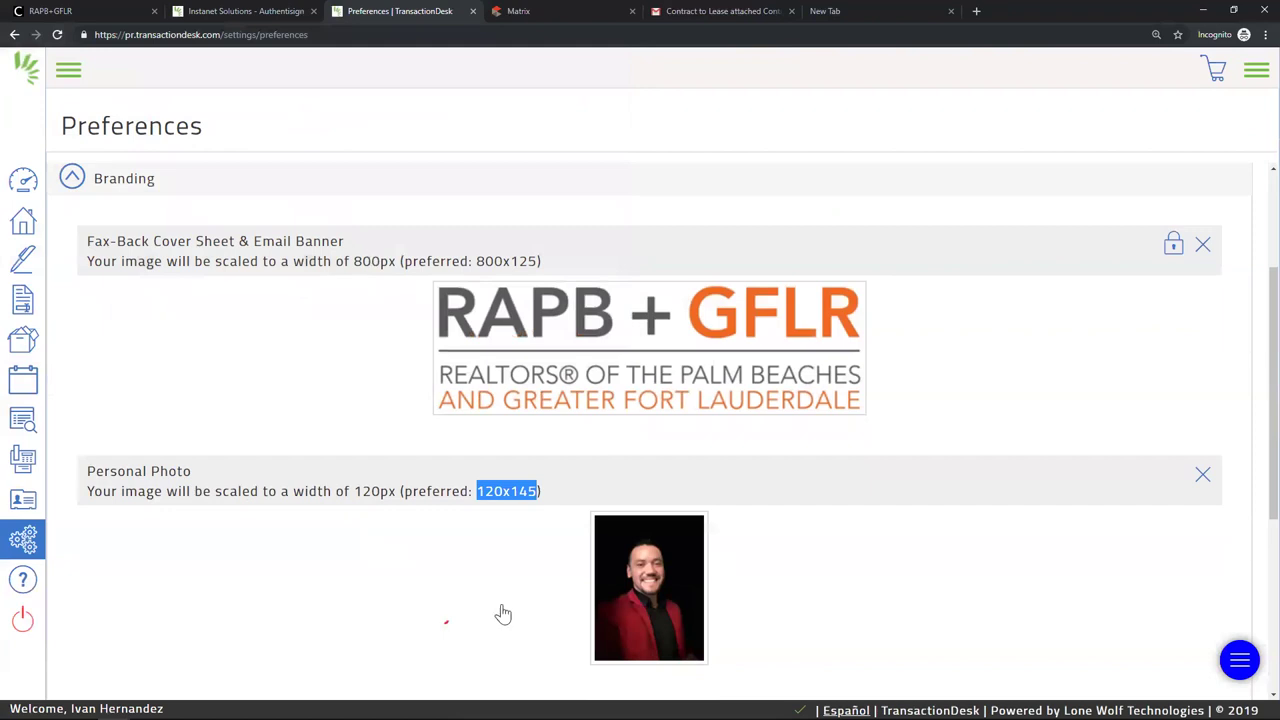
left_click(706, 12)
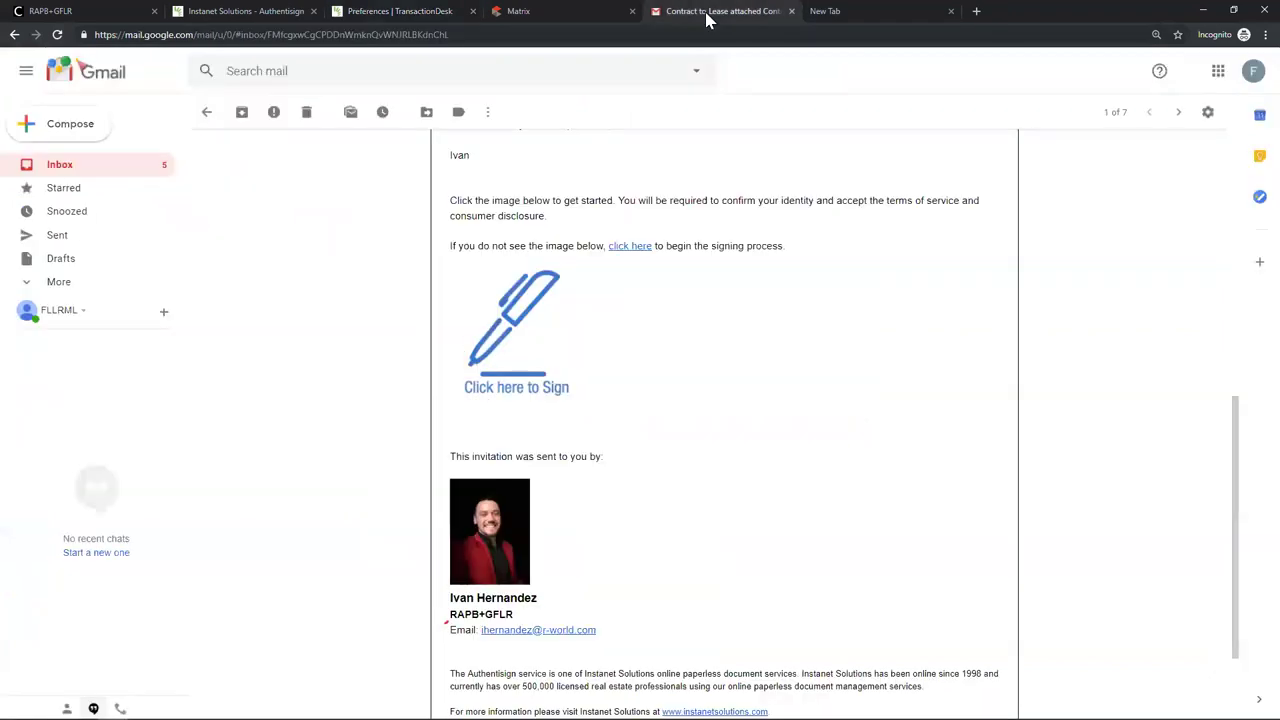
scroll(566, 562, "up", 5)
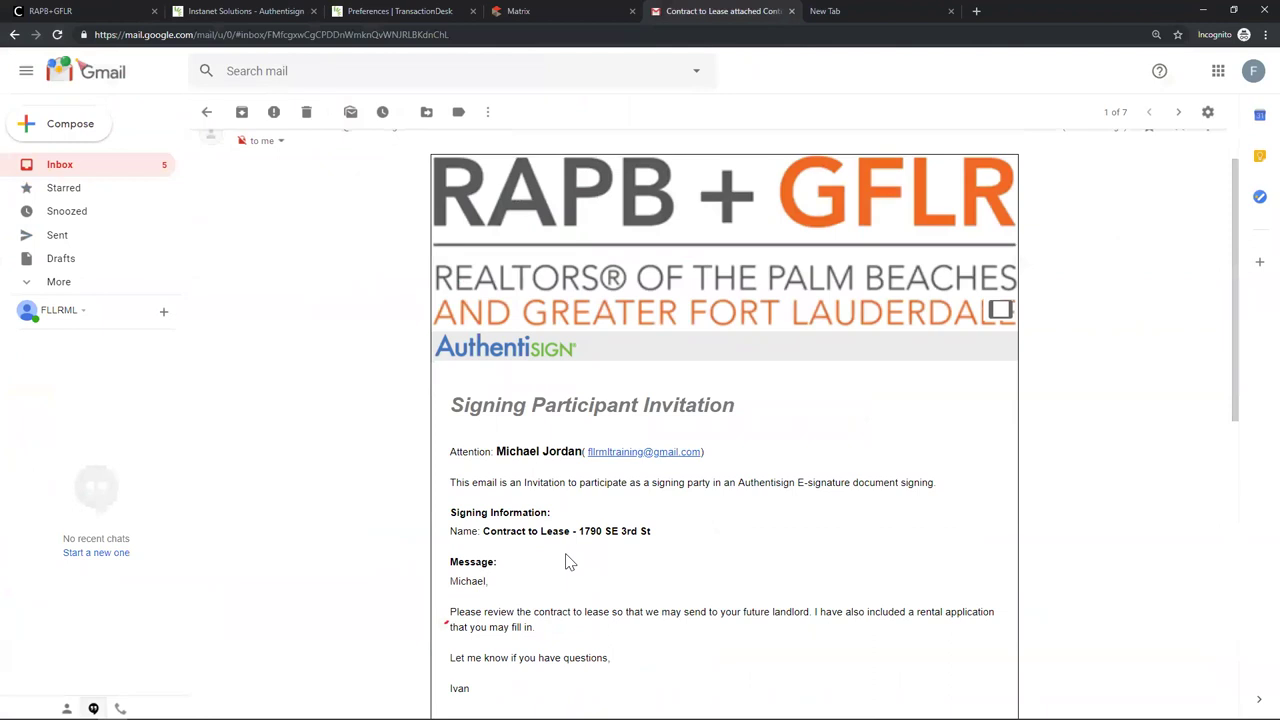
scroll(566, 562, "down", 2)
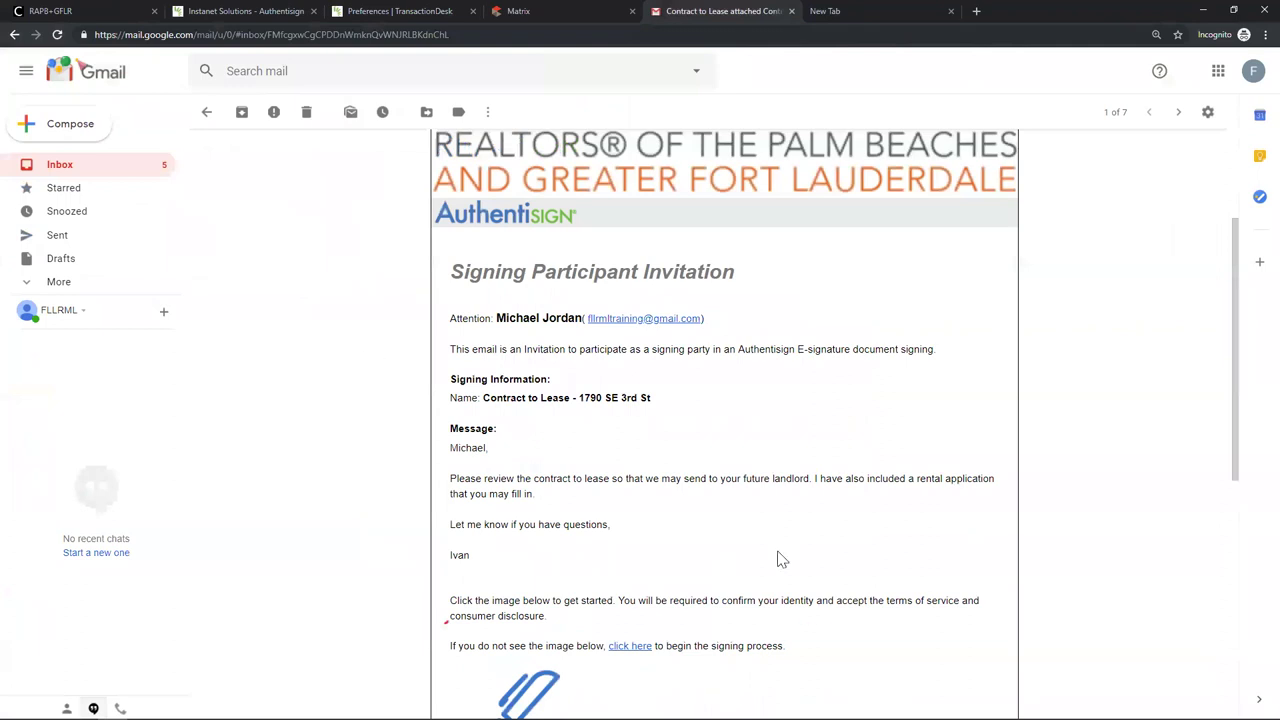
scroll(780, 560, "down", 1)
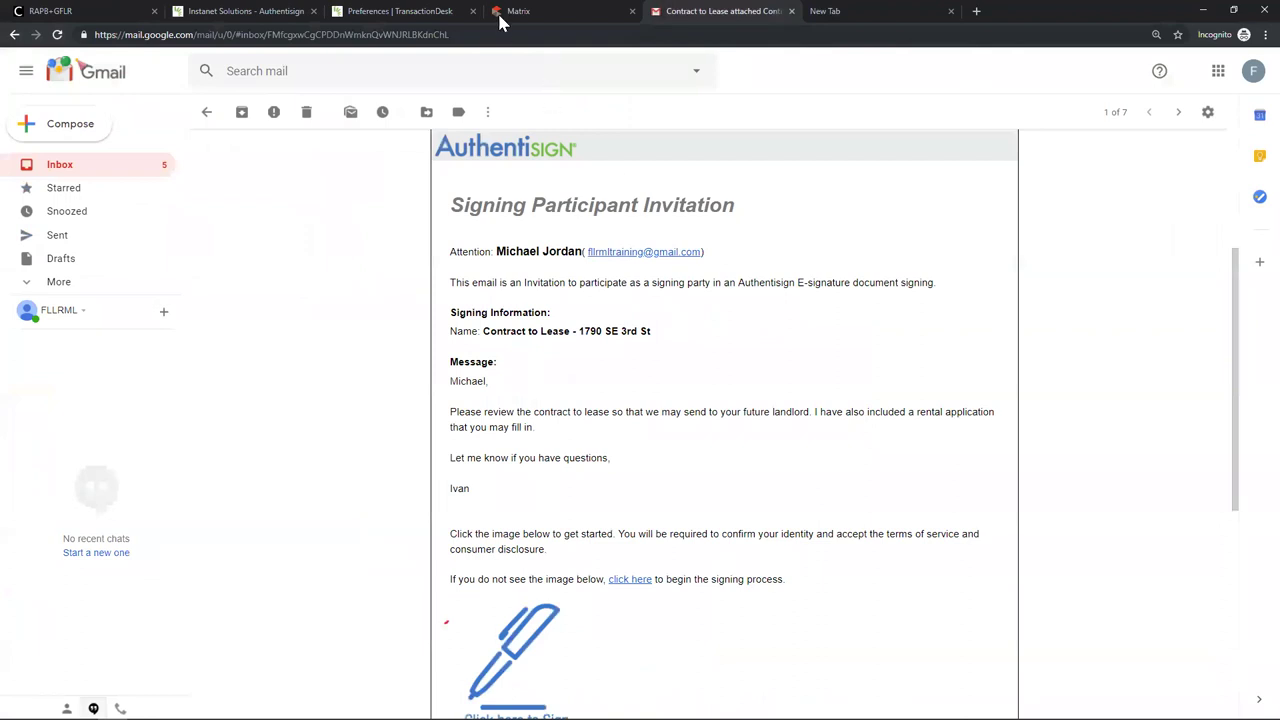
left_click(224, 10)
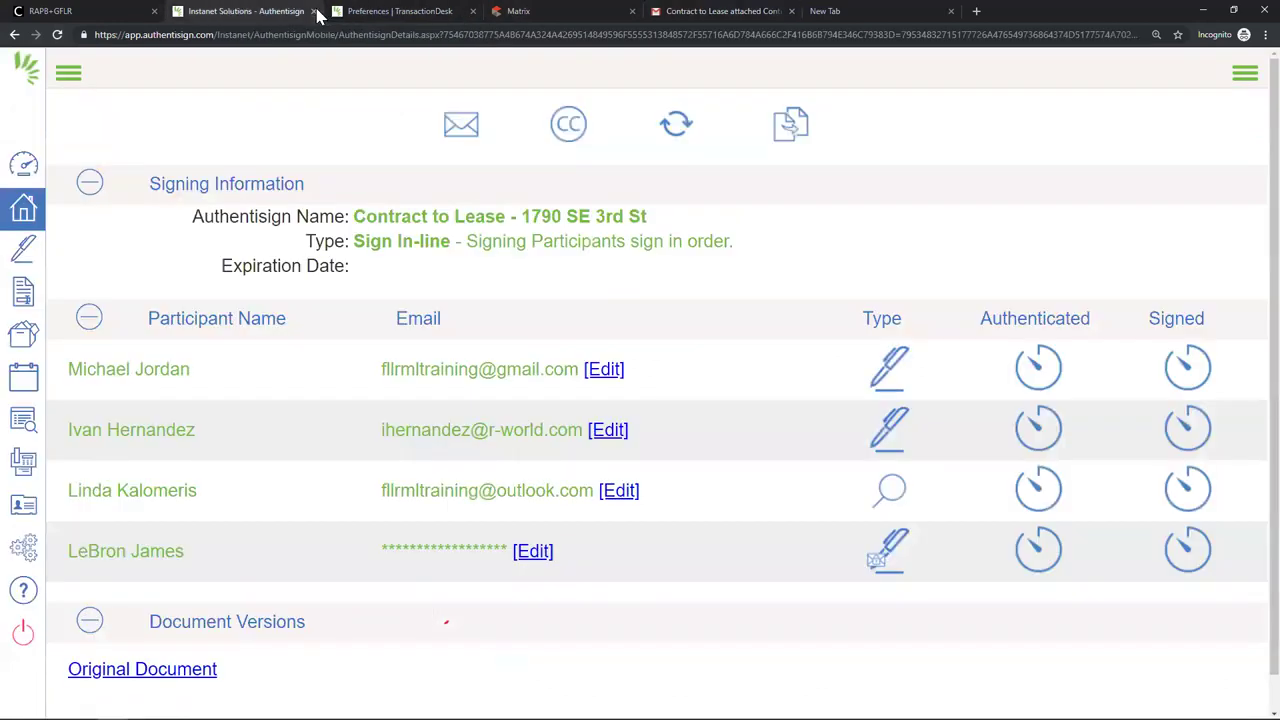
Close the Authentisign status tab and scroll the Gmail invitation to the Click here to Sign image.
left_click(313, 10)
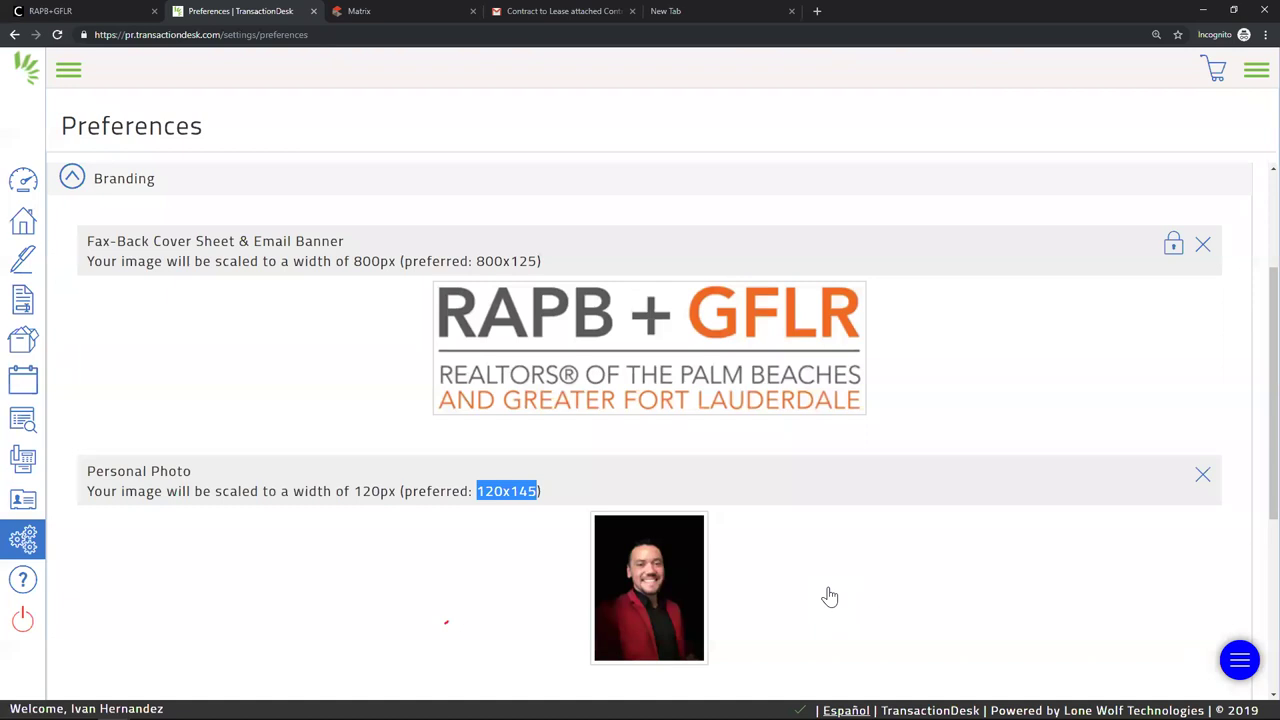
scroll(906, 163, "up", 2)
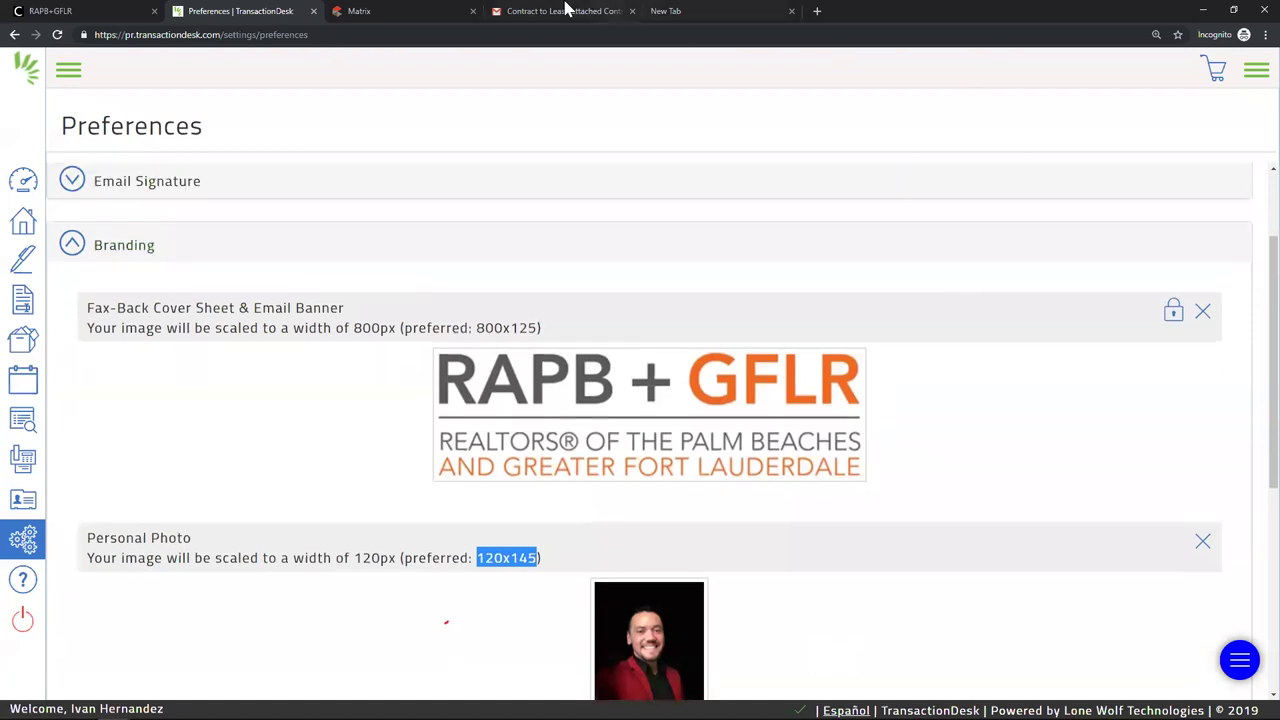
left_click(509, 10)
scroll(530, 168, "down", 2)
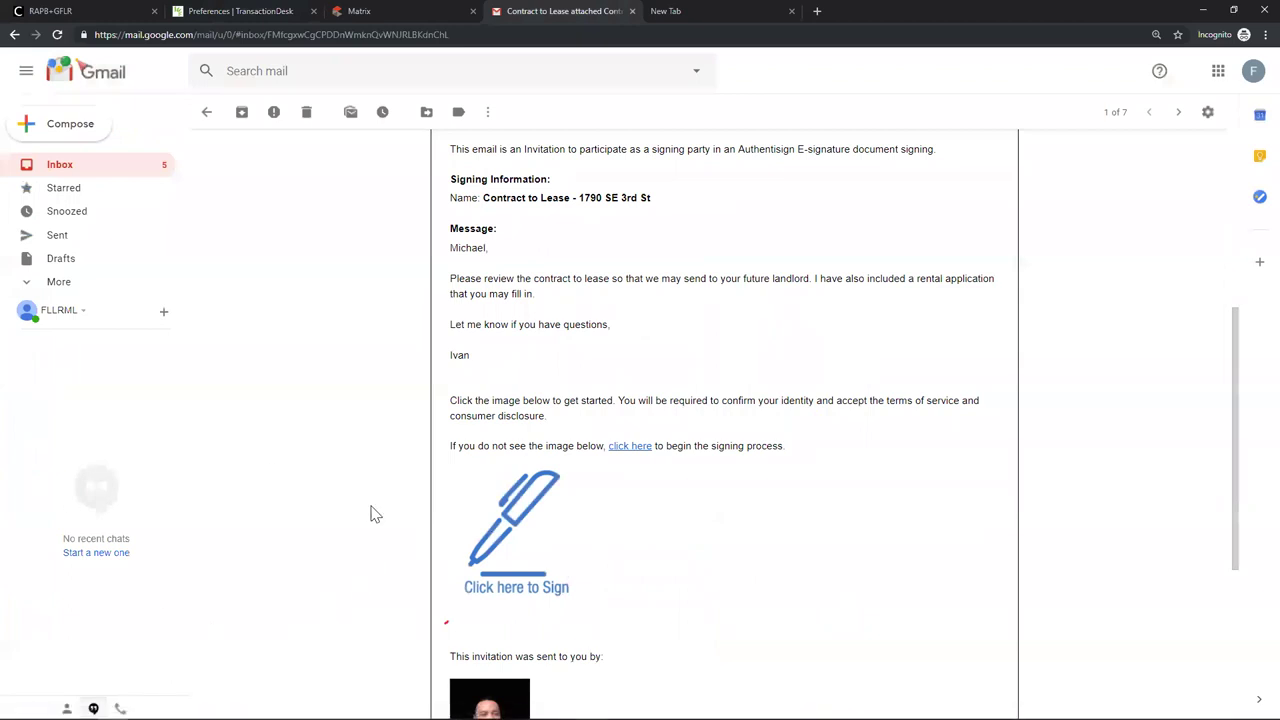
Start signing from the invitation's Click here to Sign image and tick reCAPTCHA's I'm not a robot.
left_click(487, 566)
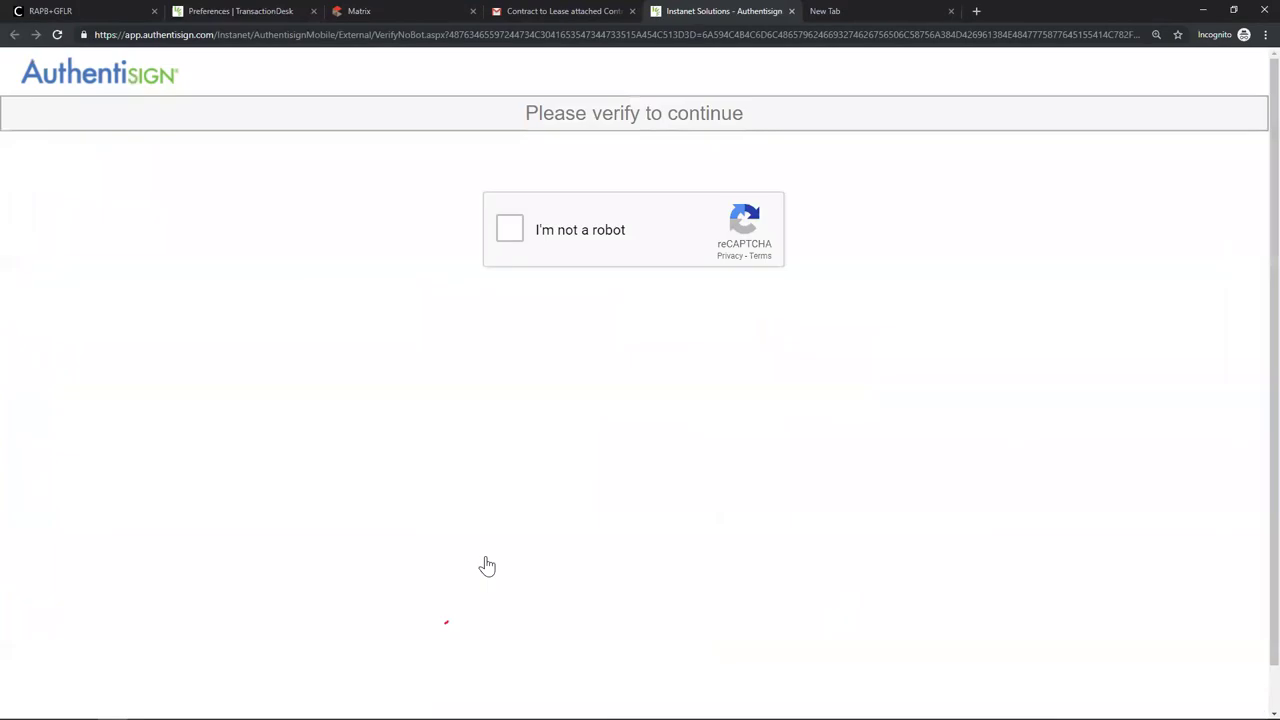
left_click(499, 182)
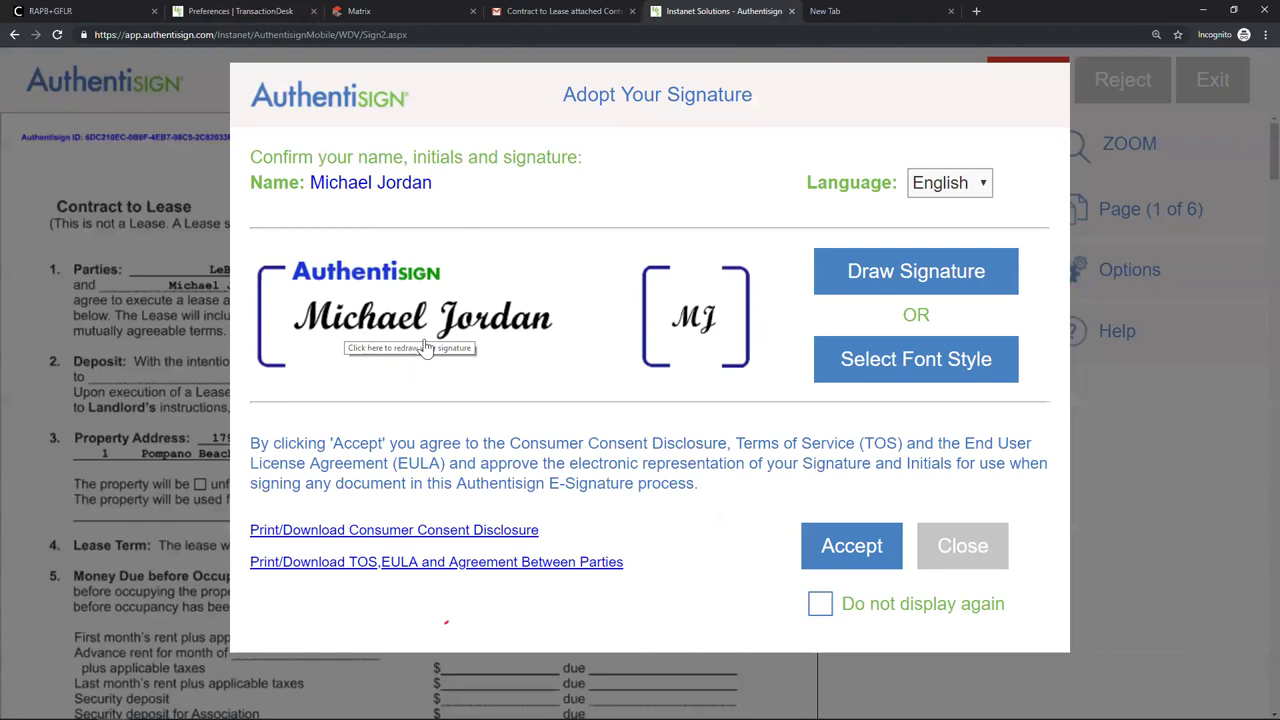
Draw the signer's signature by hand in the Draw Signature pad.
left_click(957, 276)
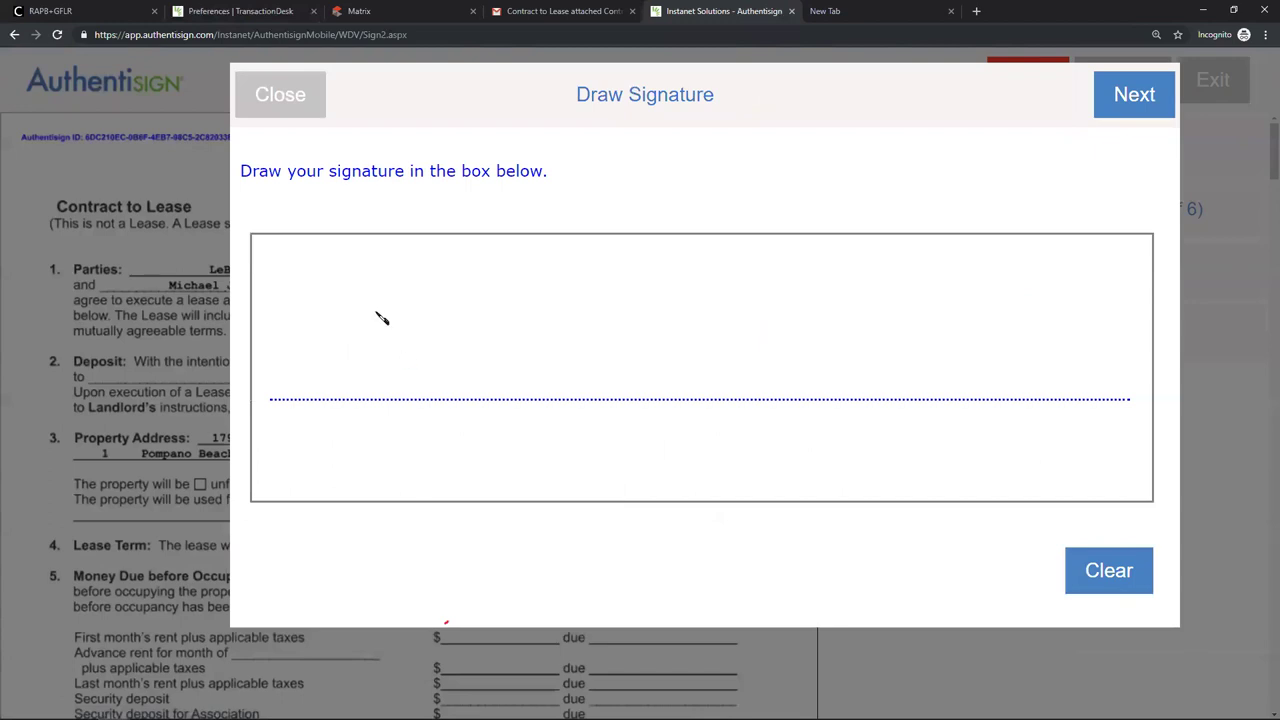
mouse_move(348, 268)
left_mouse_down()
mouse_move(346, 367)
mouse_move(400, 318)
mouse_move(480, 366)
left_mouse_up()
left_click_drag(525, 292, 533, 365)
left_click_drag(646, 316, 610, 370)
left_click_drag(622, 248, 728, 364)
mouse_move(790, 323)
left_mouse_down()
mouse_move(770, 340)
mouse_move(808, 380)
mouse_move(896, 368)
left_mouse_up()
left_click_drag(911, 274, 958, 390)
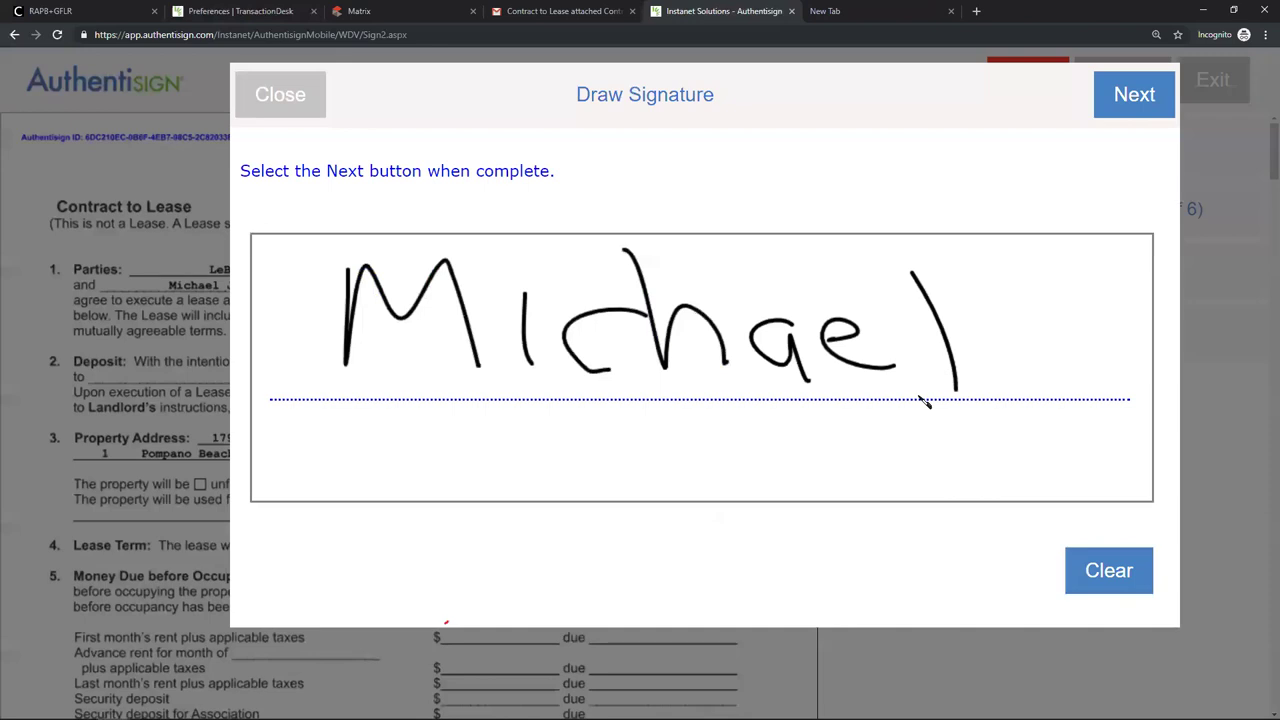
left_click(1150, 96)
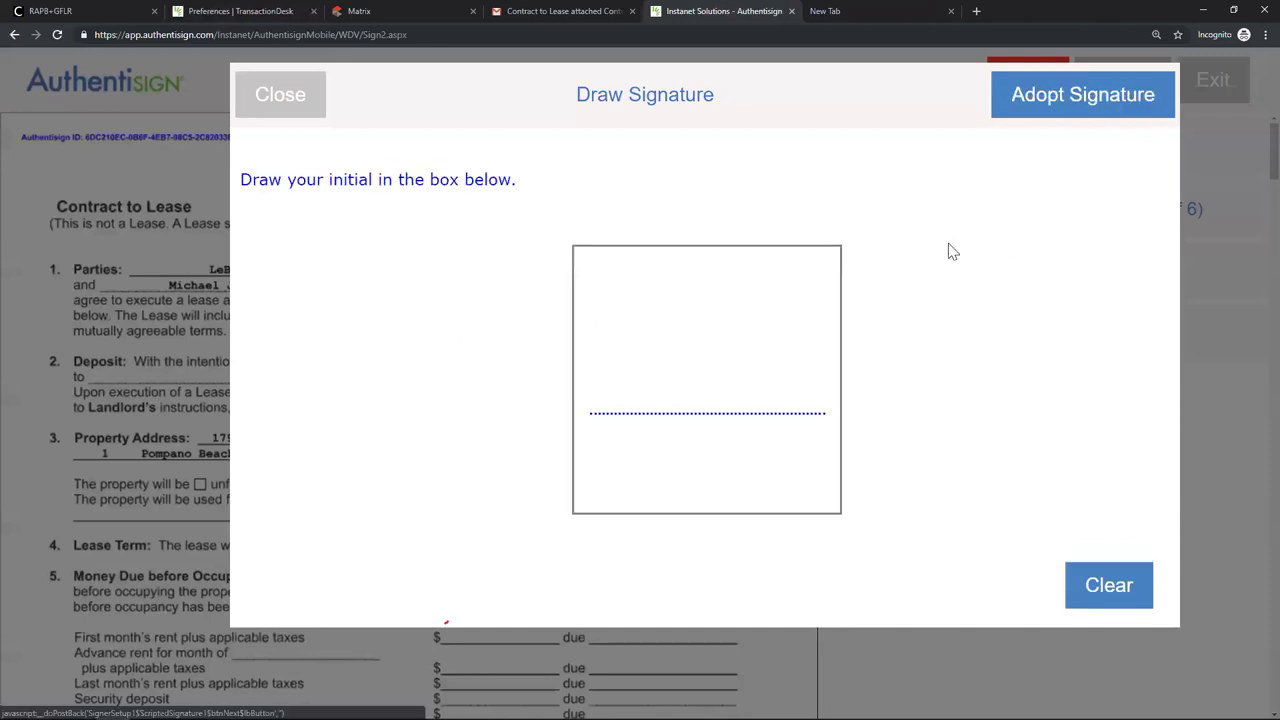
Draw the two initials, adopt the signature and initials, and accept the terms.
mouse_move(620, 297)
left_mouse_down()
mouse_move(622, 282)
mouse_move(724, 380)
left_mouse_up()
mouse_move(726, 295)
left_mouse_down()
mouse_move(802, 300)
mouse_move(753, 362)
left_mouse_up()
left_click(1070, 95)
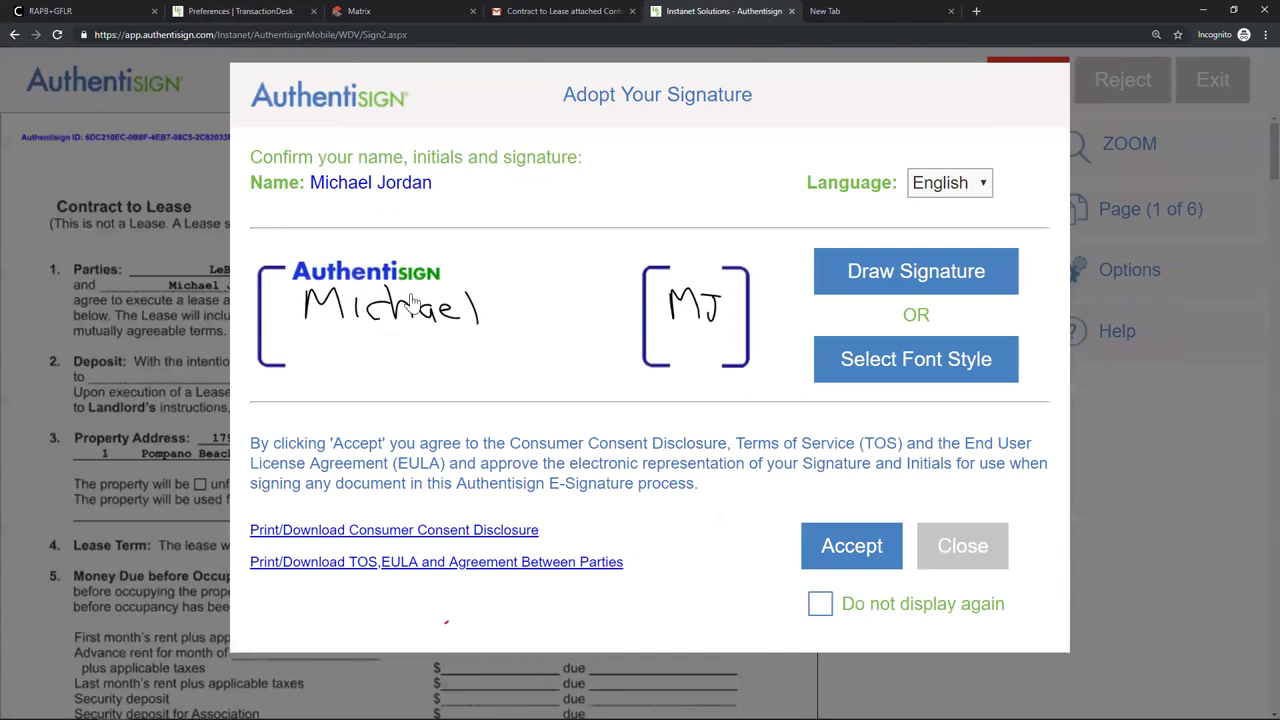
left_click(850, 552)
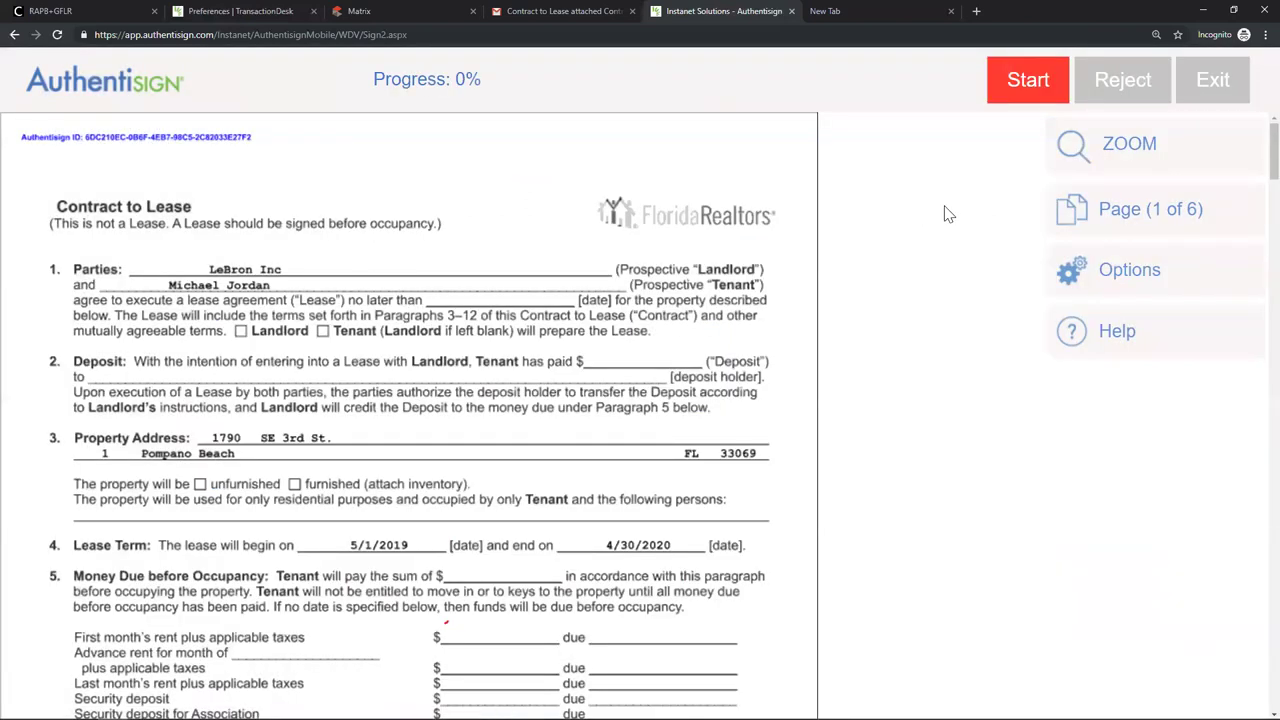
Apply initials to the required fields on pages 1 and 2.
left_click(1030, 82)
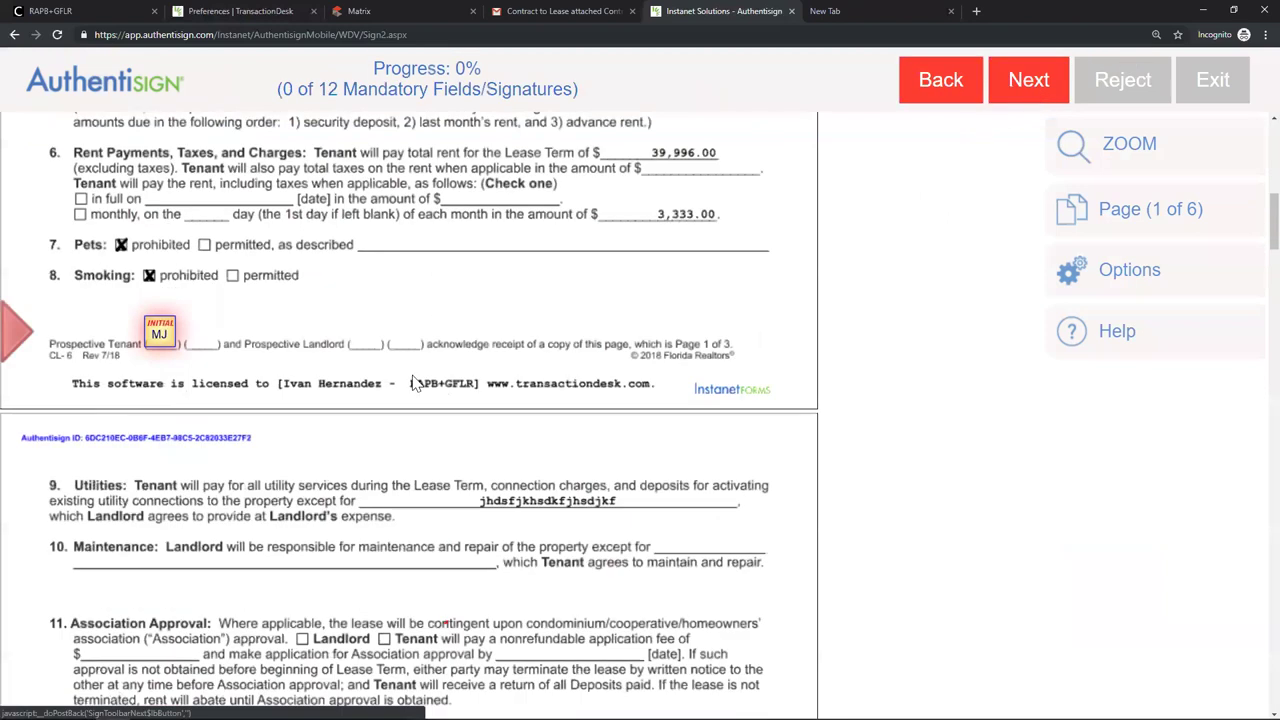
scroll(417, 384, "up", 5)
scroll(400, 336, "up", 2)
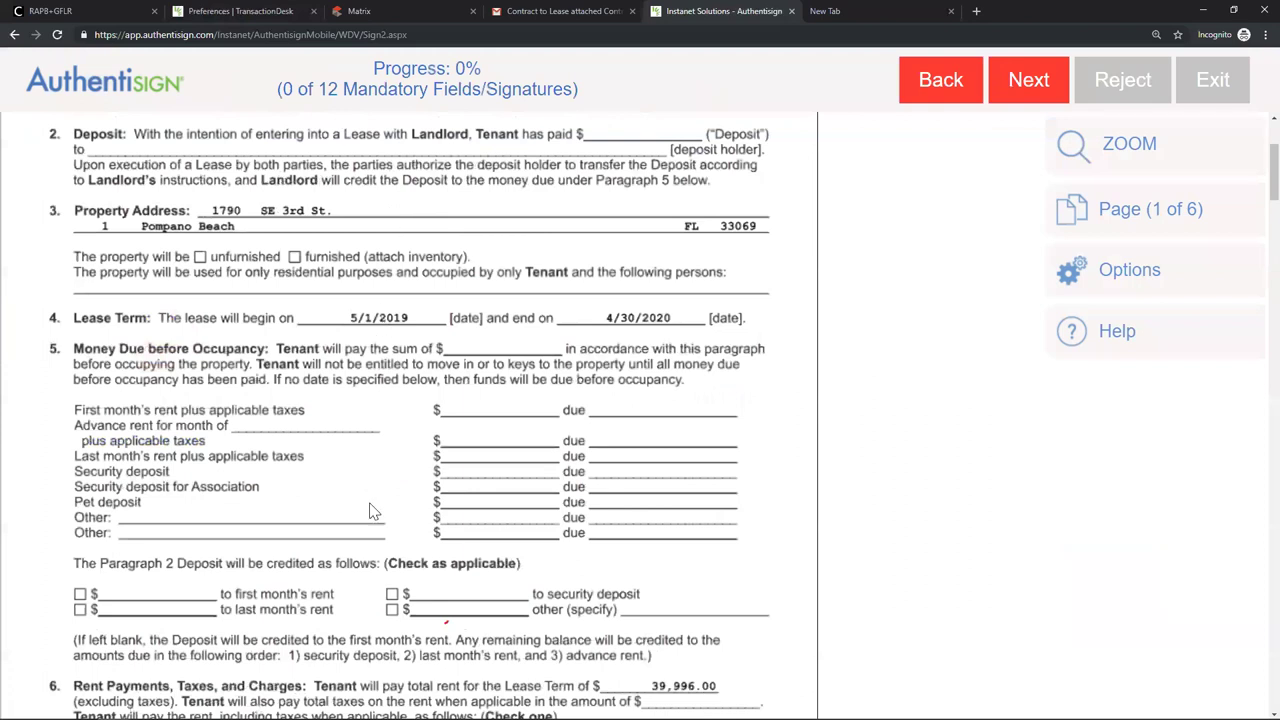
scroll(375, 512, "down", 5)
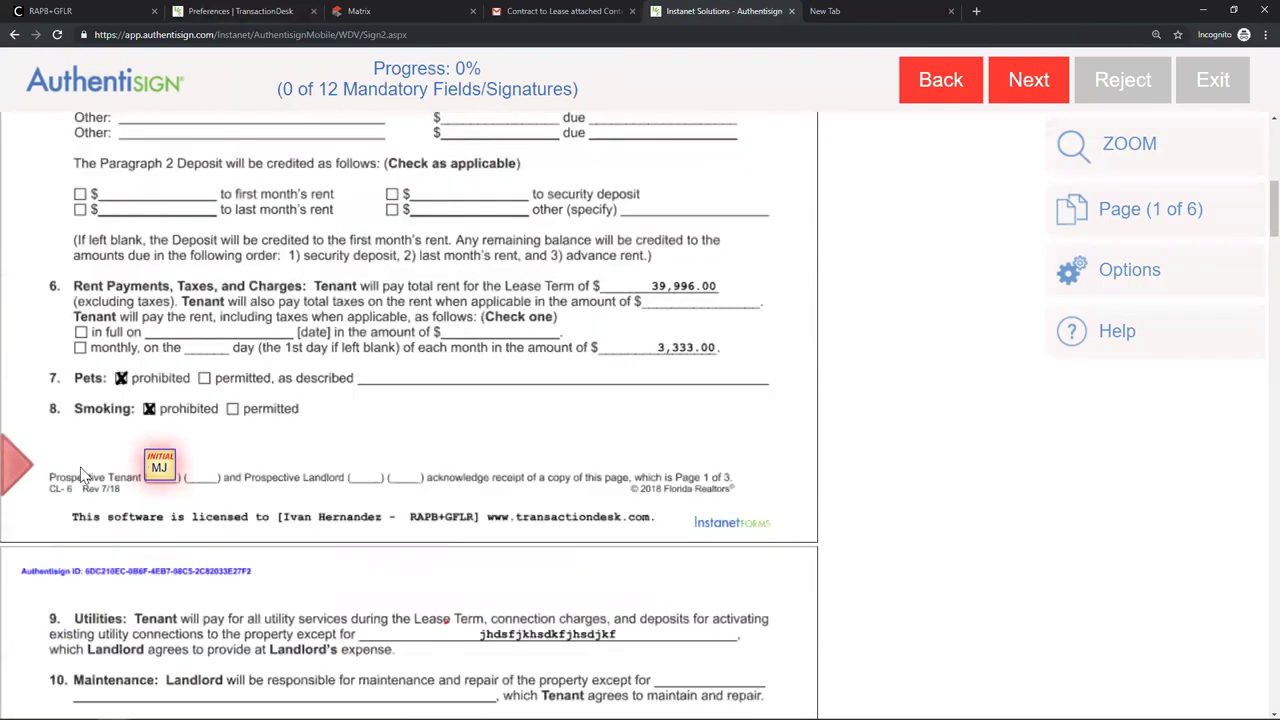
left_click(158, 464)
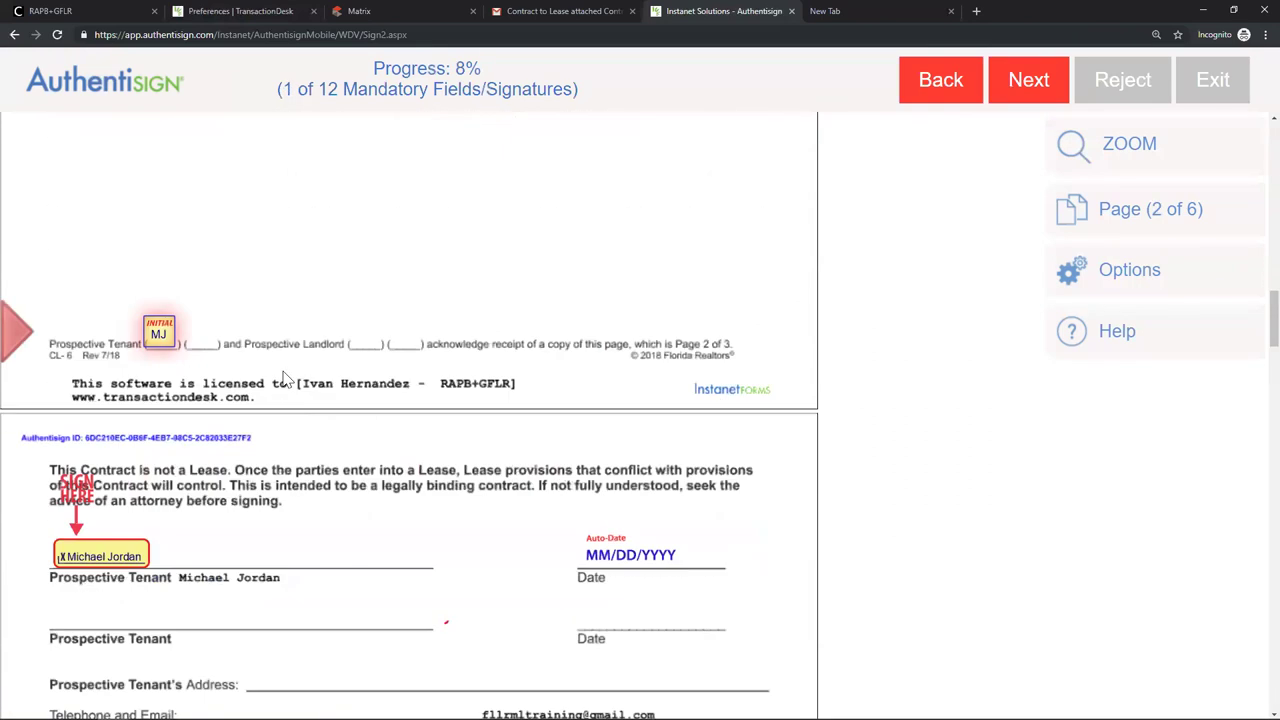
scroll(286, 375, "up", 5)
scroll(286, 378, "up", 4)
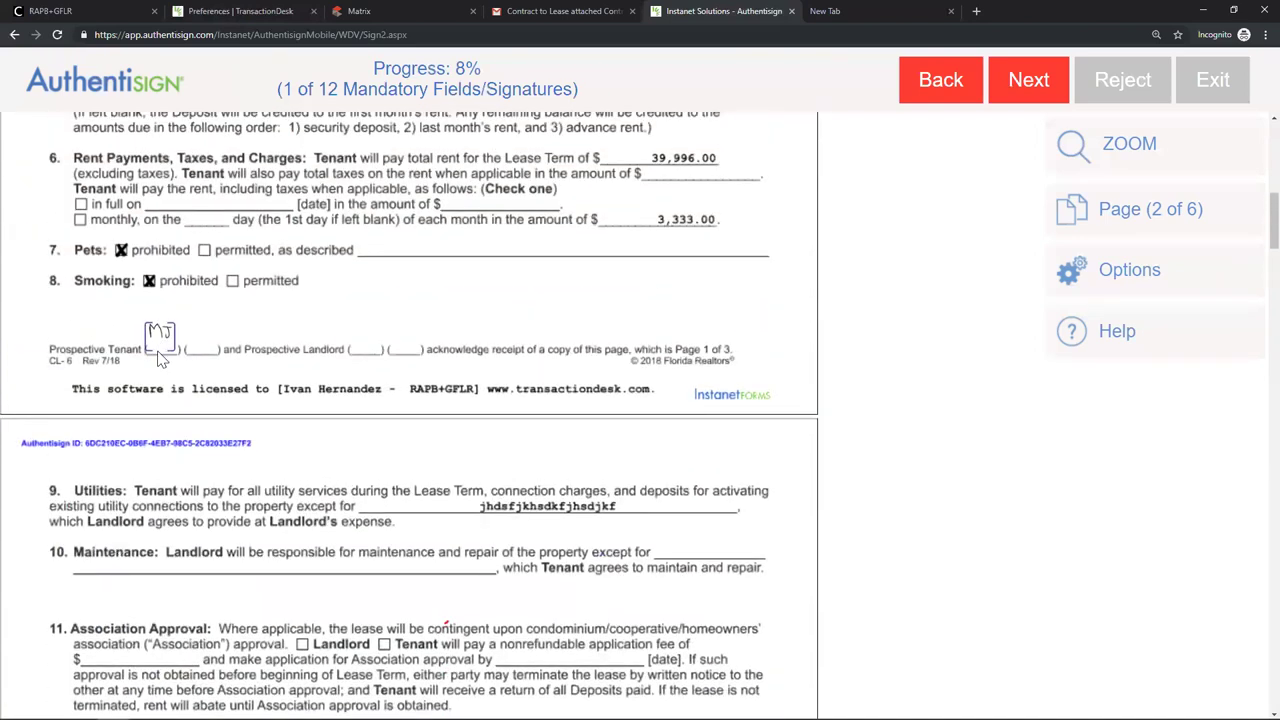
scroll(160, 428, "down", 7)
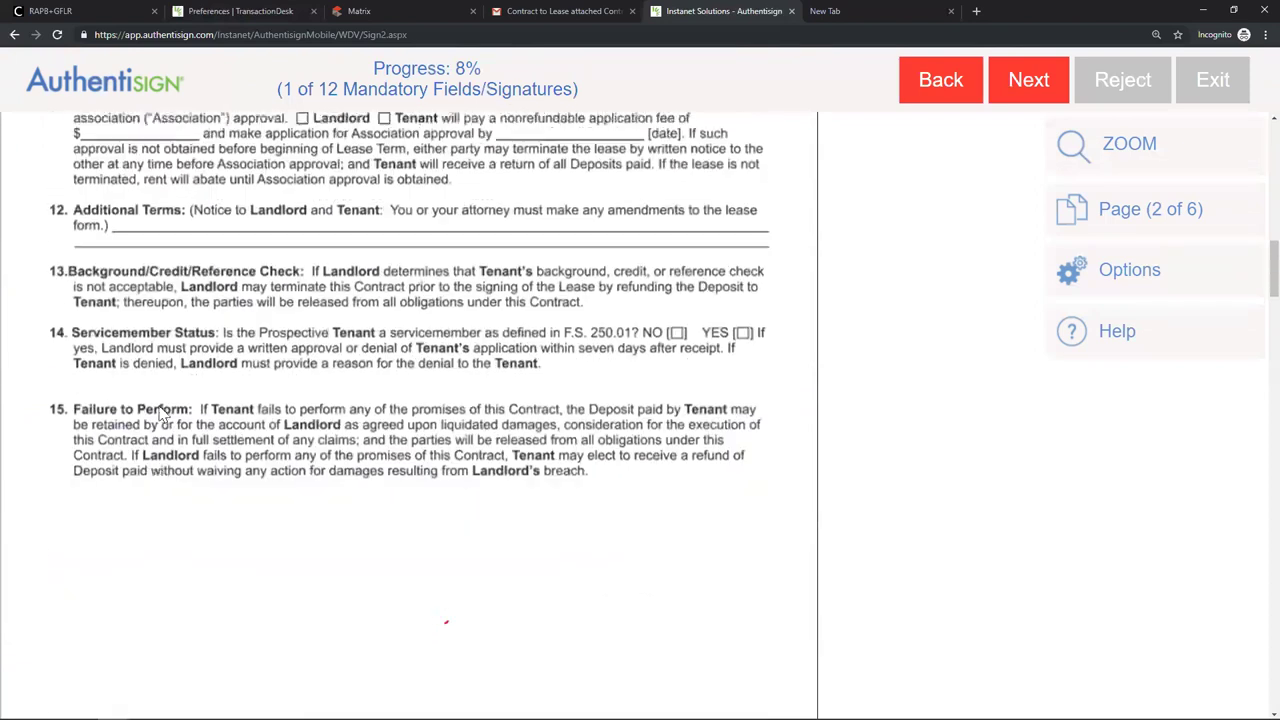
scroll(190, 620, "down", 1)
left_click(150, 602)
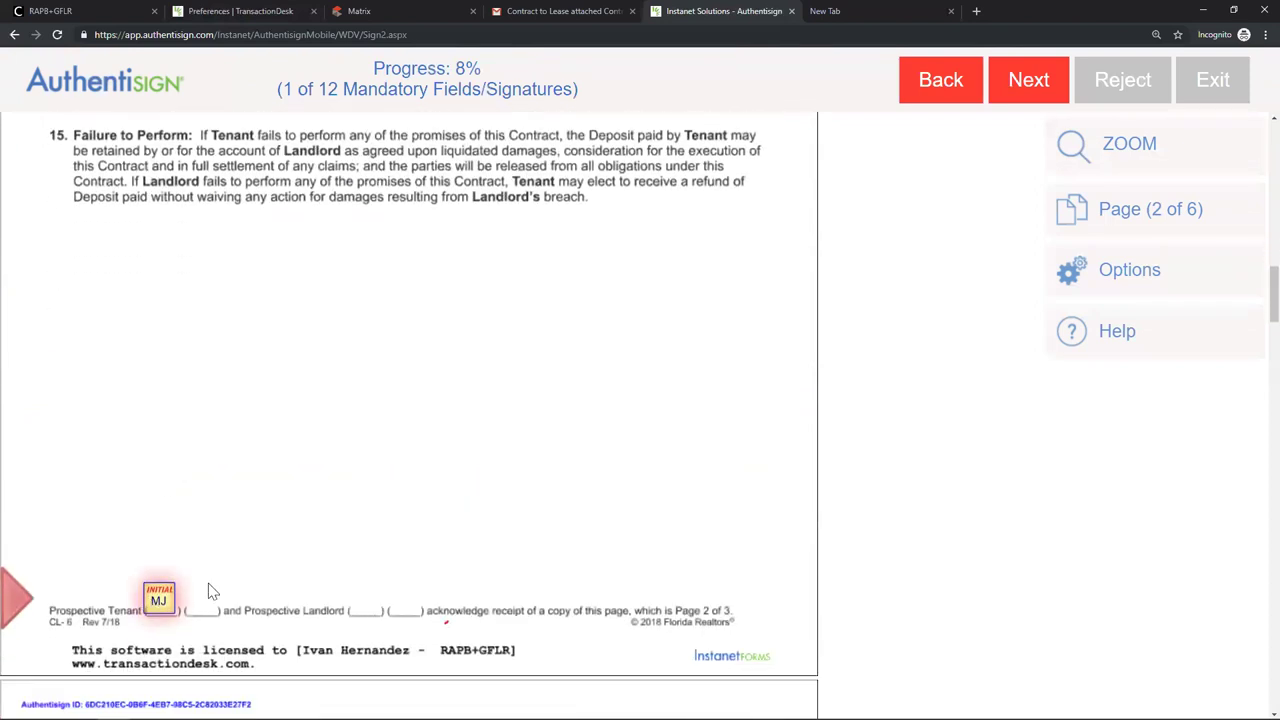
Sign the participant and Buyer signature lines and initial the remaining fields, including the rental application.
left_click(105, 402)
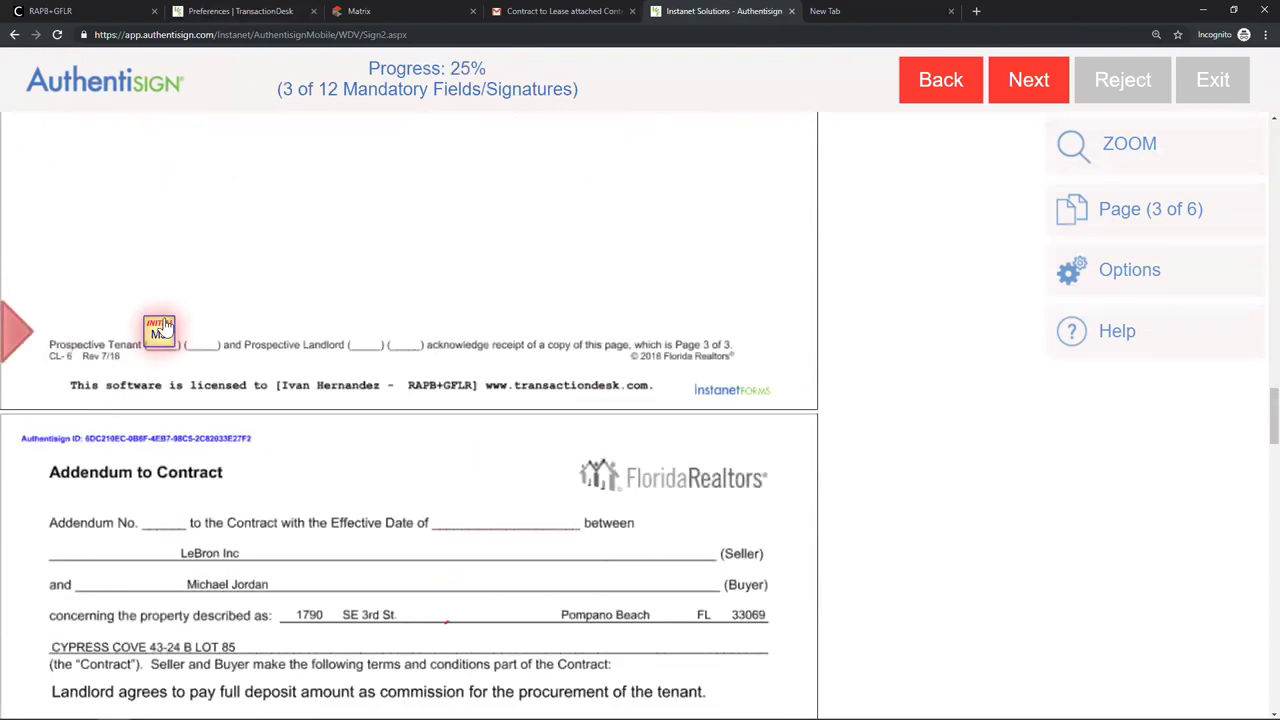
left_click(162, 338)
left_click(132, 415)
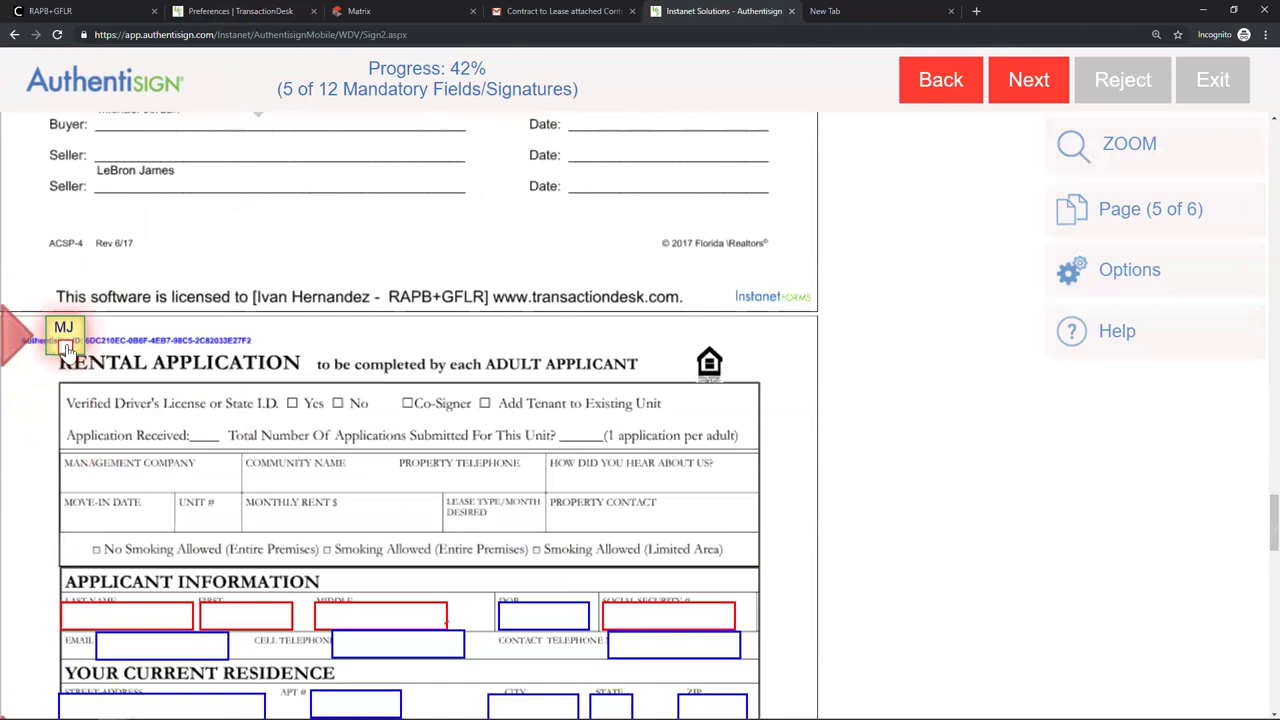
left_click(65, 347)
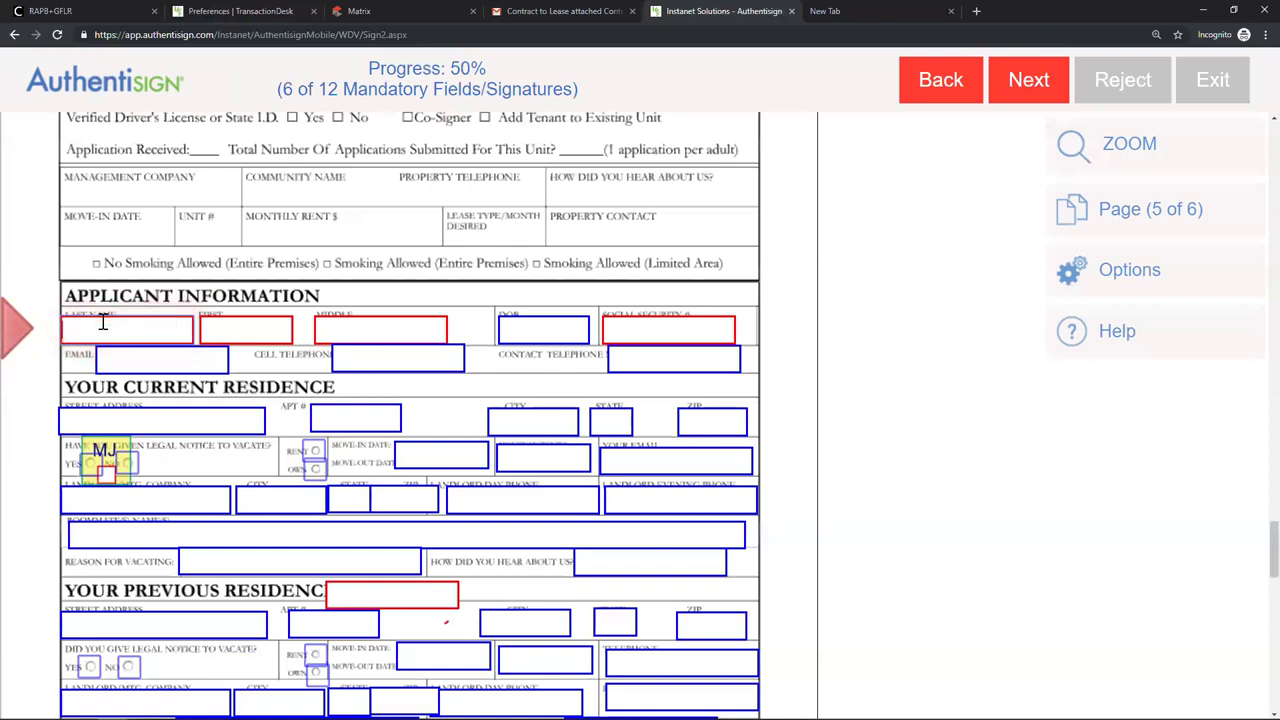
Enter the applicant's last, first and middle names and social security number.
type("Jordan")
key("Tab")
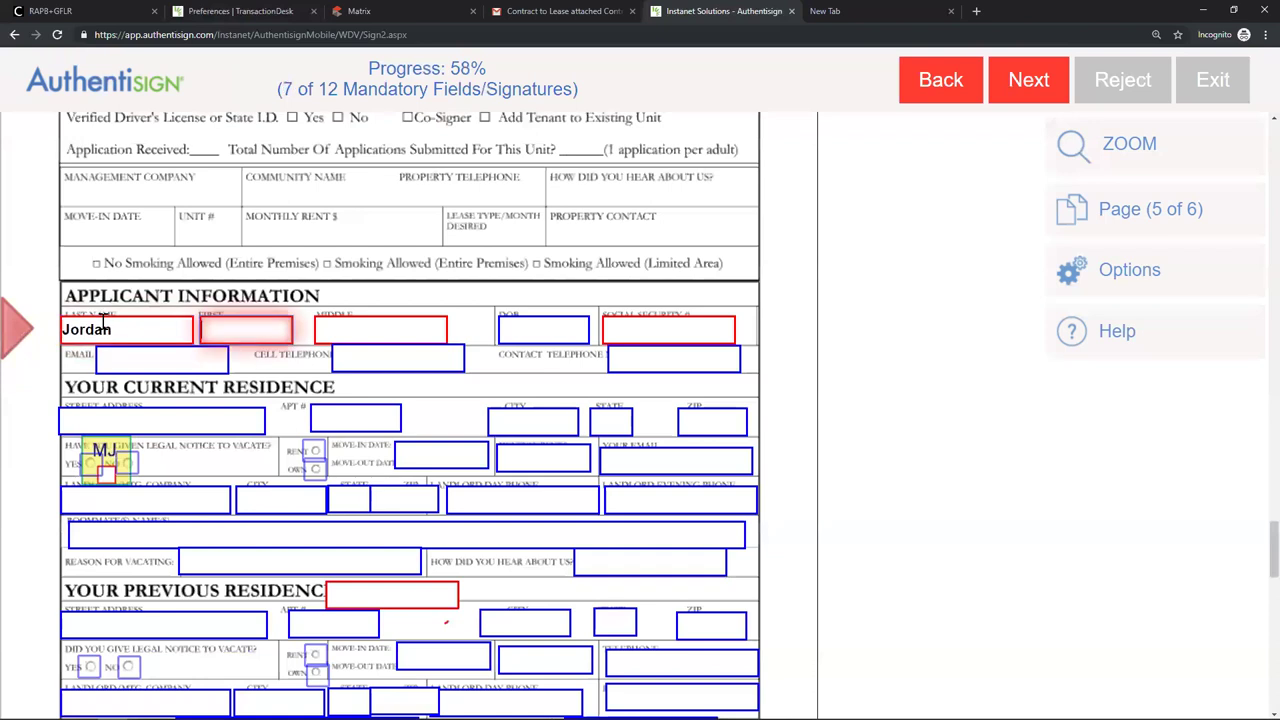
type("Michael")
key("Tab")
type("X")
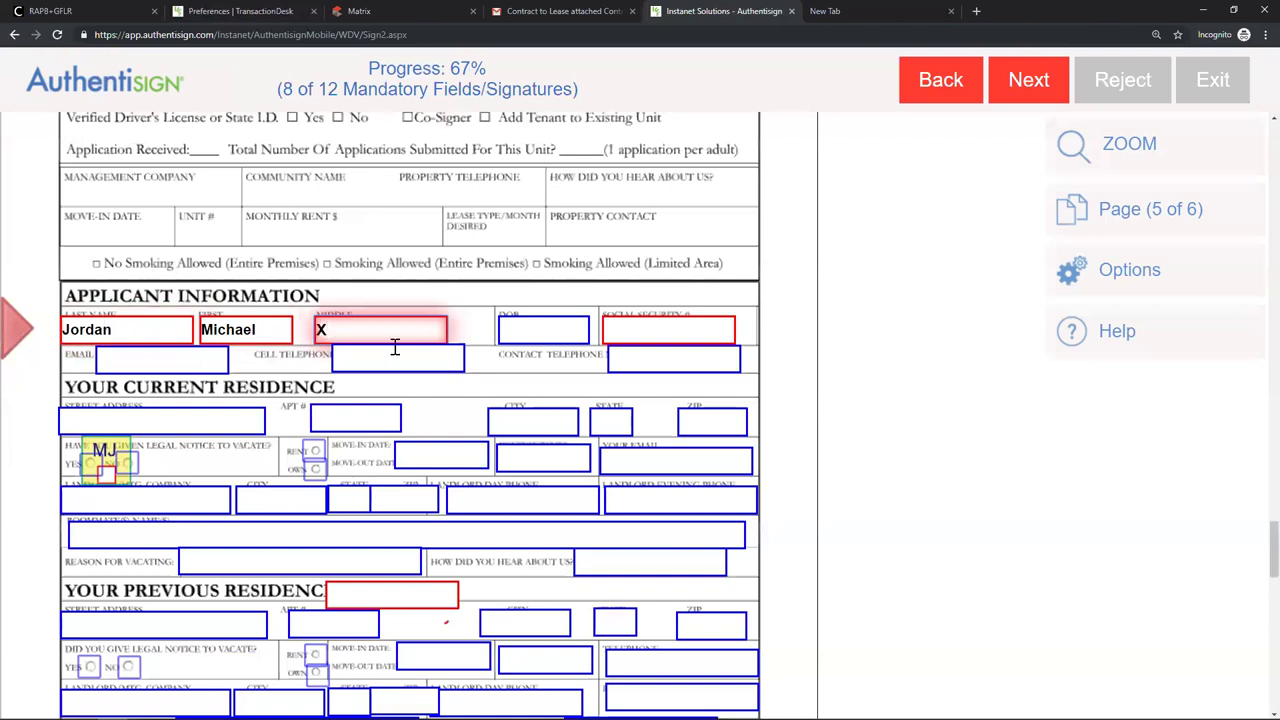
key("Tab")
type("111--1")
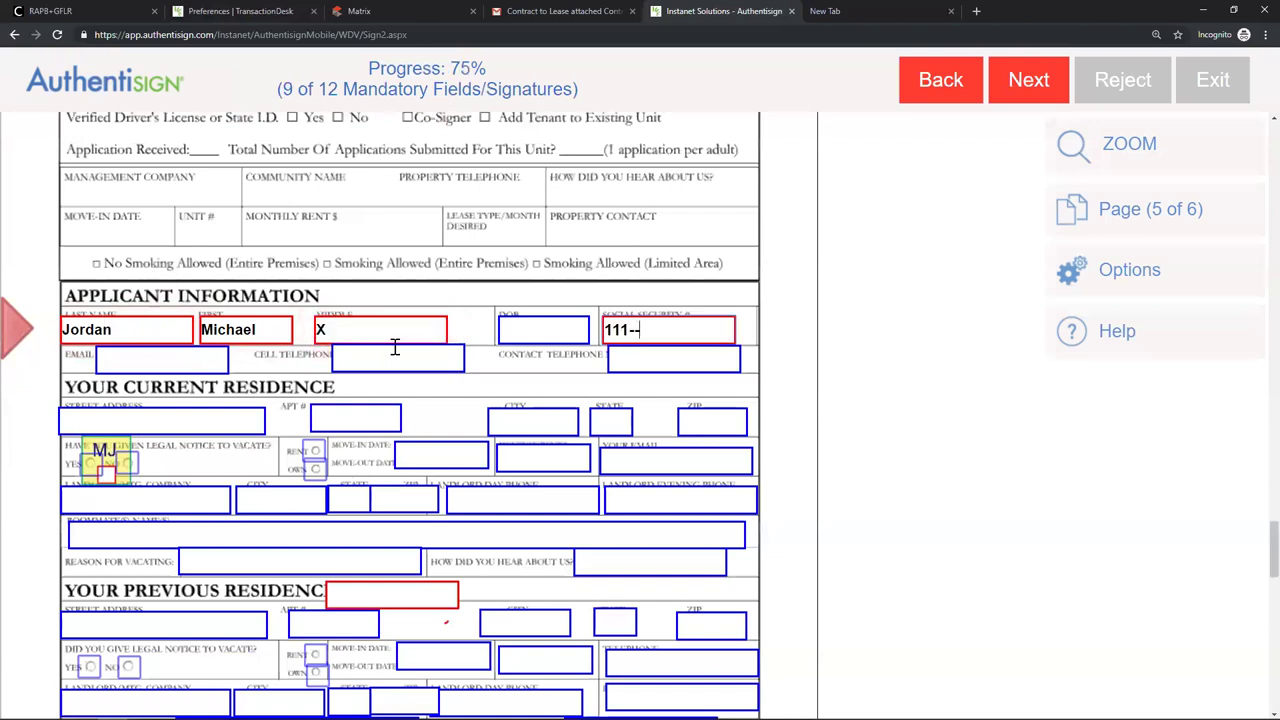
key("BackSpace")
type("11-1111")
Check Rent for the current residence and enter N/A as the previous residence.
left_click(315, 451)
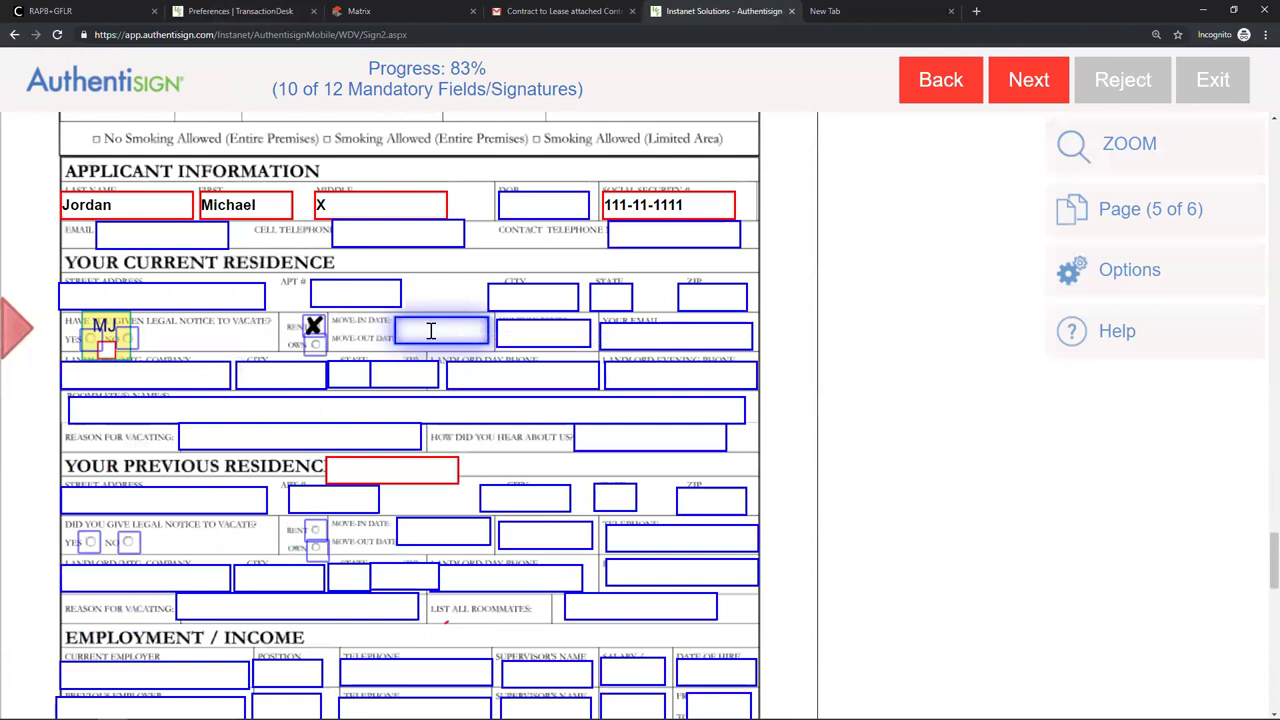
left_click(362, 463)
type("N")
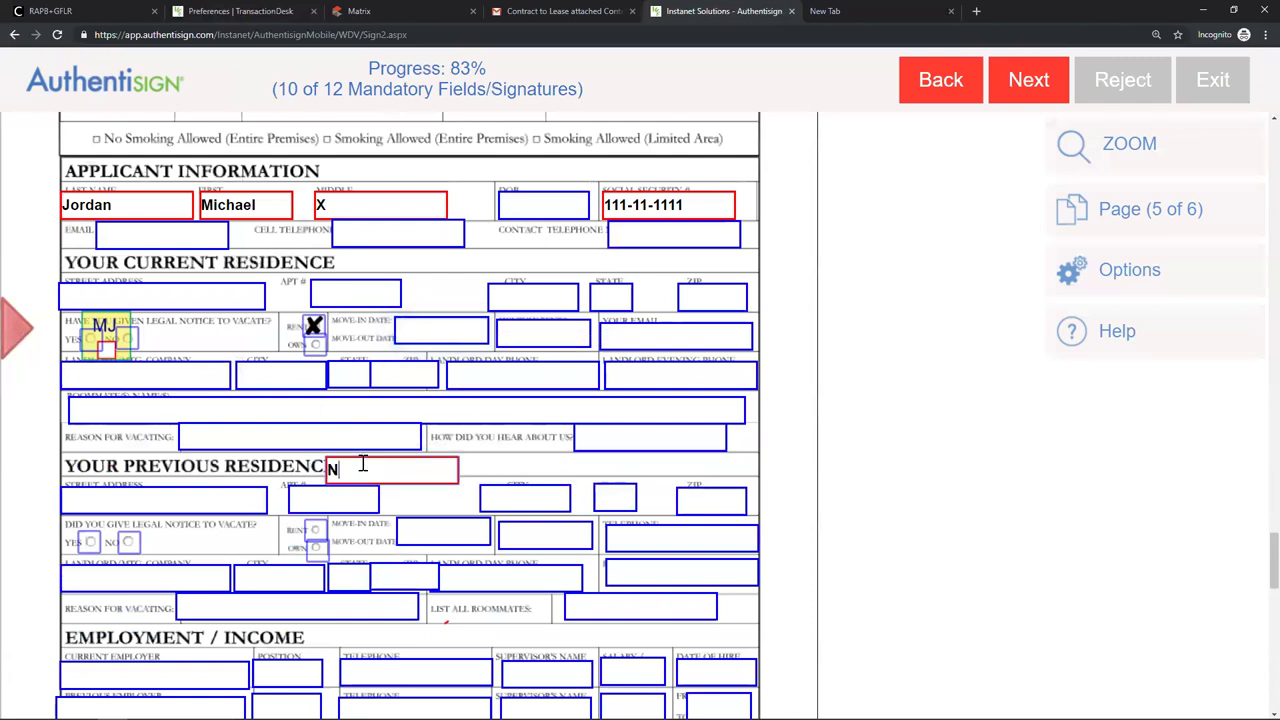
type("/A")
scroll(375, 470, "down", 3)
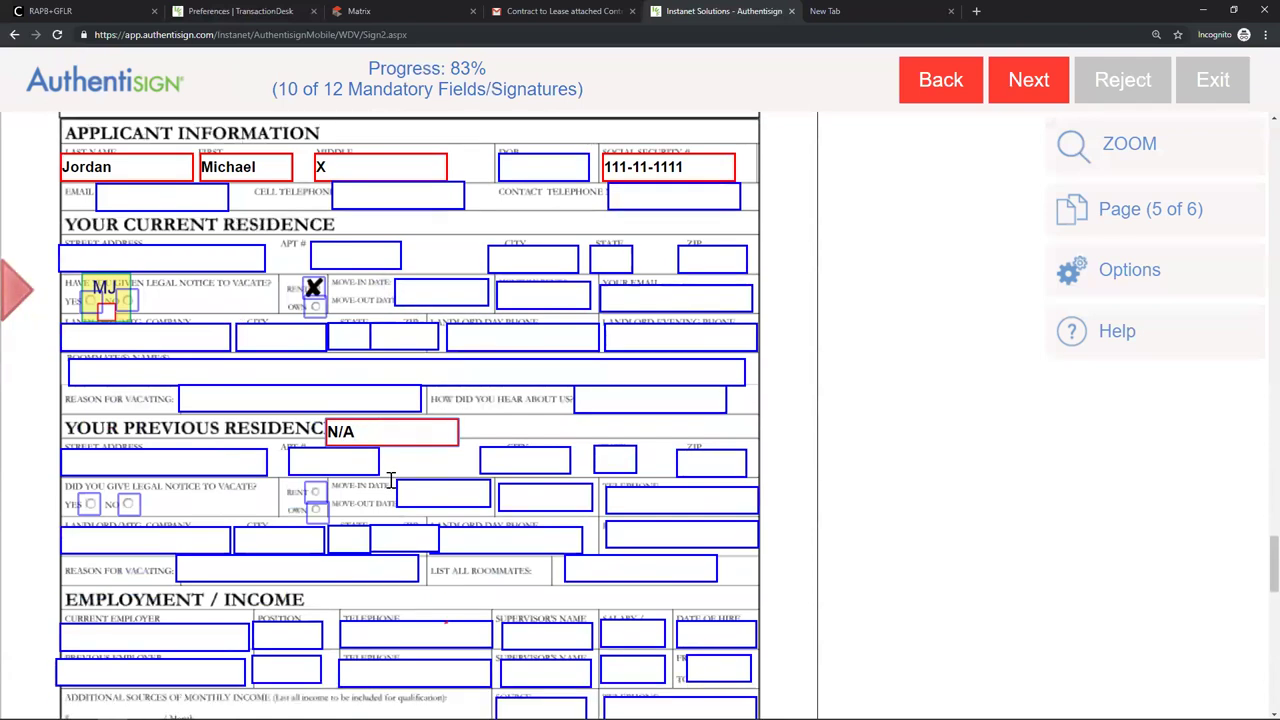
scroll(390, 482, "down", 7)
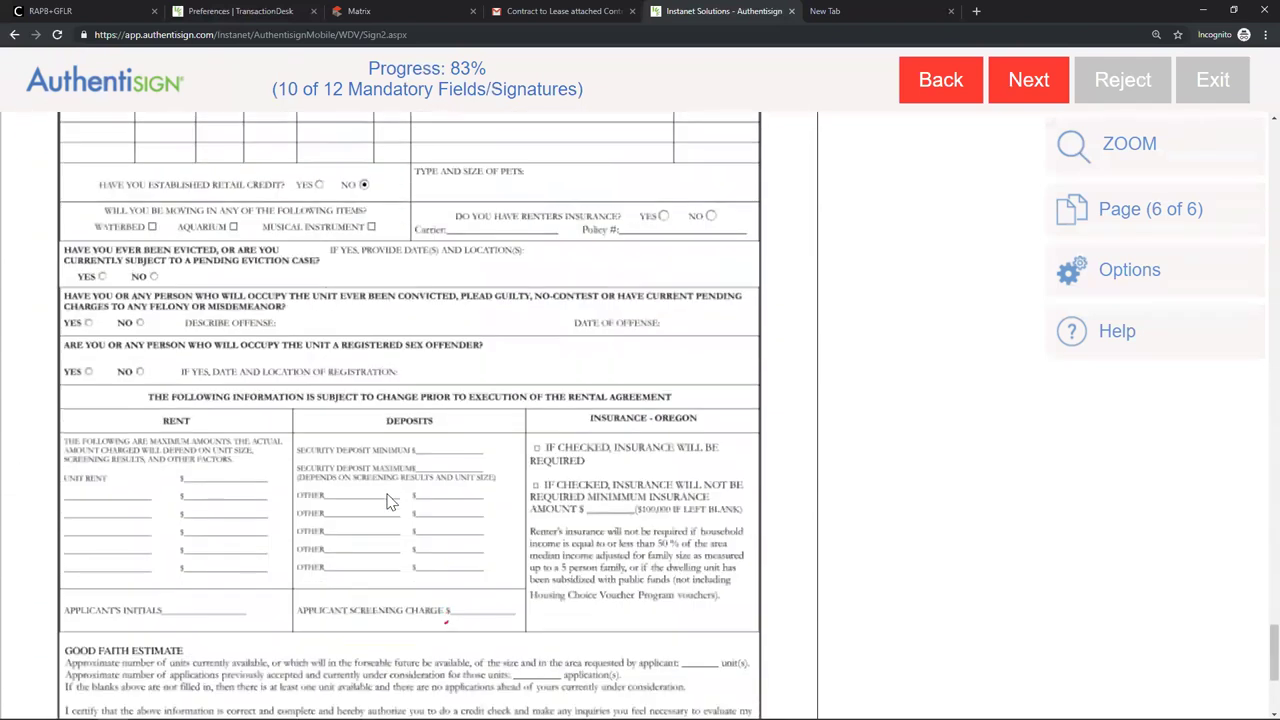
Sign the applicant line on page 6, then scroll back up to review page 5.
scroll(365, 490, "down", 3)
left_click(150, 477)
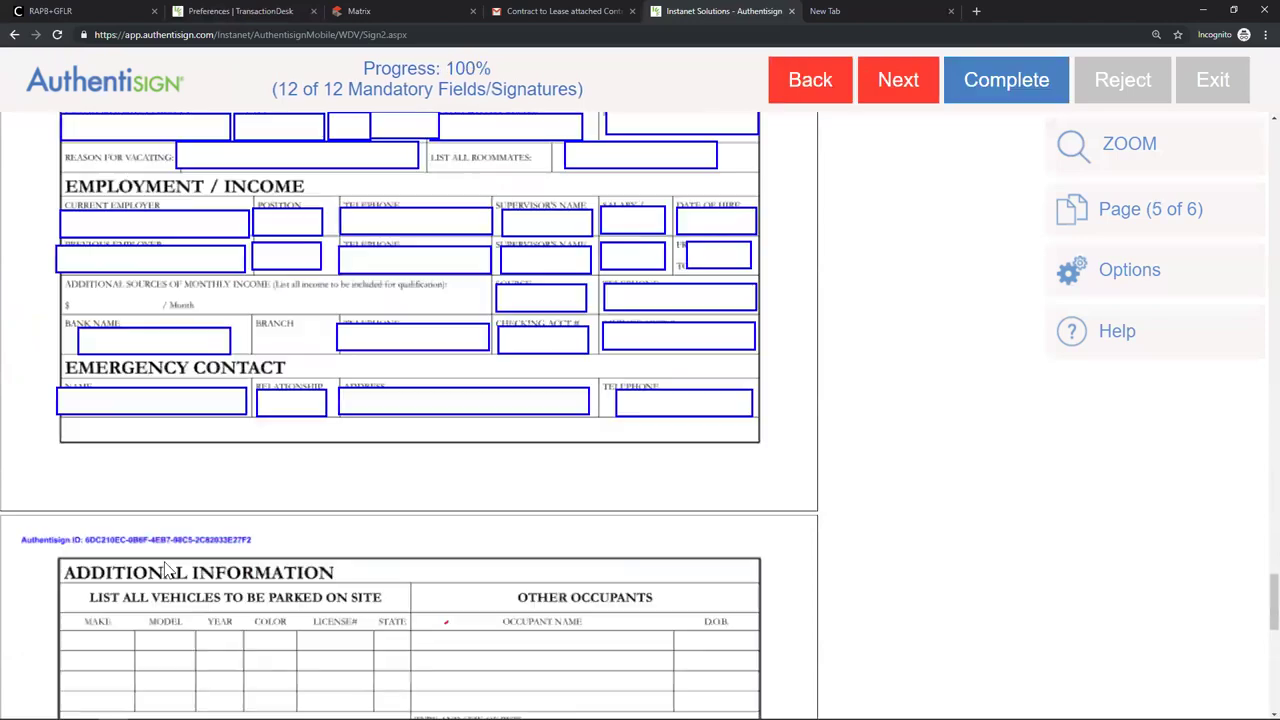
scroll(288, 497, "down", 15)
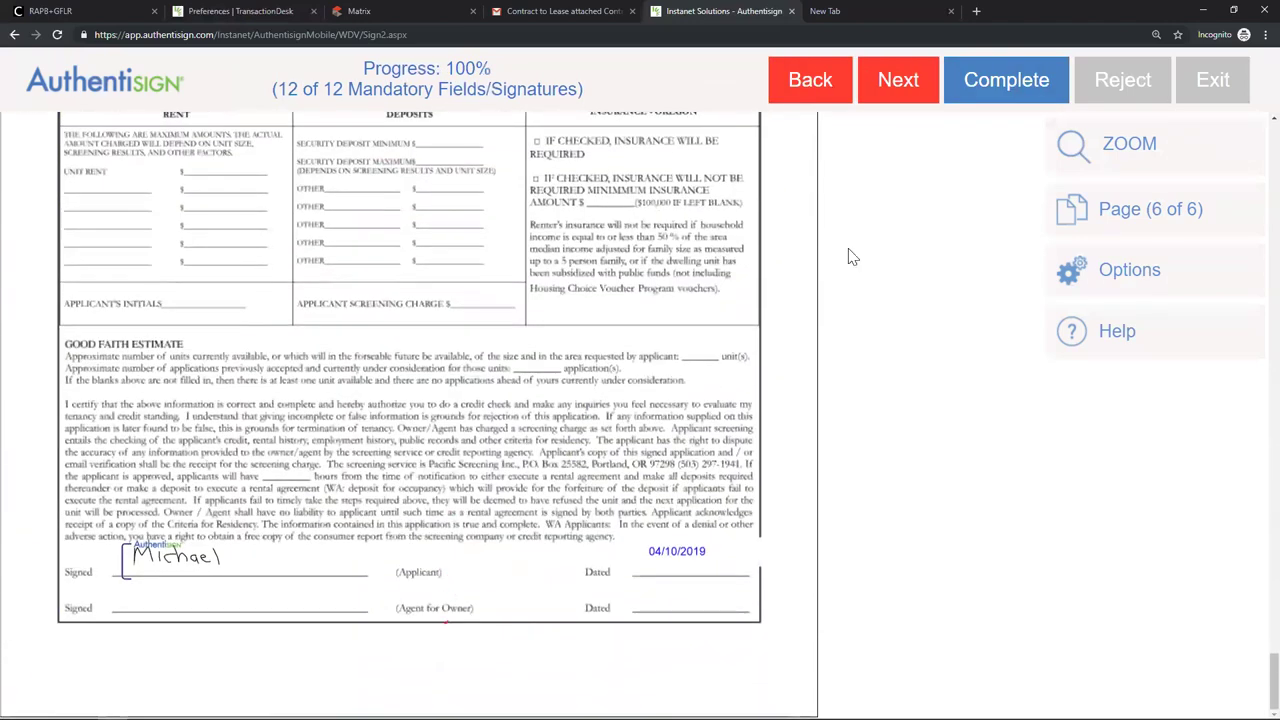
scroll(432, 207, "up", 2)
scroll(432, 207, "up", 10)
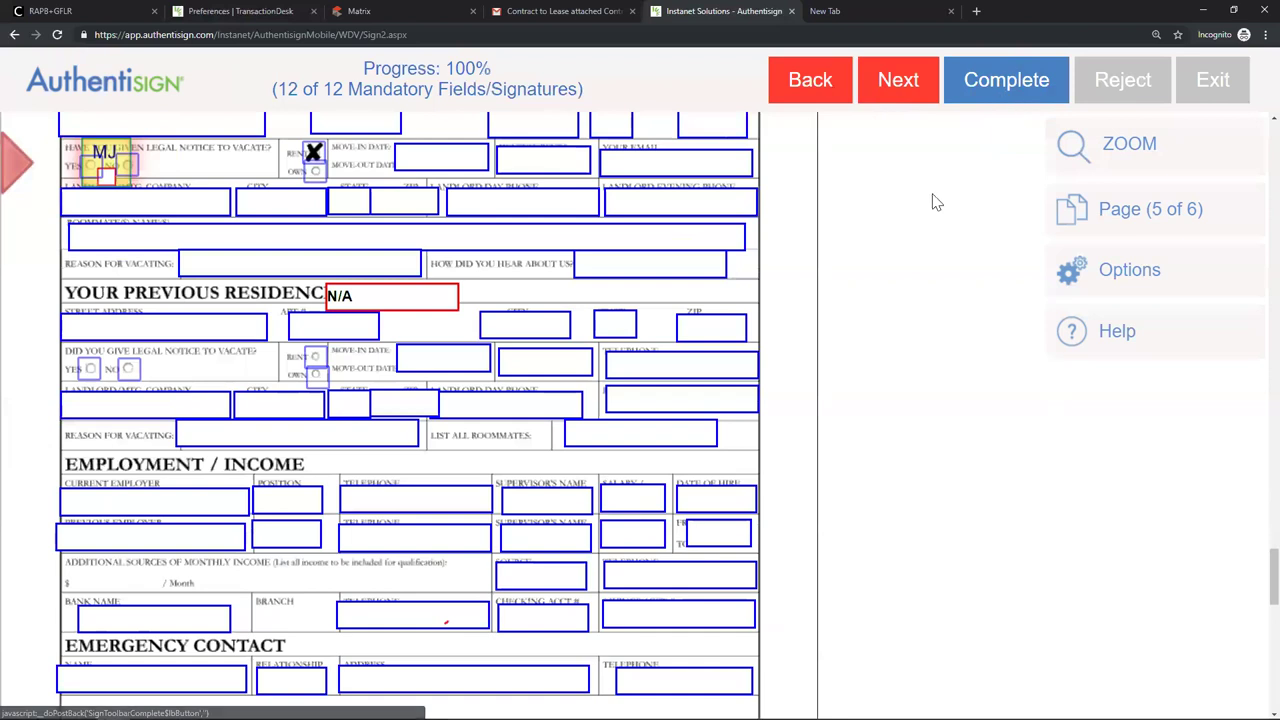
scroll(276, 325, "up", 1)
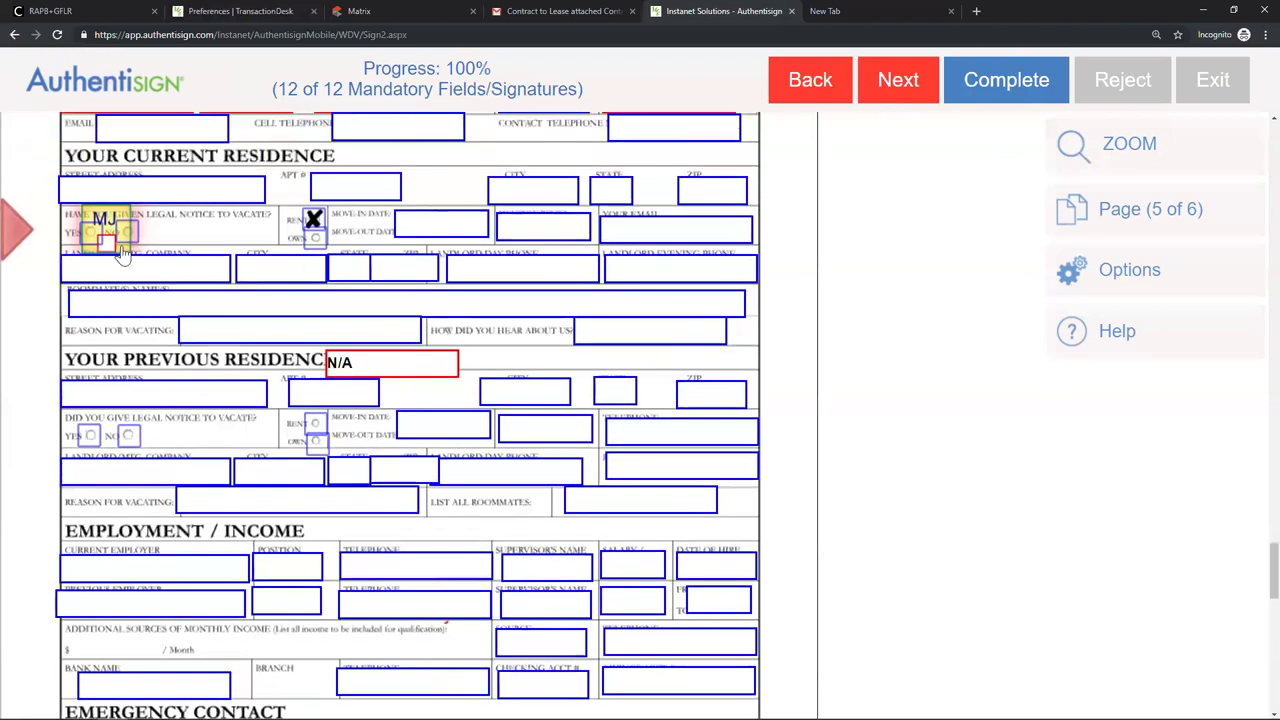
scroll(110, 248, "up", 4)
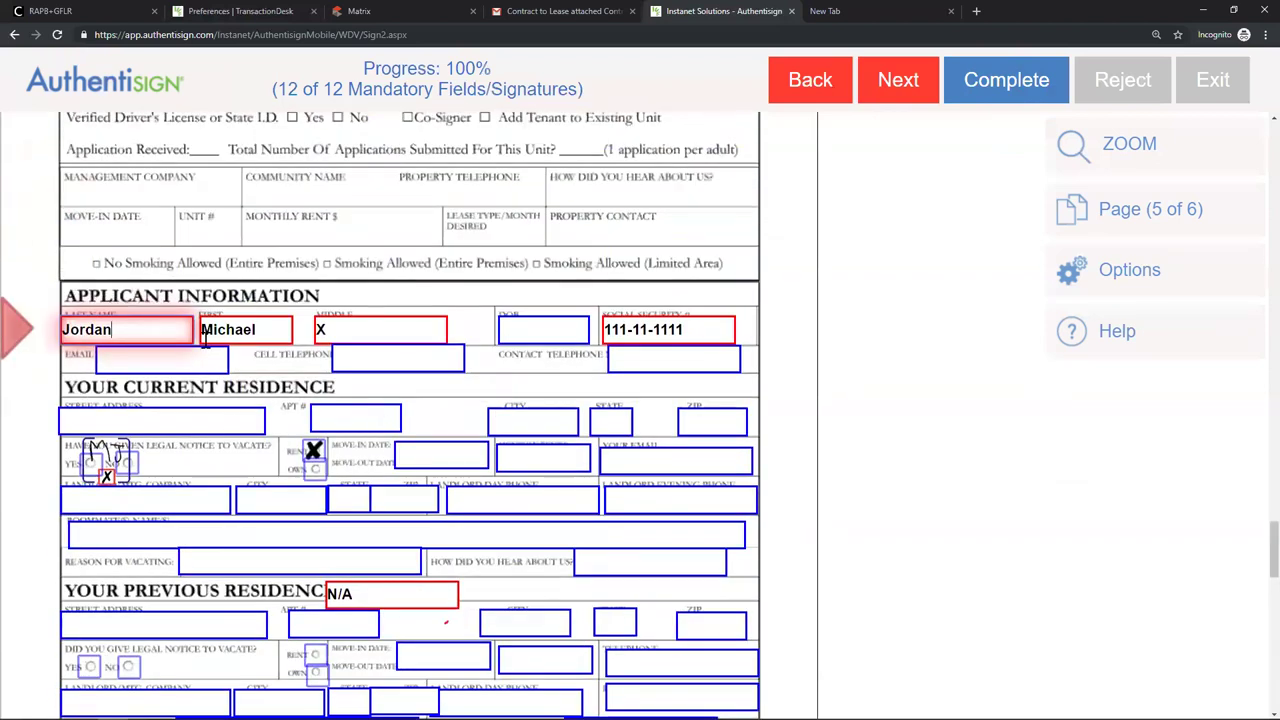
Choose Complete Signing to finish signing and reach the 'You are almost done' password prompt.
left_click(997, 97)
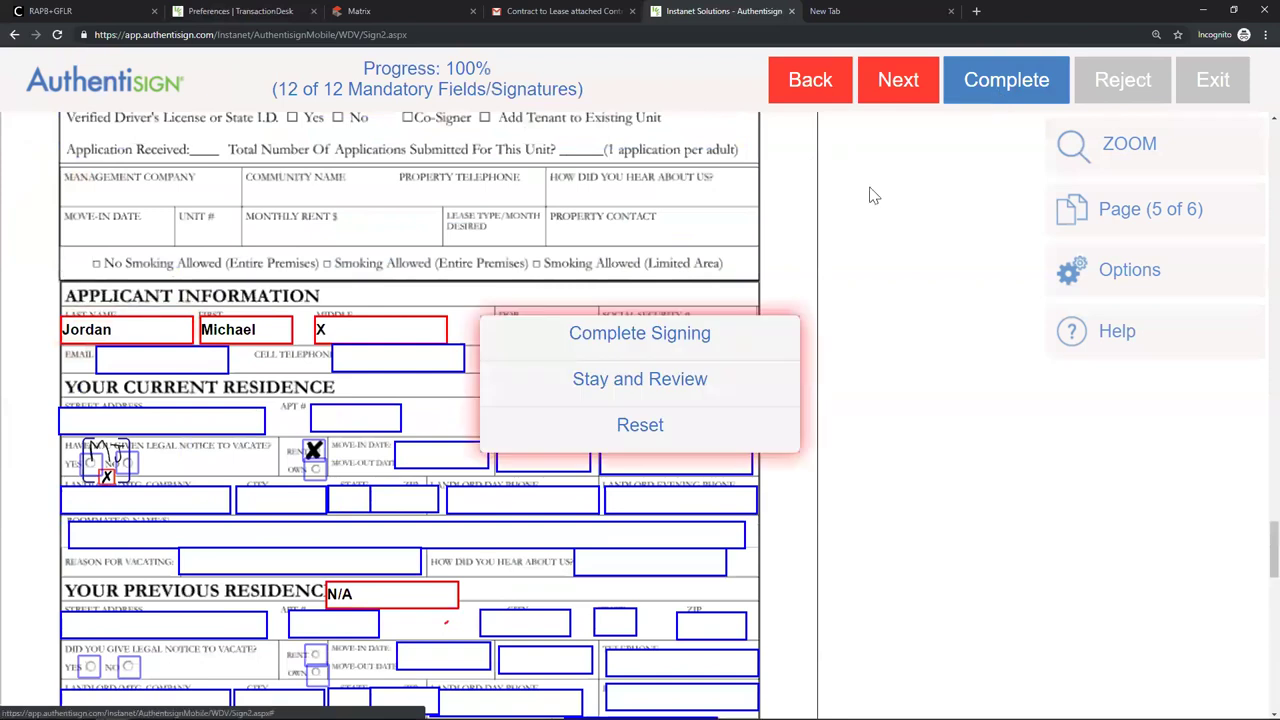
key("Return")
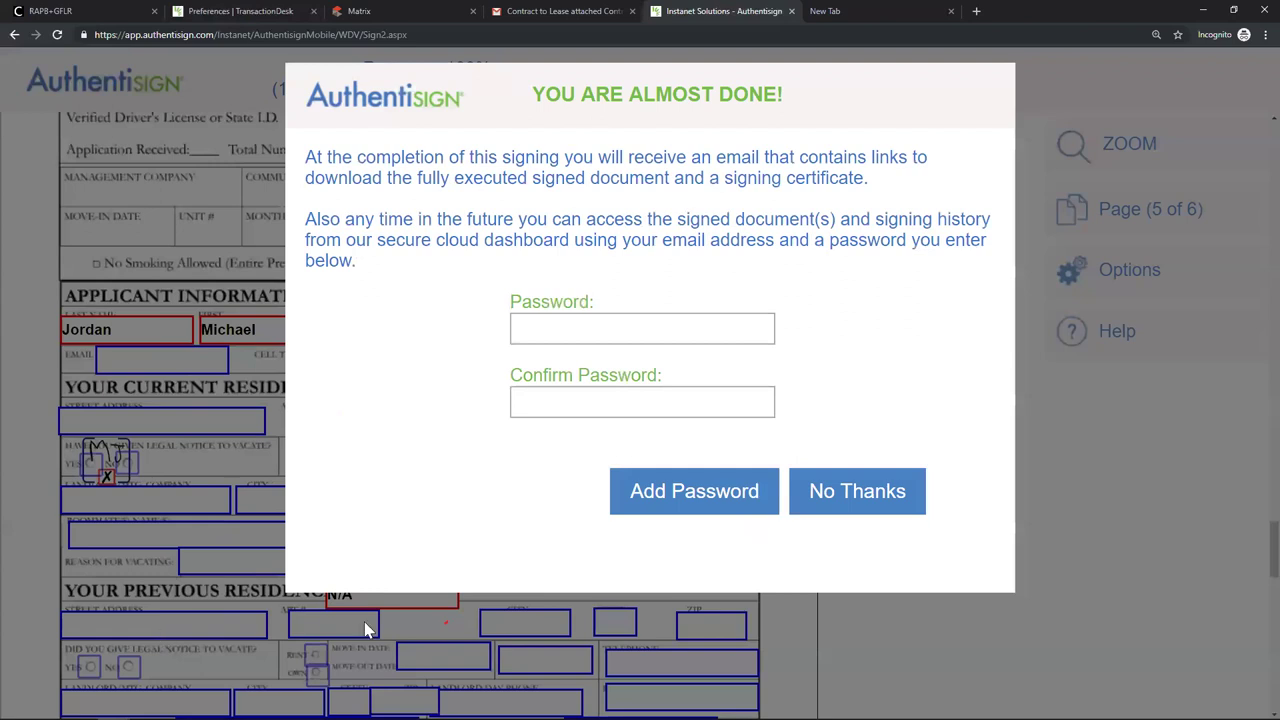
Decline the dashboard password to reach the thank-you page, then go to the empty new tab.
left_click(853, 497)
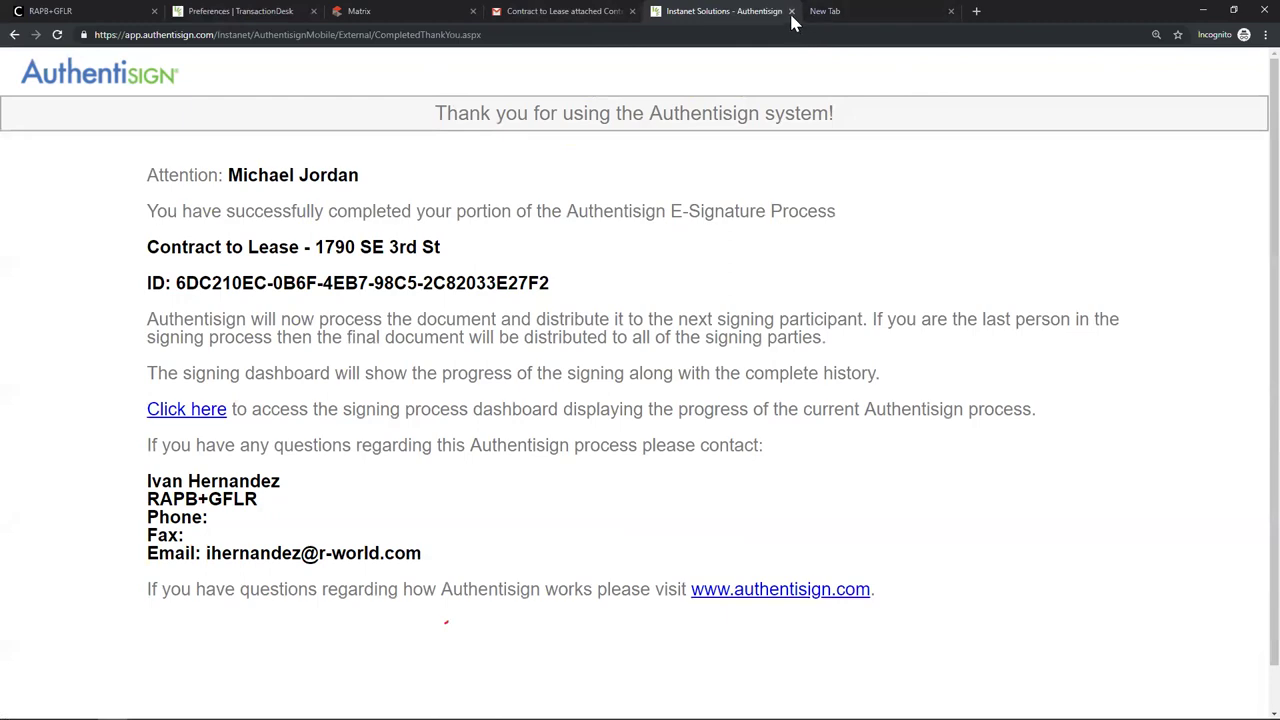
left_click(824, 10)
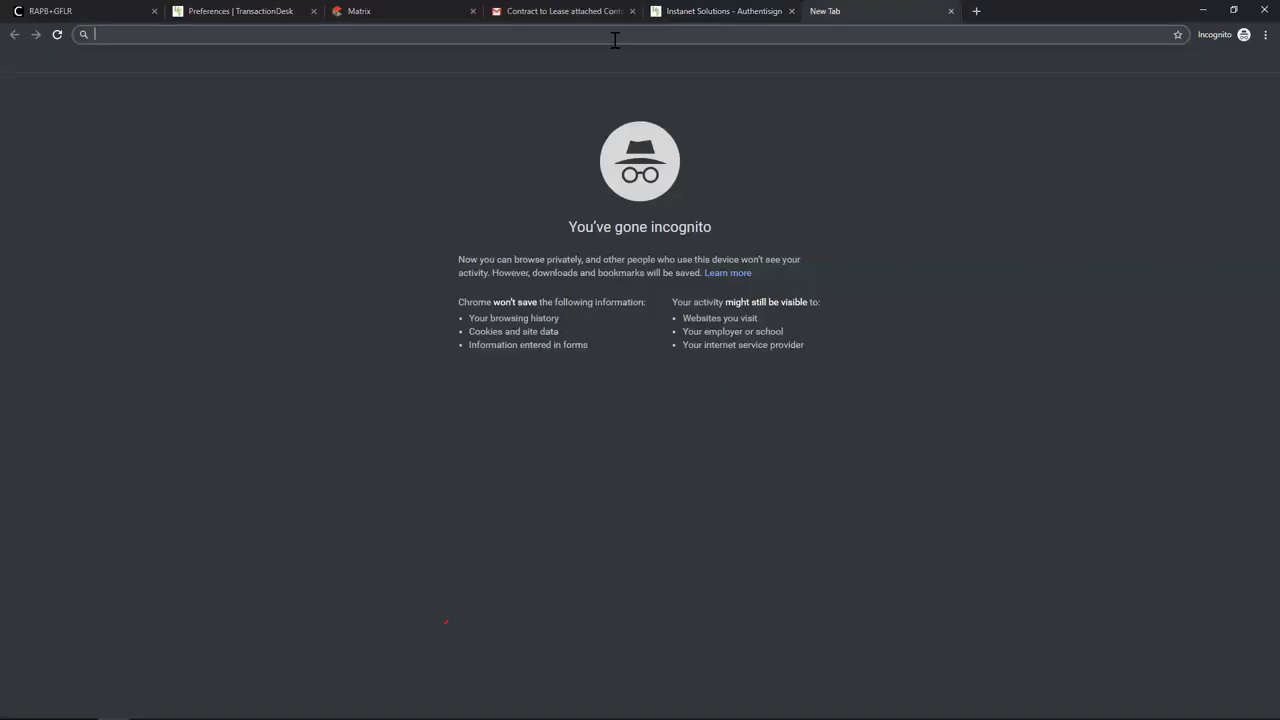
Go to outlook.com and sign in with the training account's e-mail address and password.
type("outlook.com")
key("Return")
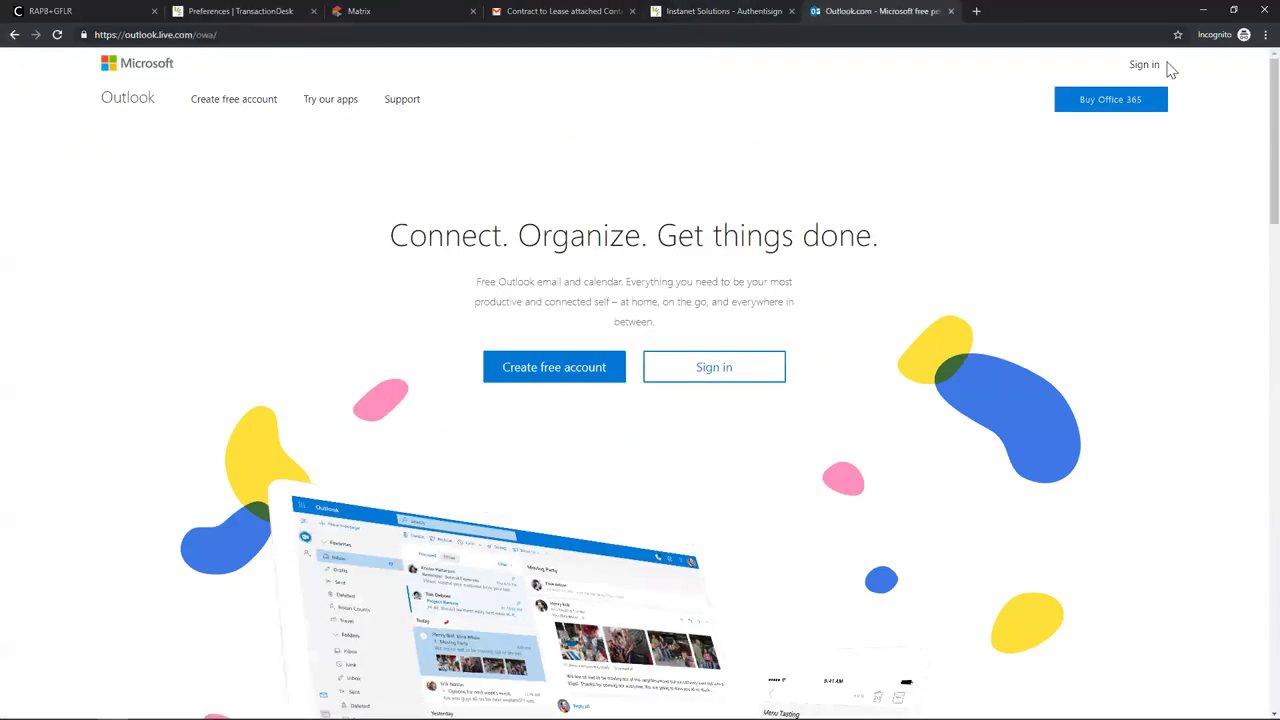
left_click(1162, 65)
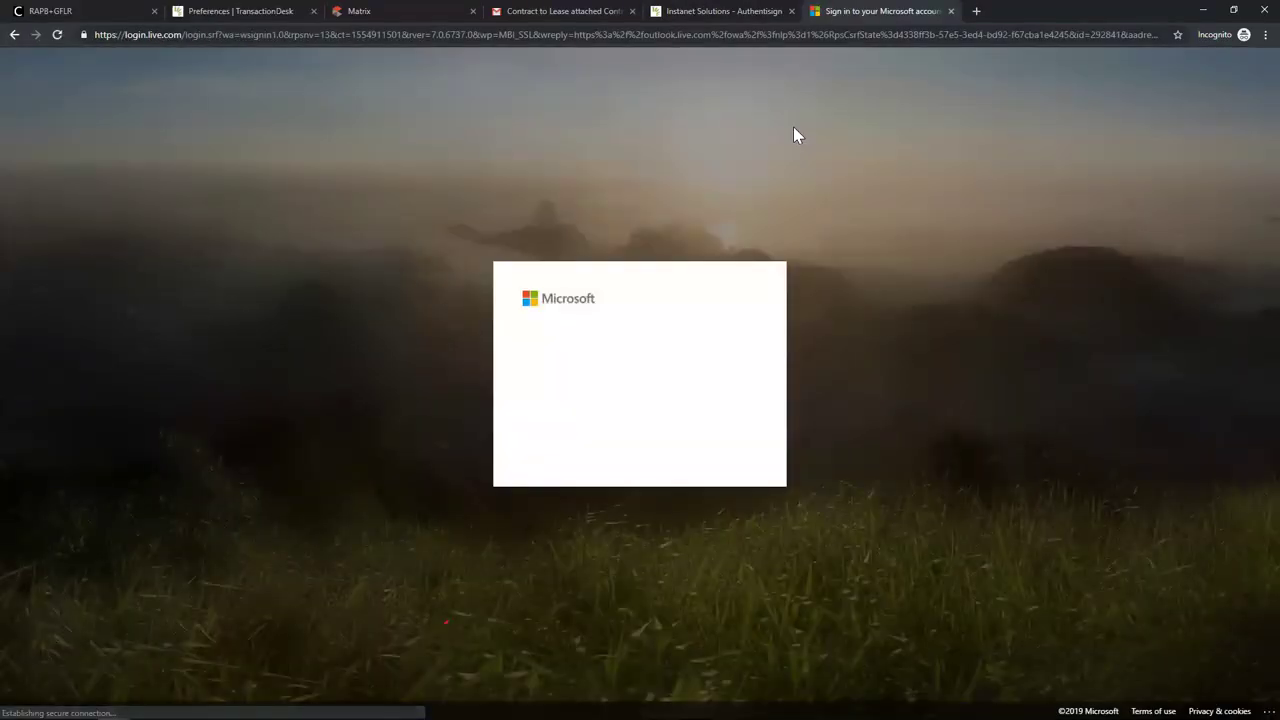
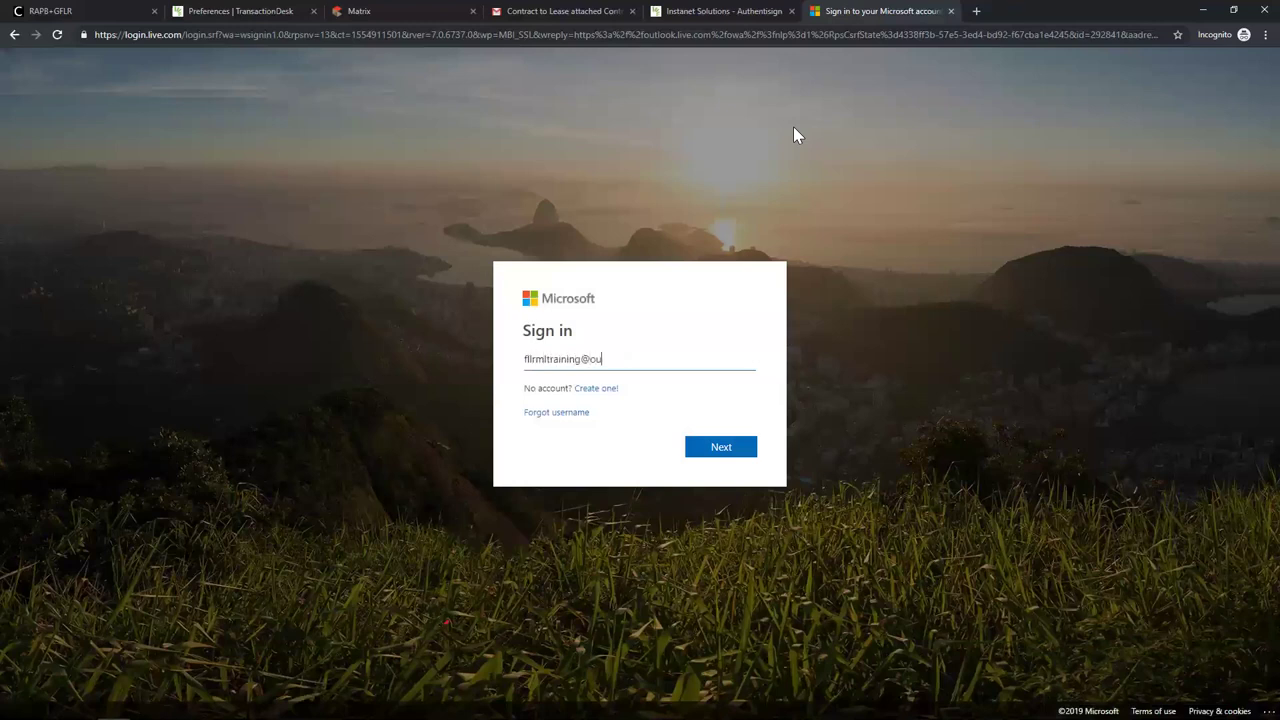
key("Return")
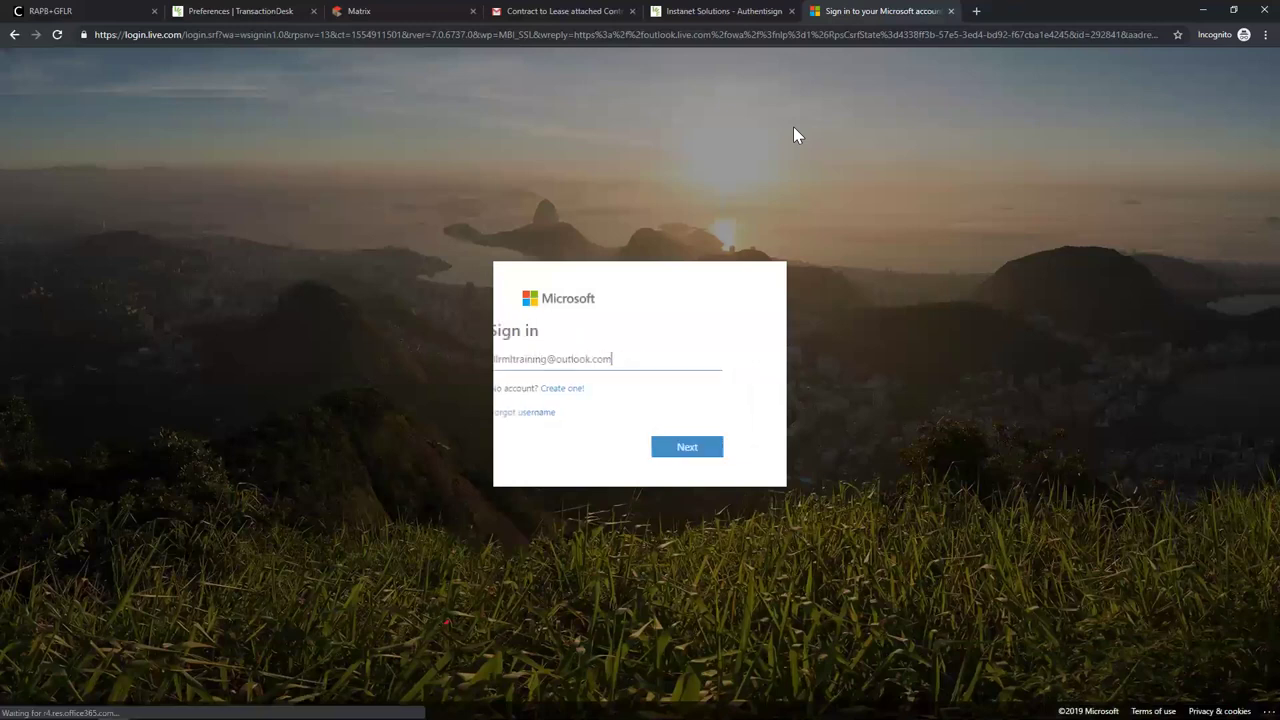
type("********")
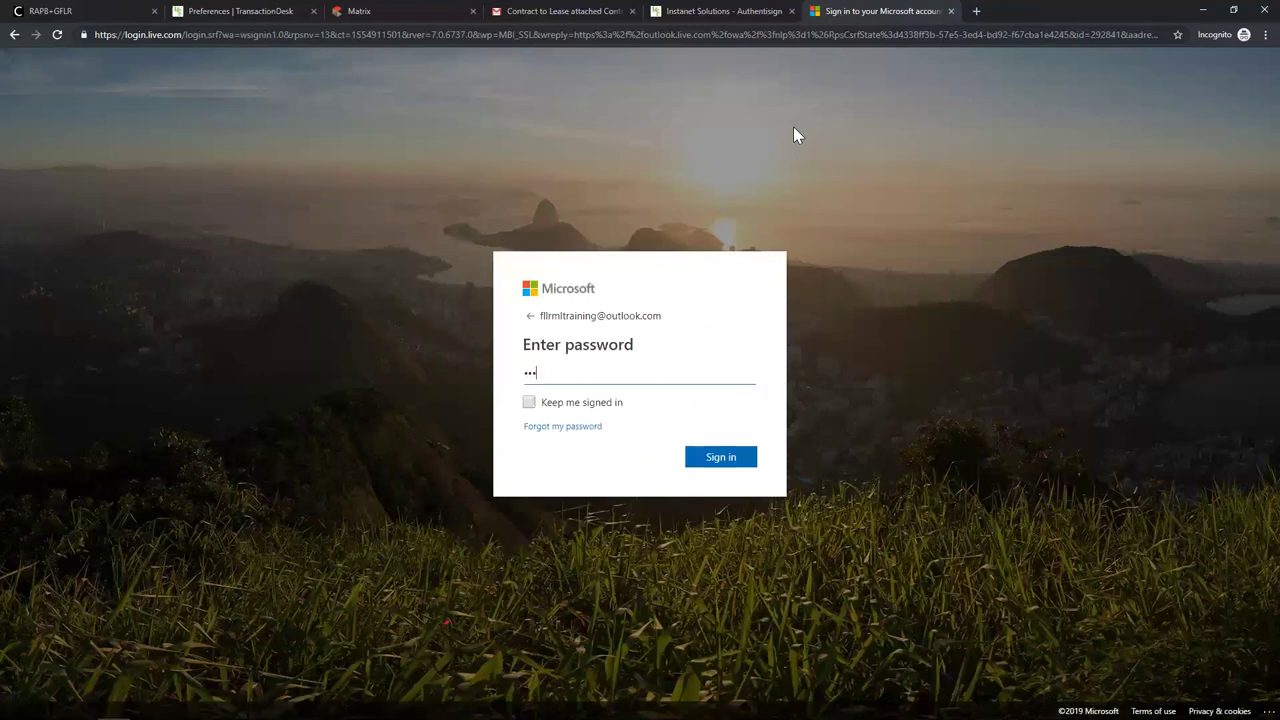
type("****")
key("Return")
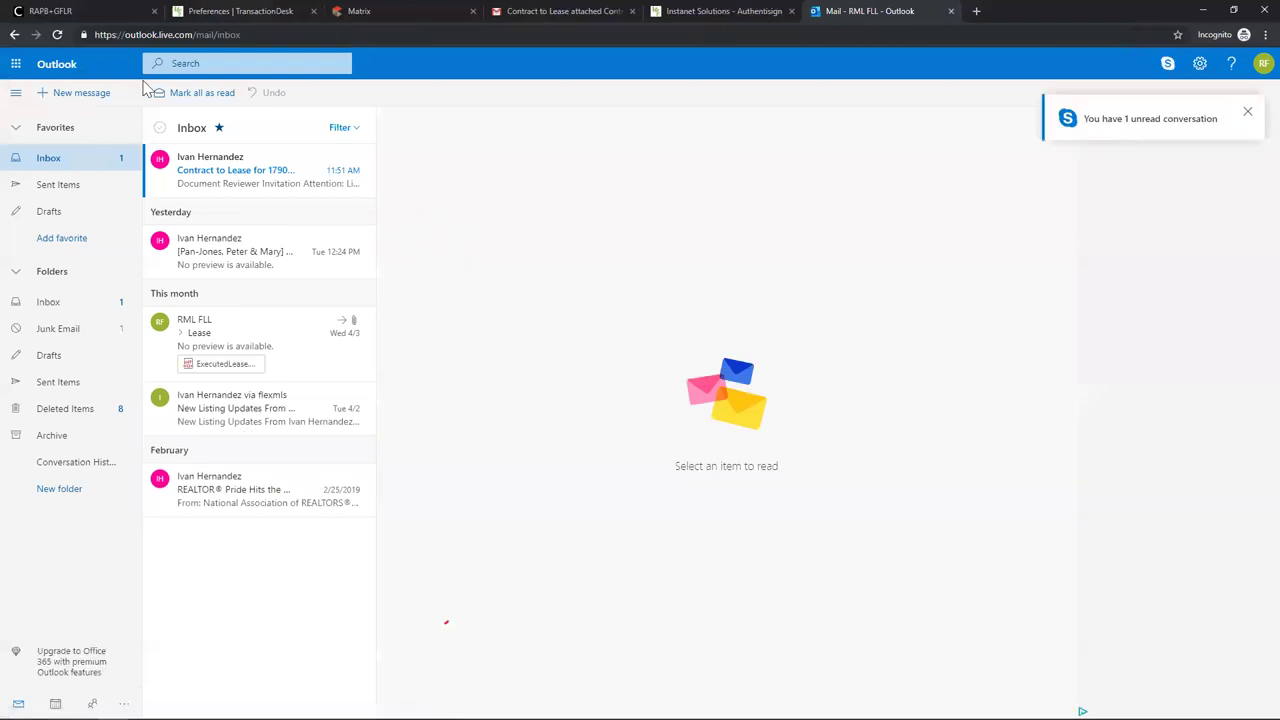
Open the Contract to Lease invitation e-mail and follow its Authentisign review link.
left_click(238, 188)
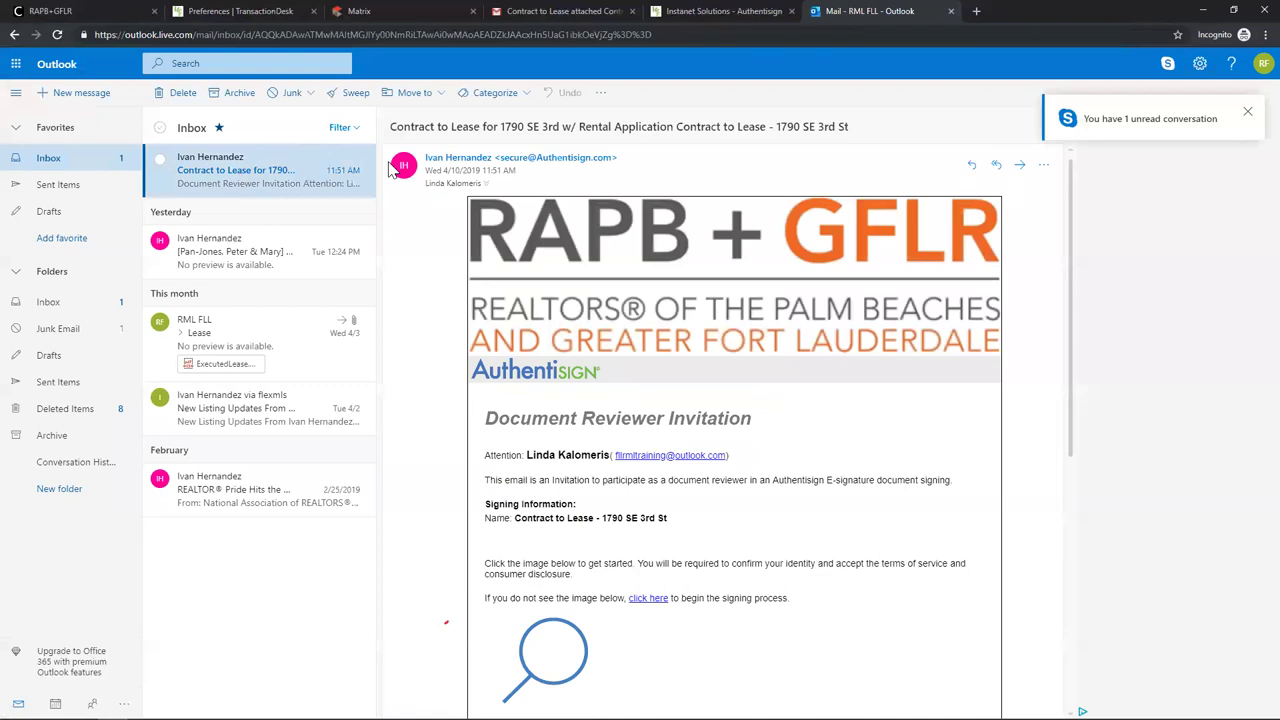
scroll(600, 560, "down", 1)
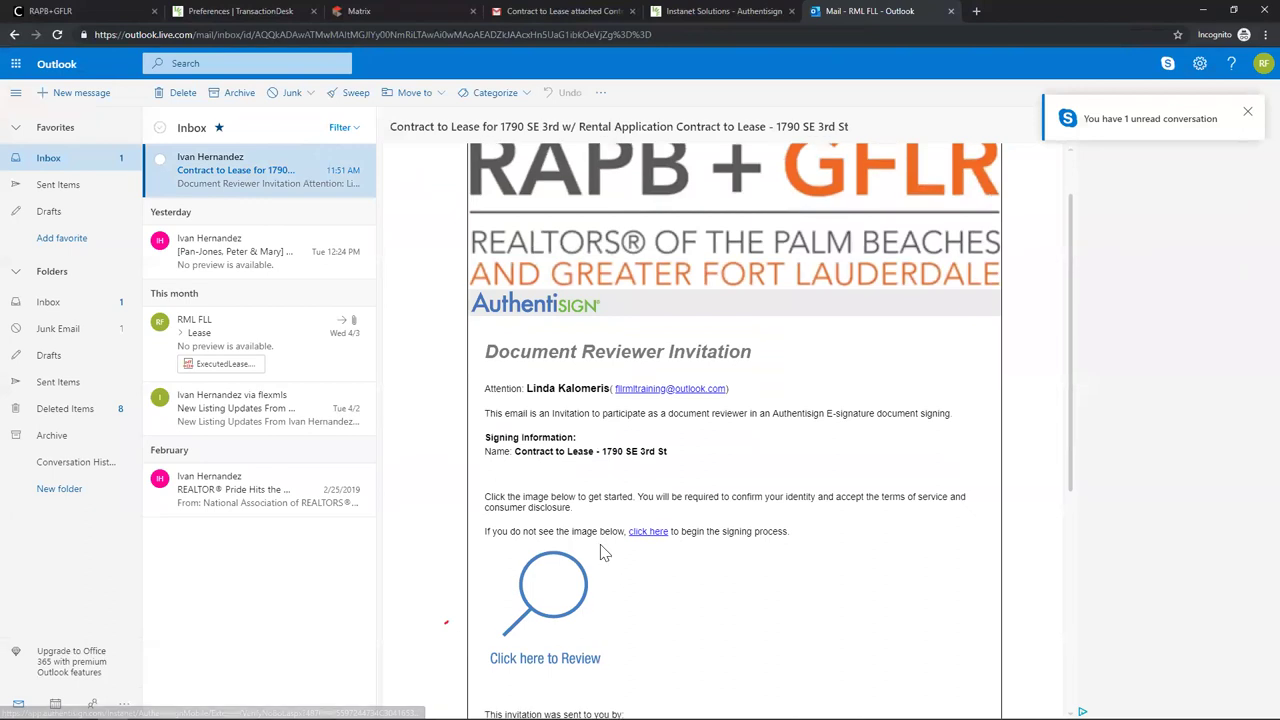
scroll(603, 553, "down", 3)
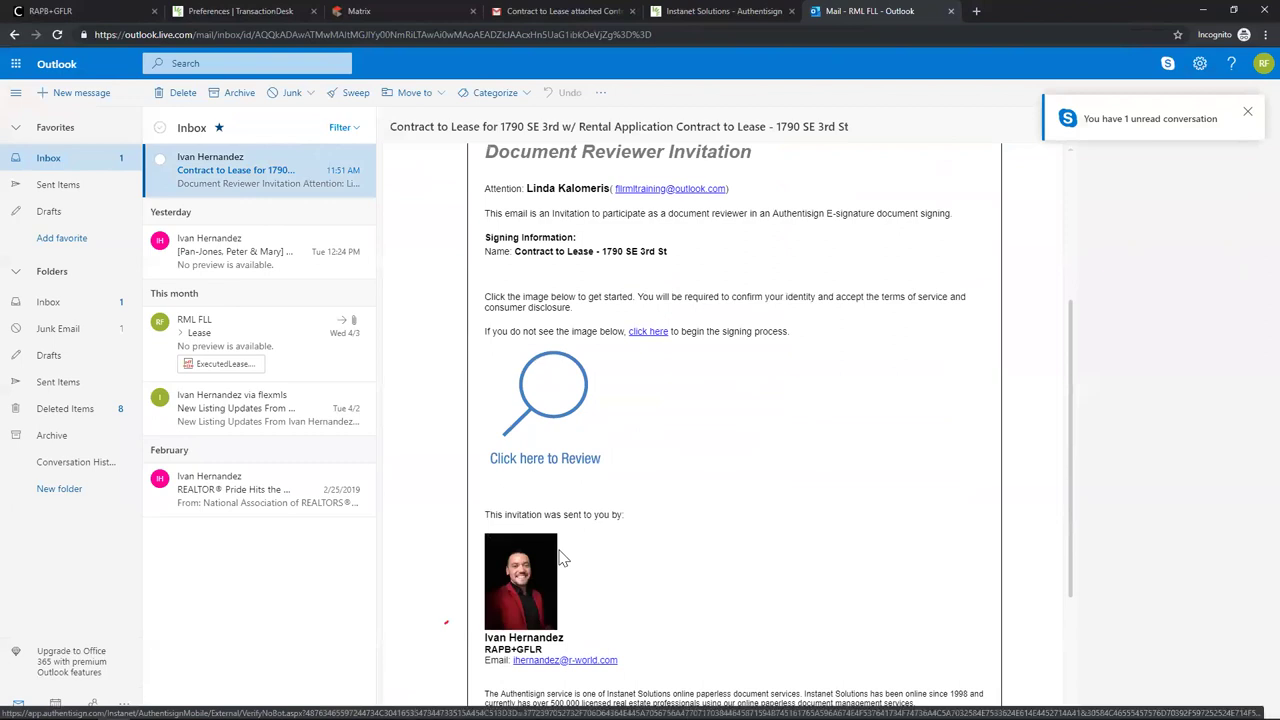
left_click(563, 558)
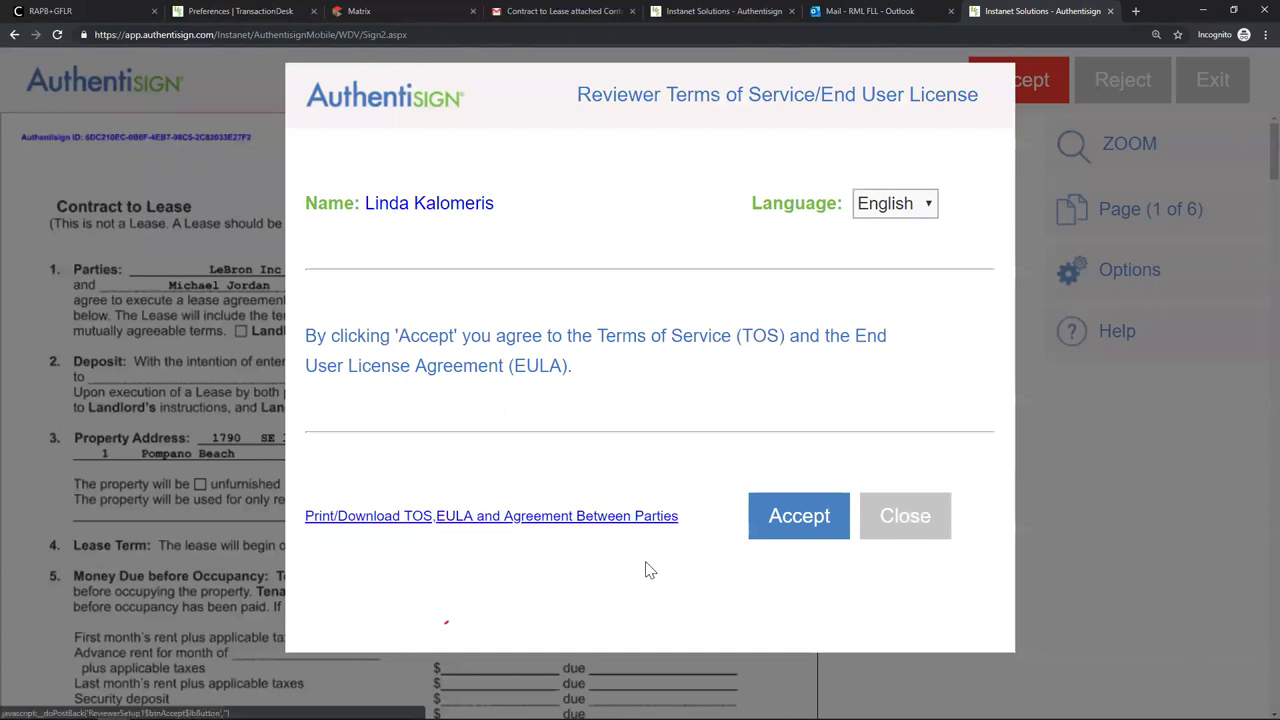
Accept the reviewer terms and scroll through the contract and addendum to the page 5 rental application.
key("Return")
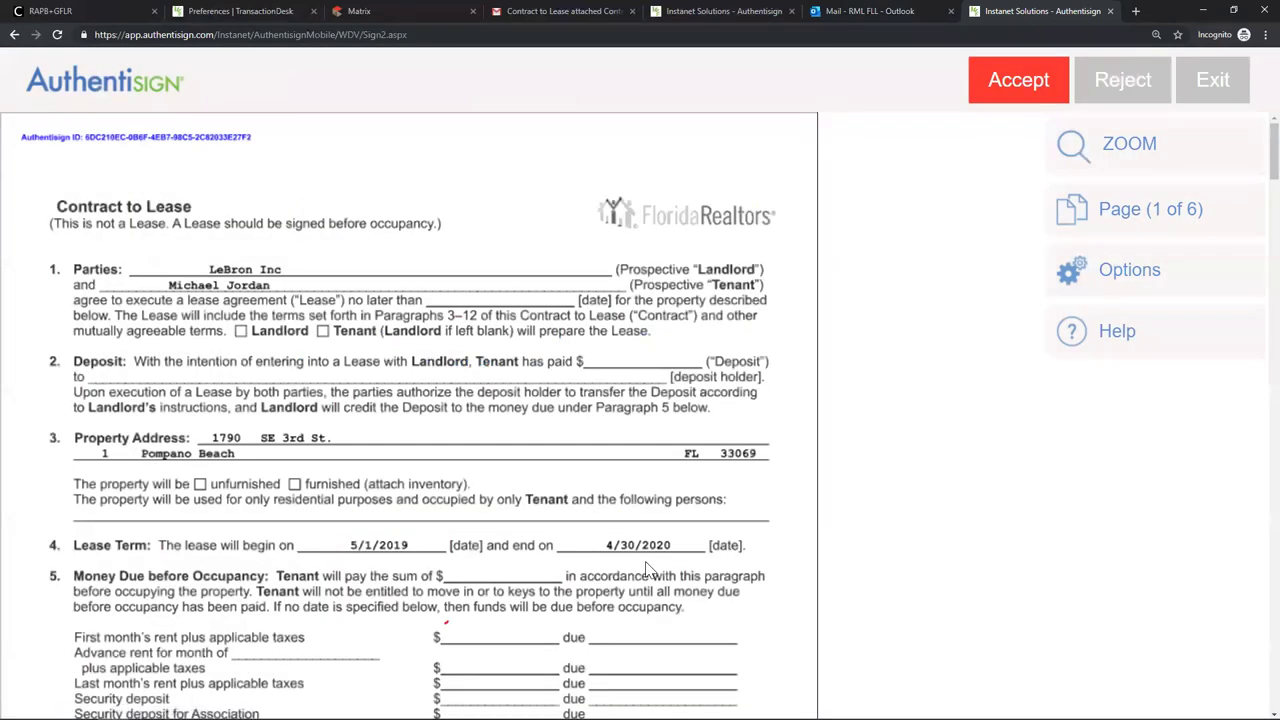
scroll(285, 483, "down", 12)
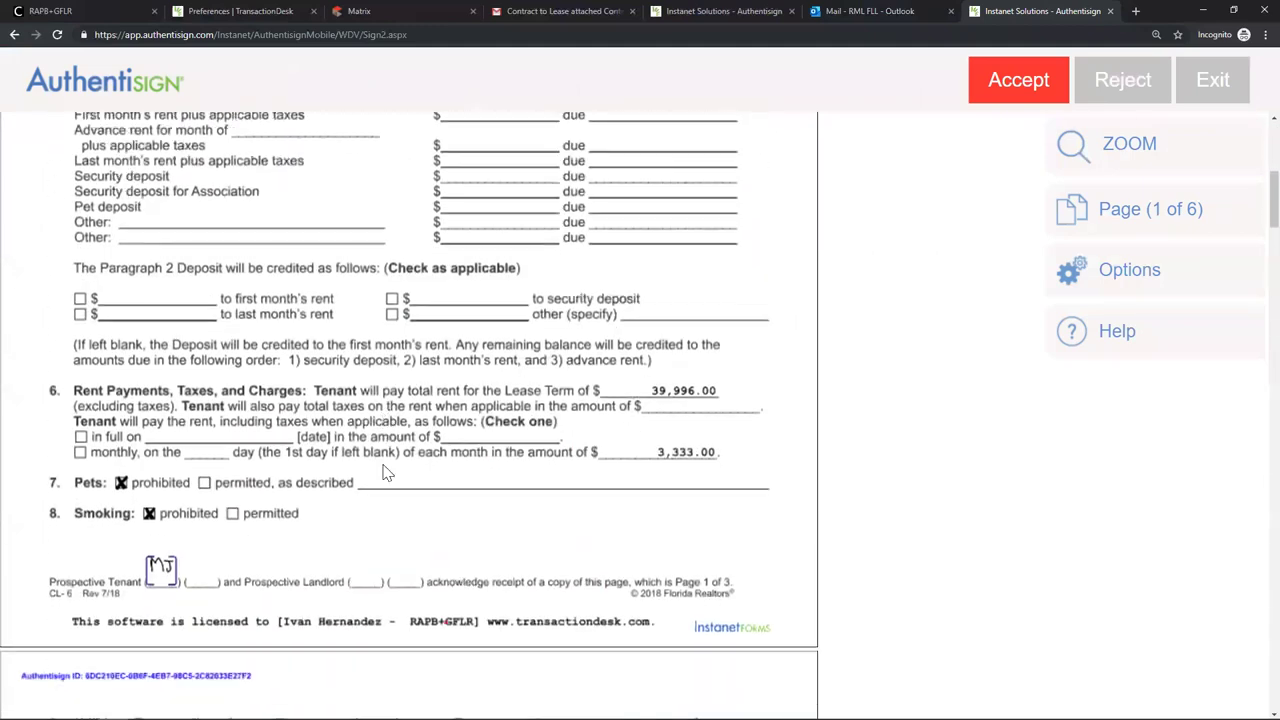
scroll(370, 458, "down", 15)
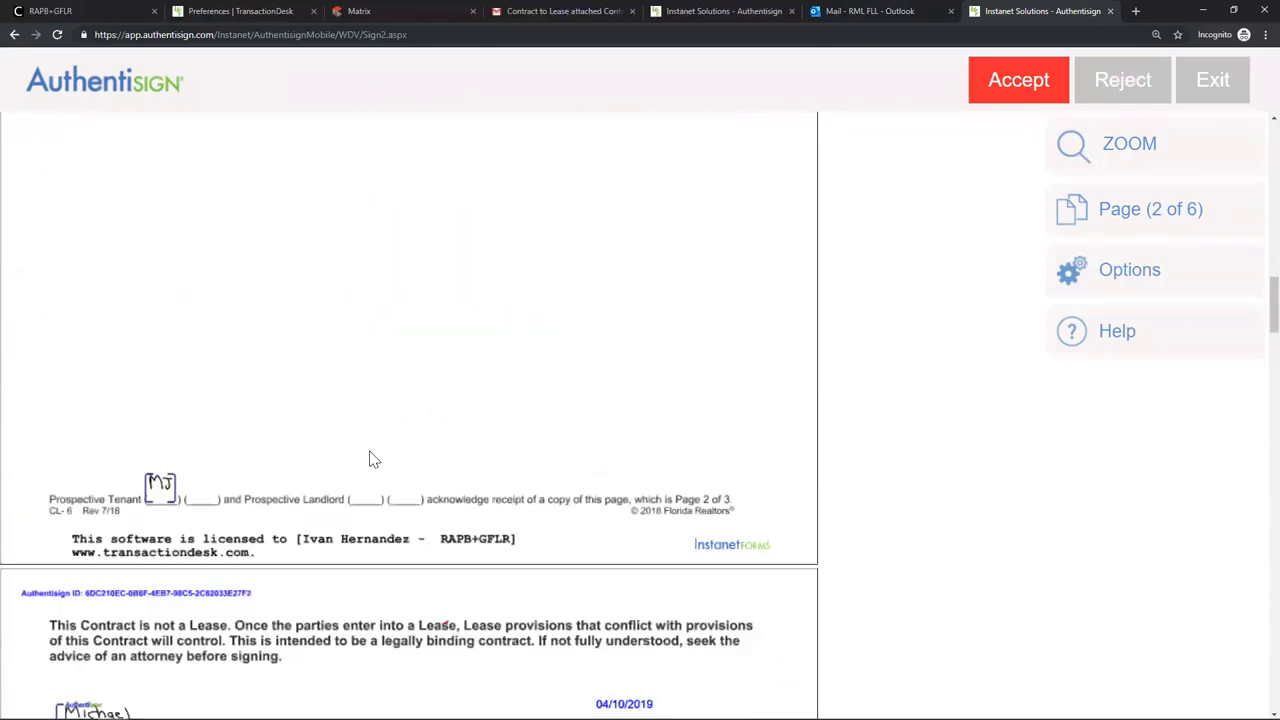
scroll(370, 458, "down", 12)
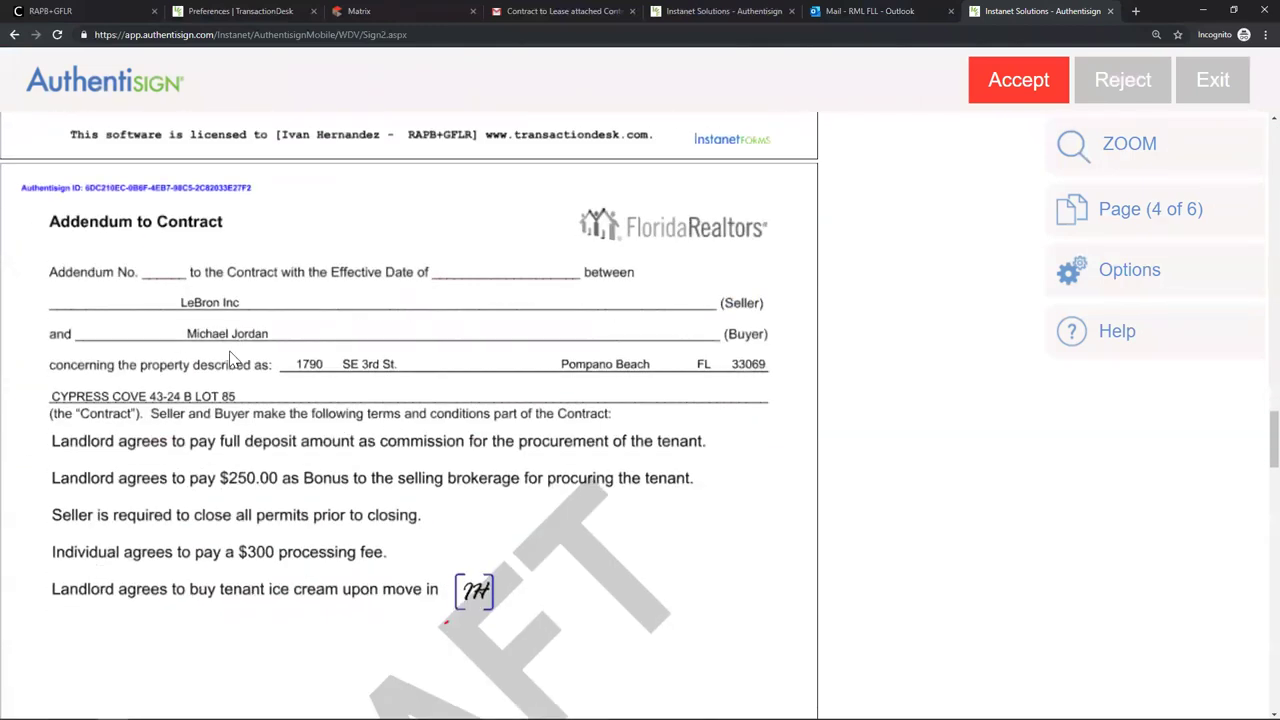
scroll(343, 401, "up", 2)
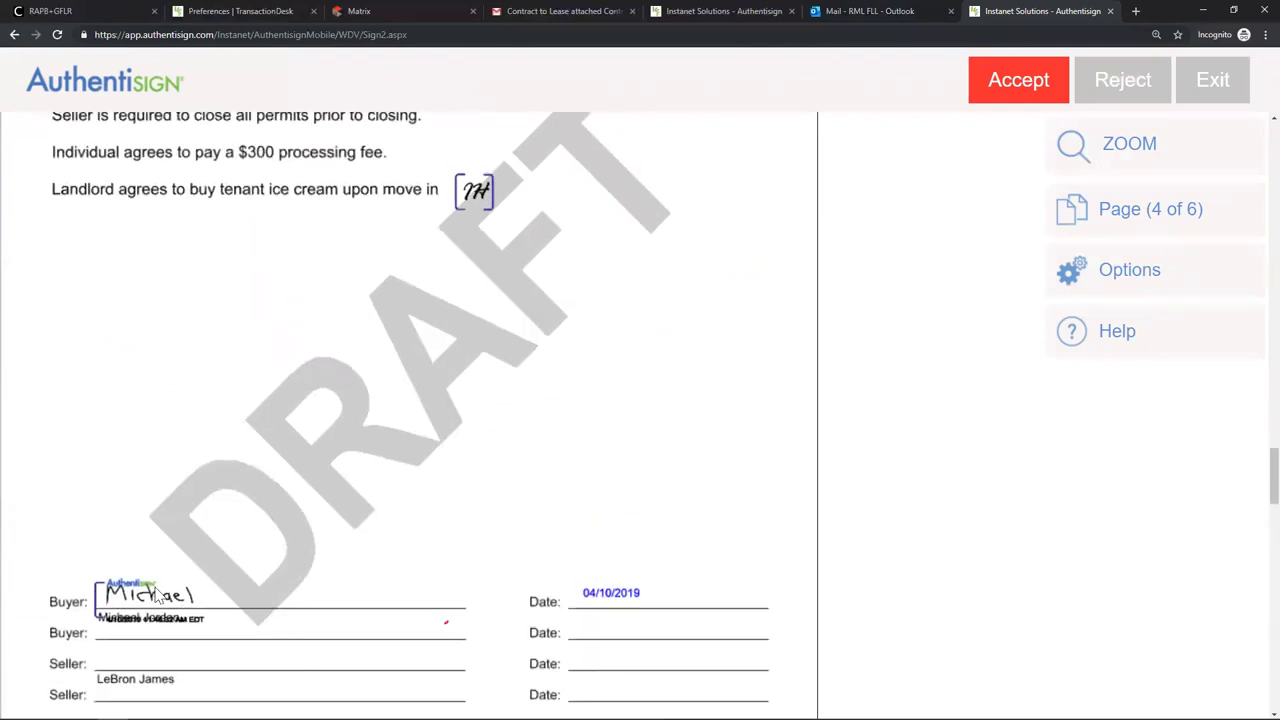
scroll(200, 617, "down", 2)
scroll(178, 630, "down", 6)
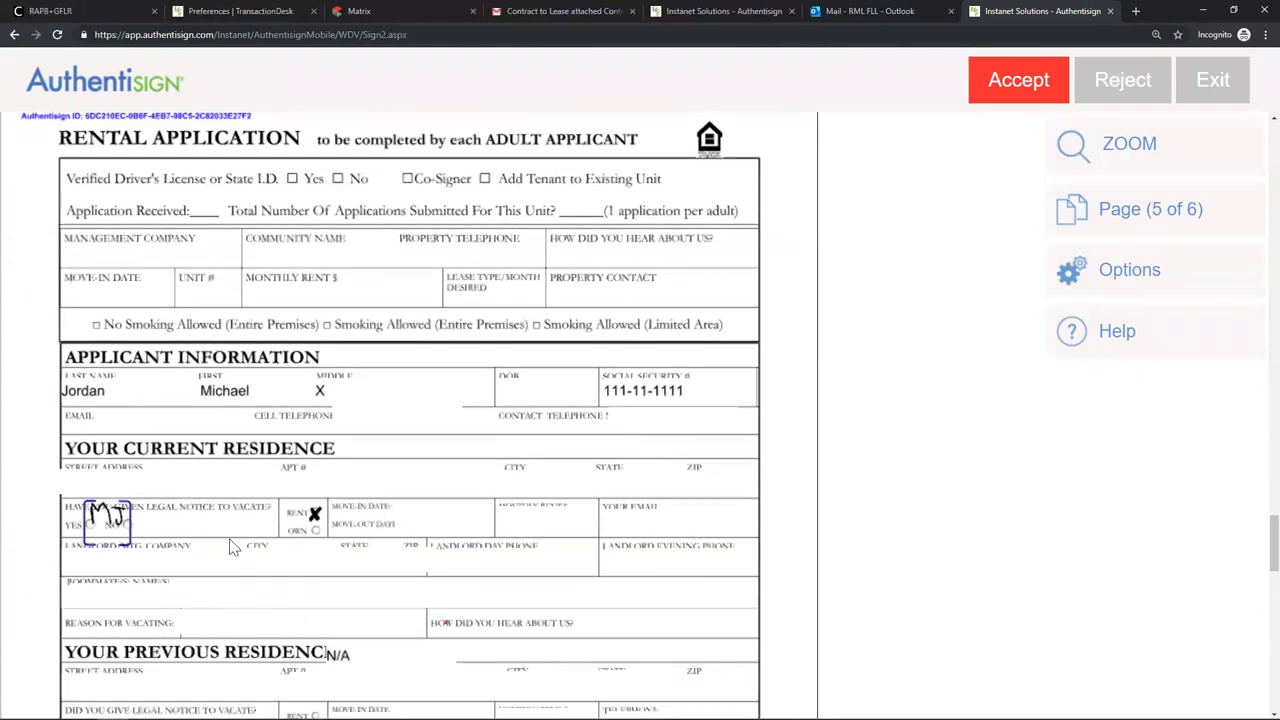
scroll(322, 470, "up", 2)
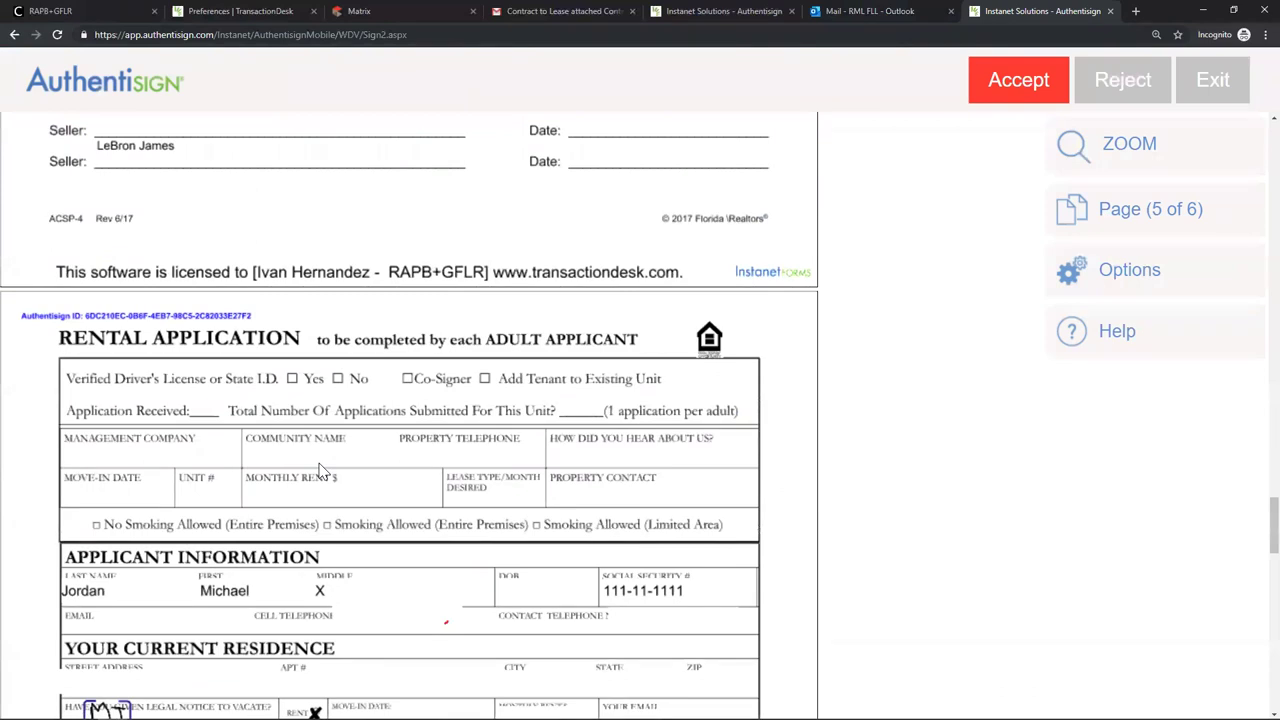
Accept the documents and enter the remaining participant's private e-mail address.
left_click(1025, 90)
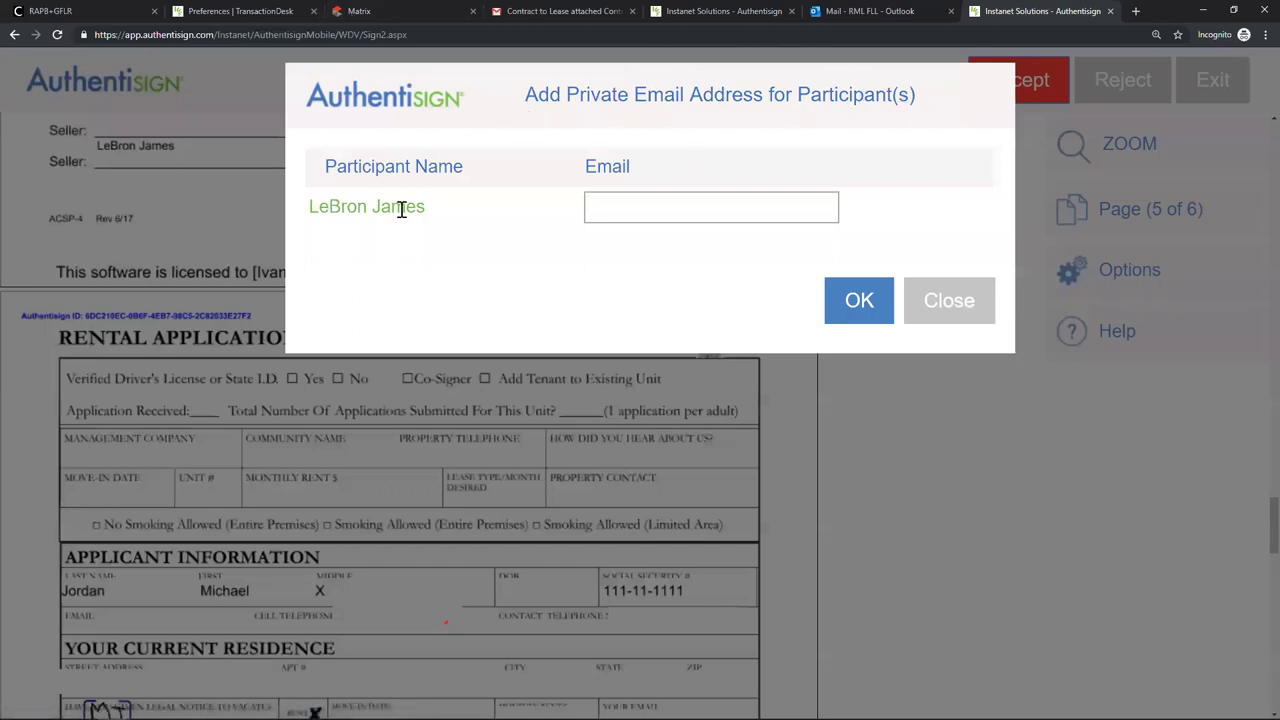
key("Tab")
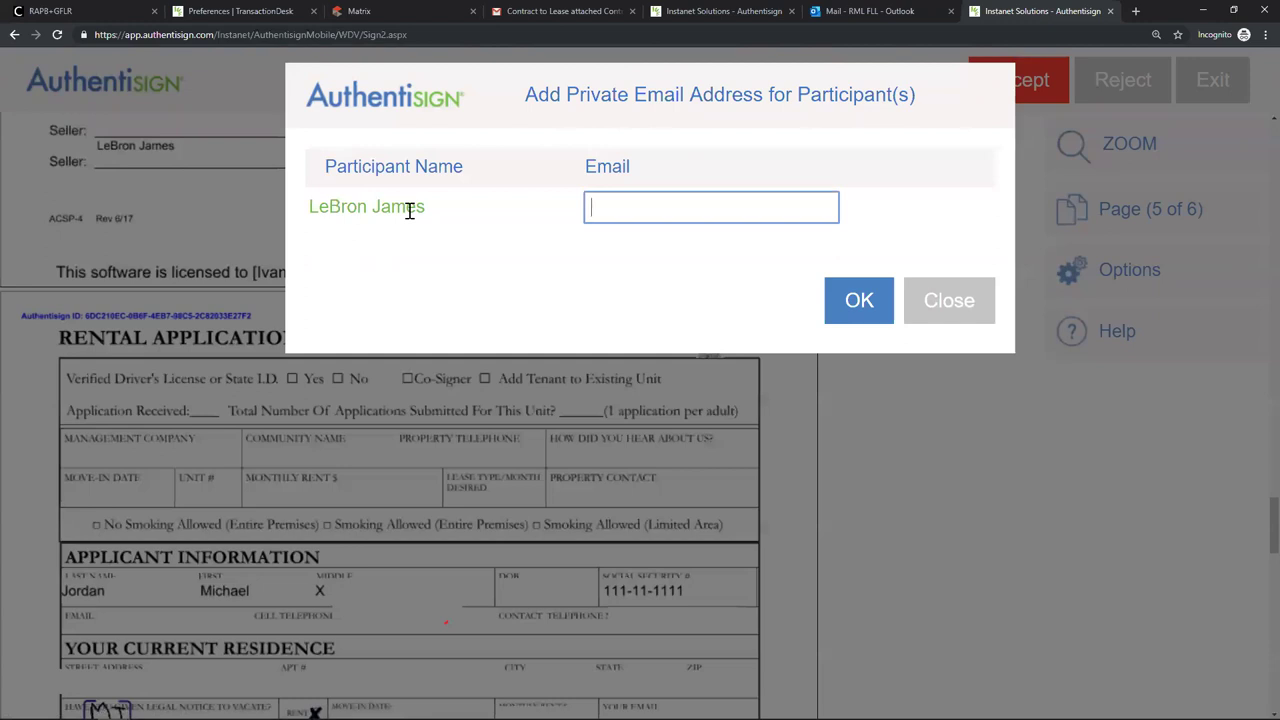
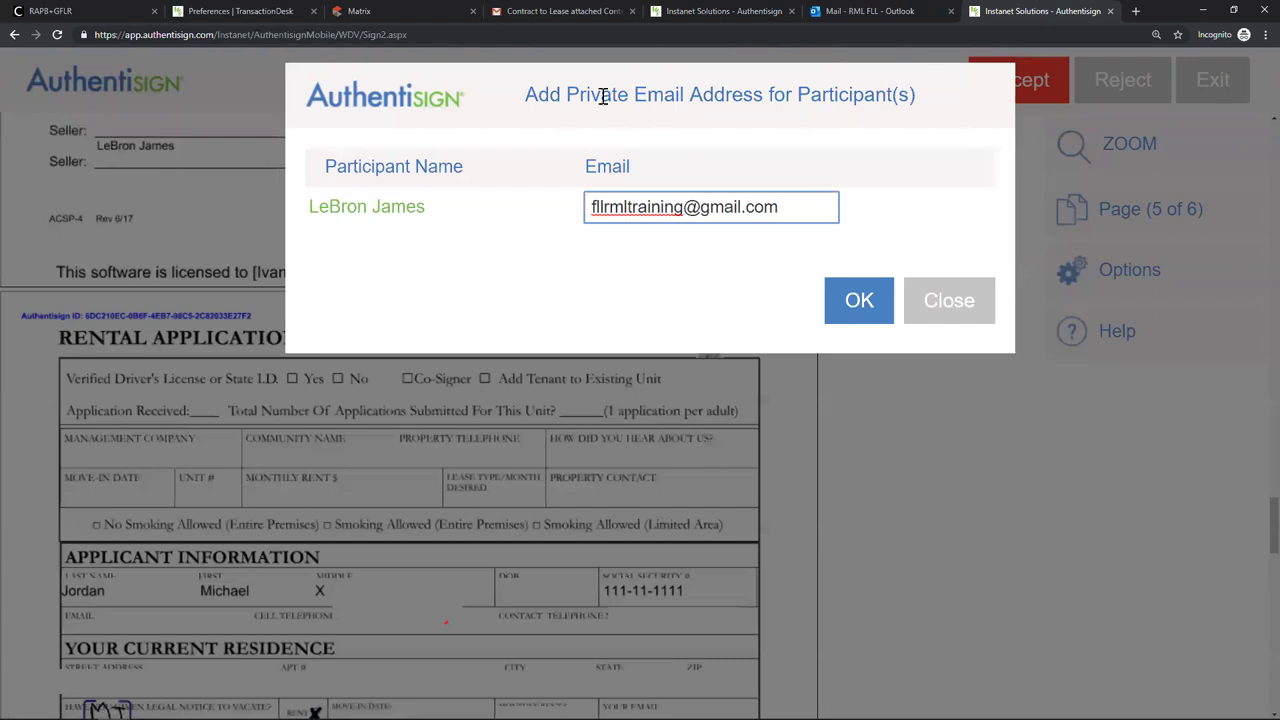
left_click(862, 310)
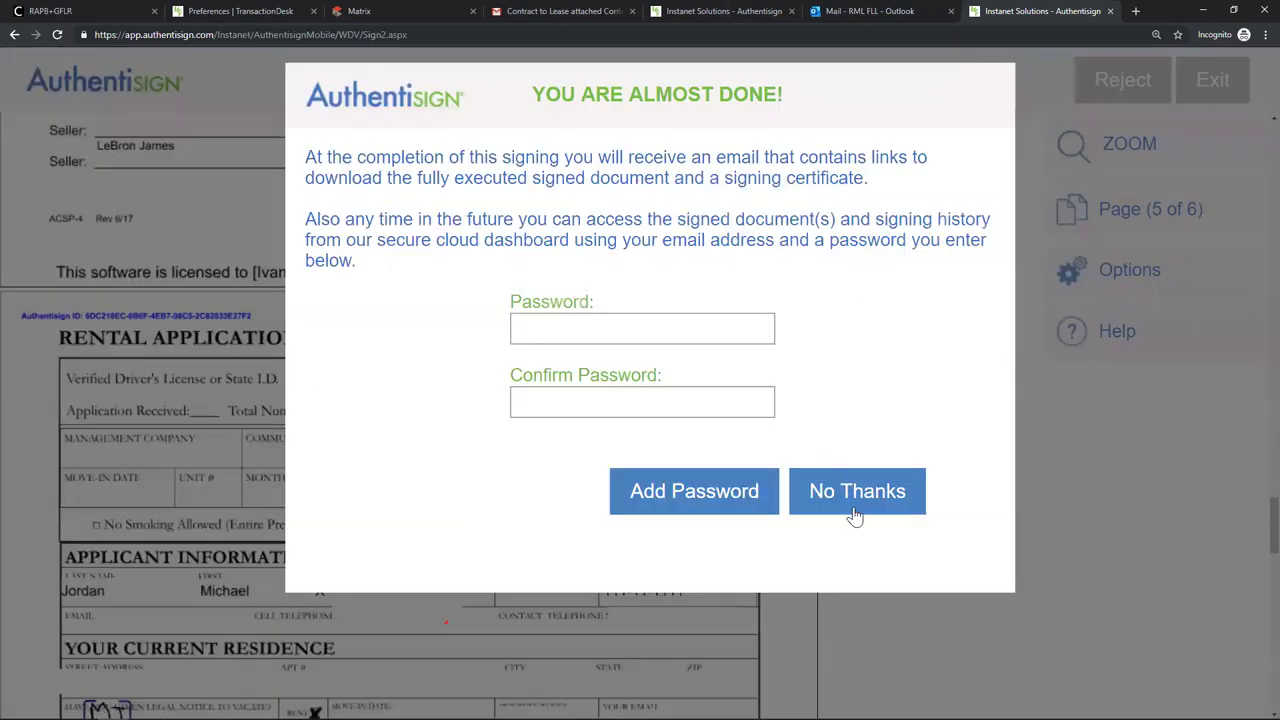
Choose No Thanks on the dashboard password prompt.
left_click(843, 491)
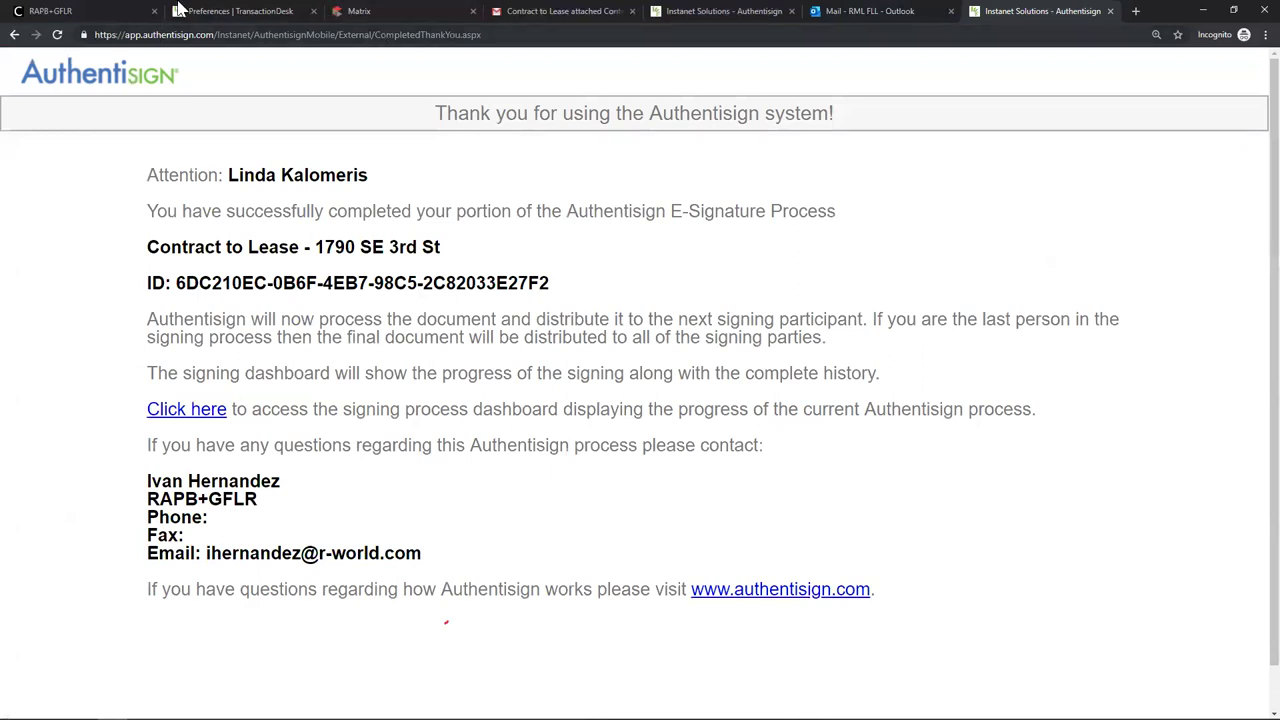
Open the Contract to Lease signing details and confirm three participants signed, one still pending.
left_click(208, 10)
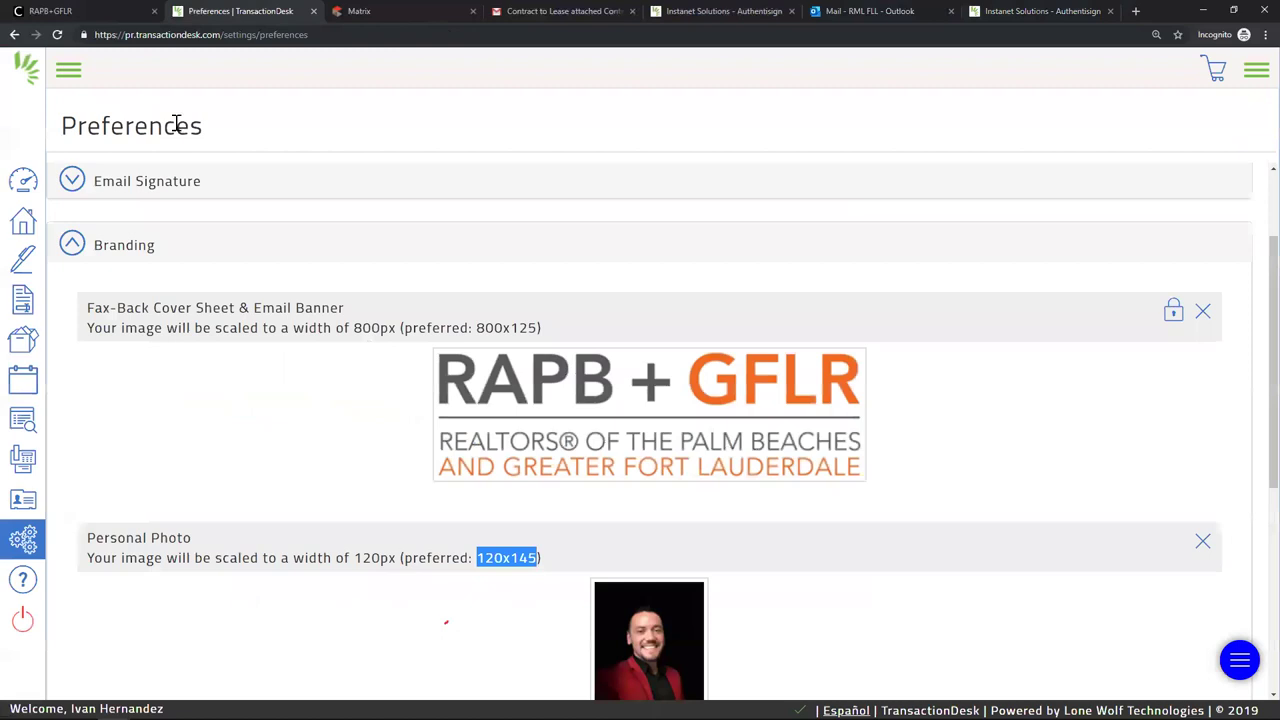
left_click(23, 184)
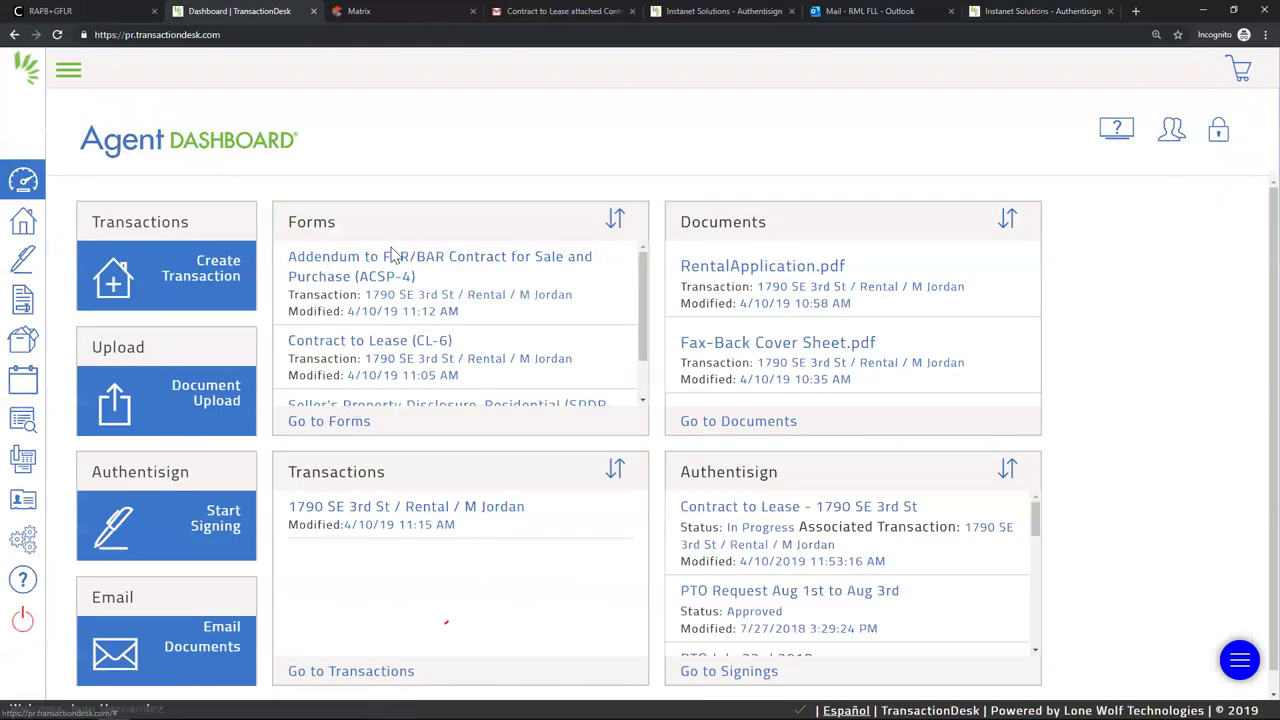
left_click(434, 537)
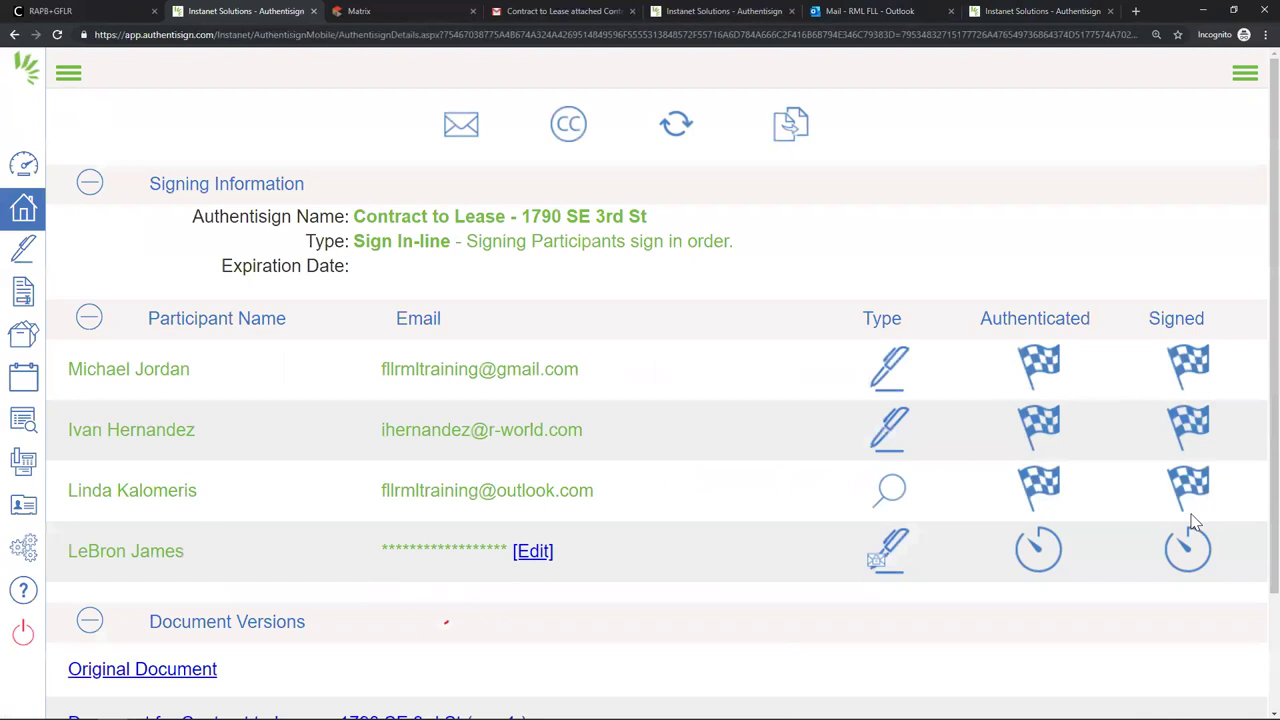
left_click_drag(377, 551, 492, 561)
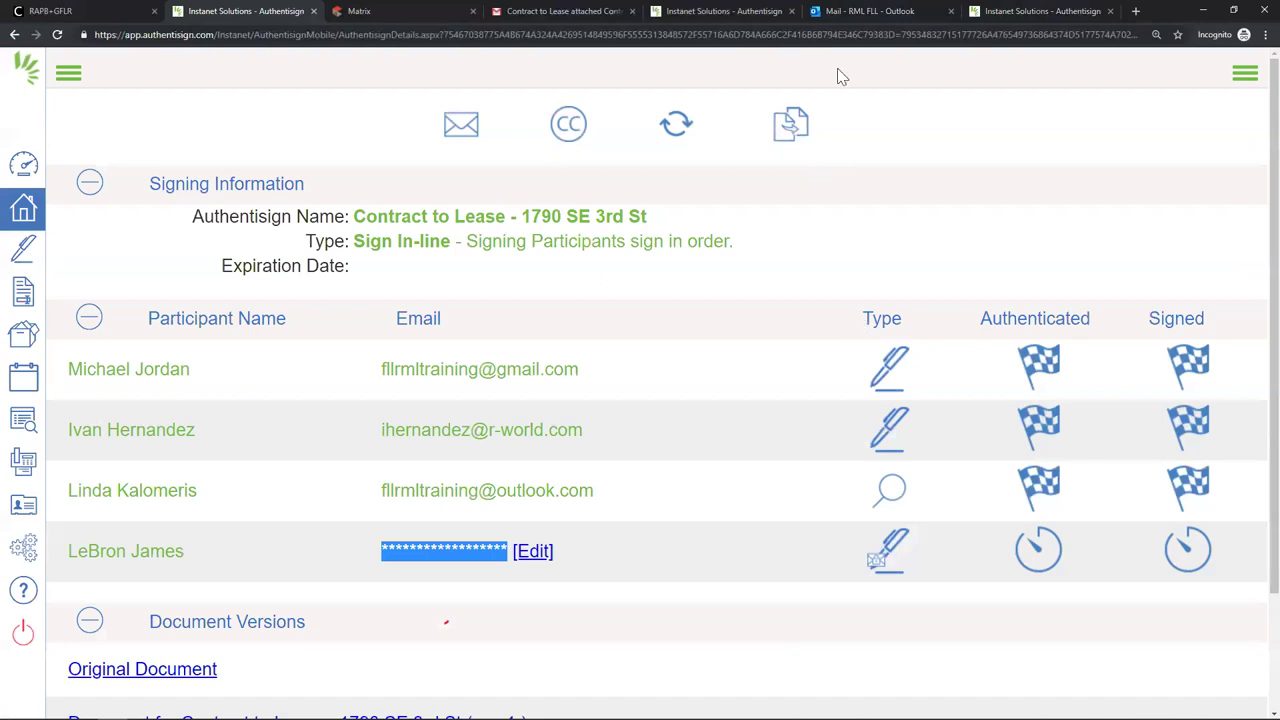
left_click(845, 11)
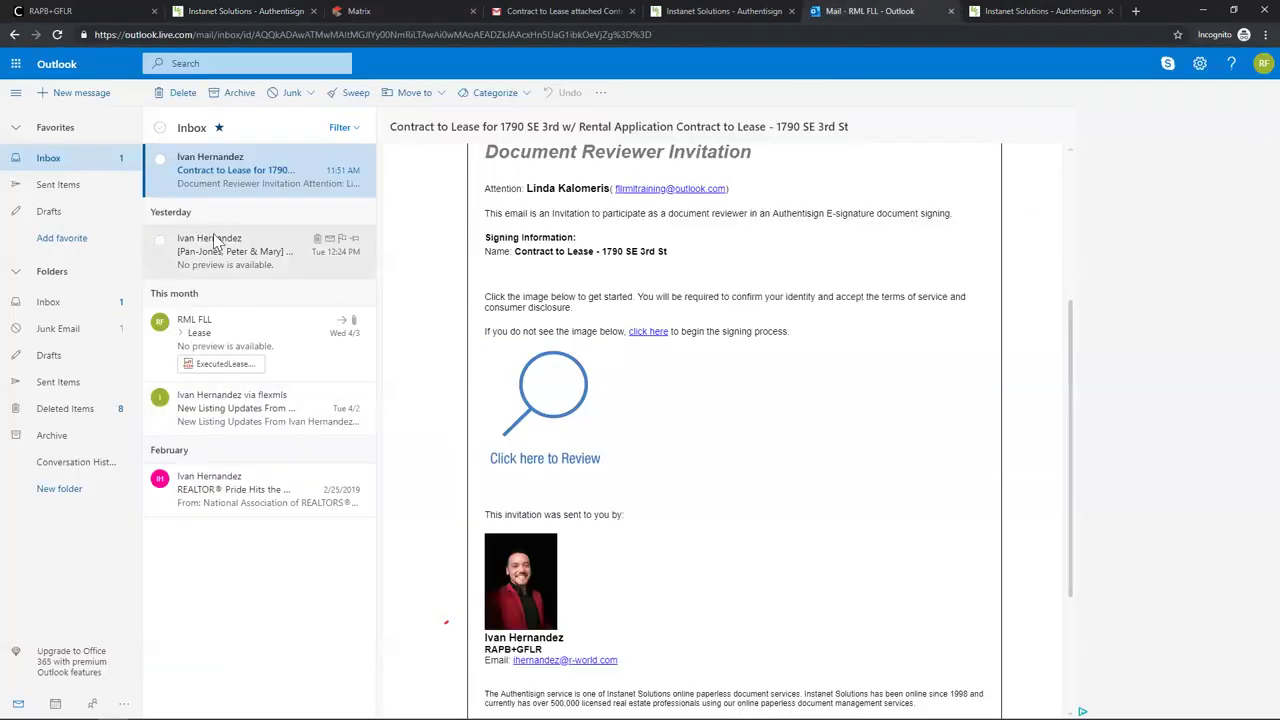
Open the Lease message and scroll ExecutedLease.pdf to the page 6 landlord signature block.
left_click(229, 332)
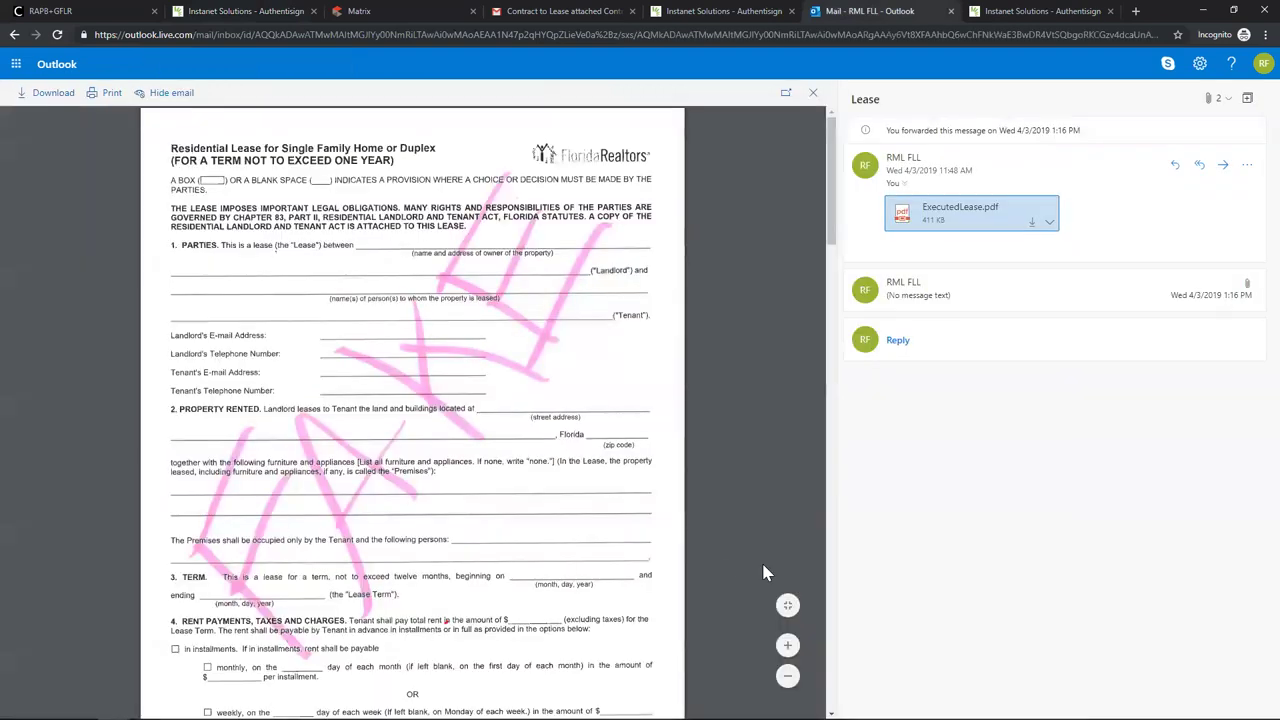
scroll(615, 562, "down", 3)
scroll(615, 562, "down", 3)
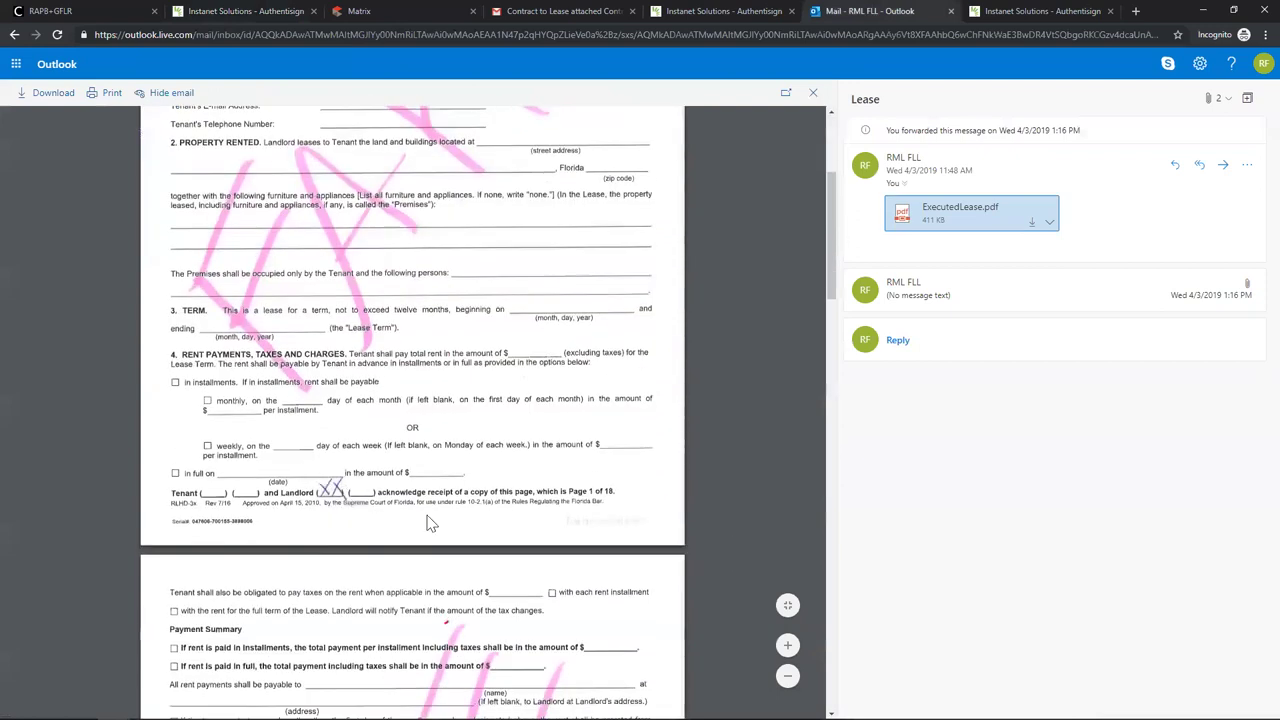
scroll(430, 522, "down", 20)
scroll(435, 457, "down", 20)
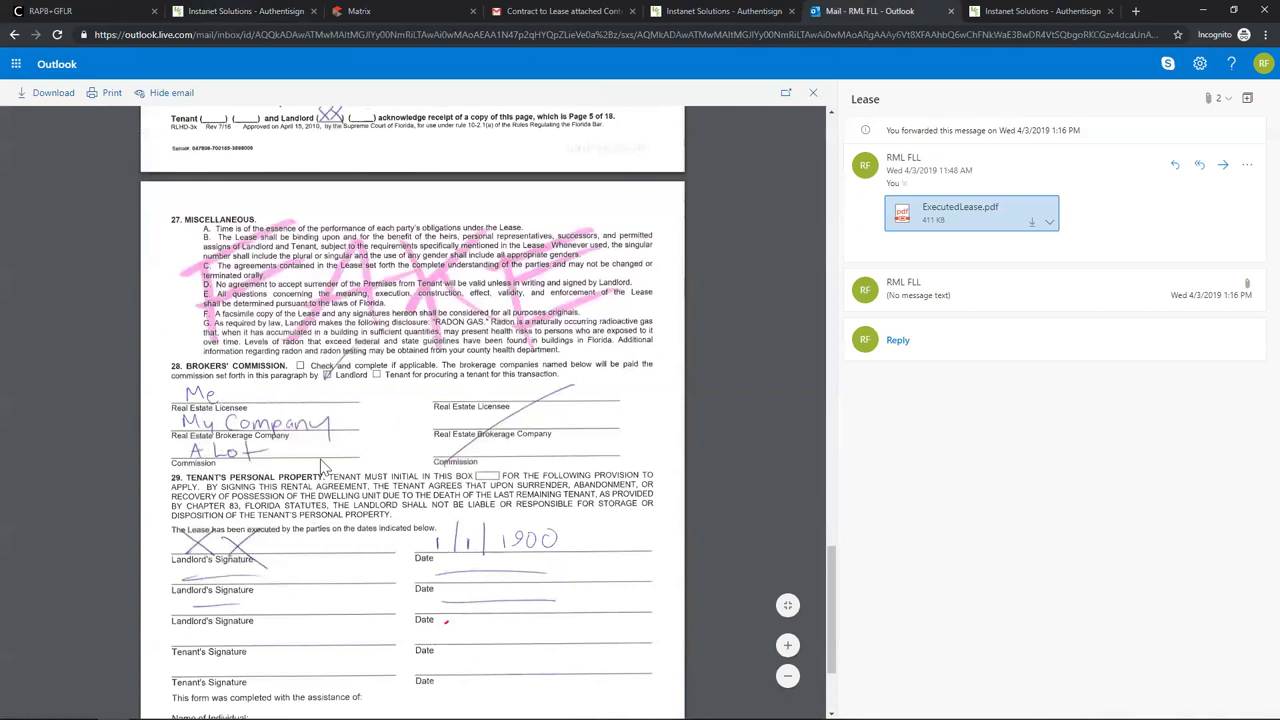
scroll(317, 540, "down", 2)
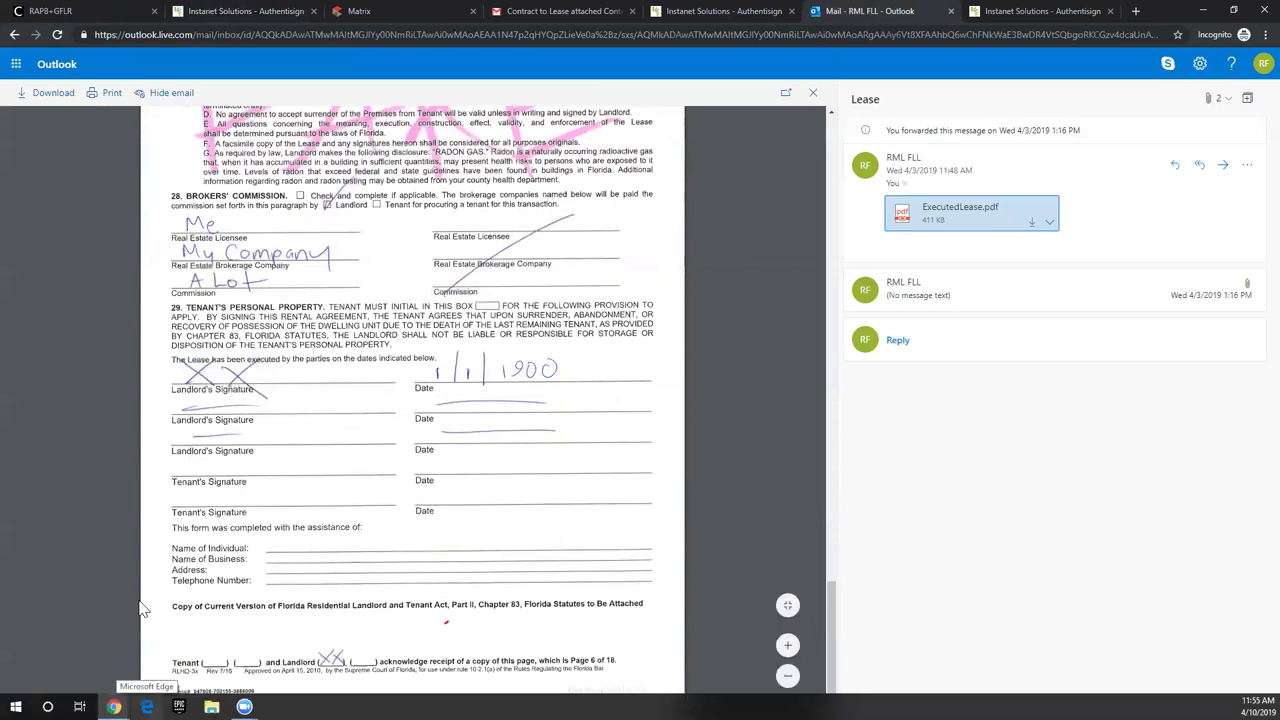
left_click(174, 10)
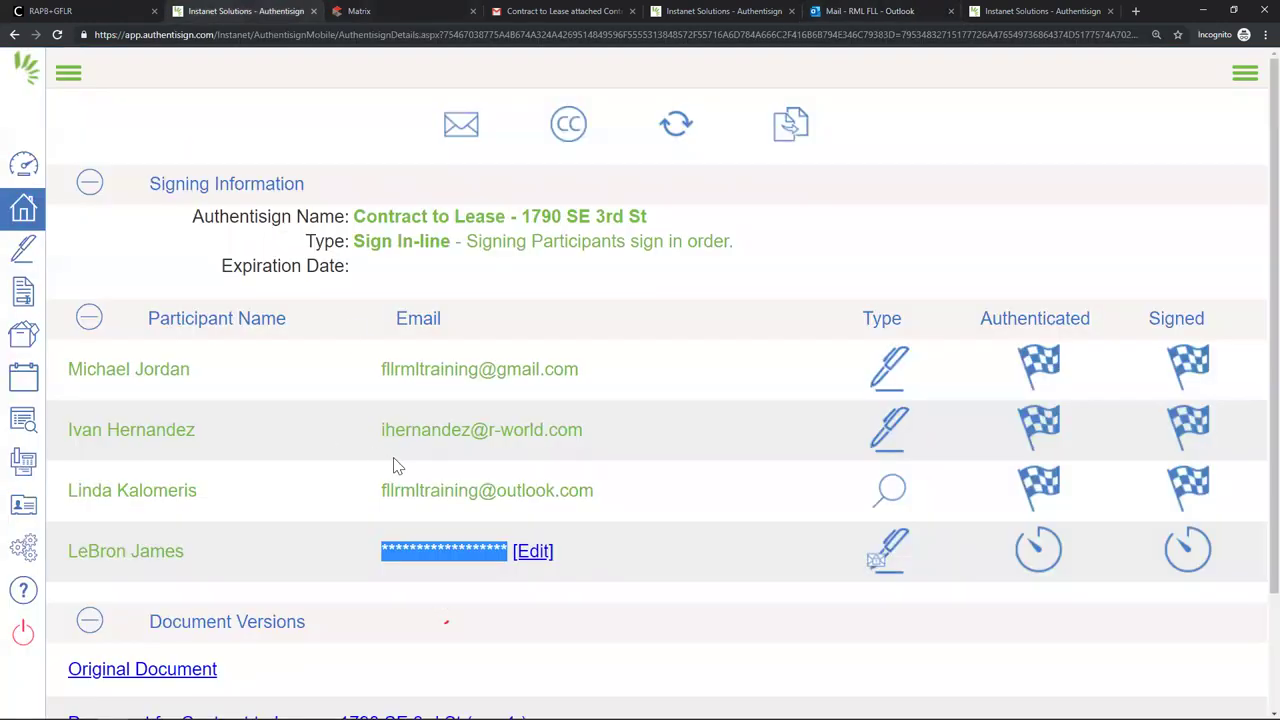
left_click(22, 172)
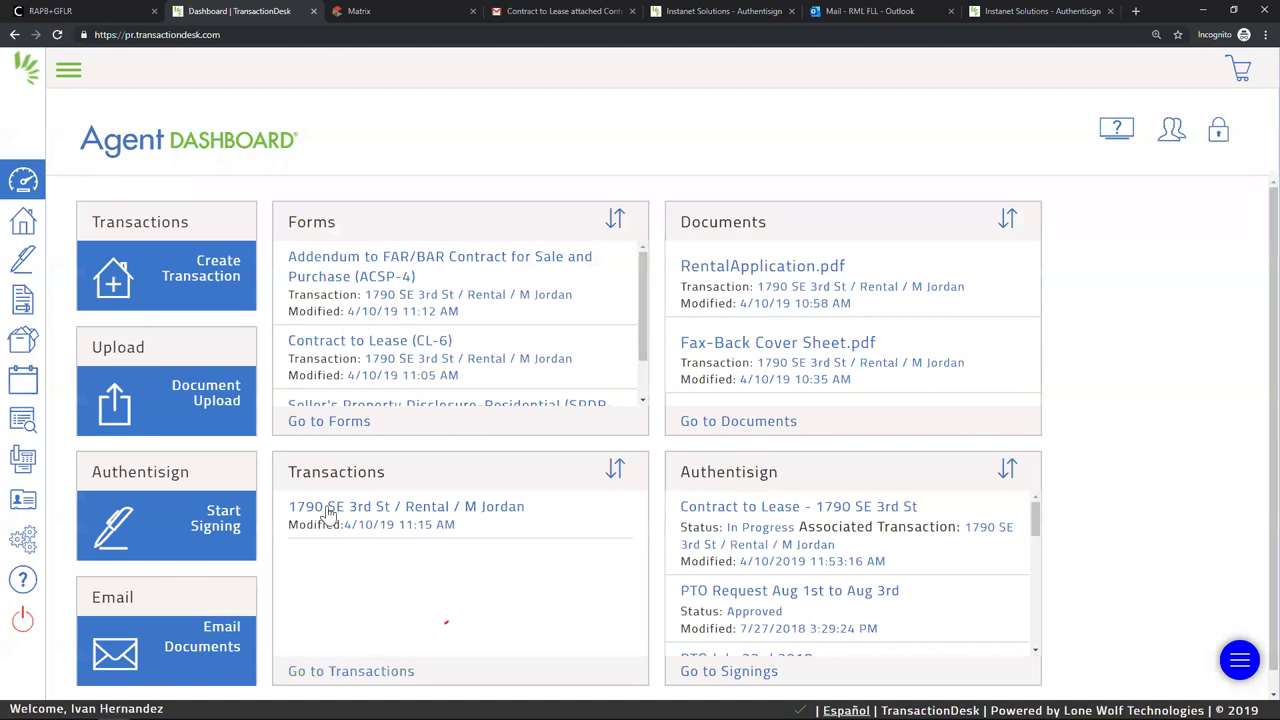
left_click(420, 506)
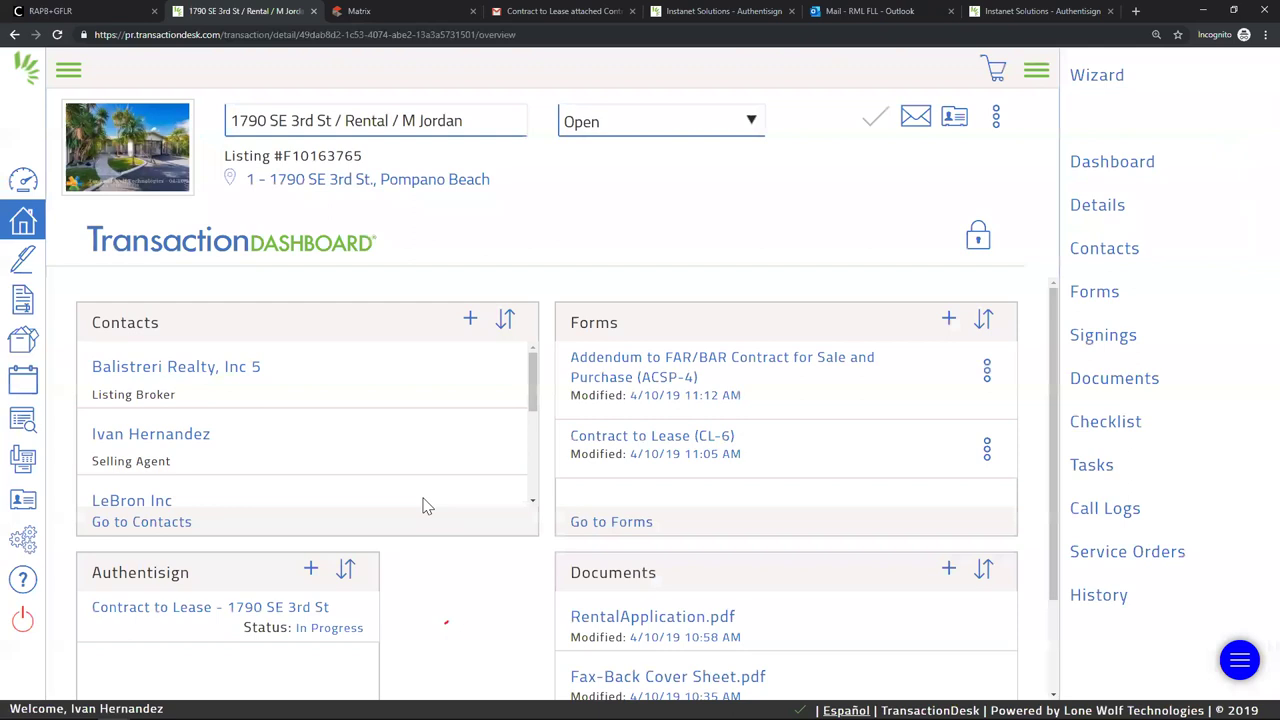
scroll(422, 505, "down", 2)
scroll(243, 400, "down", 1)
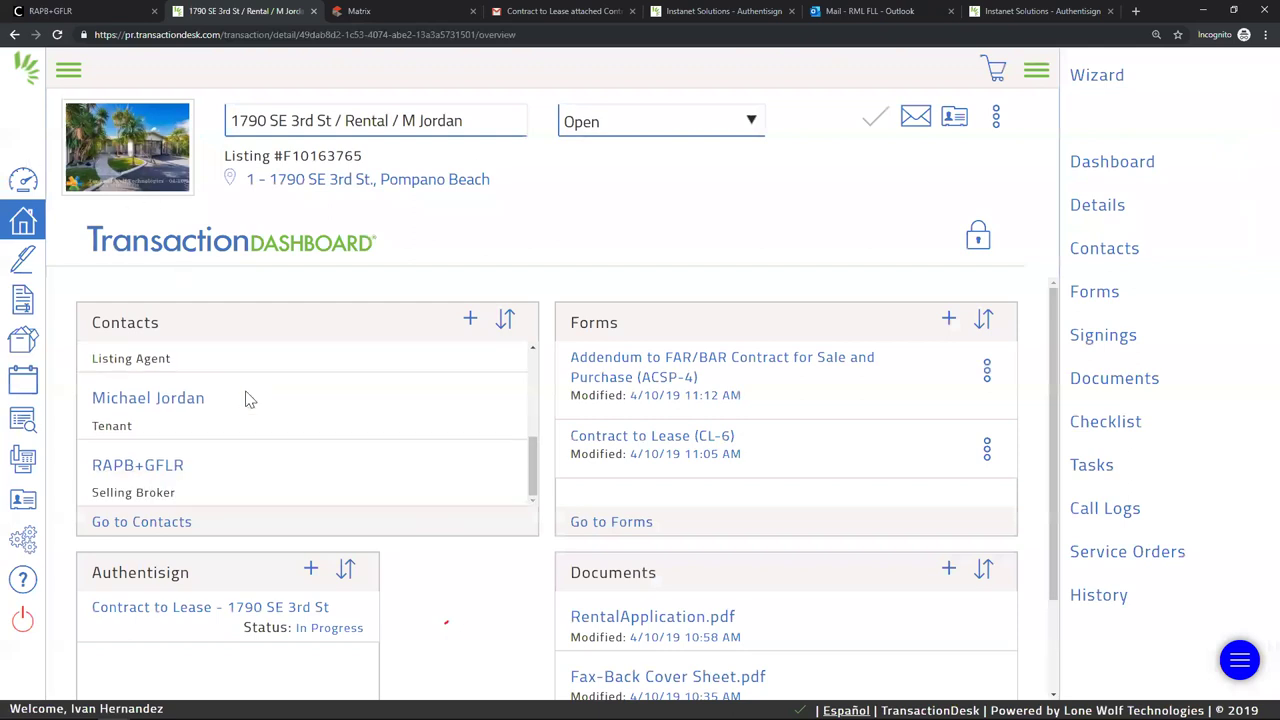
scroll(250, 400, "down", 2)
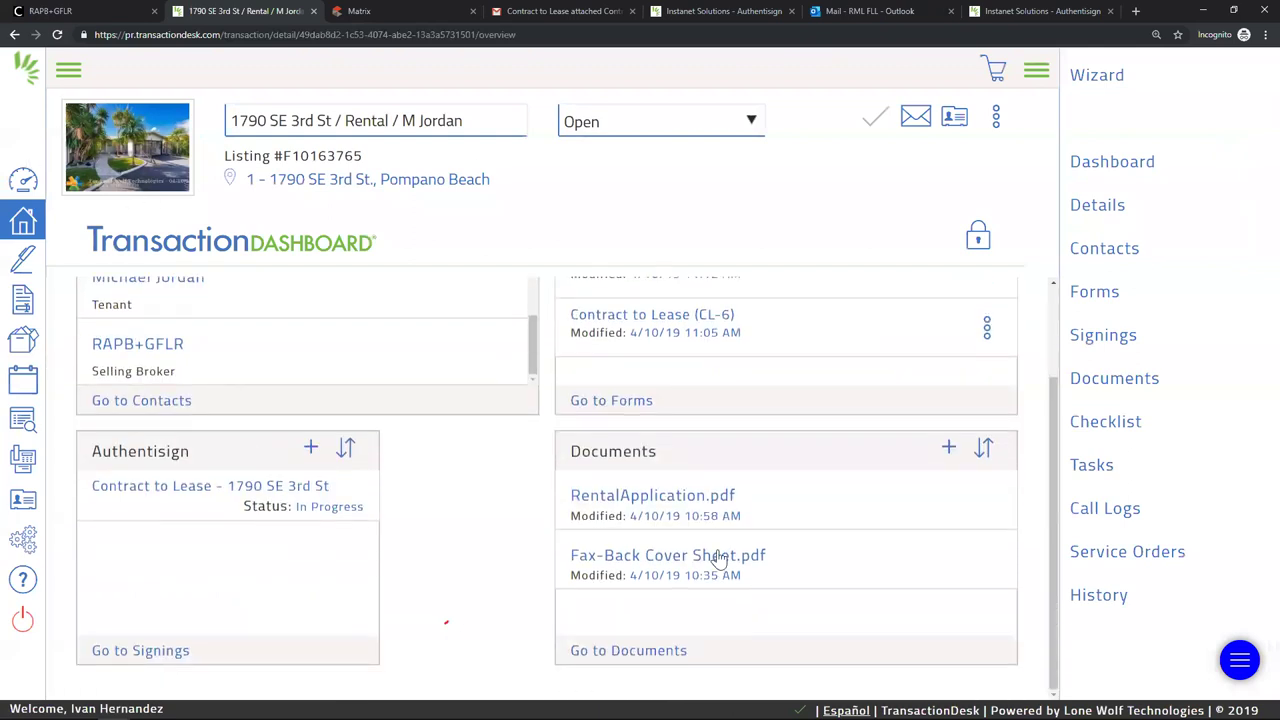
left_click(949, 455)
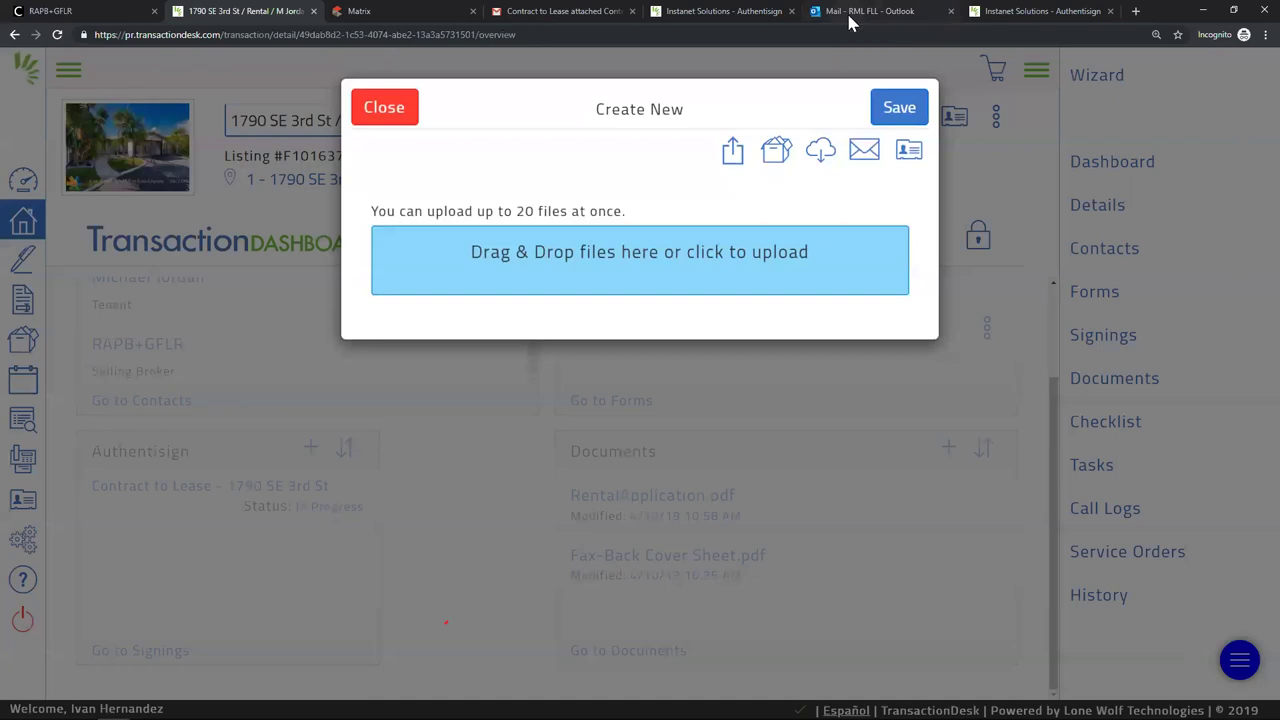
Close the finished Authentisign confirmation page.
left_click(852, 14)
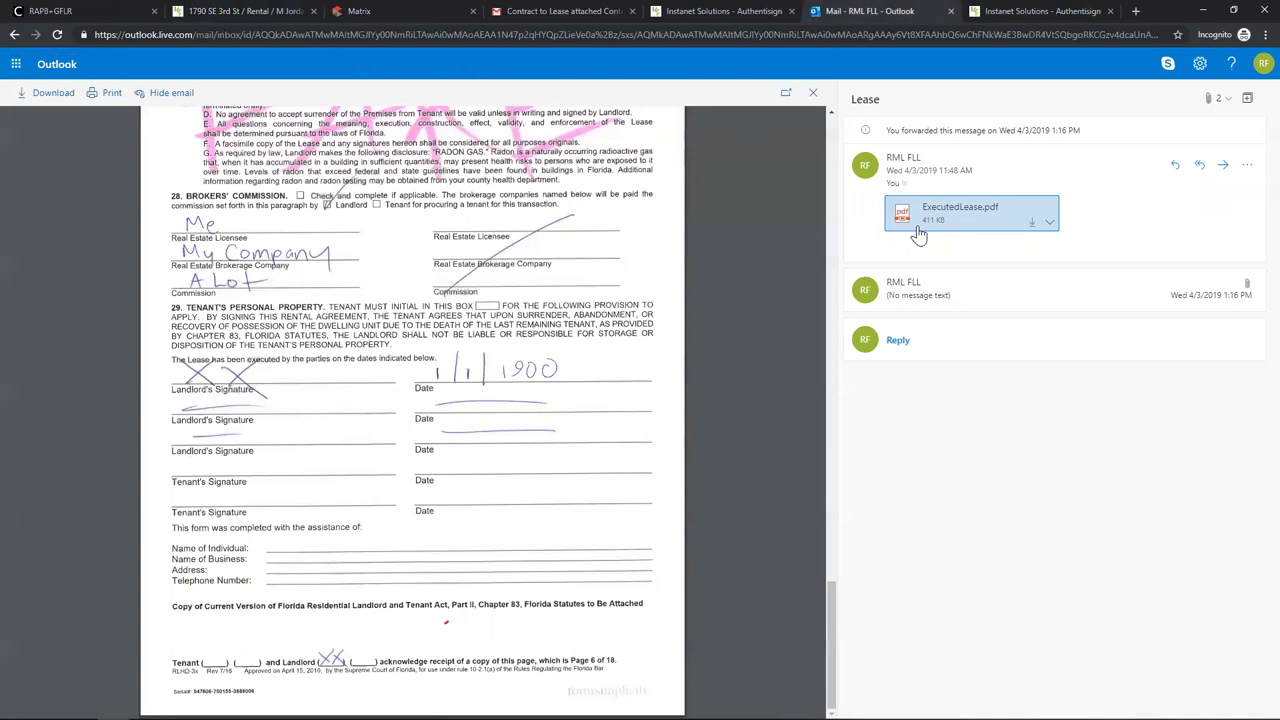
left_click(728, 11)
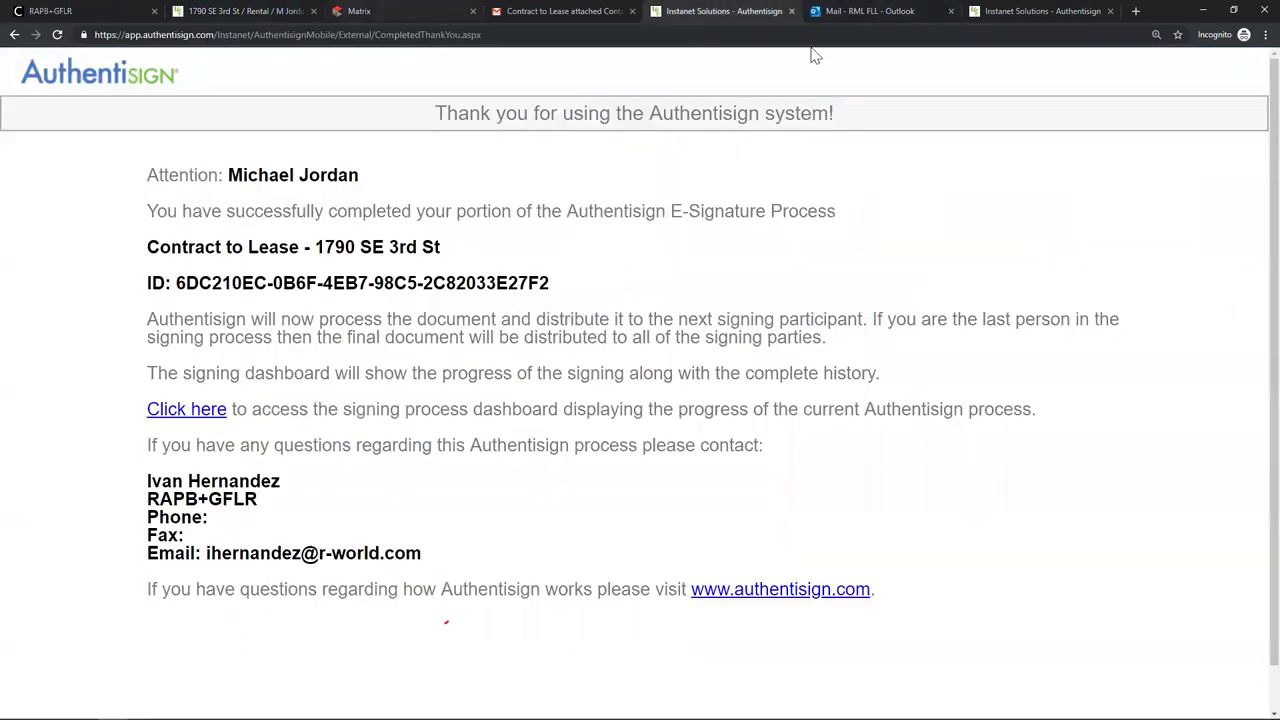
left_click(790, 12)
Copy the transaction's email upload address from TransactionDesk's upload dialog.
left_click(255, 11)
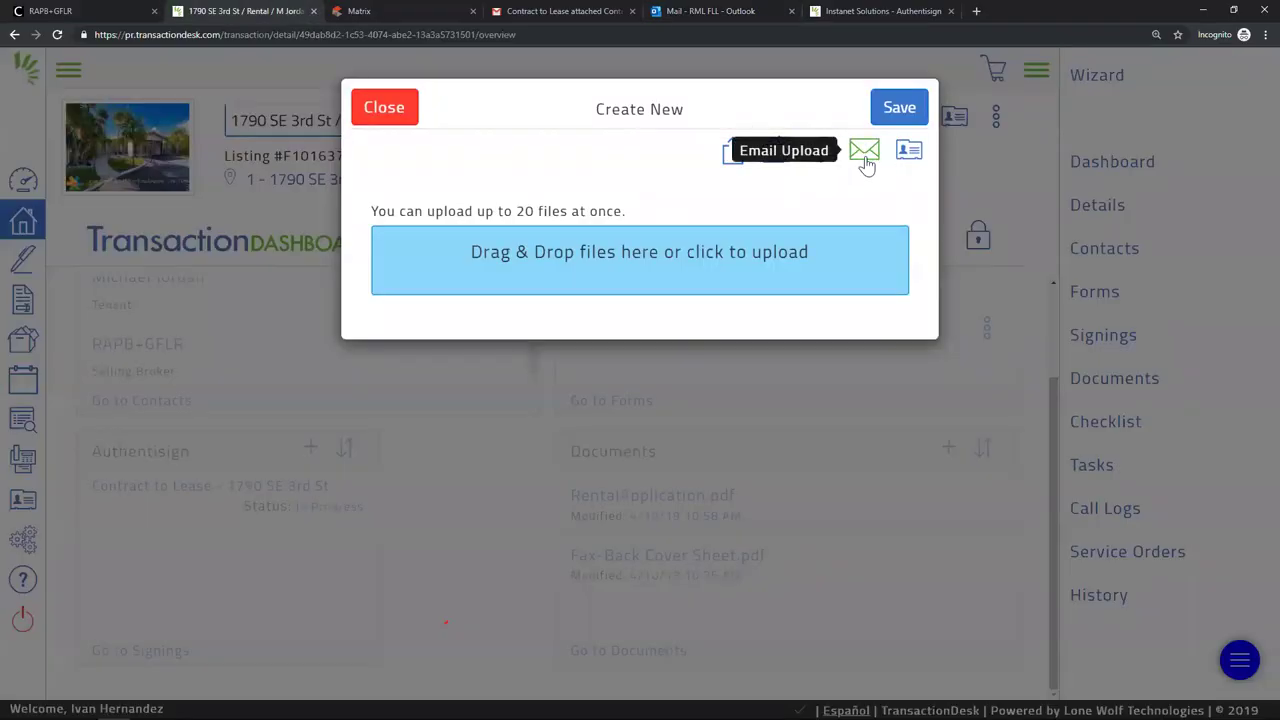
left_click(866, 160)
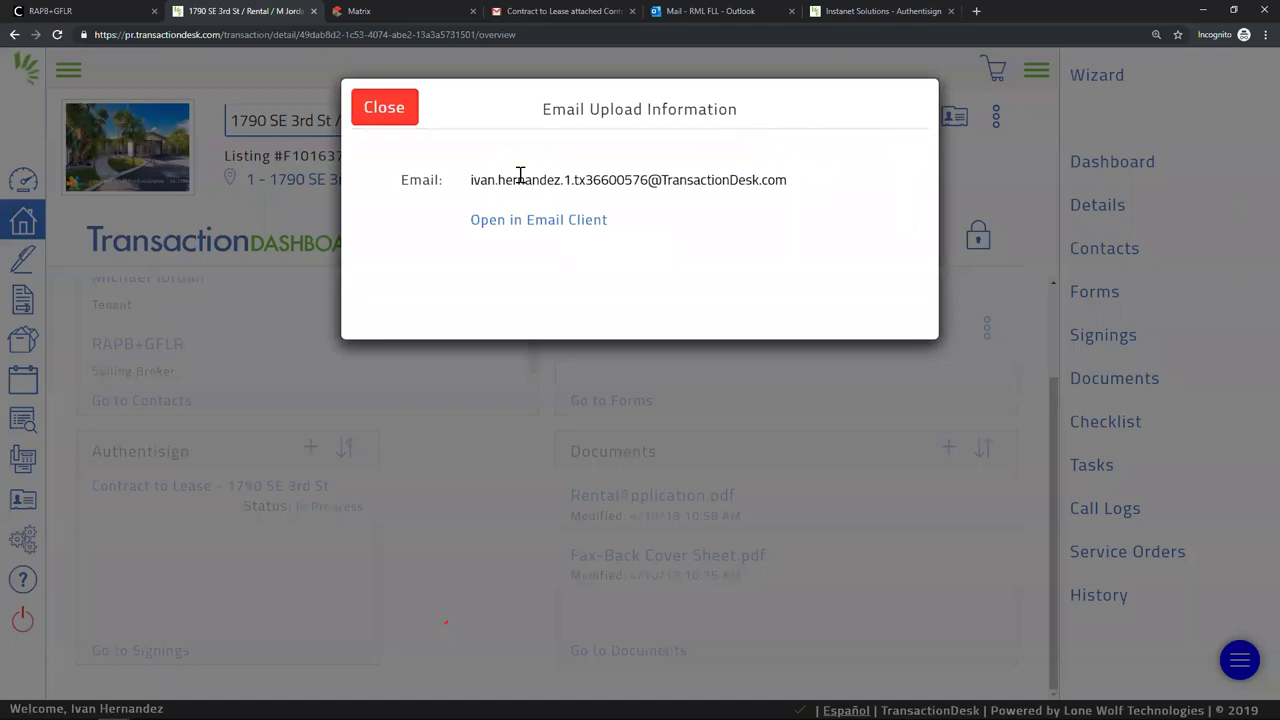
left_click_drag(788, 180, 489, 176)
key("ctrl+c")
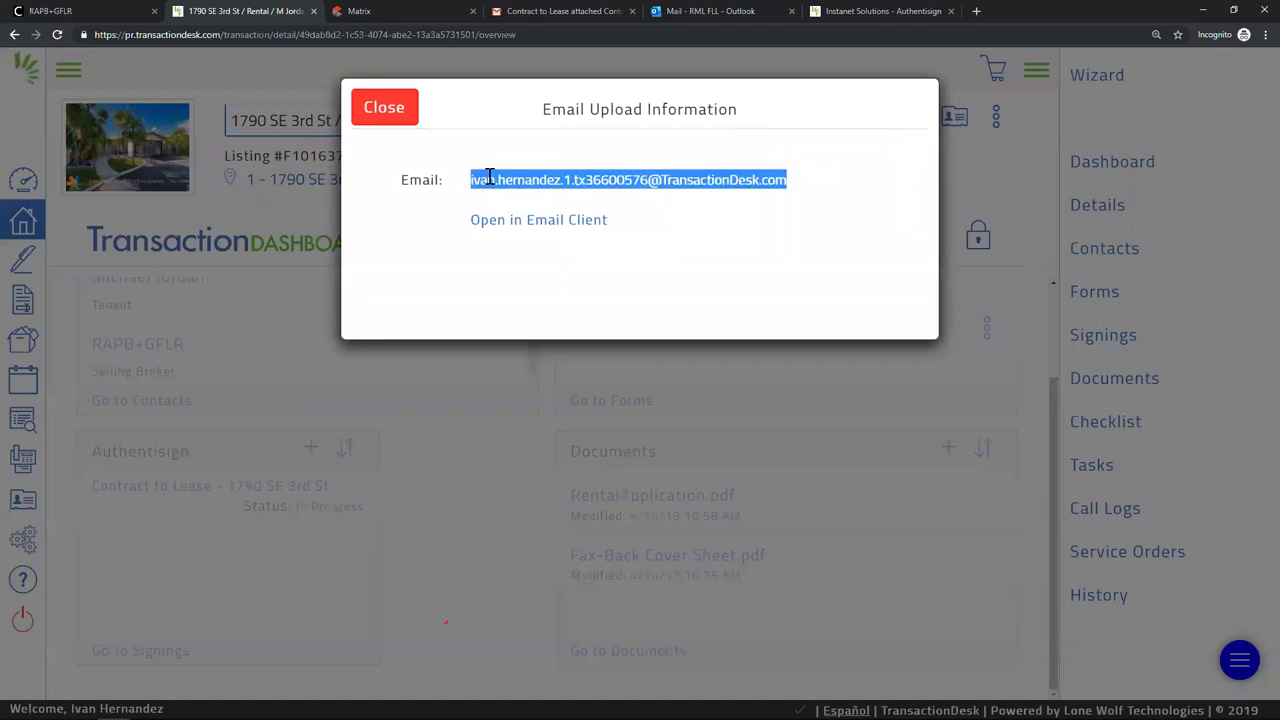
right_click(489, 176)
key("Escape")
left_click(710, 12)
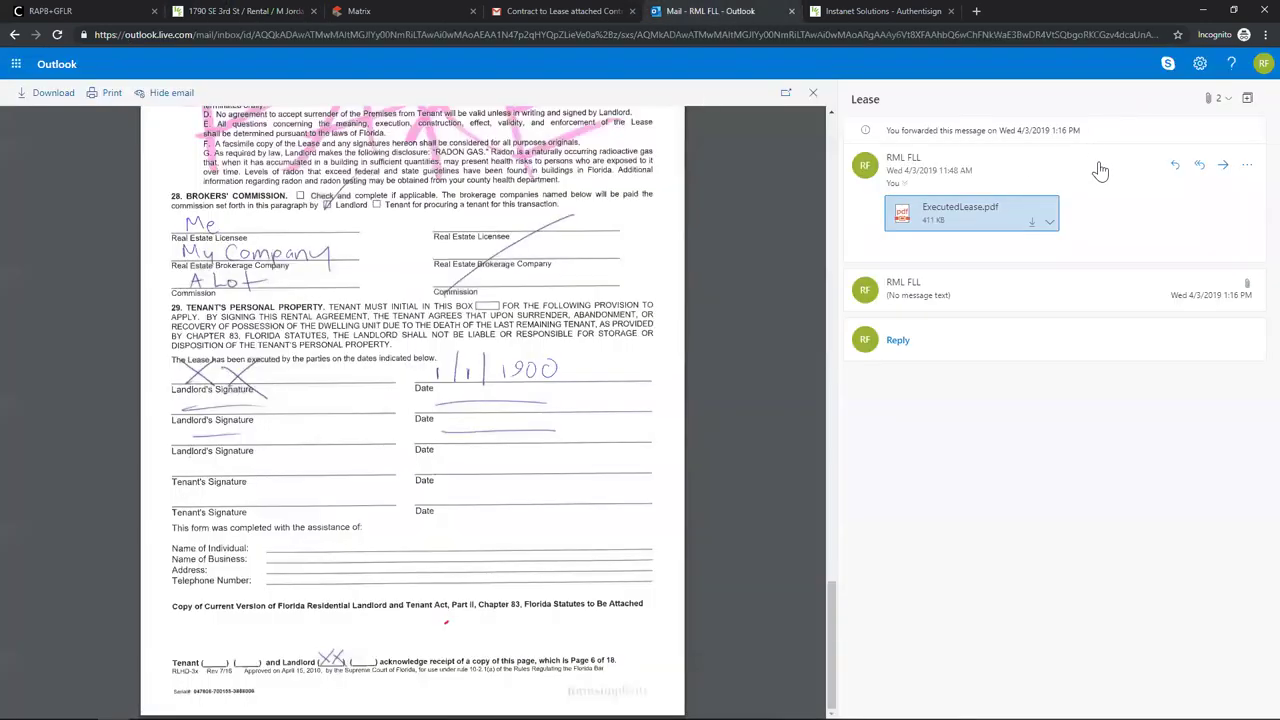
Forward the Lease email with ExecutedLease.pdf to the pasted TransactionDesk upload address.
left_click(1226, 171)
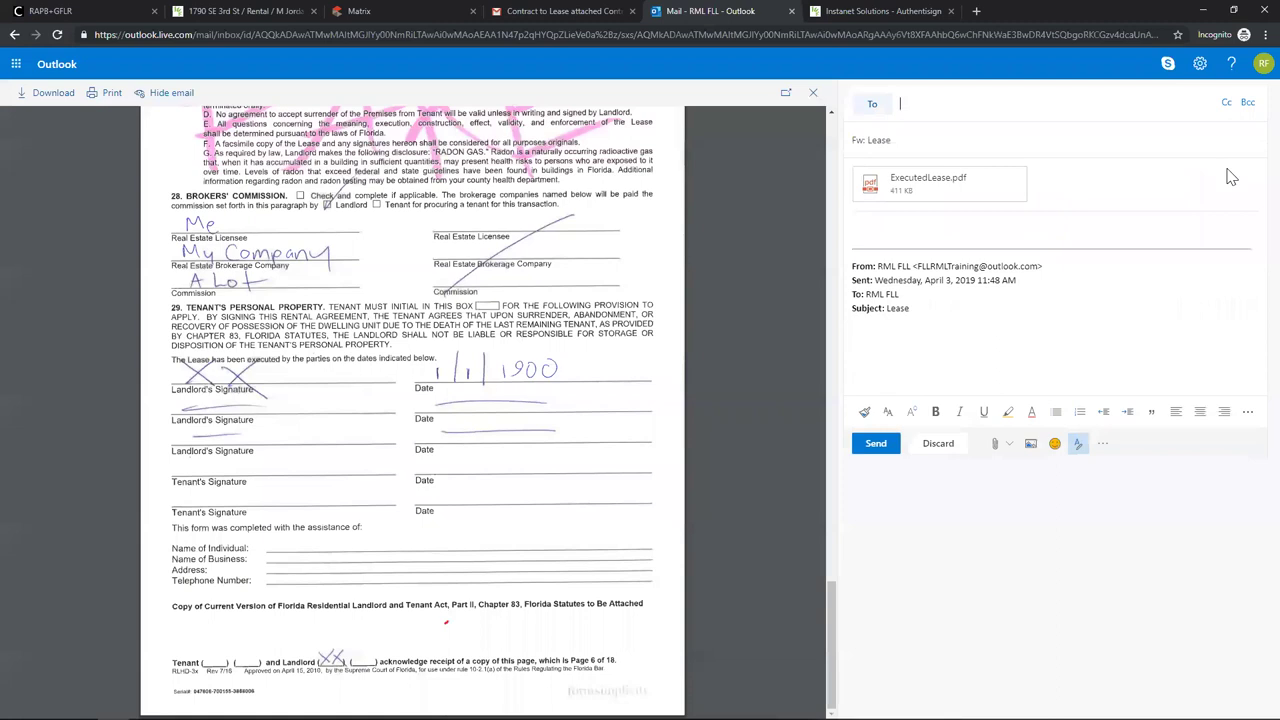
right_click(912, 100)
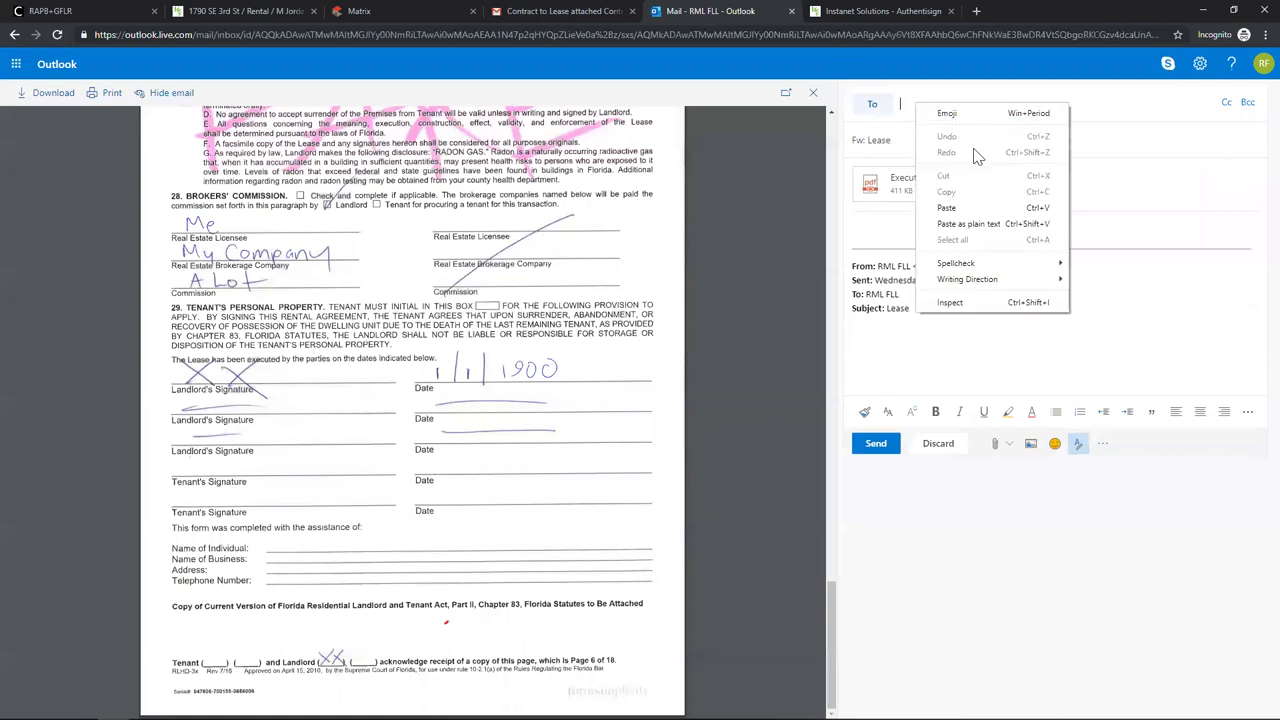
left_click(958, 208)
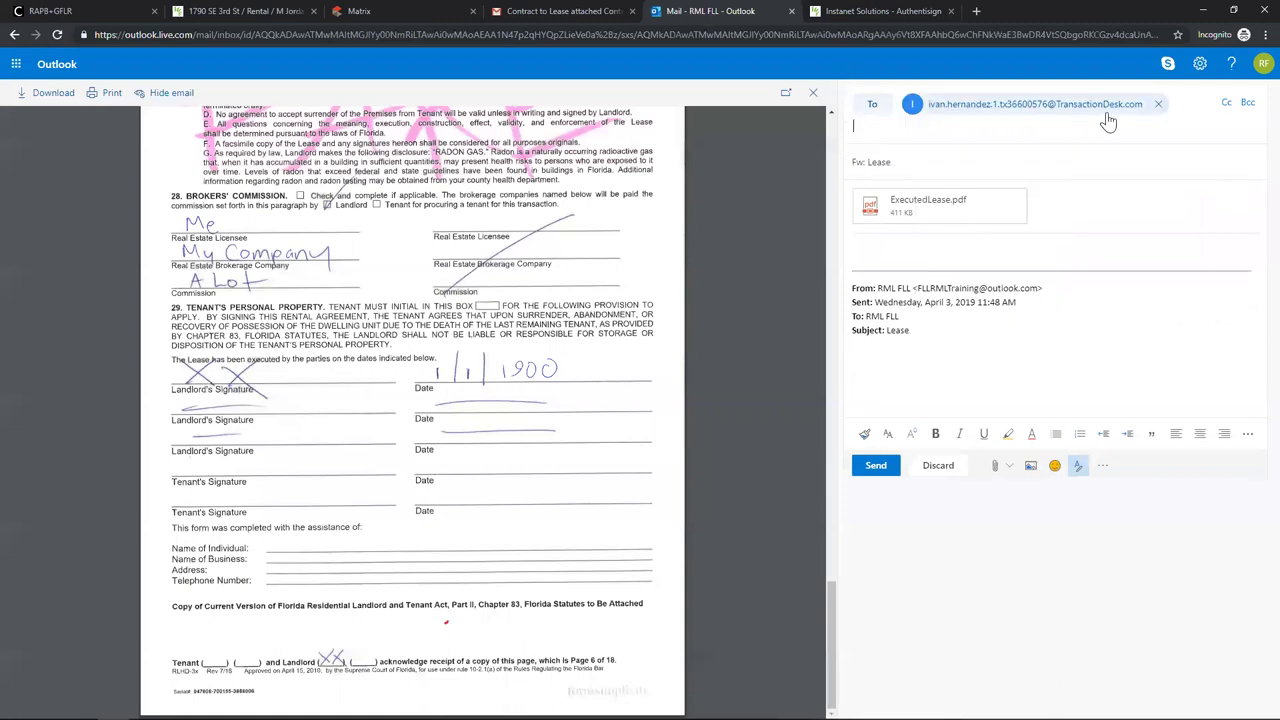
left_click(866, 472)
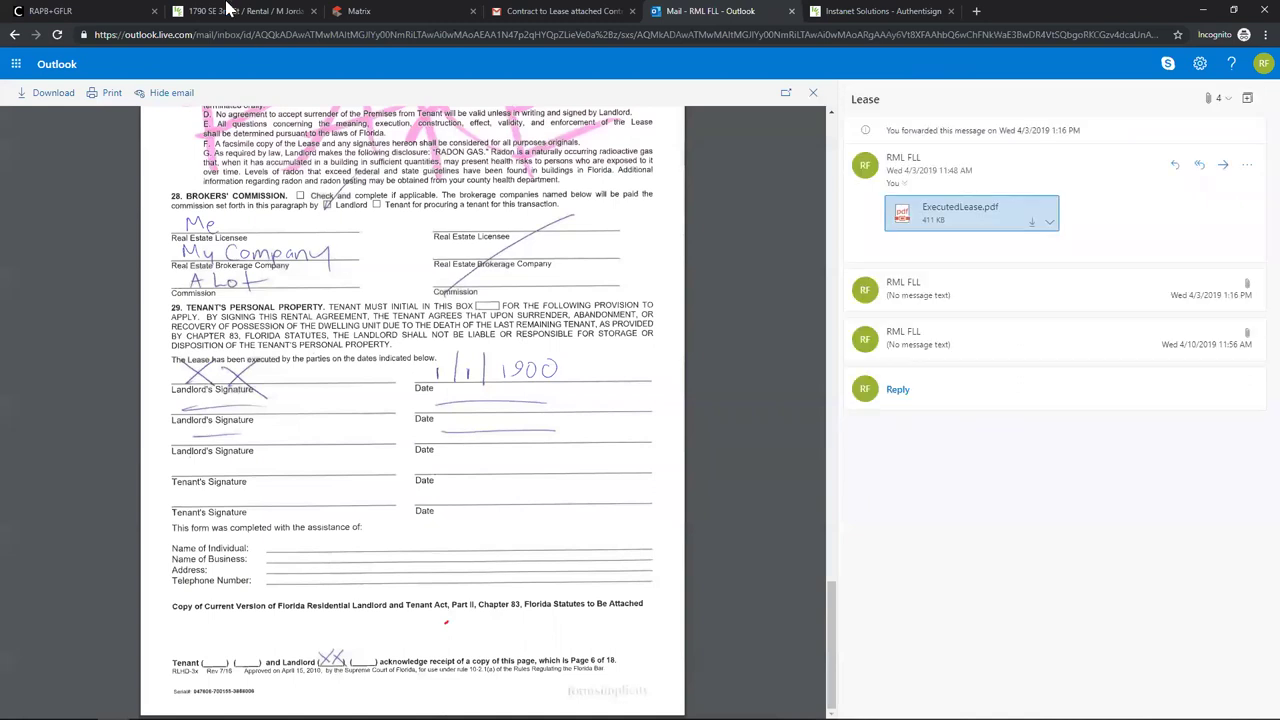
left_click(231, 10)
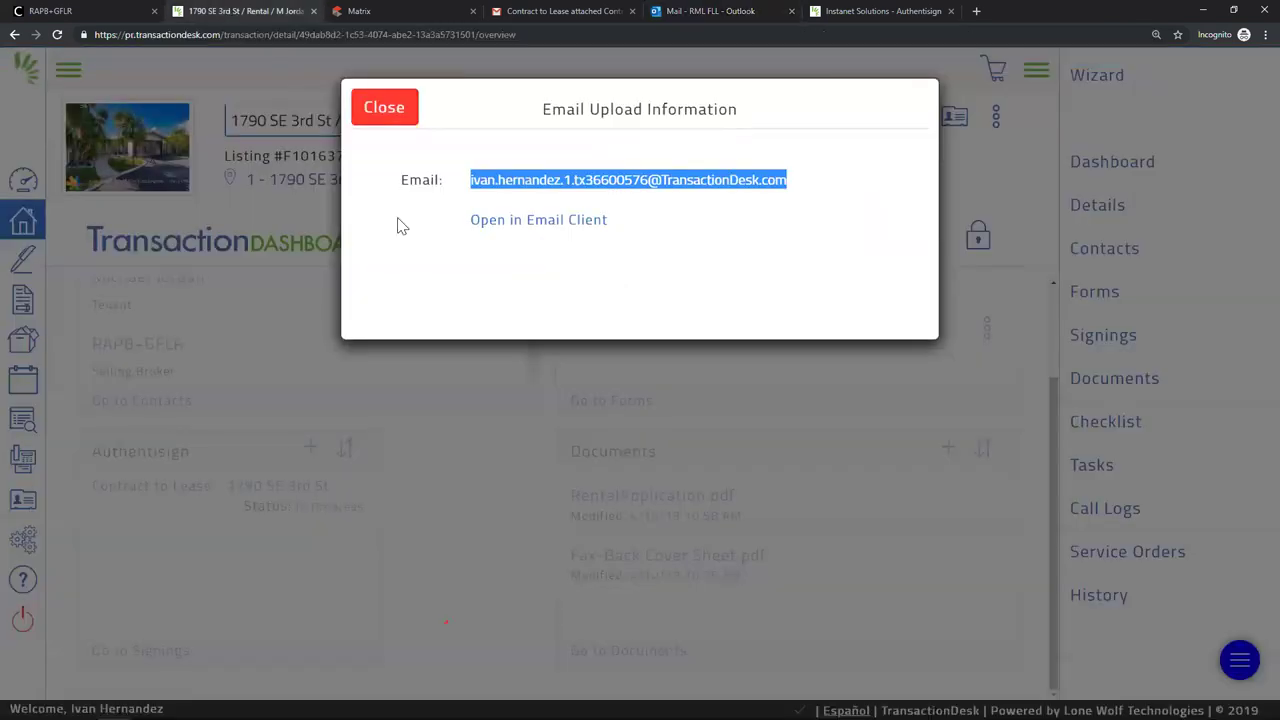
Close both upload dialogs, go to the Agent Dashboard, then switch to Gmail.
left_click(397, 116)
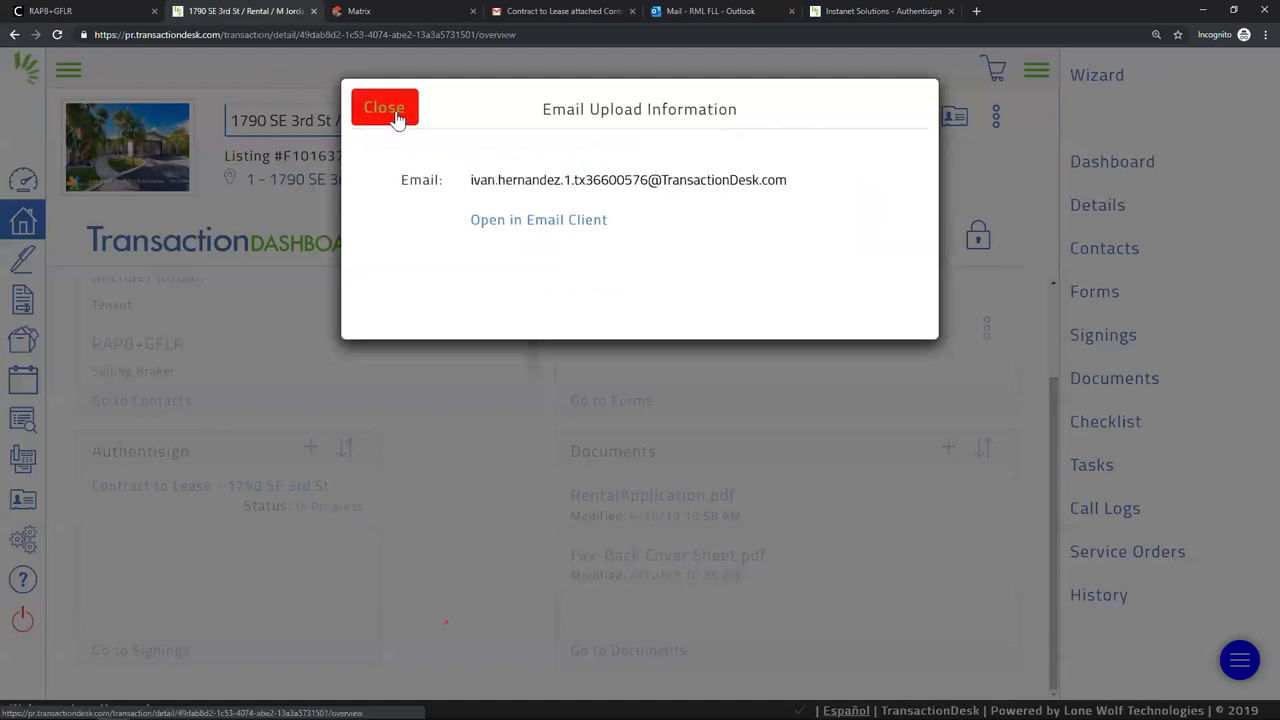
left_click(397, 116)
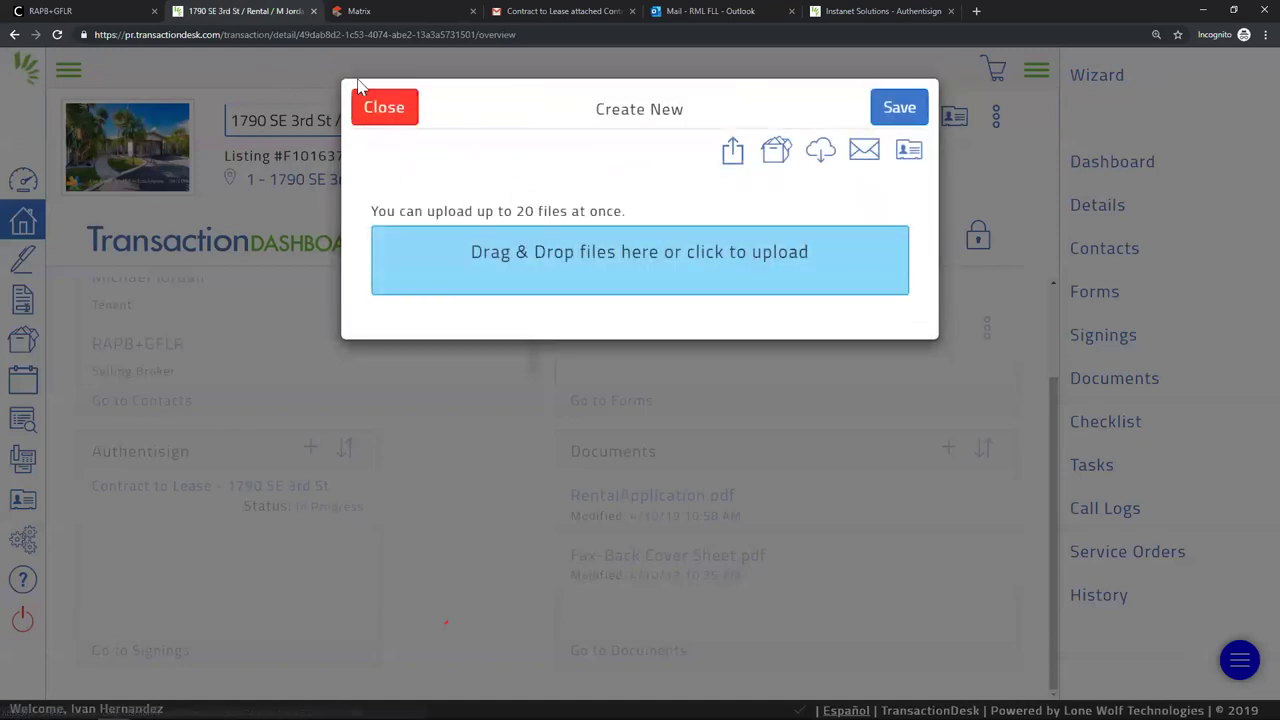
left_click(386, 112)
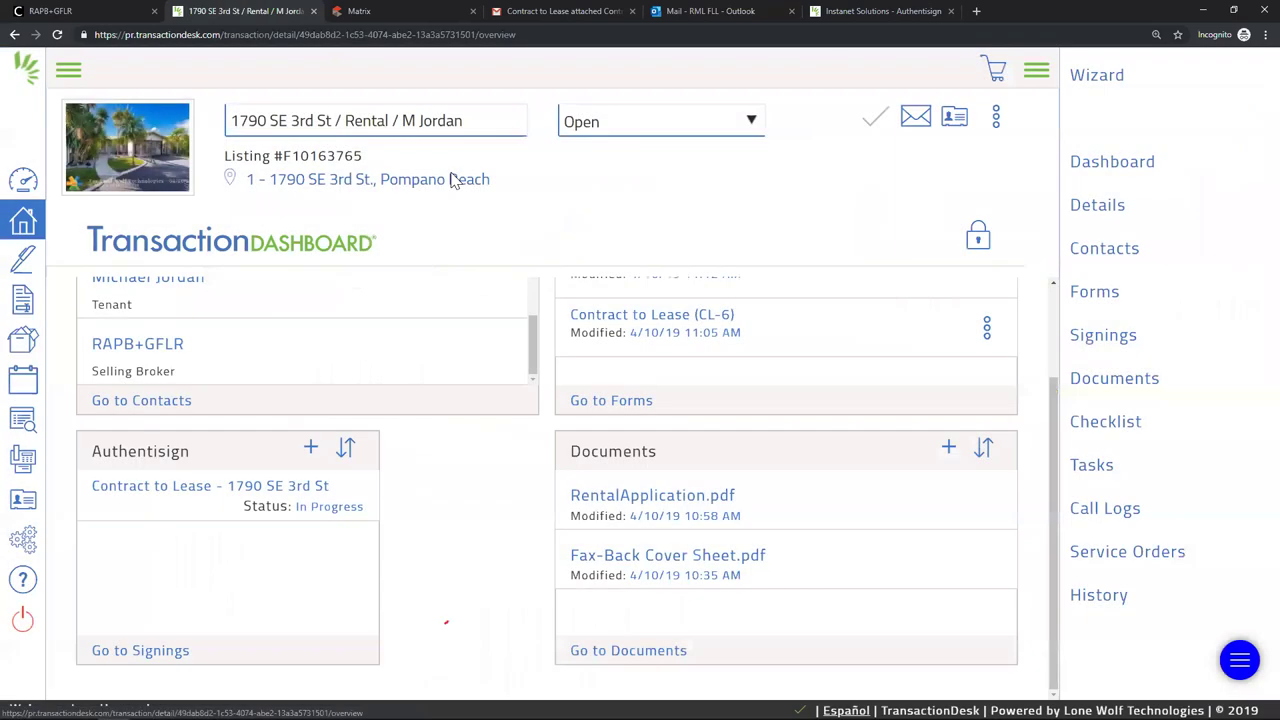
left_click(23, 179)
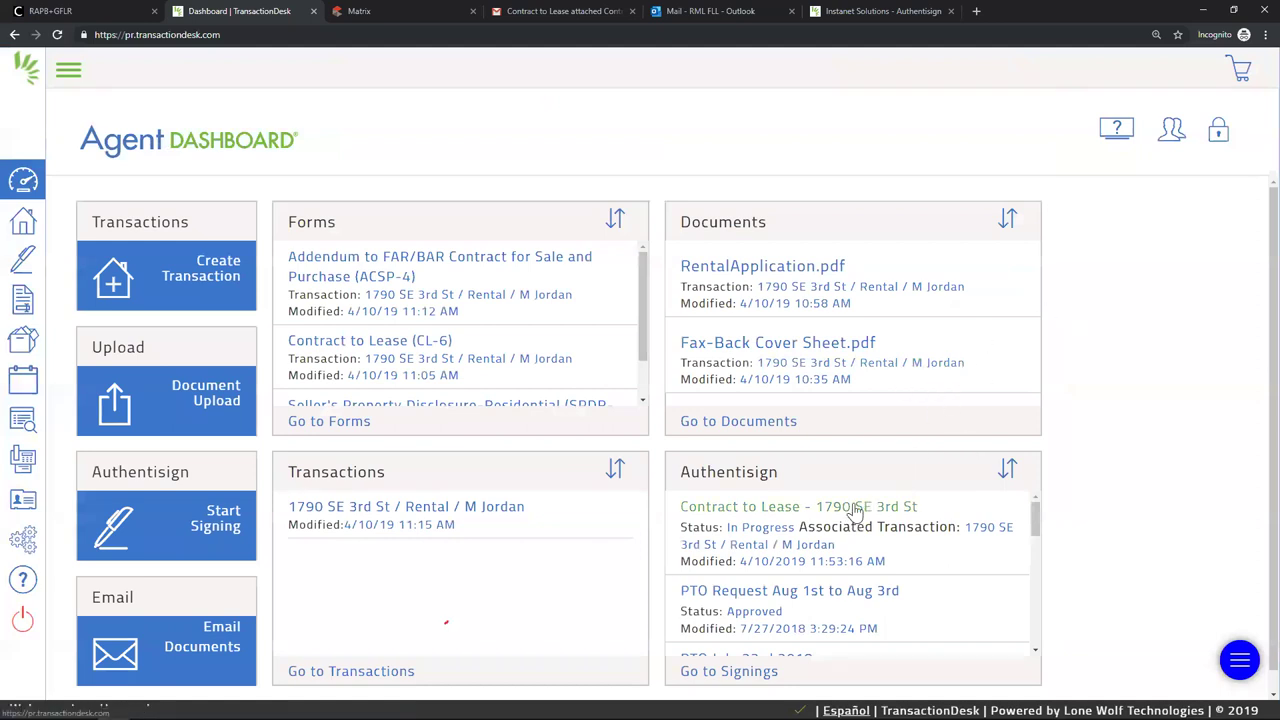
left_click(538, 20)
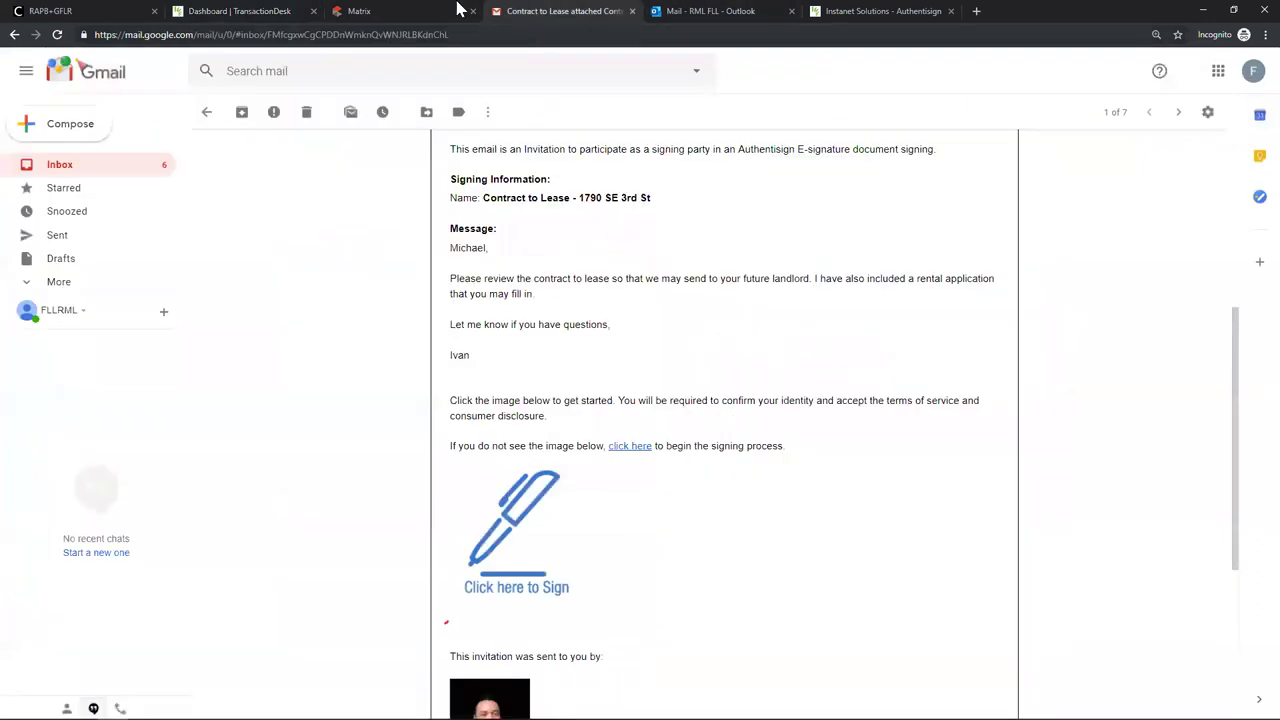
Open the newest Authentisign invitation from the Gmail inbox and start signing as landlord.
left_click(58, 163)
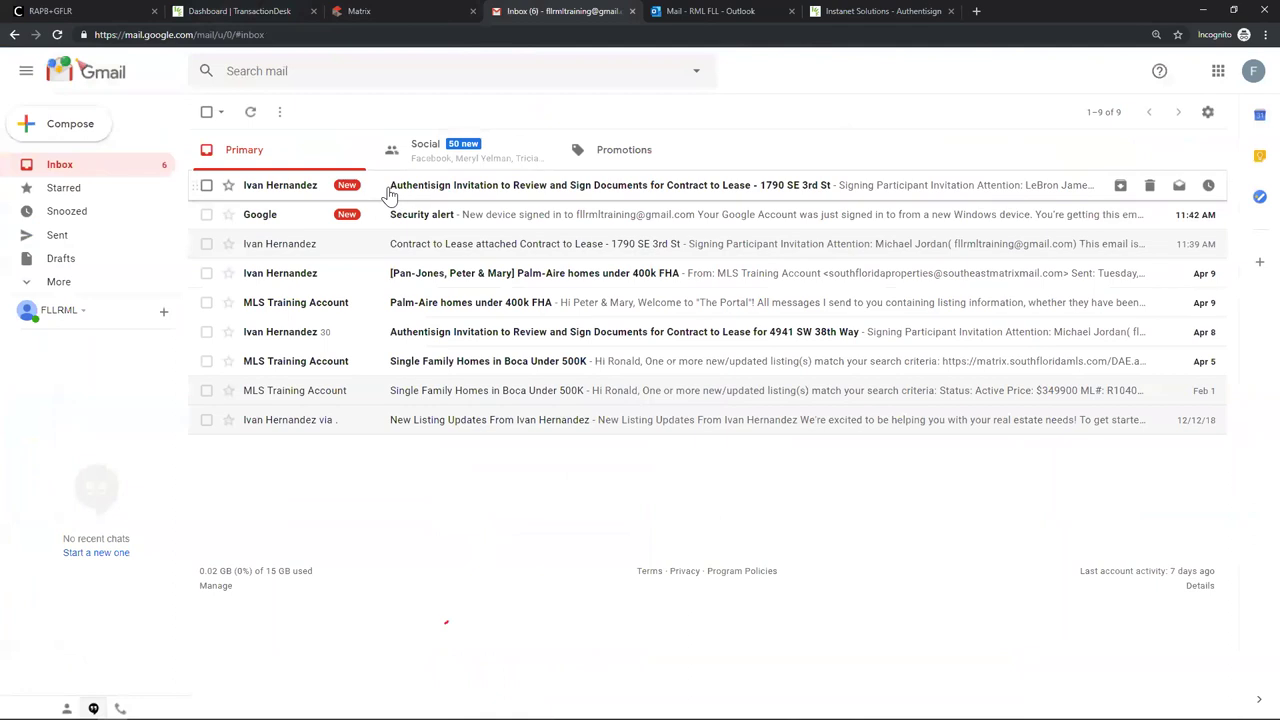
left_click(389, 193)
scroll(397, 191, "down", 5)
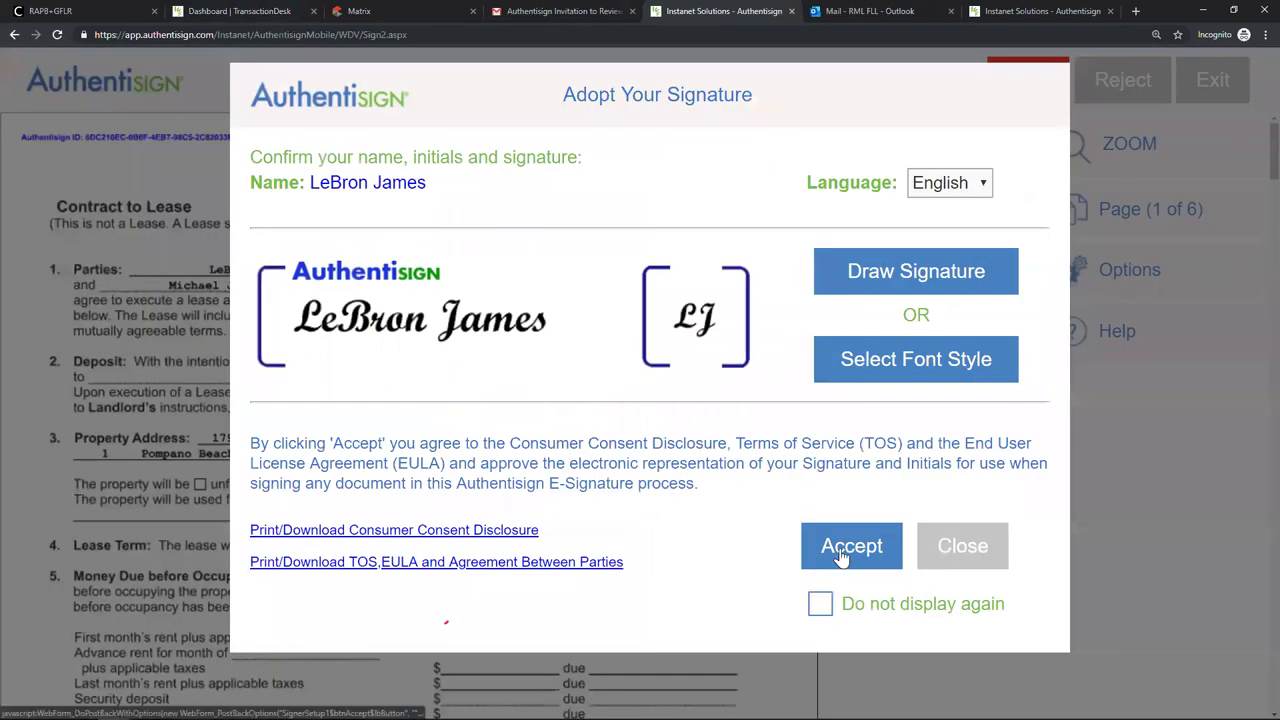
Adopt the signature, add the three landlord initials and two signatures, and complete signing without a password.
left_click(842, 552)
left_click(1030, 84)
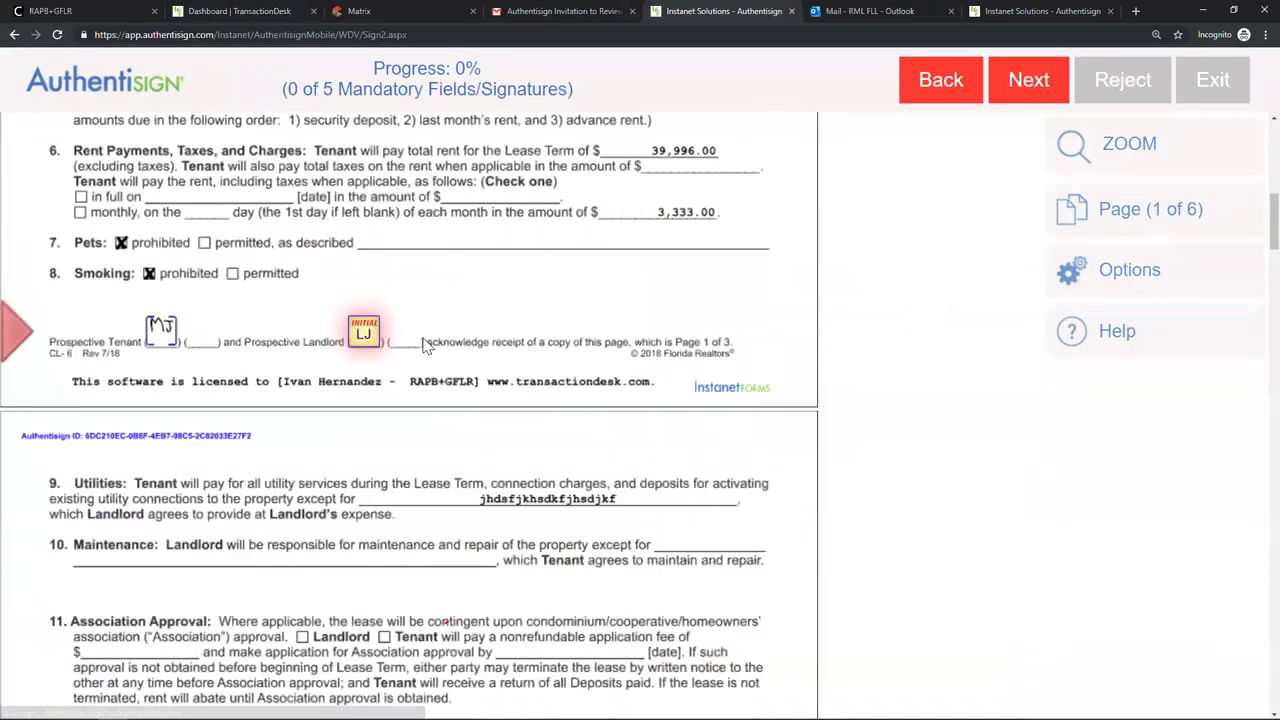
left_click(364, 332)
left_click(364, 332)
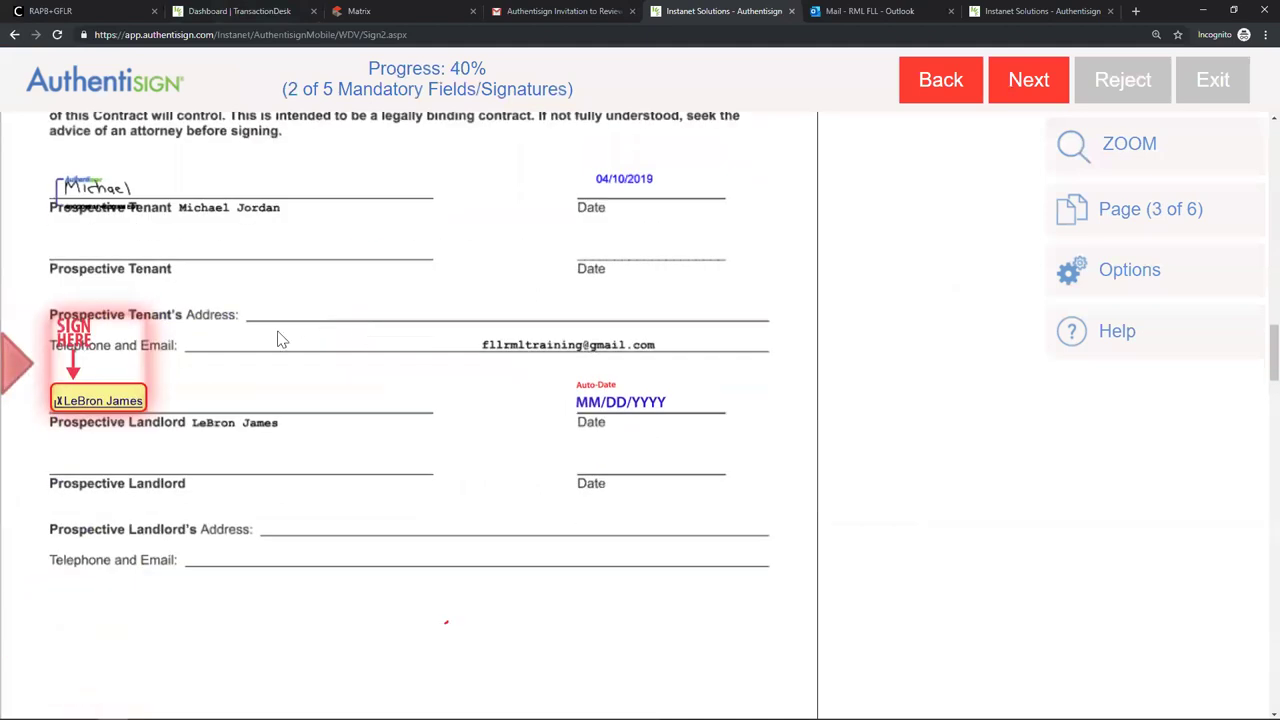
left_click(85, 404)
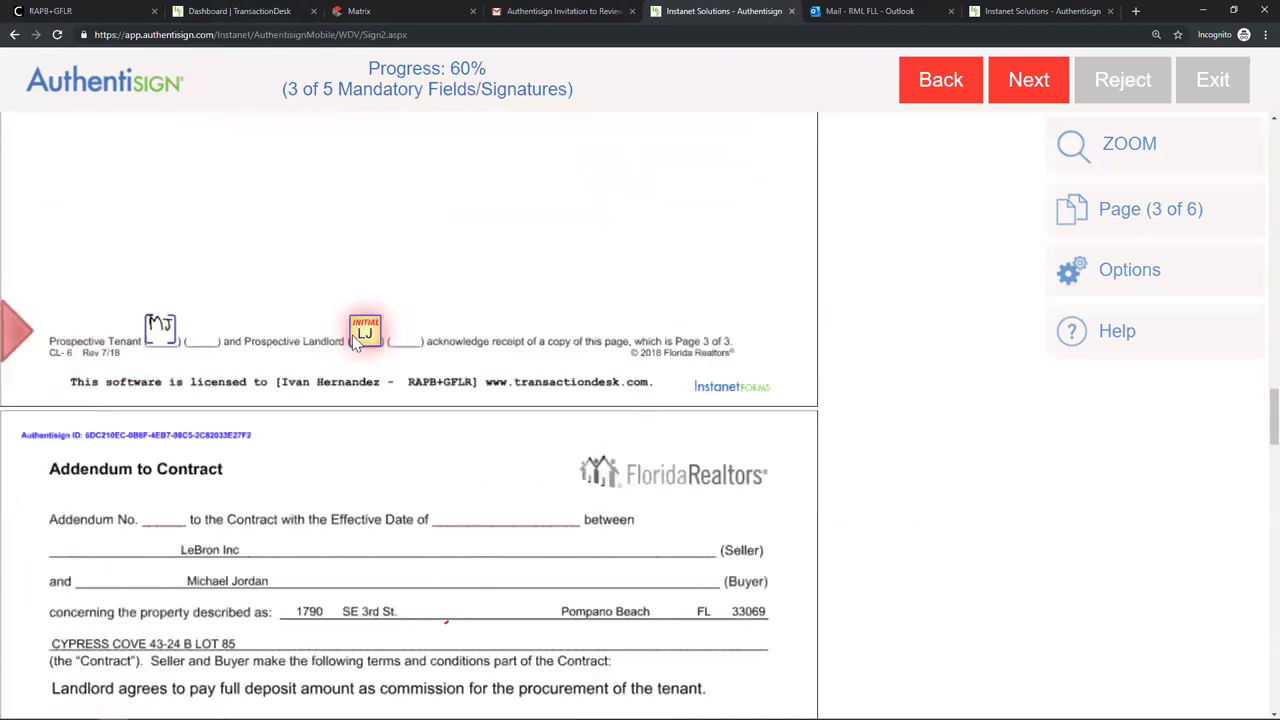
left_click(352, 335)
left_click(188, 425)
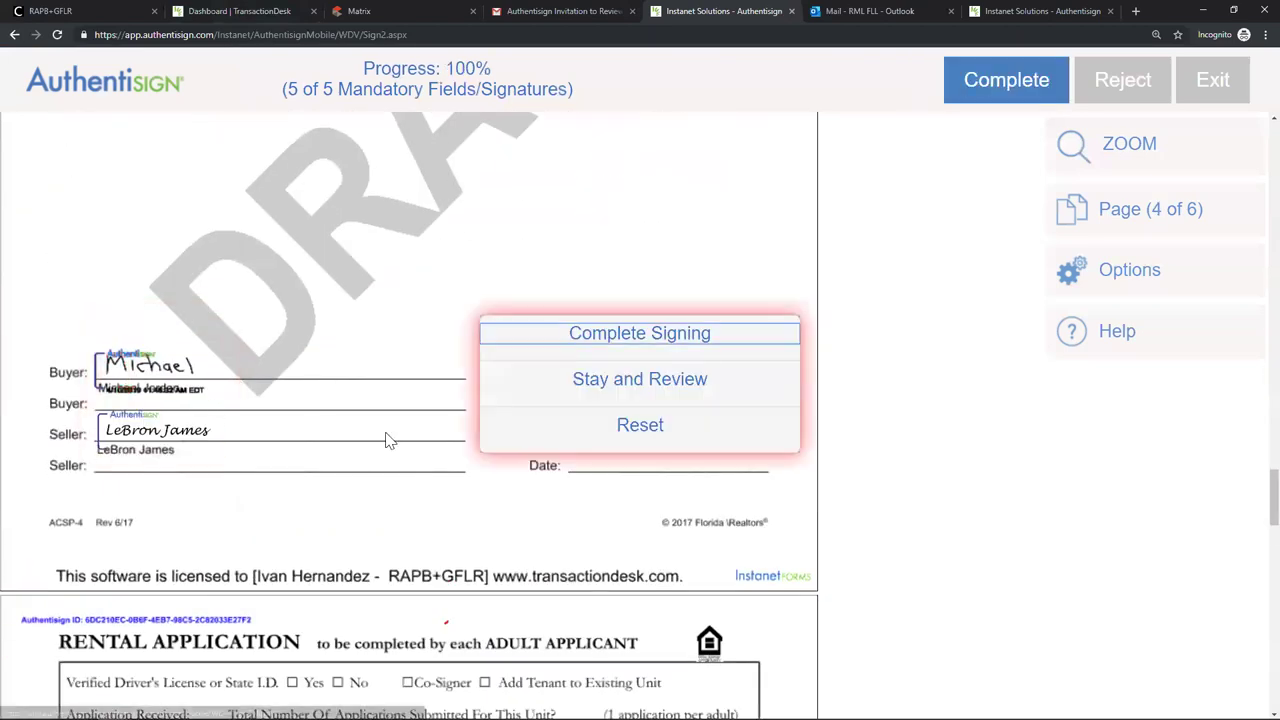
key("Return")
left_click(864, 472)
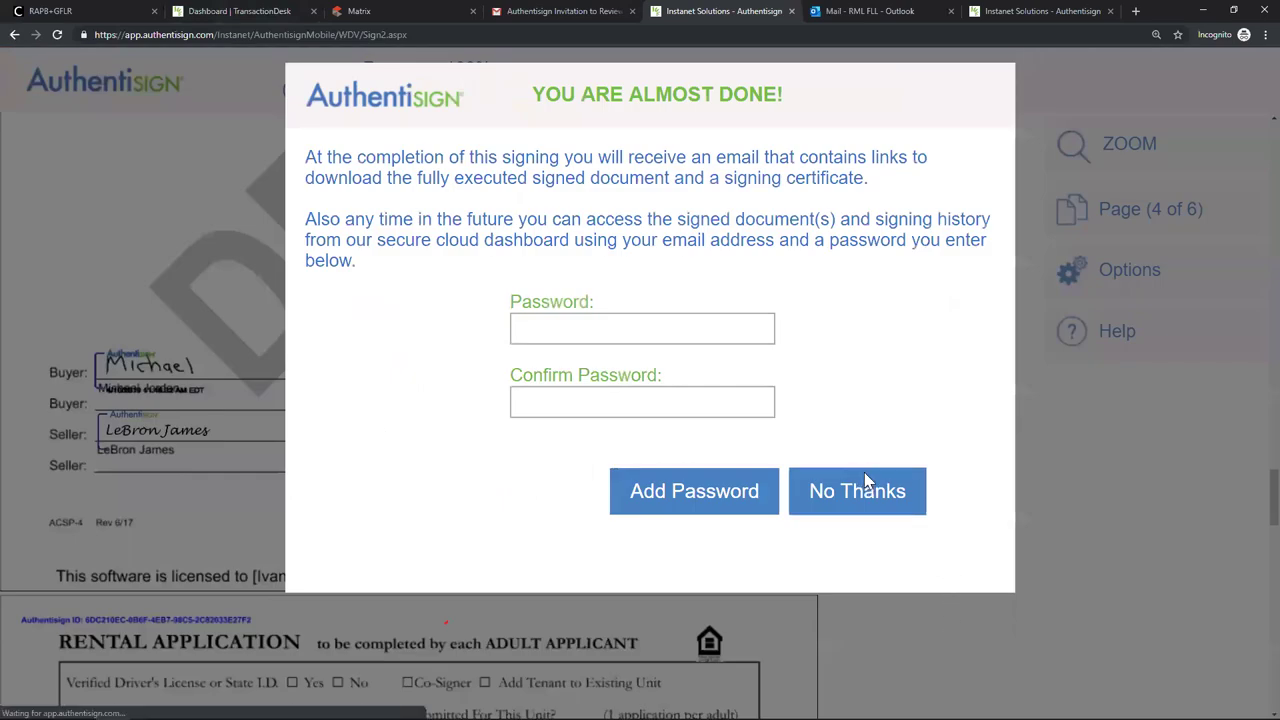
left_click(216, 10)
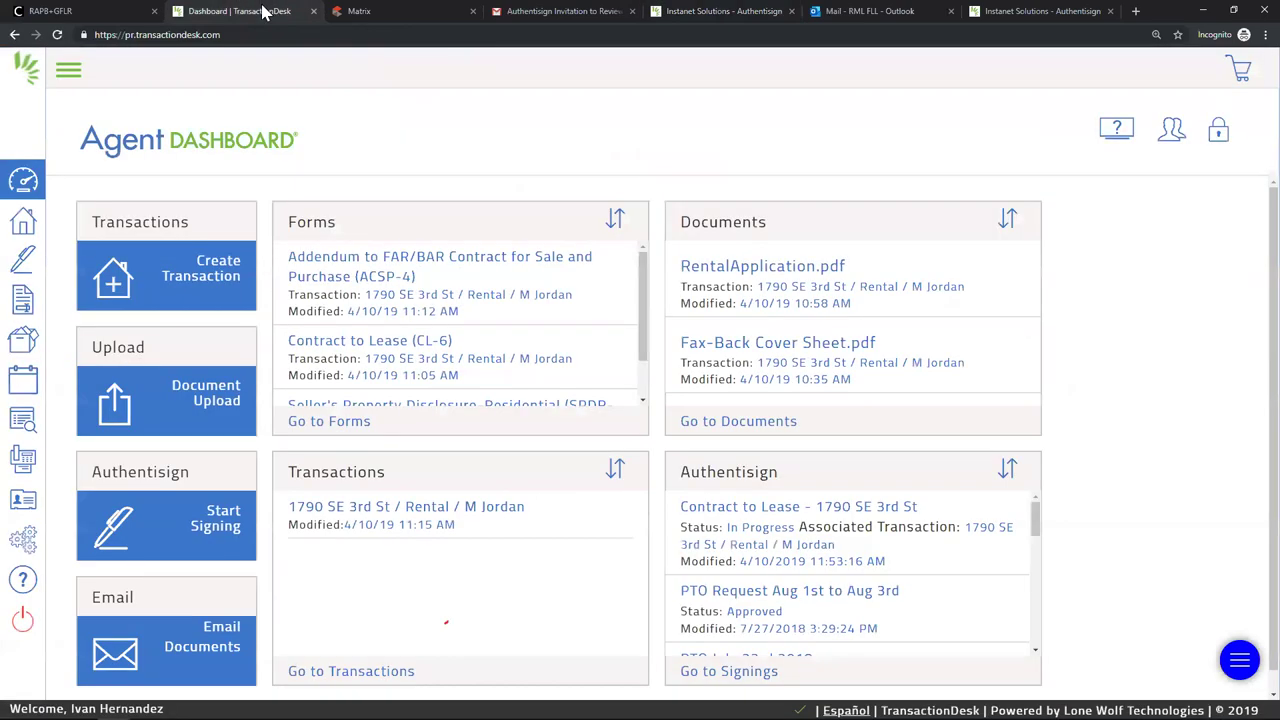
Open the Contract to Lease signing status from the dashboard and prepare the final document.
left_click(30, 180)
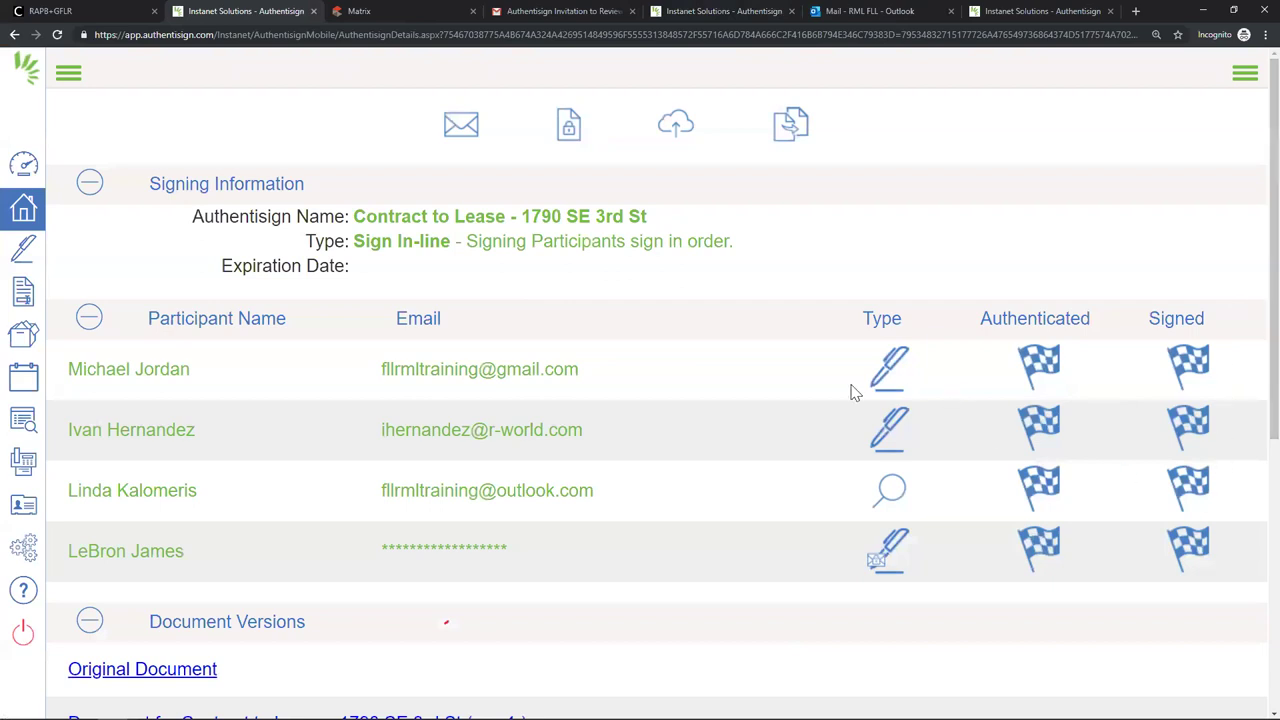
left_click(566, 128)
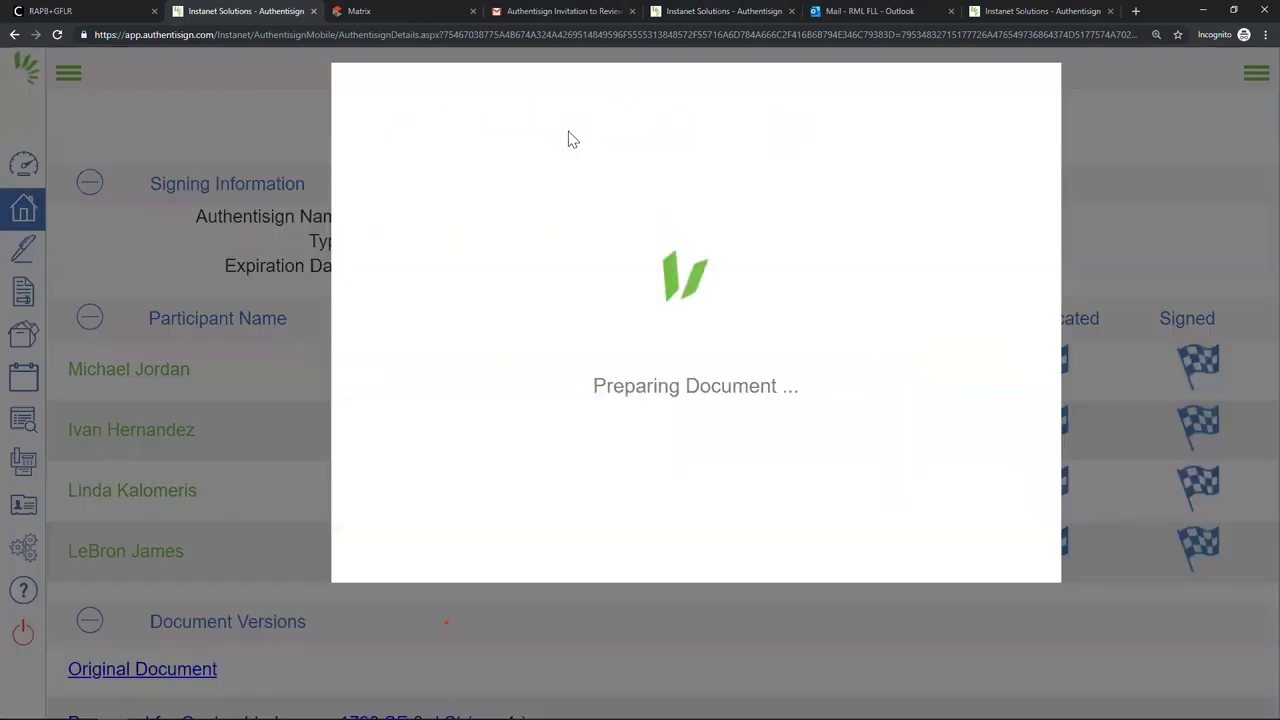
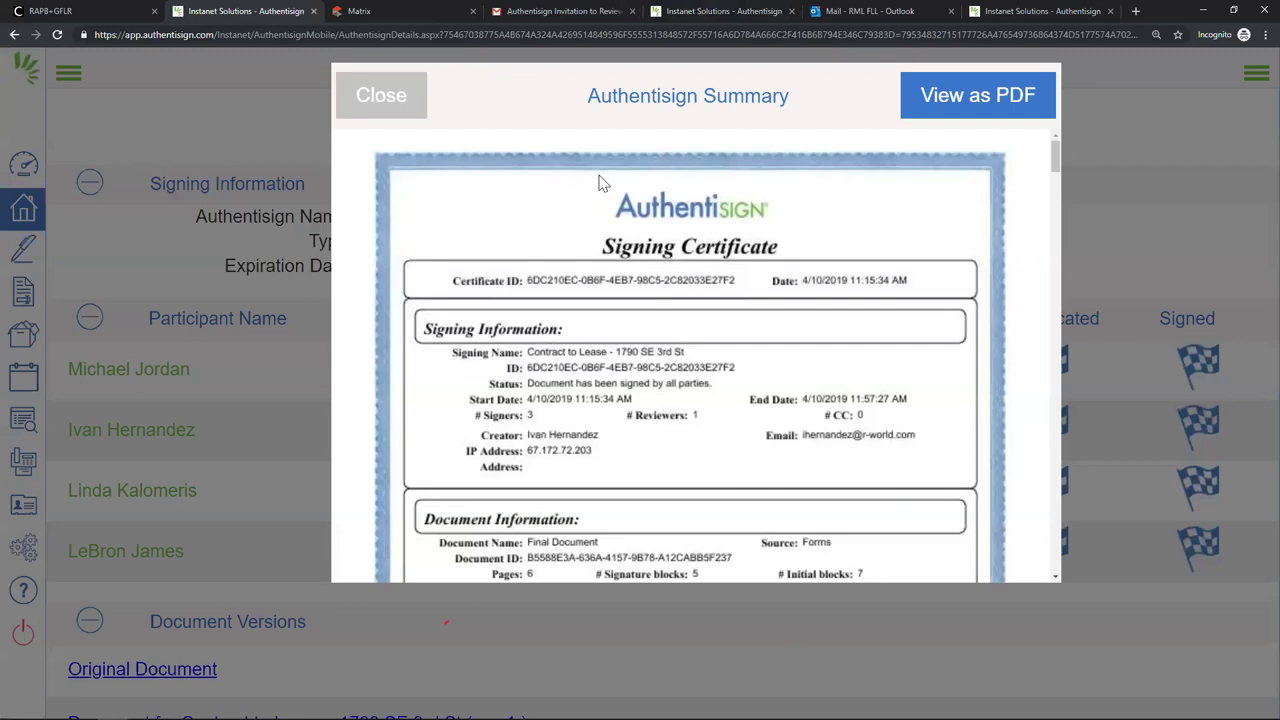
Scroll through the Authentisign Summary certificate, then close it to return to the lease signing details.
scroll(600, 183, "down", 3)
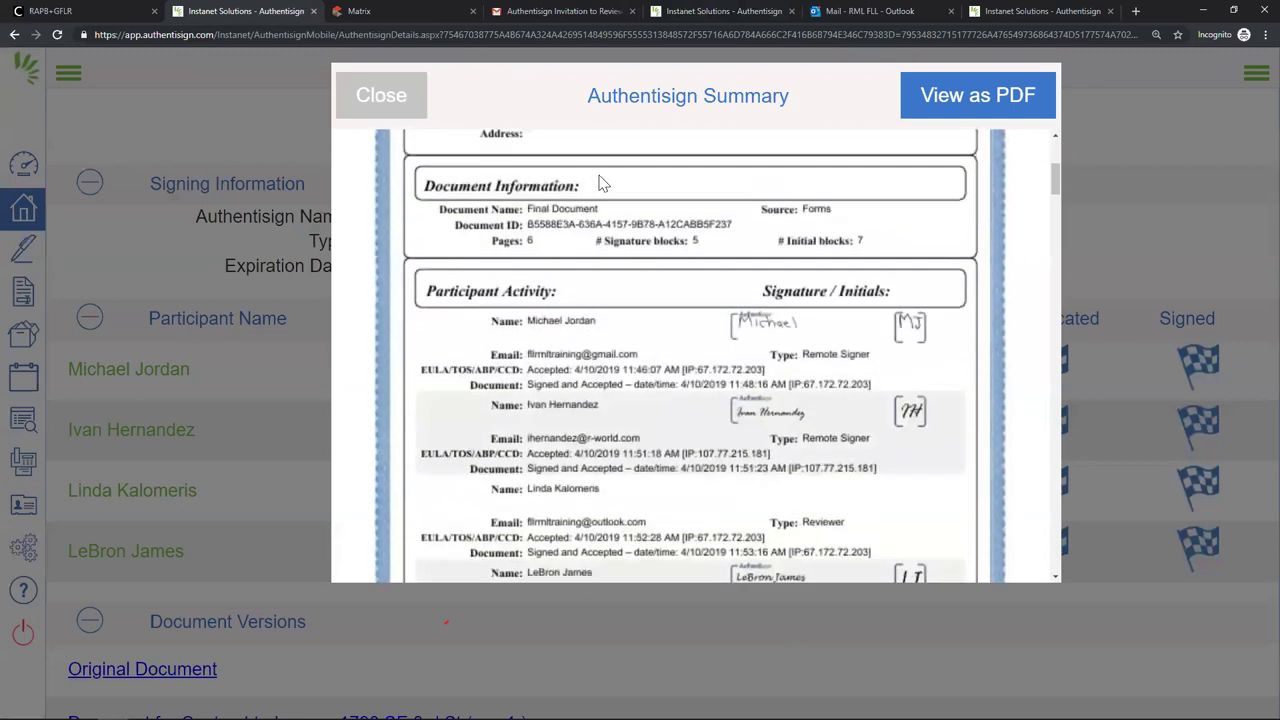
scroll(873, 525, "down", 1)
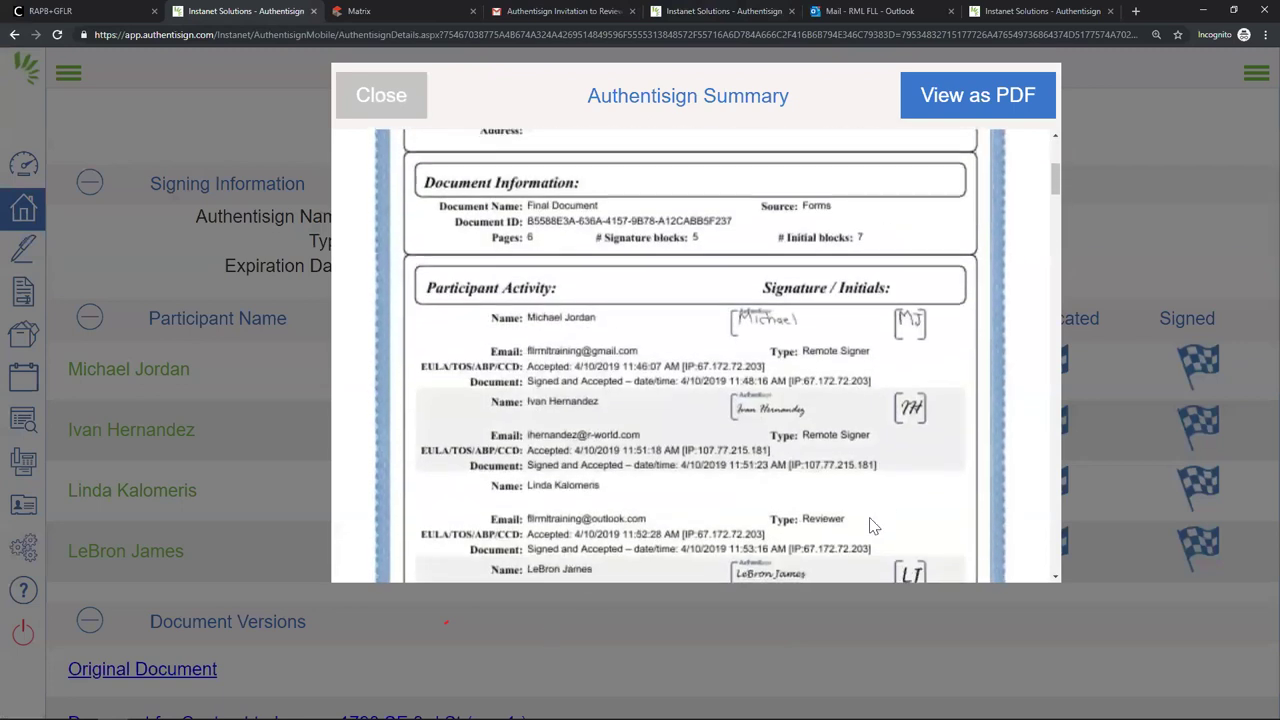
scroll(873, 525, "down", 1)
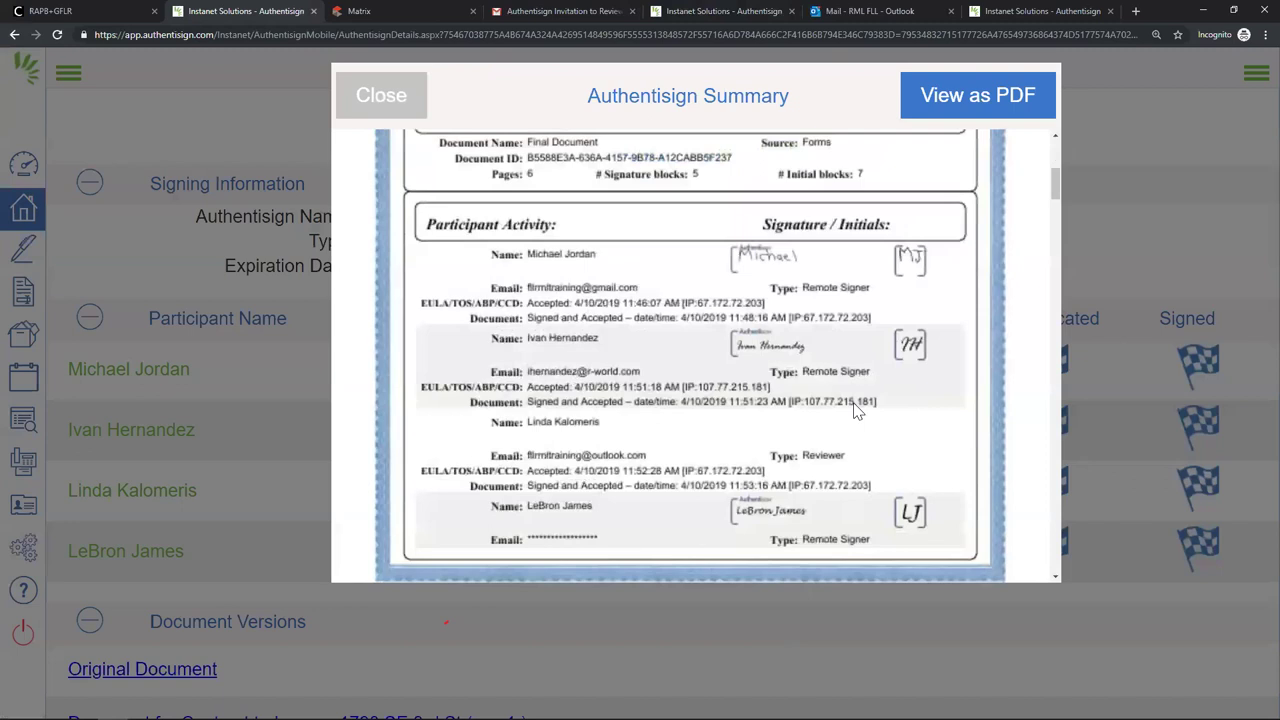
scroll(856, 411, "down", 2)
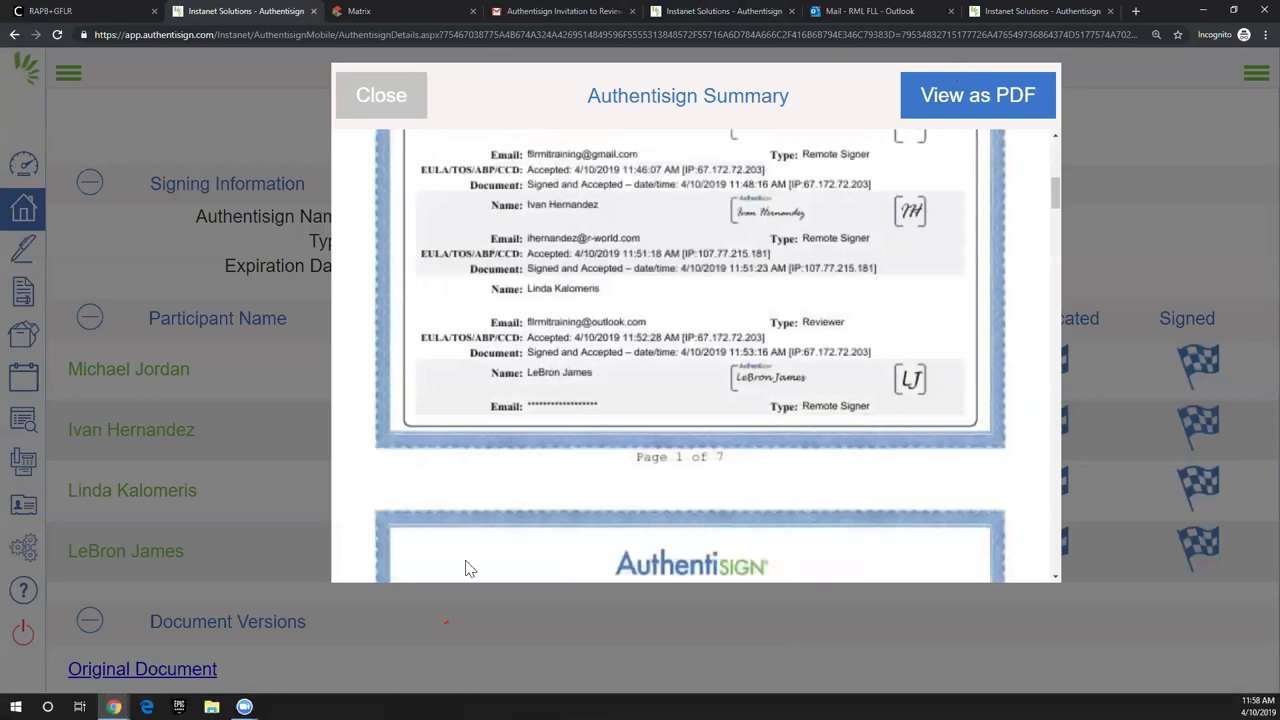
left_click(386, 106)
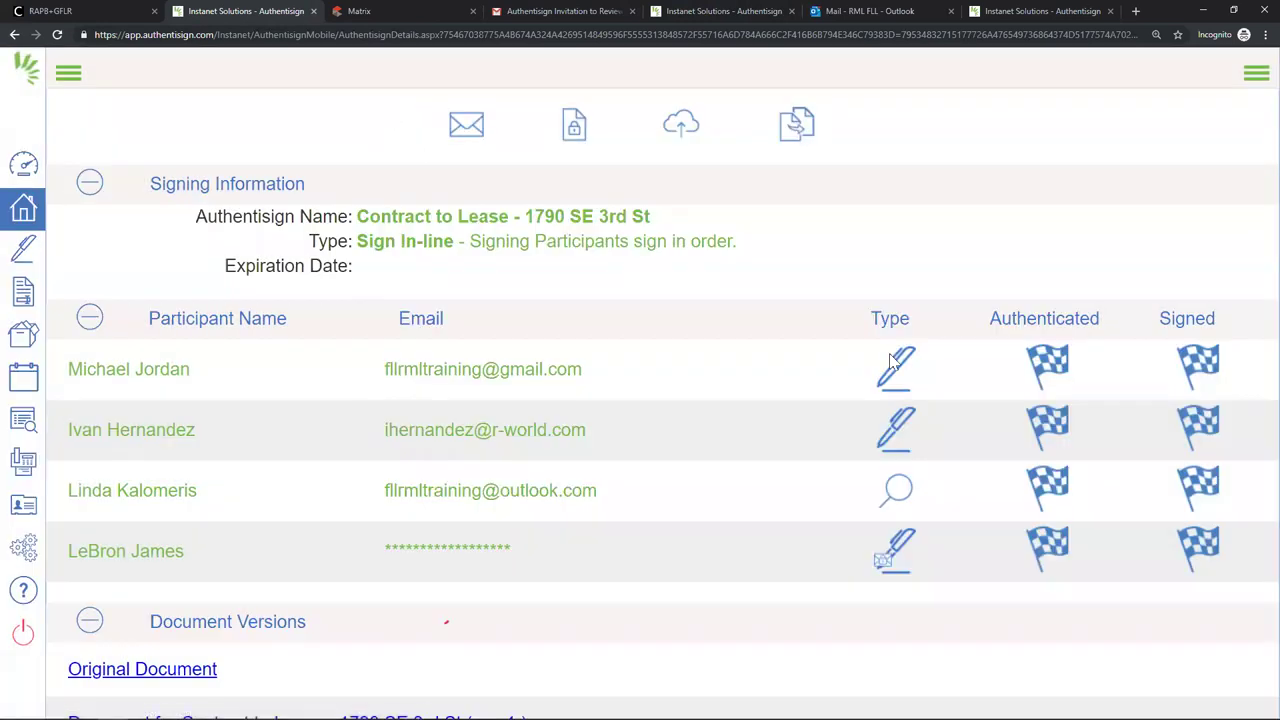
left_click(30, 169)
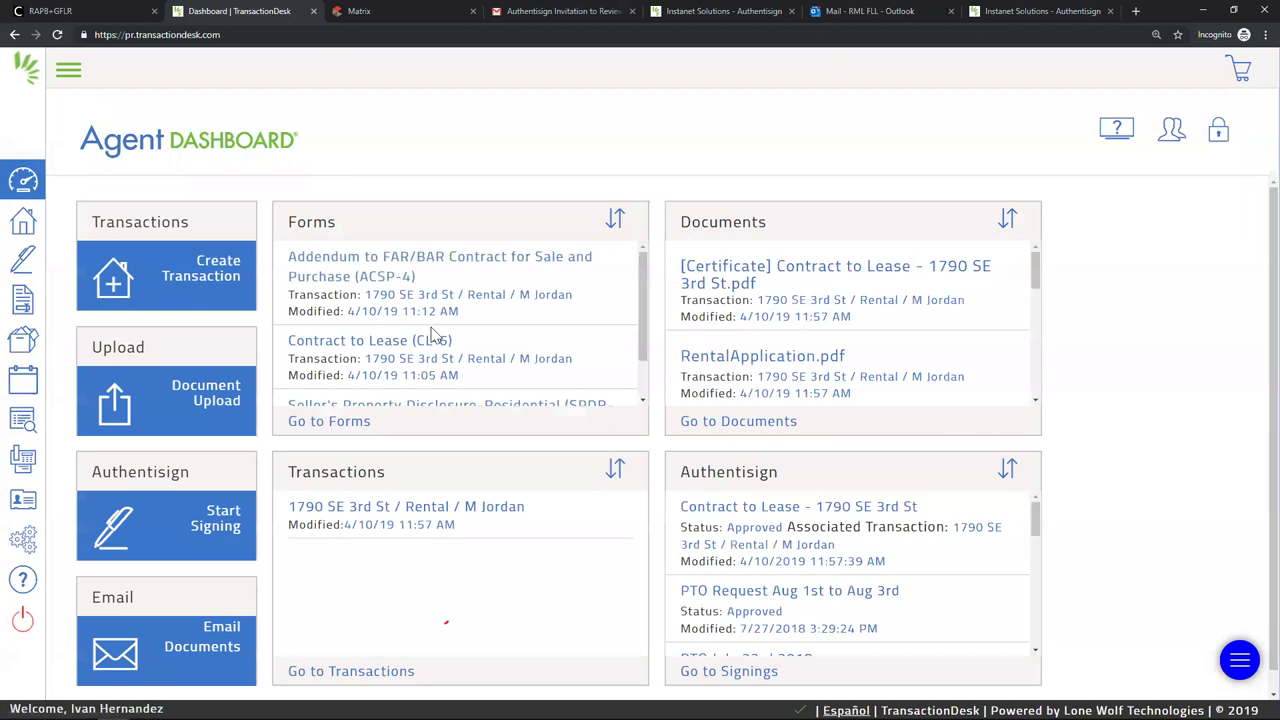
left_click(367, 510)
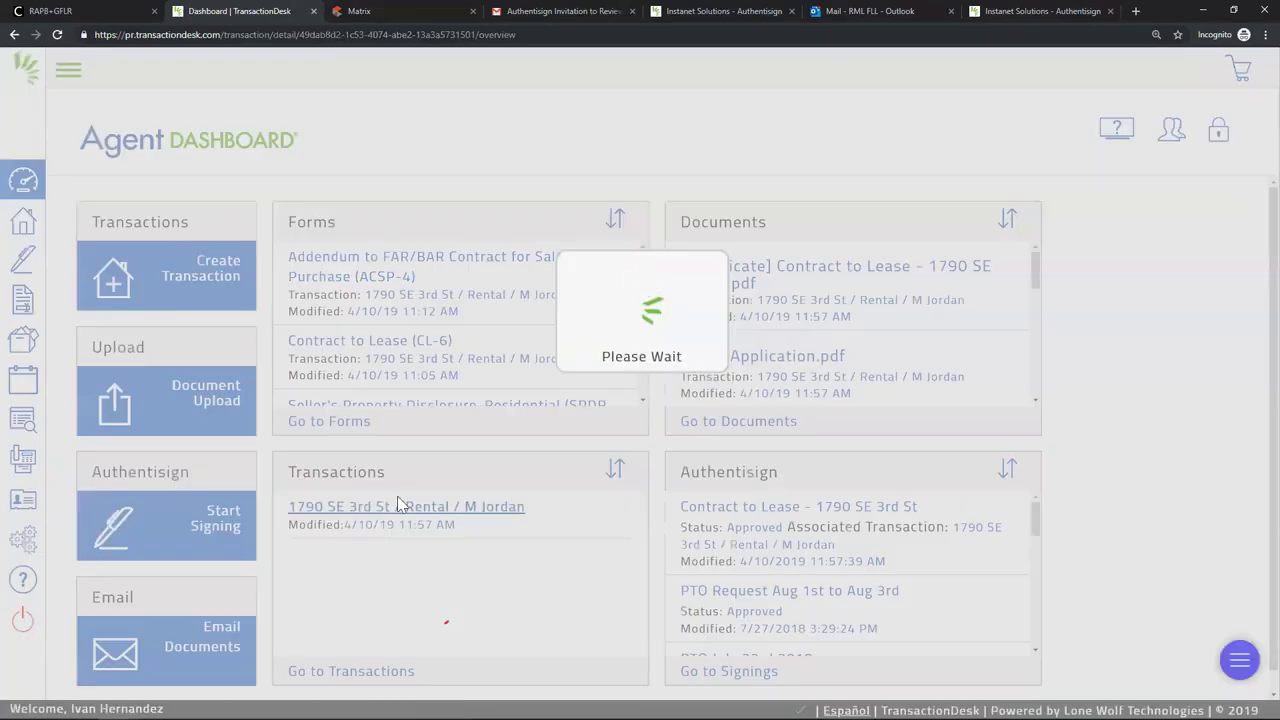
scroll(889, 446, "down", 2)
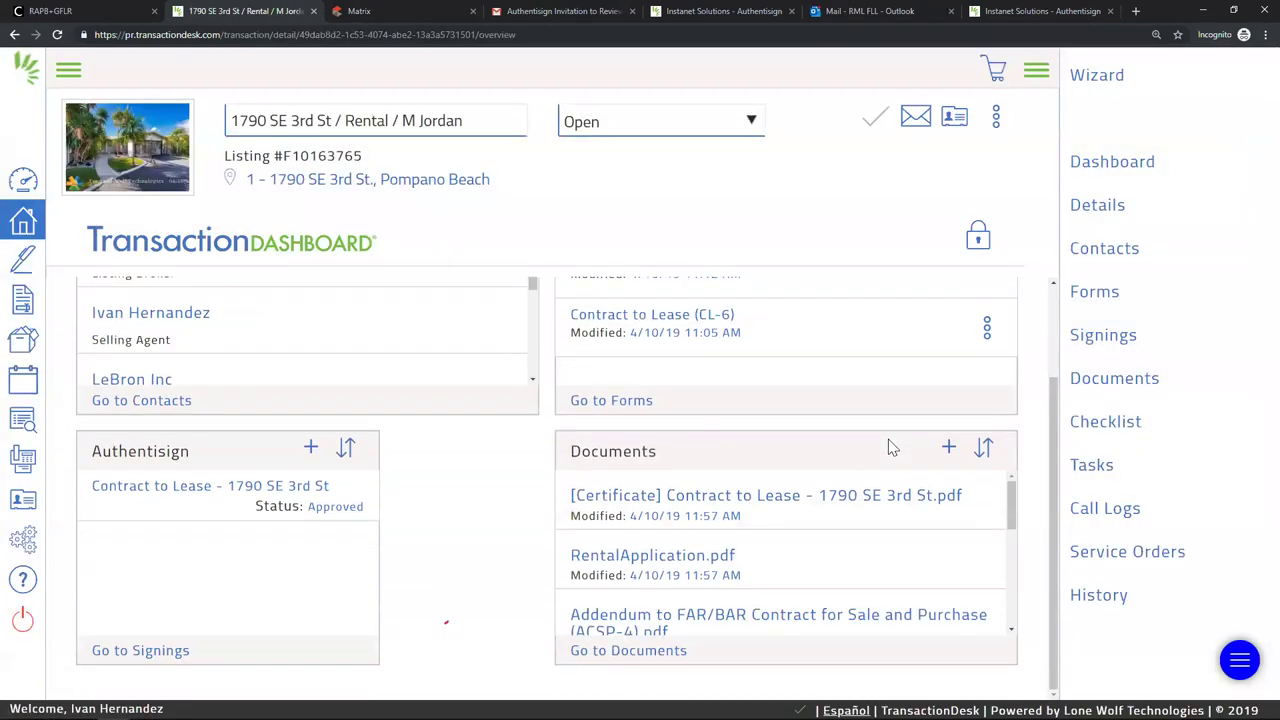
scroll(757, 577, "down", 3)
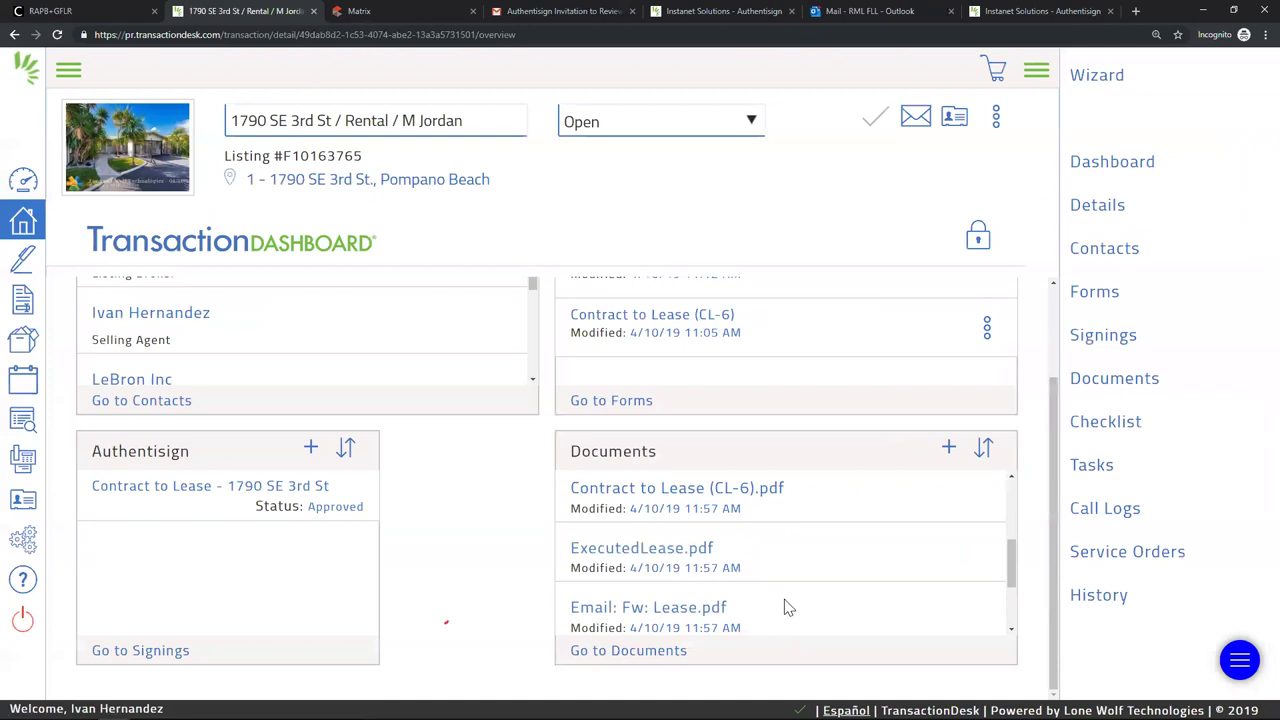
left_click(310, 448)
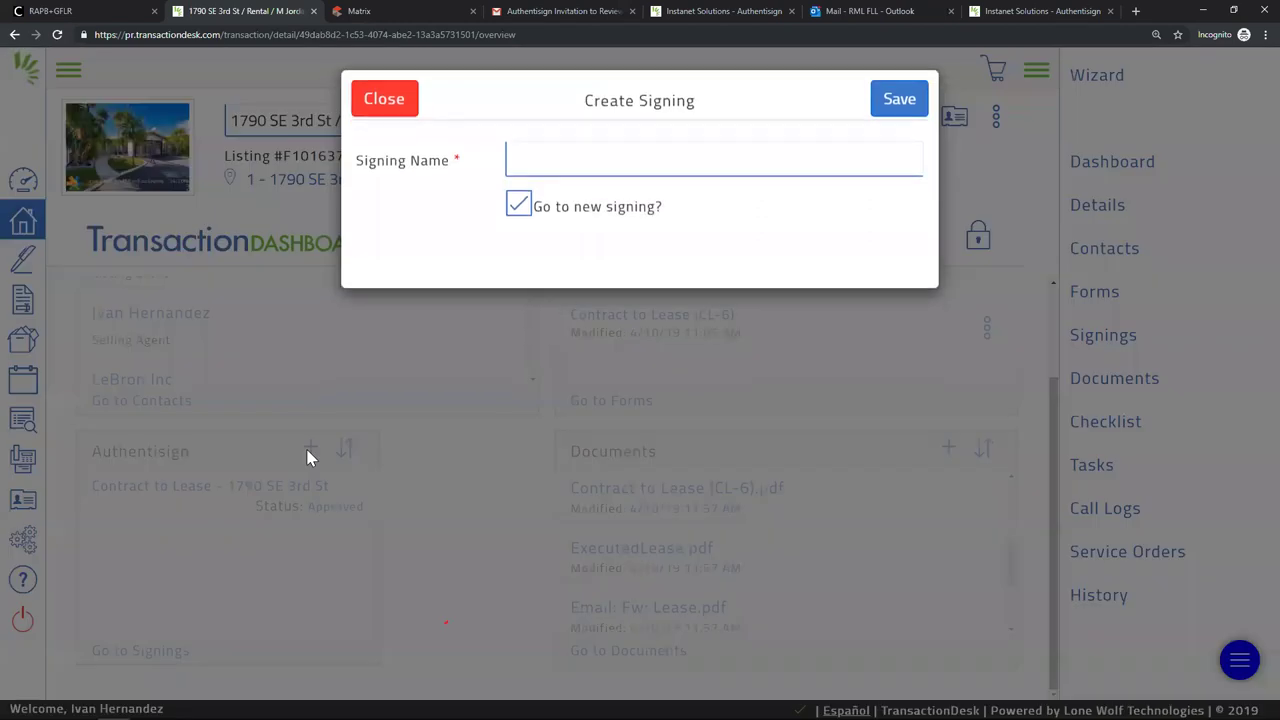
left_click(576, 167)
type("Leas")
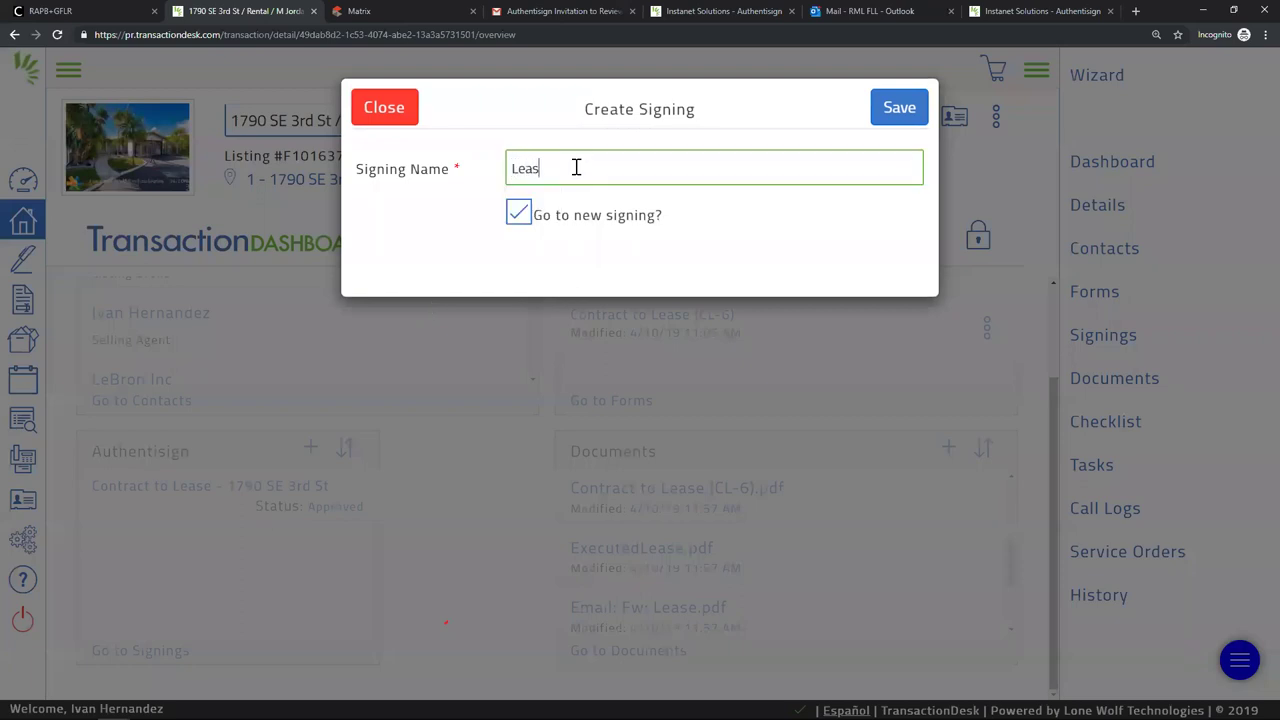
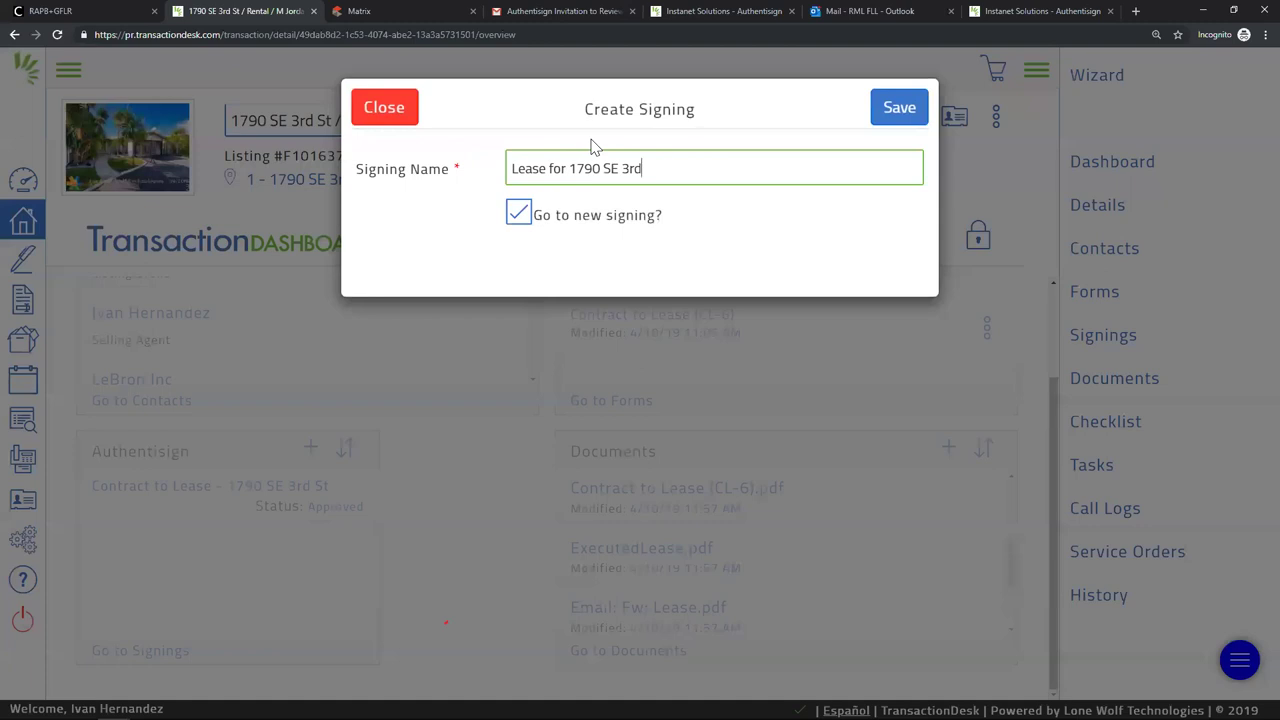
left_click(885, 114)
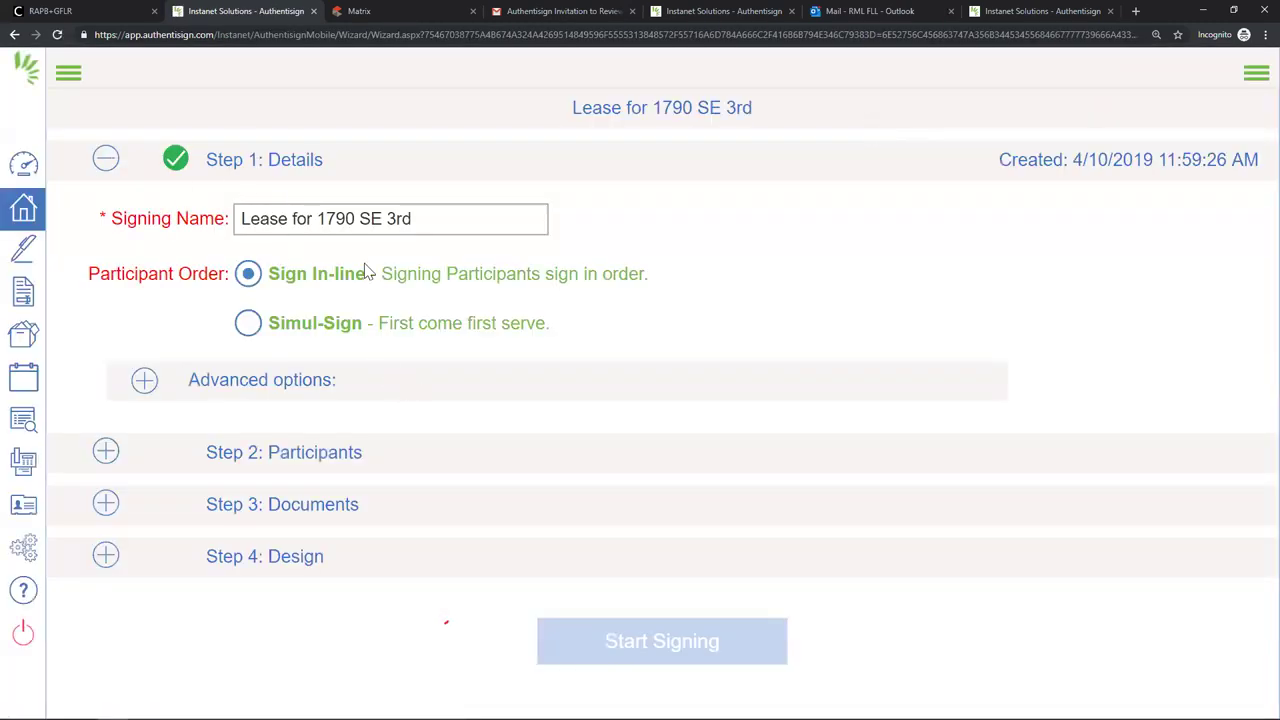
Select the tenant as a Remote Signer from the transaction contacts, leaving the listing agent unselected.
left_click(105, 452)
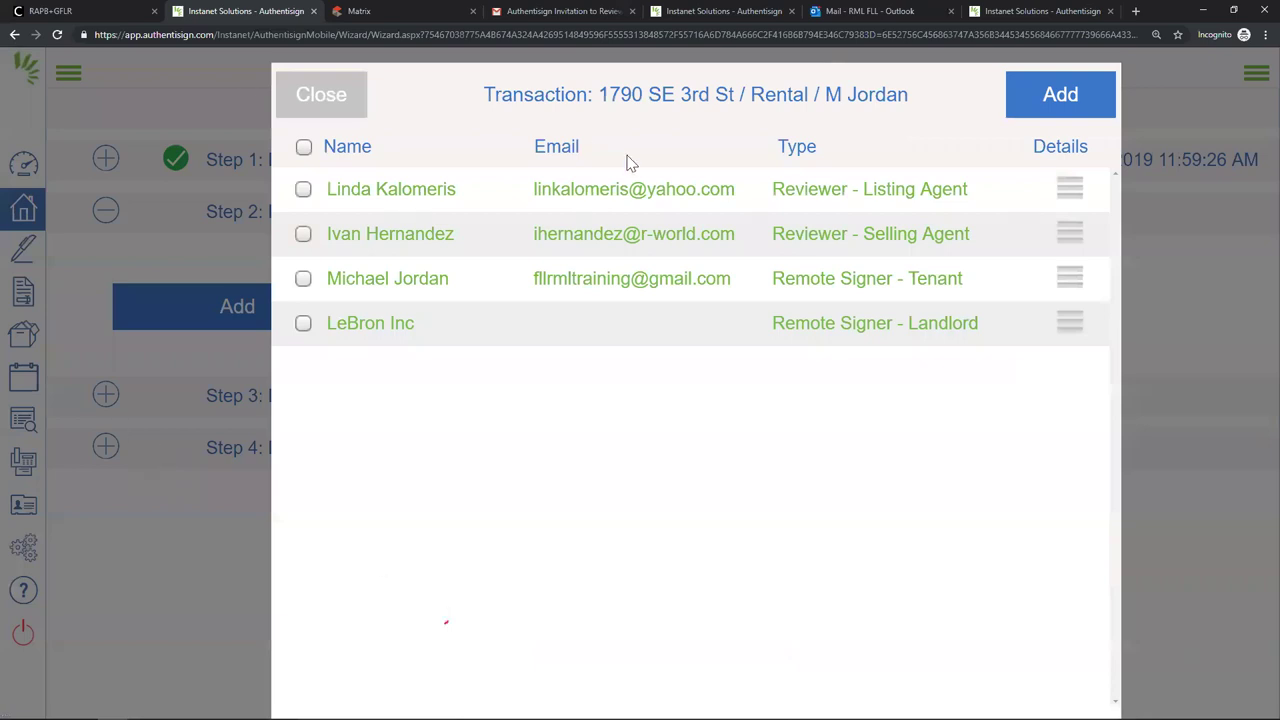
left_click(303, 280)
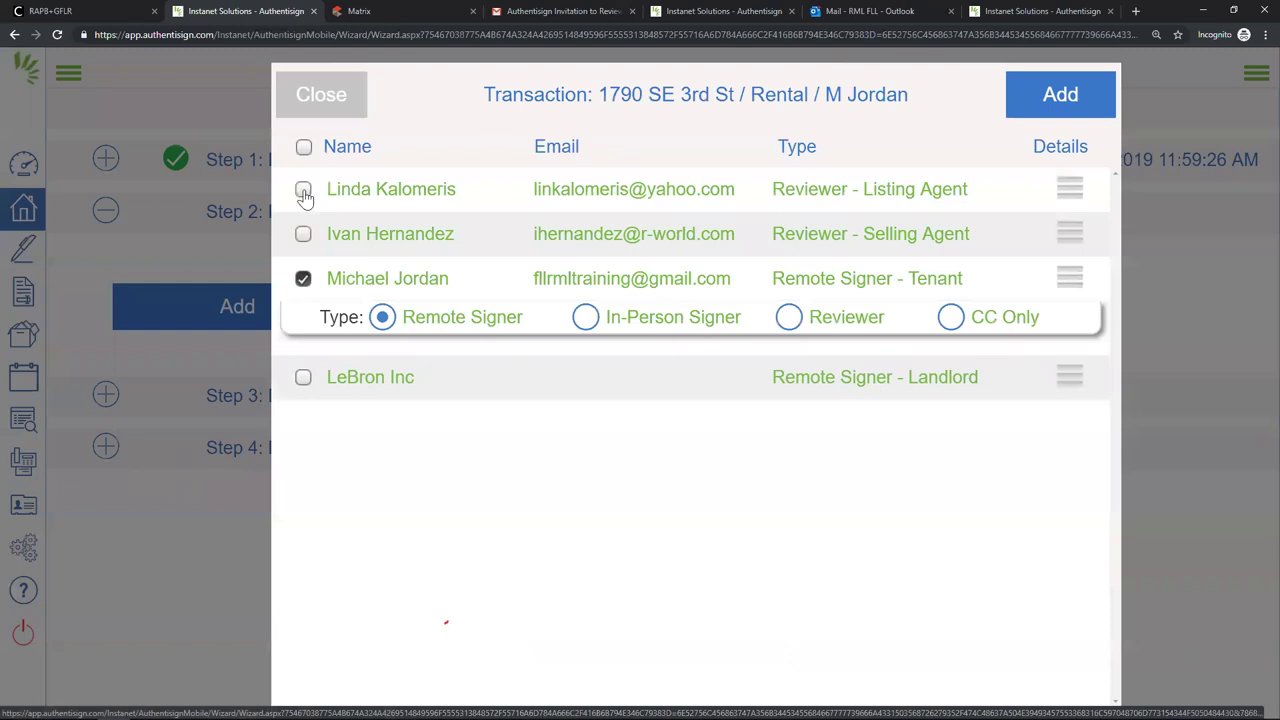
left_click(304, 191)
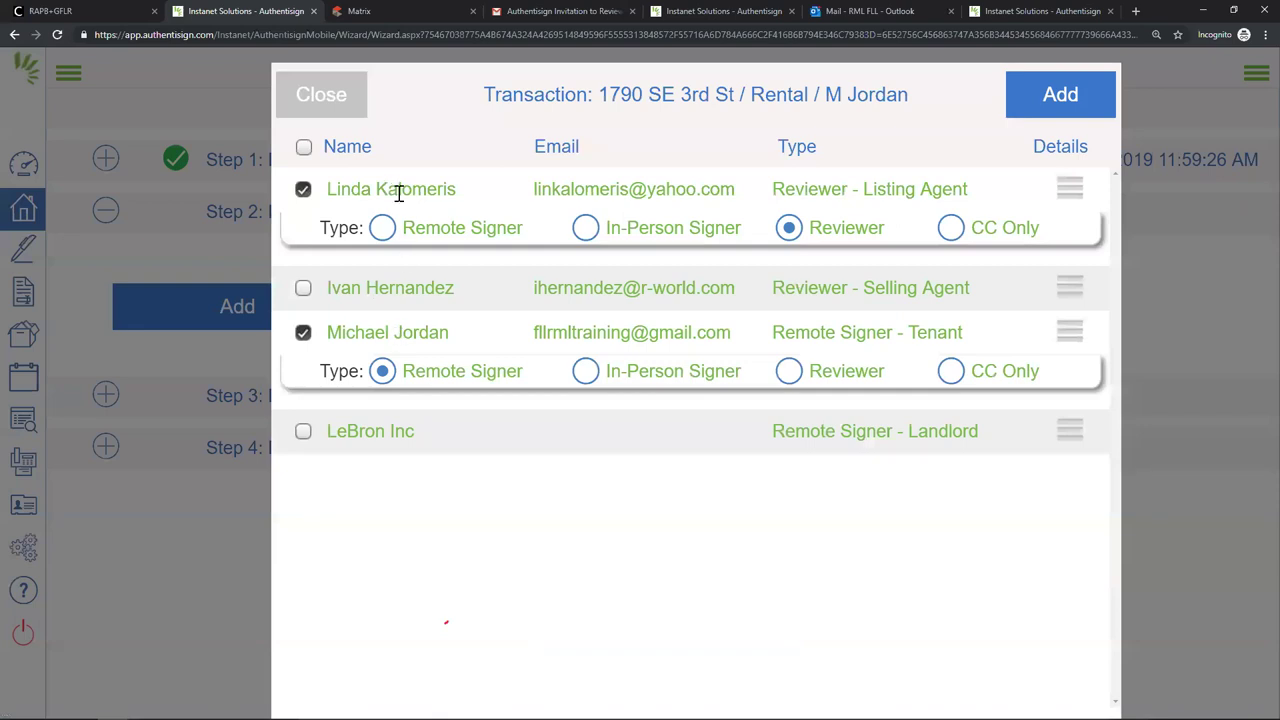
left_click(958, 234)
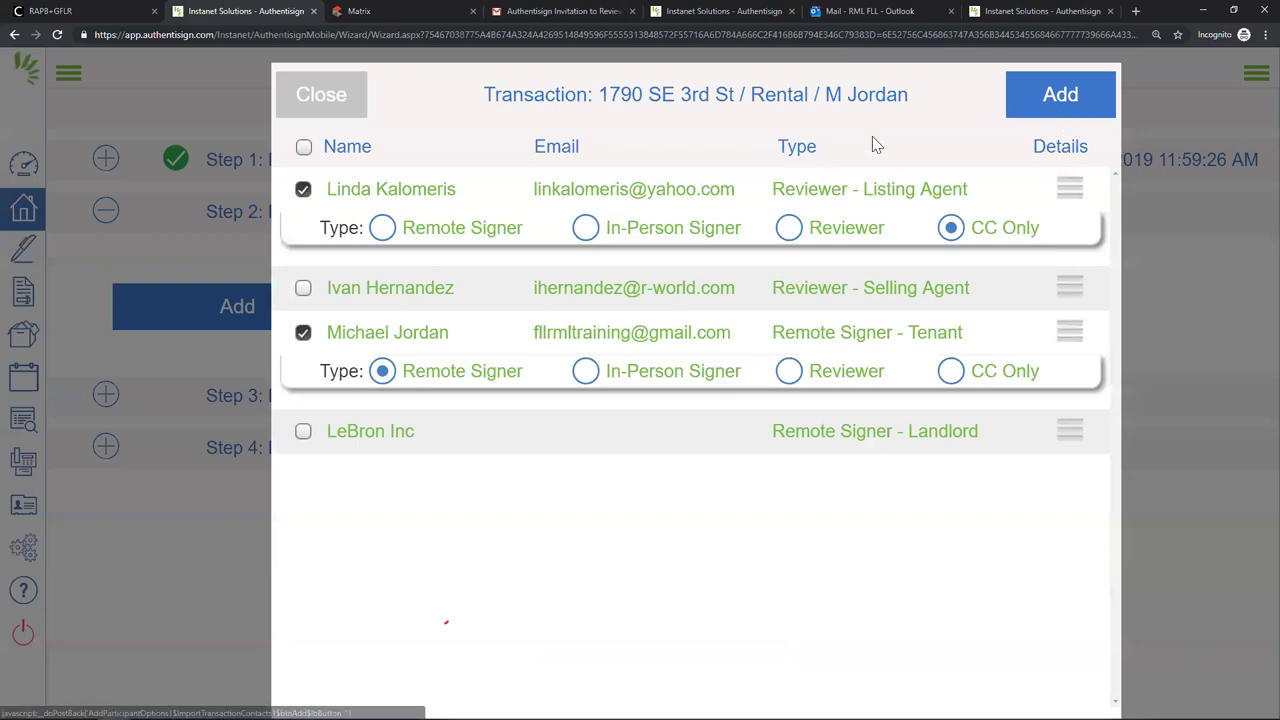
left_click(303, 189)
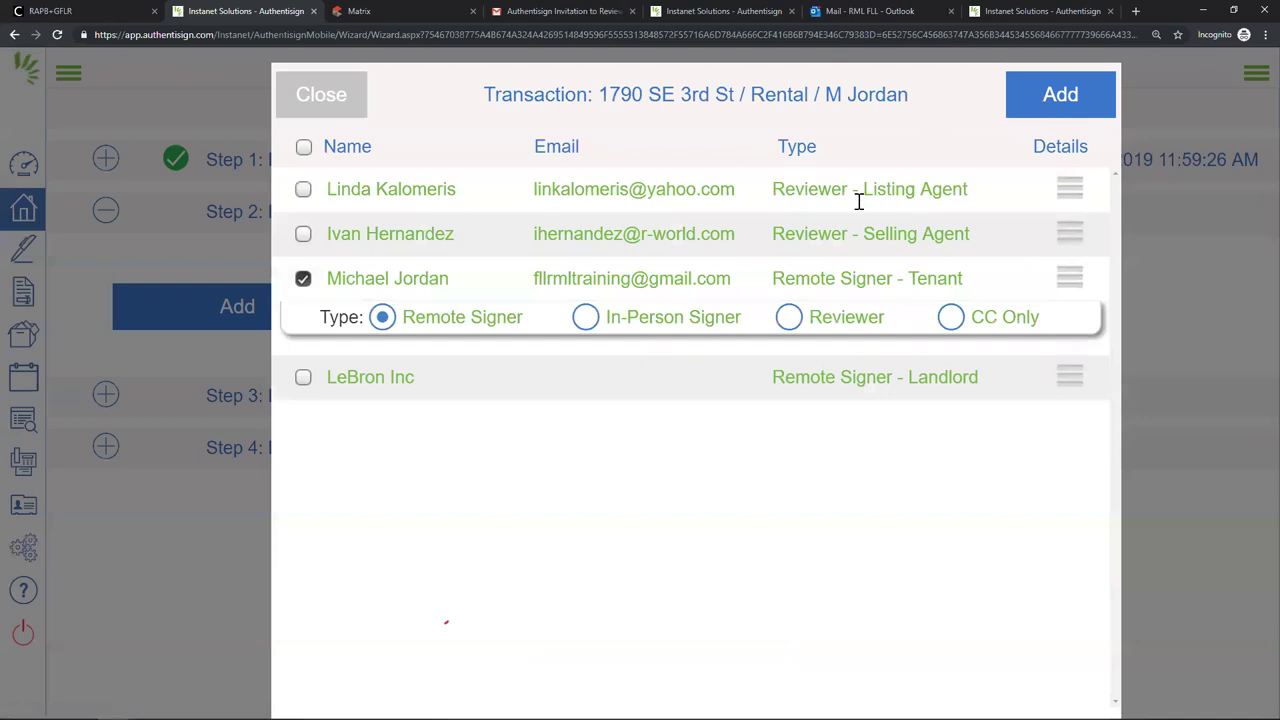
Review the ExecutedLease.pdf attachment in Outlook, scrolling through its attorneys' fees and commission pages.
left_click(886, 12)
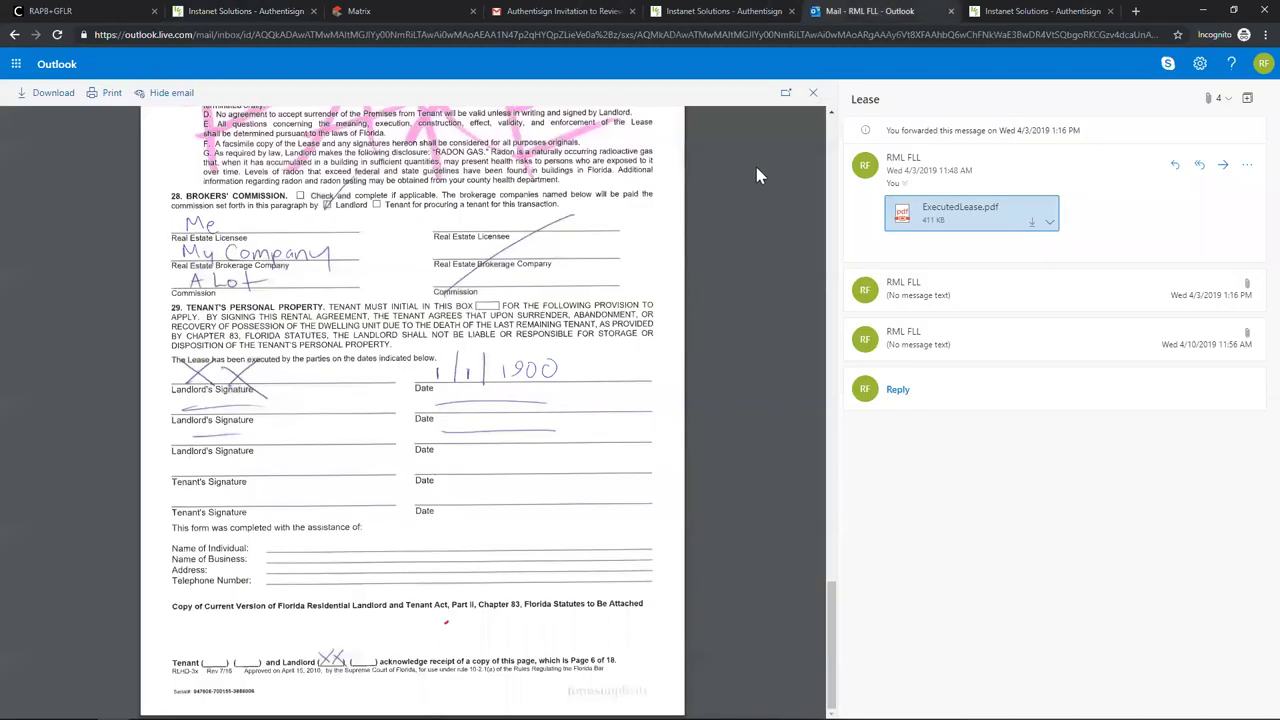
scroll(405, 340, "up", 5)
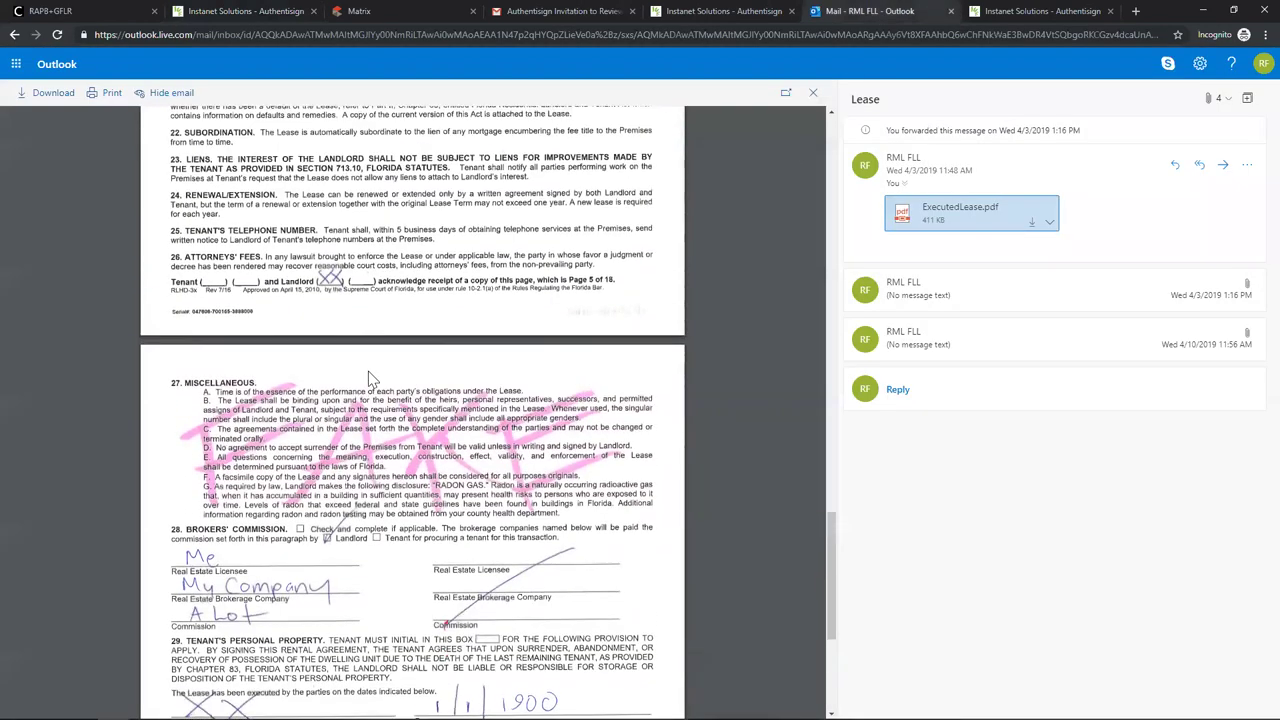
scroll(258, 290, "up", 1)
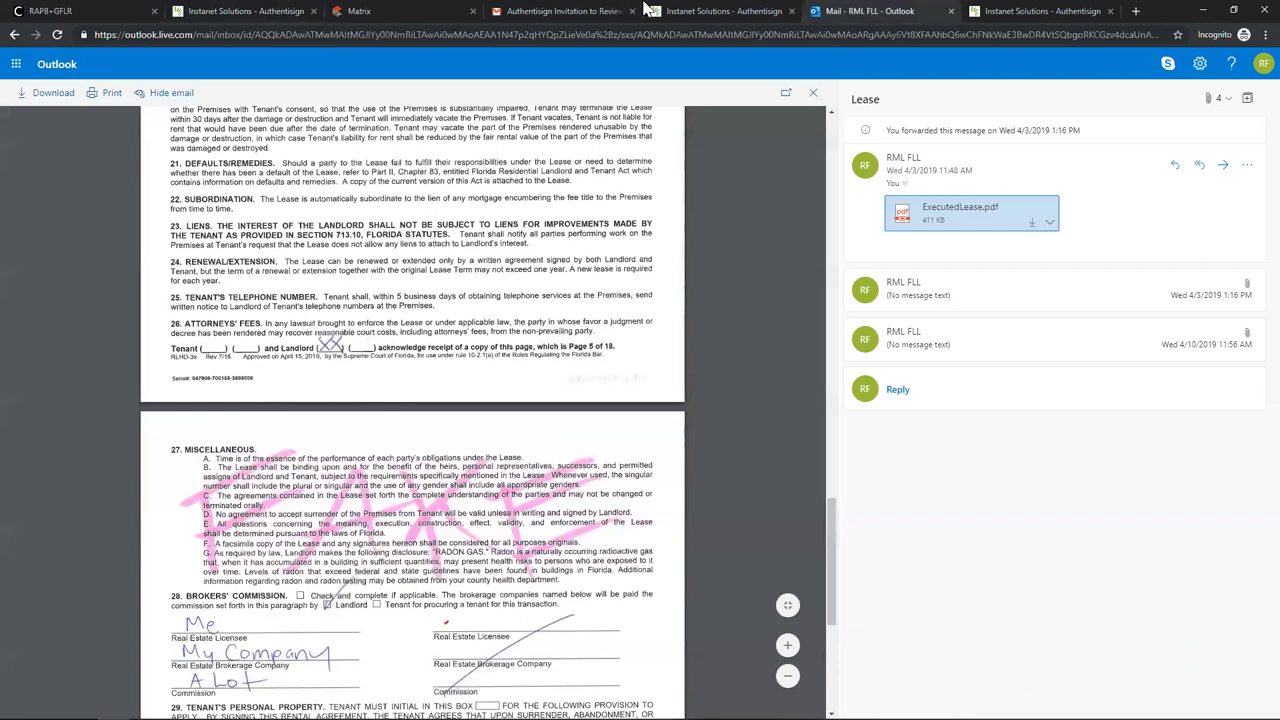
Add the landlord alongside the tenant as signing participants from the transaction list.
left_click(233, 11)
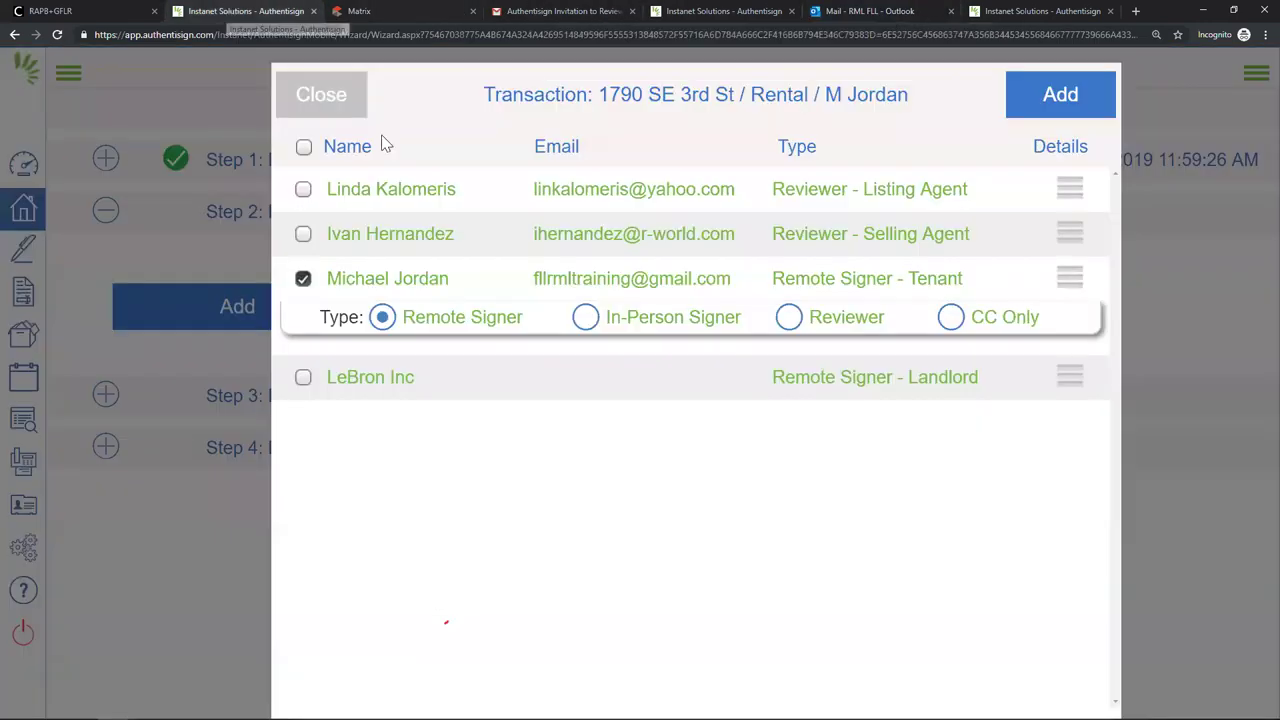
left_click(303, 384)
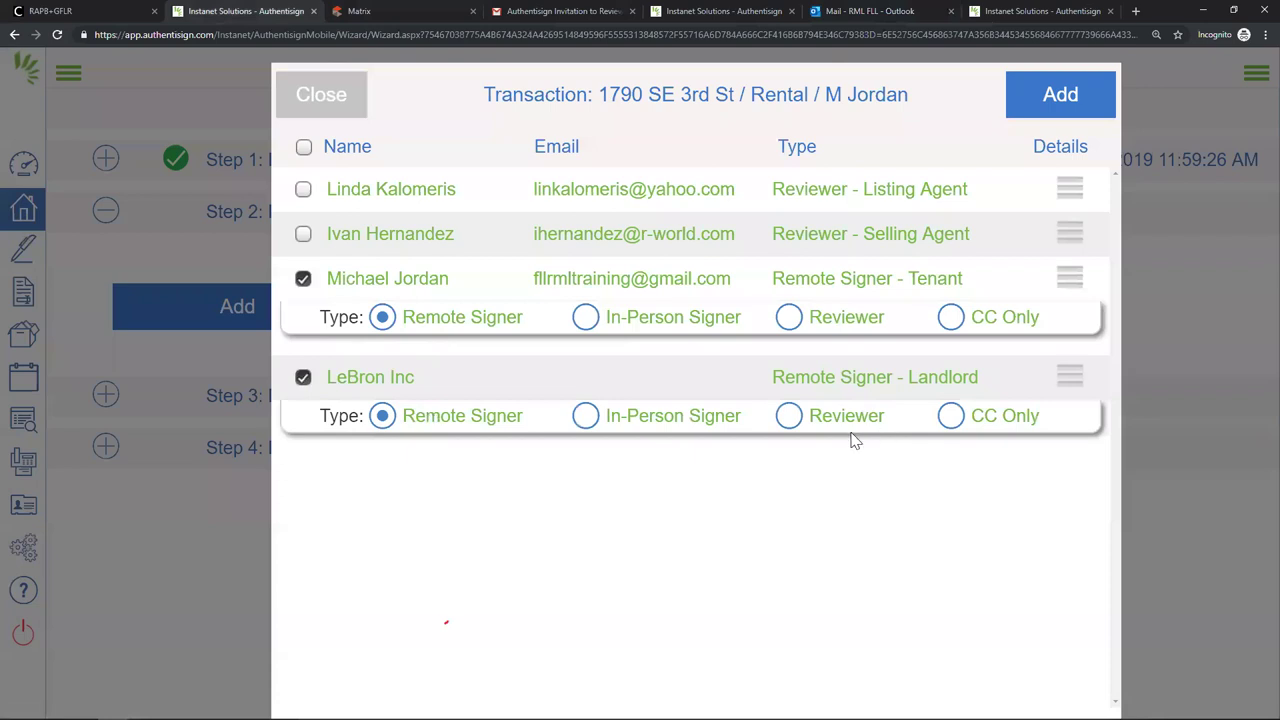
left_click(1052, 97)
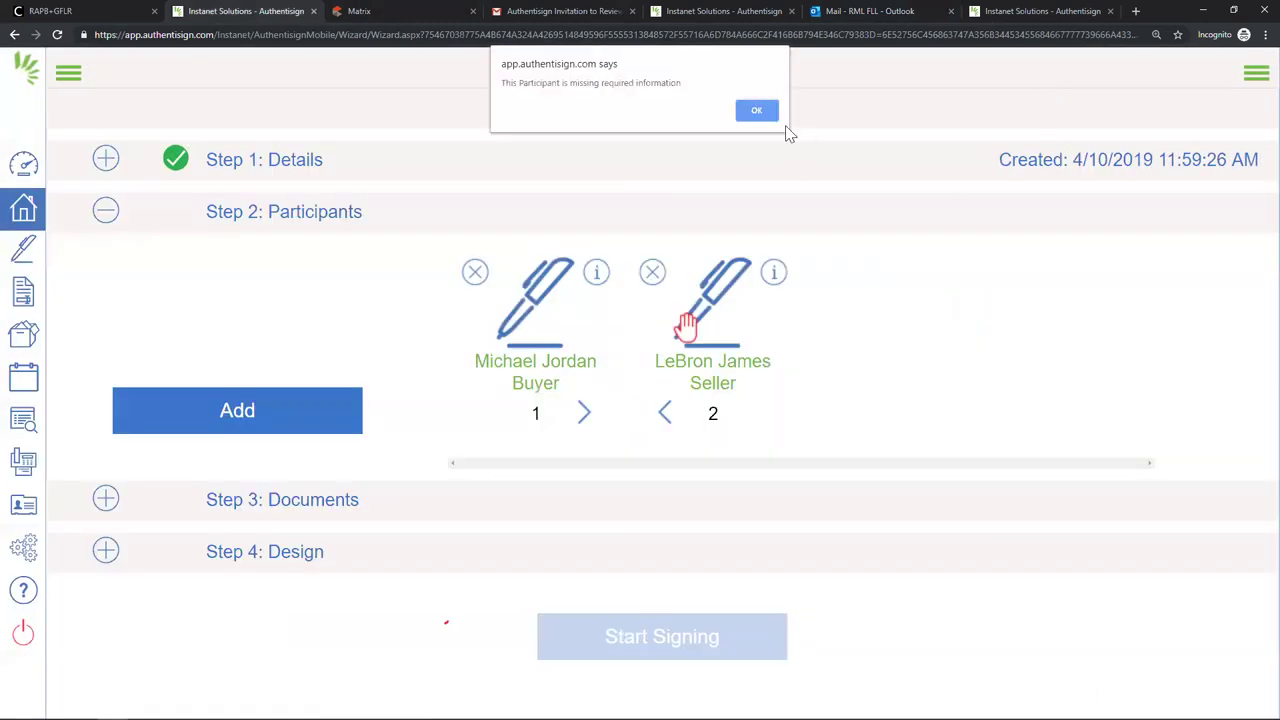
left_click(757, 108)
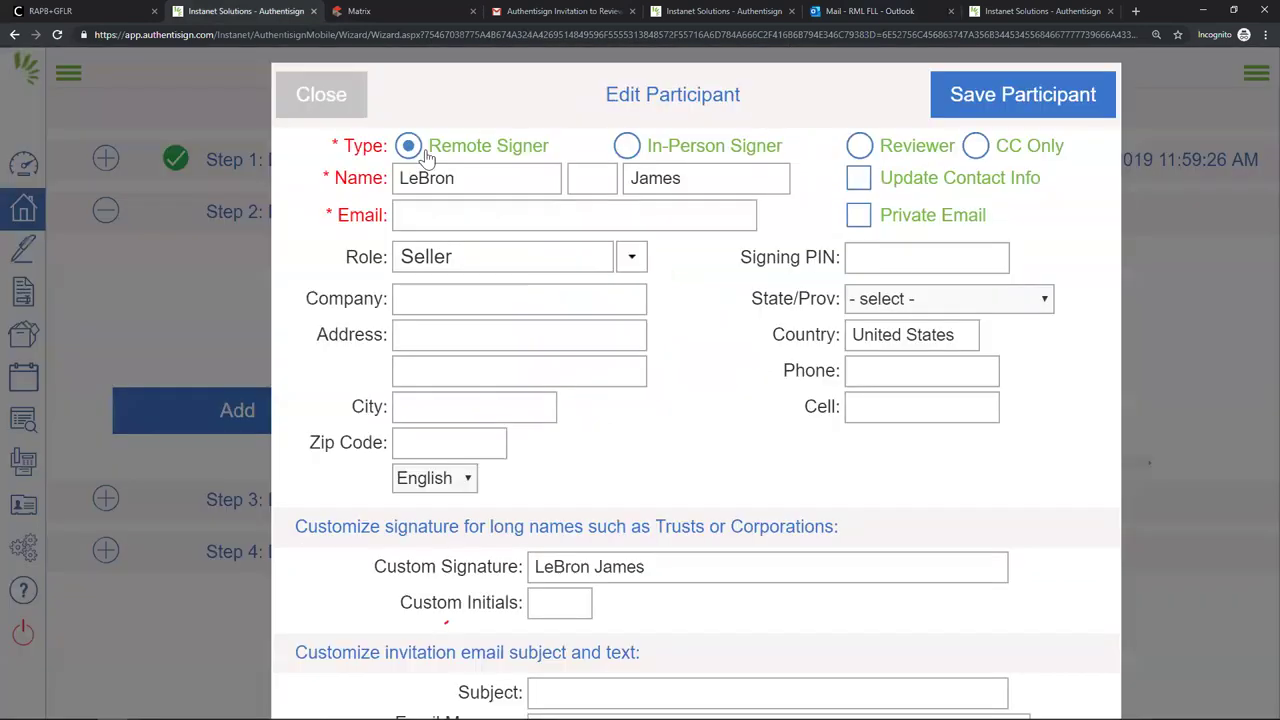
left_click(320, 93)
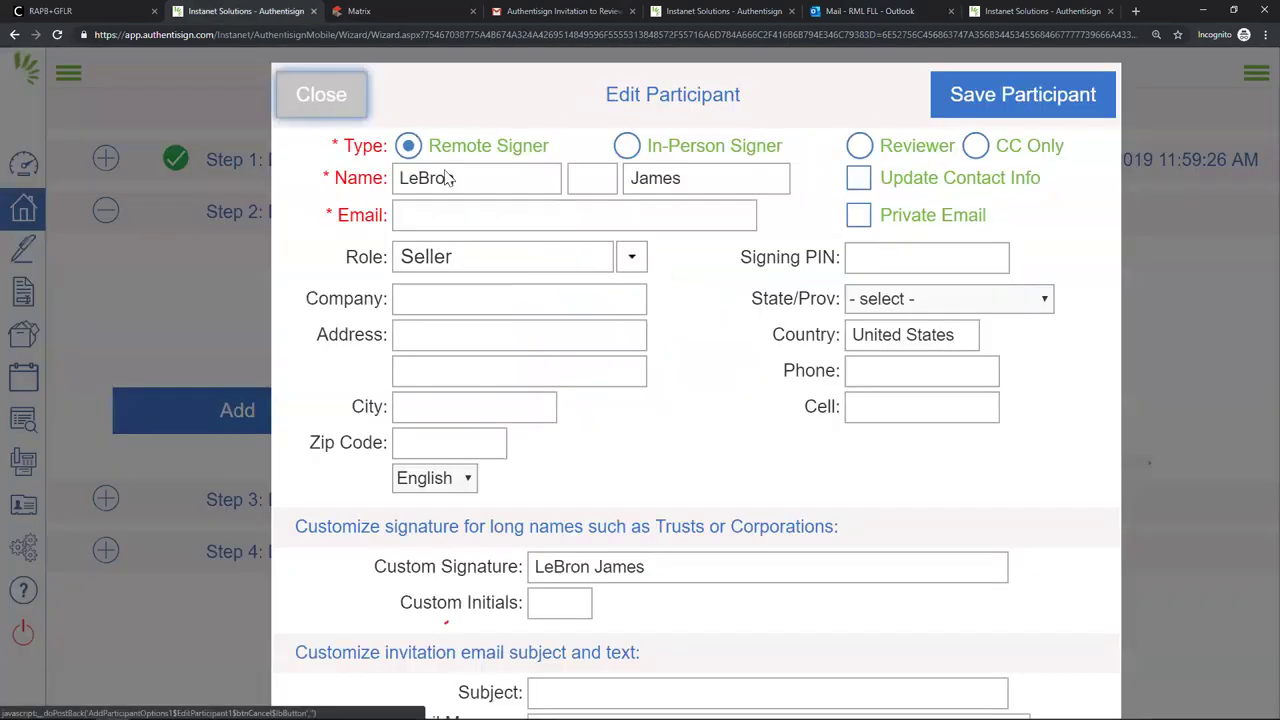
Add the transaction's listing agent to the signing as a reviewer.
left_click(343, 416)
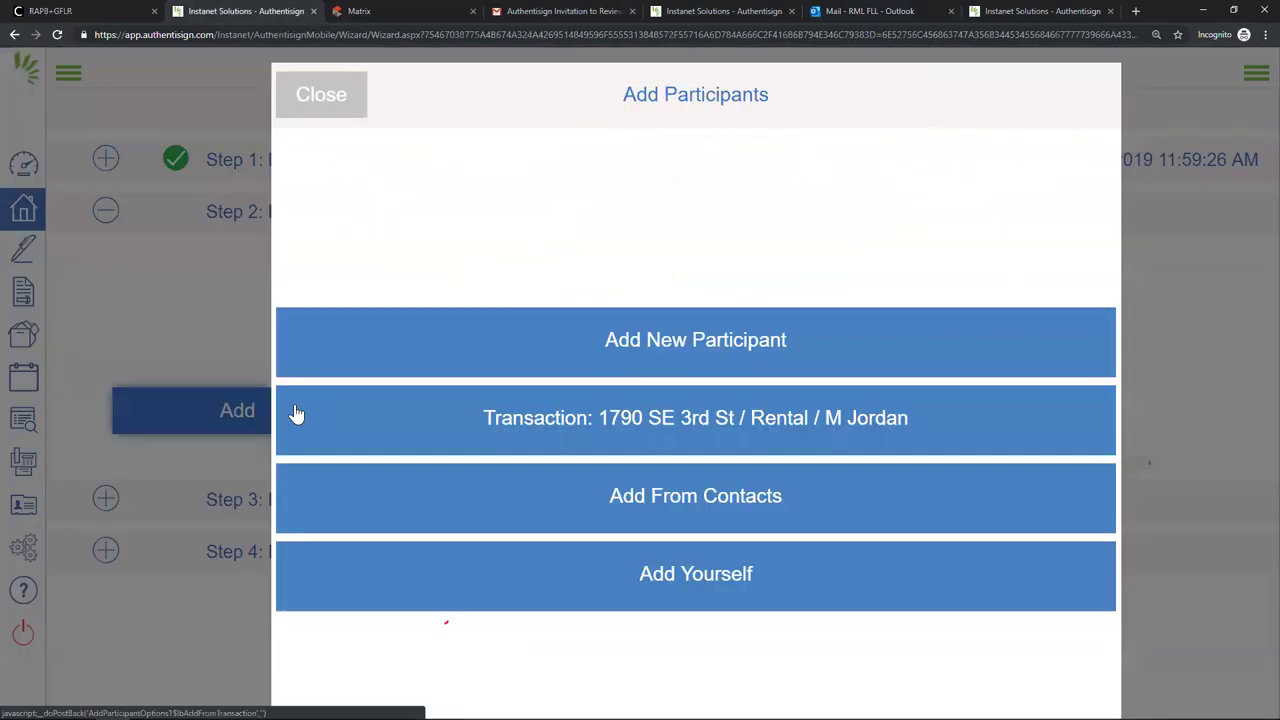
left_click(412, 382)
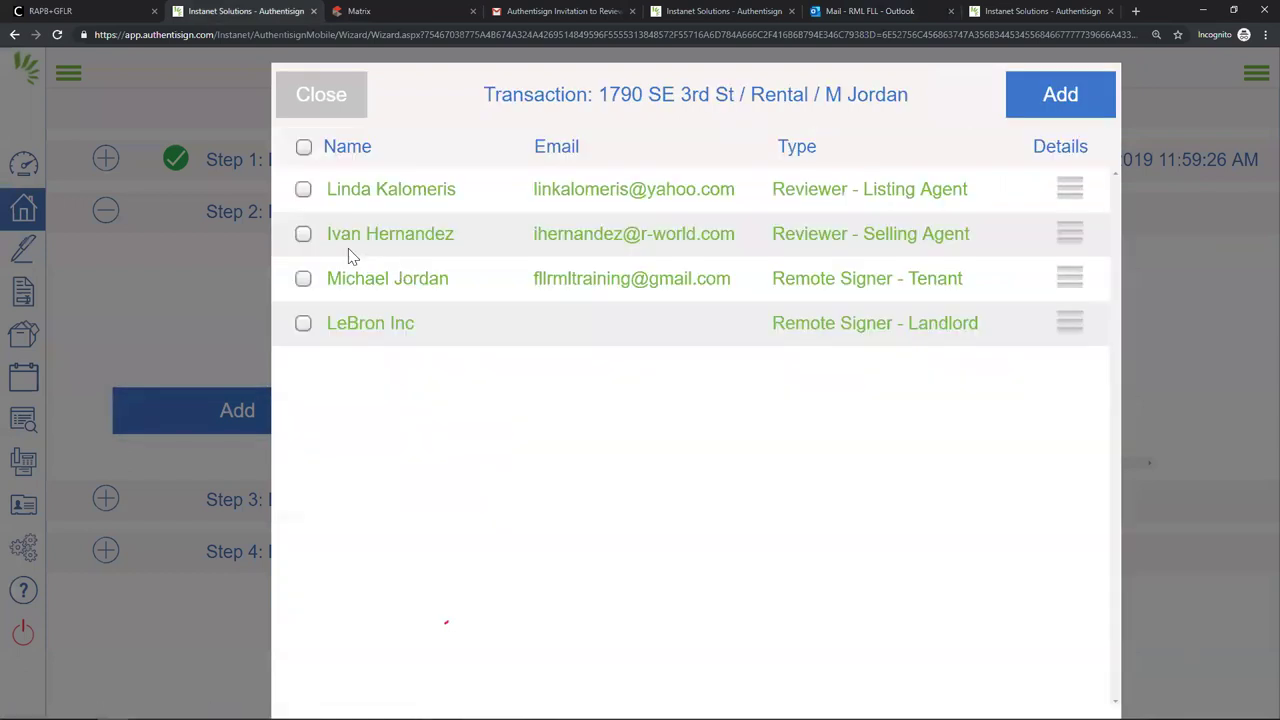
left_click(303, 189)
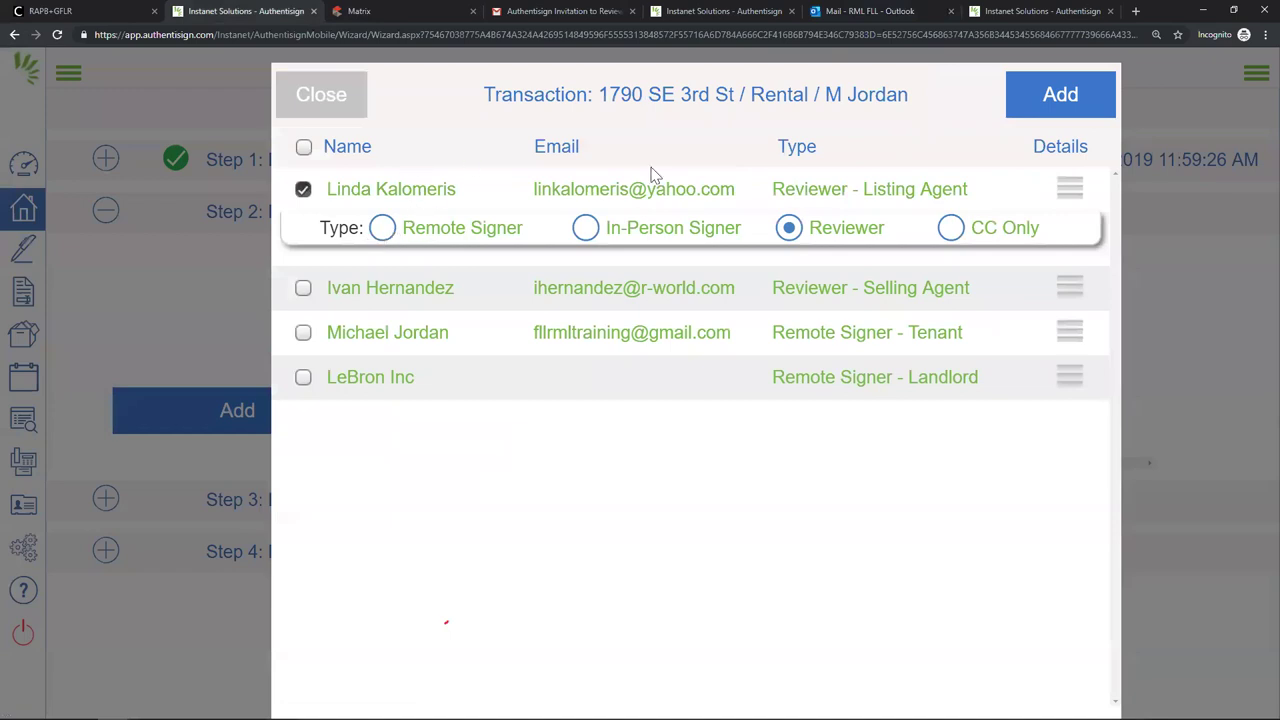
left_click(1037, 94)
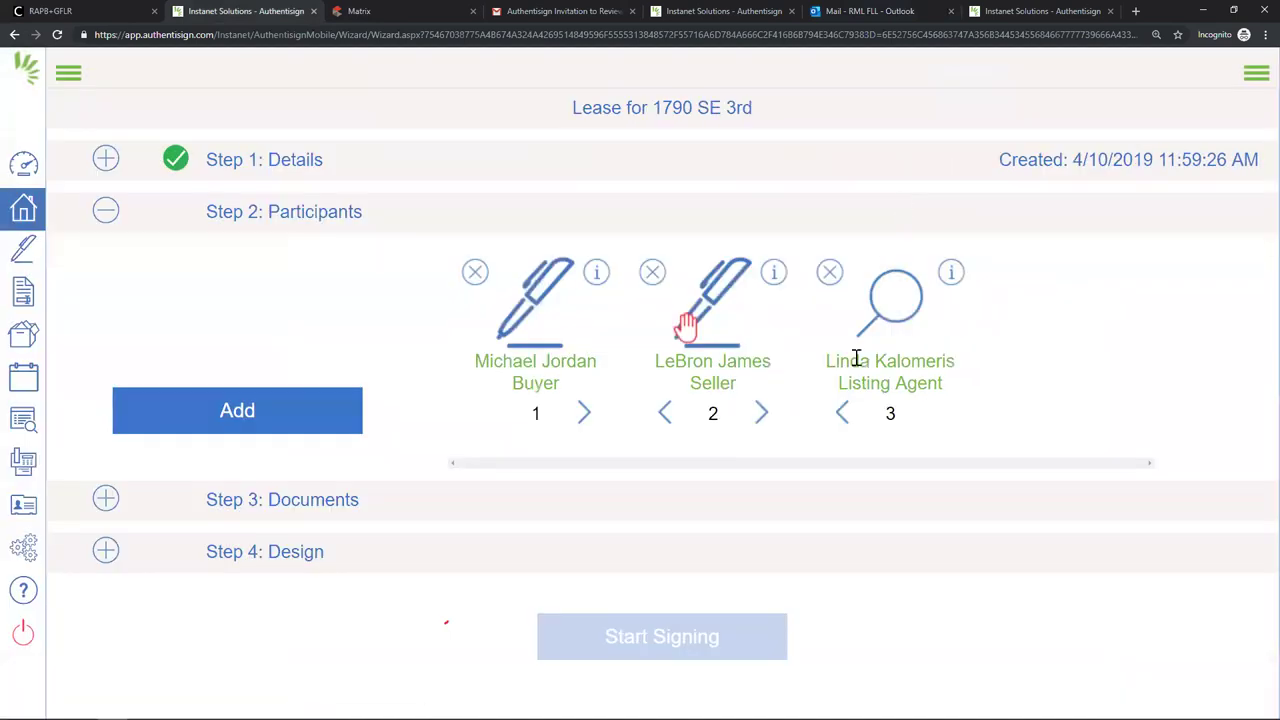
left_click(848, 266)
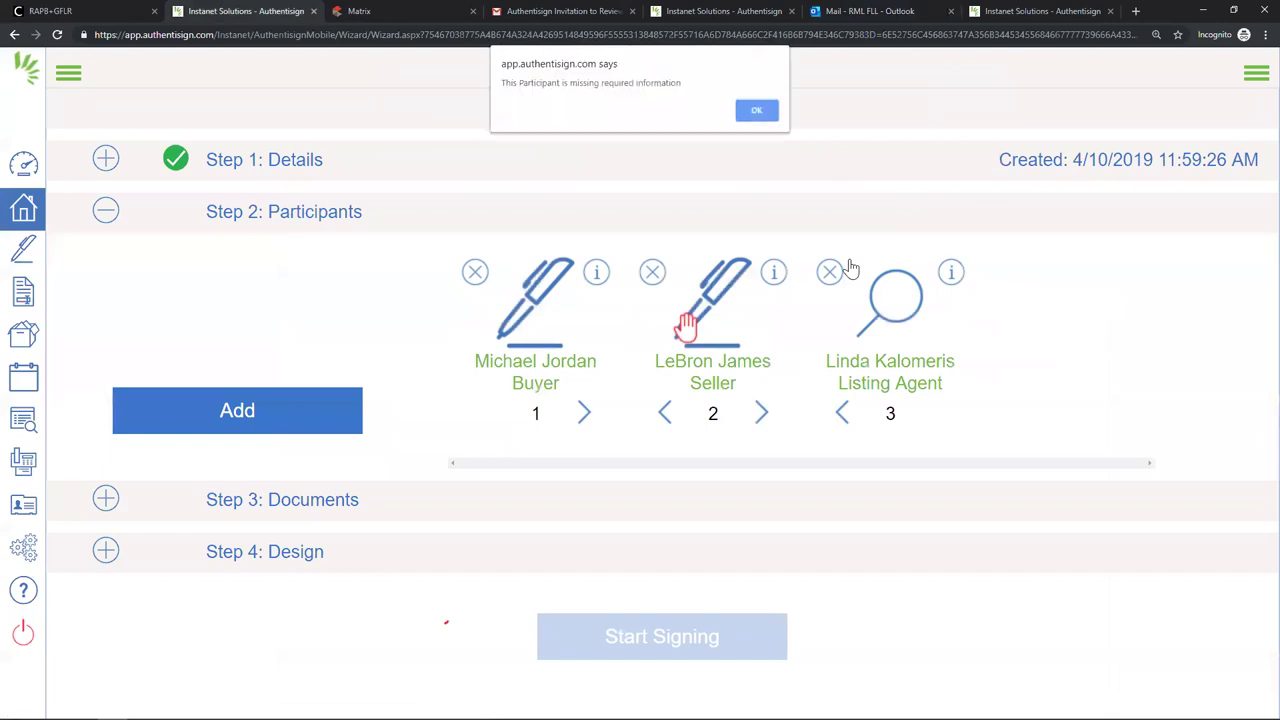
Give the seller a Private Email provided by the buyer plus custom initials, and save.
left_click(755, 109)
left_click(686, 325)
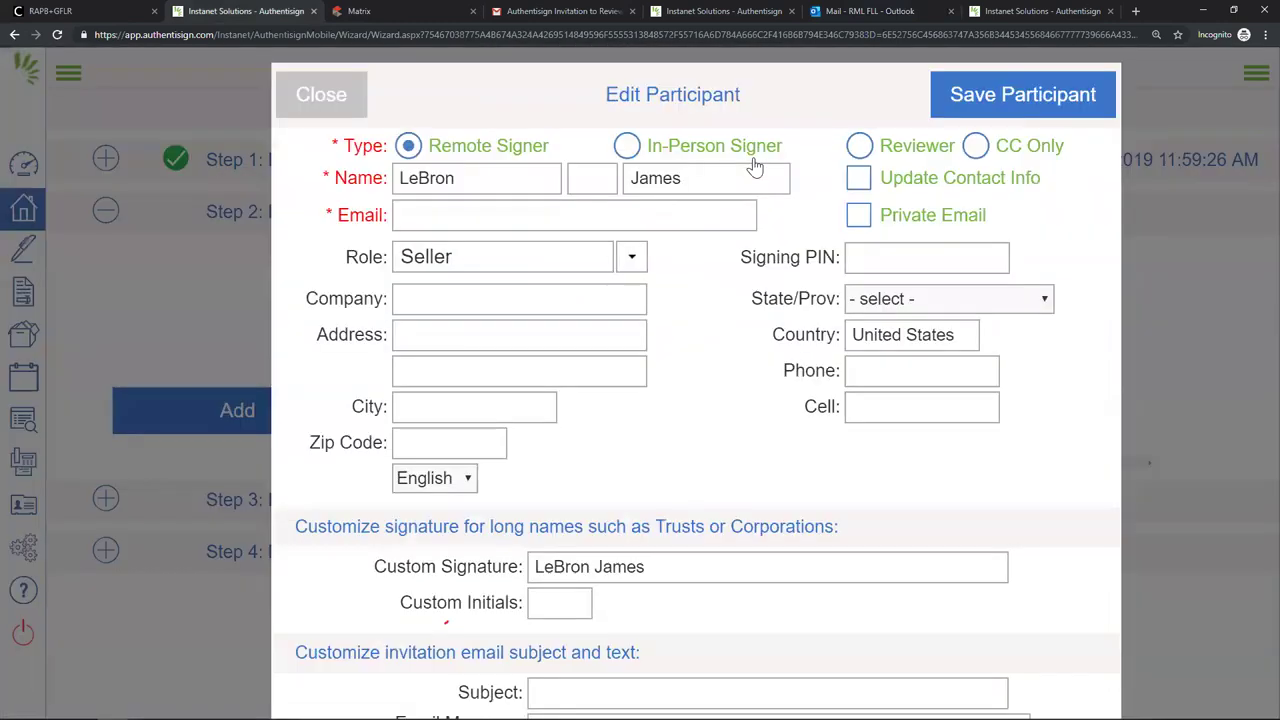
left_click(860, 217)
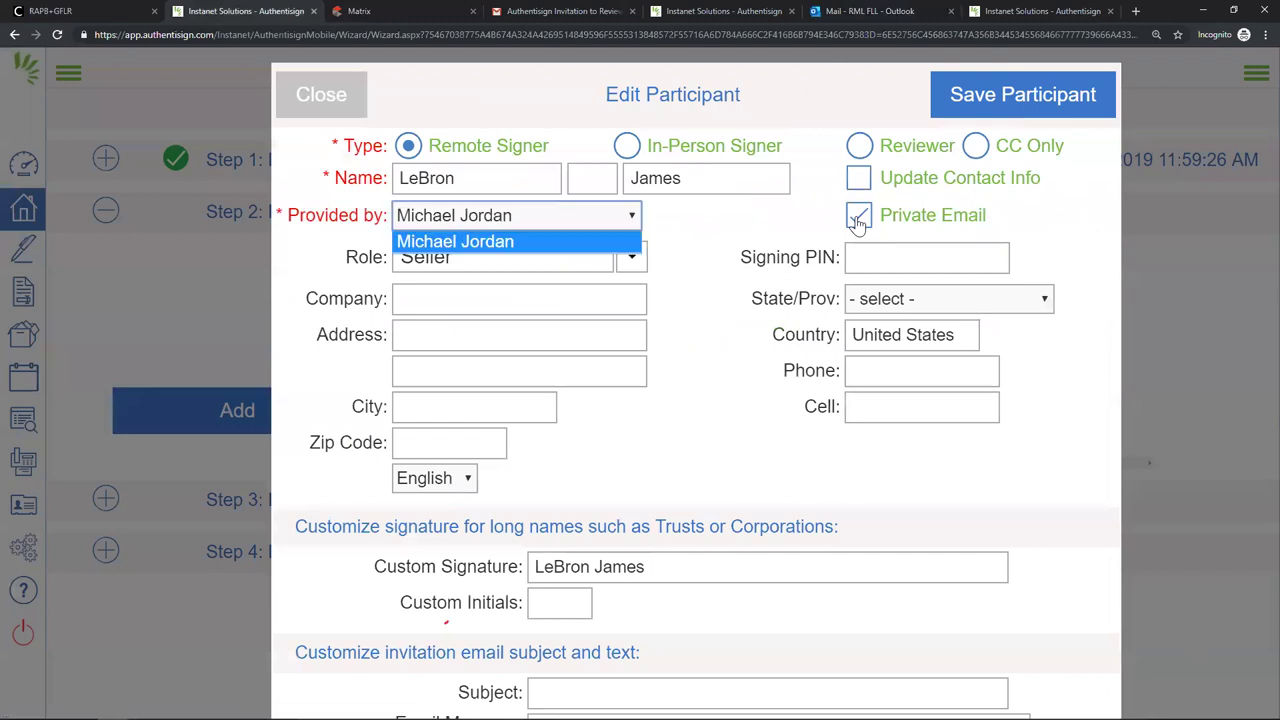
left_click(857, 222)
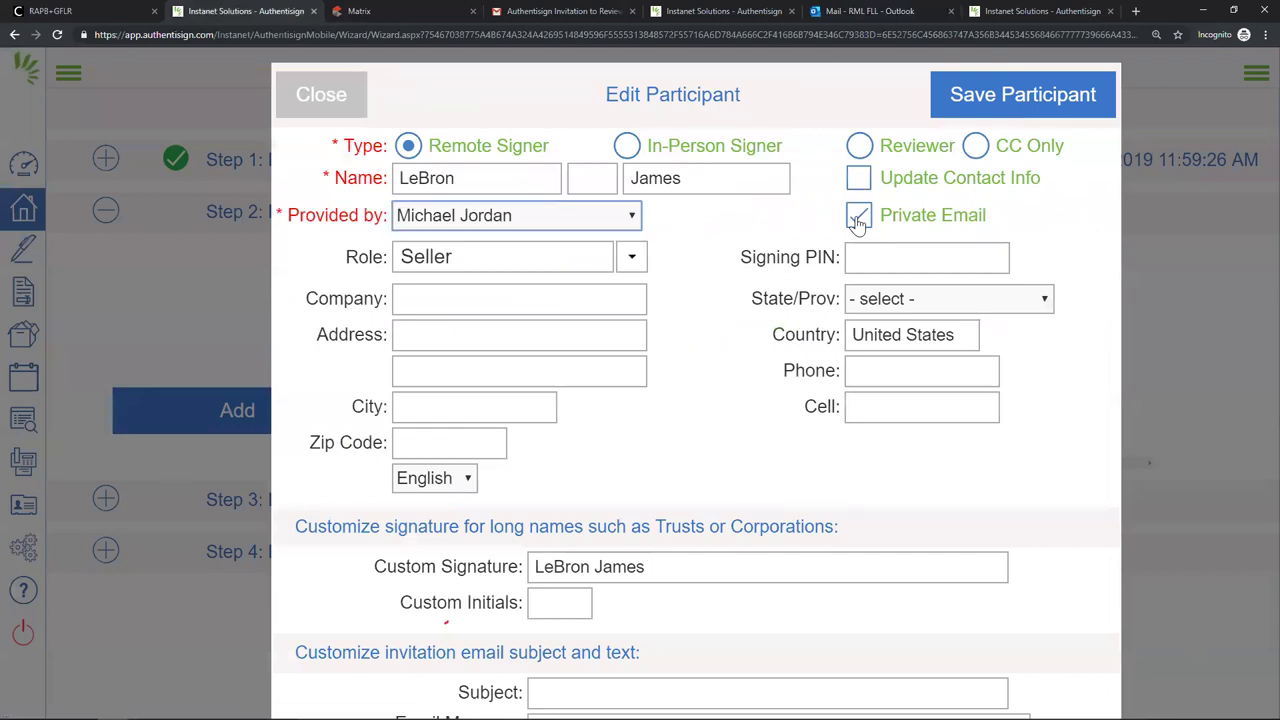
left_click(1010, 101)
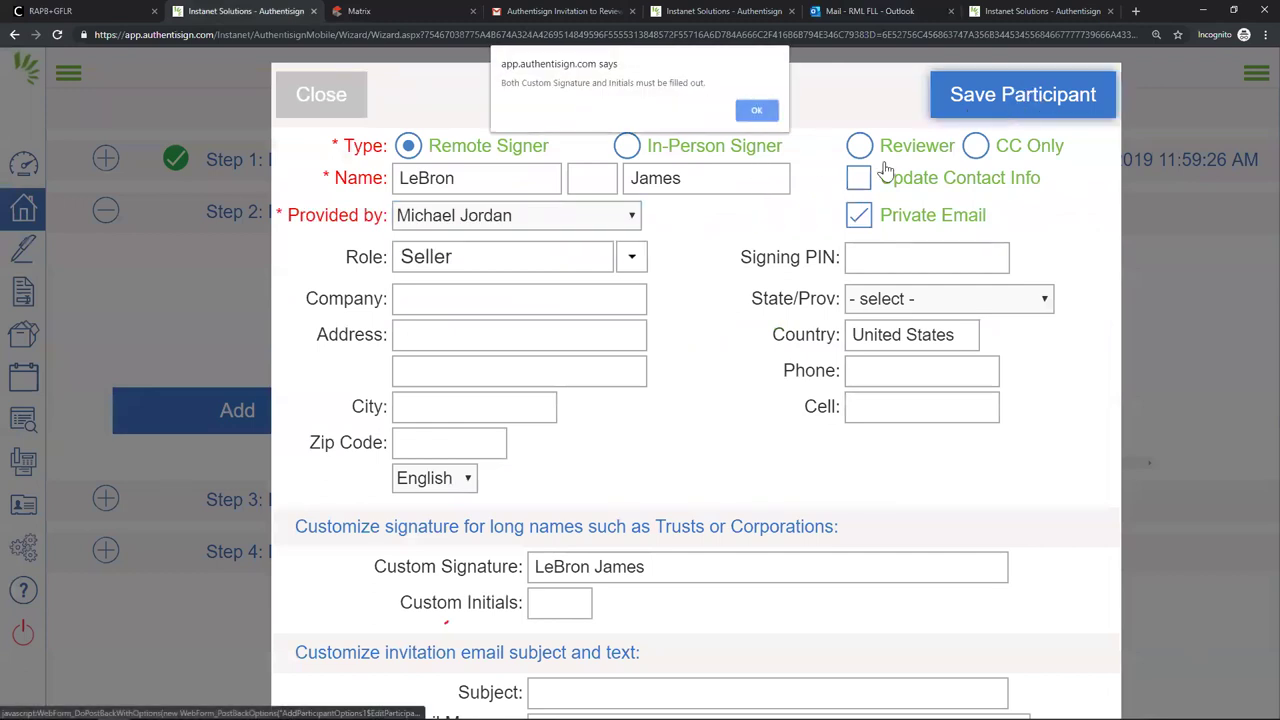
left_click(757, 111)
left_click(570, 605)
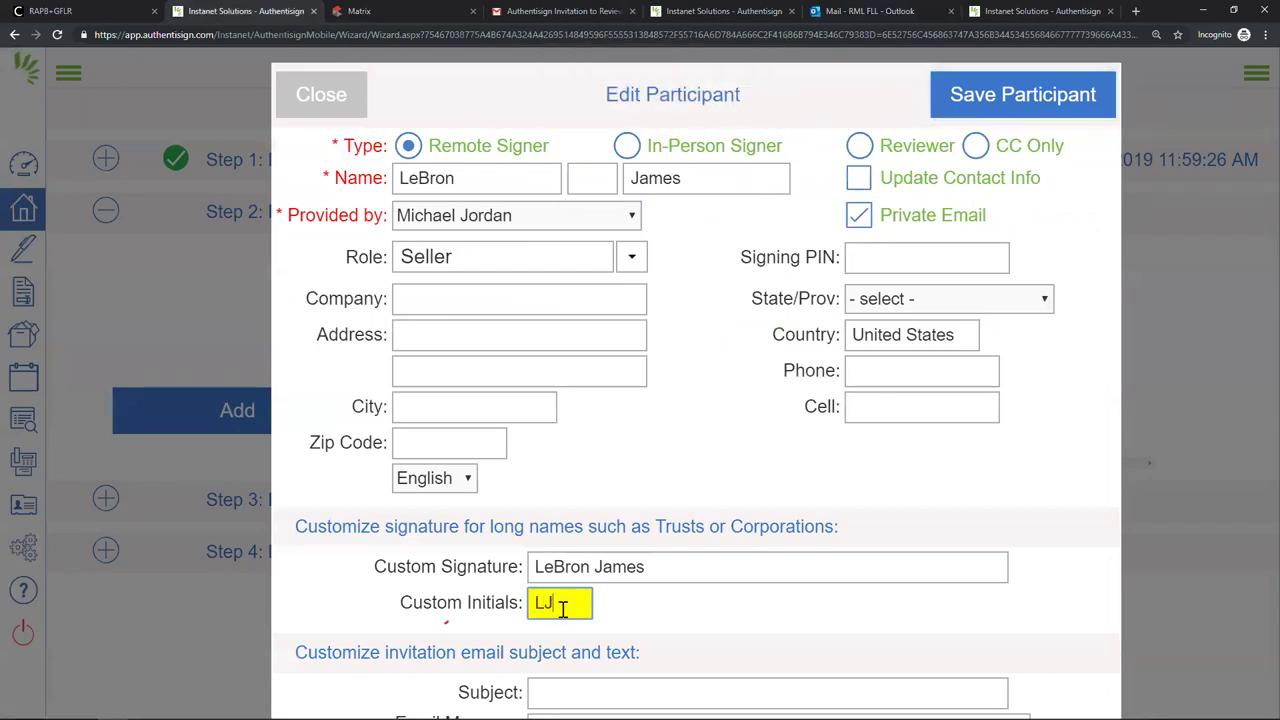
left_click(985, 101)
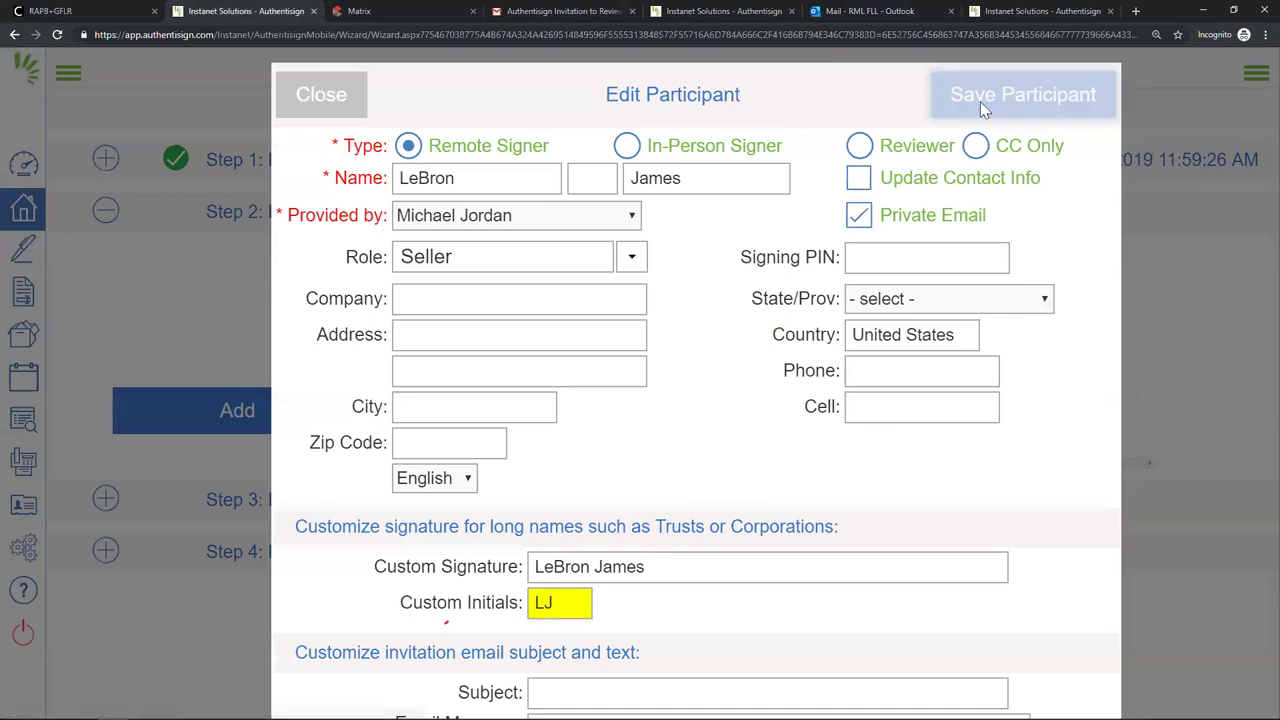